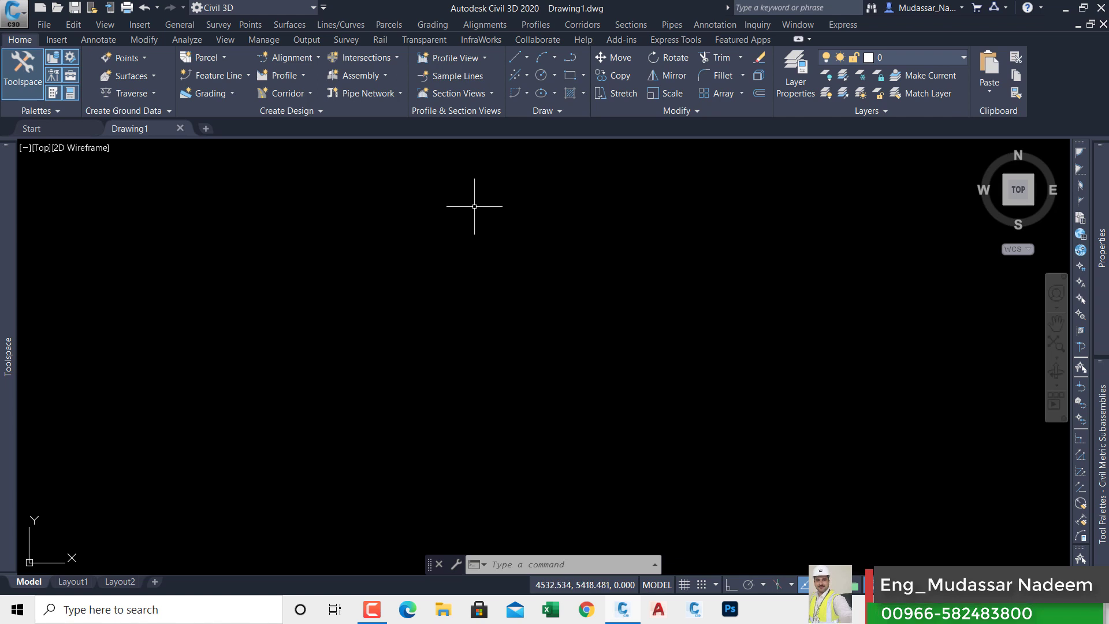
# Open the Master_File_NGL AL FURSAN DATA workbook in Excel from the project's NGL-FURSAN folder on drive D.
pyautogui.click(1066, 14)
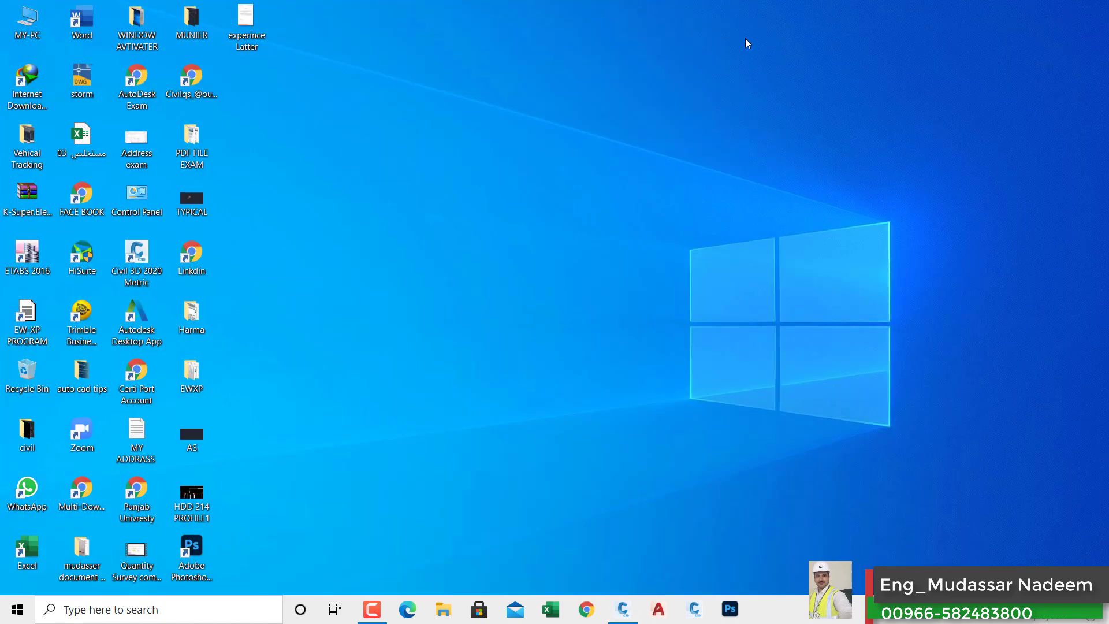
pyautogui.doubleClick(31, 21)
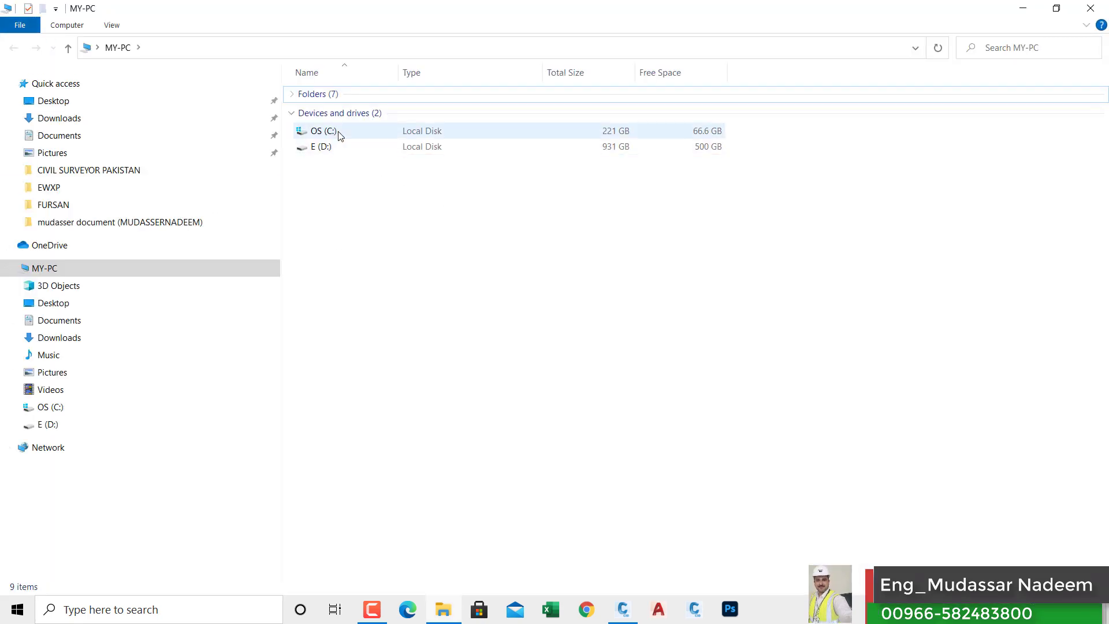
pyautogui.doubleClick(323, 146)
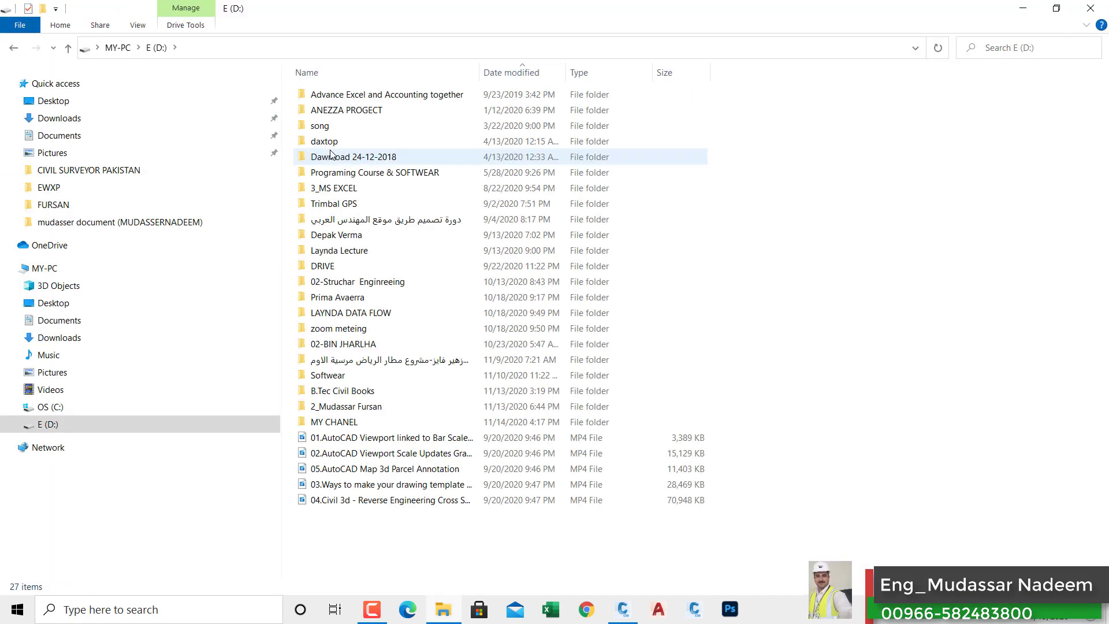
pyautogui.click(372, 406)
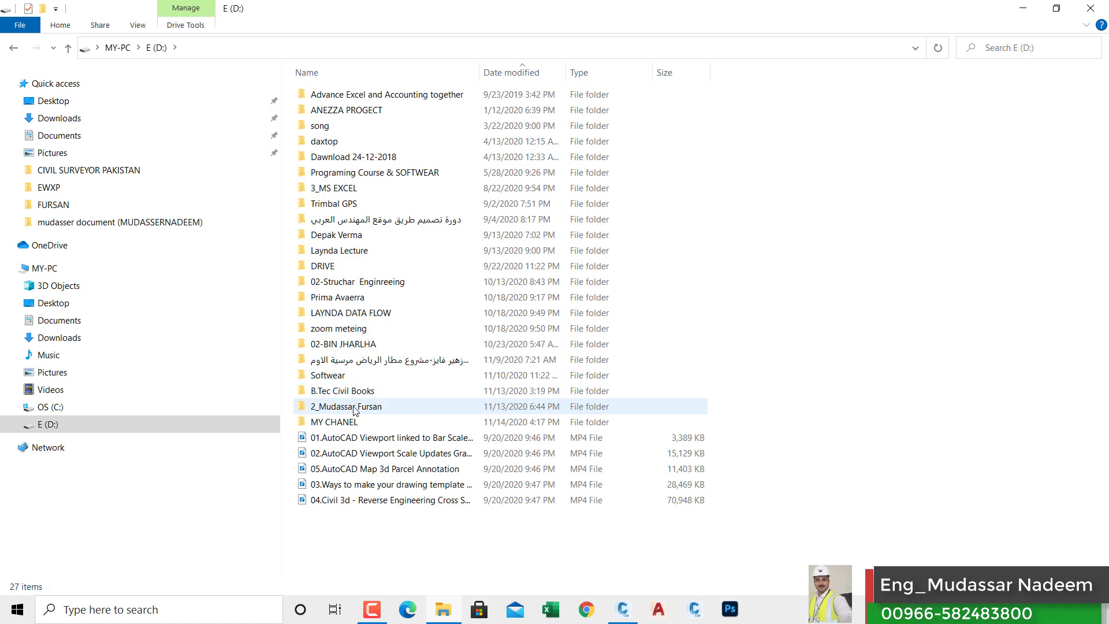
pyautogui.doubleClick(355, 412)
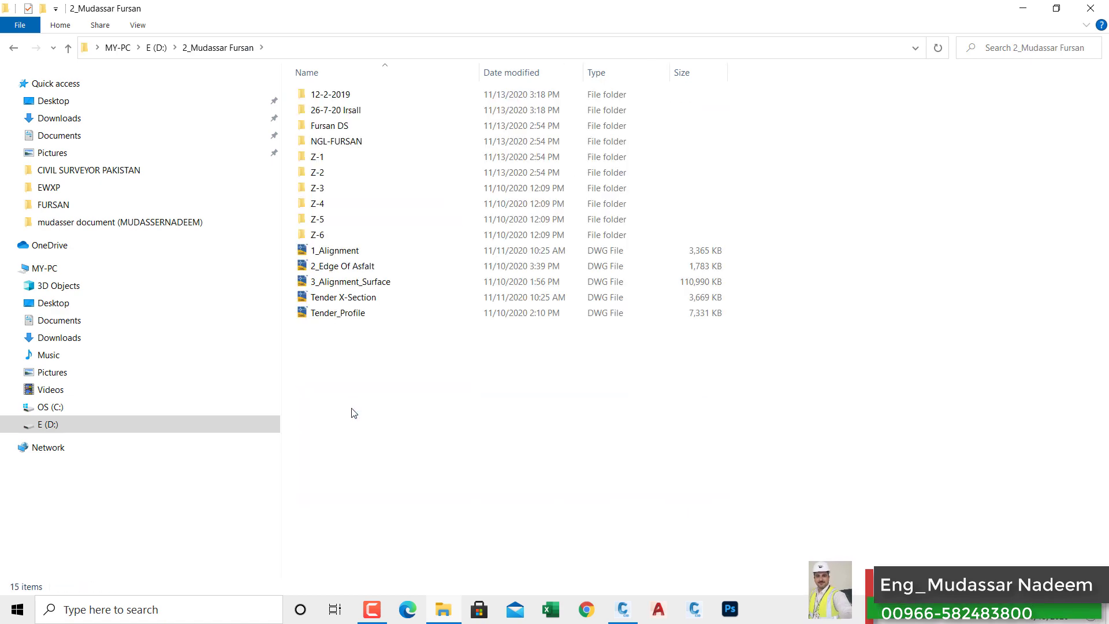
pyautogui.doubleClick(348, 143)
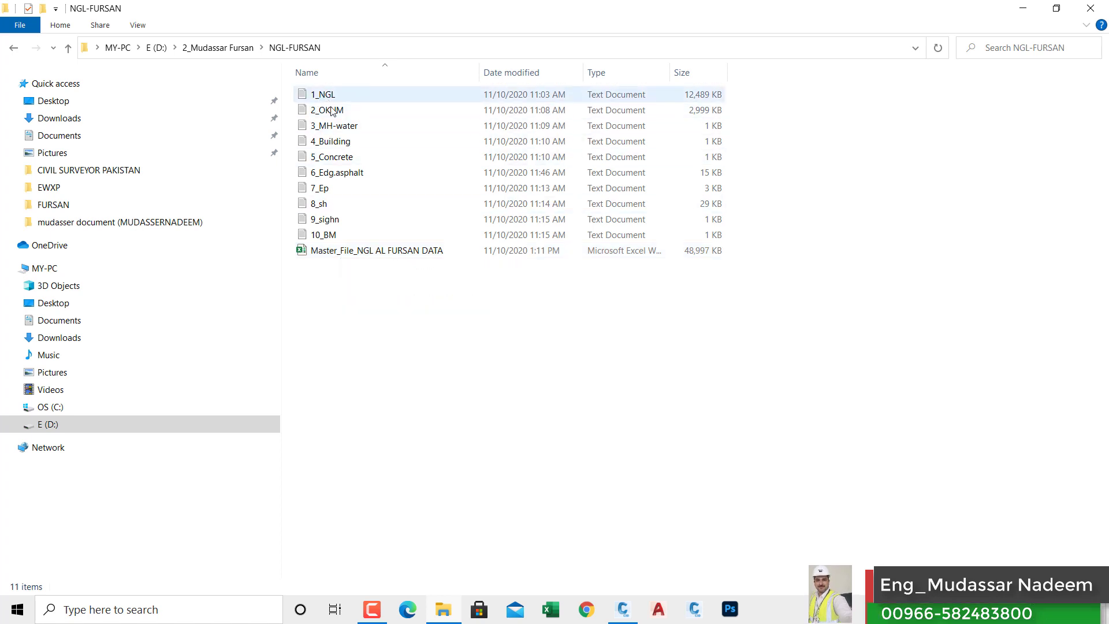
pyautogui.click(346, 255)
pyautogui.doubleClick(347, 254)
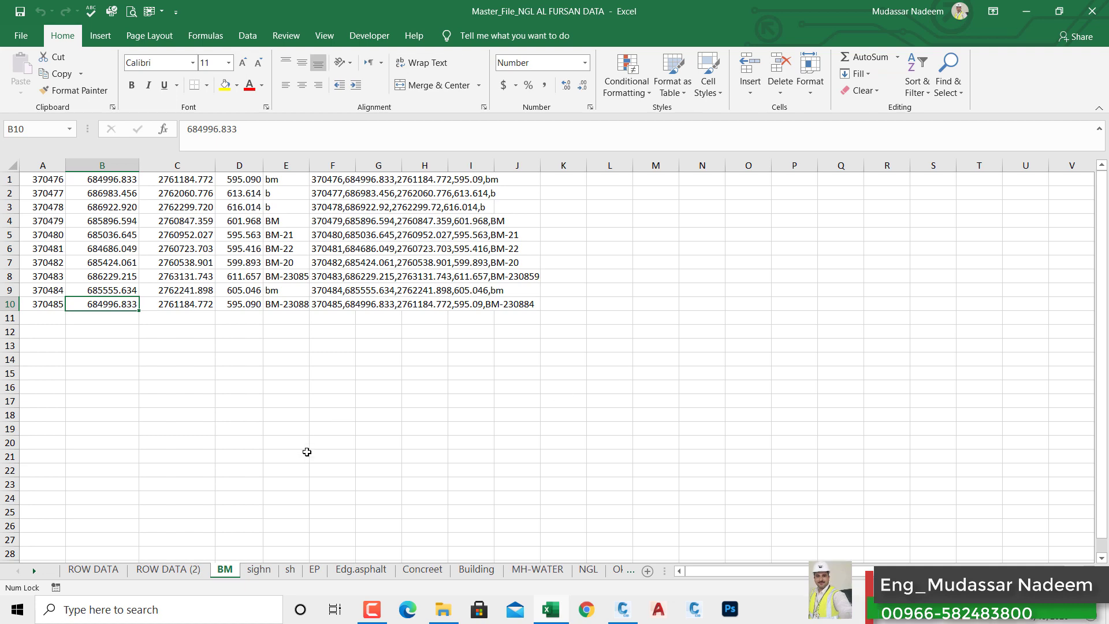
# Examine the ROW DATA sheet from its first to its last record and compare it with ROW DATA (2).
pyautogui.click(98, 571)
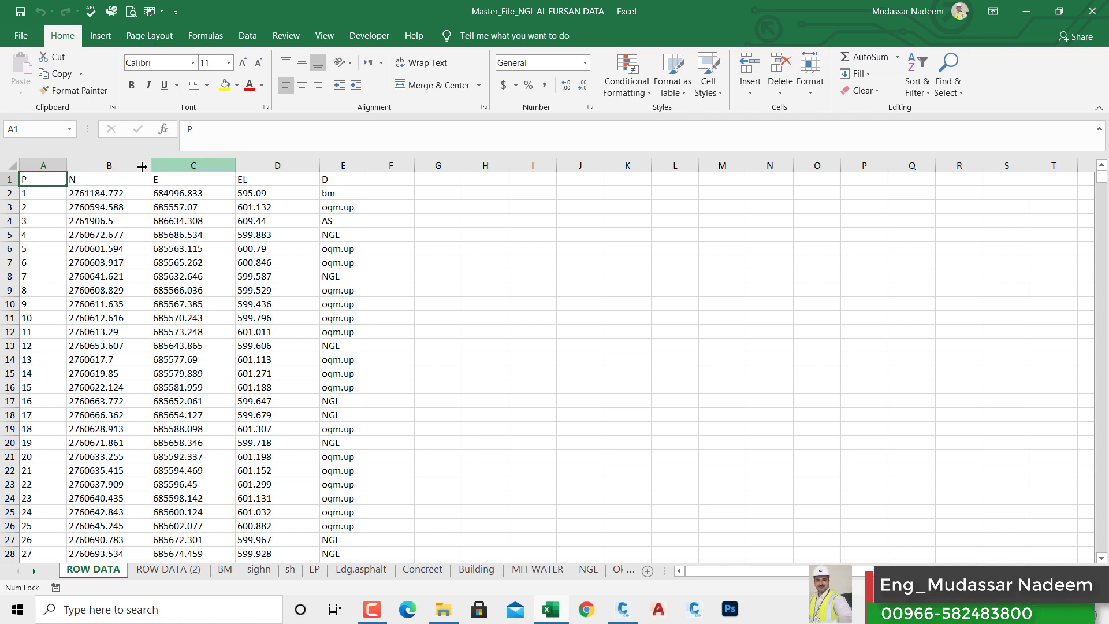
pyautogui.click(44, 195)
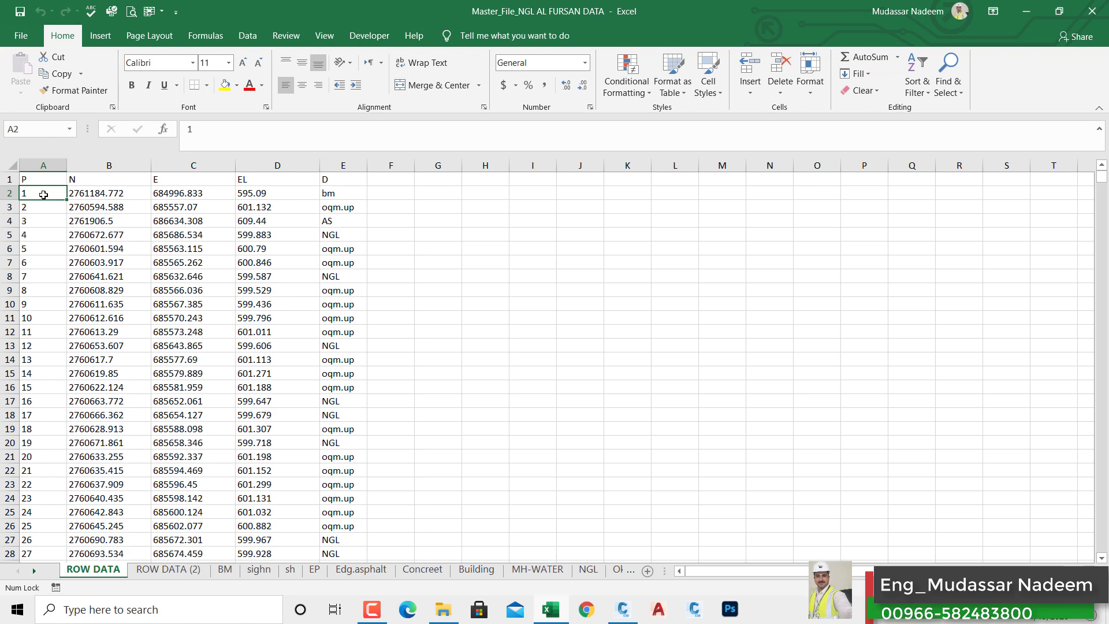
pyautogui.hotkey('ctrl', 'Down')
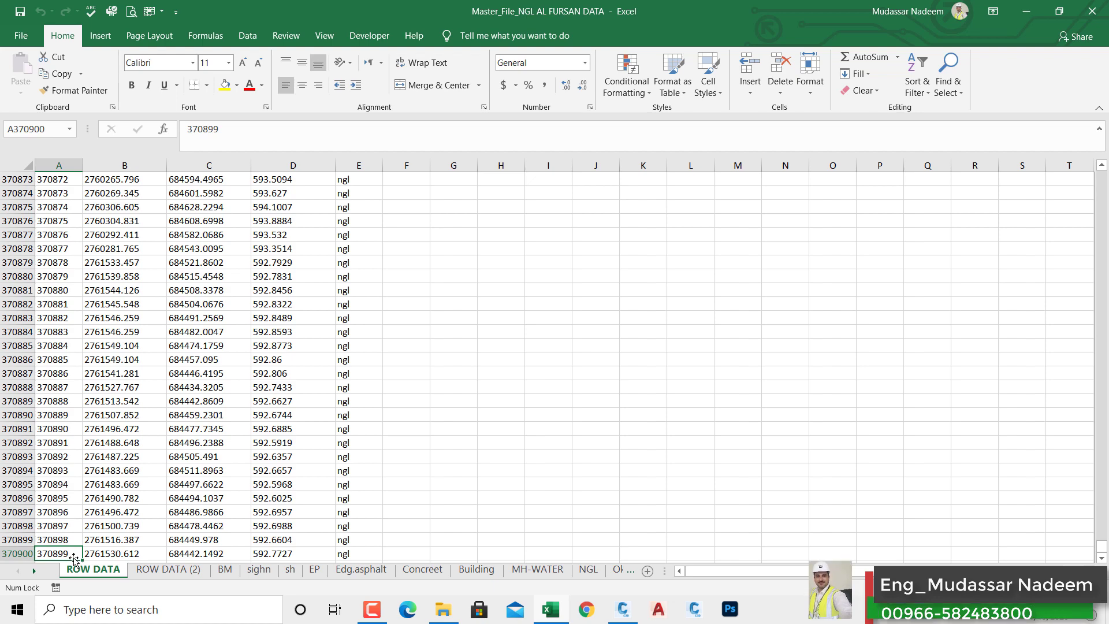
pyautogui.hotkey('ctrl', 'Home')
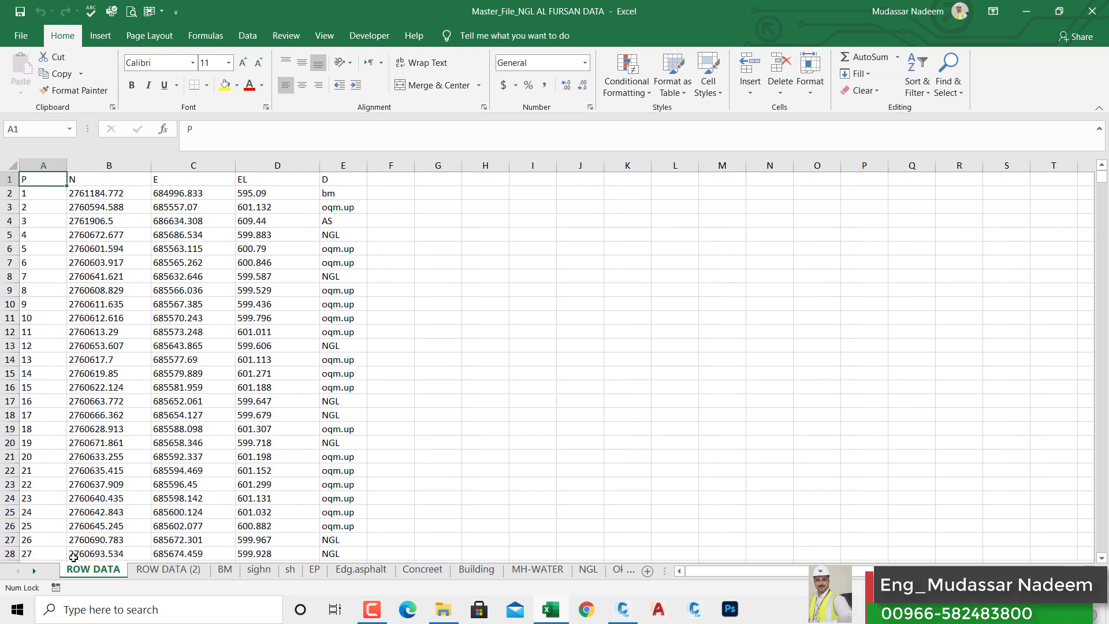
pyautogui.click(157, 569)
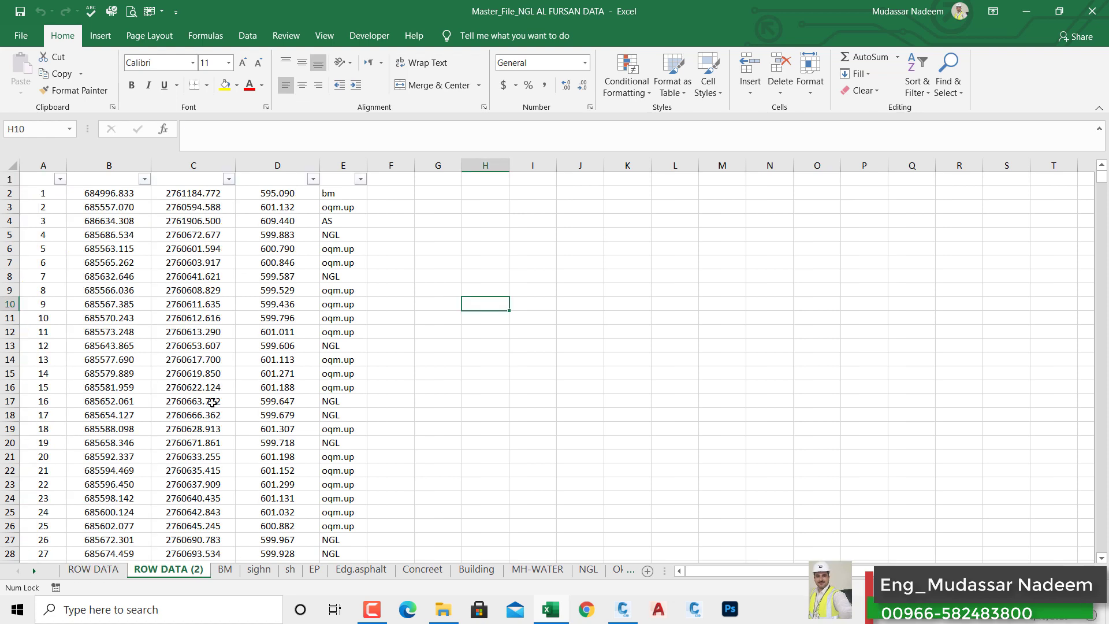
pyautogui.click(95, 574)
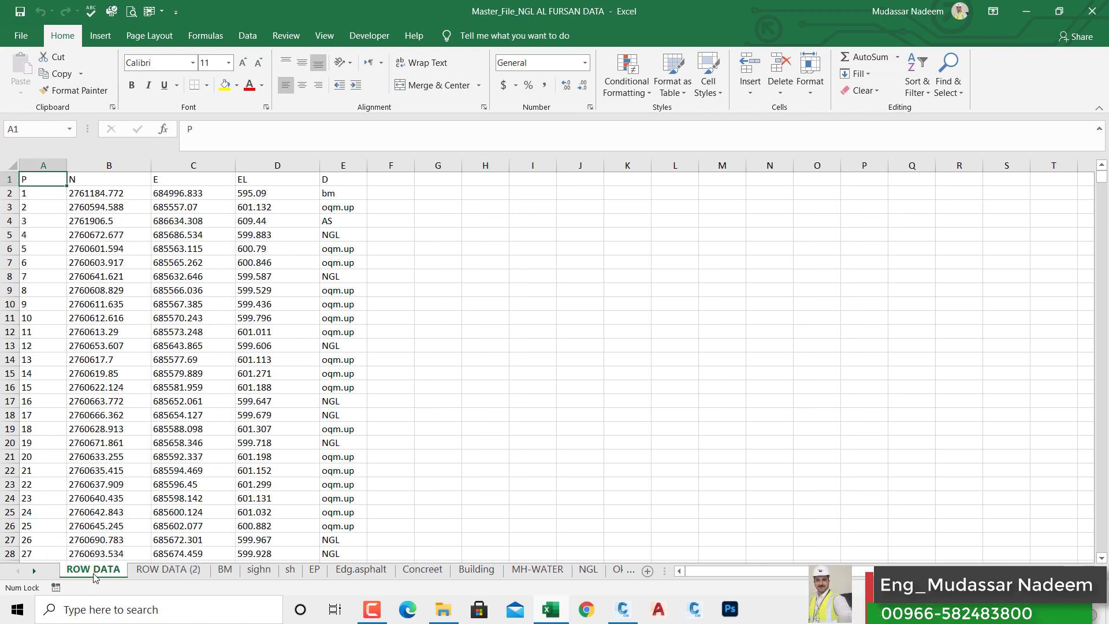
# Remove the filter from the blank header row of the ROW DATA (2) sheet.
pyautogui.click(148, 572)
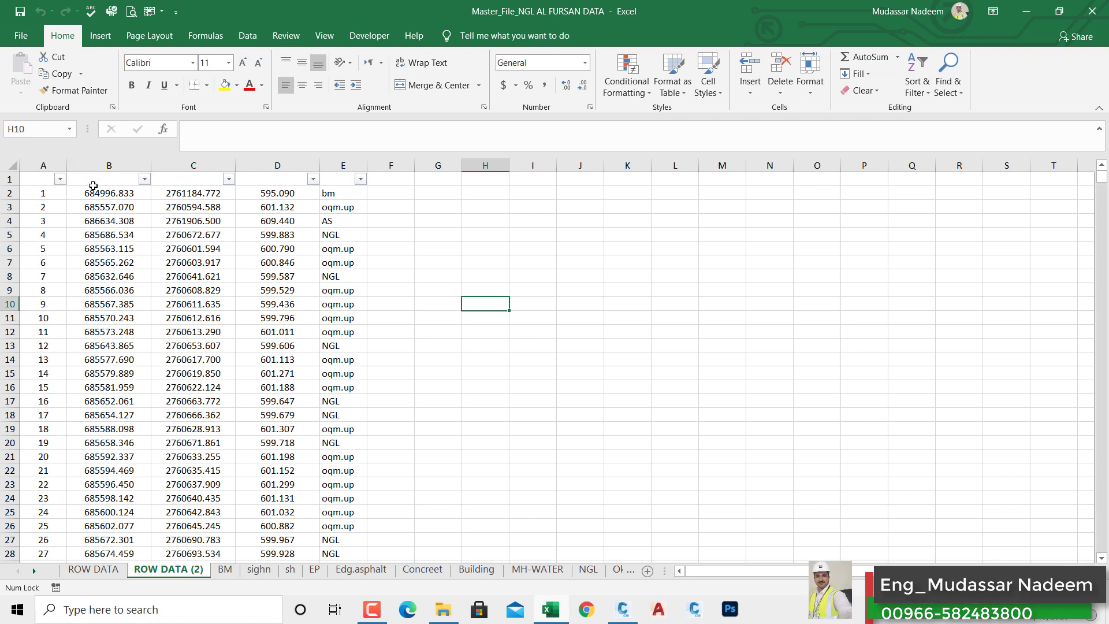
pyautogui.click(926, 94)
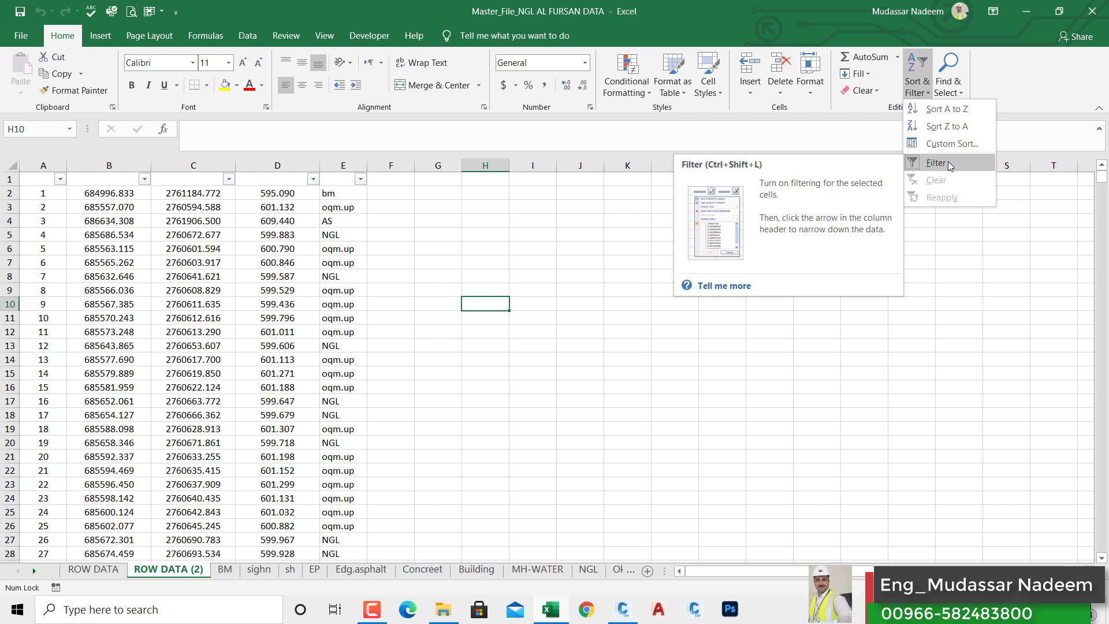
pyautogui.click(462, 202)
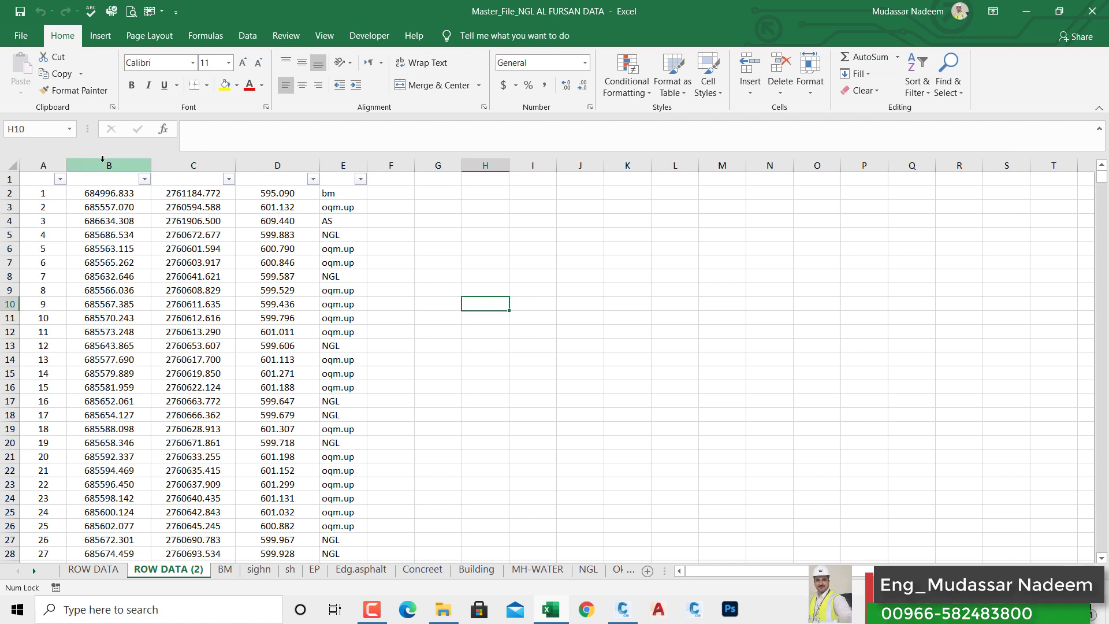
pyautogui.click(29, 179)
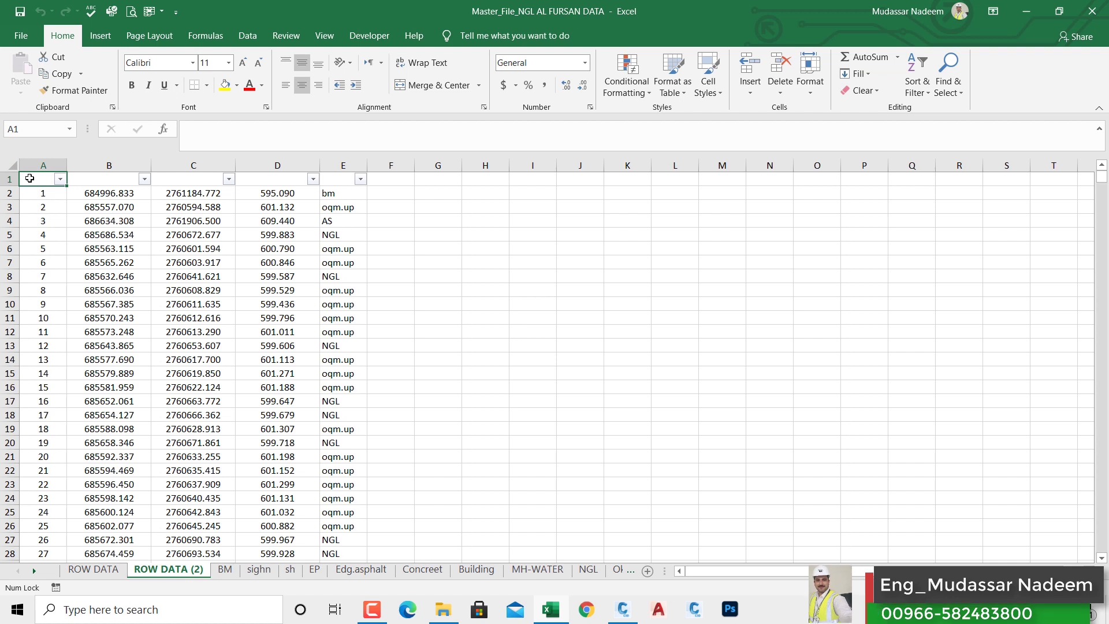
pyautogui.hotkey('ctrl', 'shift', 'l')
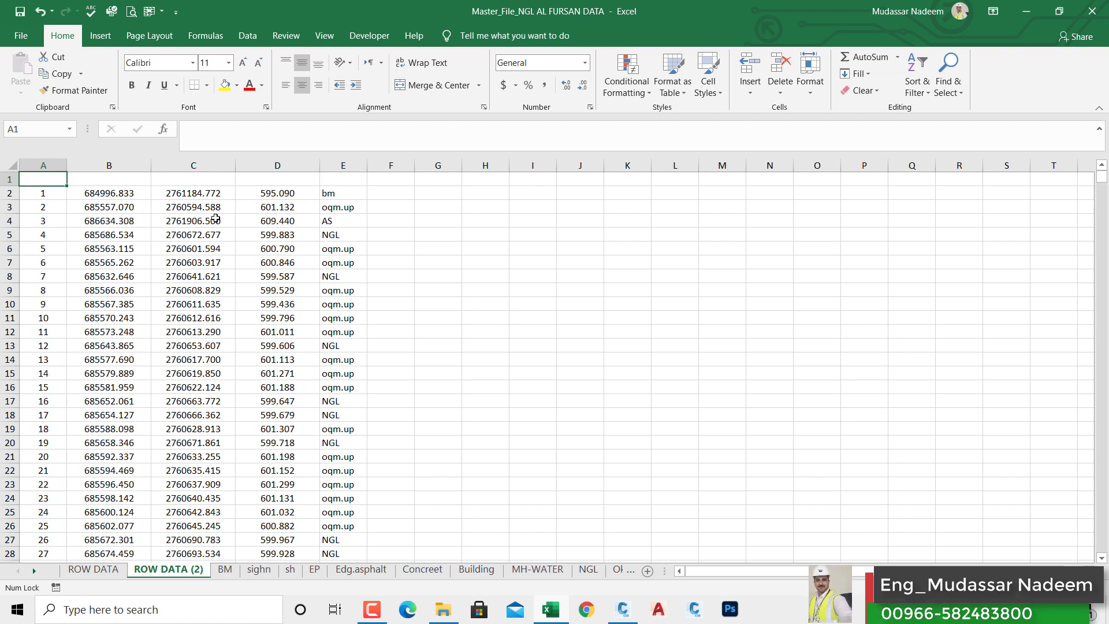
# Try to apply a filter to the blank header cells A1:E1.
pyautogui.moveTo(52, 180); pyautogui.dragTo(327, 181)
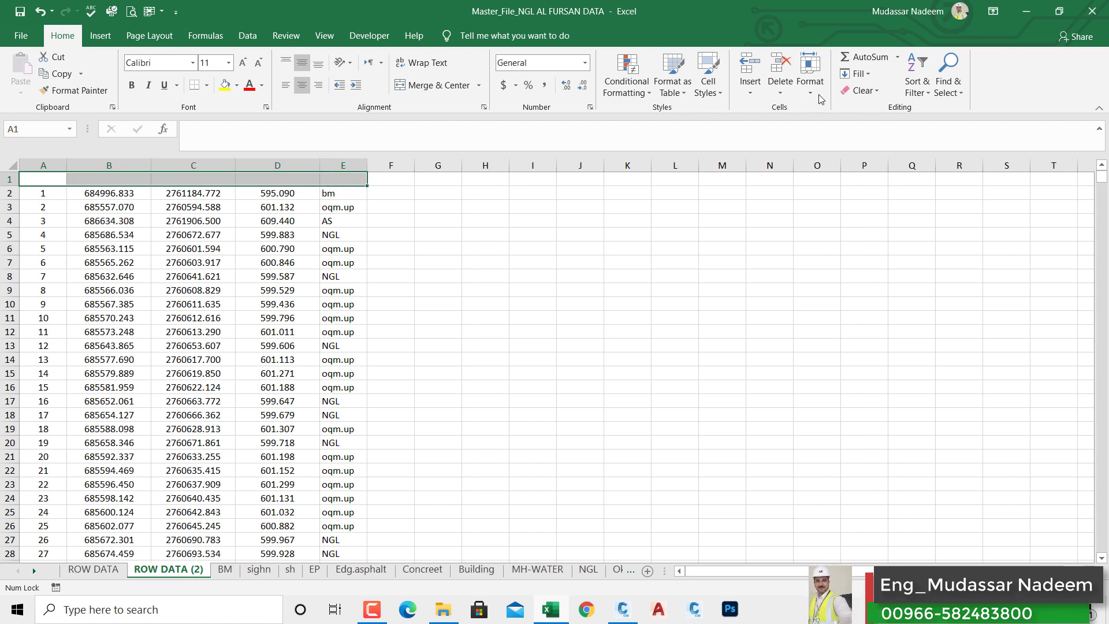
pyautogui.click(917, 86)
pyautogui.click(943, 162)
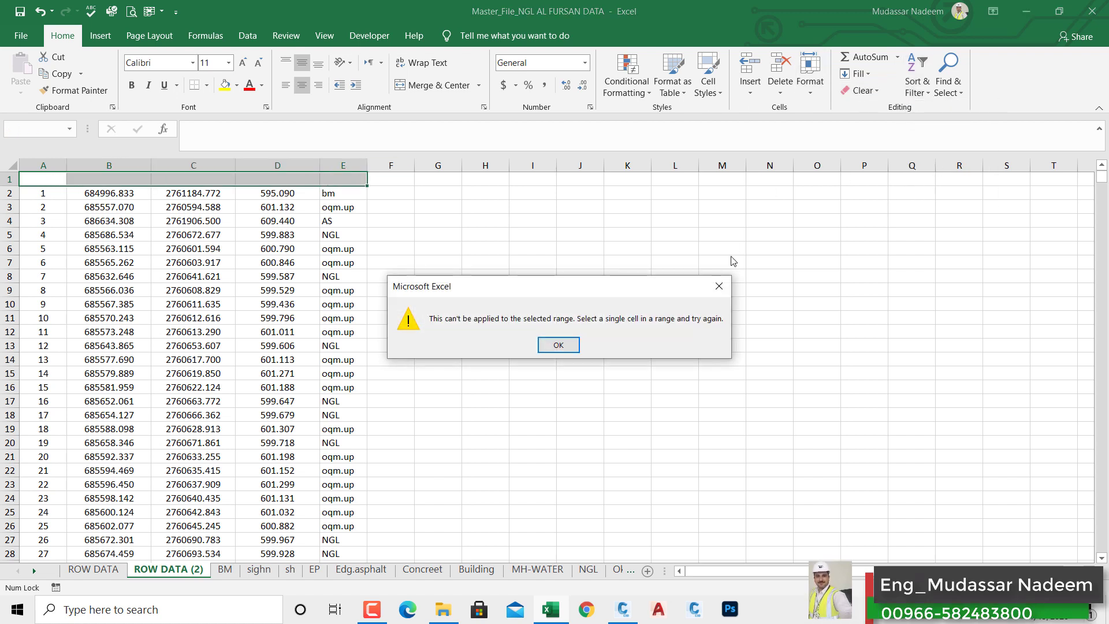
pyautogui.click(560, 345)
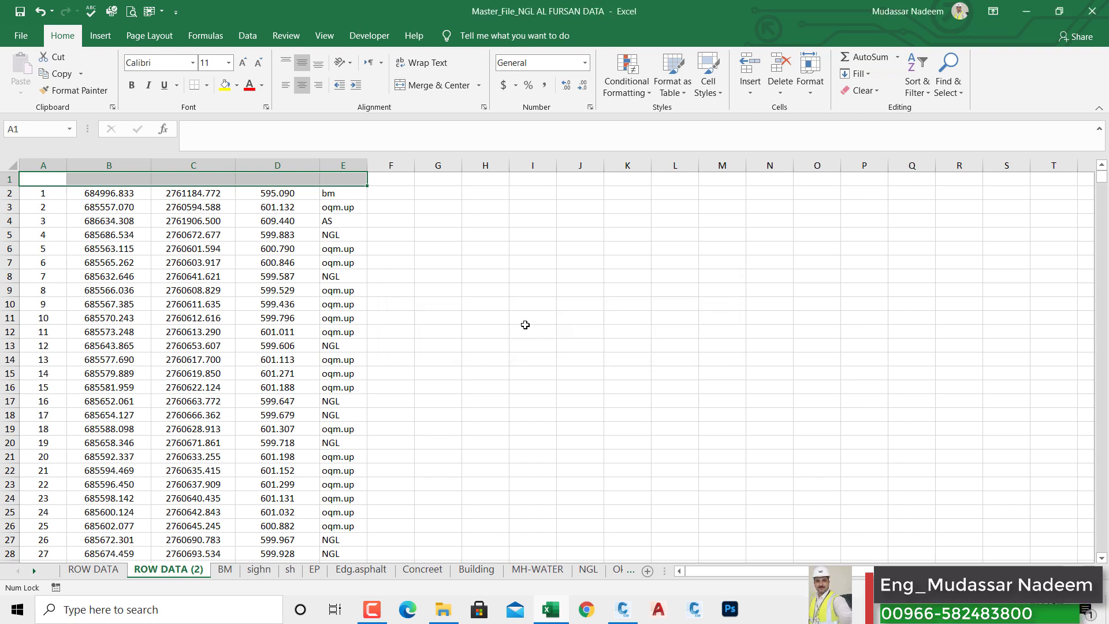
# Apply a filter to the survey data with only cell A1 selected, and turn it off again.
pyautogui.click(59, 218)
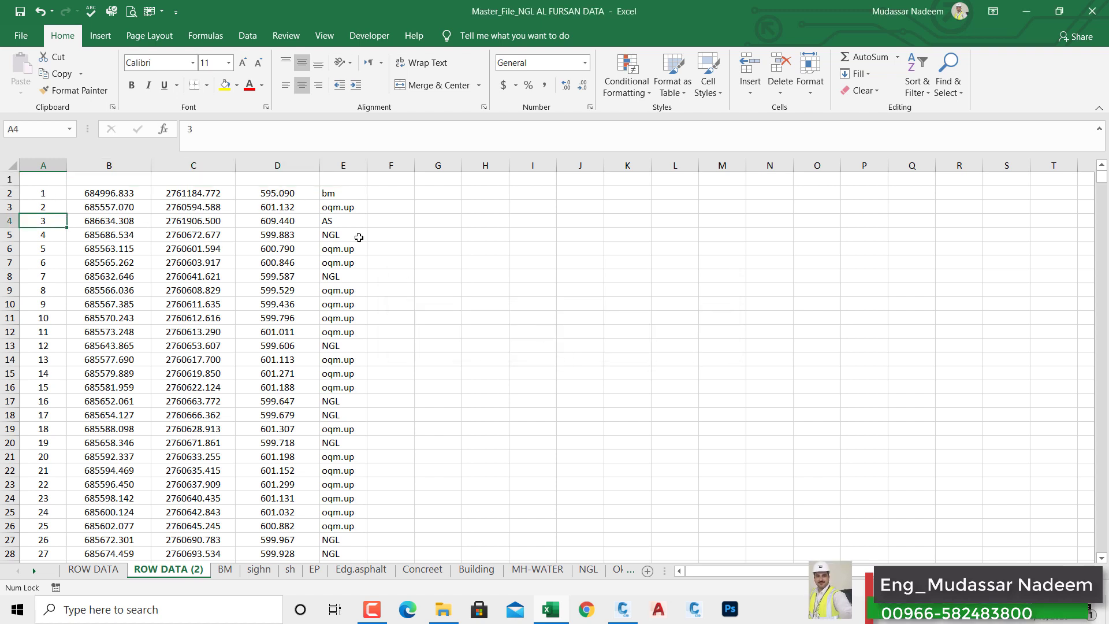
pyautogui.click(39, 180)
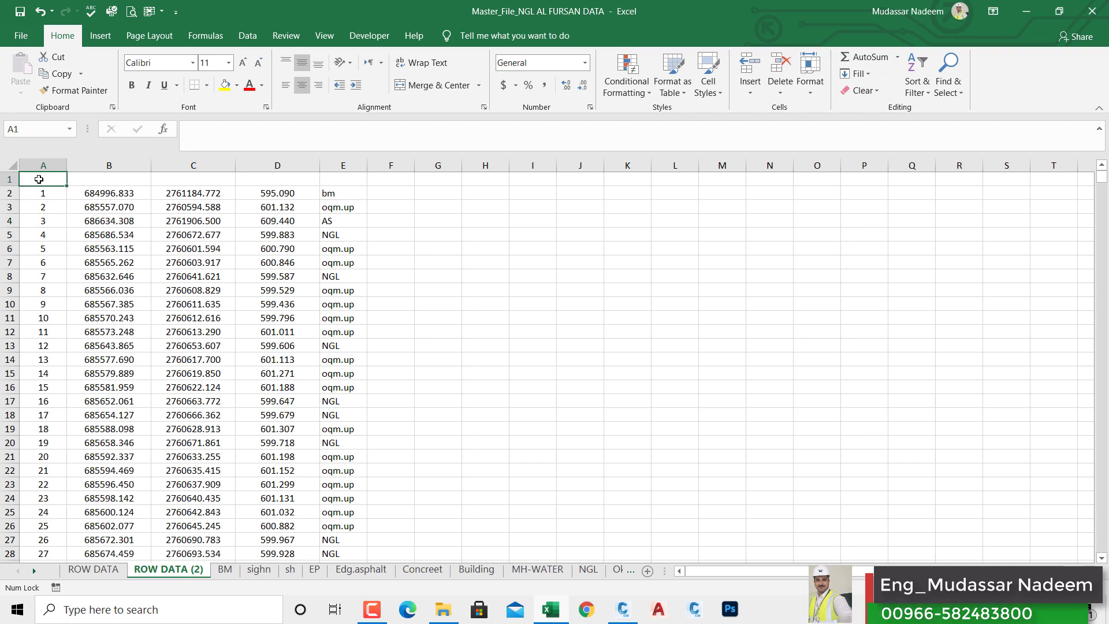
pyautogui.click(927, 96)
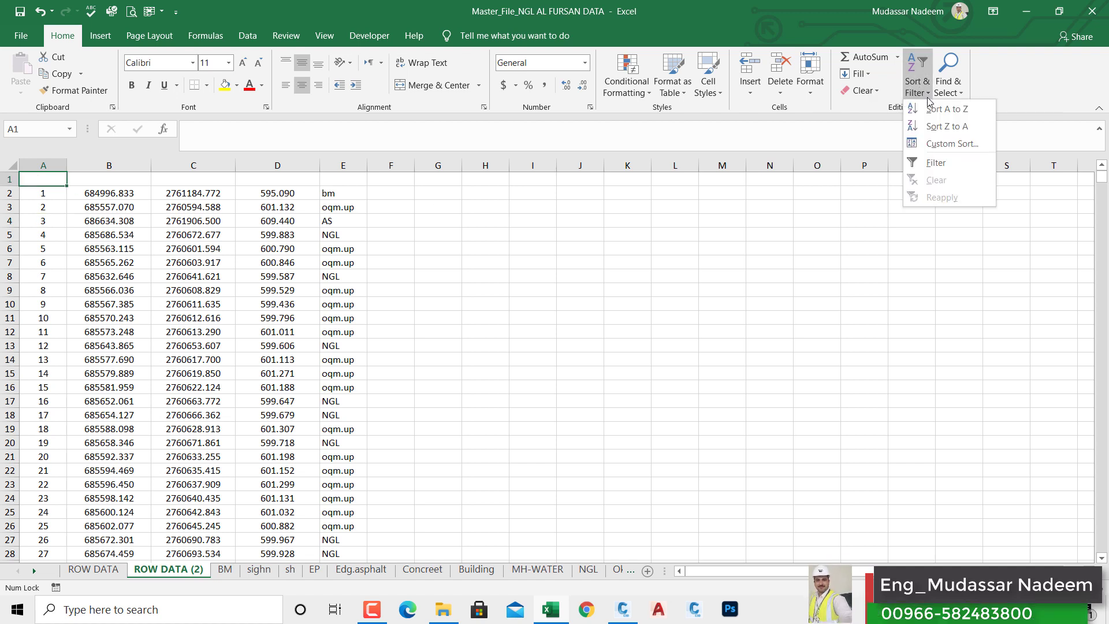
pyautogui.click(936, 162)
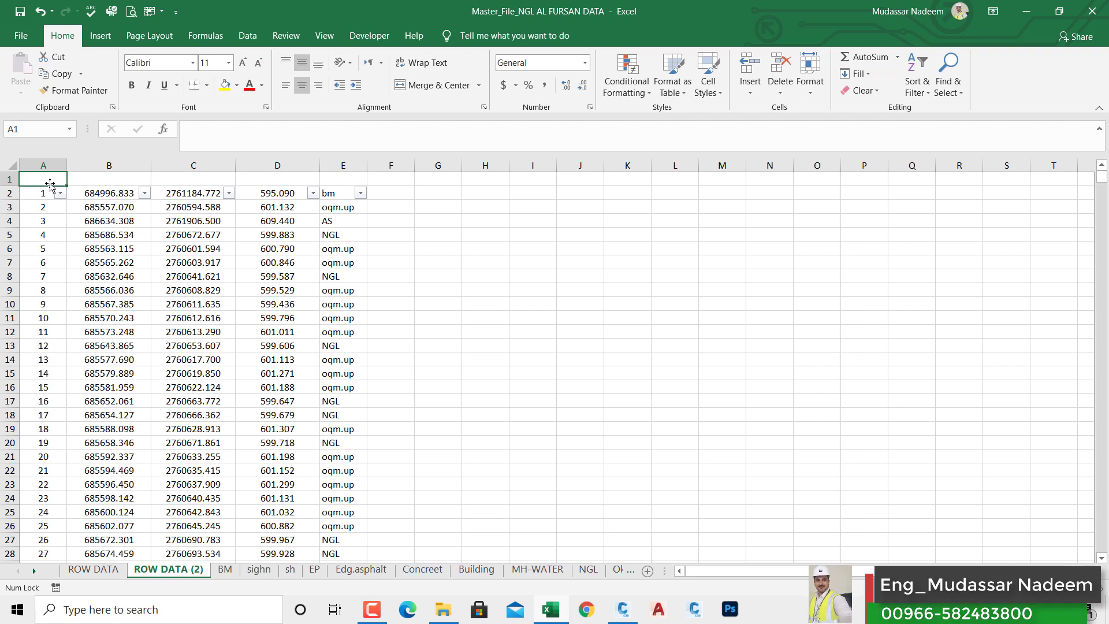
pyautogui.hotkey('ctrl', 'shift', 'l')
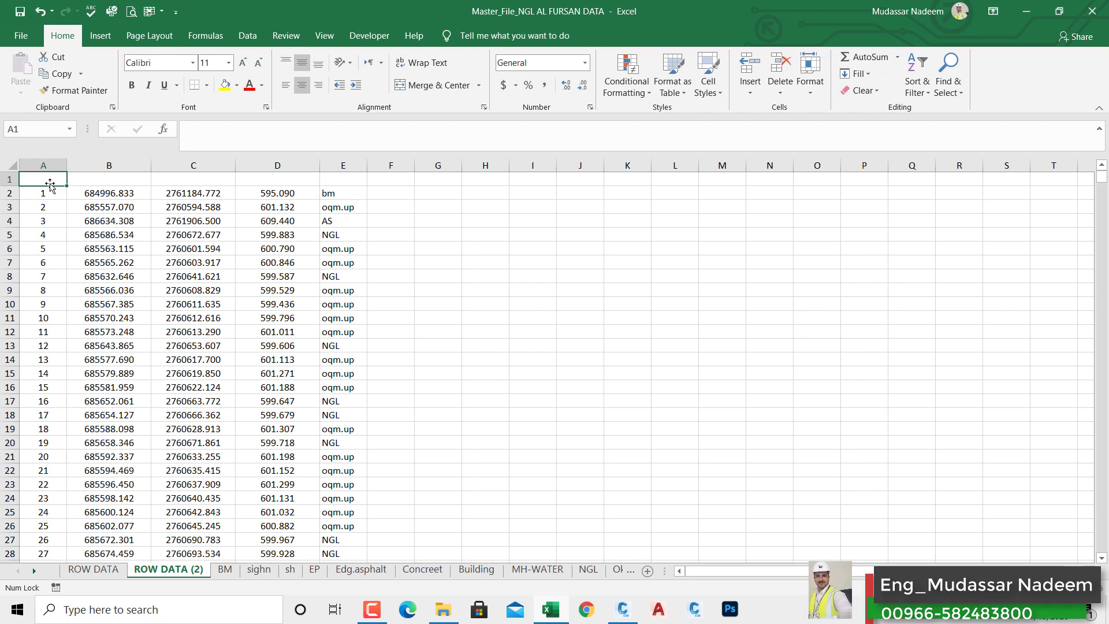
# Compare ROW DATA with ROW DATA (2) and examine the latter's coordinate, elevation and description columns.
pyautogui.click(93, 569)
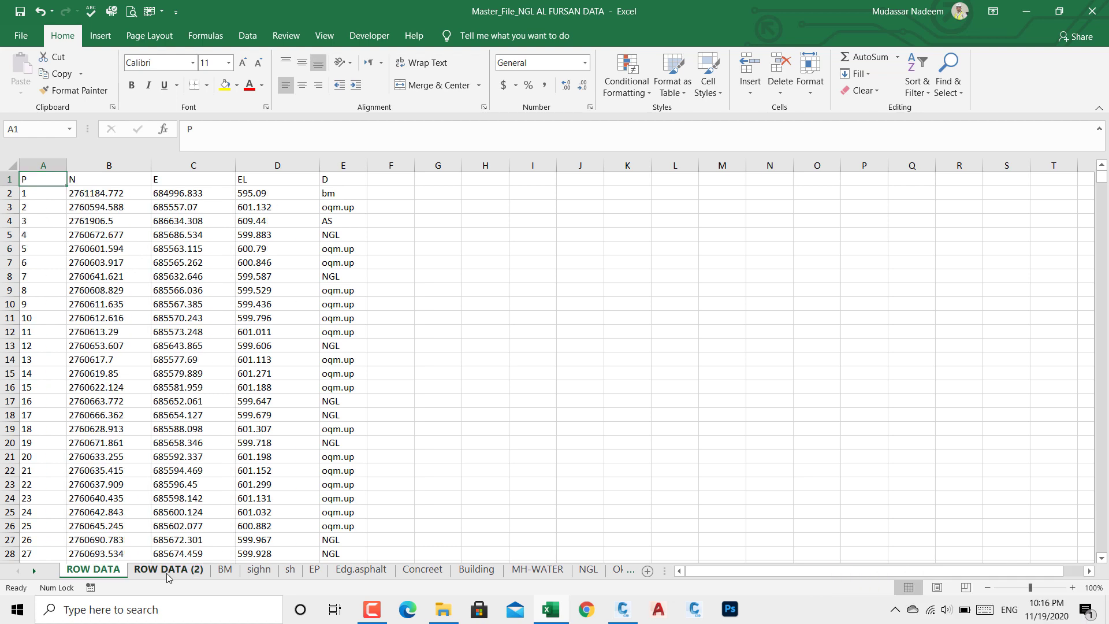
pyautogui.click(167, 572)
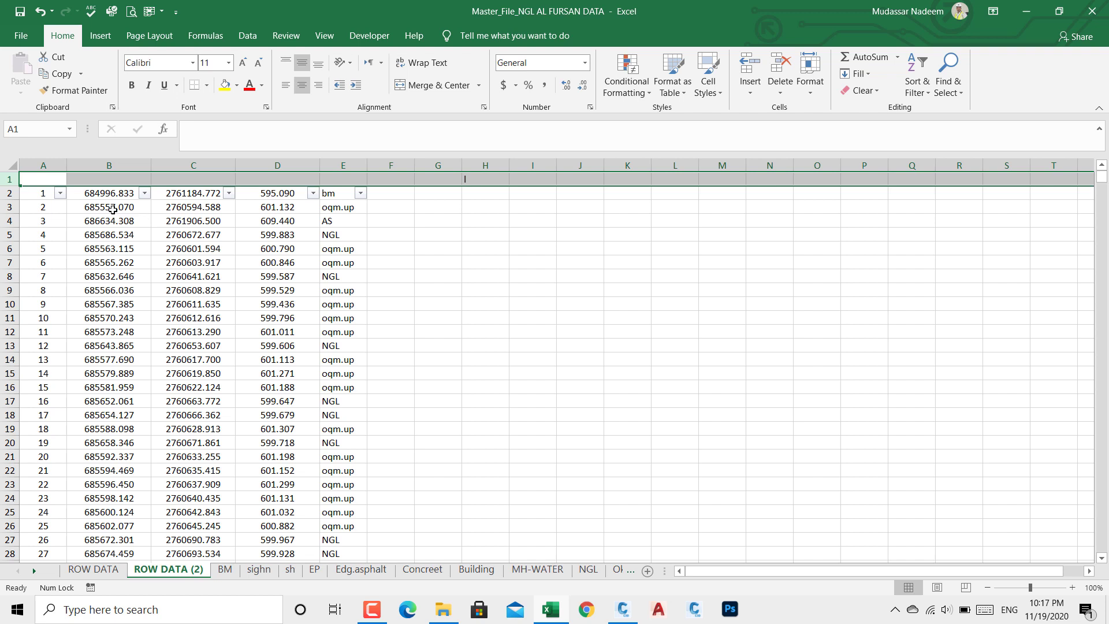
pyautogui.click(200, 211)
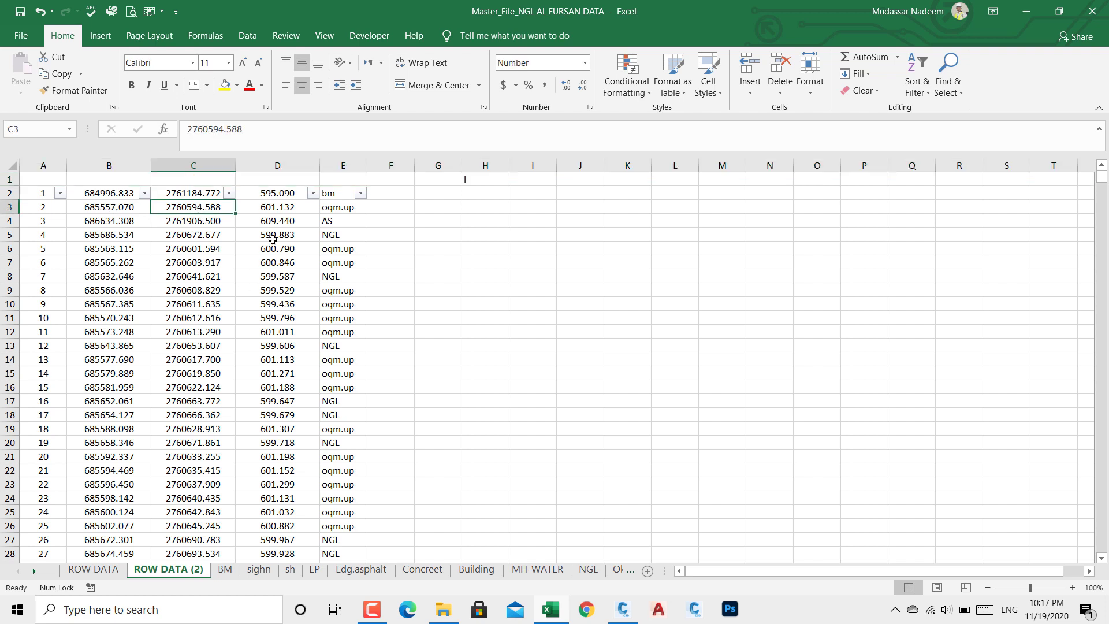
pyautogui.click(275, 220)
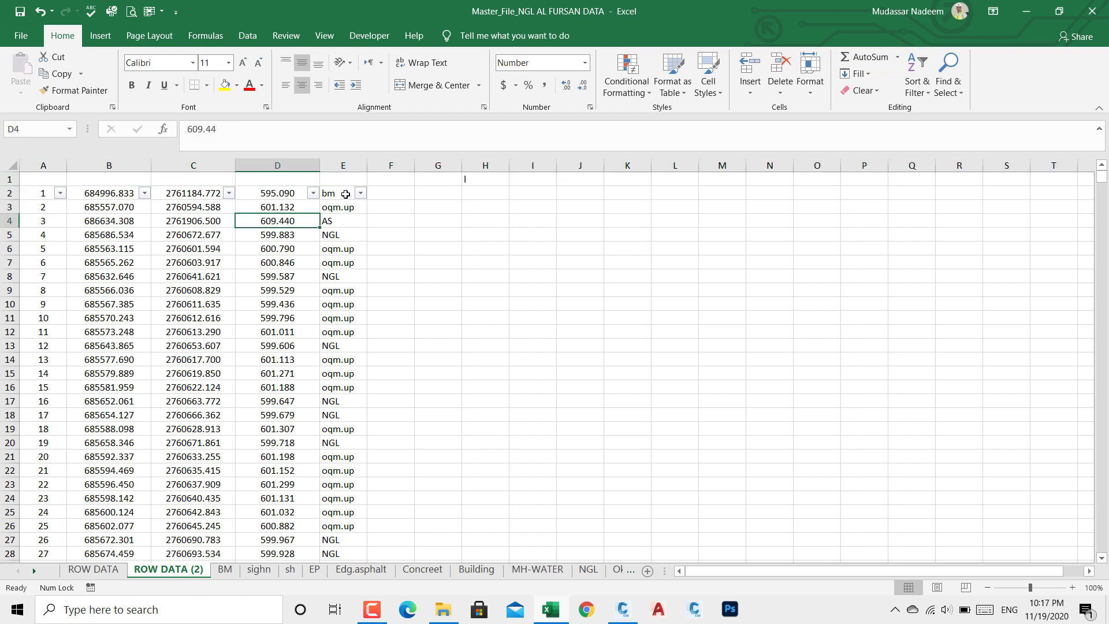
pyautogui.click(343, 166)
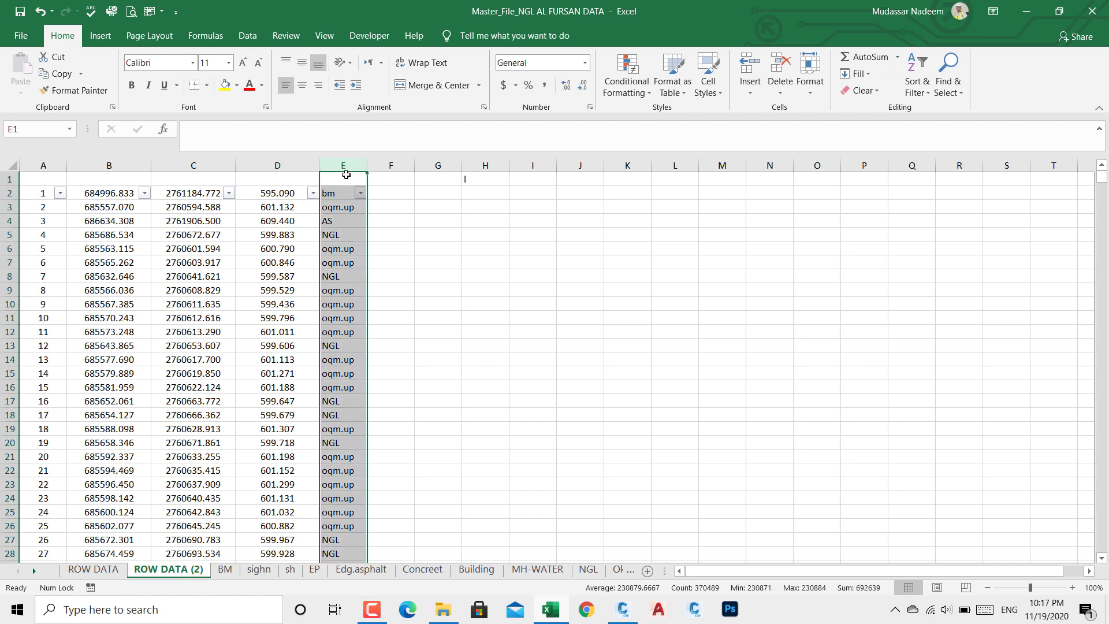
pyautogui.click(388, 295)
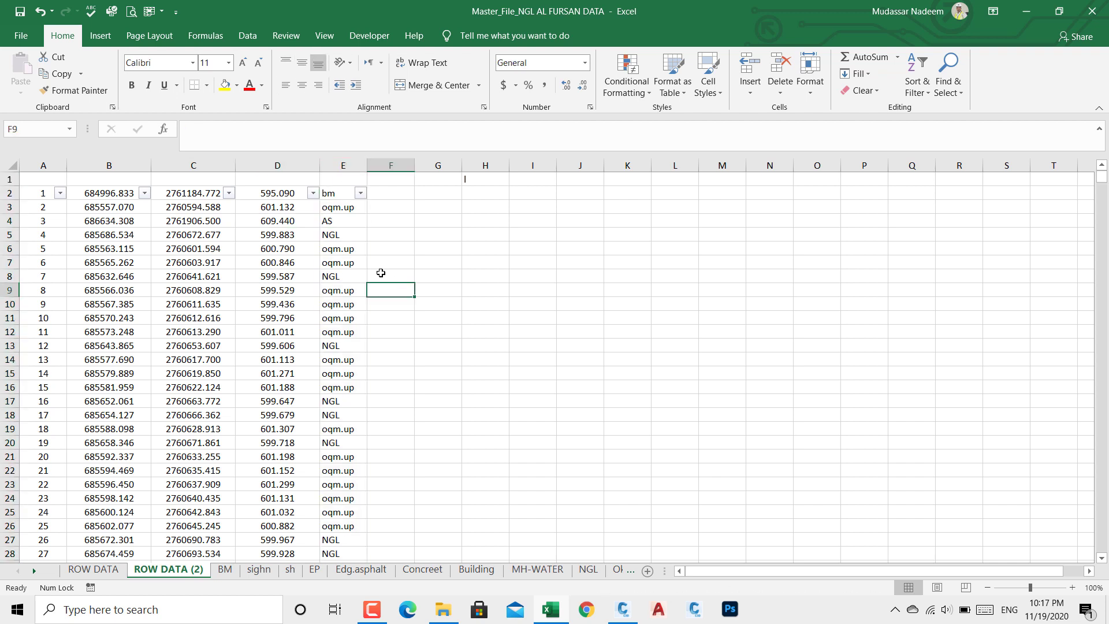
# Review the point records separated by description on the BM, sighn and sh sheets.
pyautogui.click(225, 570)
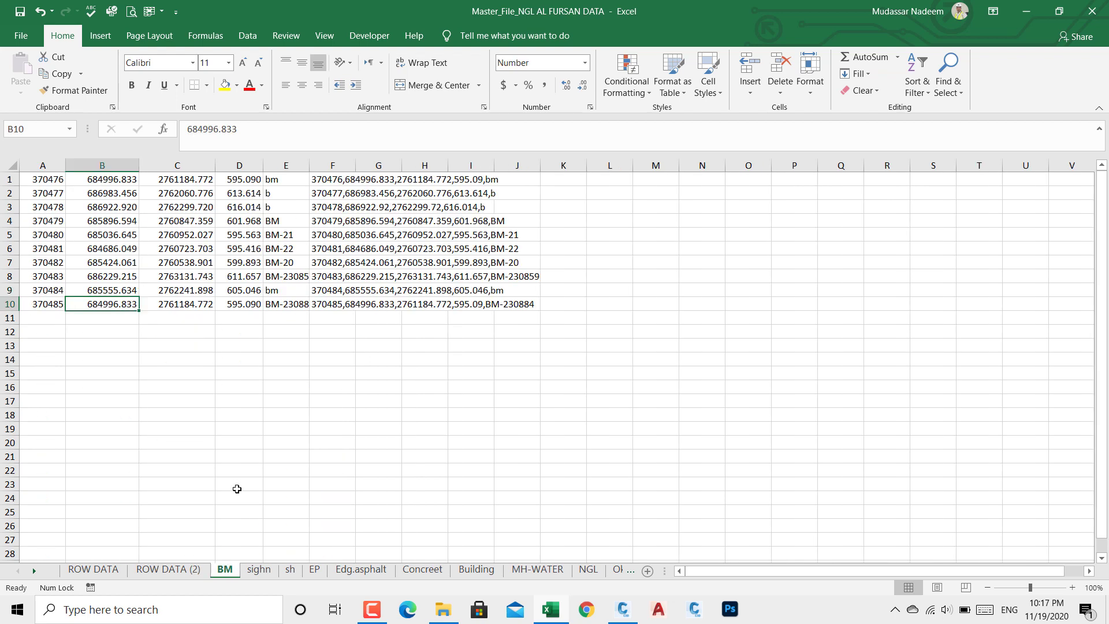
pyautogui.click(260, 572)
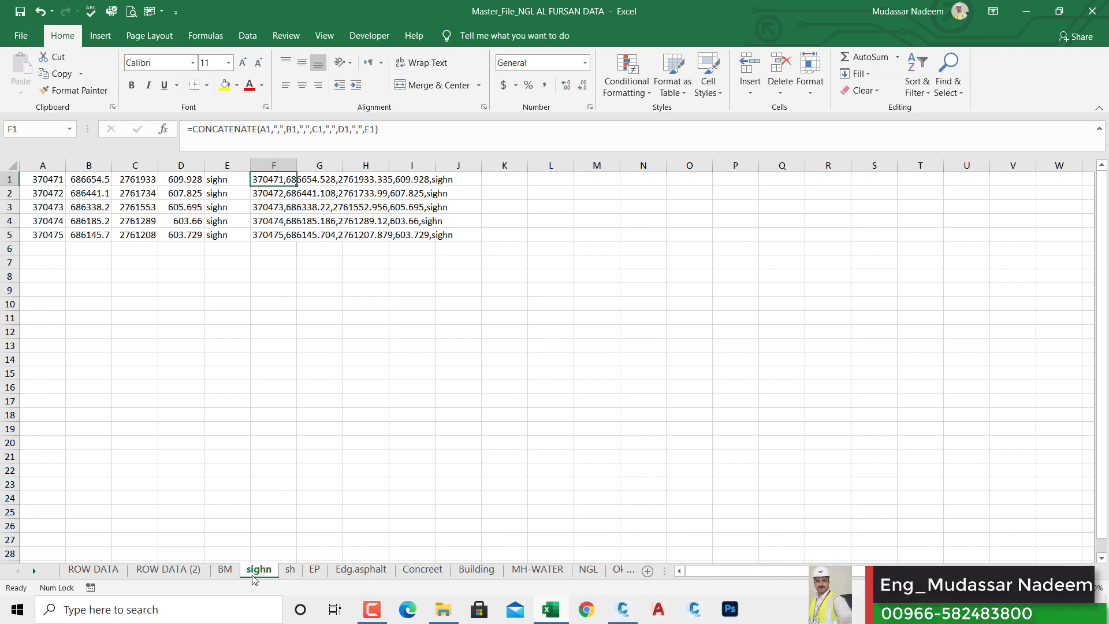
pyautogui.click(291, 570)
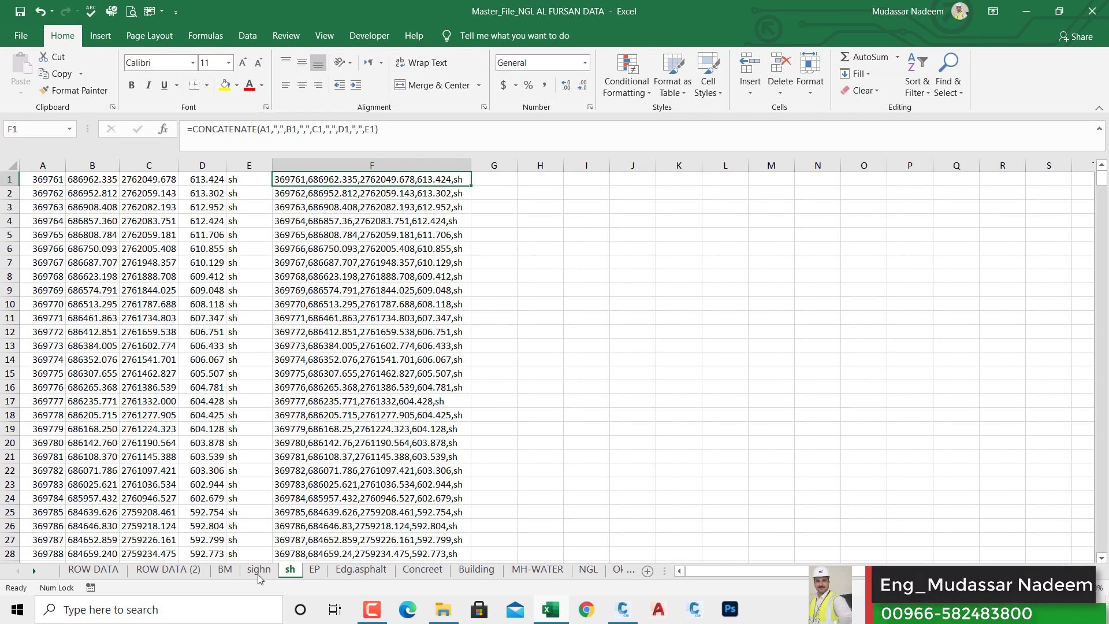
# Review the point records separated by description on the EP, Edg.asphalt, Concreet, Building, MH-WATER, NGL and Okum-UP sheets.
pyautogui.click(314, 570)
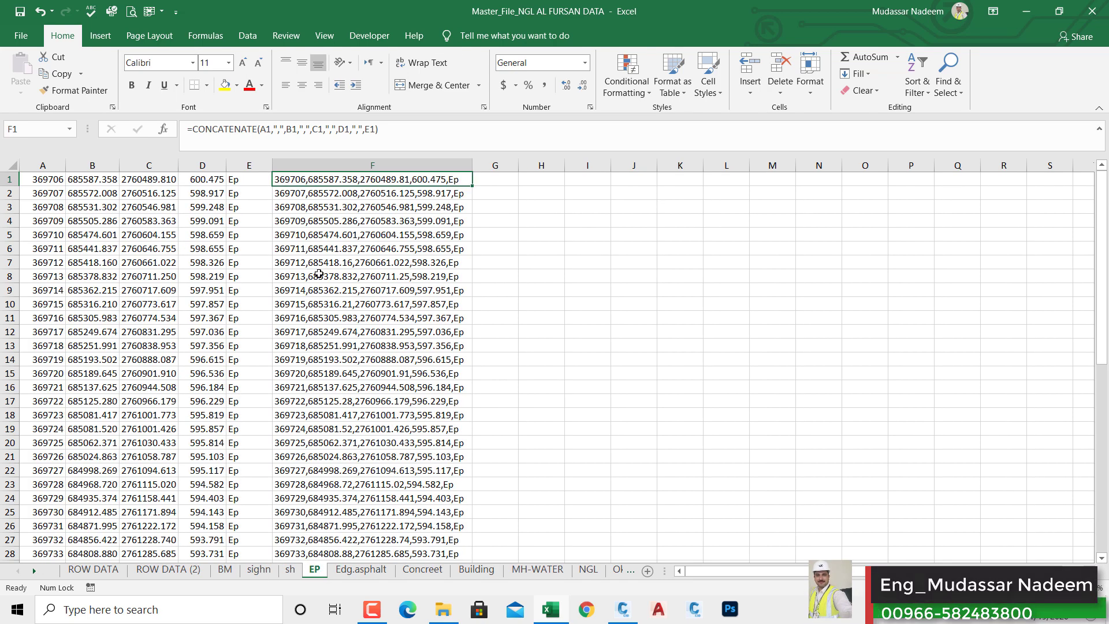
pyautogui.click(370, 570)
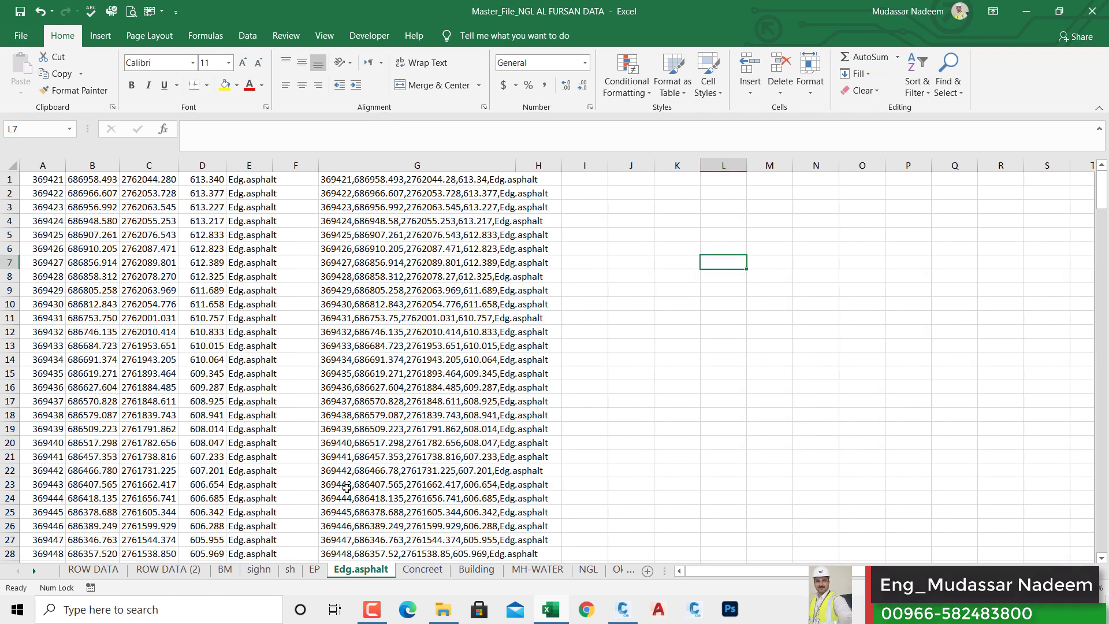
pyautogui.click(422, 570)
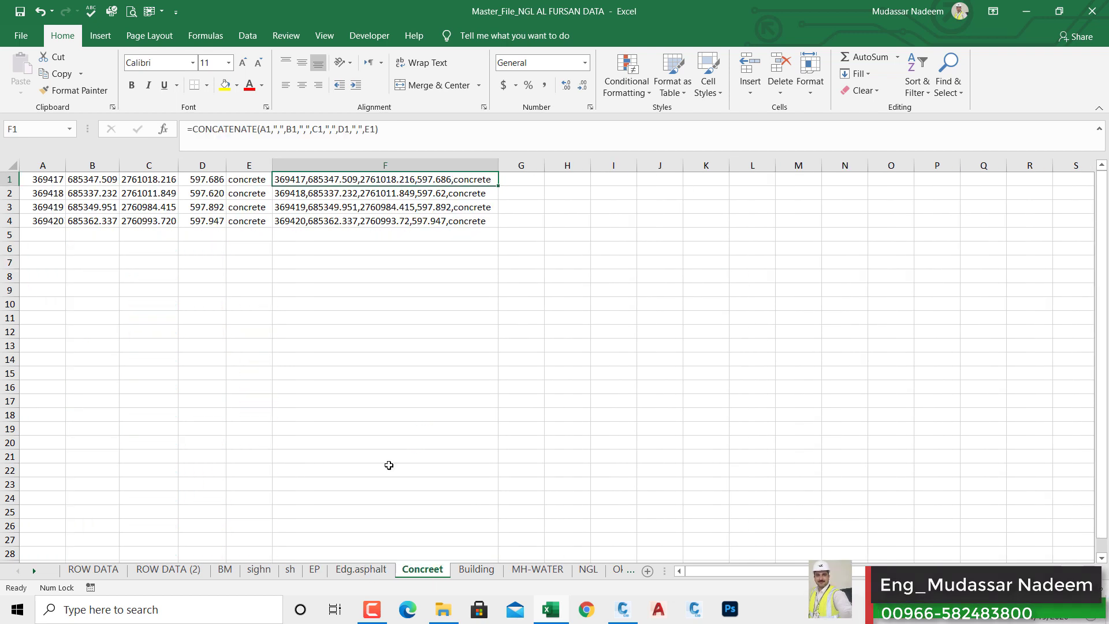
pyautogui.click(473, 571)
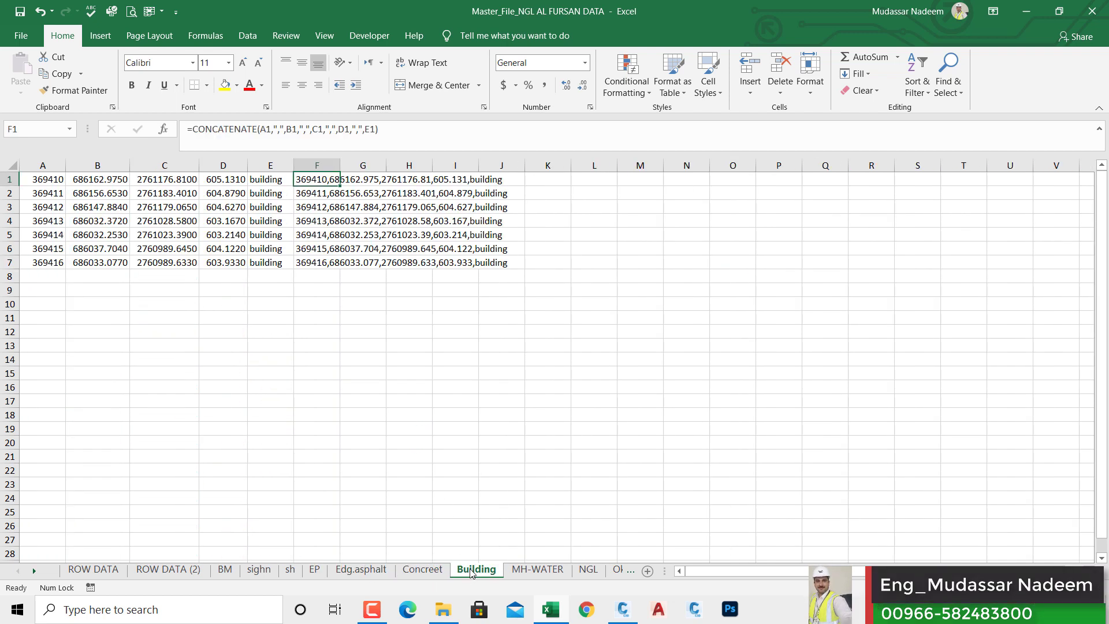
pyautogui.click(537, 571)
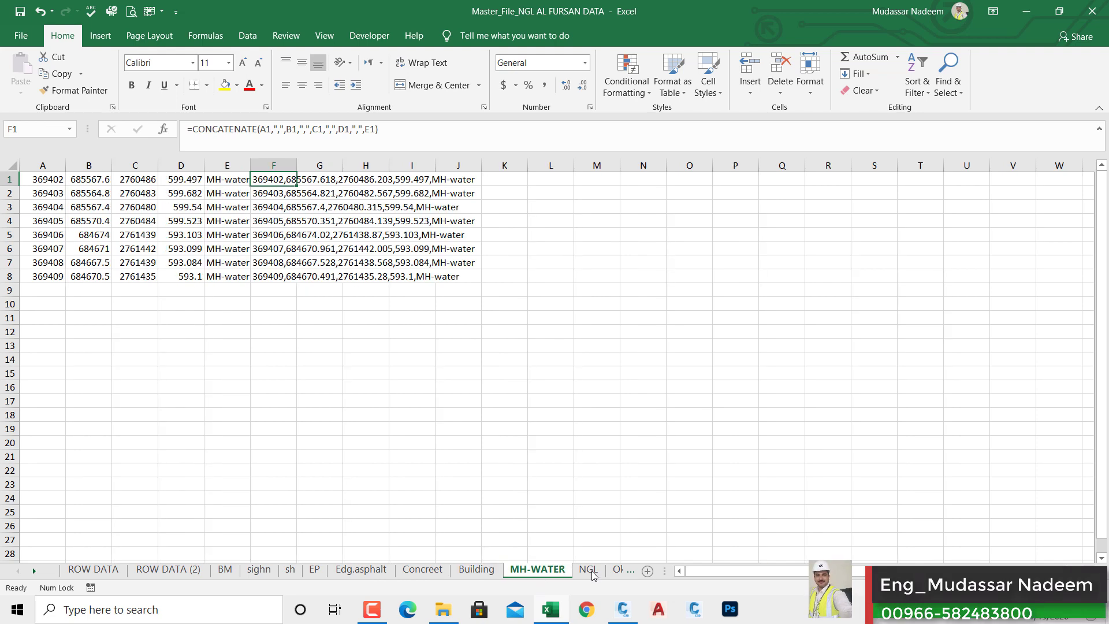
pyautogui.click(588, 570)
pyautogui.click(604, 572)
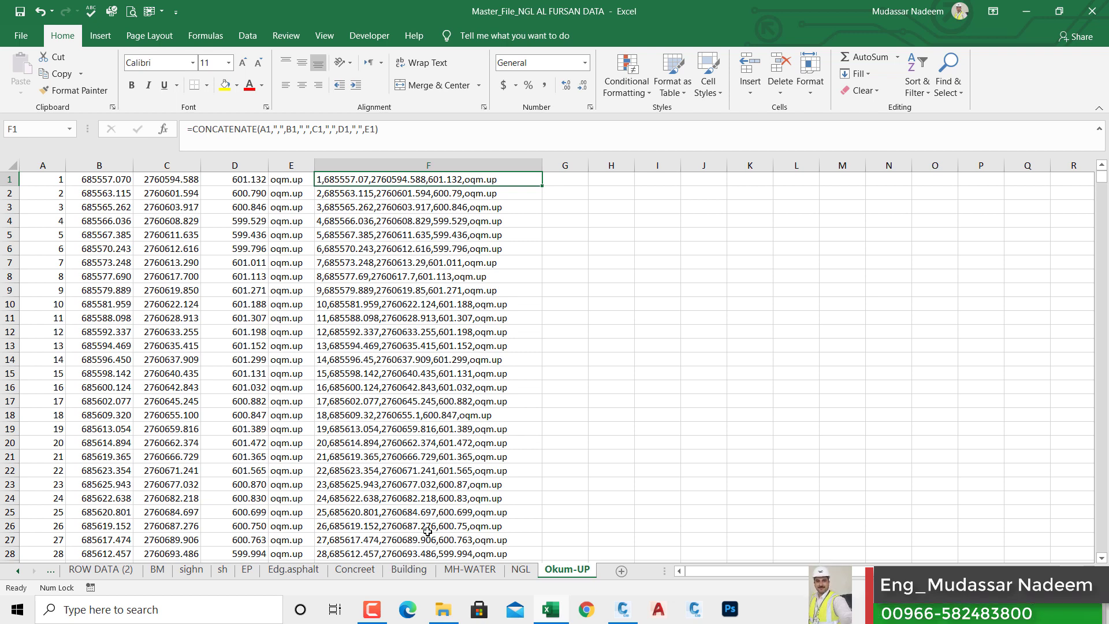
# Revisit the ROW DATA (2) and ROW DATA sheets, and inspect the concatenation formula in cell F1 of the BM sheet.
pyautogui.click(157, 570)
pyautogui.click(96, 571)
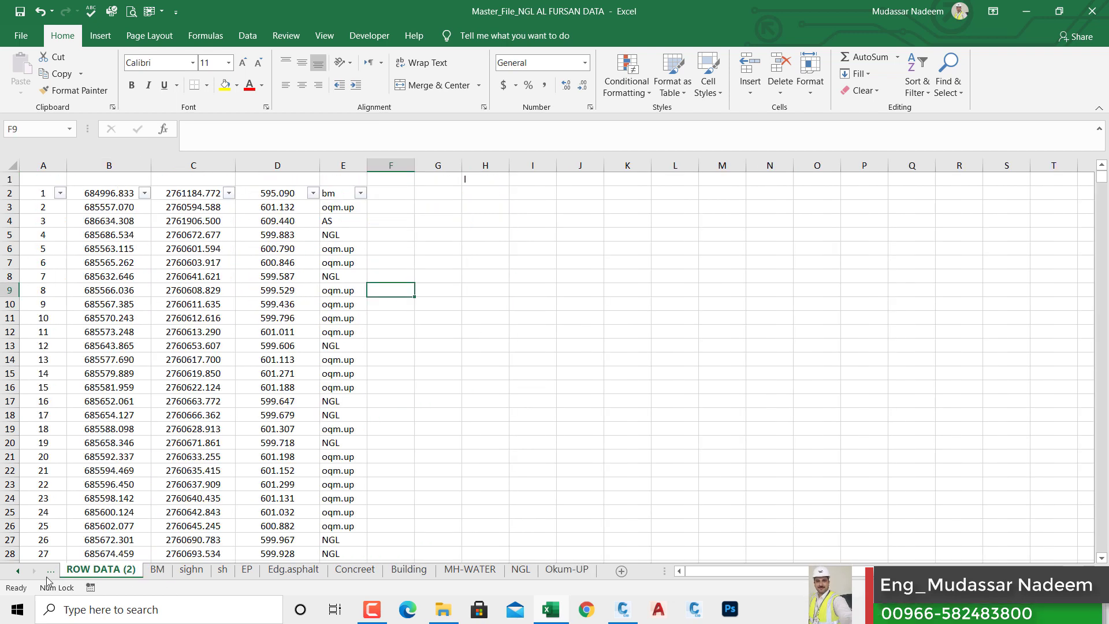
pyautogui.click(50, 570)
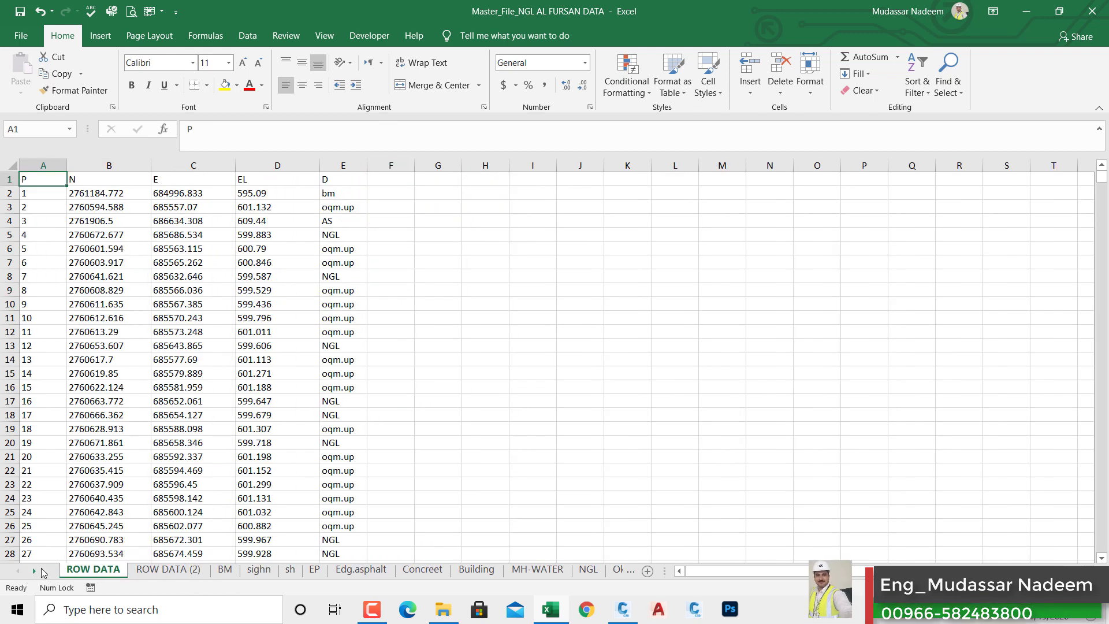
pyautogui.click(34, 571)
pyautogui.click(101, 570)
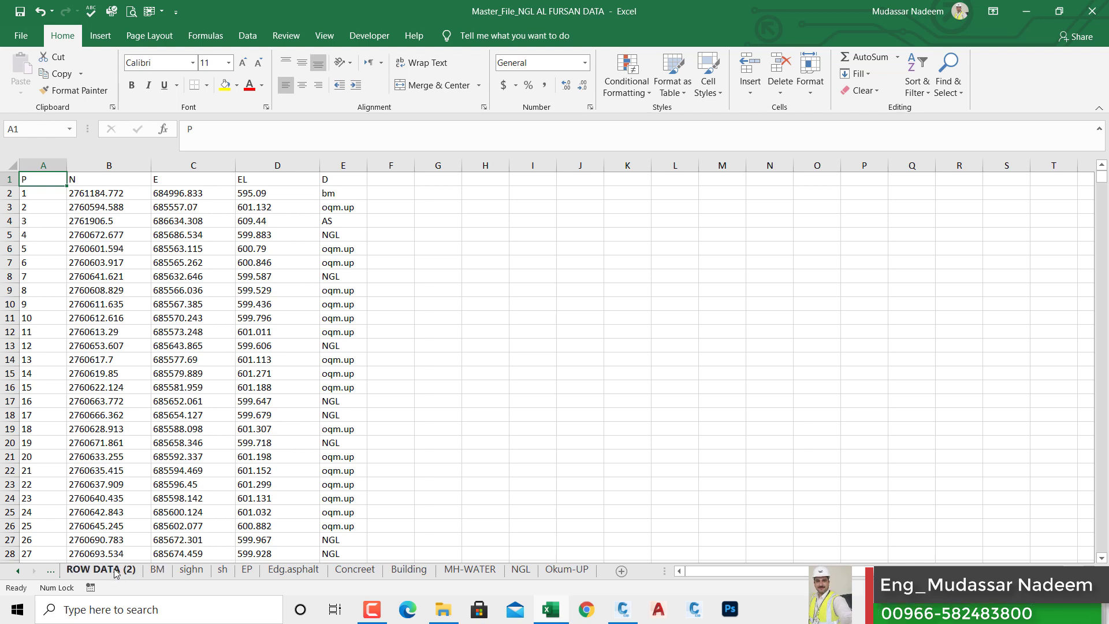
pyautogui.click(158, 570)
pyautogui.click(330, 180)
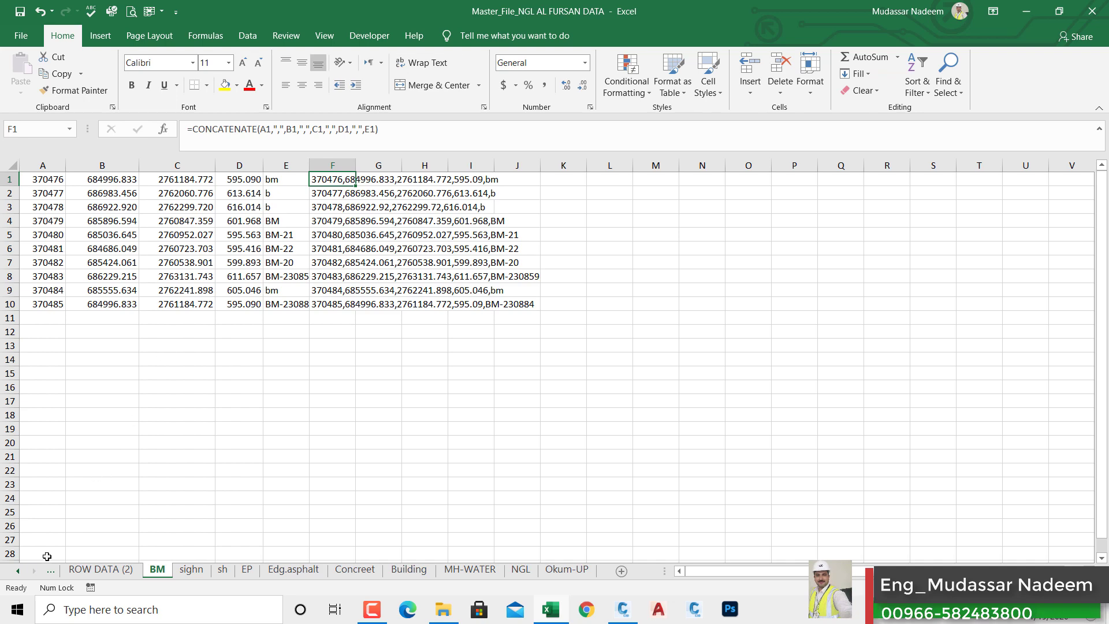
# Copy all point records on the ROW DATA sheet, from A2:E2 down to the last row, without the header row.
pyautogui.click(19, 571)
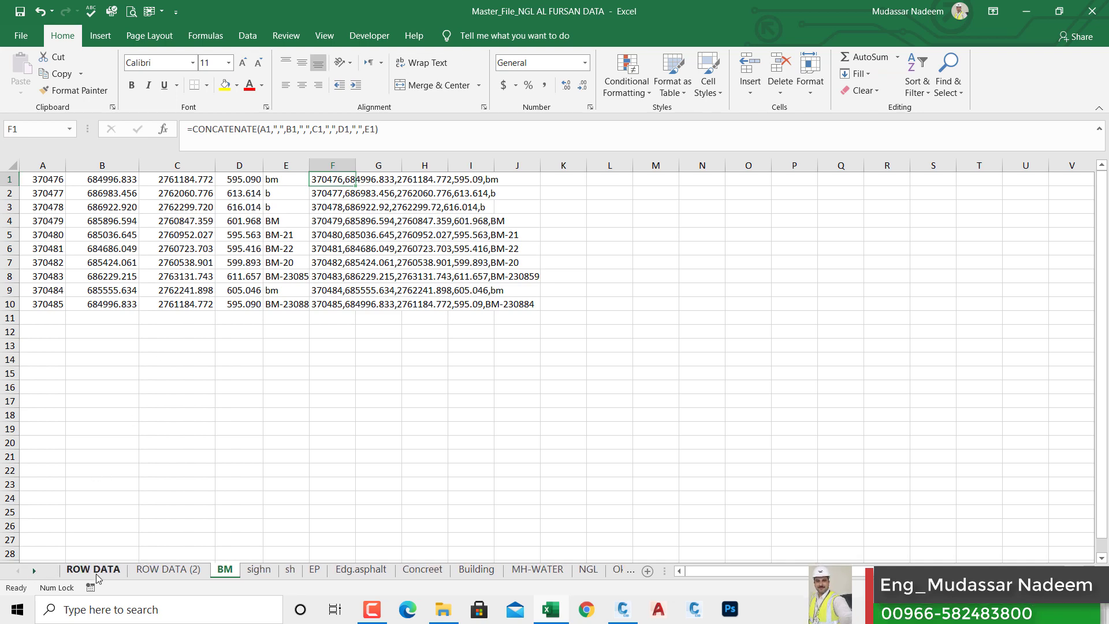
pyautogui.click(94, 570)
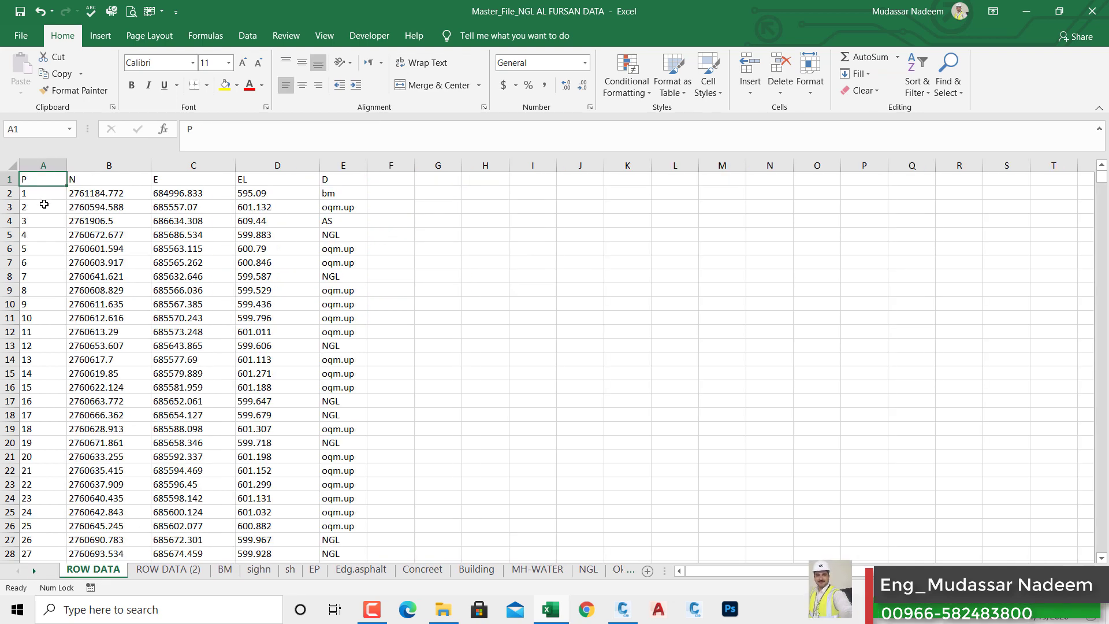
pyautogui.moveTo(44, 194); pyautogui.dragTo(325, 195)
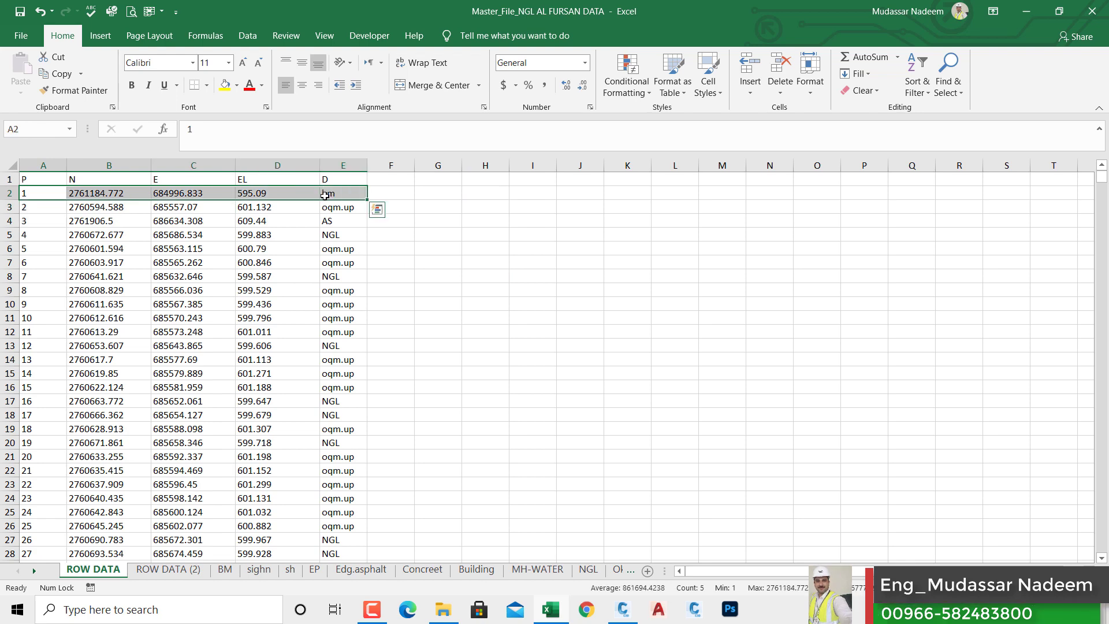
pyautogui.hotkey('ctrl', 'shift', 'Down')
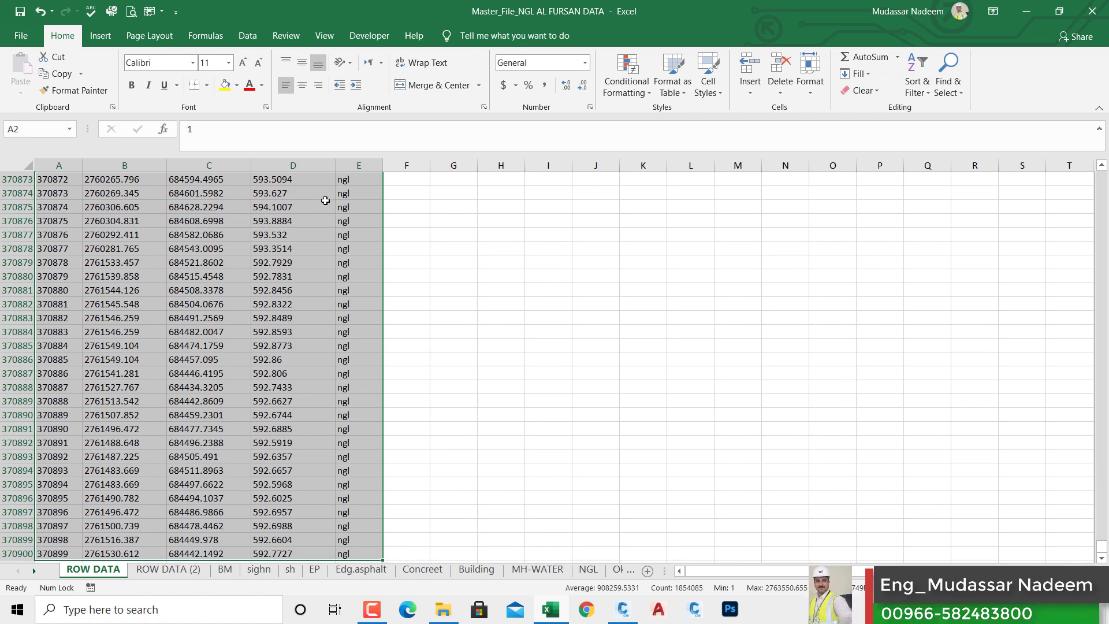
pyautogui.rightClick(325, 200)
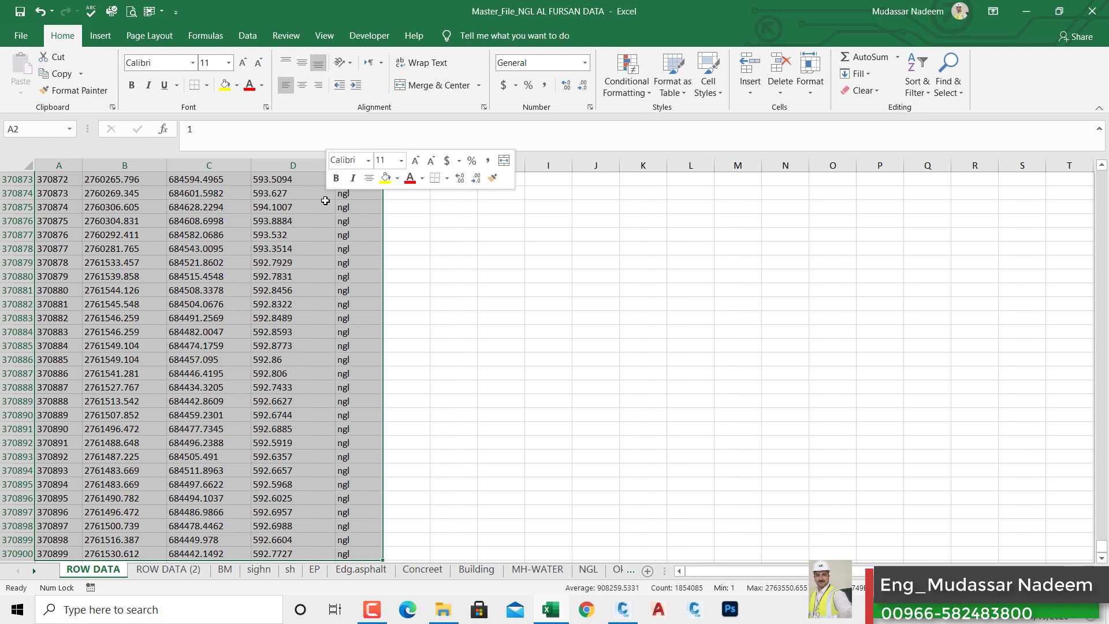
pyautogui.click(370, 228)
pyautogui.hotkey('ctrl', 'BackSpace')
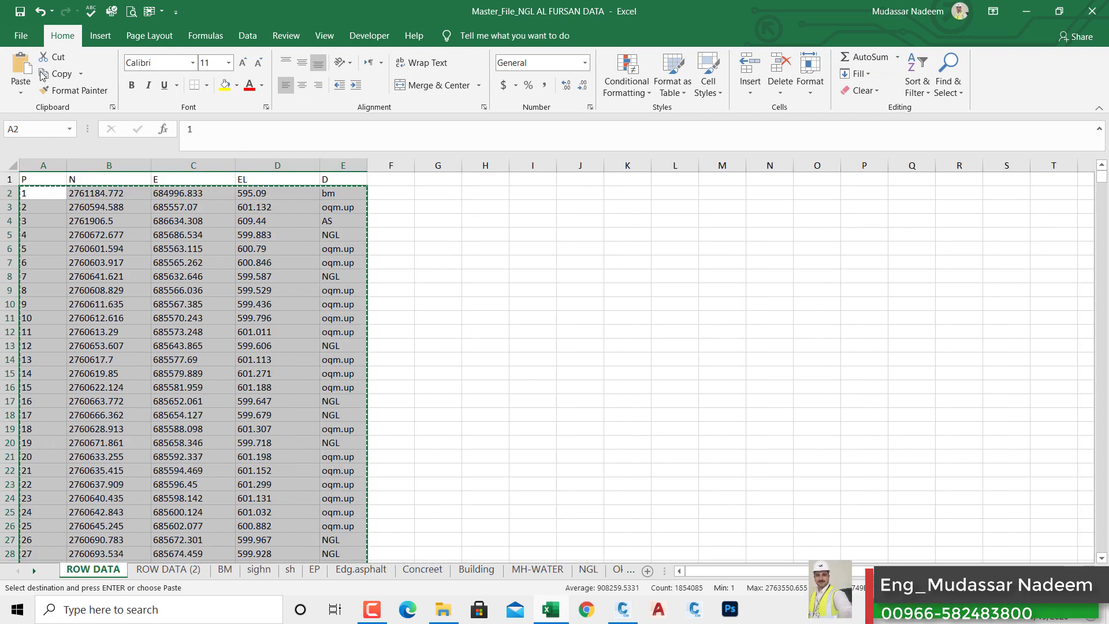
# Paste the copied point records as values at cell A1 of a new blank workbook, and widen columns B and C.
pyautogui.click(25, 39)
pyautogui.click(41, 102)
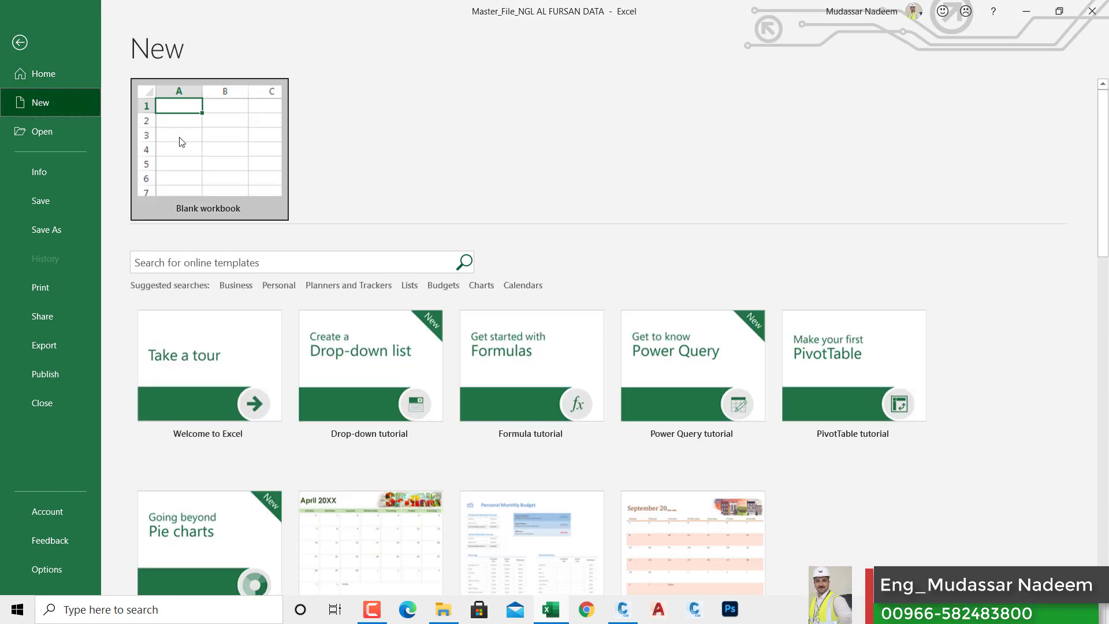
pyautogui.click(178, 141)
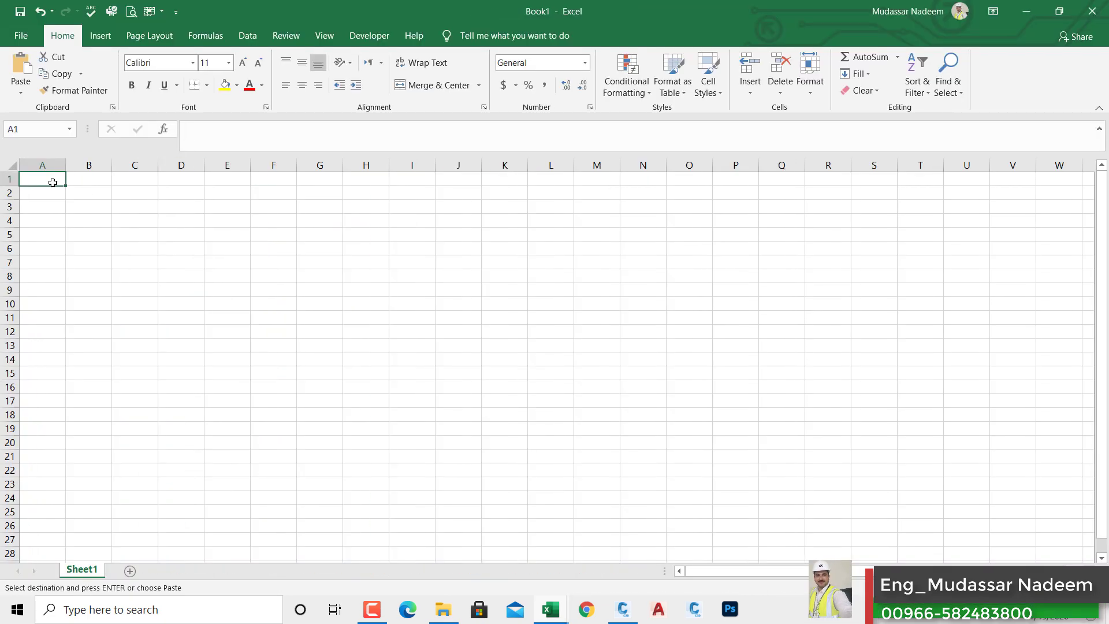
pyautogui.rightClick(52, 181)
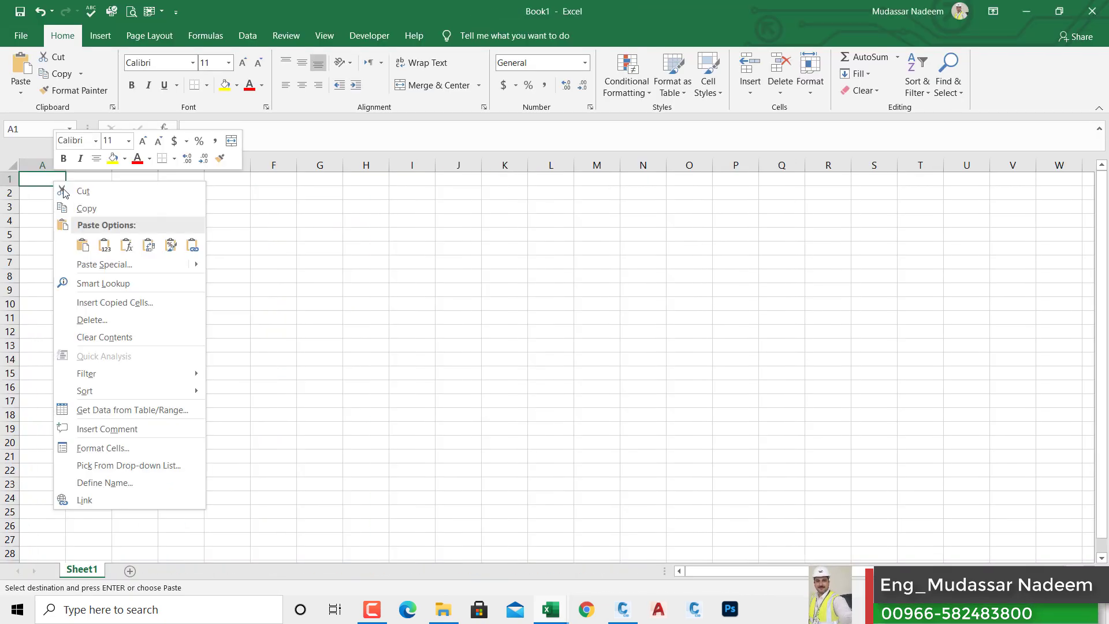
pyautogui.click(103, 242)
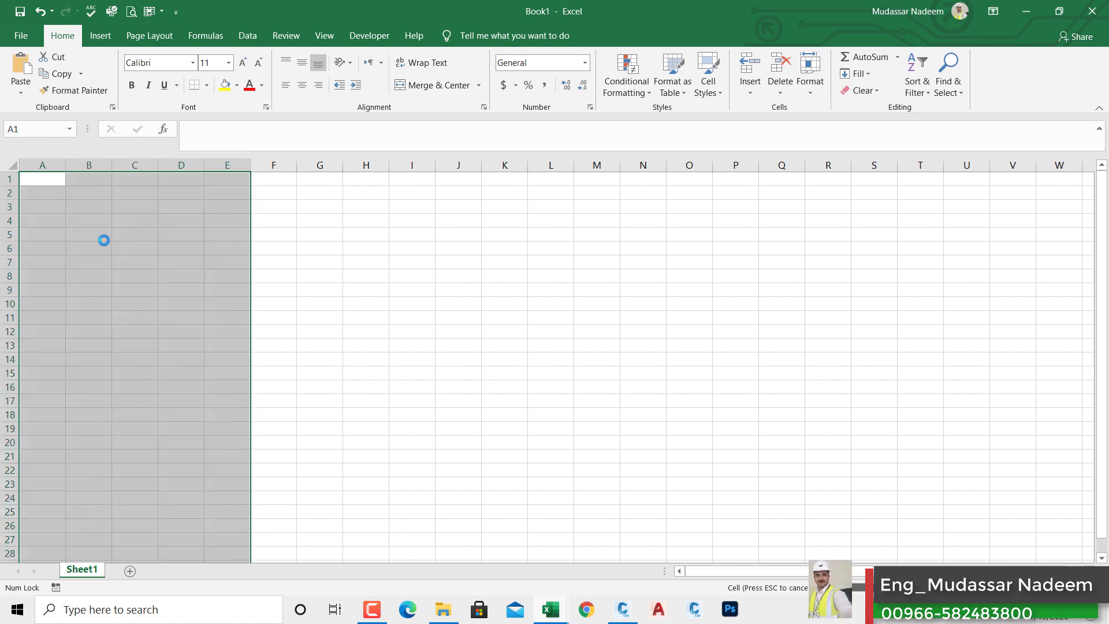
pyautogui.doubleClick(113, 165)
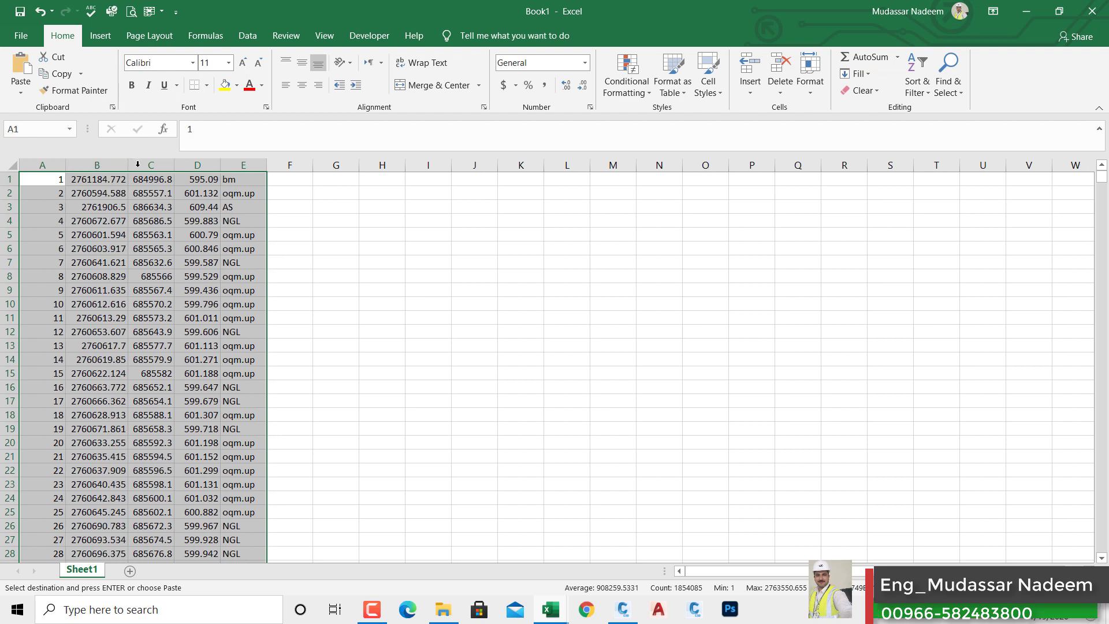
pyautogui.moveTo(173, 164); pyautogui.dragTo(225, 164)
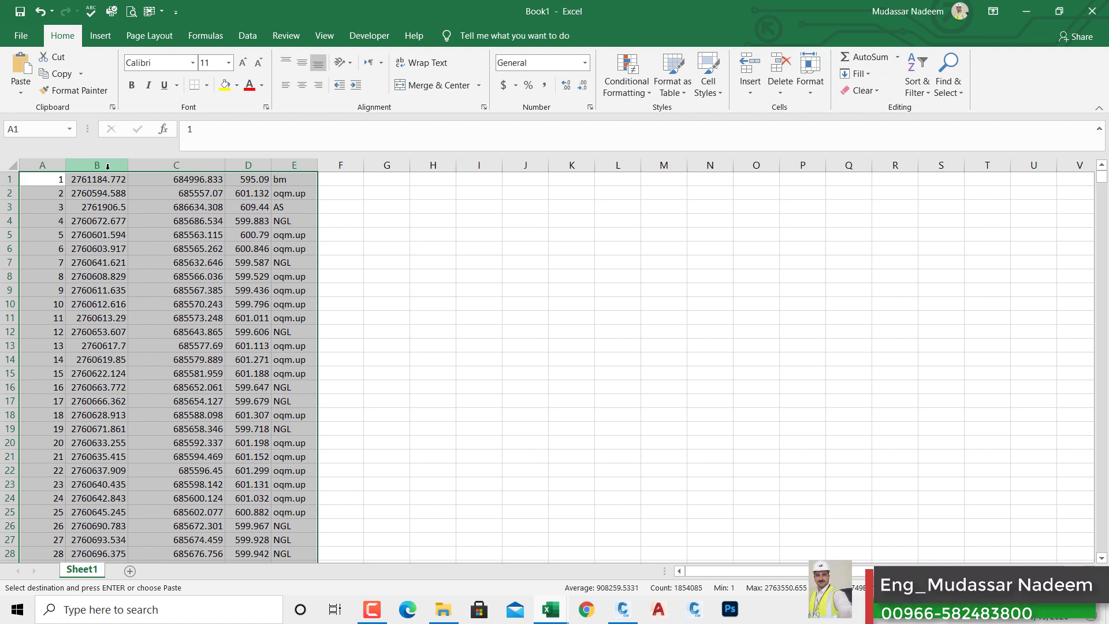
# Try to move the column B coordinates to column G, and undo the move.
pyautogui.click(96, 164)
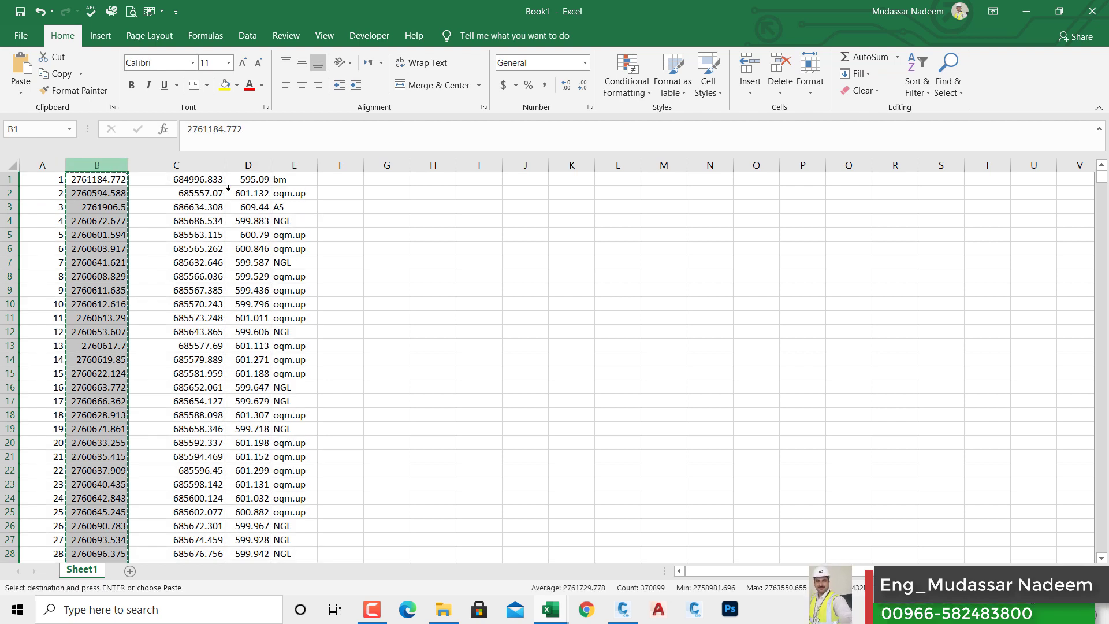
pyautogui.click(386, 180)
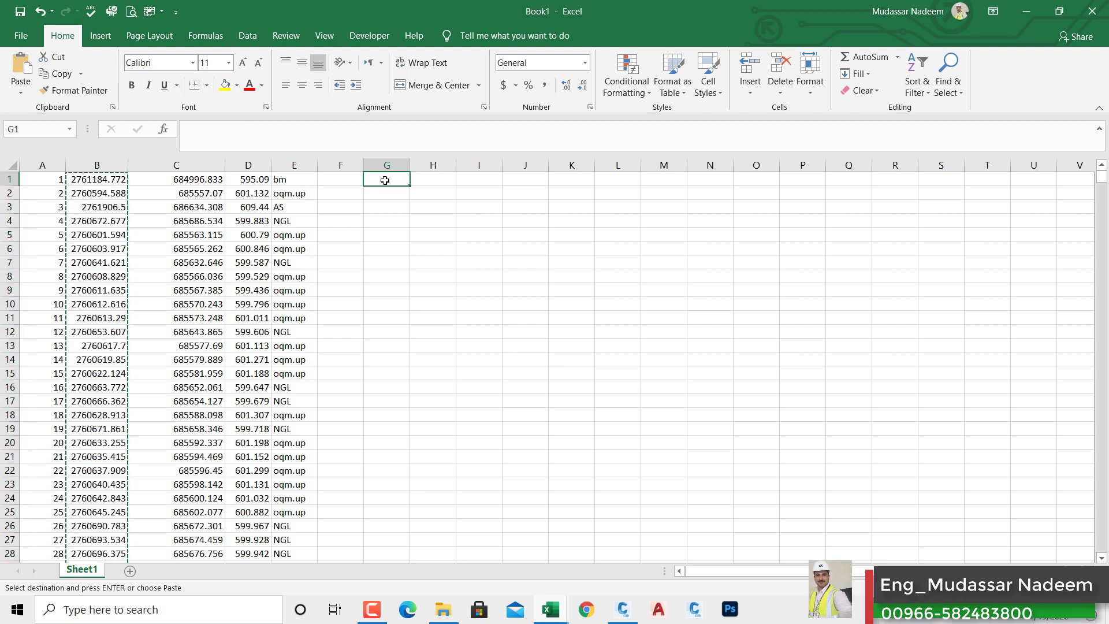
pyautogui.press('Return')
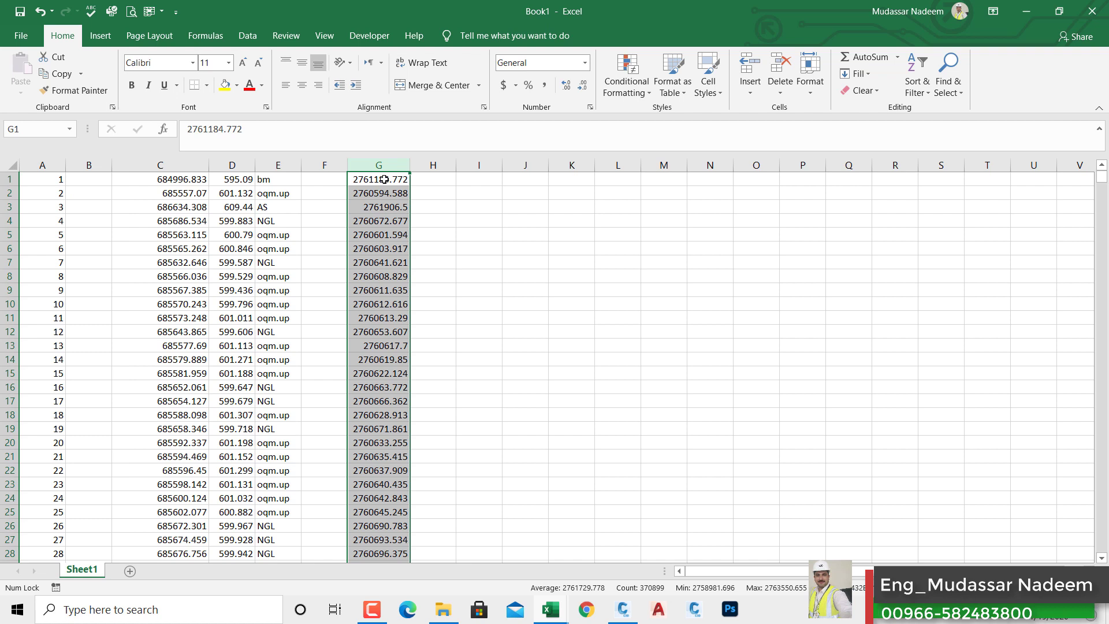
pyautogui.hotkey('ctrl', 'z')
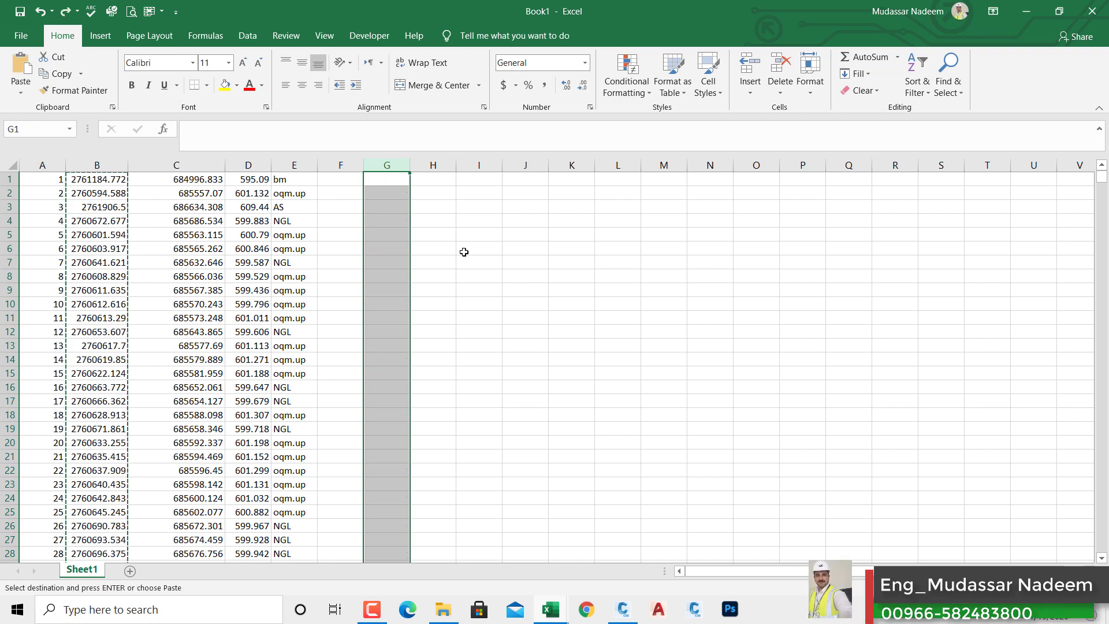
pyautogui.press('Escape')
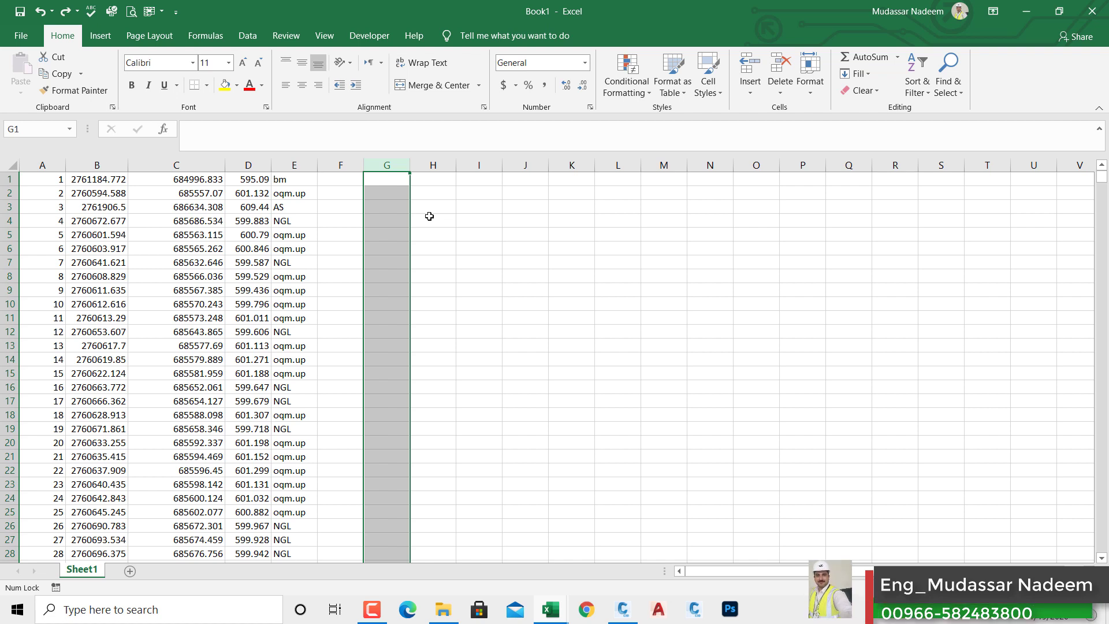
# Copy the coordinates in column B, and widen description column E.
pyautogui.click(88, 165)
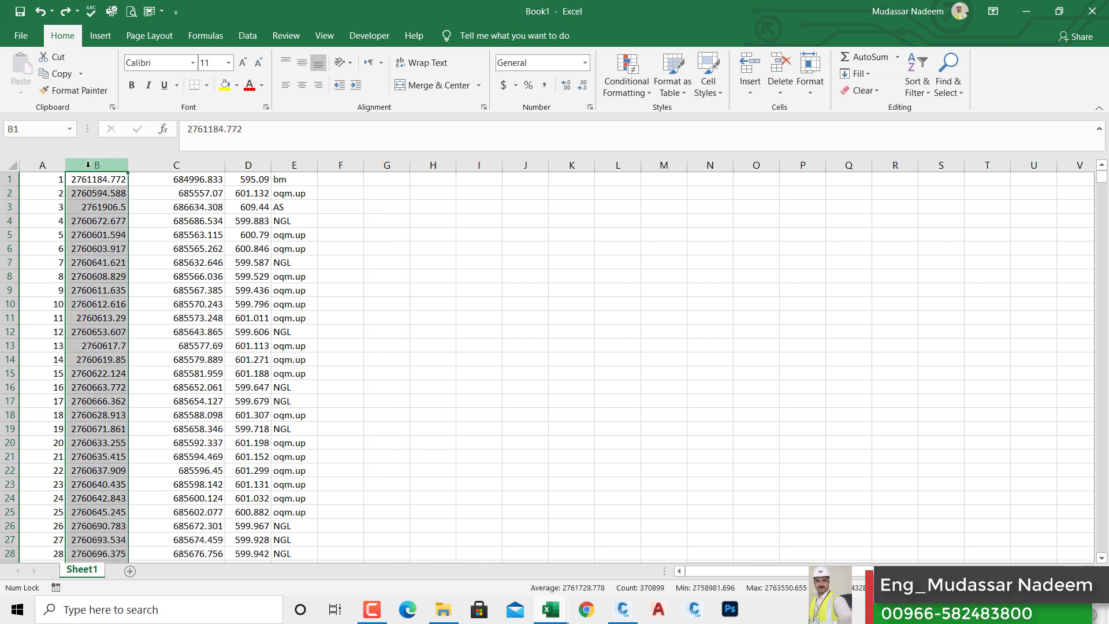
pyautogui.hotkey('ctrl', 'c')
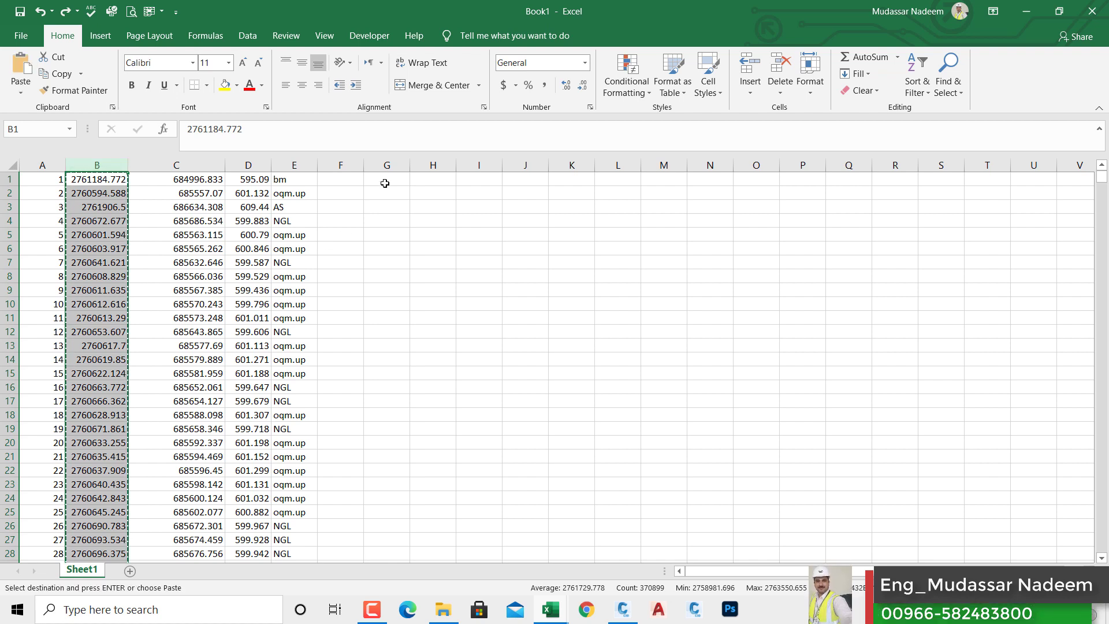
pyautogui.moveTo(434, 207); pyautogui.dragTo(387, 191)
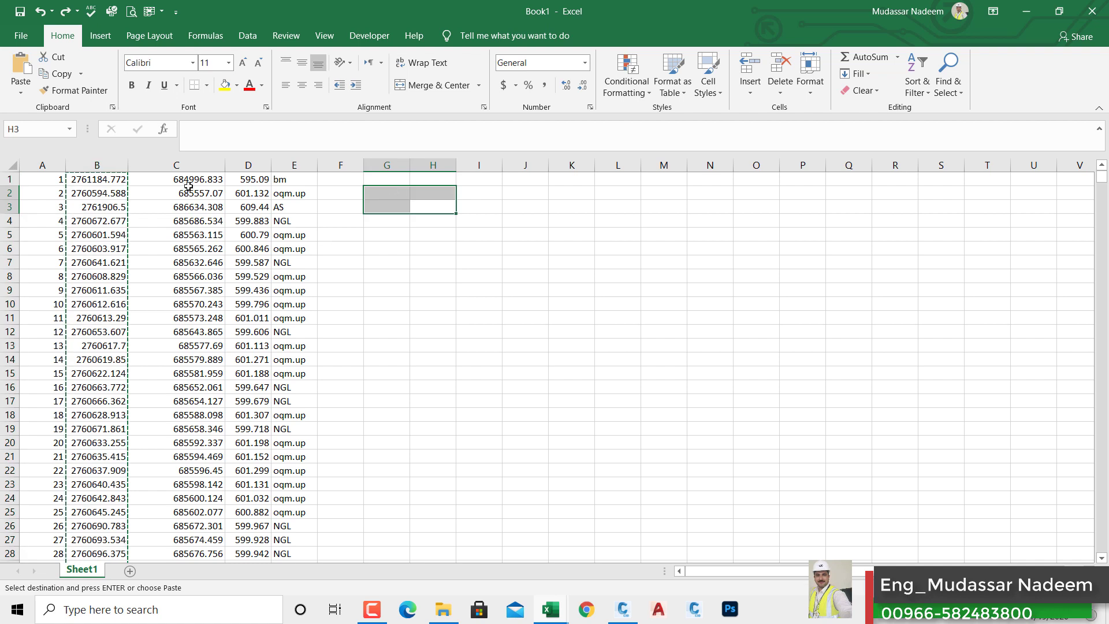
pyautogui.moveTo(320, 166); pyautogui.dragTo(340, 168)
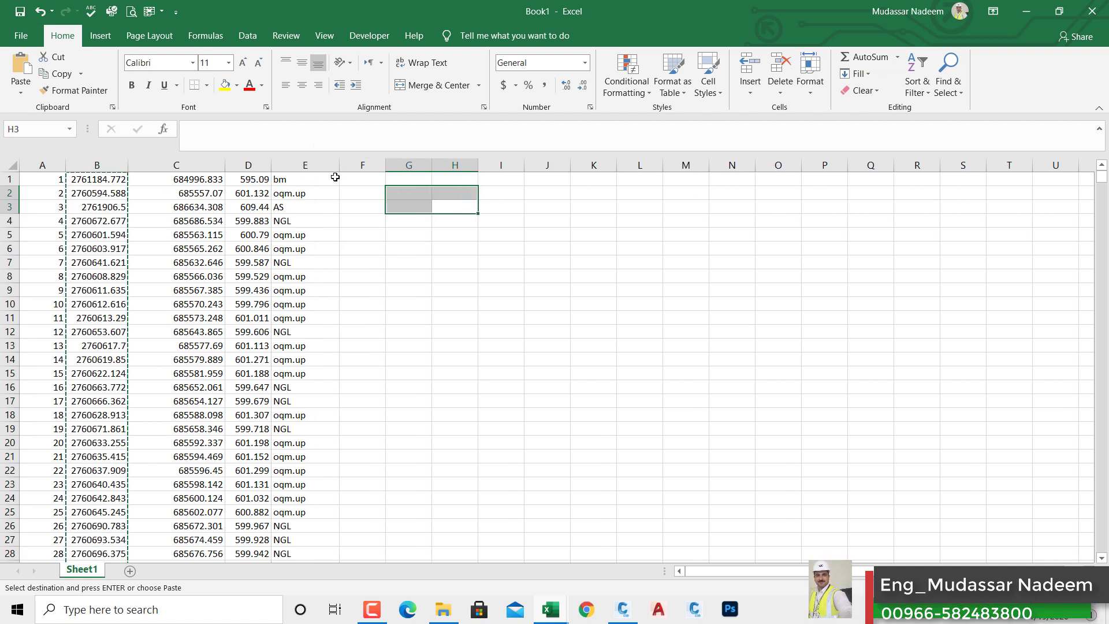
# Start saving the new workbook under another name and browse to the Desktop as the save location.
pyautogui.click(20, 39)
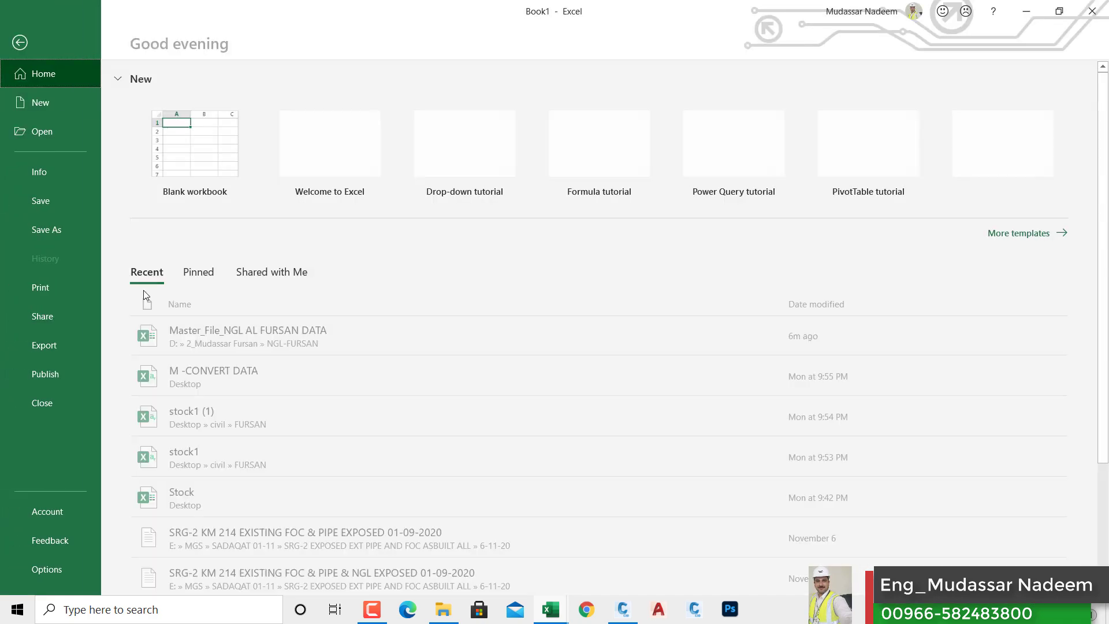
pyautogui.click(55, 232)
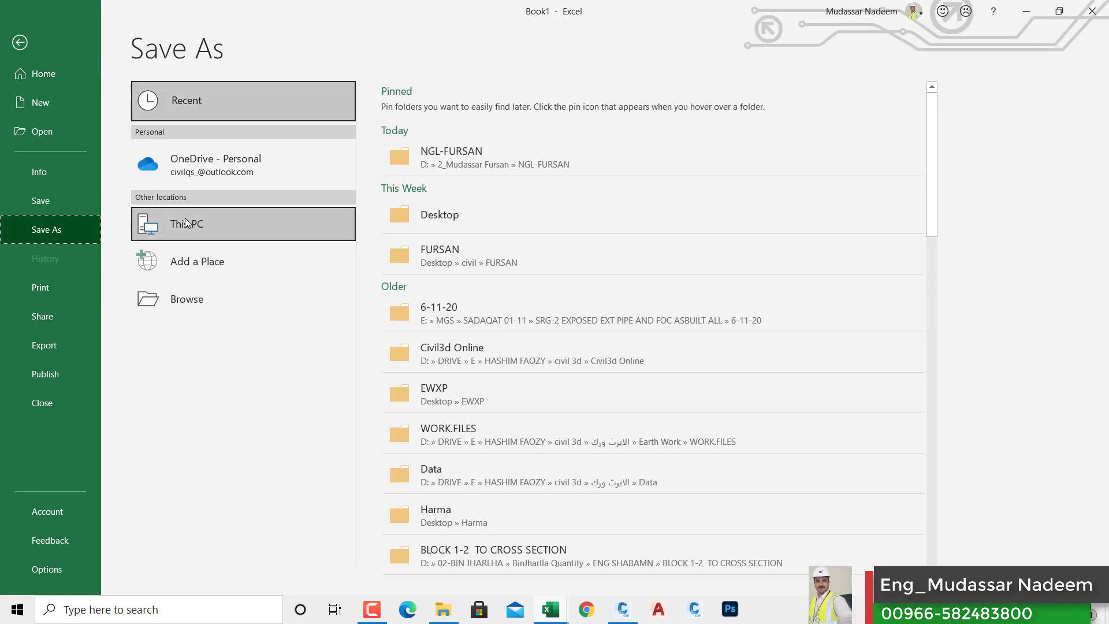
pyautogui.click(185, 304)
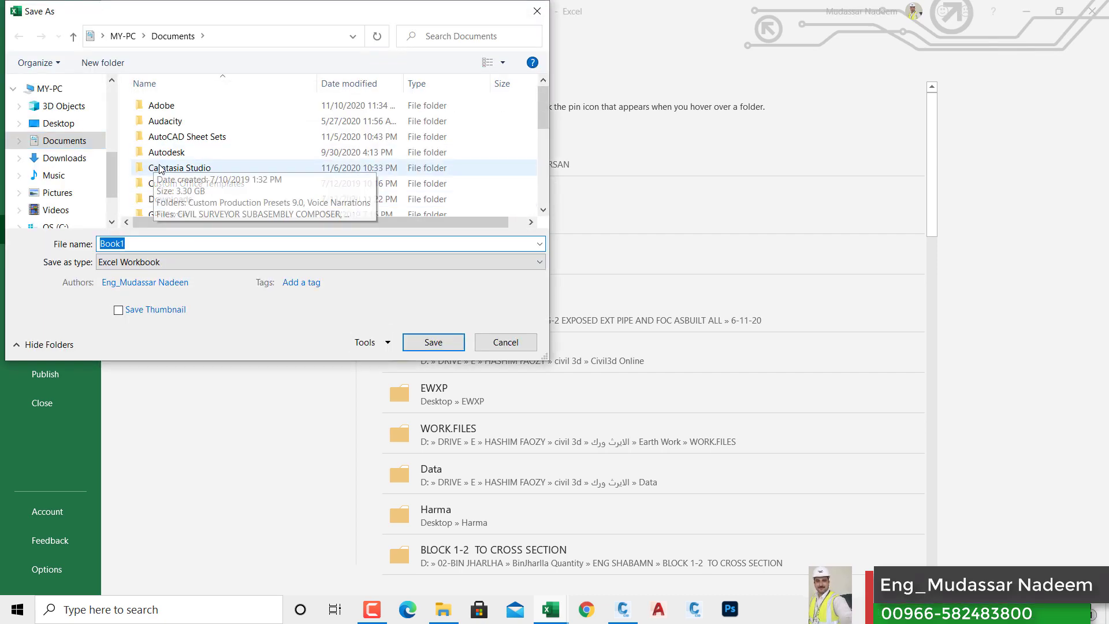
pyautogui.scroll(-6, 178, 195)
pyautogui.scroll(5, 177, 184)
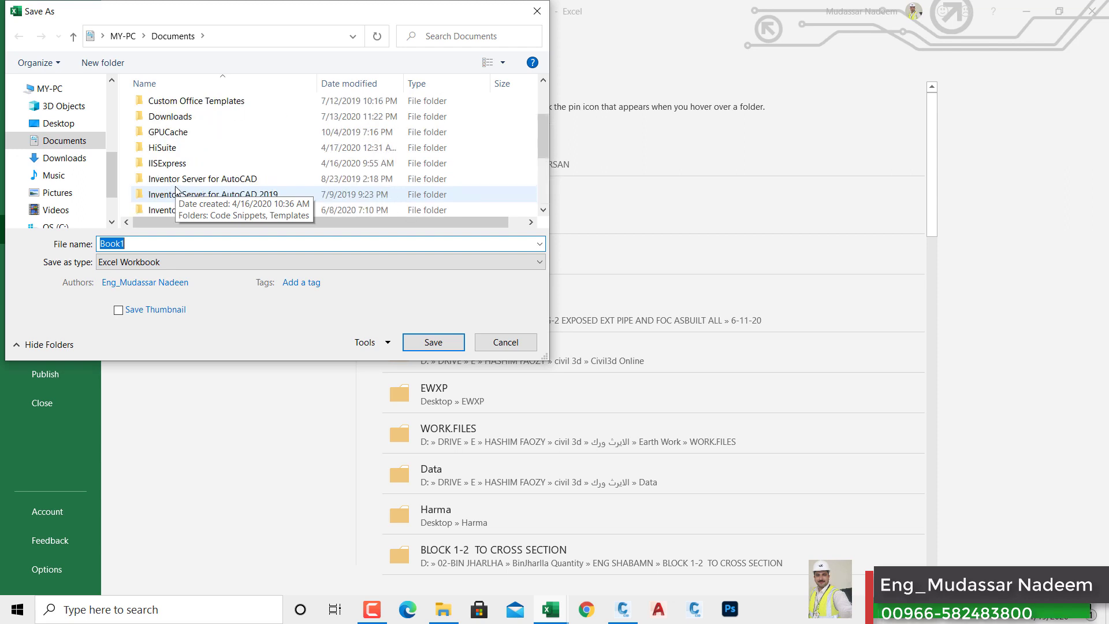
pyautogui.scroll(-5, 177, 167)
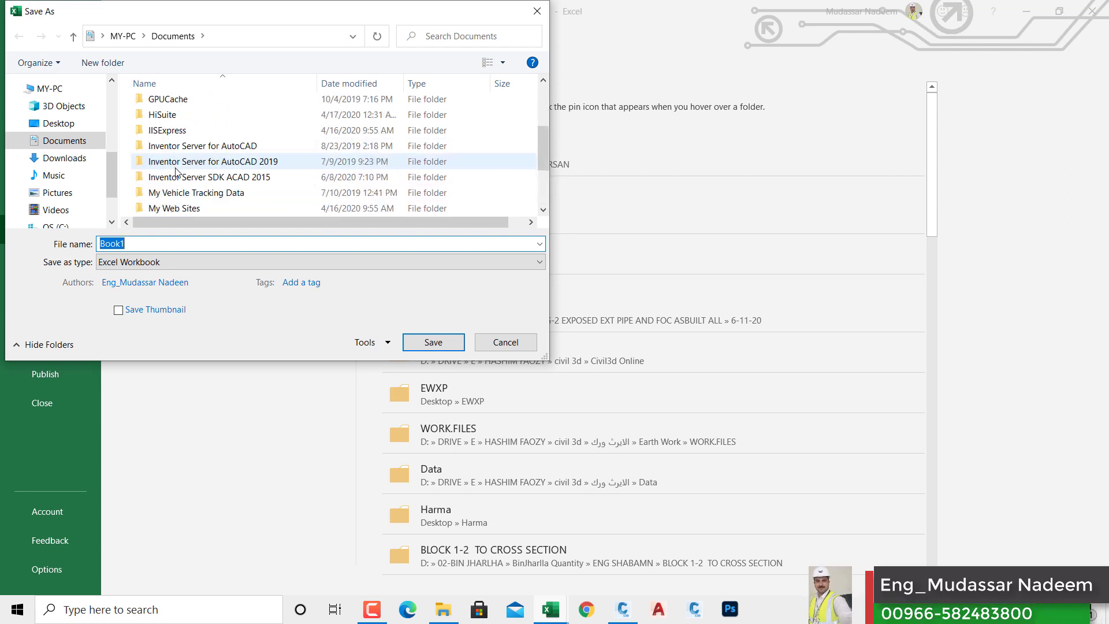
pyautogui.click(61, 123)
pyautogui.scroll(-1, 178, 153)
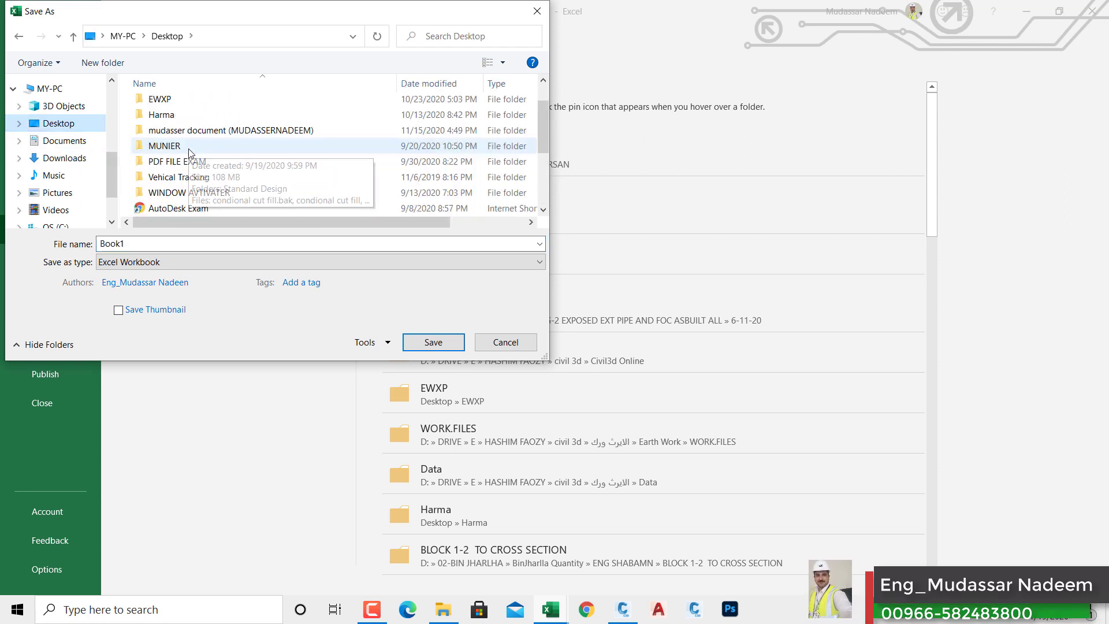
pyautogui.scroll(1, 176, 153)
pyautogui.doubleClick(156, 122)
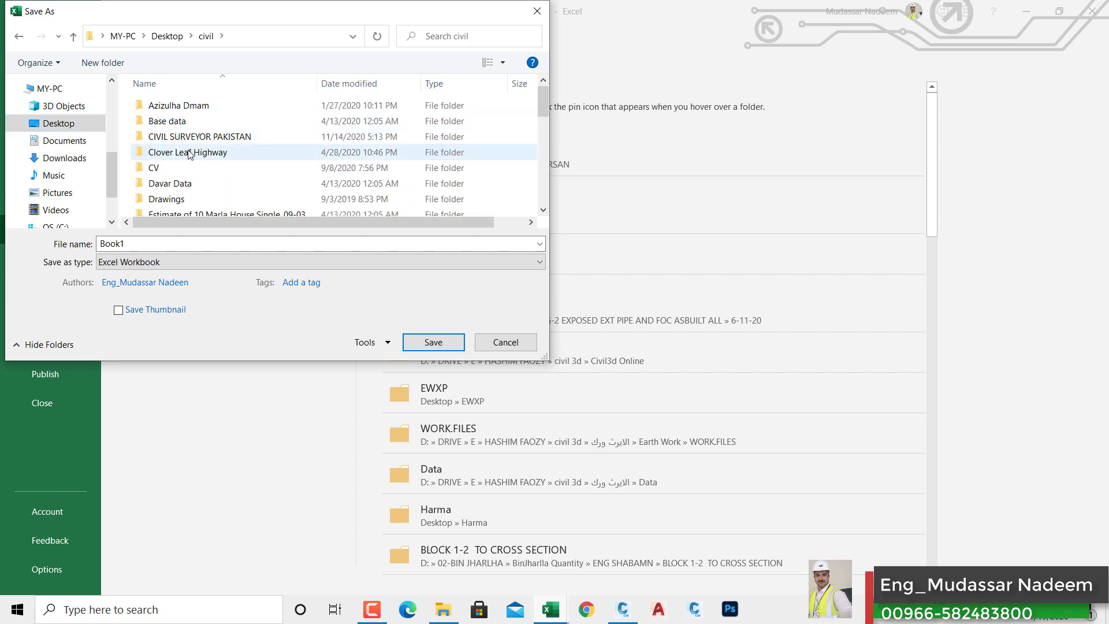
pyautogui.scroll(-2, 188, 153)
pyautogui.scroll(-4, 188, 153)
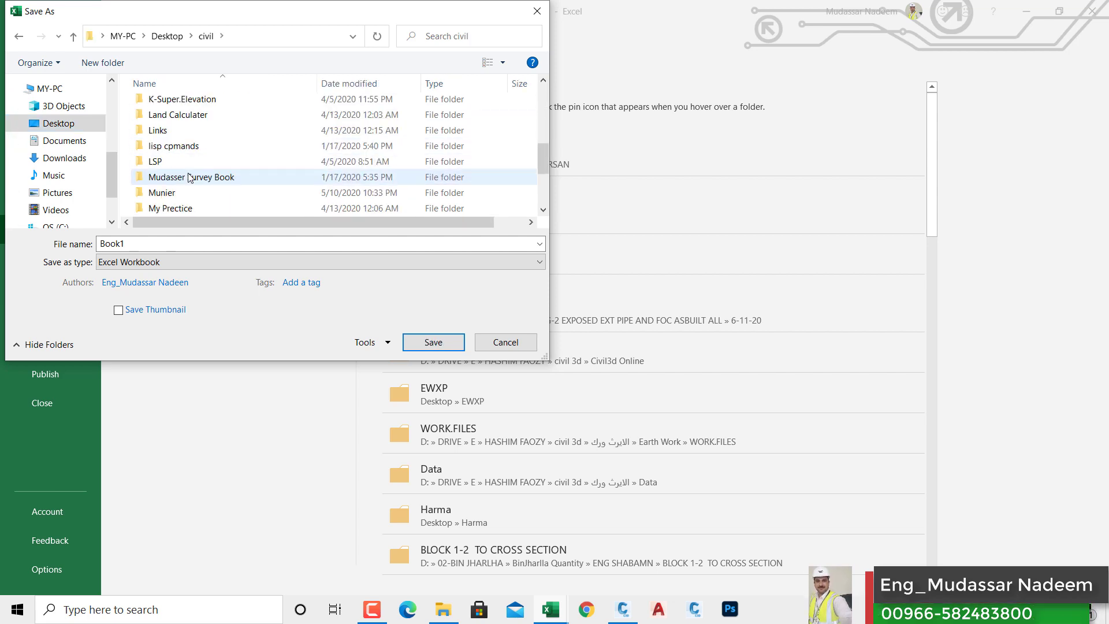
pyautogui.scroll(5, 188, 177)
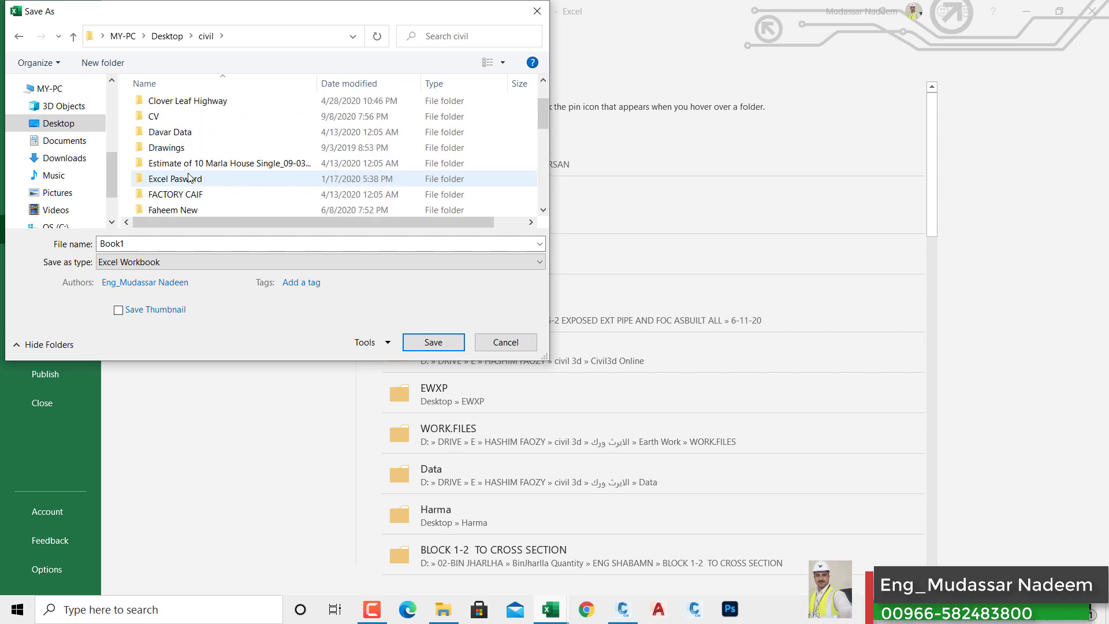
pyautogui.click(75, 36)
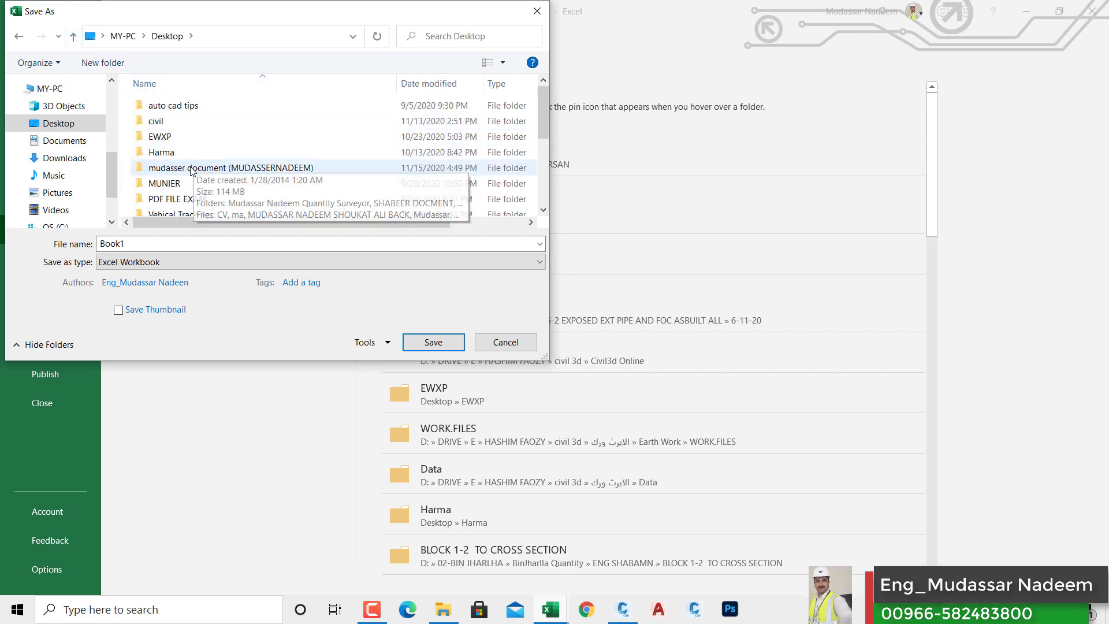
# Set the save location to the SDAKAT folder inside the Desktop's civil folder.
pyautogui.scroll(-2, 192, 181)
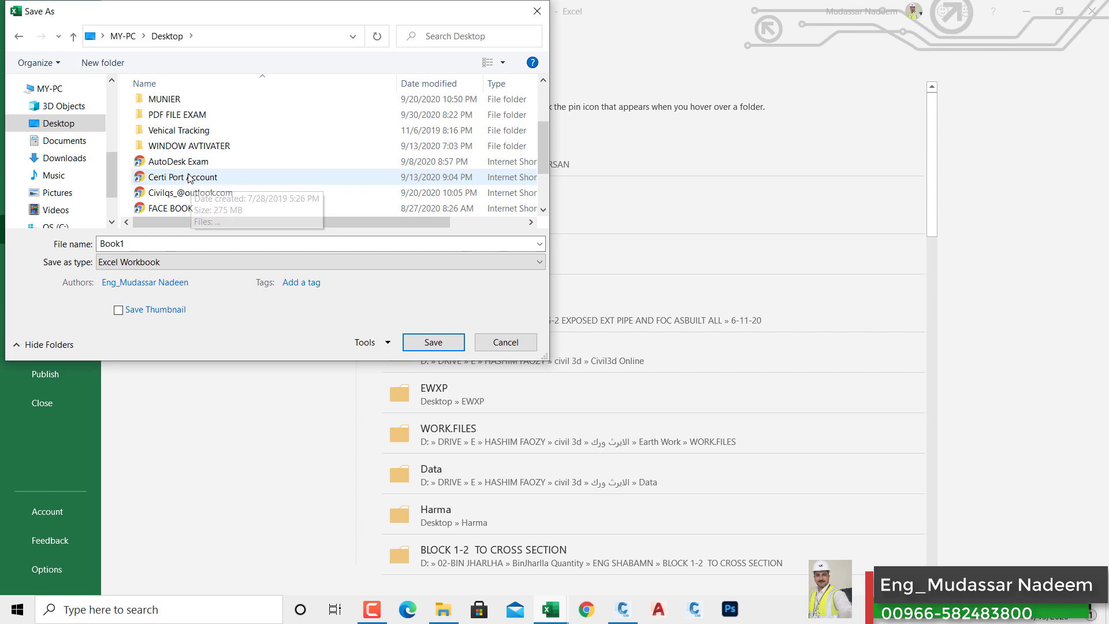
pyautogui.scroll(2, 190, 178)
pyautogui.doubleClick(154, 122)
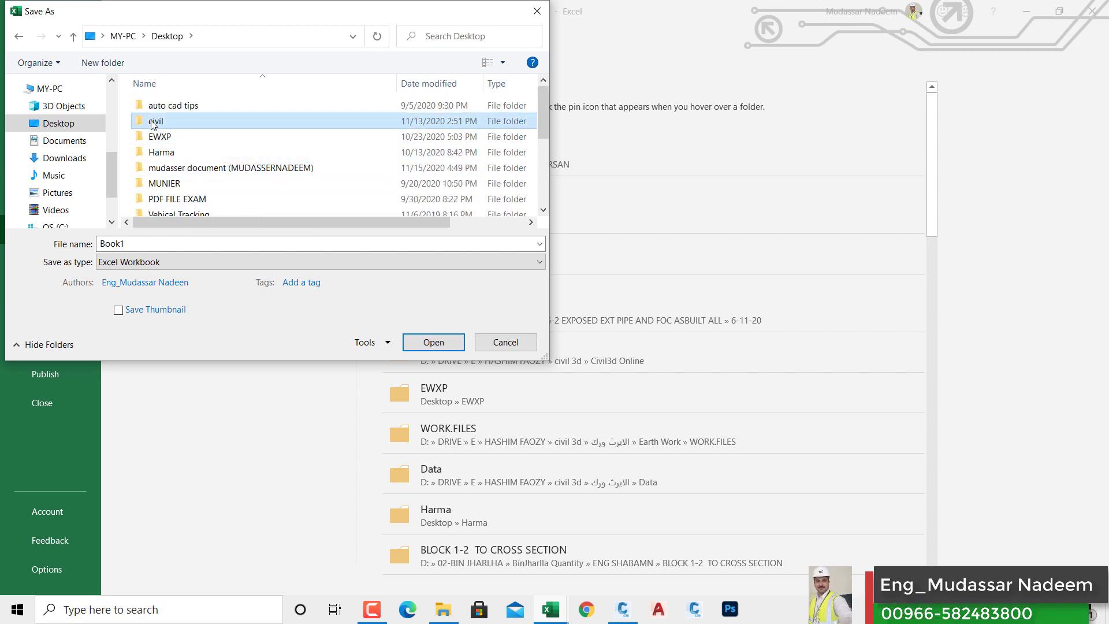
pyautogui.scroll(-5, 197, 149)
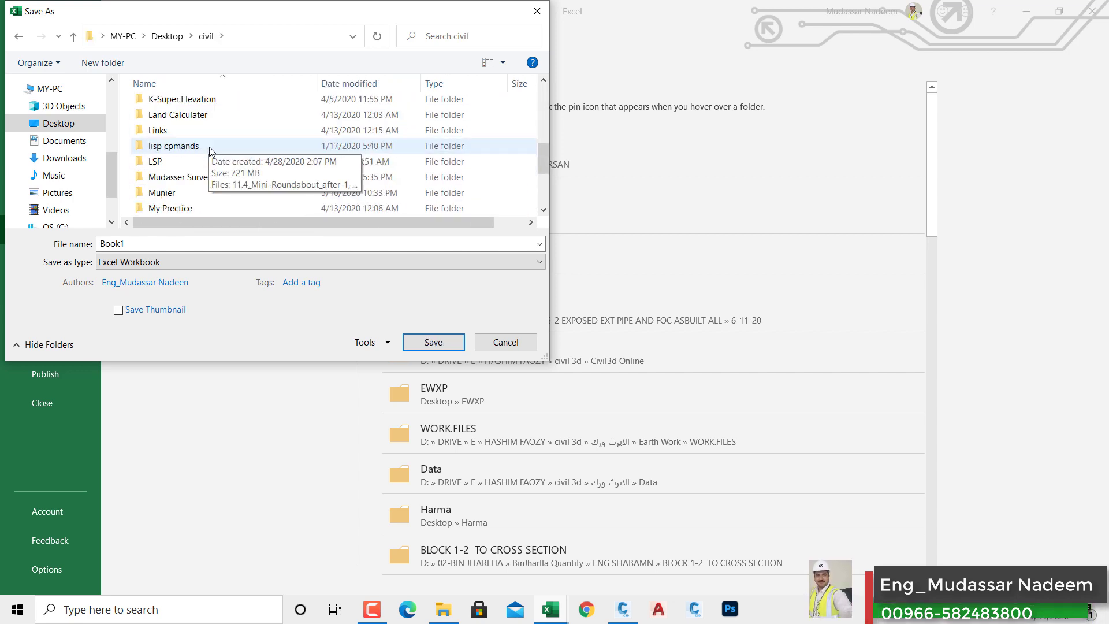
pyautogui.scroll(-3, 211, 152)
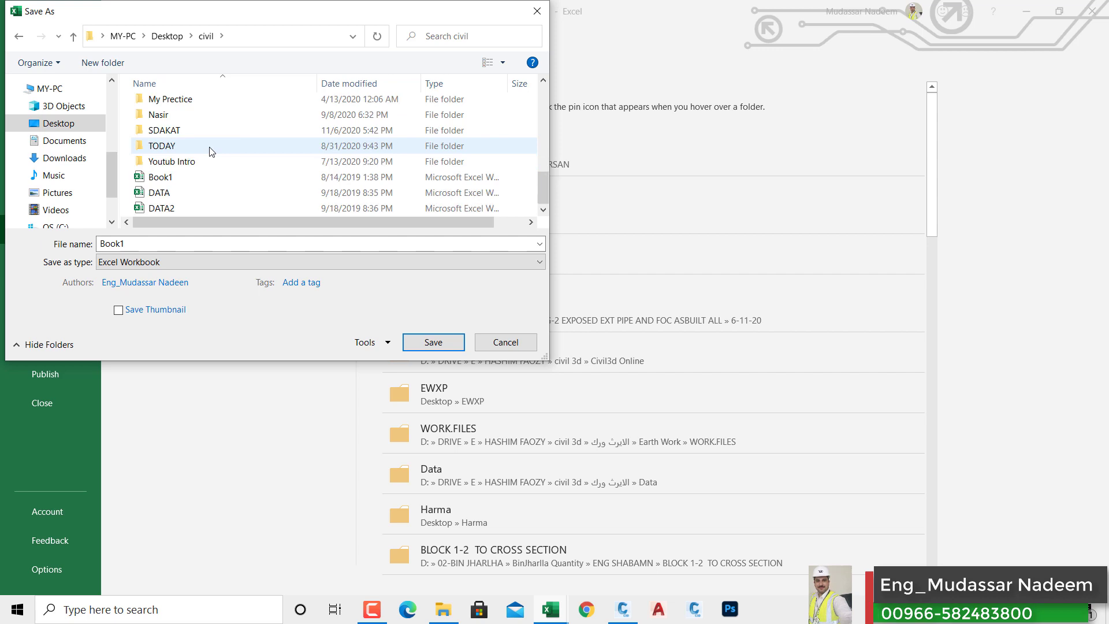
pyautogui.doubleClick(179, 132)
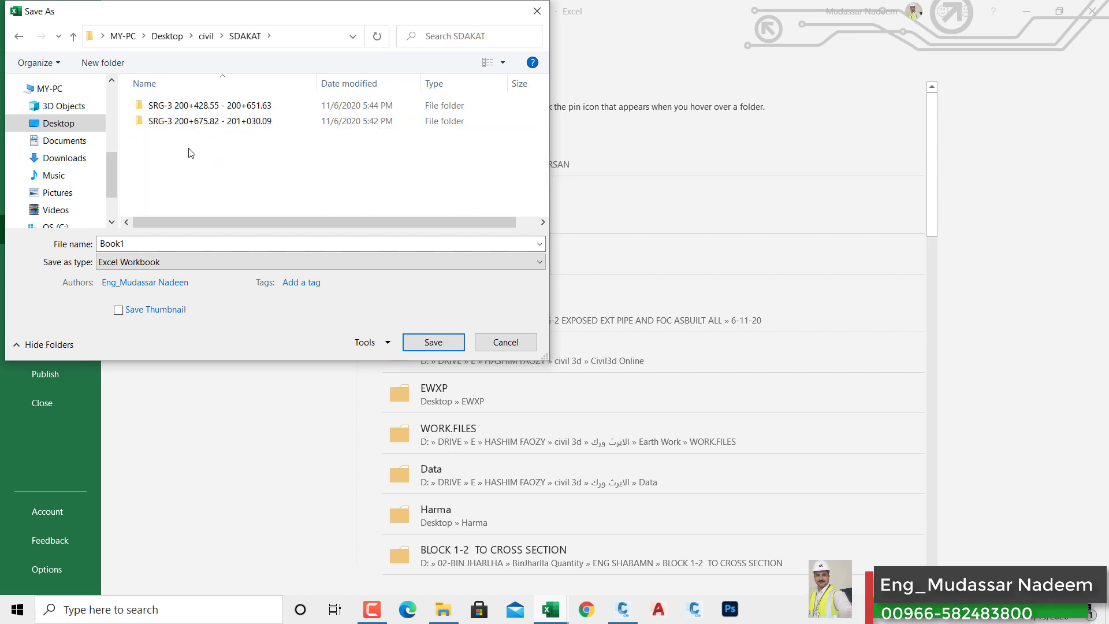
# Create a folder named 19-11-20 inside SDAKAT and open it as the save location.
pyautogui.rightClick(189, 149)
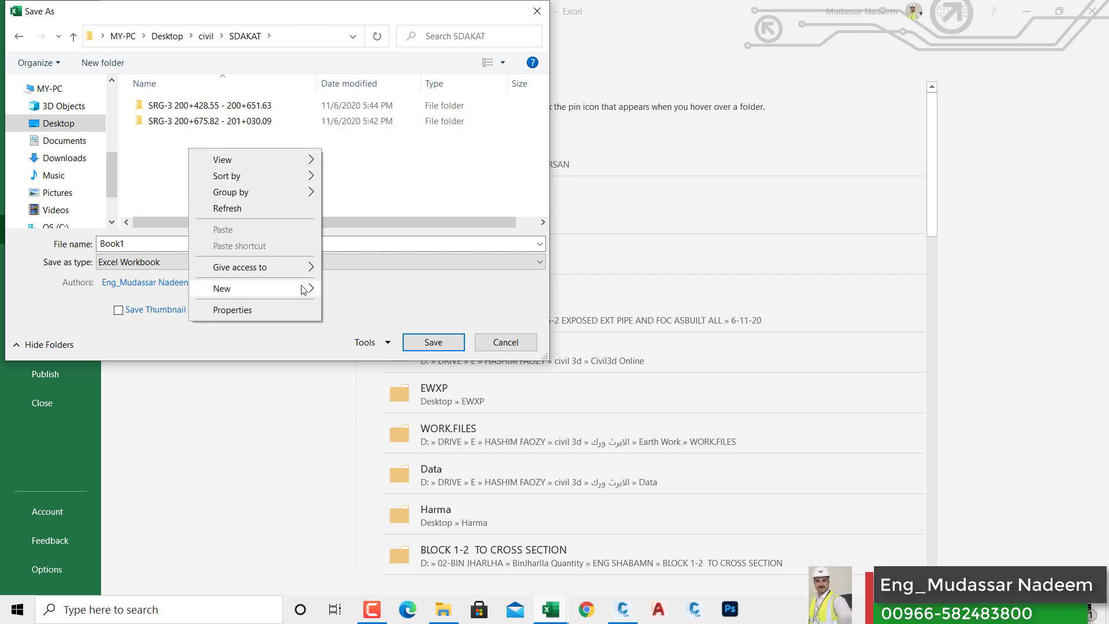
pyautogui.click(331, 290)
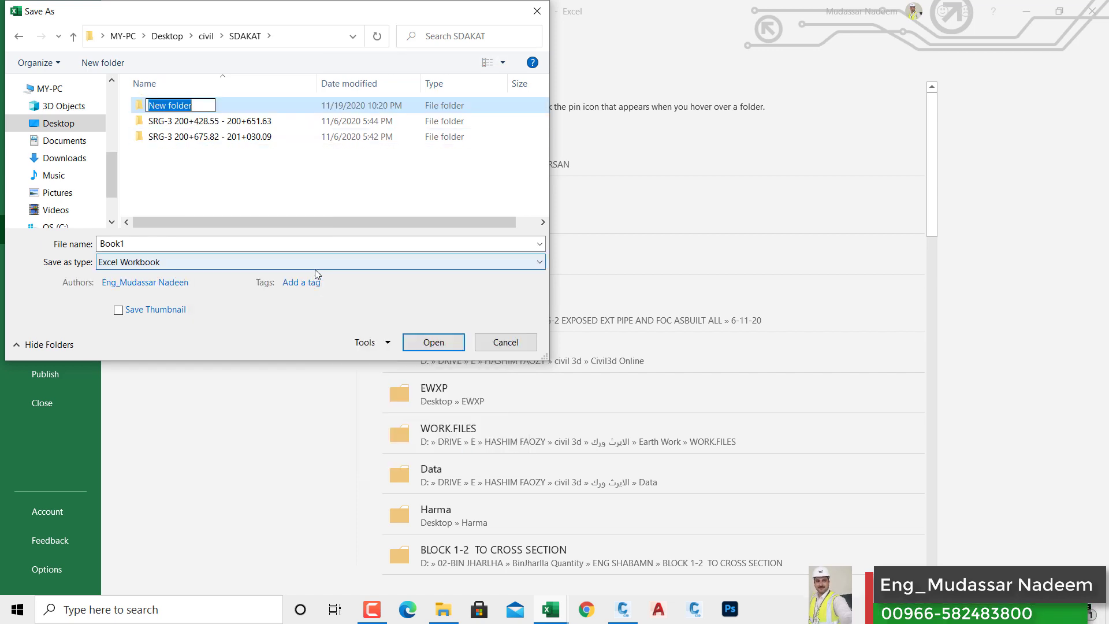
pyautogui.write('19-')
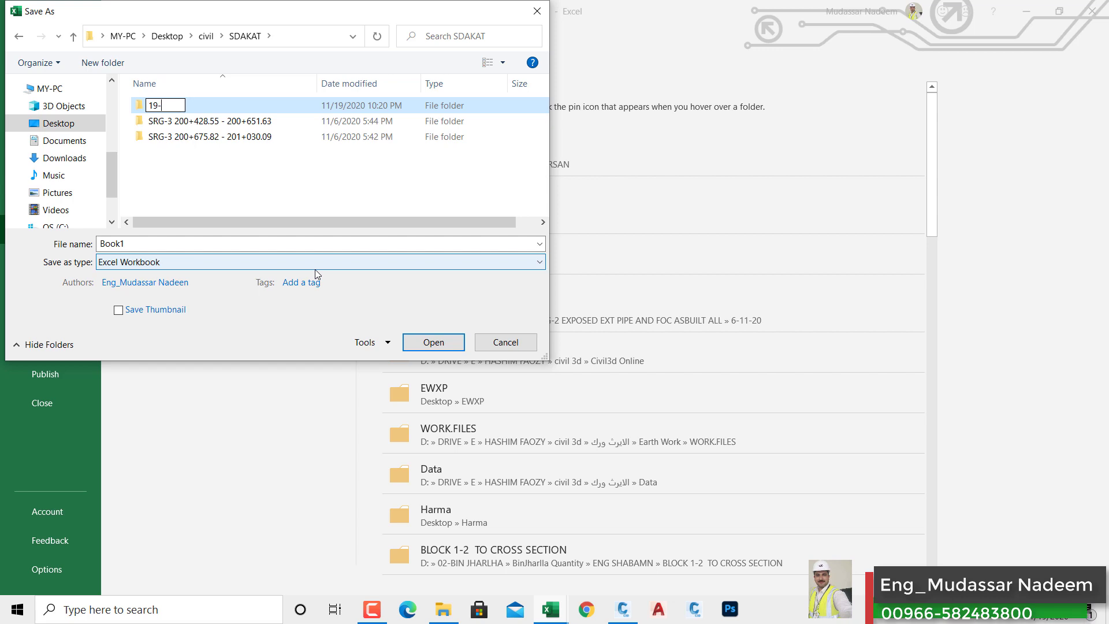
pyautogui.write('11-20')
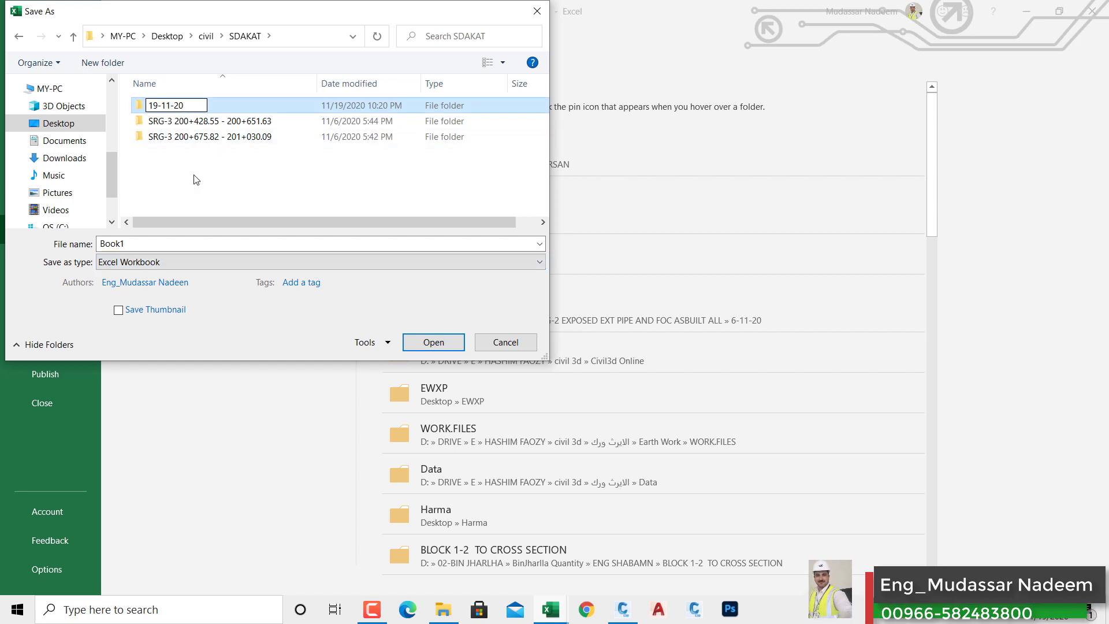
pyautogui.press('Return')
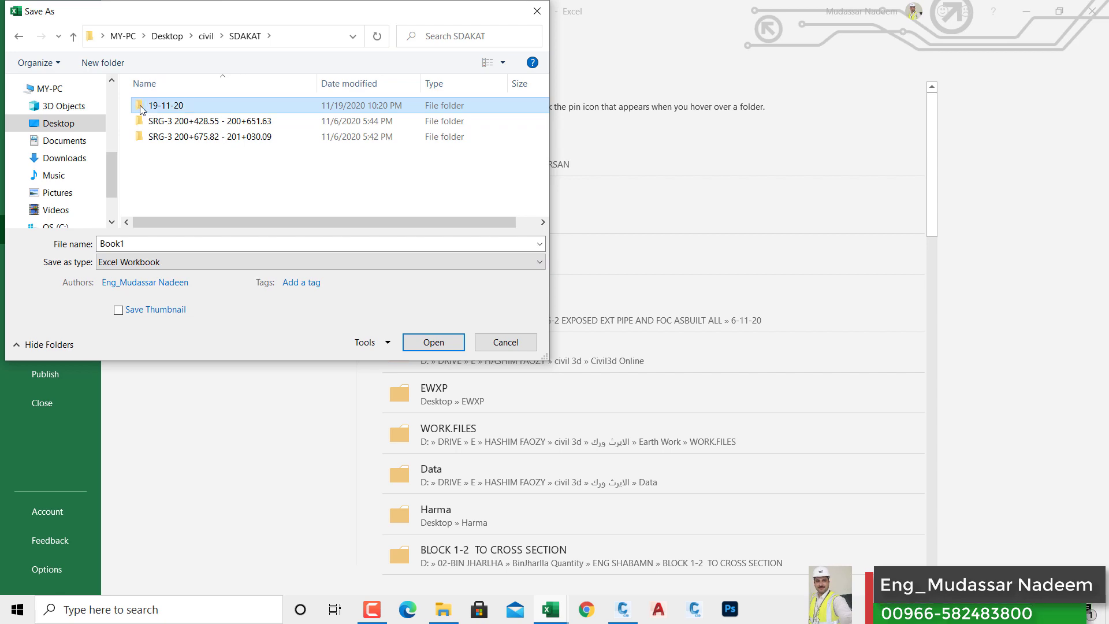
pyautogui.doubleClick(140, 106)
# Save the workbook as a CSV (Comma delimited) file named "first north".
pyautogui.click(175, 261)
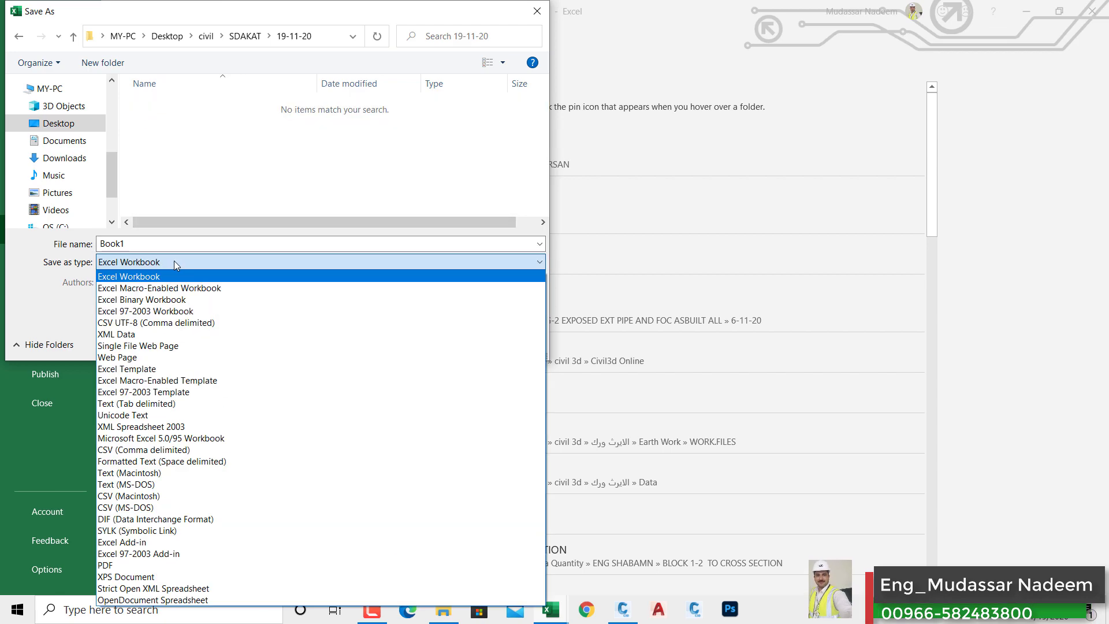
pyautogui.click(158, 450)
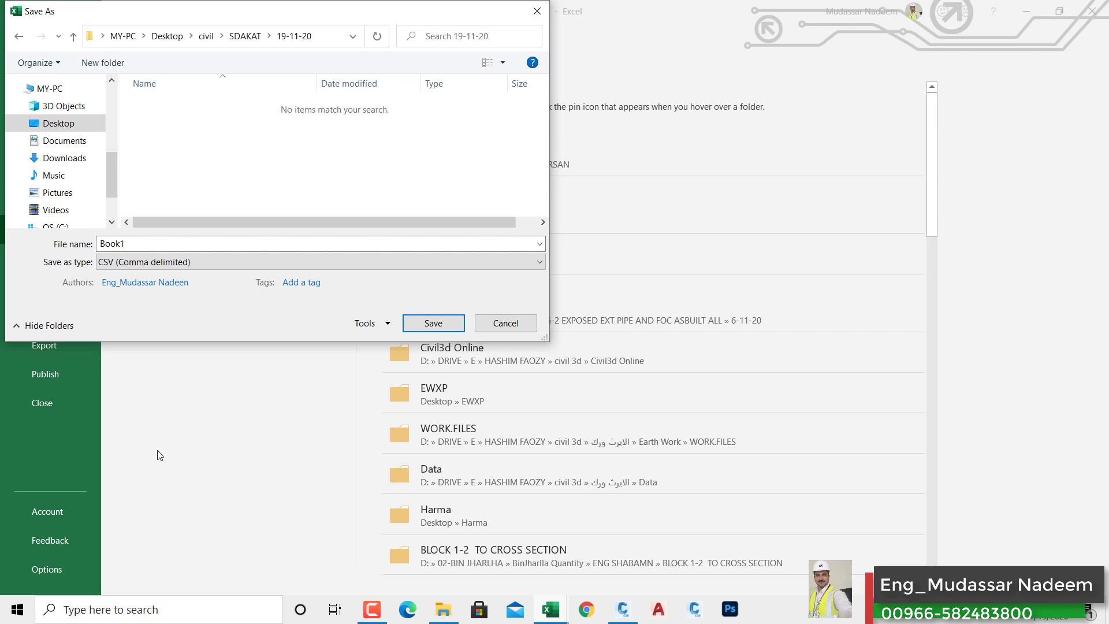
pyautogui.doubleClick(150, 244)
pyautogui.press('BackSpace')
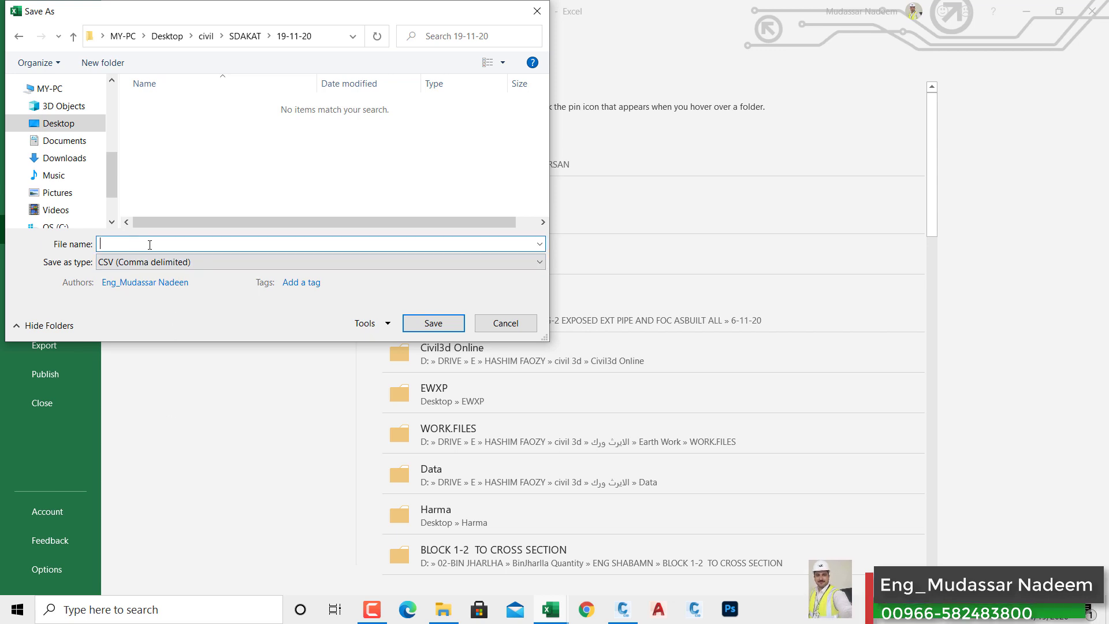
pyautogui.write('n')
pyautogui.write('irst ')
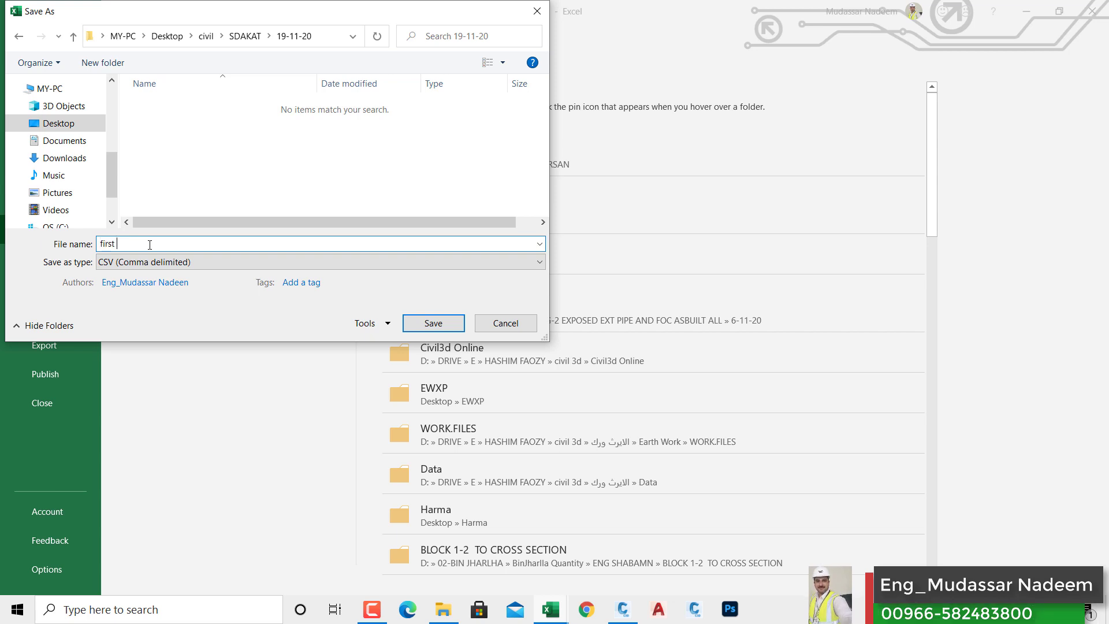
pyautogui.write('north')
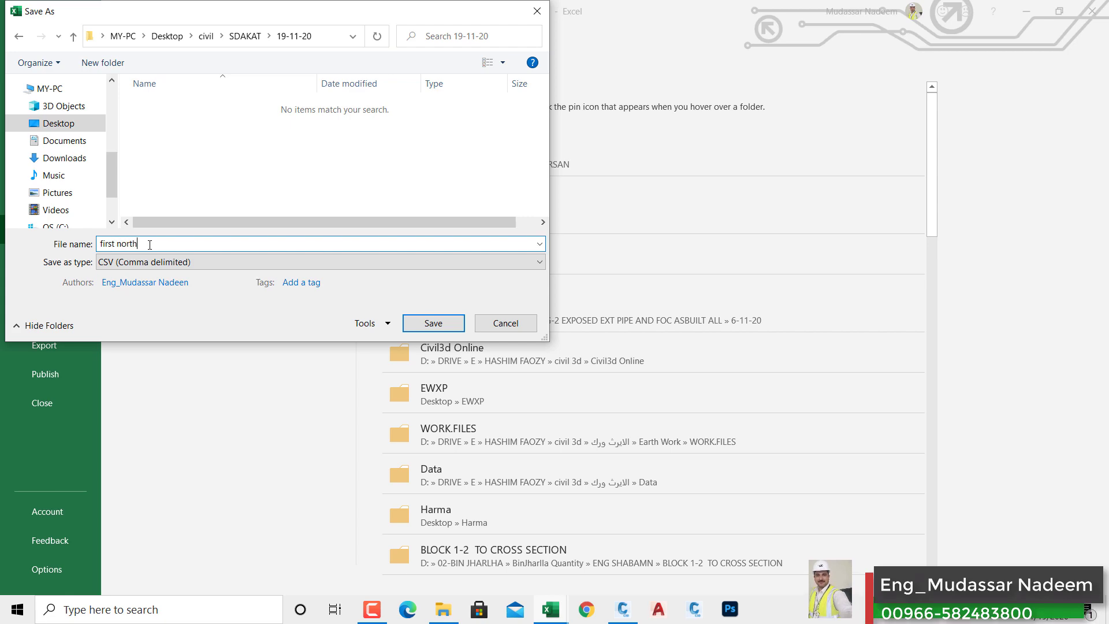
pyautogui.click(441, 321)
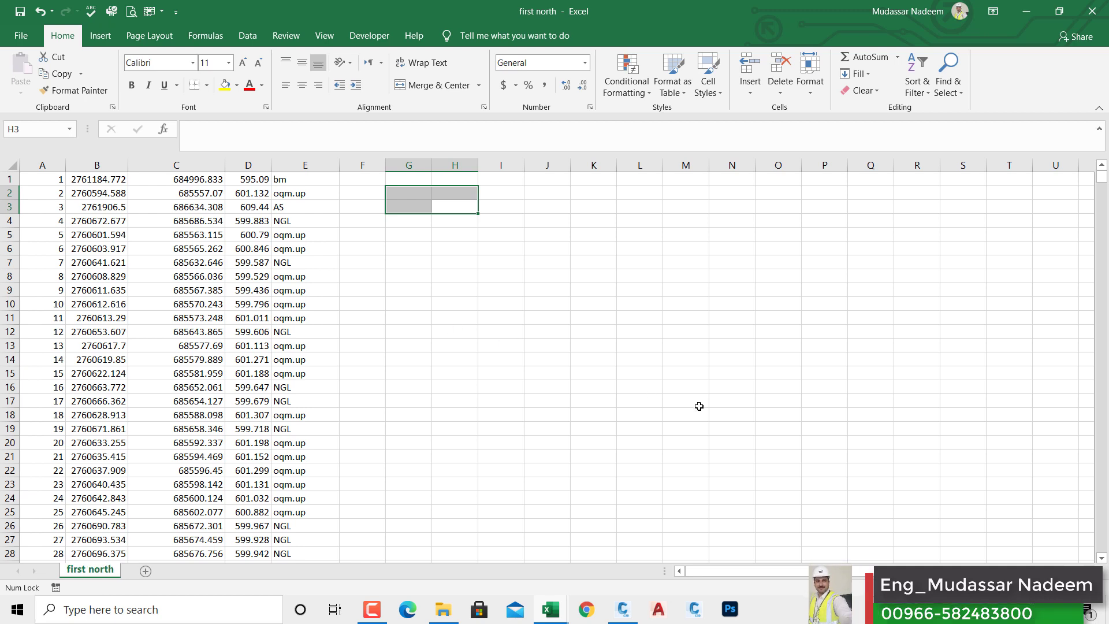
# Move the whole column B of coordinates to the empty column F, starting at F1.
pyautogui.click(392, 251)
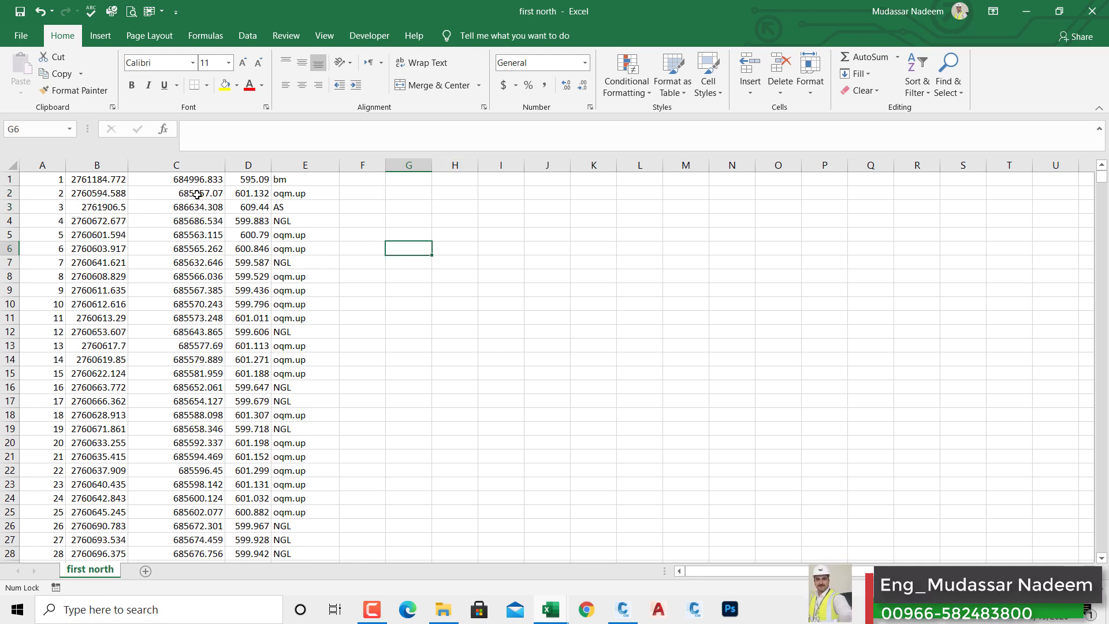
pyautogui.click(106, 167)
pyautogui.hotkey('ctrl', 'c')
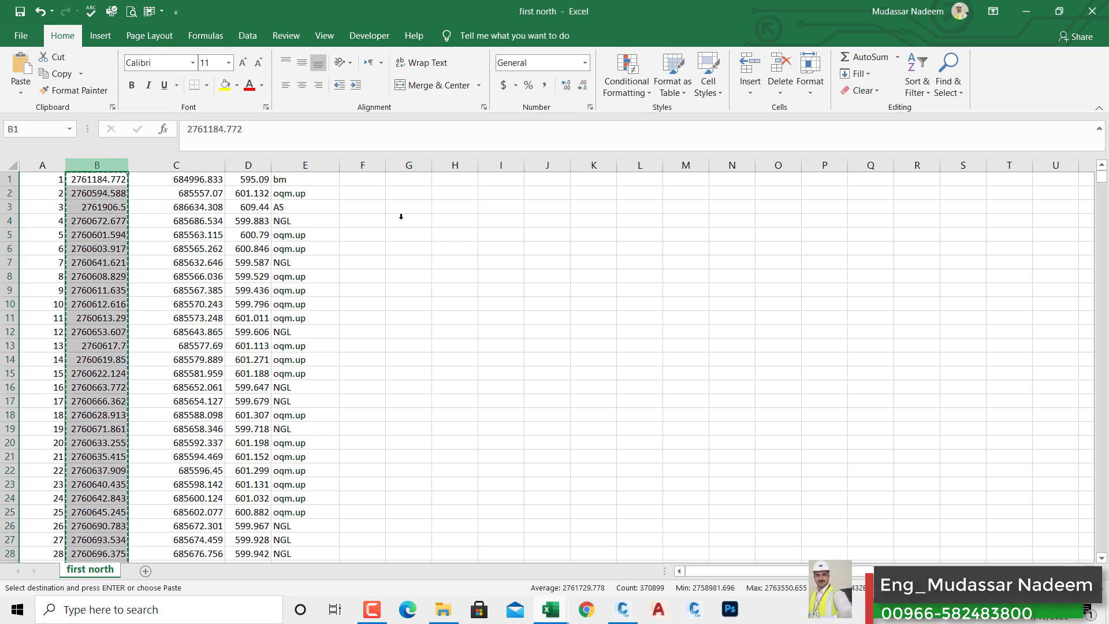
pyautogui.click(369, 175)
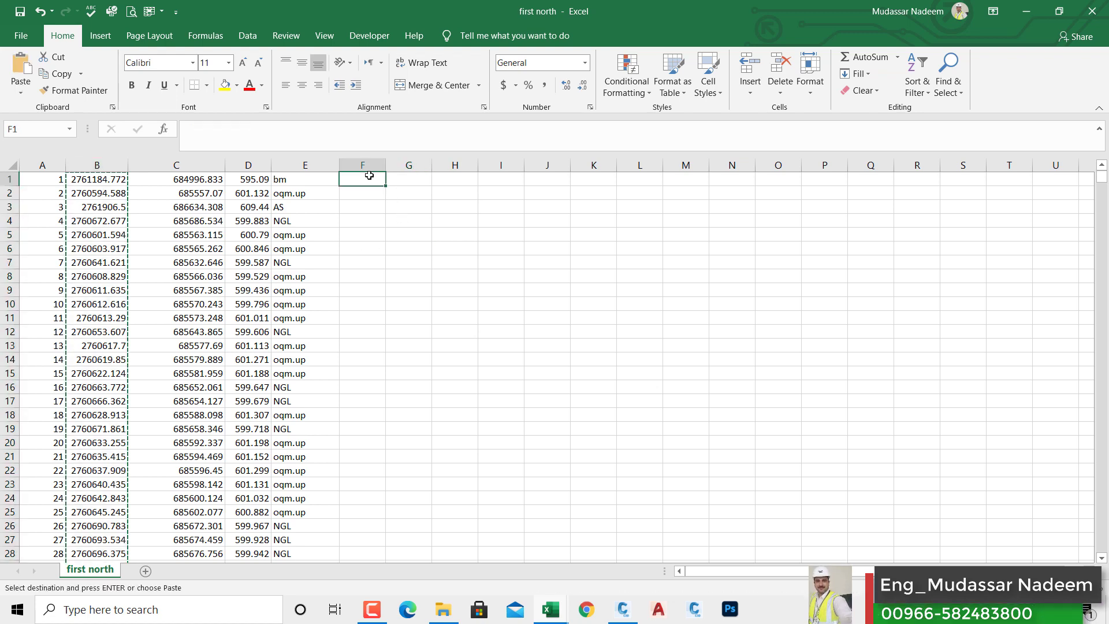
pyautogui.hotkey('ctrl', 'v')
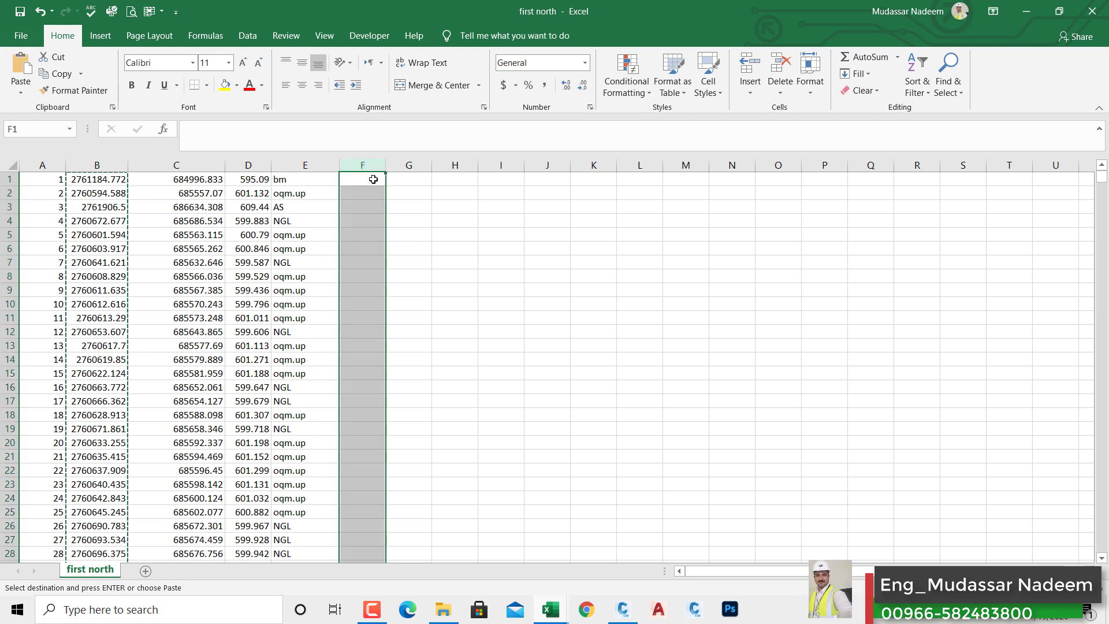
# Move the whole column C of coordinates into the emptied column B.
pyautogui.click(187, 165)
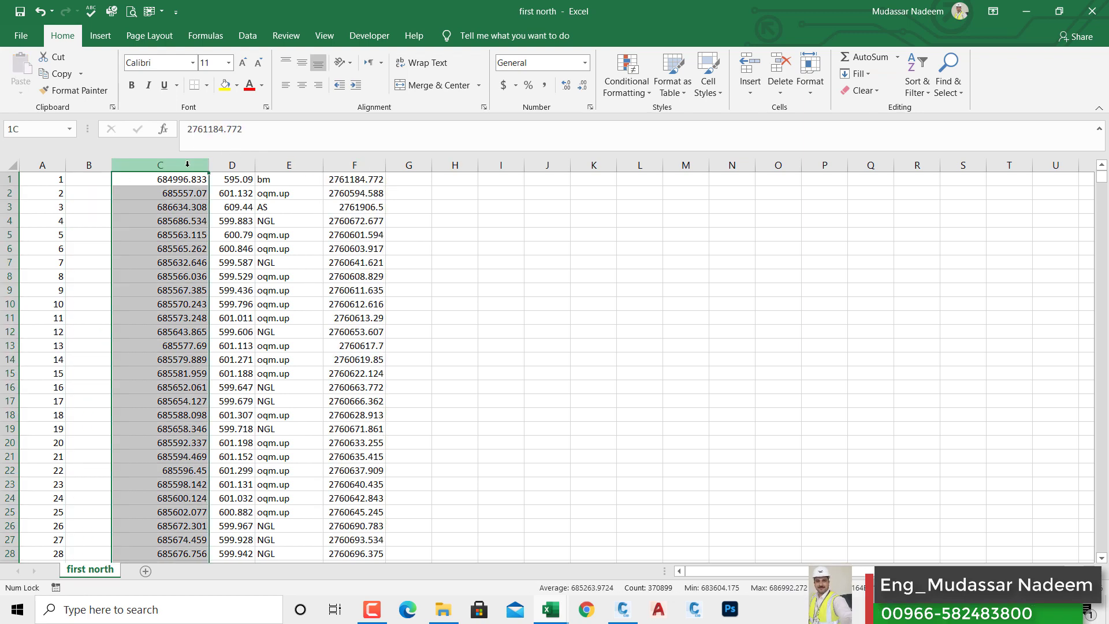
pyautogui.hotkey('ctrl', 'x')
pyautogui.click(100, 176)
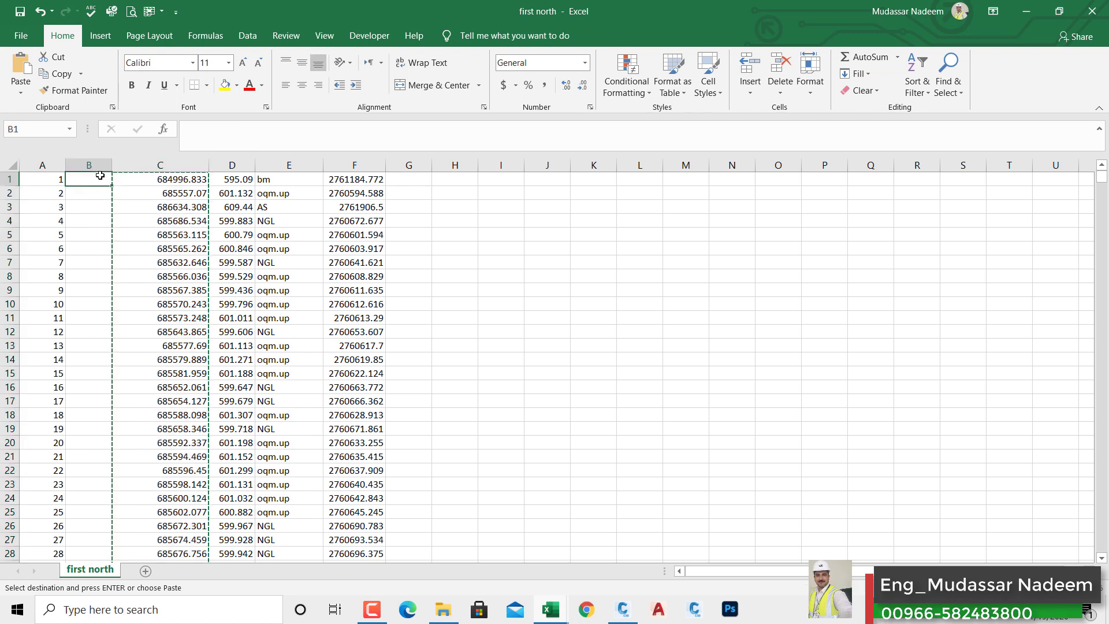
pyautogui.hotkey('ctrl', 'v')
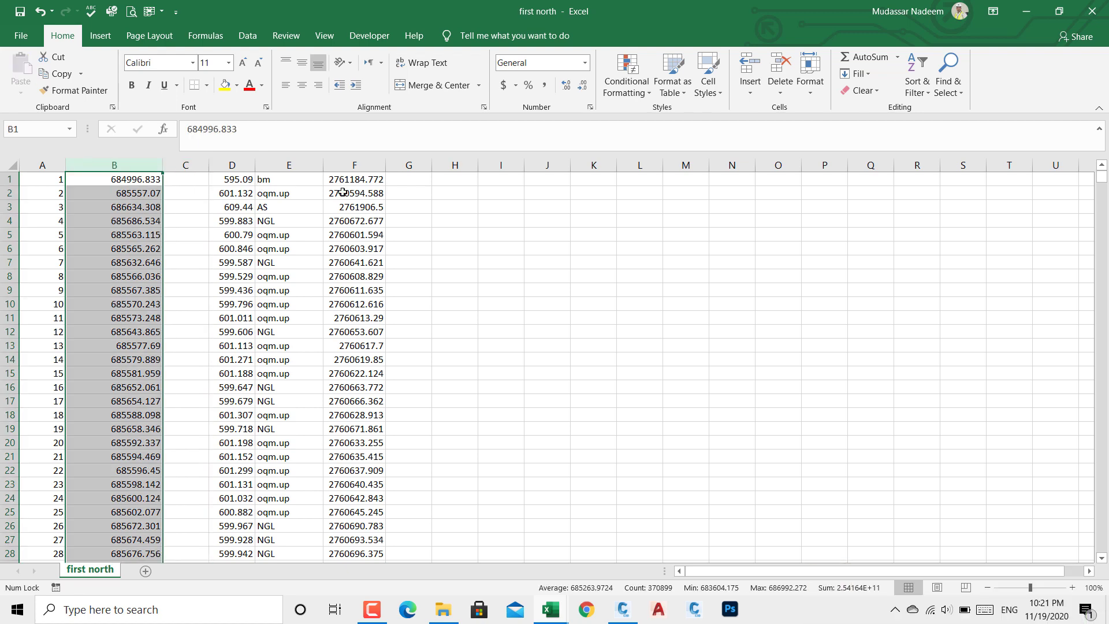
# Move the whole column F of coordinates into the empty column C, starting at C1.
pyautogui.click(363, 165)
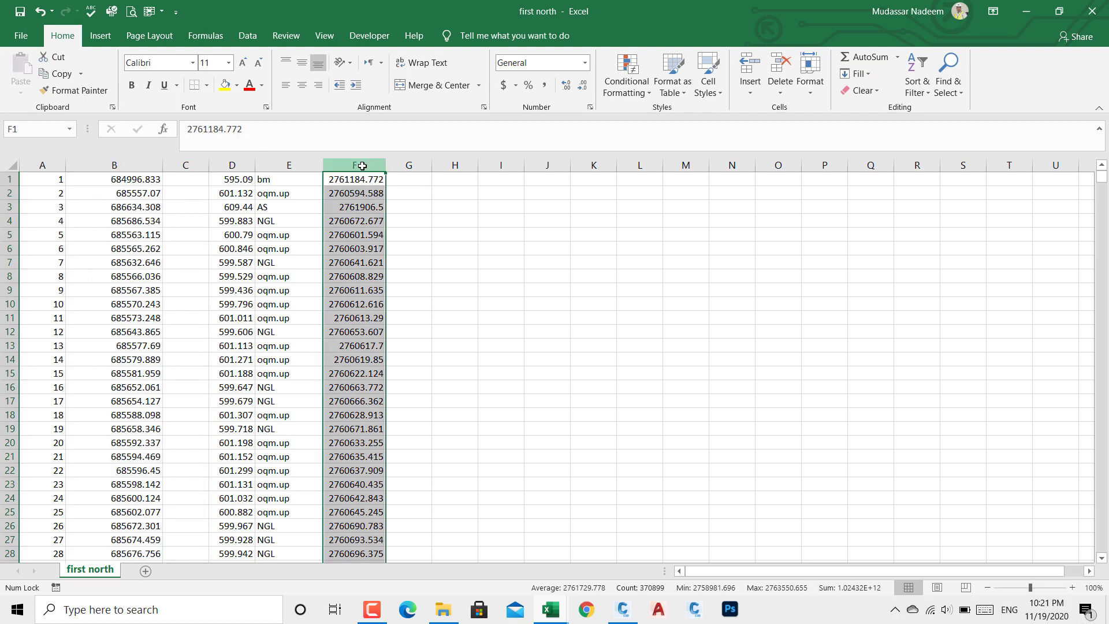
pyautogui.hotkey('ctrl', 'x')
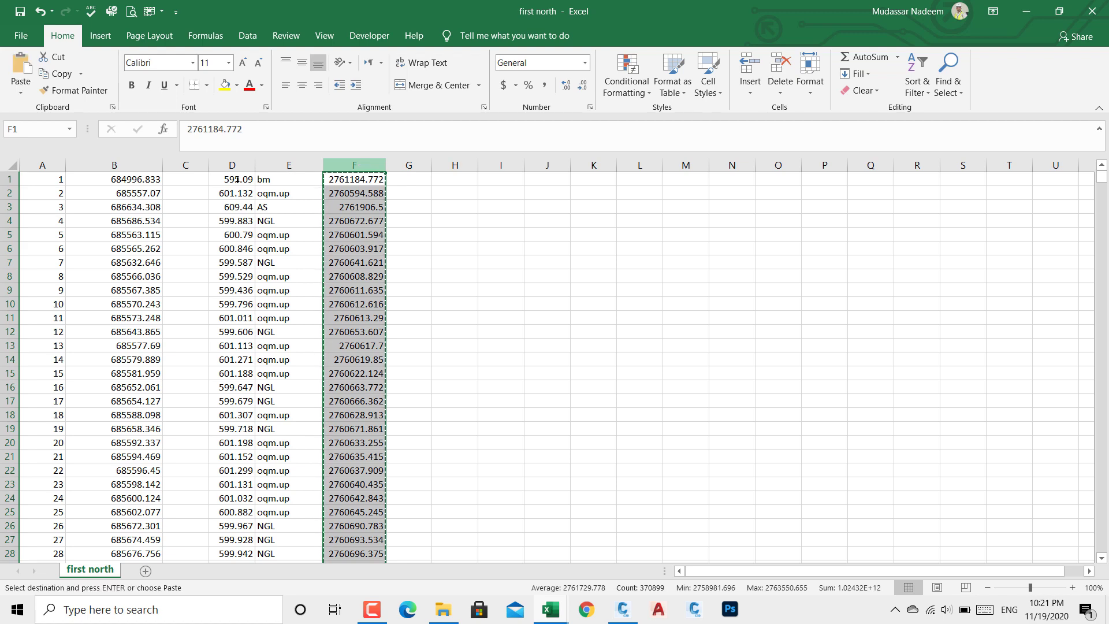
pyautogui.click(202, 180)
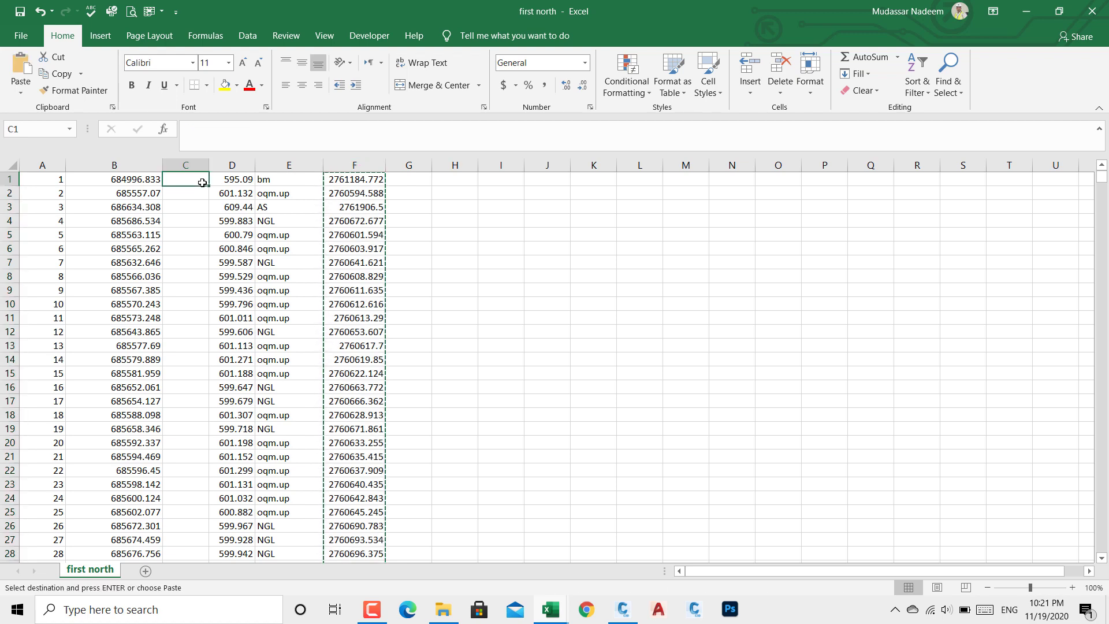
pyautogui.hotkey('ctrl', 'v')
pyautogui.click(451, 261)
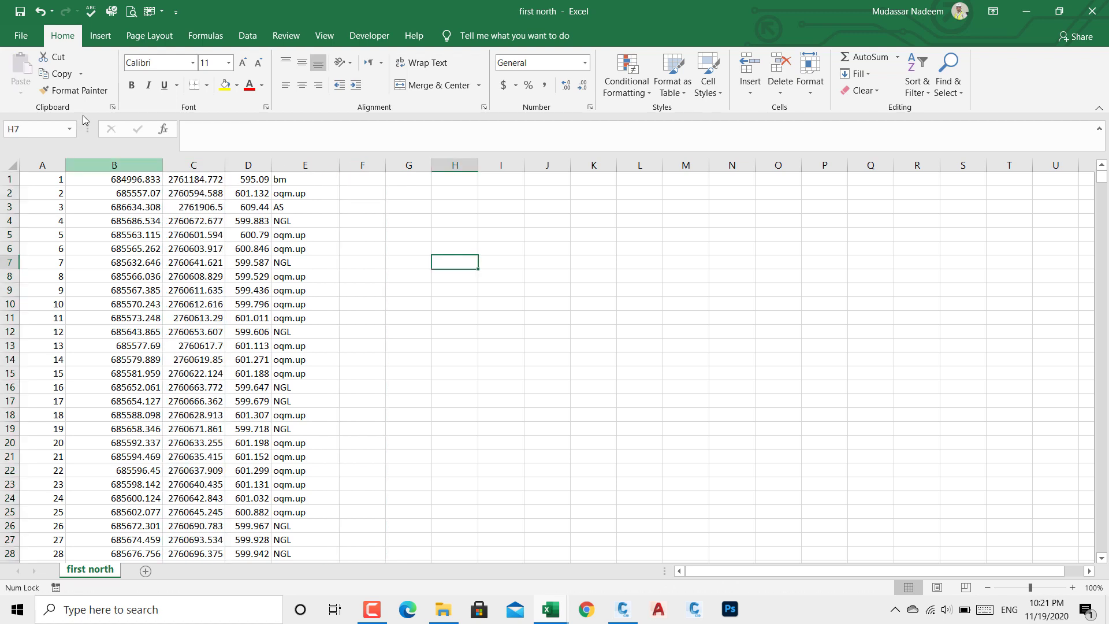
# Save the swapped data as a CSV (Comma delimited) copy named "first east" in the 19-11-20 folder.
pyautogui.click(20, 36)
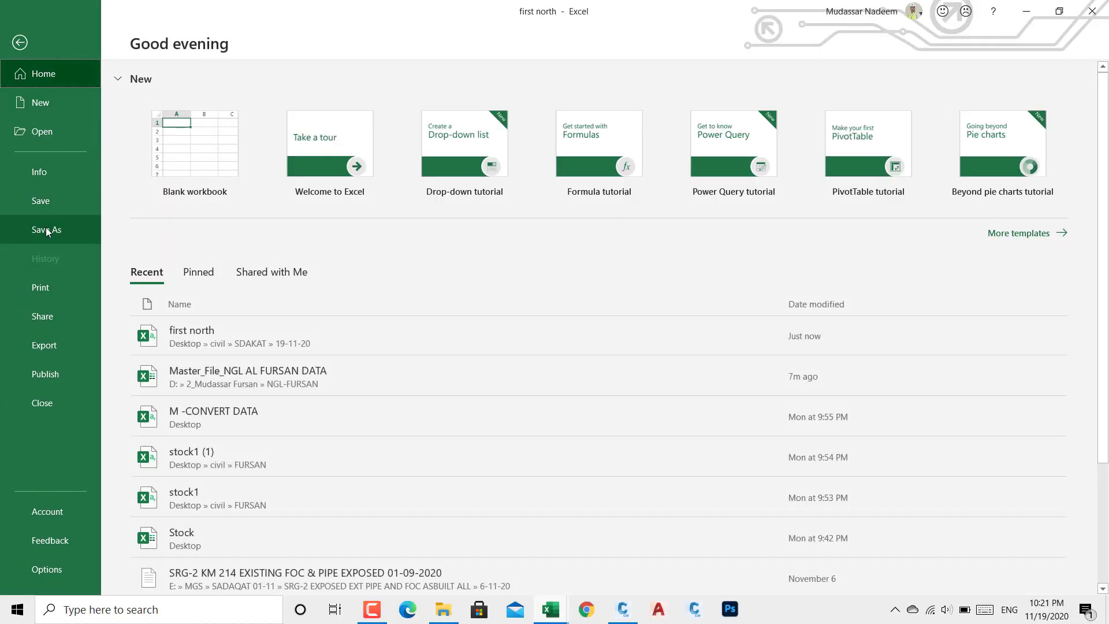
pyautogui.click(46, 227)
pyautogui.click(186, 300)
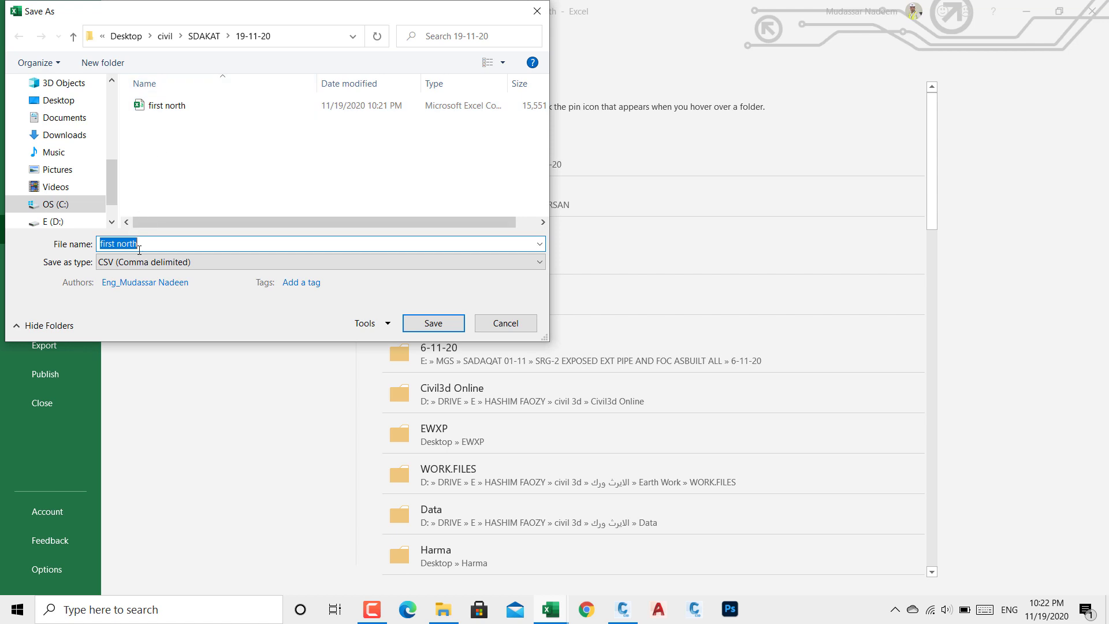
pyautogui.click(146, 245)
pyautogui.press('BackSpace')
pyautogui.press('BackSpace')
pyautogui.press('BackSpace')
pyautogui.press('BackSpace')
pyautogui.press('BackSpace')
pyautogui.write('easr')
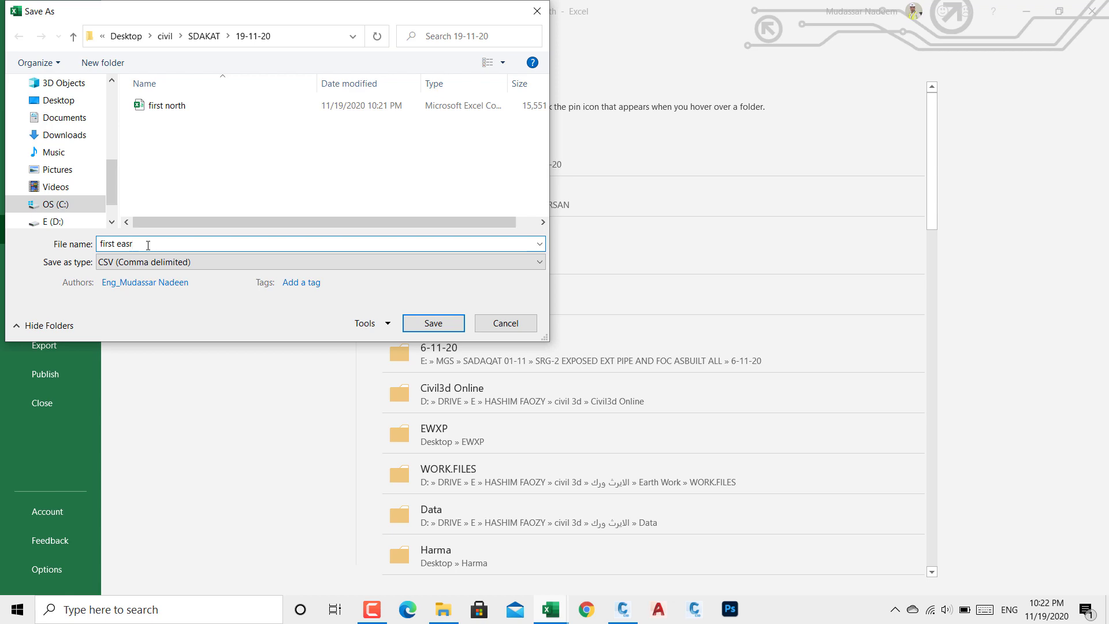
pyautogui.press('BackSpace')
pyautogui.write('t')
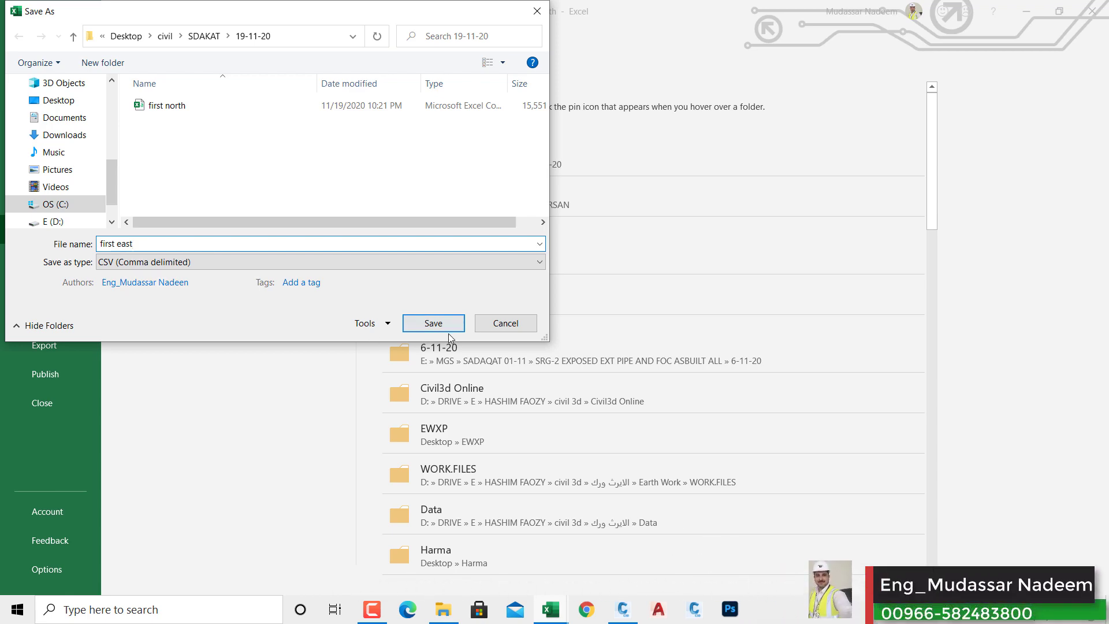
pyautogui.click(433, 324)
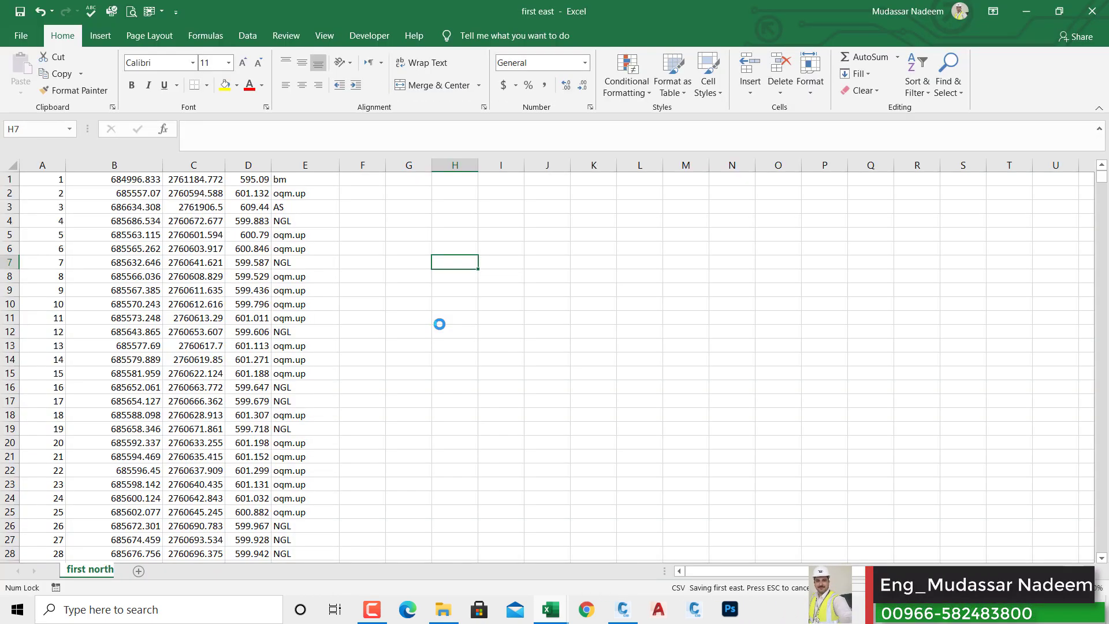
# Close the "first east" workbook, minimize the master workbook and folder window, and switch to Civil 3D.
pyautogui.click(1093, 12)
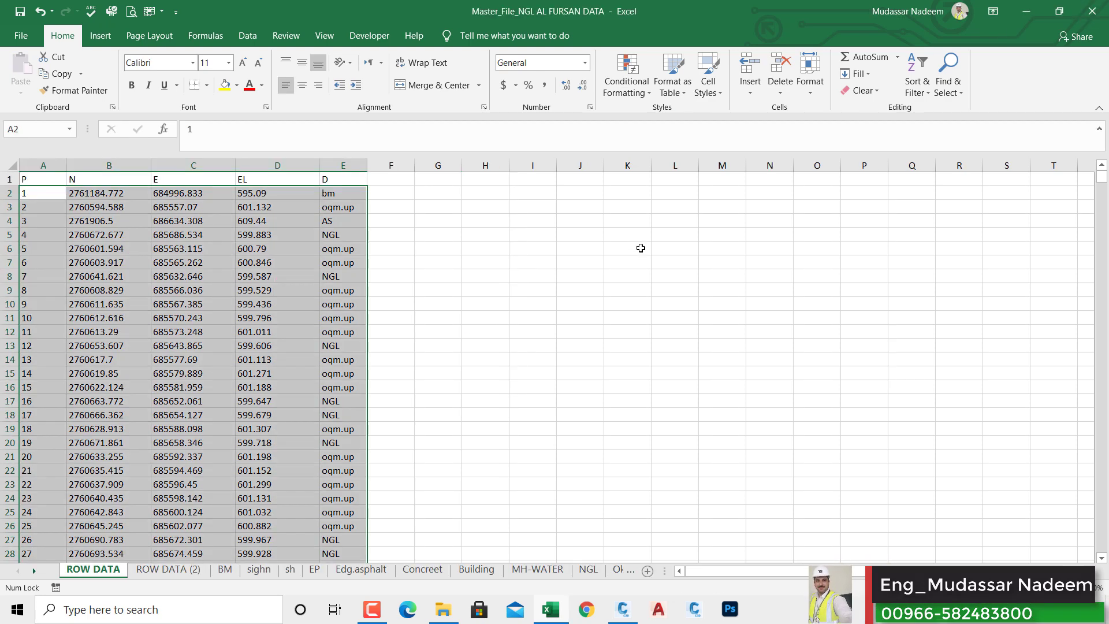
pyautogui.click(1027, 11)
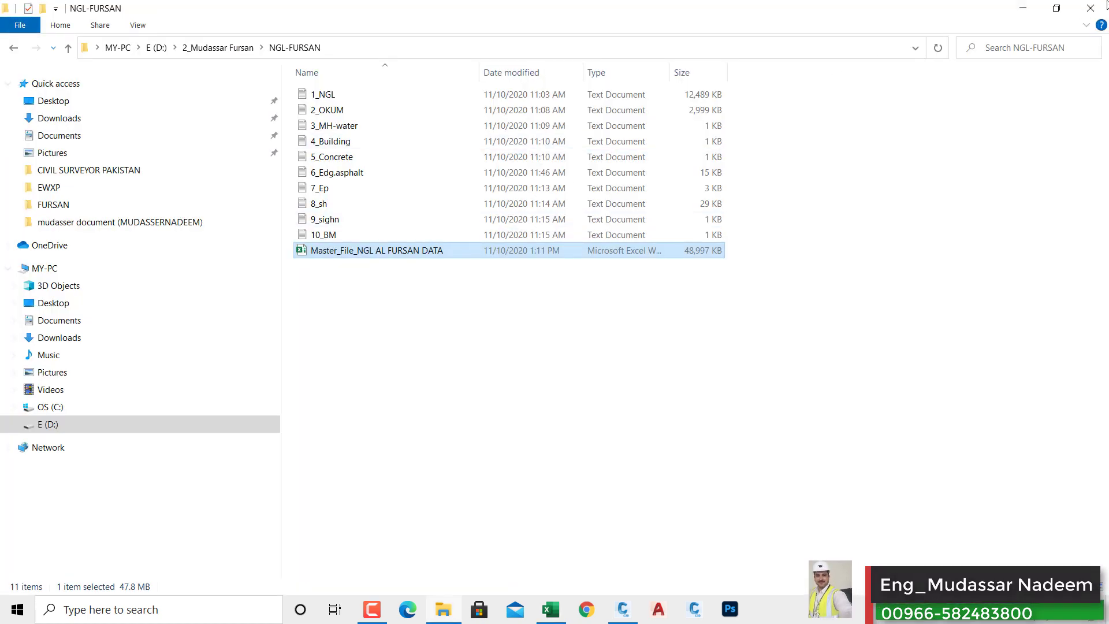
pyautogui.click(1019, 8)
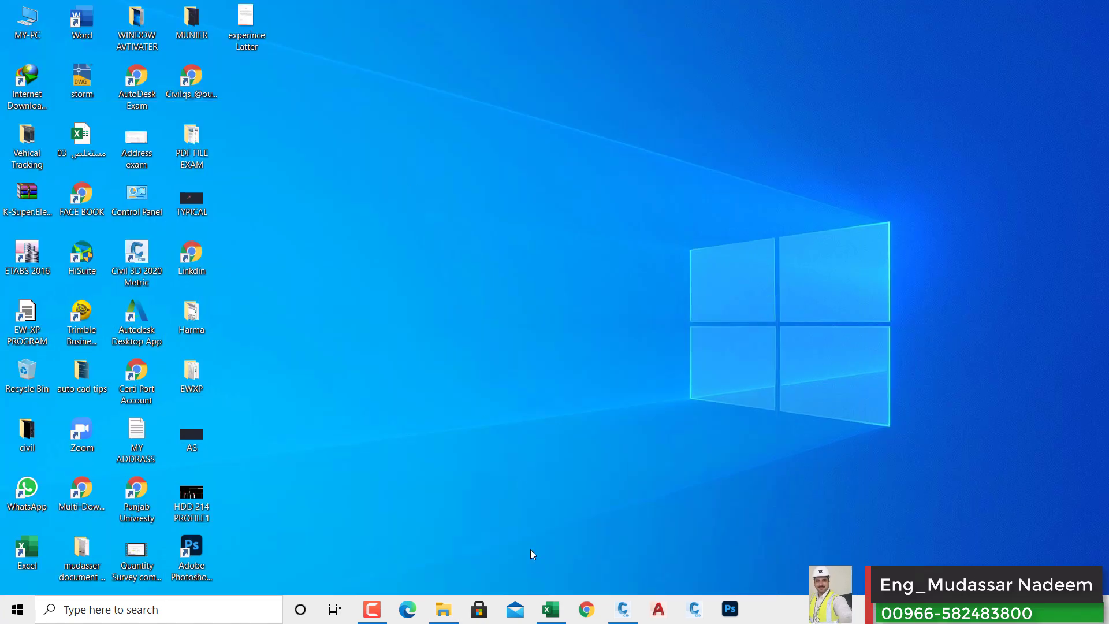
pyautogui.click(623, 609)
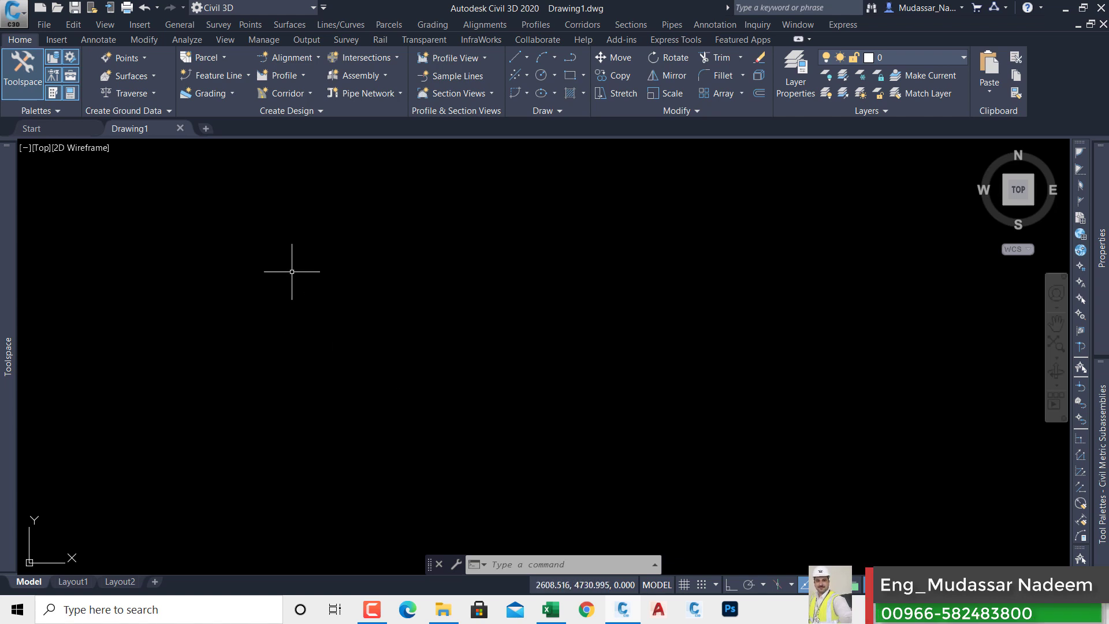
# Start the IMPORTPOINTS command in the empty Drawing1.
pyautogui.write('im')
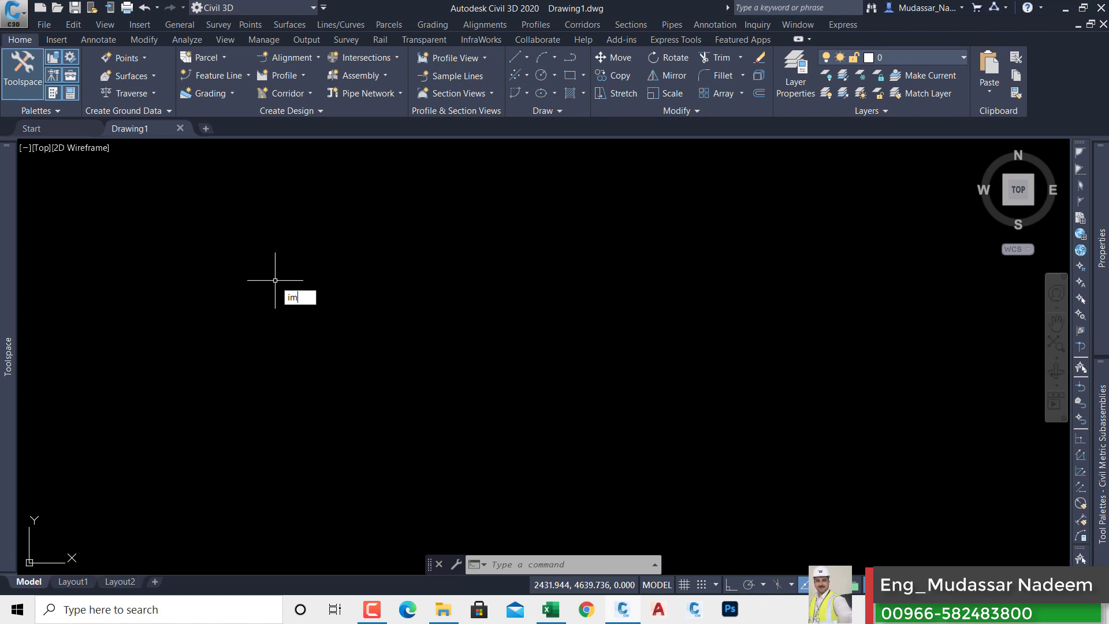
pyautogui.write('port')
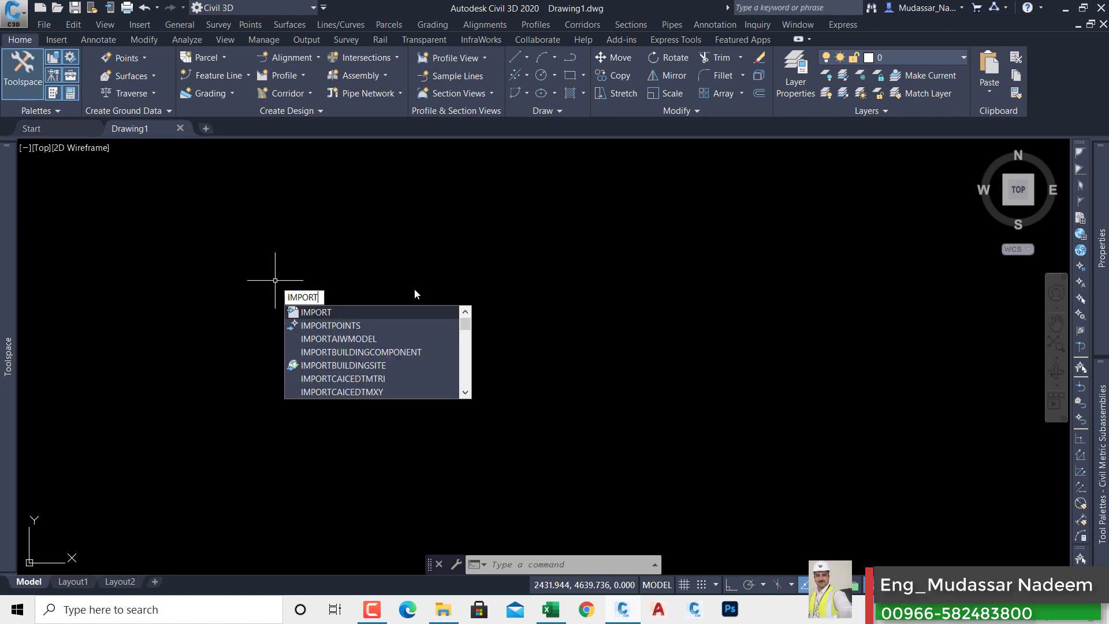
pyautogui.click(346, 334)
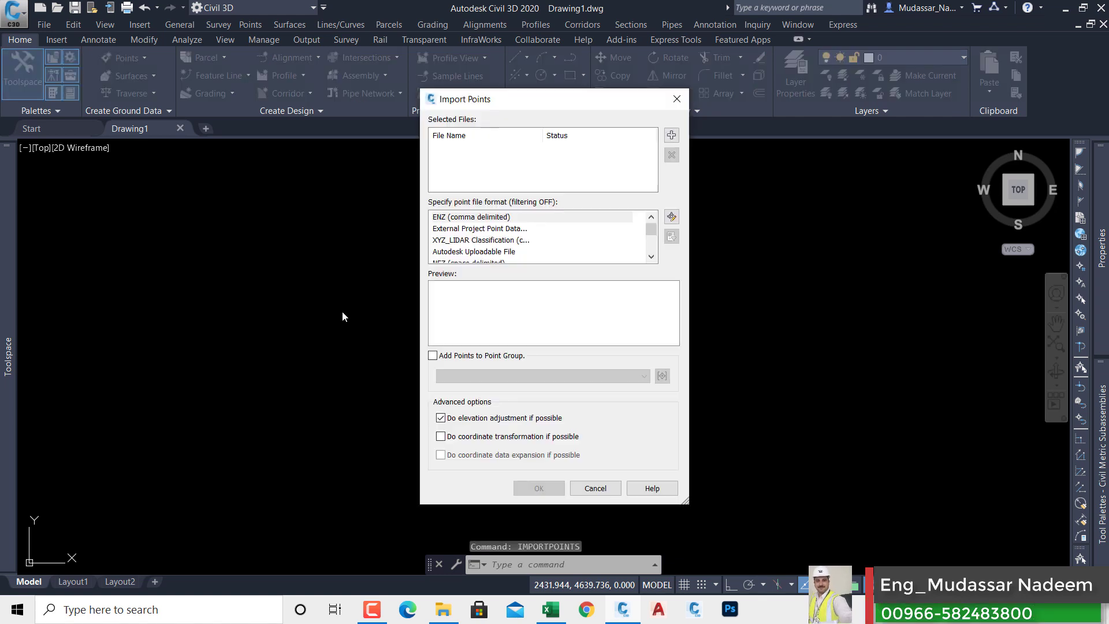
pyautogui.click(670, 137)
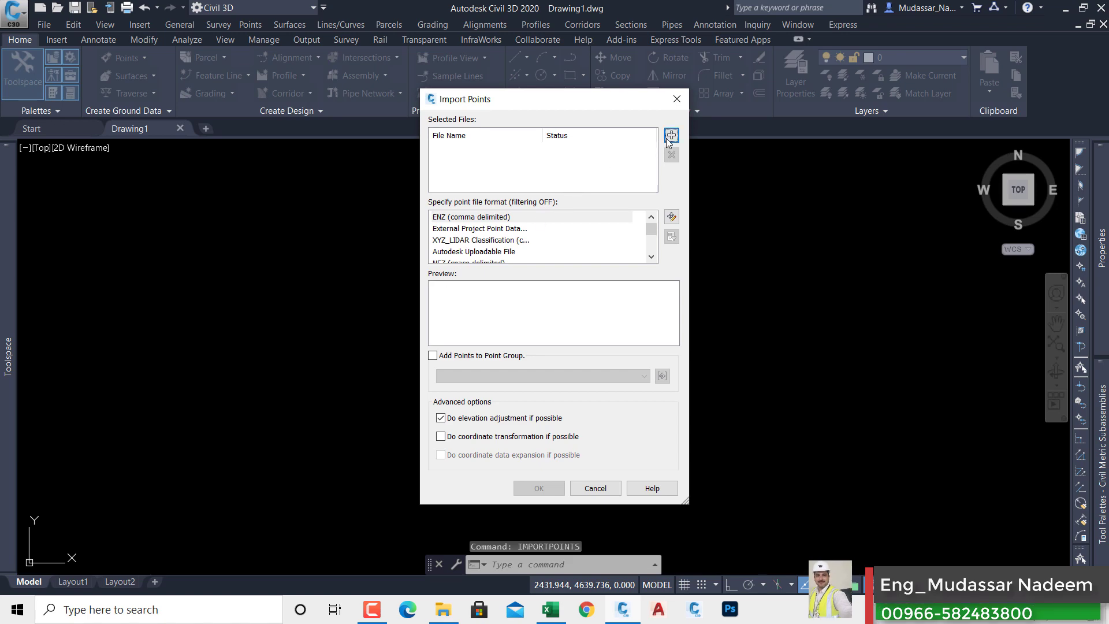
pyautogui.click(790, 130)
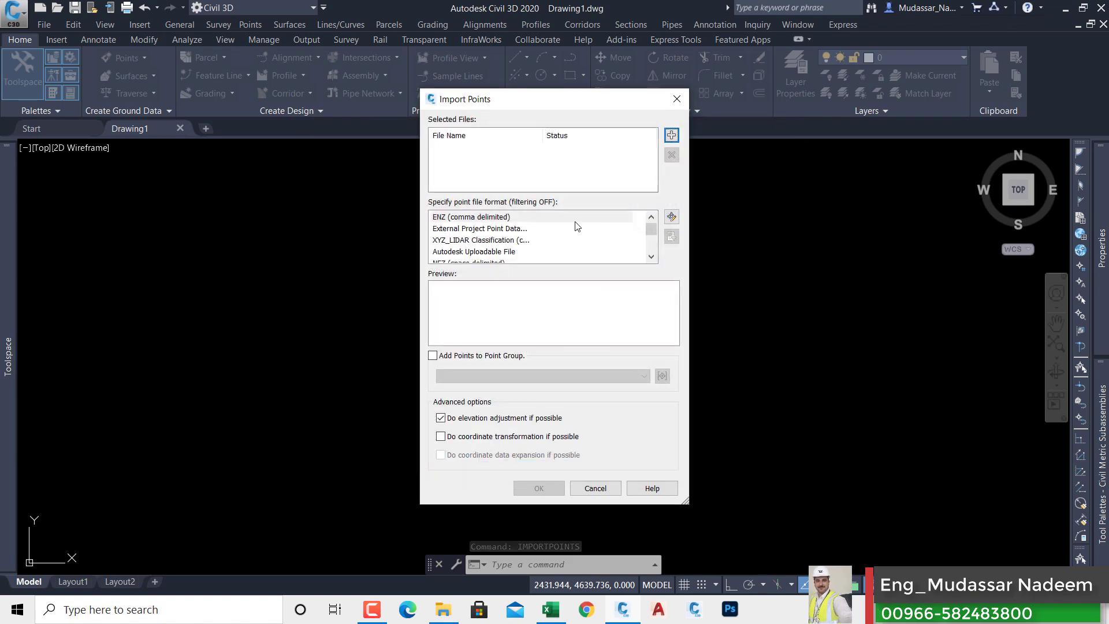
# Try the ENZ (comma delimited), PENZD (comma delimited) and PNE (space delimited) point file formats.
pyautogui.click(464, 218)
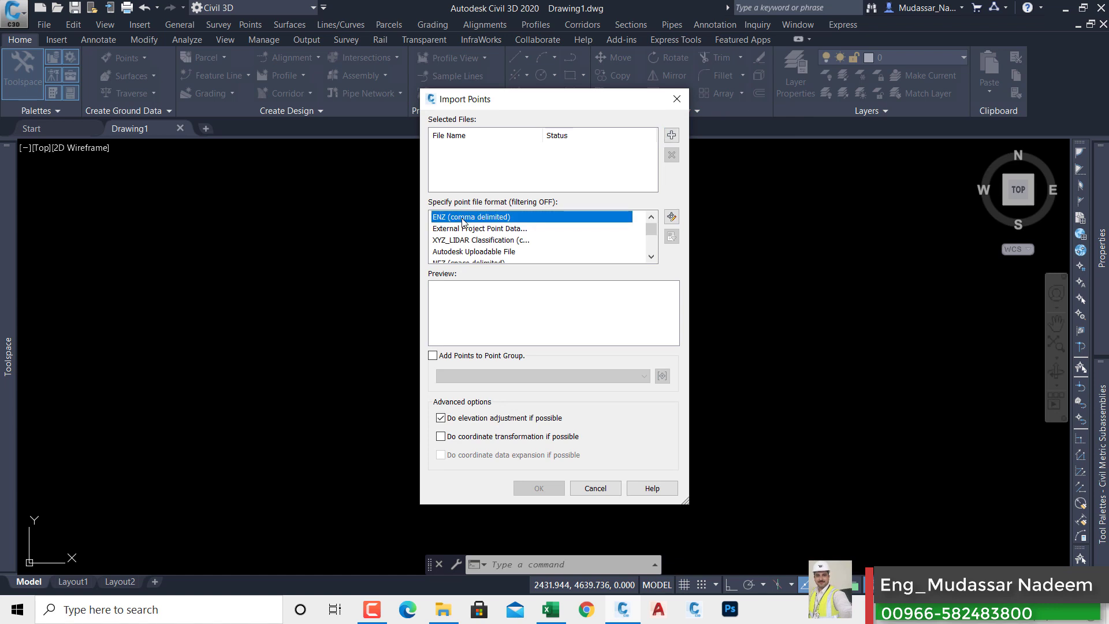
pyautogui.scroll(-2, 469, 231)
pyautogui.scroll(-1, 473, 235)
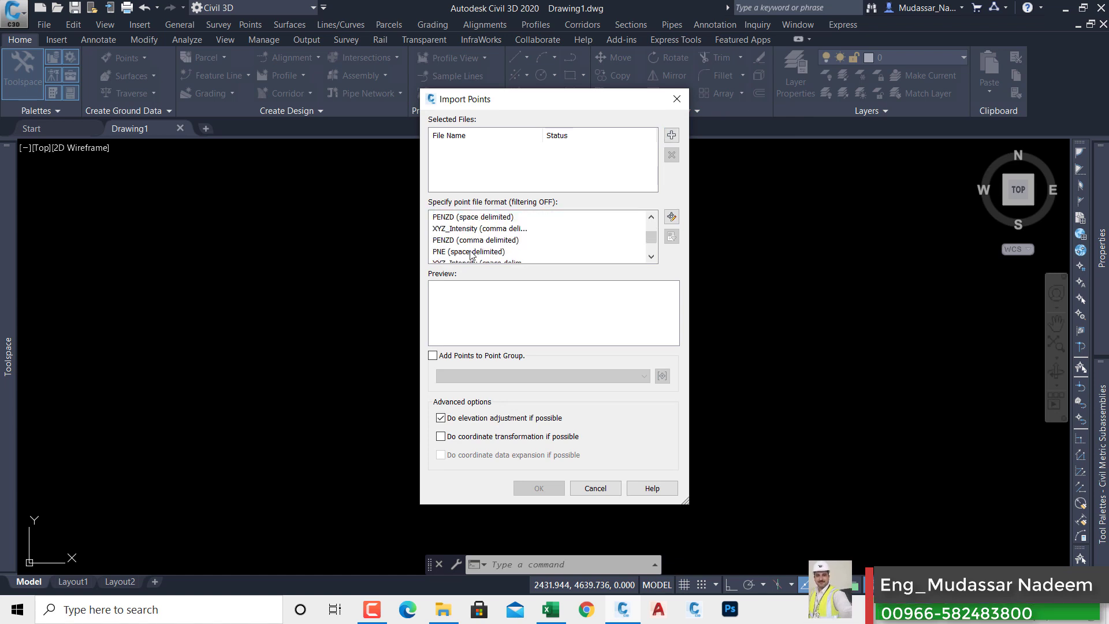
pyautogui.click(477, 242)
pyautogui.click(479, 253)
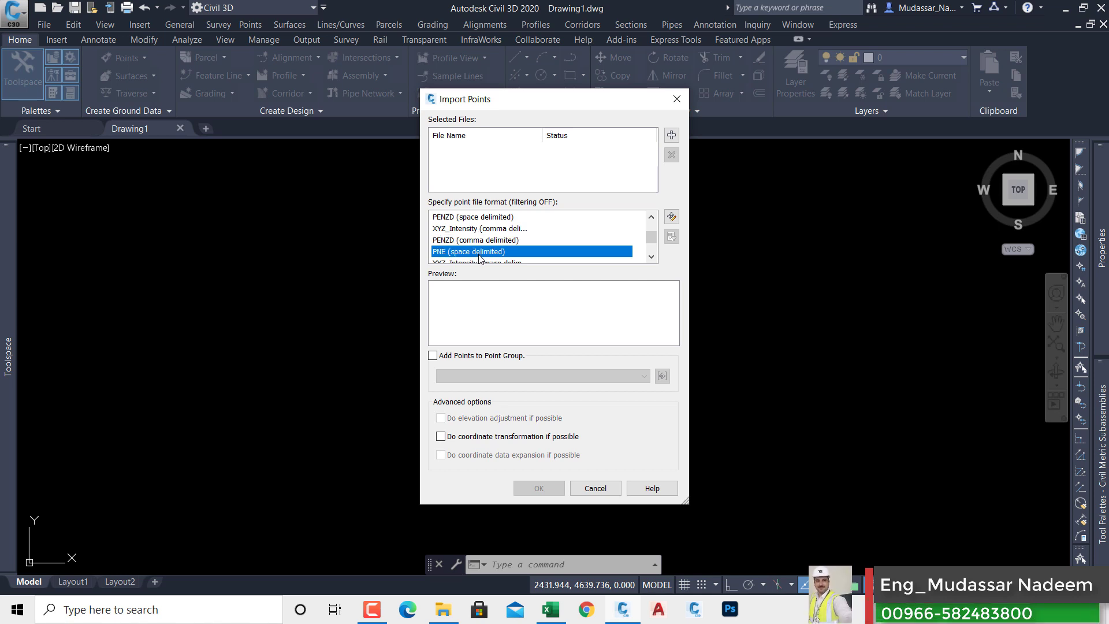
# Browse for the point source file in the Desktop folder civil, SDAKAT, 19-11-20.
pyautogui.click(672, 135)
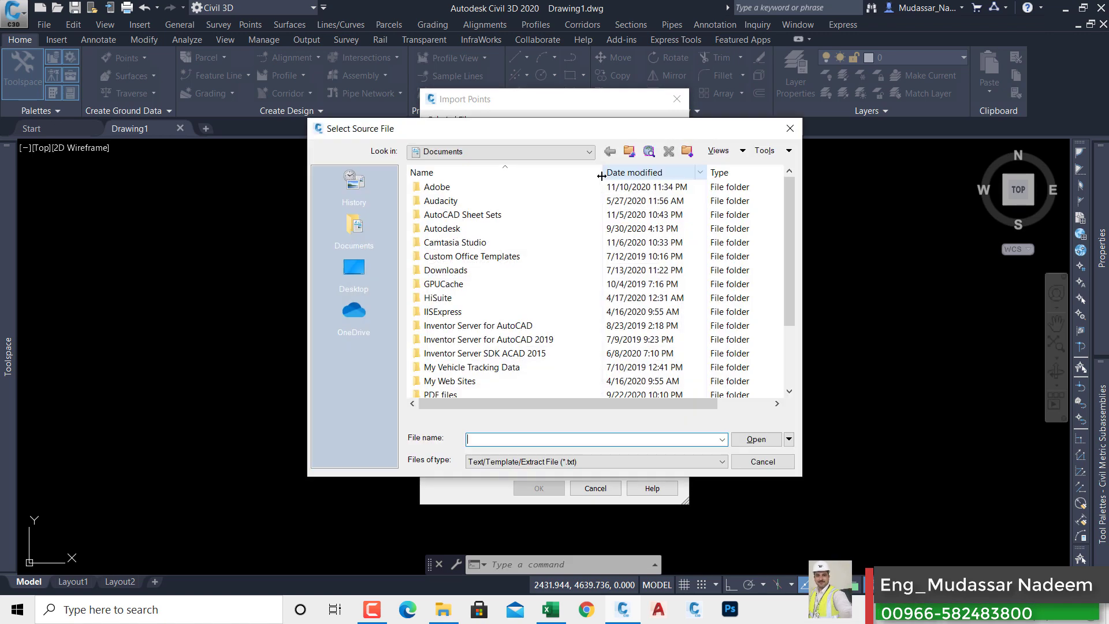
pyautogui.click(360, 268)
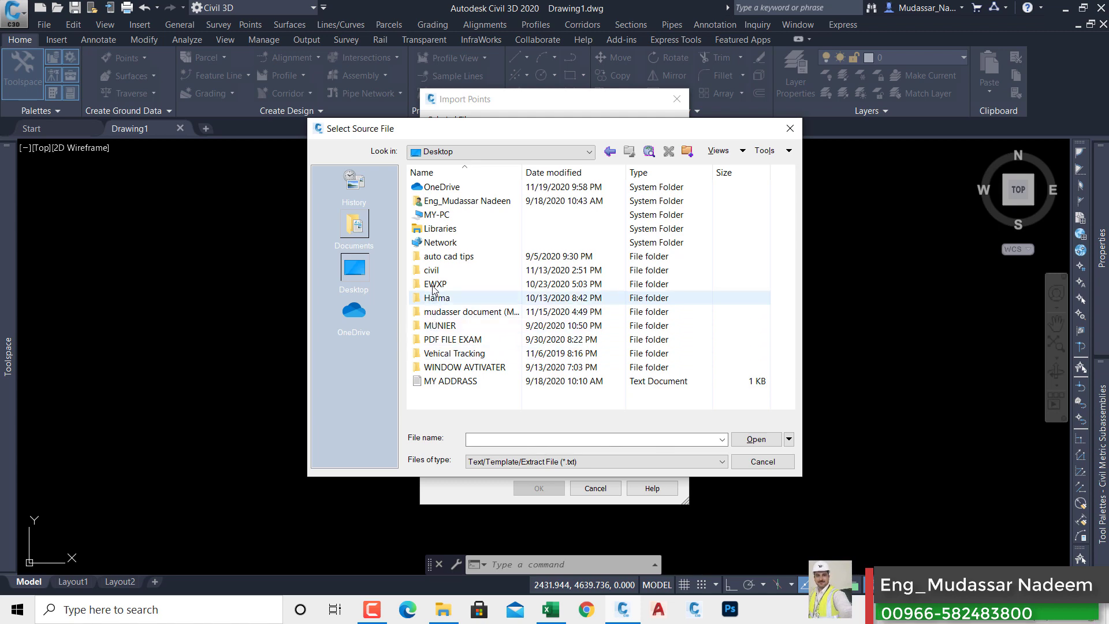
pyautogui.doubleClick(432, 270)
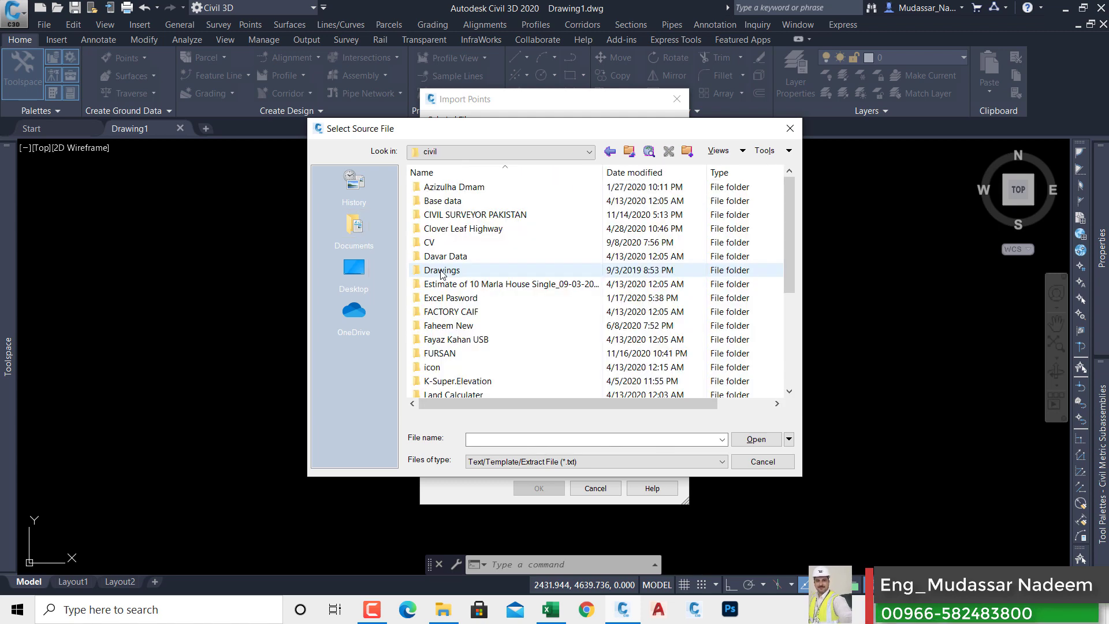
pyautogui.scroll(-2, 442, 276)
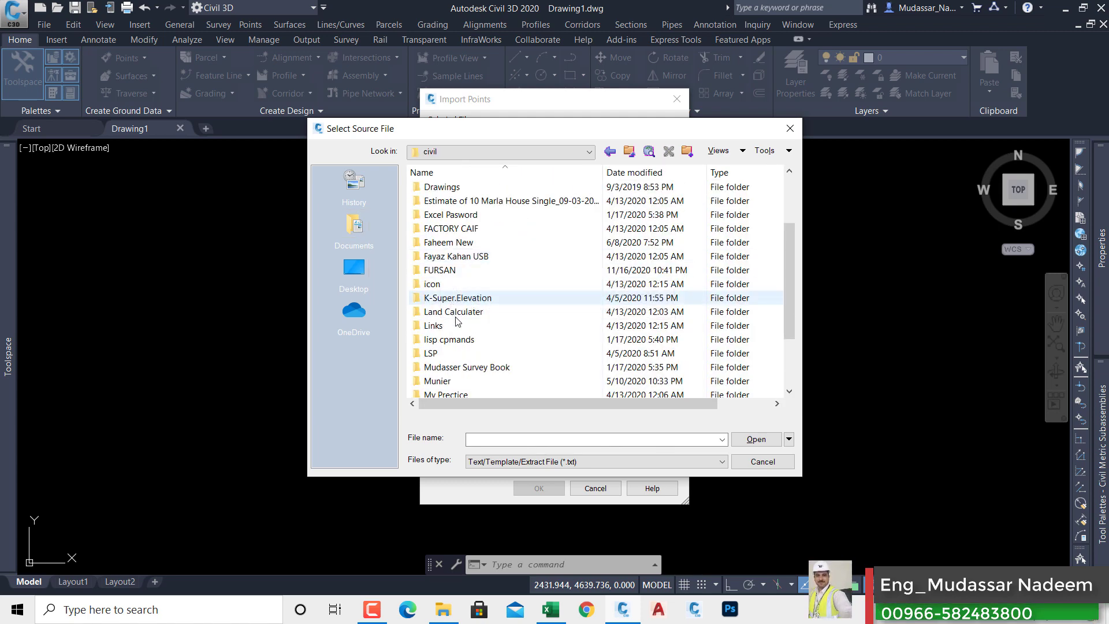
pyautogui.scroll(-2, 455, 381)
pyautogui.doubleClick(438, 339)
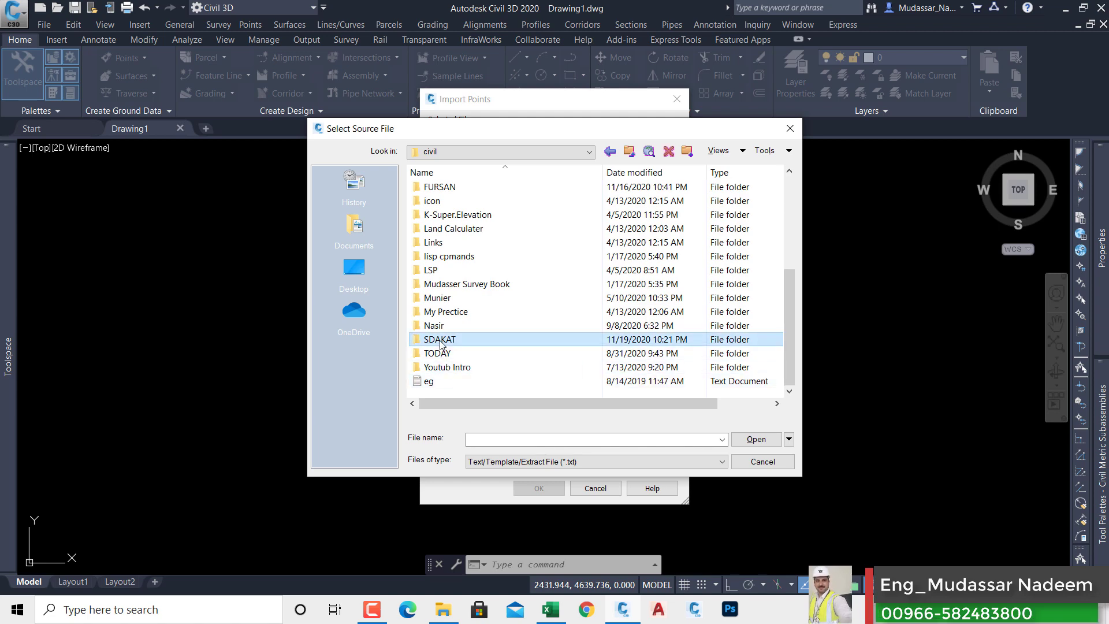
pyautogui.doubleClick(439, 186)
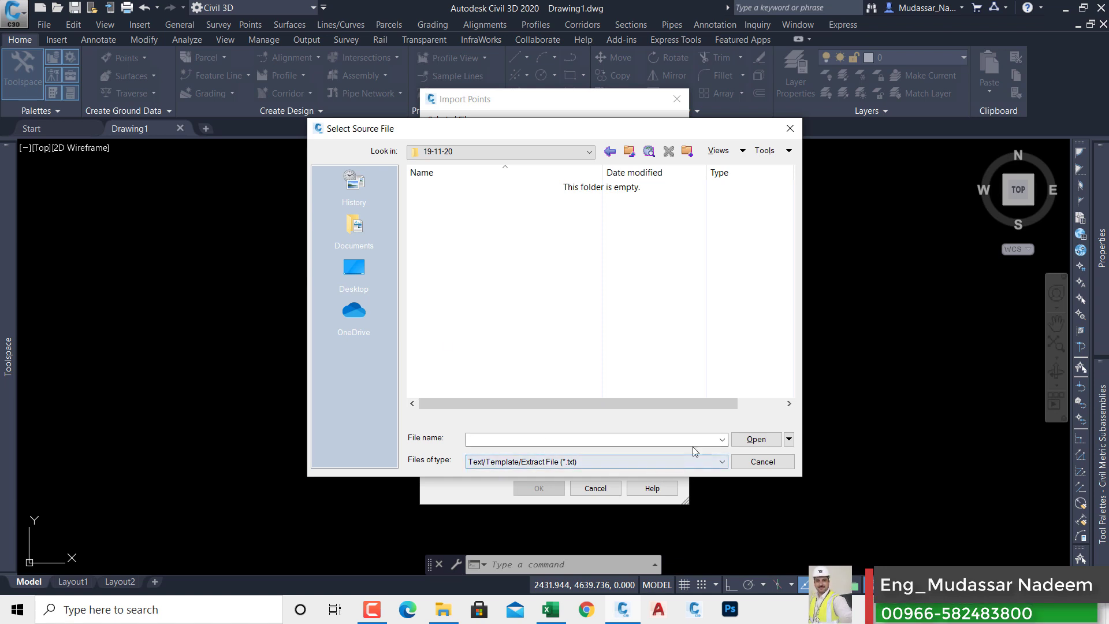
# Show all file types in the folder and add "first east" as the point file to import.
pyautogui.click(721, 461)
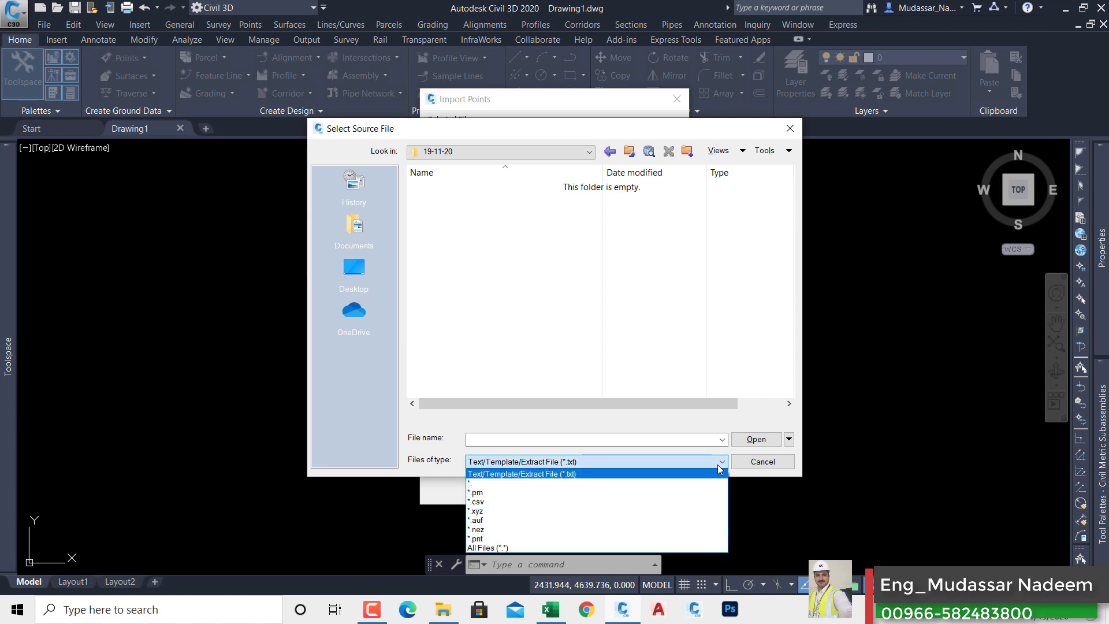
pyautogui.click(485, 507)
pyautogui.click(663, 439)
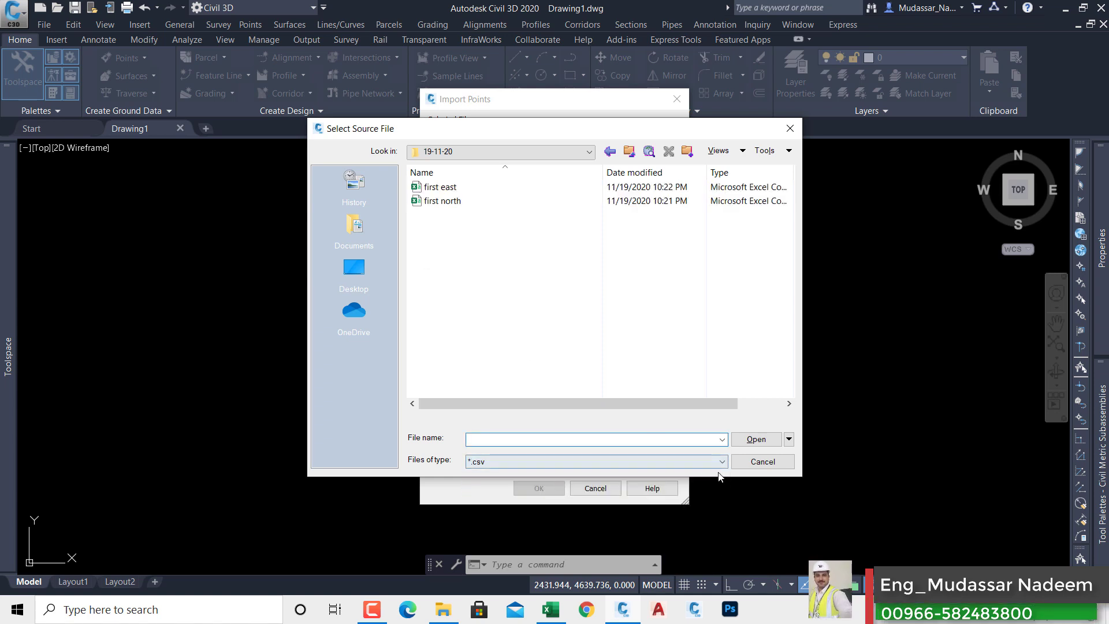
pyautogui.click(716, 465)
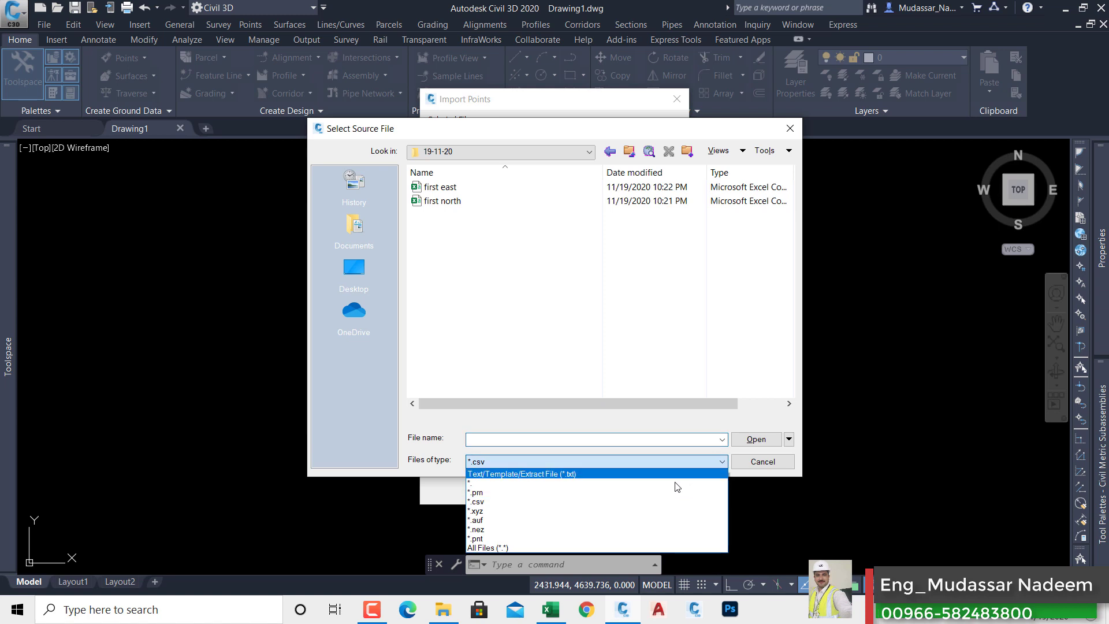
pyautogui.click(501, 547)
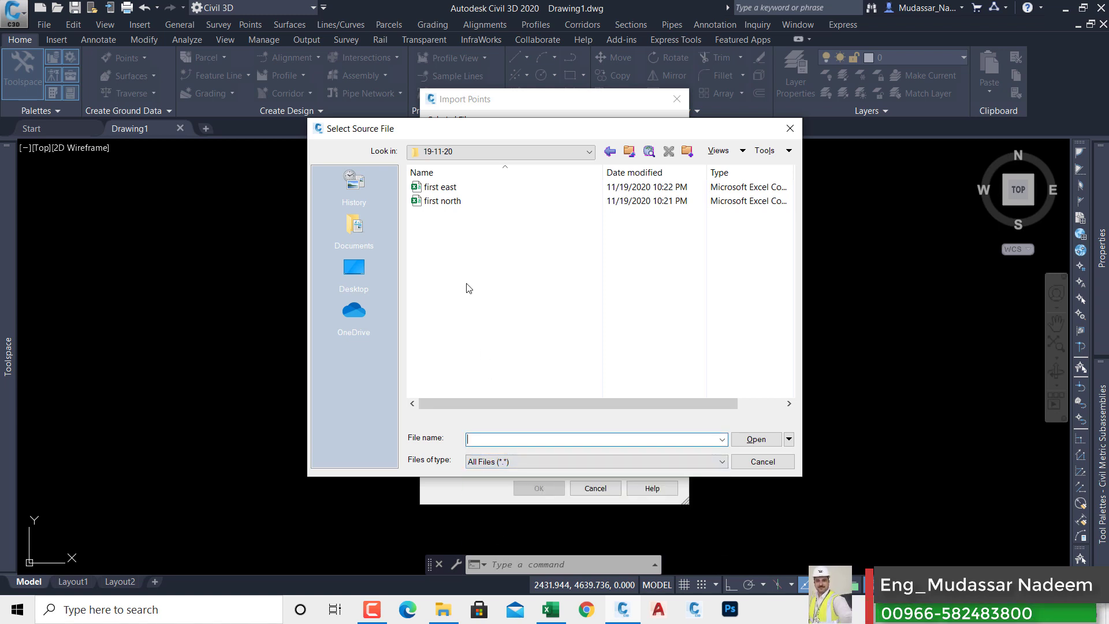
pyautogui.click(600, 458)
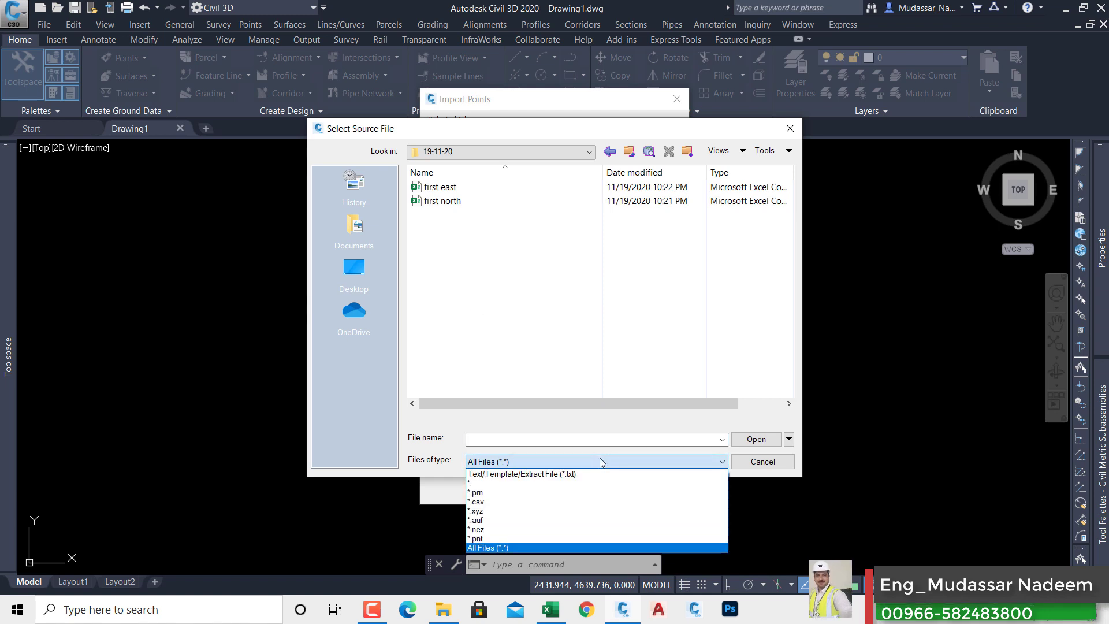
pyautogui.click(487, 548)
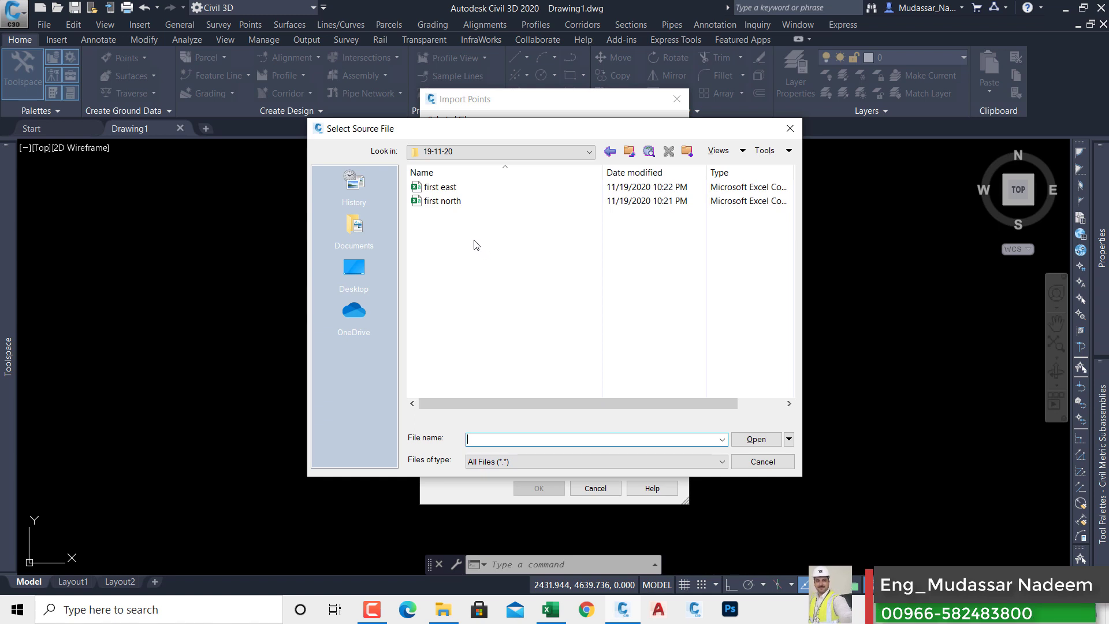
pyautogui.click(440, 188)
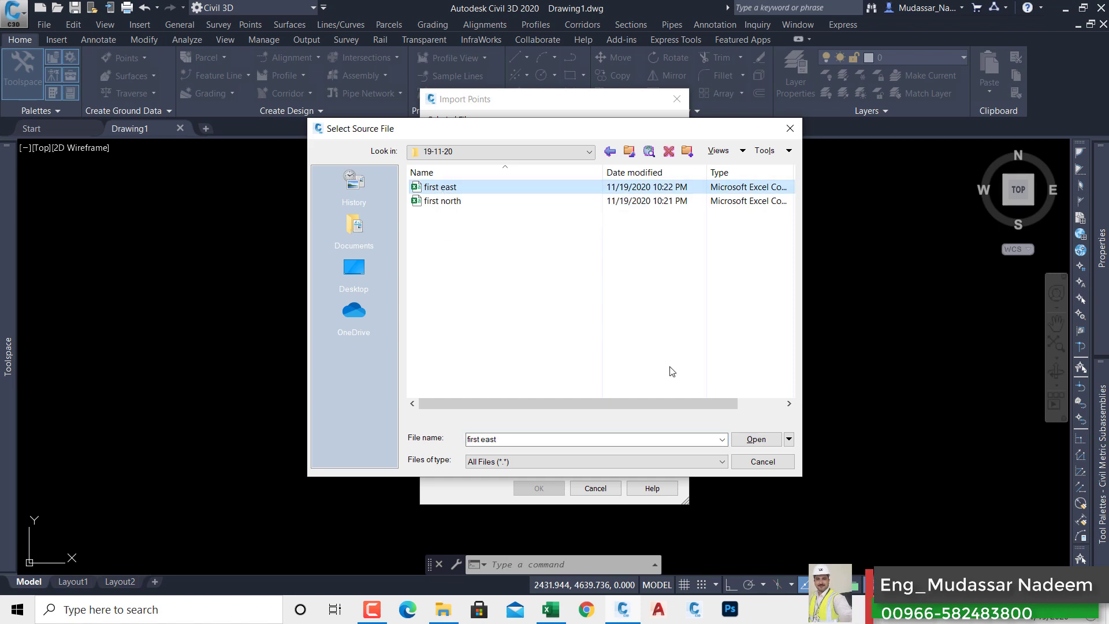
pyautogui.click(758, 441)
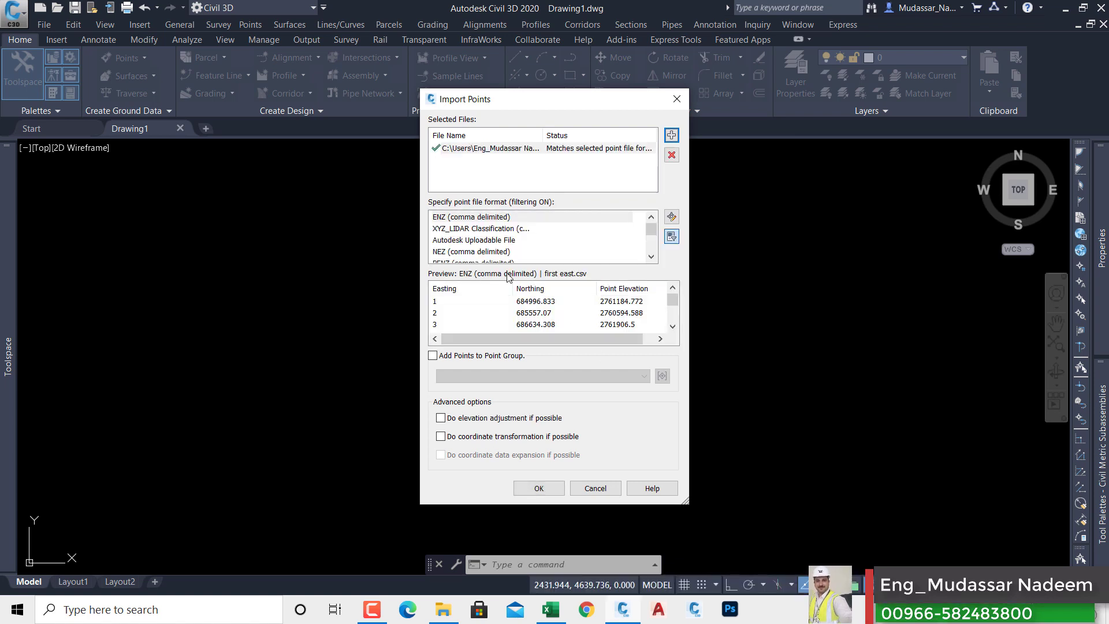
# Try the ENZ, PENZ, XYZ_RGB, PNEZ and PNEZD (comma delimited) formats on the "first east" file.
pyautogui.click(473, 219)
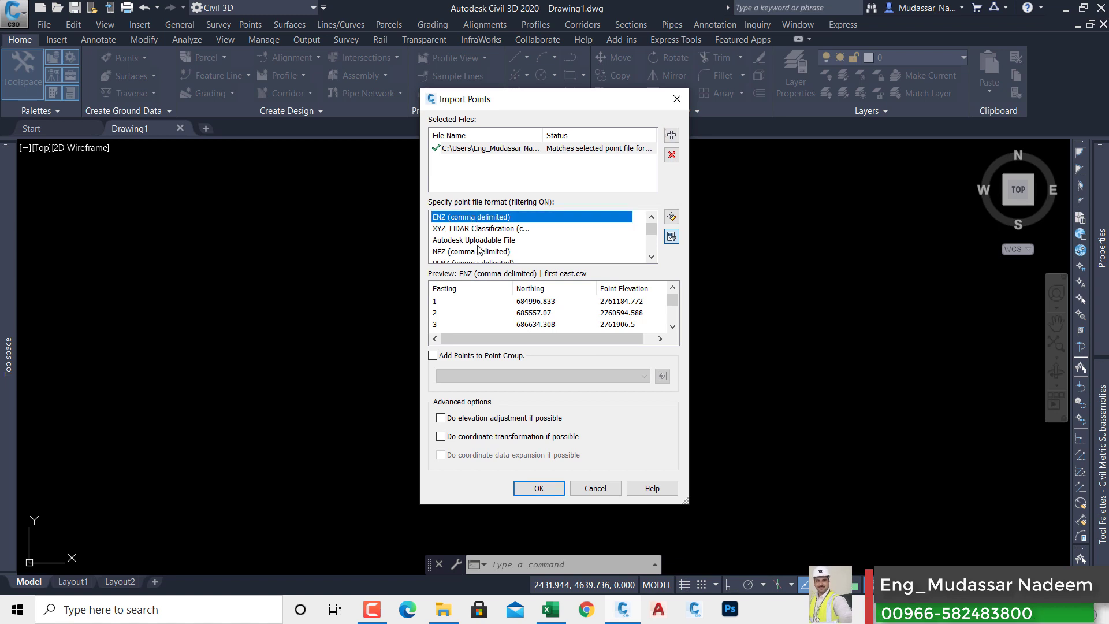
pyautogui.scroll(-1, 477, 243)
pyautogui.click(475, 230)
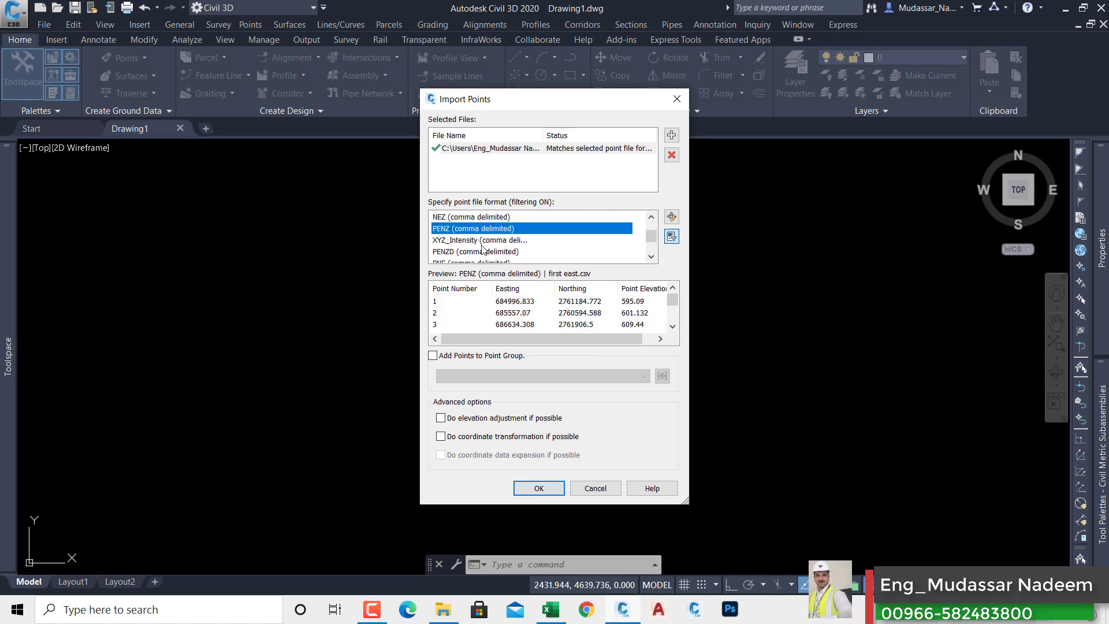
pyautogui.scroll(-1, 482, 245)
pyautogui.click(484, 242)
pyautogui.click(486, 240)
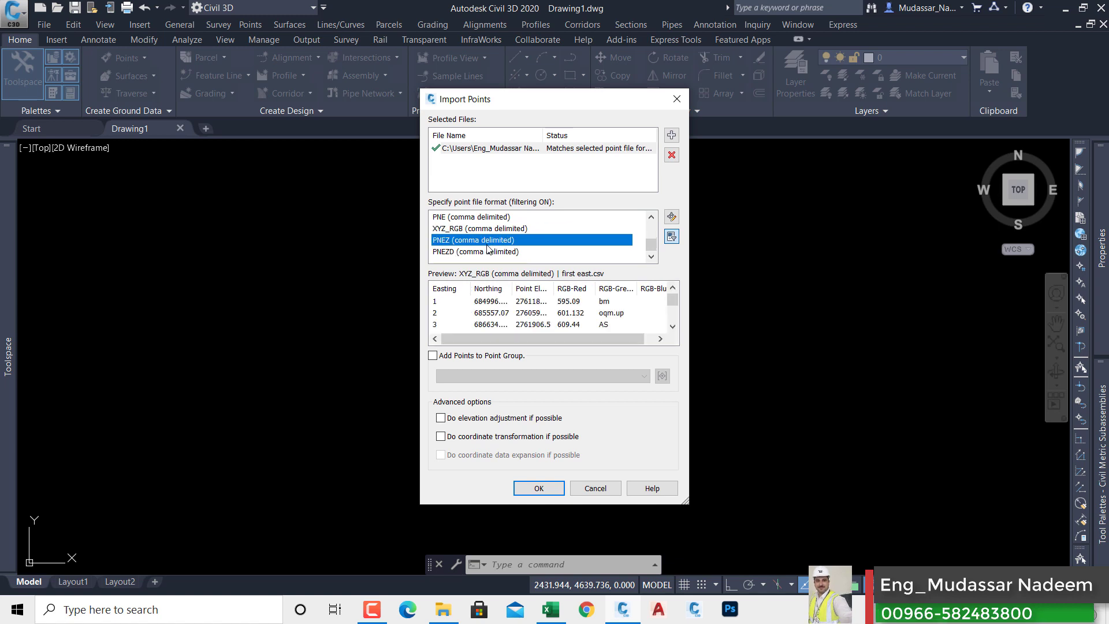
pyautogui.click(491, 252)
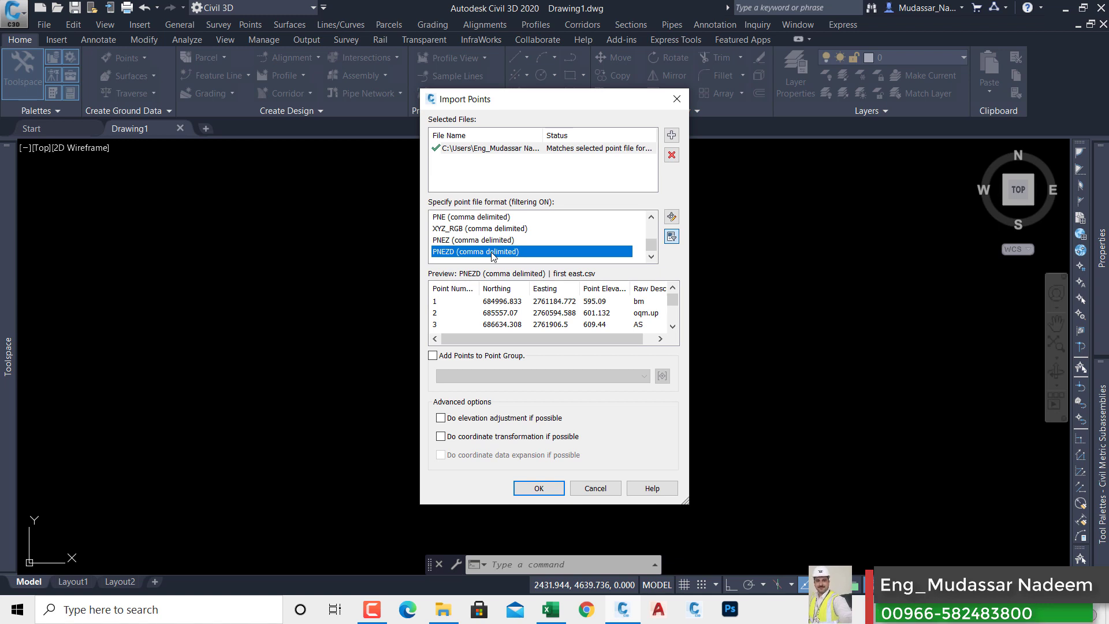
pyautogui.scroll(2, 492, 256)
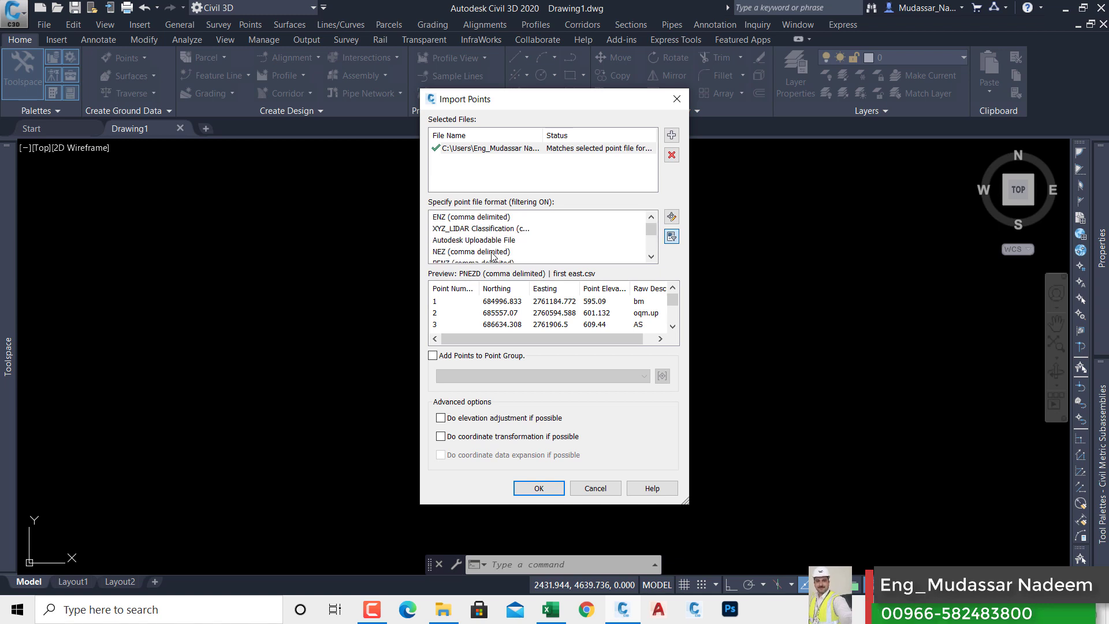
pyautogui.click(470, 219)
pyautogui.scroll(-3, 485, 232)
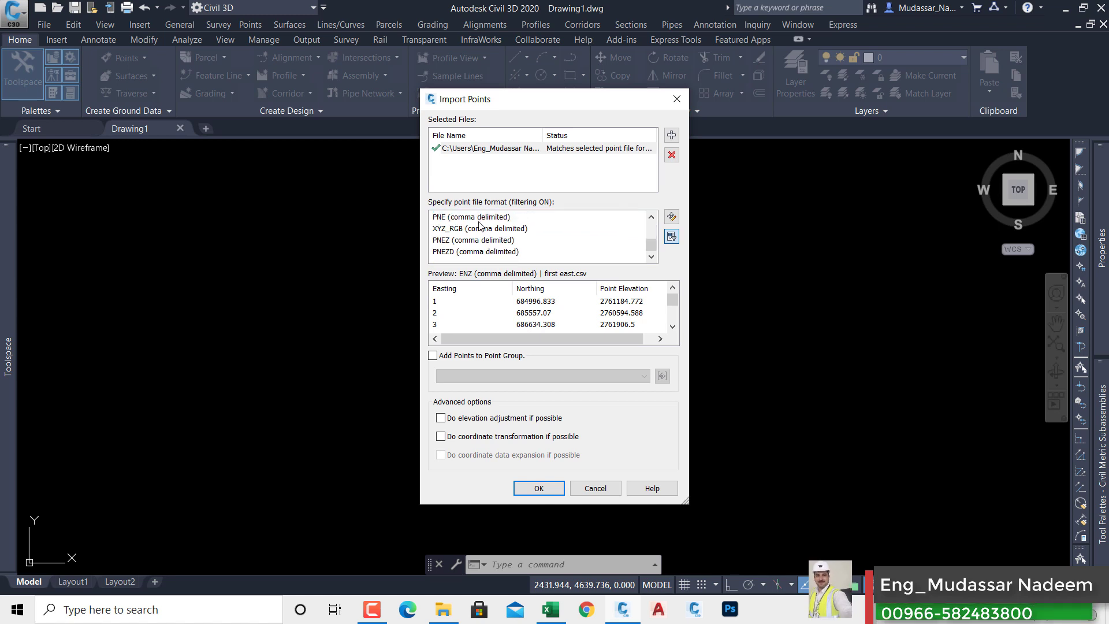
pyautogui.scroll(3, 480, 225)
pyautogui.scroll(-3, 480, 226)
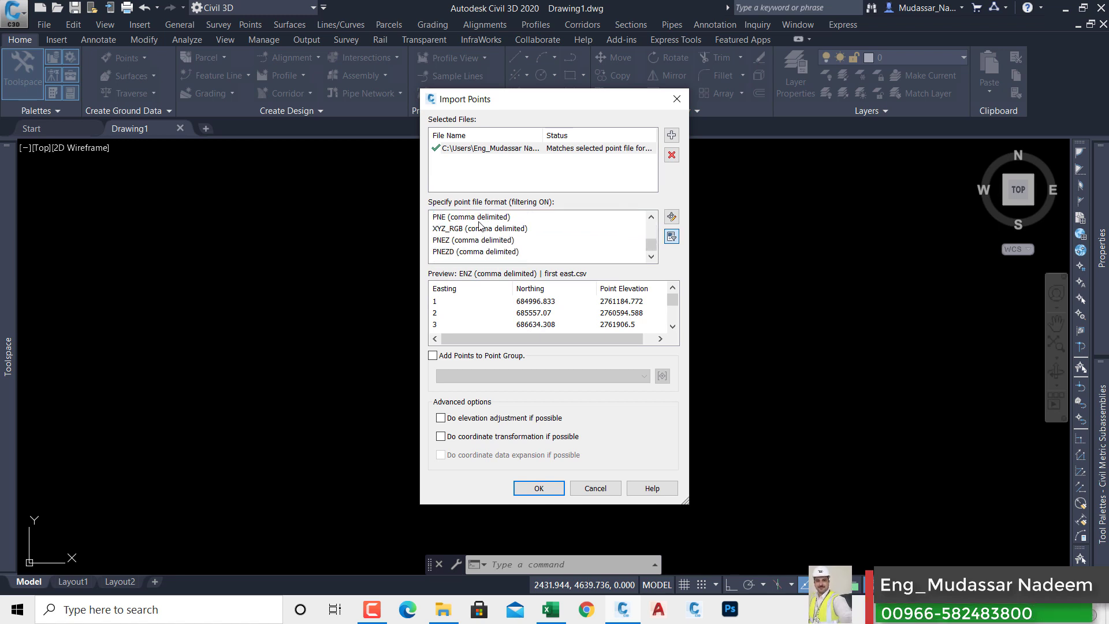
pyautogui.click(474, 253)
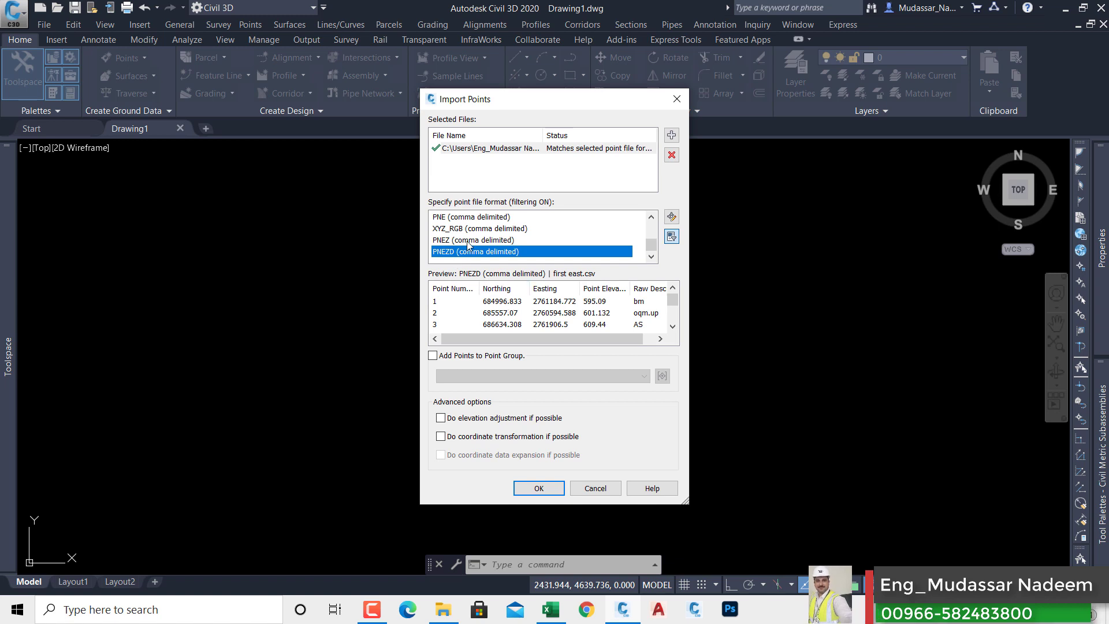
# Set the point file format to PENZD (comma delimited) and enlarge the import dialog to review the previewed points.
pyautogui.scroll(1, 468, 245)
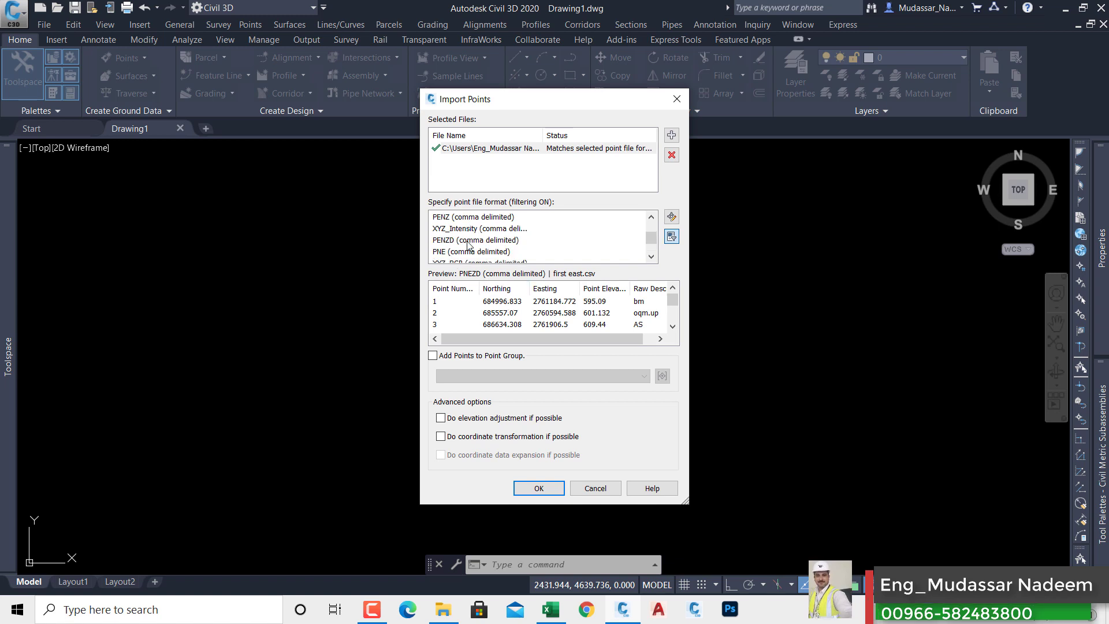
pyautogui.click(468, 239)
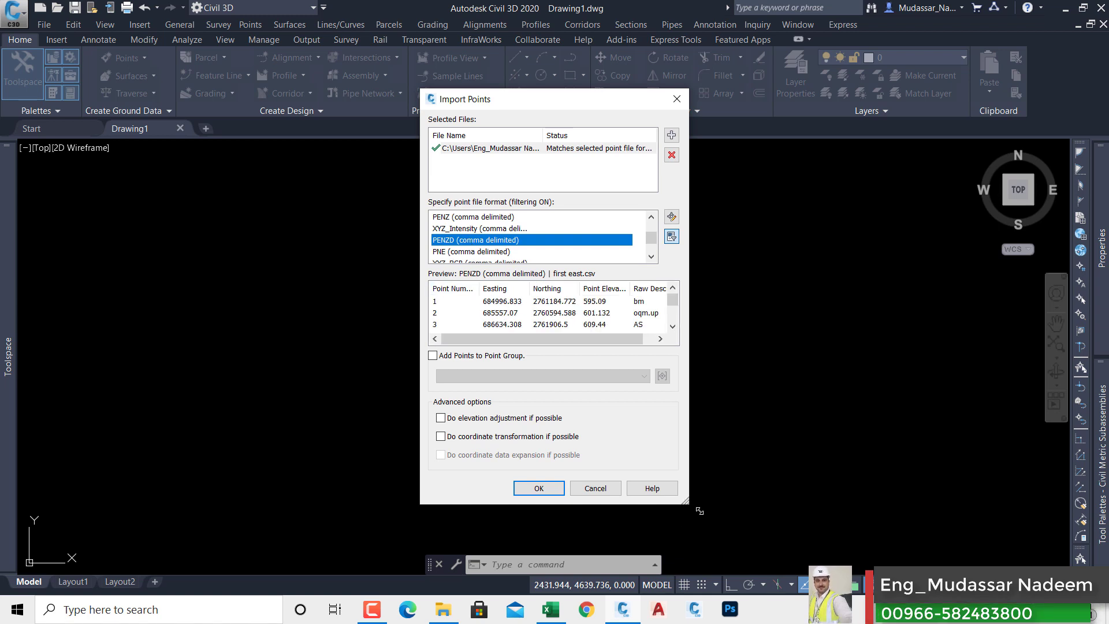
pyautogui.moveTo(687, 501); pyautogui.dragTo(795, 537)
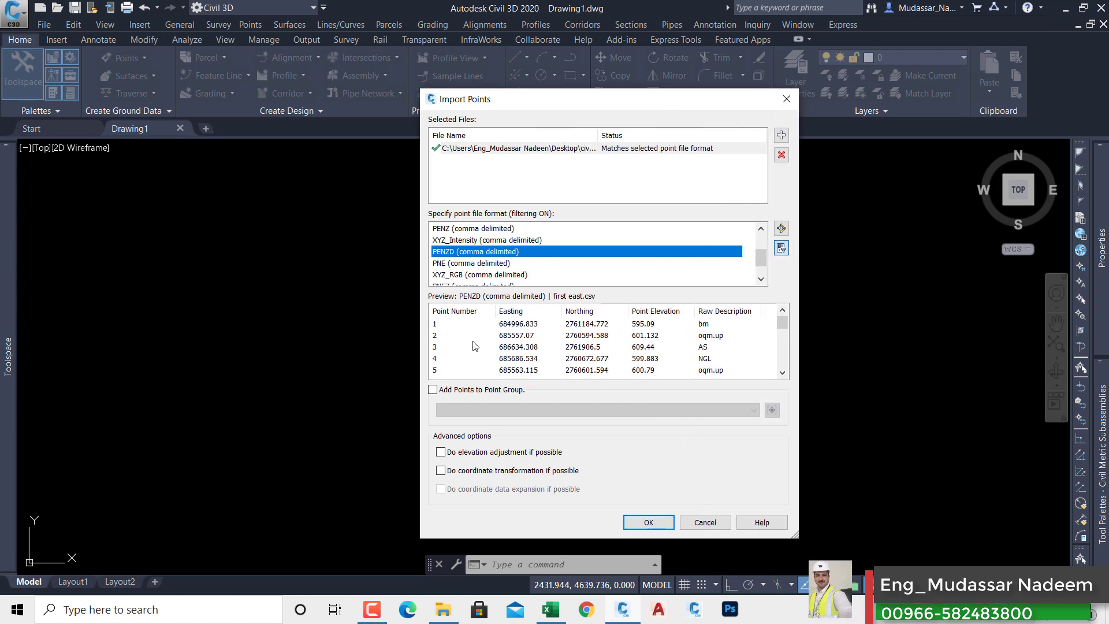
pyautogui.click(783, 373)
pyautogui.click(782, 374)
pyautogui.scroll(-4, 784, 375)
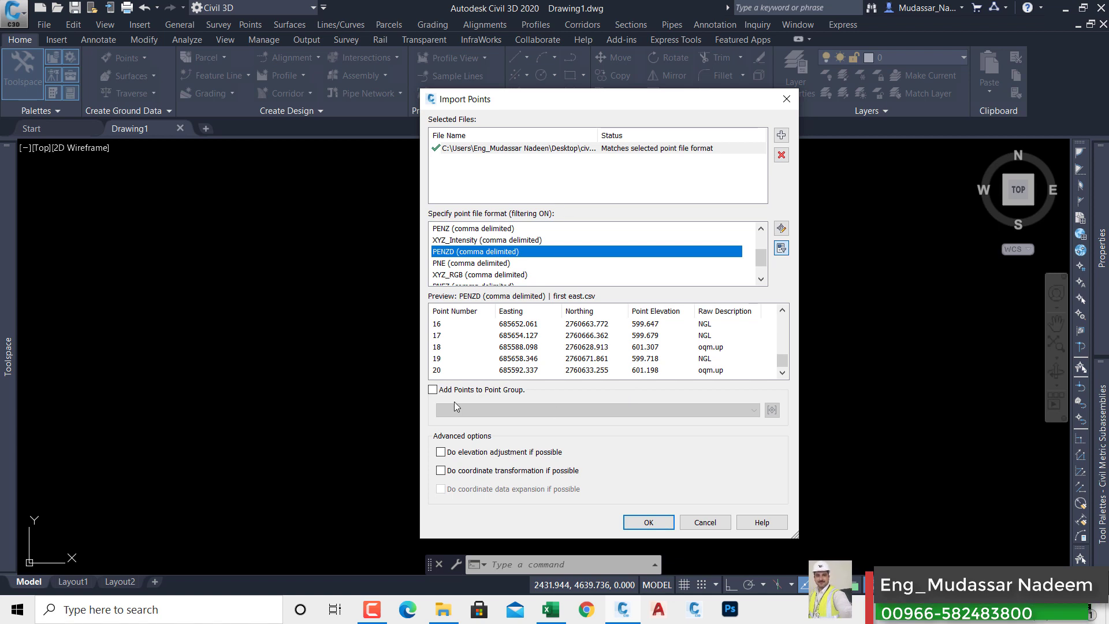
# Add the points to a new point group named NGL and run the import.
pyautogui.click(433, 390)
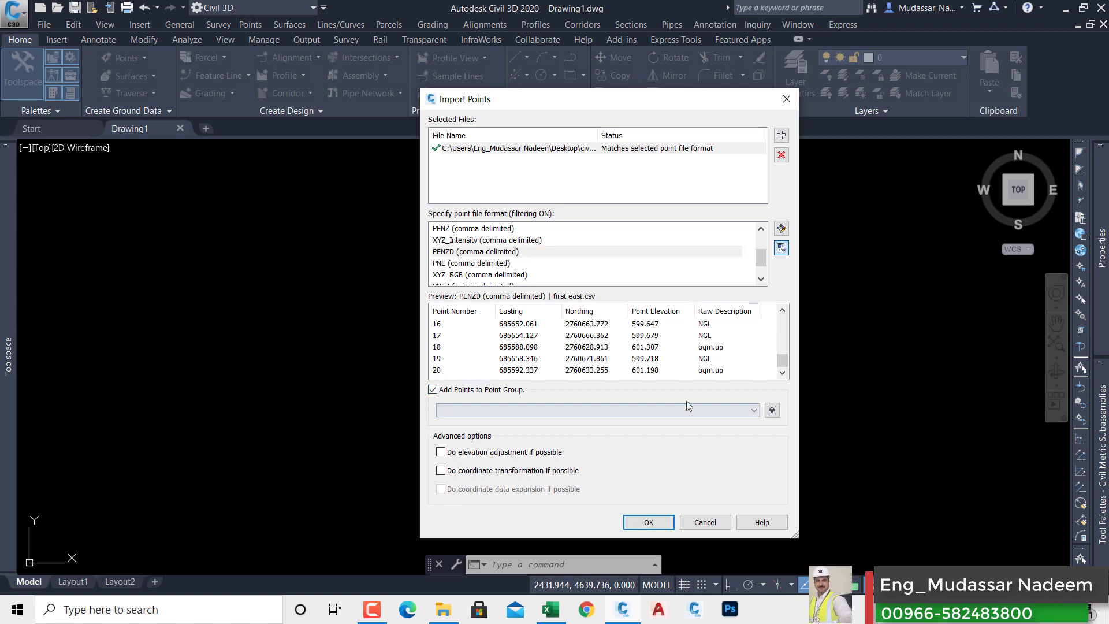
pyautogui.click(773, 410)
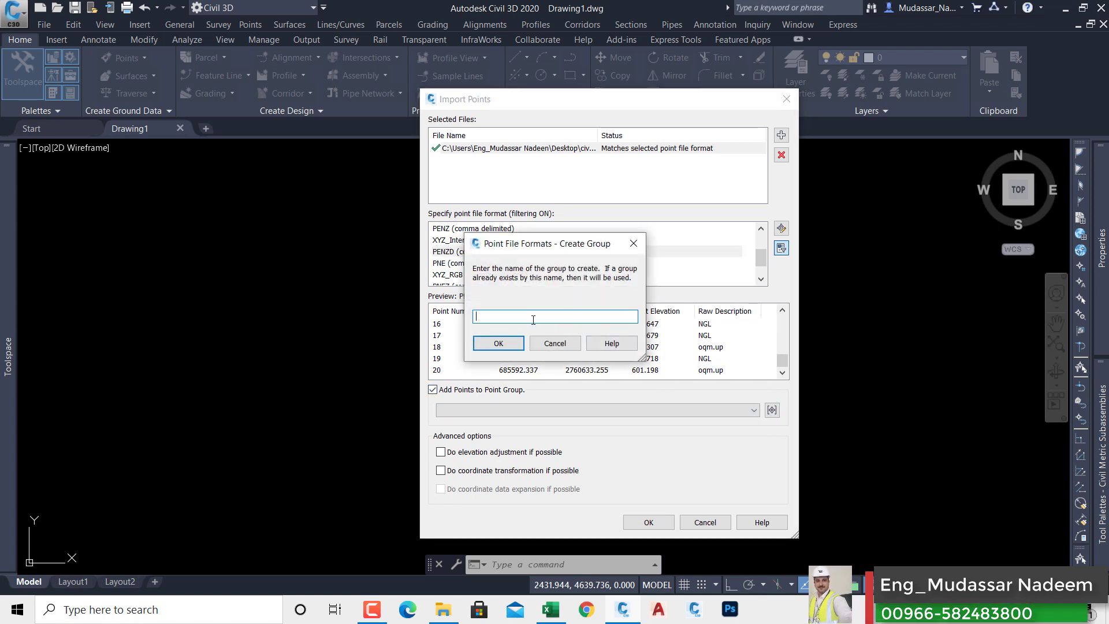
pyautogui.write('NGL')
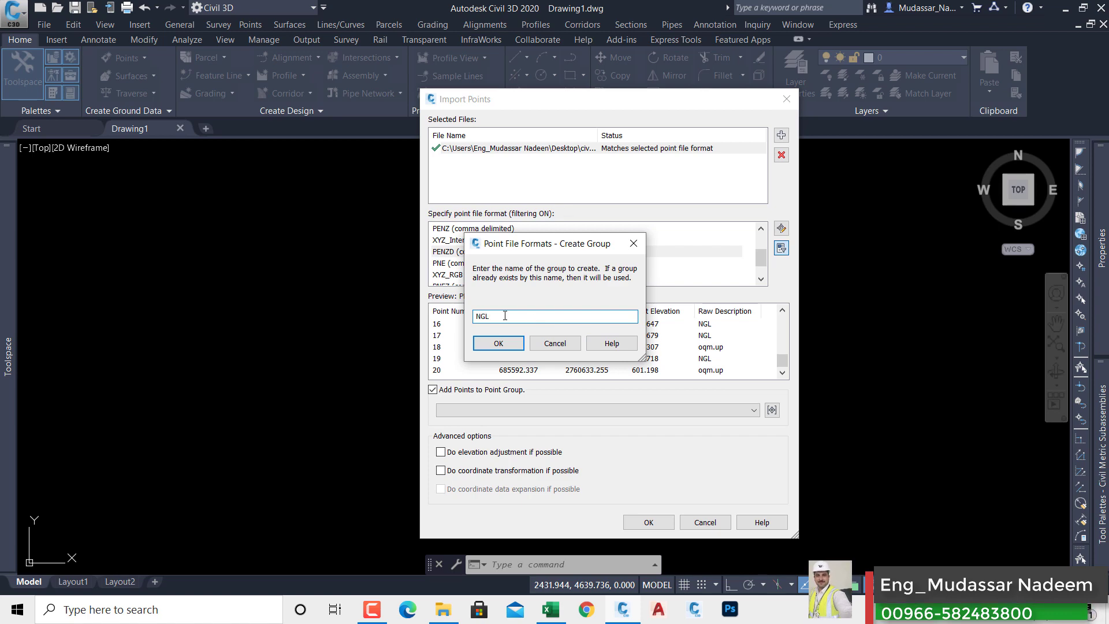
pyautogui.click(500, 343)
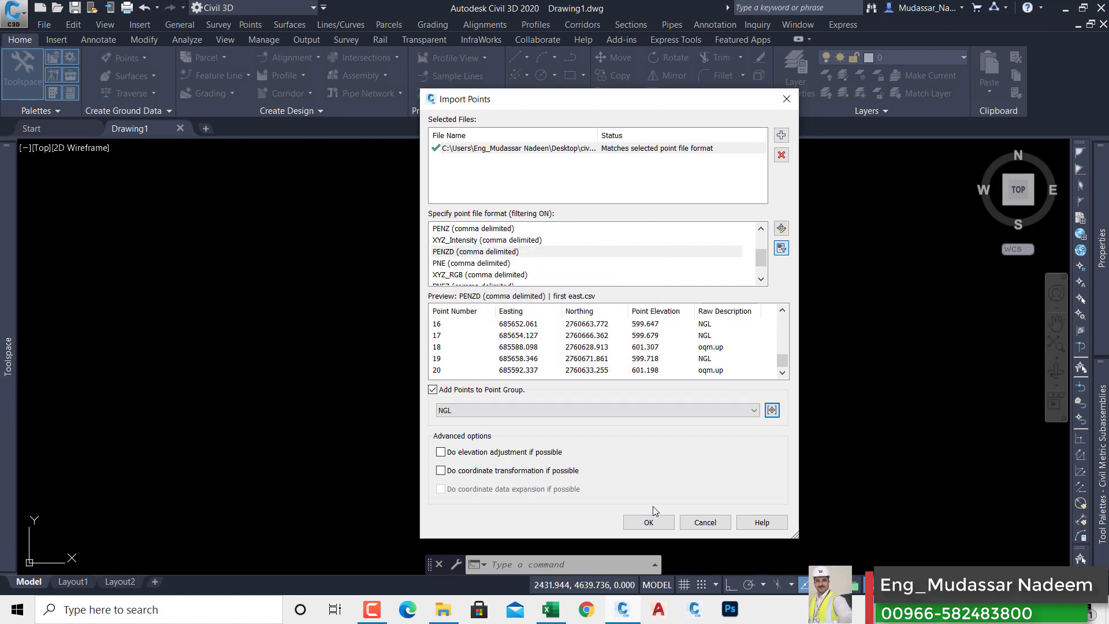
pyautogui.click(654, 523)
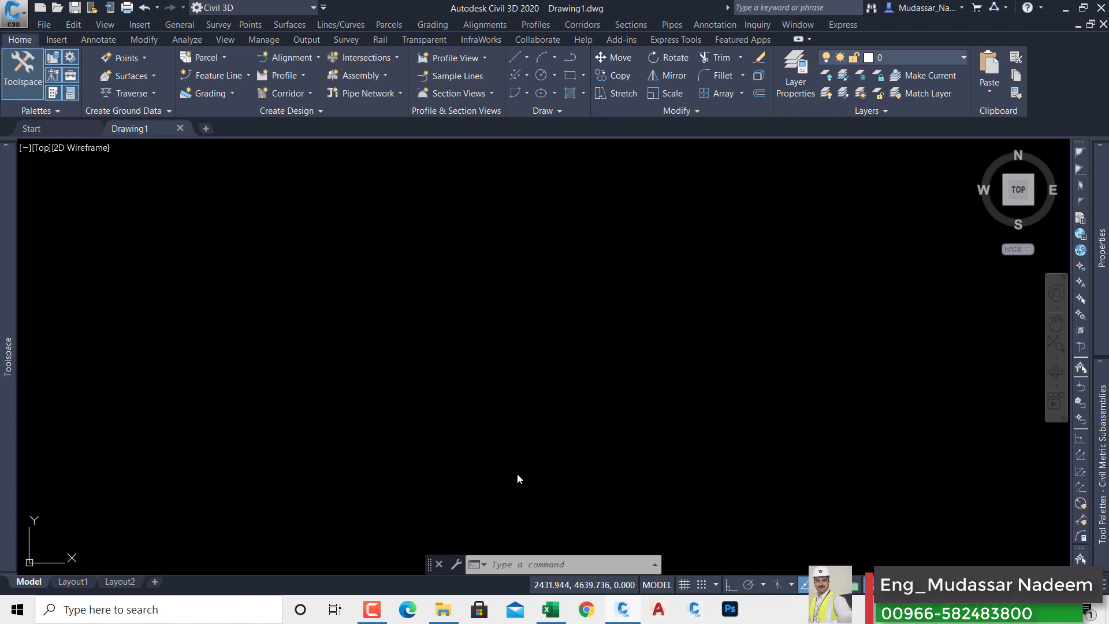
pyautogui.click(375, 617)
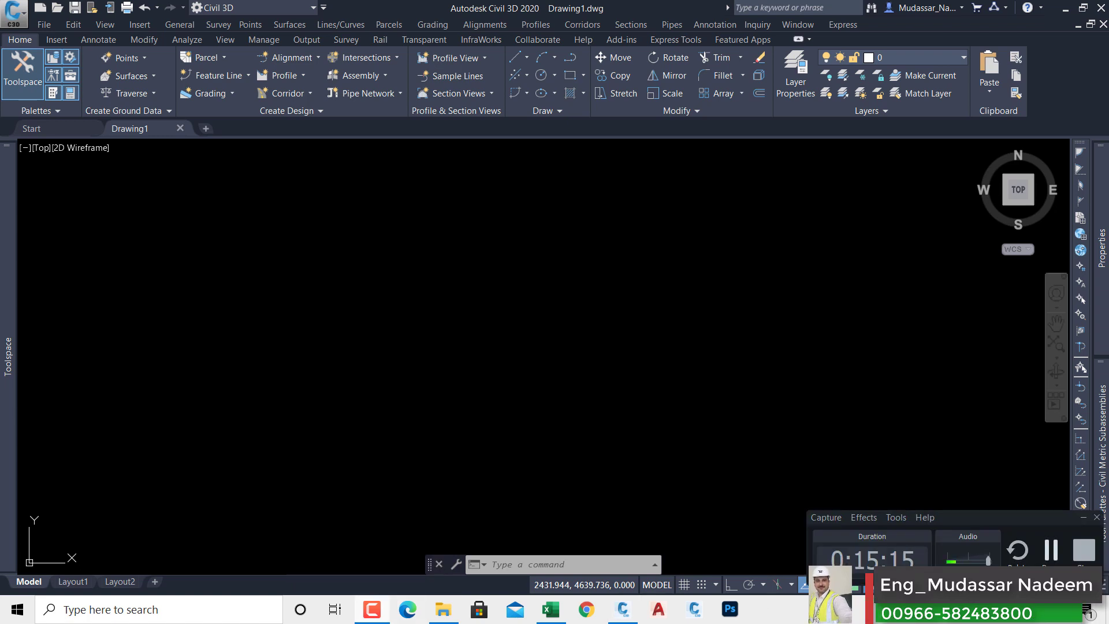
pyautogui.click(698, 383)
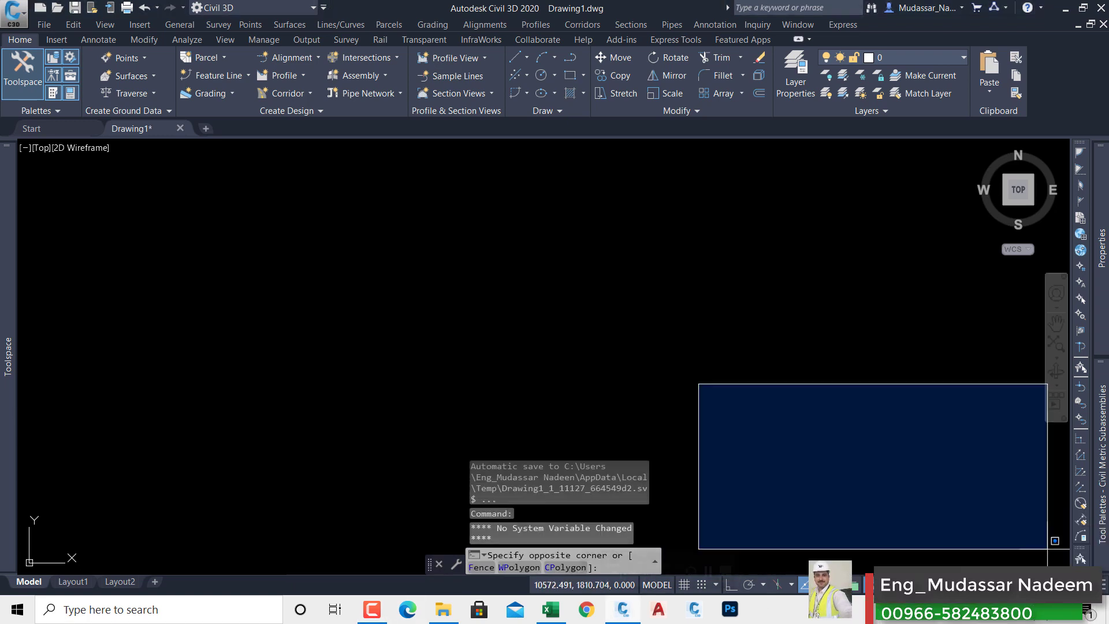
pyautogui.click(907, 436)
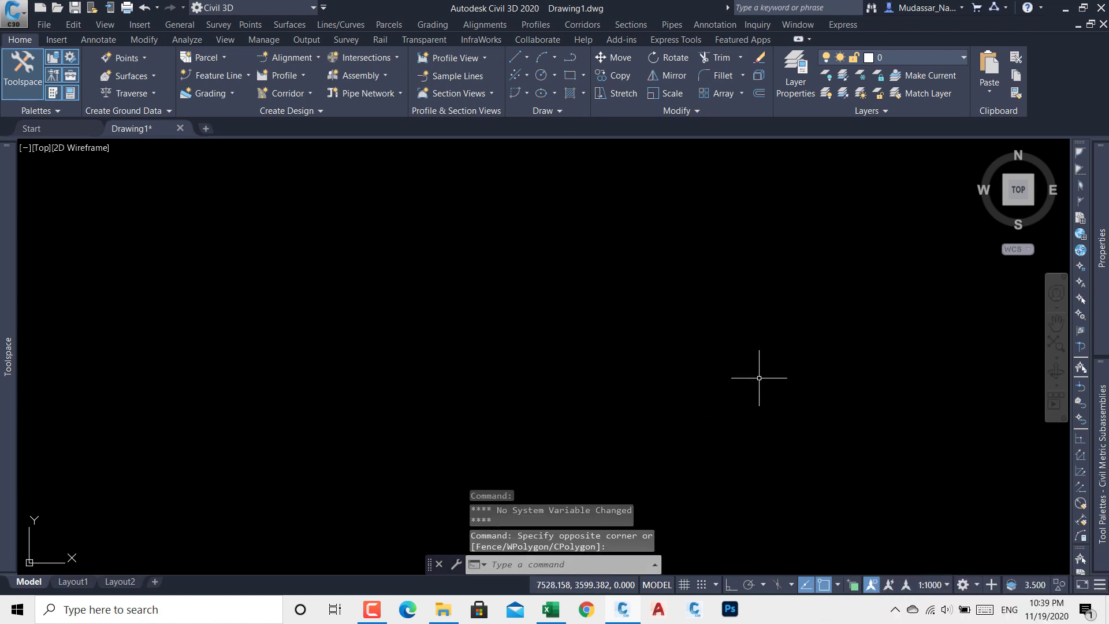
# Set the drawing's annotation scale to 1:100.
pyautogui.click(941, 586)
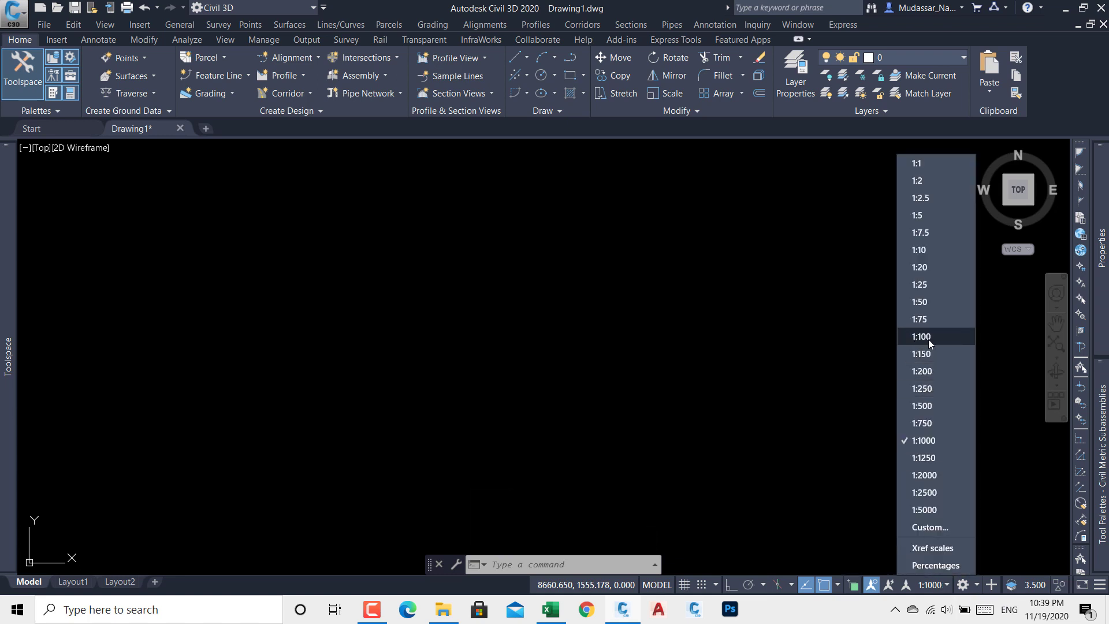
pyautogui.click(928, 340)
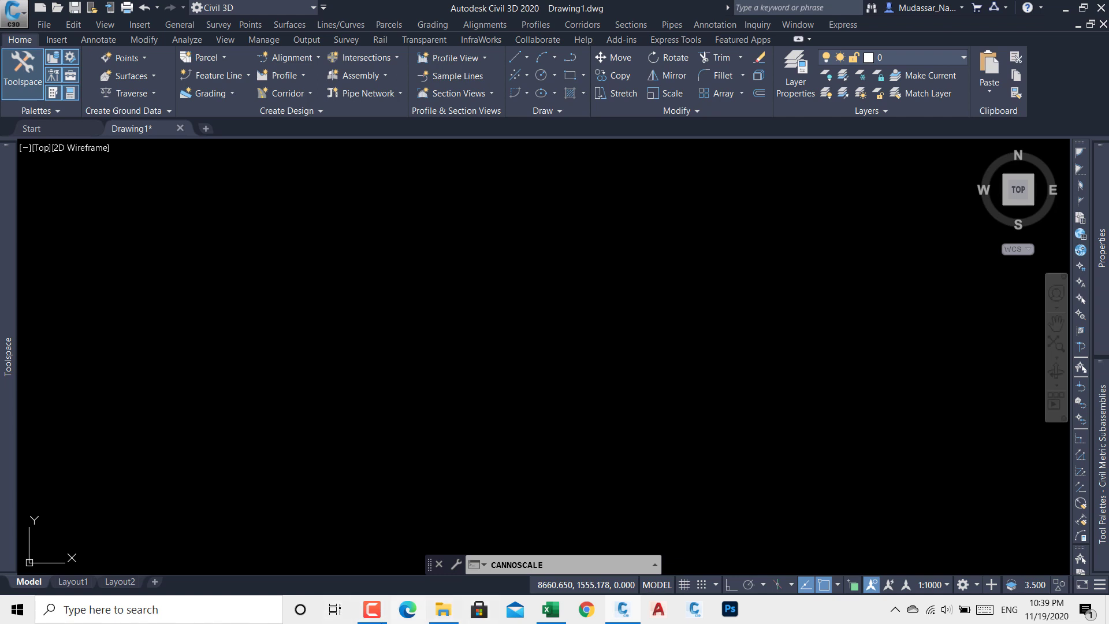
pyautogui.click(374, 609)
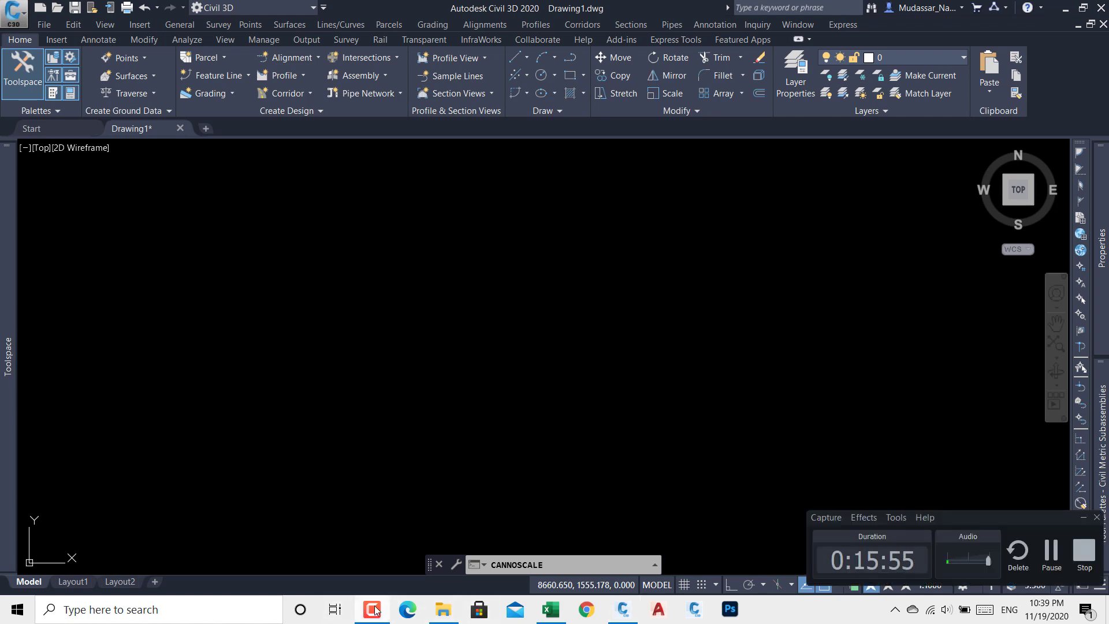
pyautogui.click(374, 609)
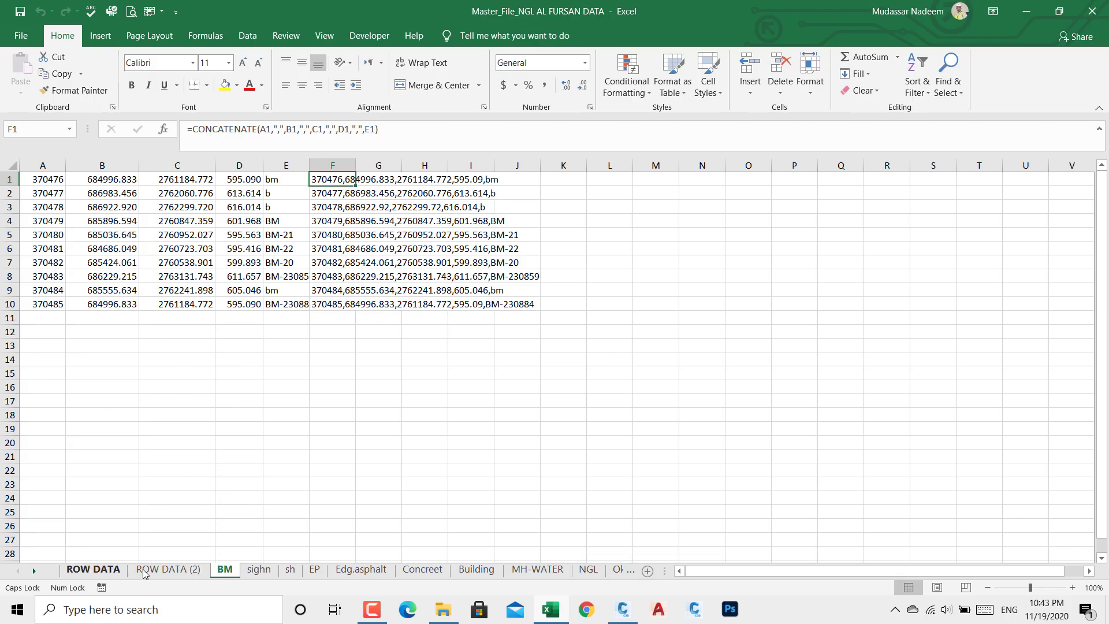
# In the Excel workbook's ROW DATA (2) sheet, filter column E to show only the NGL points.
pyautogui.click(173, 571)
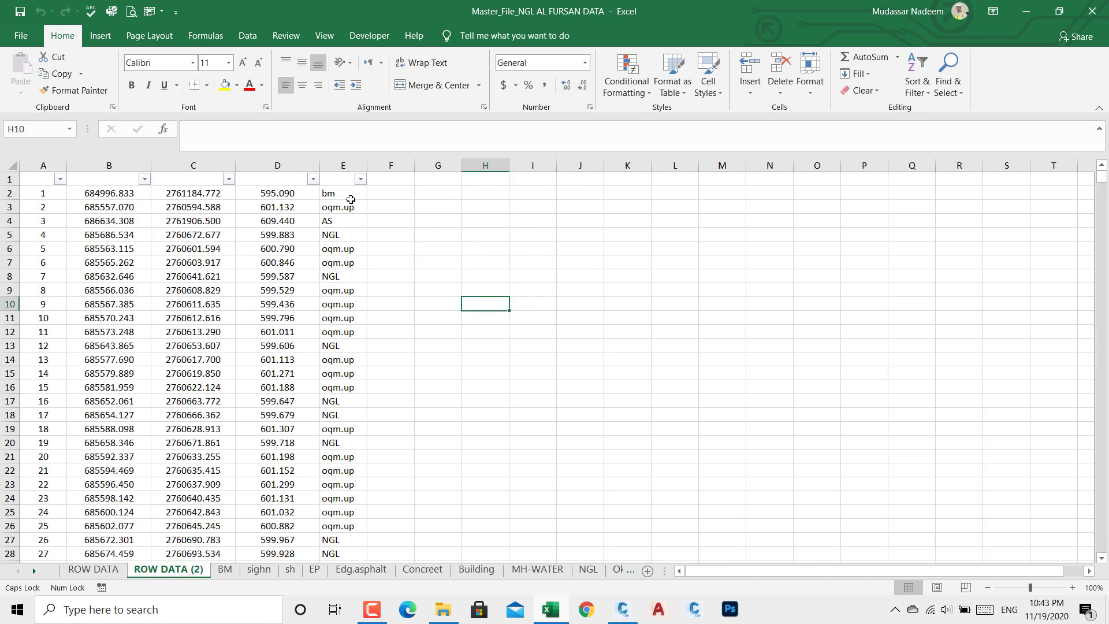
pyautogui.click(360, 180)
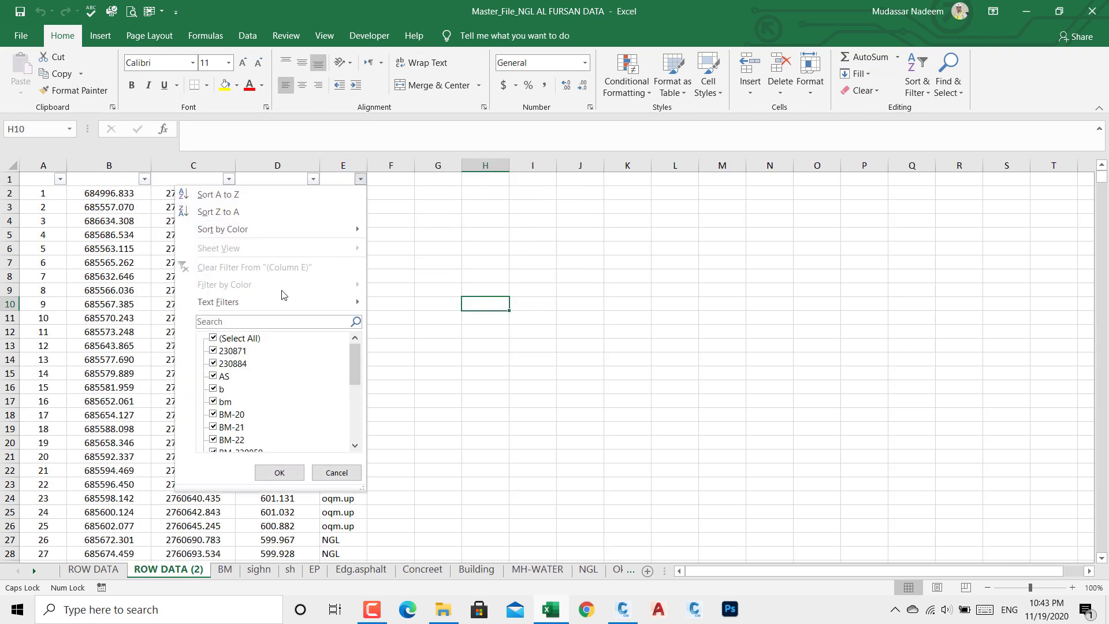
pyautogui.scroll(-5, 243, 343)
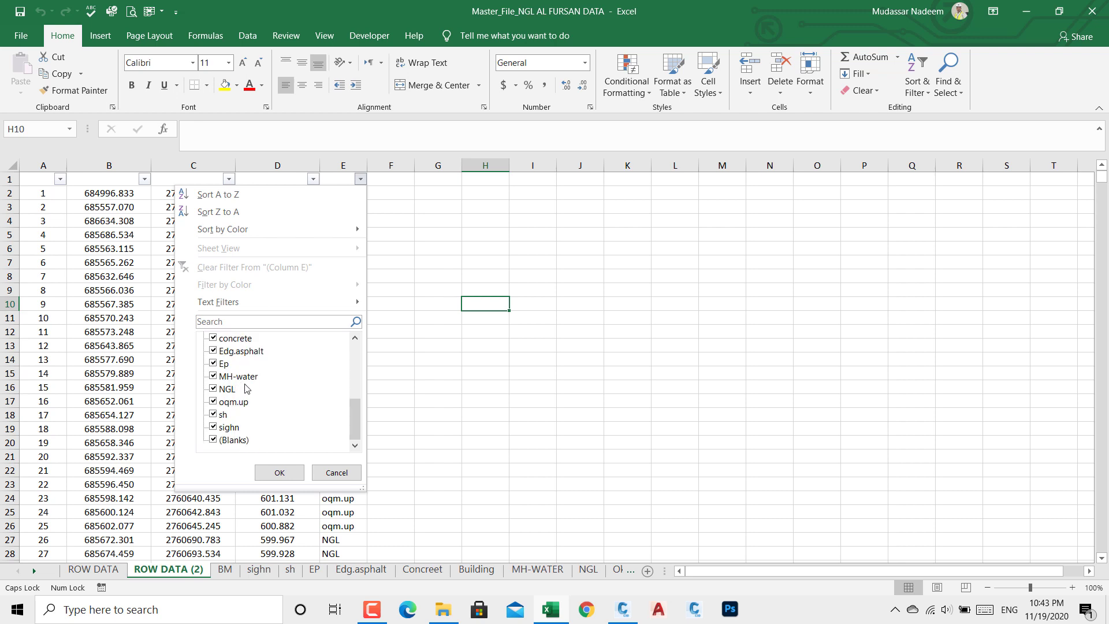
pyautogui.scroll(5, 246, 388)
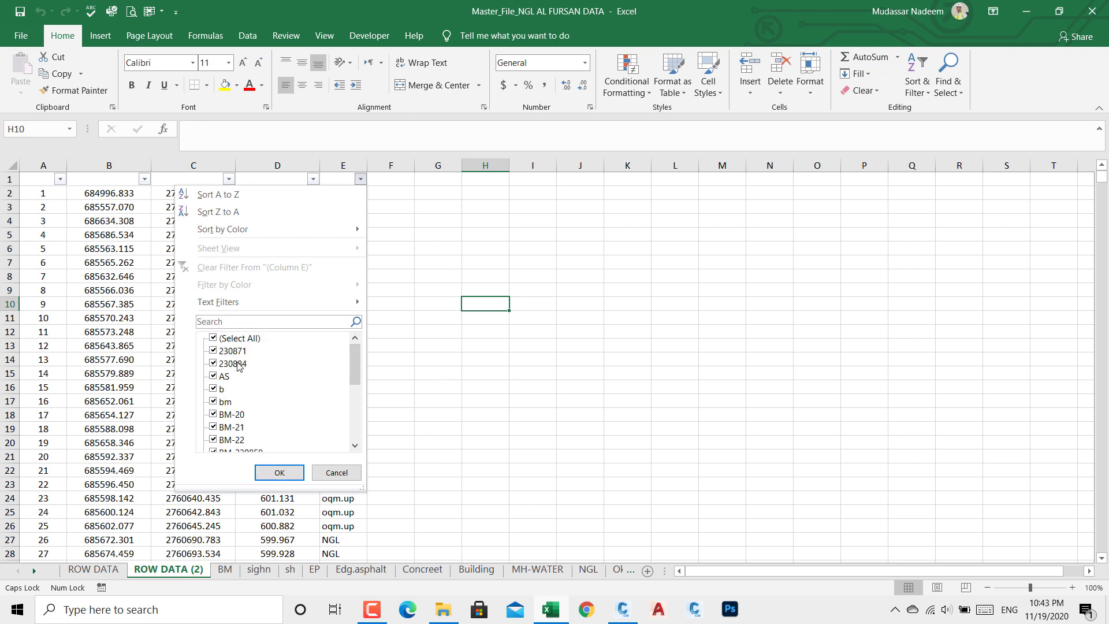
pyautogui.click(237, 340)
pyautogui.scroll(-3, 238, 344)
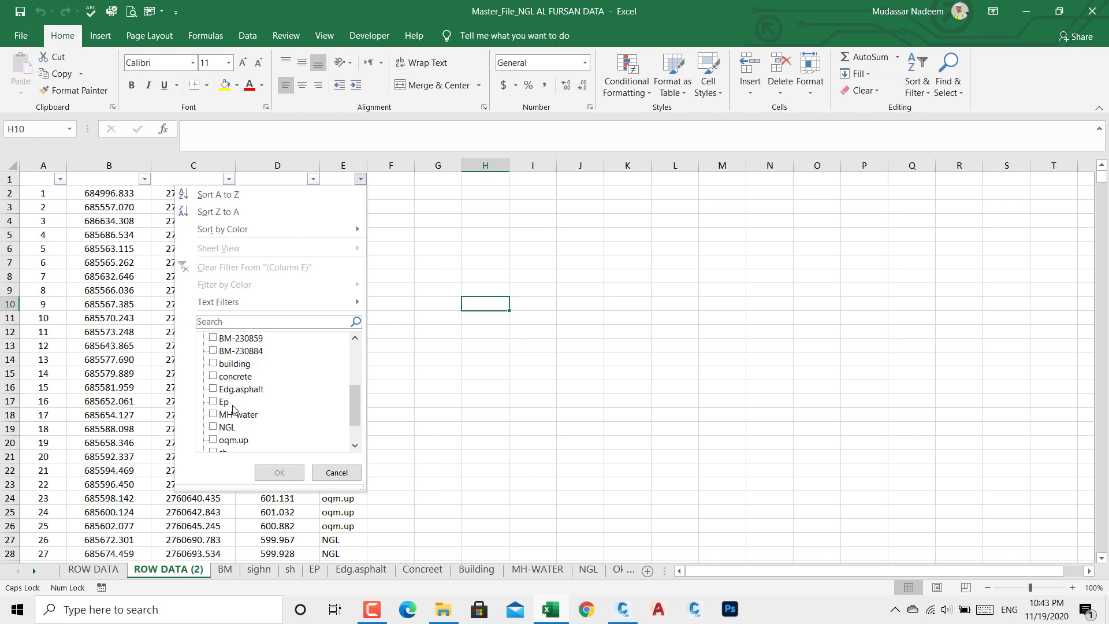
pyautogui.click(212, 428)
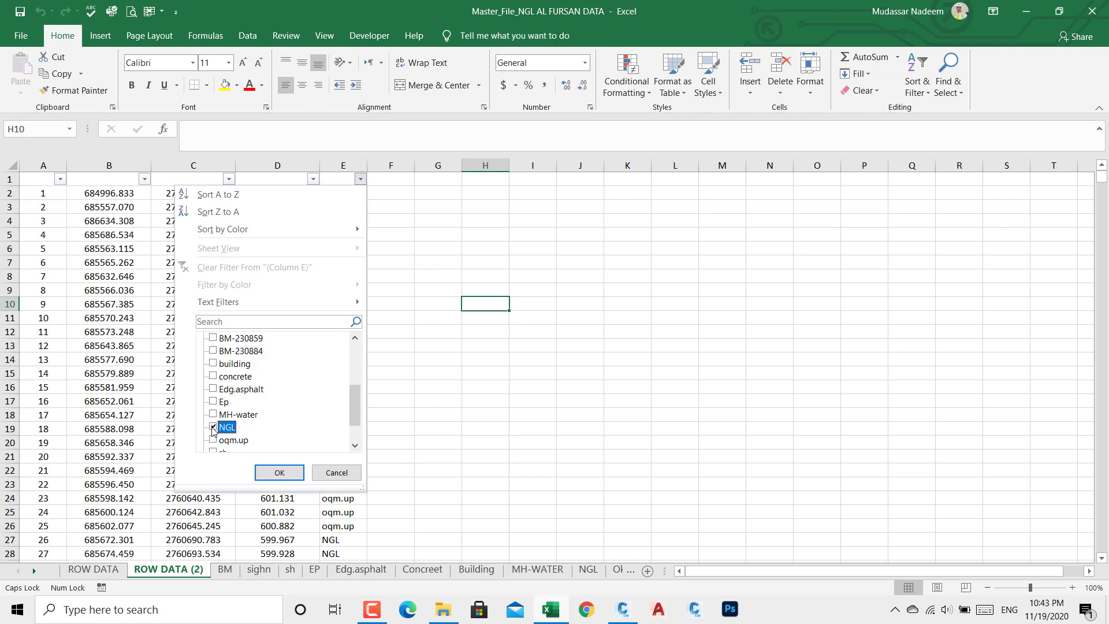
pyautogui.click(280, 472)
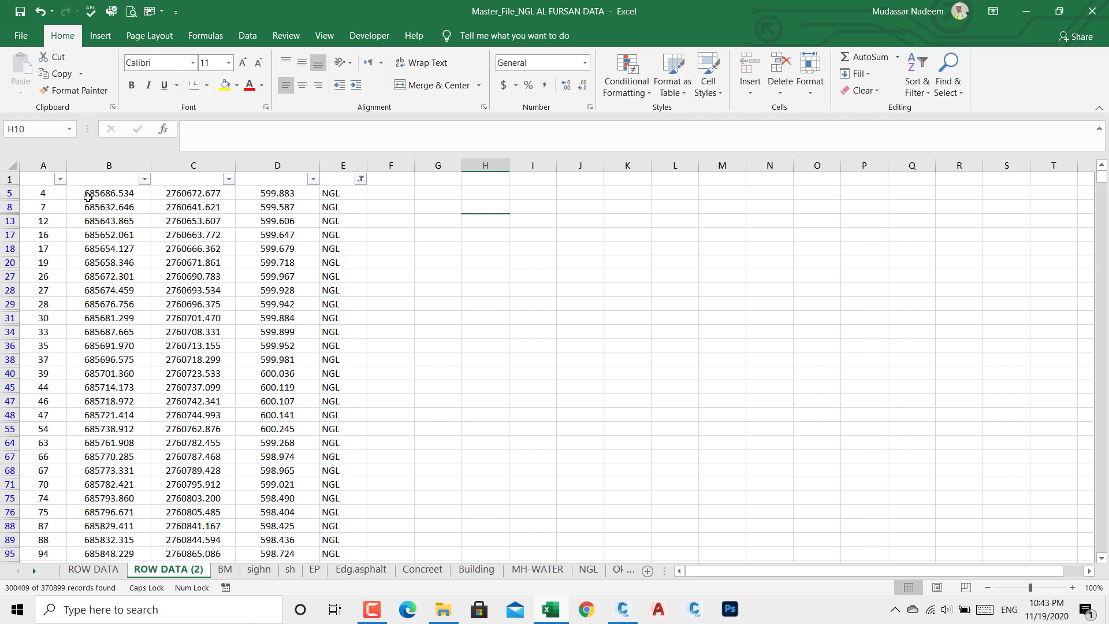
# Check how far the filtered NGL point numbers extend down column A, and return to the first filtered row.
pyautogui.click(55, 193)
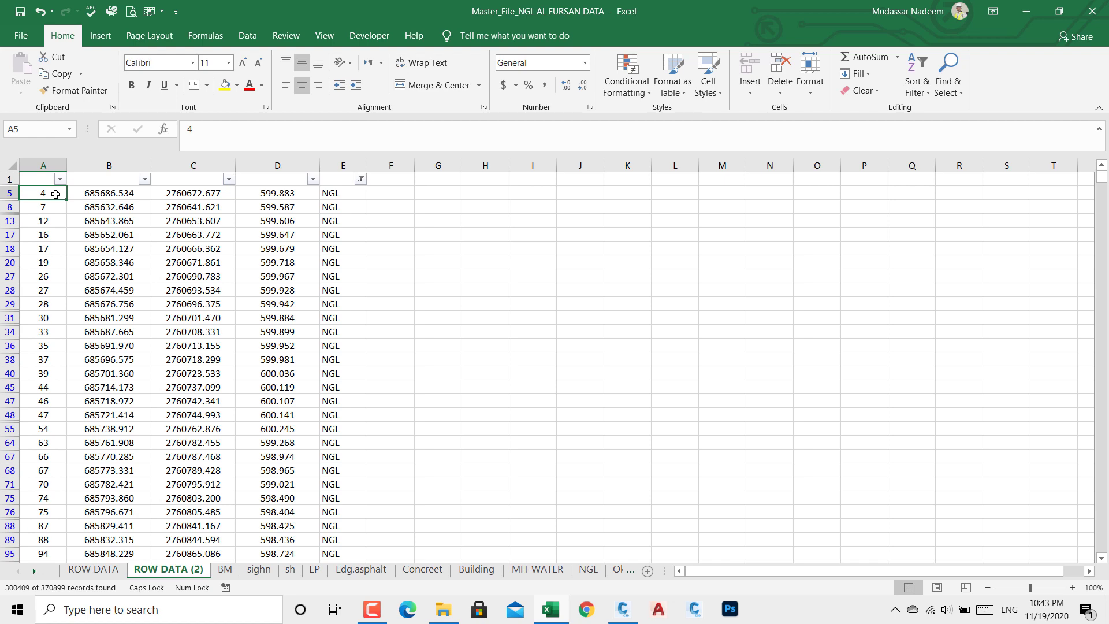
pyautogui.hotkey('ctrl', 'shift', 'Down')
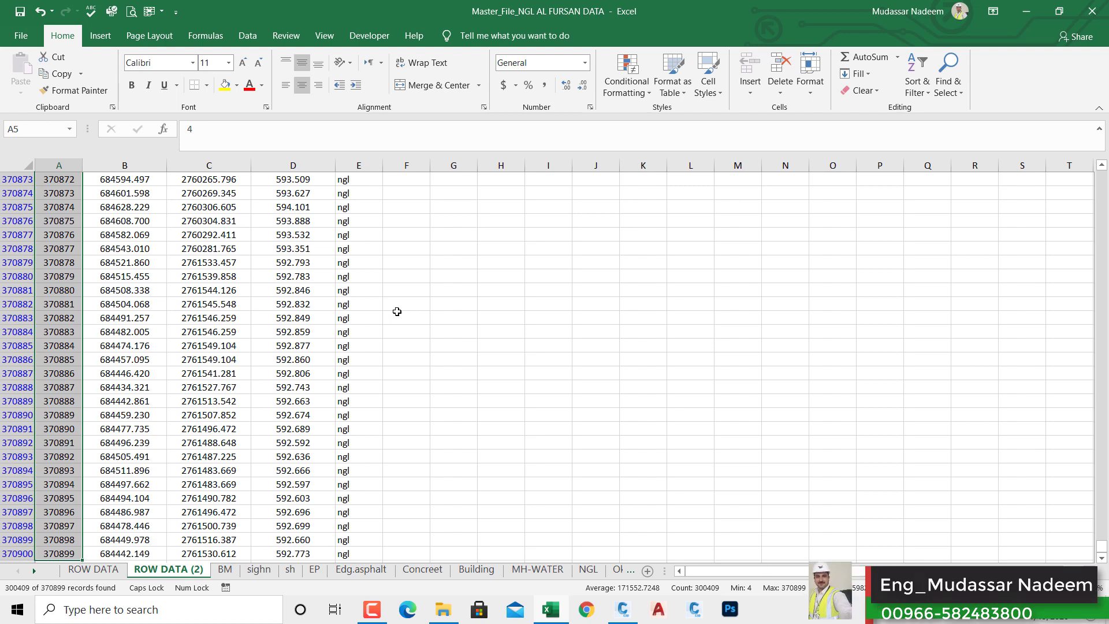
pyautogui.click(300, 473)
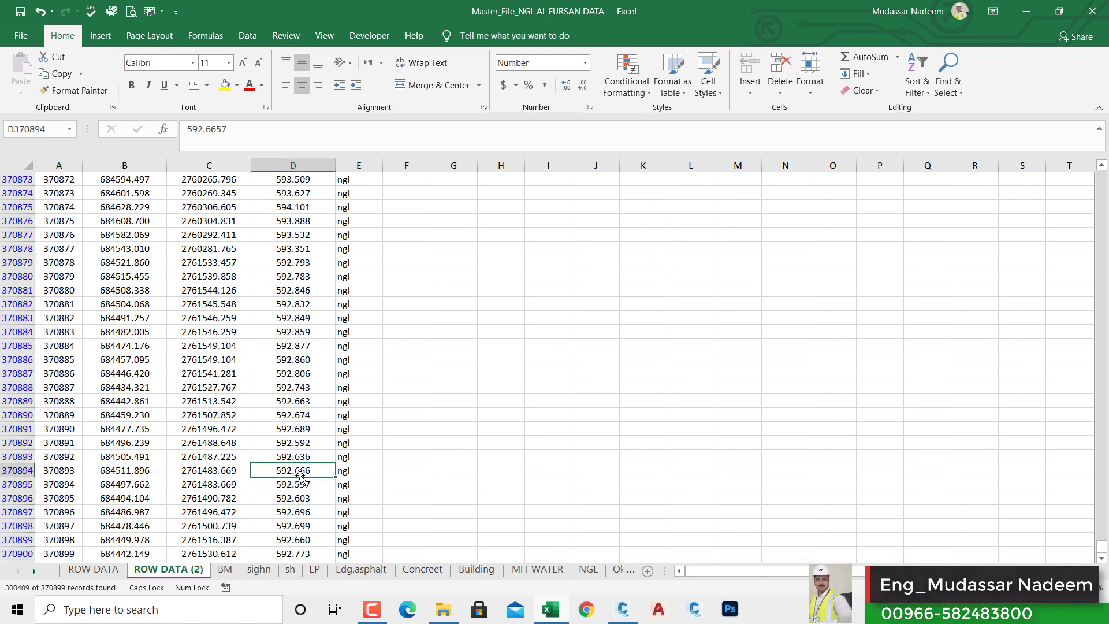
pyautogui.hotkey('ctrl', 'Up')
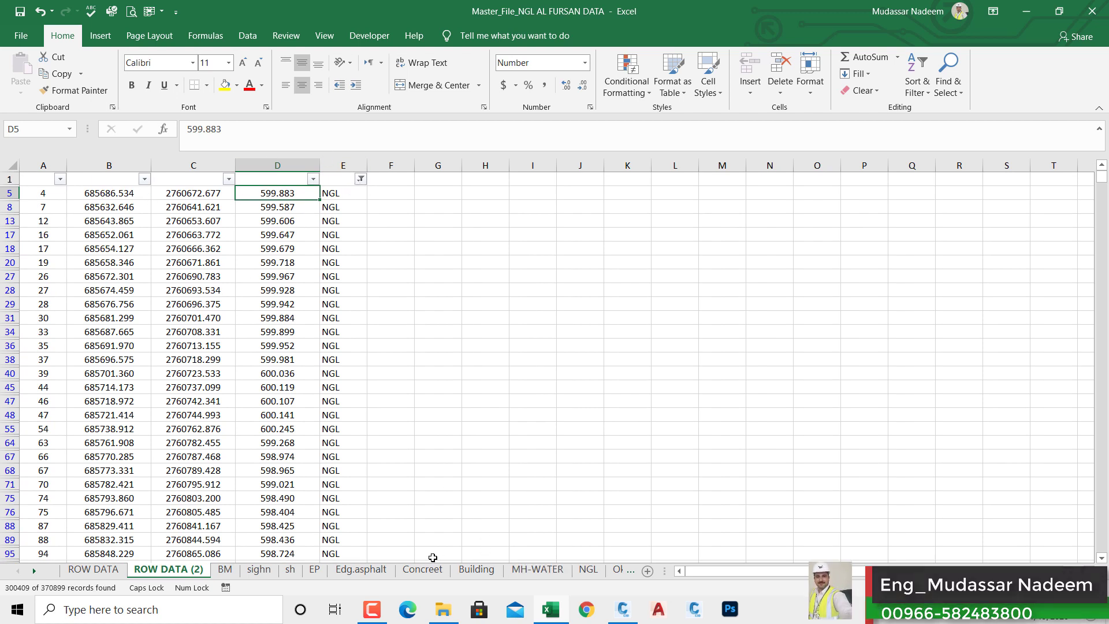
# Open the workbook's NGL sheet, return to its first row and select empty cell F1 beside the point data.
pyautogui.click(588, 569)
pyautogui.scroll(15, 207, 277)
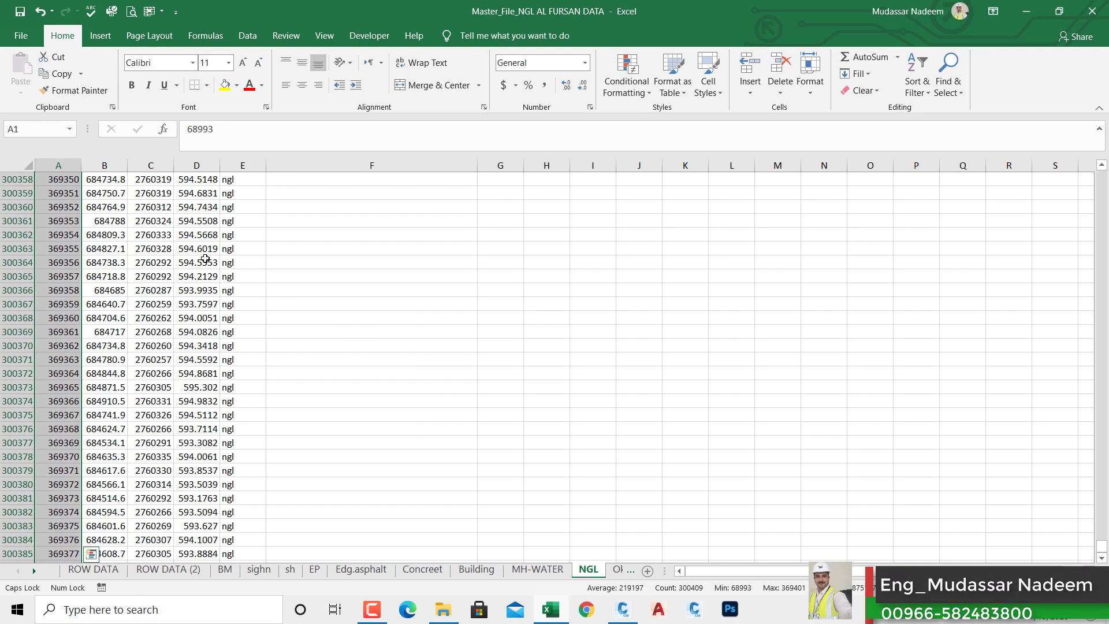
pyautogui.scroll(20, 208, 277)
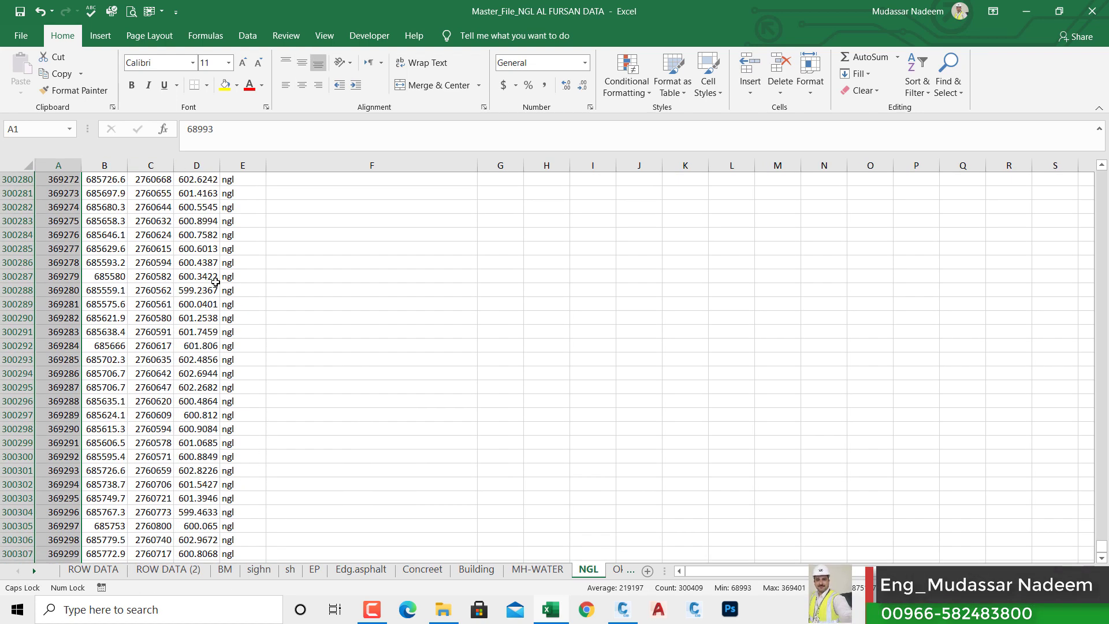
pyautogui.scroll(18, 220, 285)
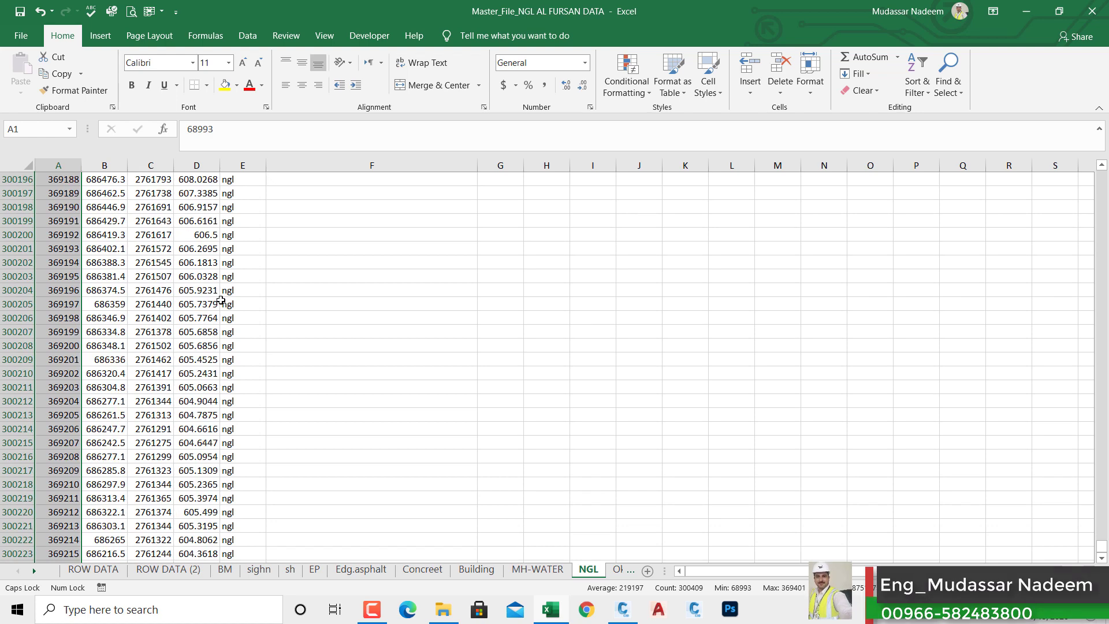
pyautogui.click(227, 387)
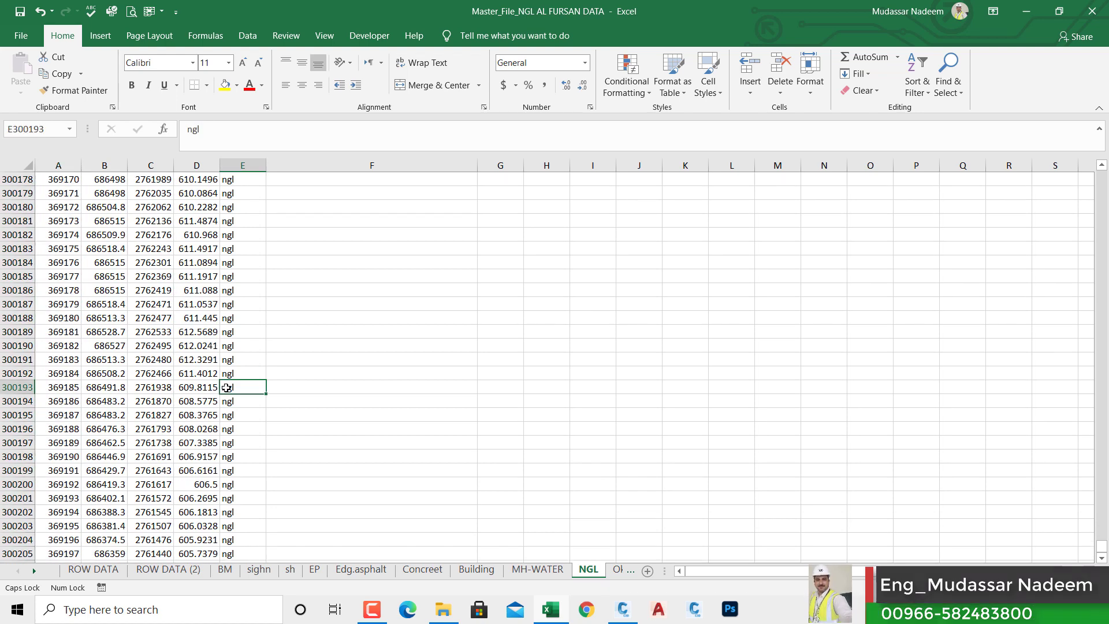
pyautogui.hotkey('ctrl', 'Up')
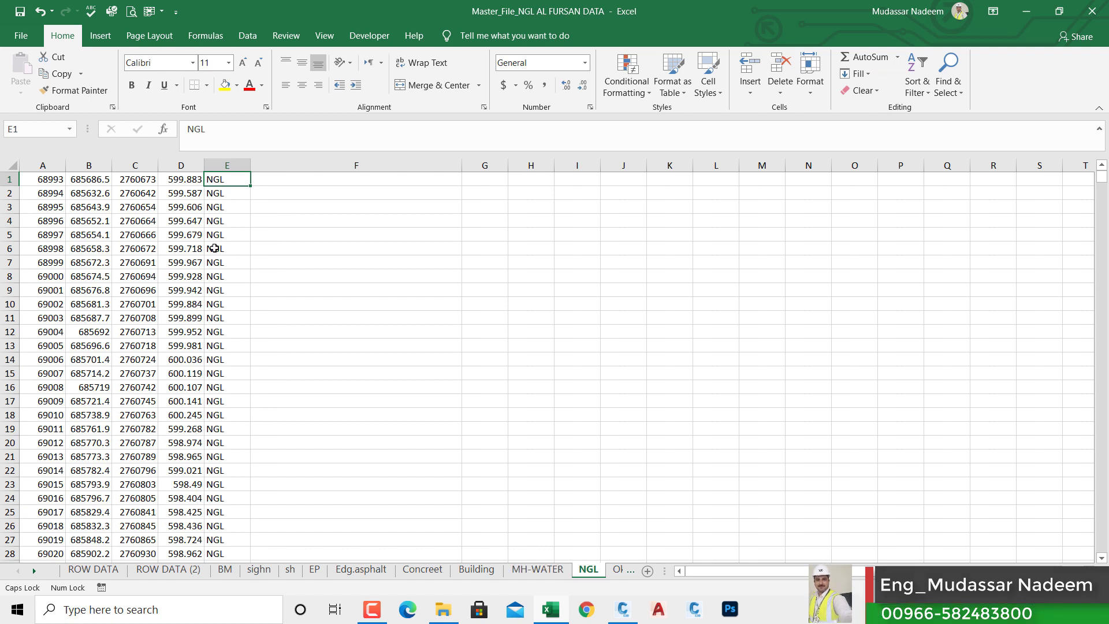
pyautogui.click(317, 180)
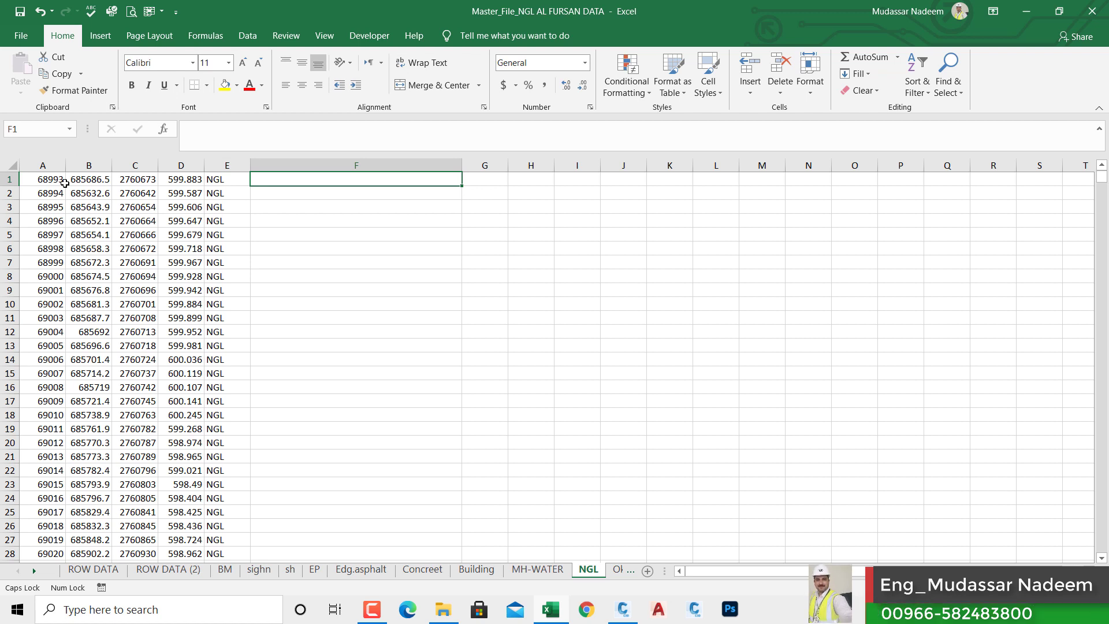
# Open the "first north" file from the desktop's civil > SDAKAT > 19-11-20 folder, view its column order and close it.
pyautogui.click(1034, 10)
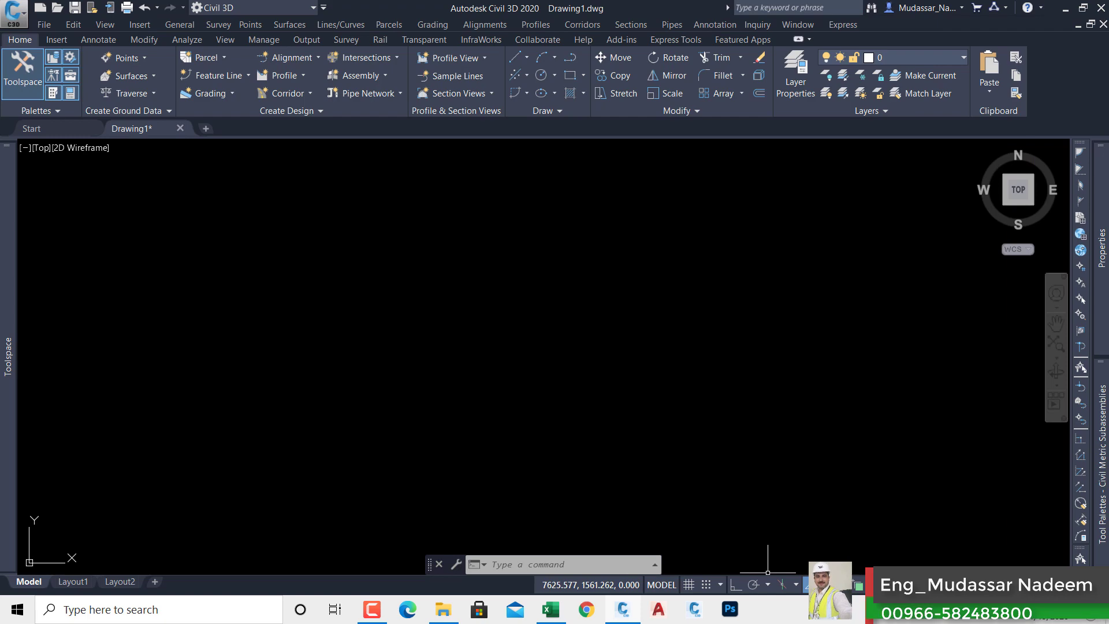
pyautogui.click(1066, 13)
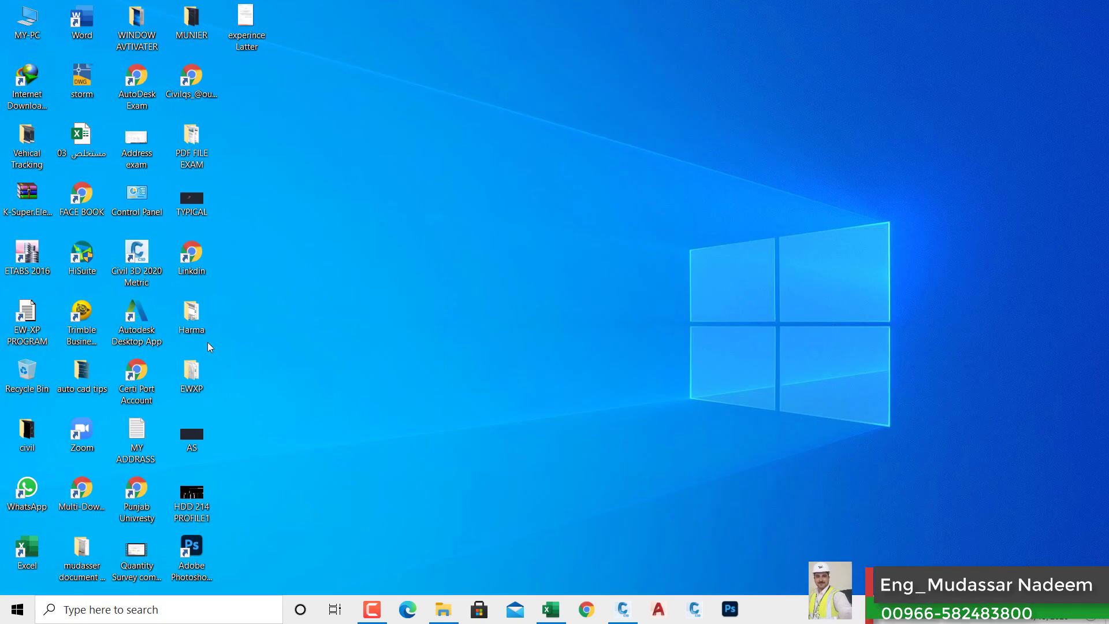
pyautogui.click(445, 610)
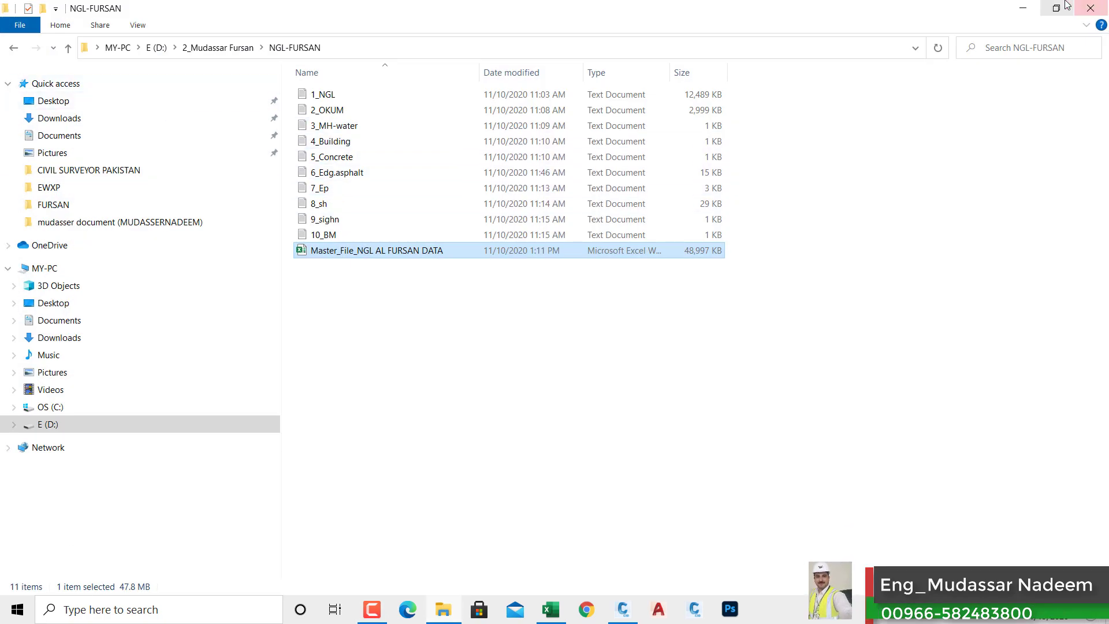
pyautogui.click(1023, 8)
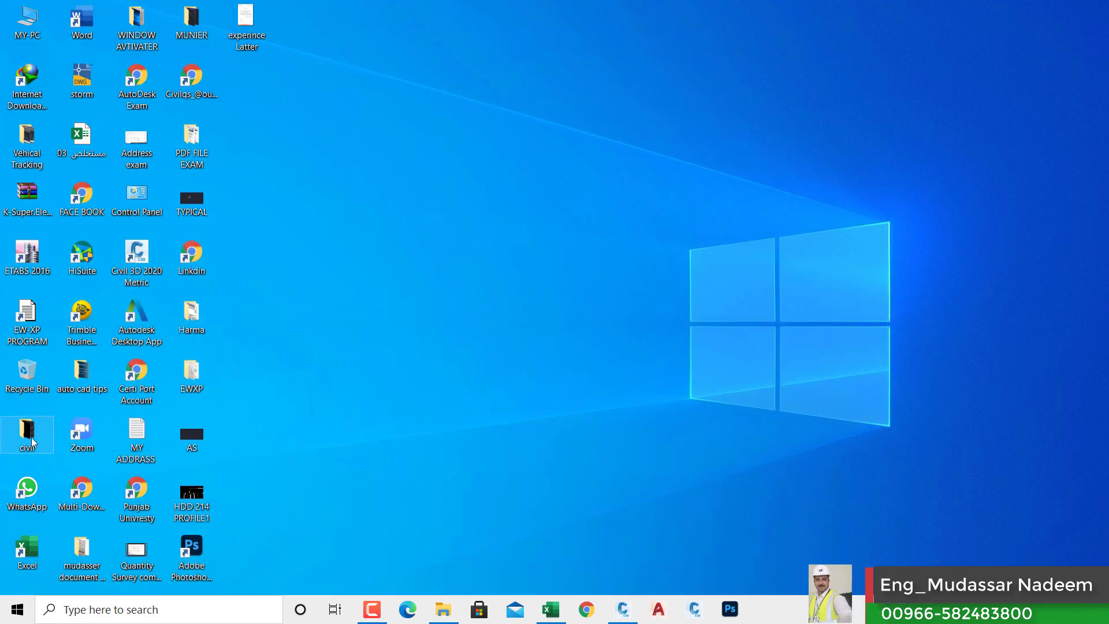
pyautogui.doubleClick(27, 433)
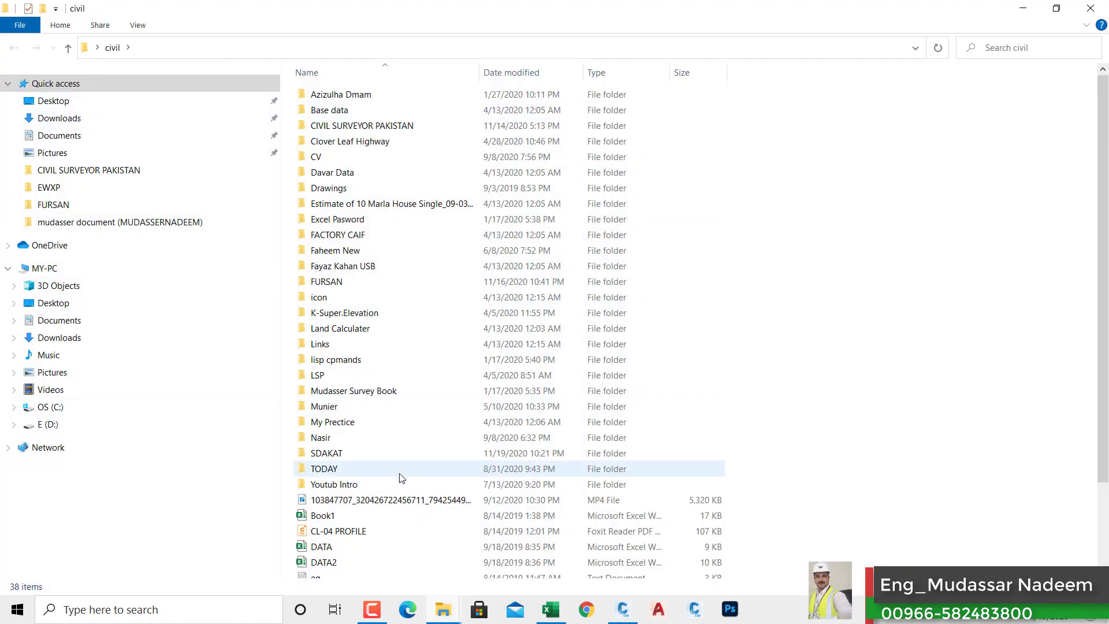
pyautogui.doubleClick(322, 453)
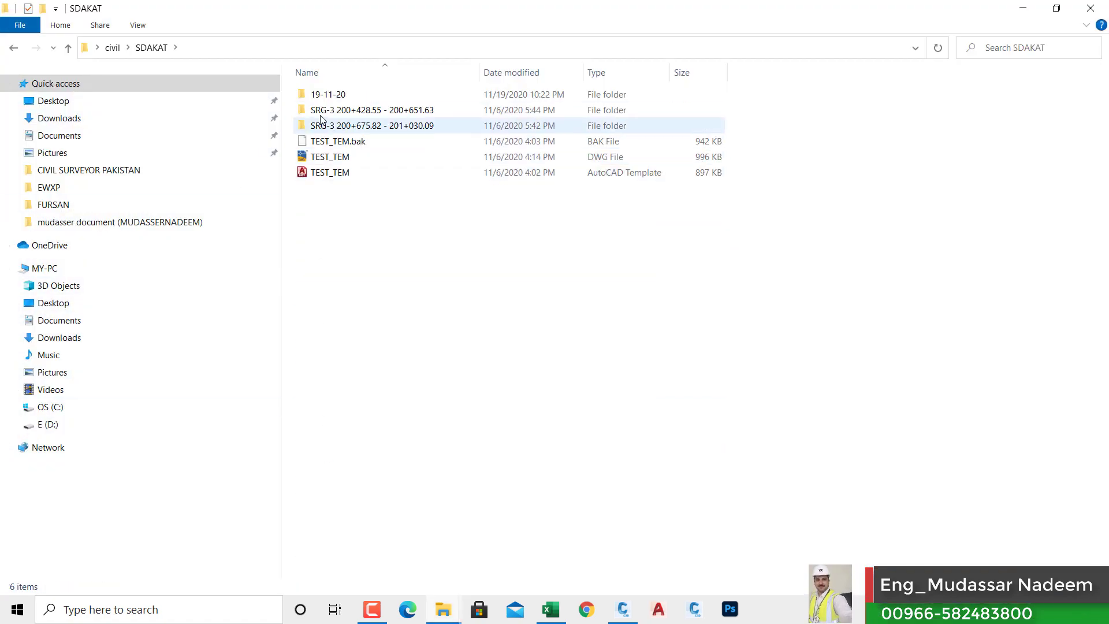
pyautogui.doubleClick(329, 95)
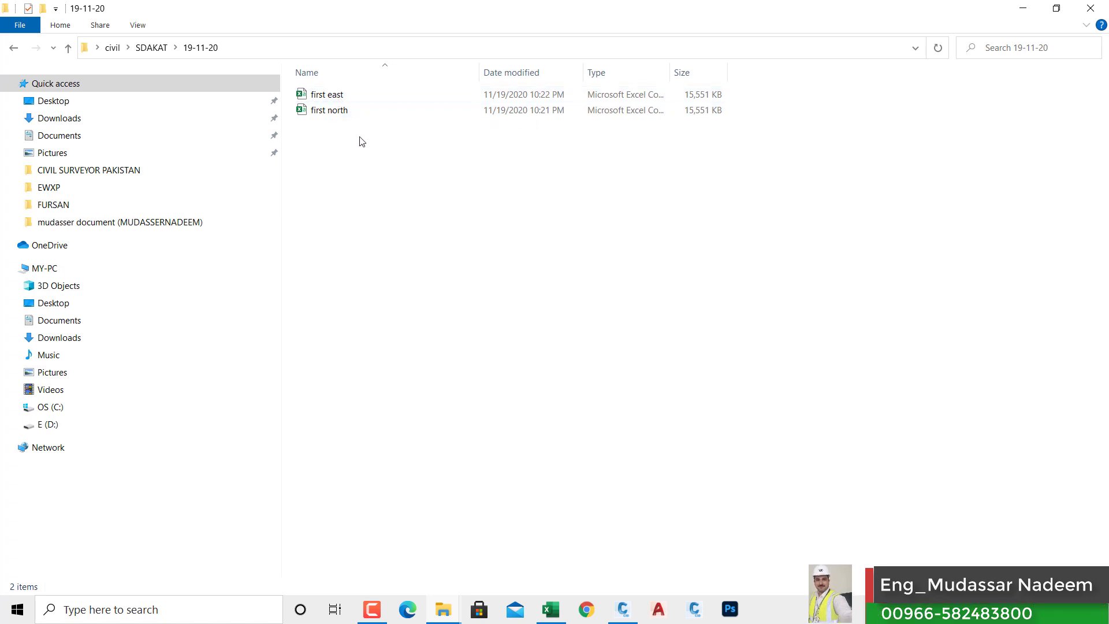
pyautogui.doubleClick(341, 112)
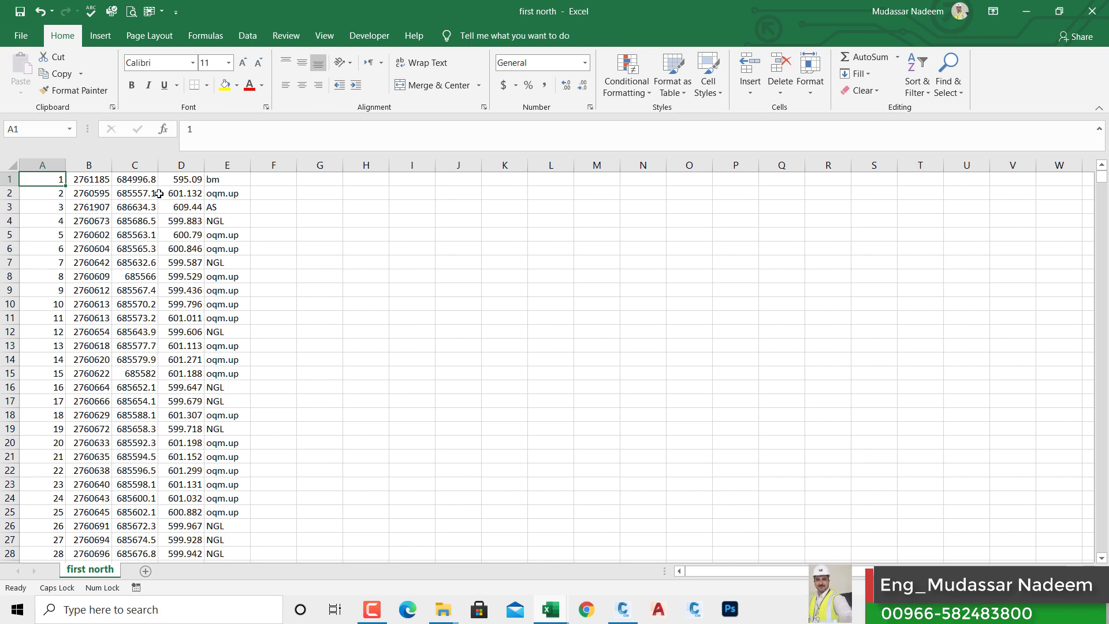
pyautogui.click(1092, 12)
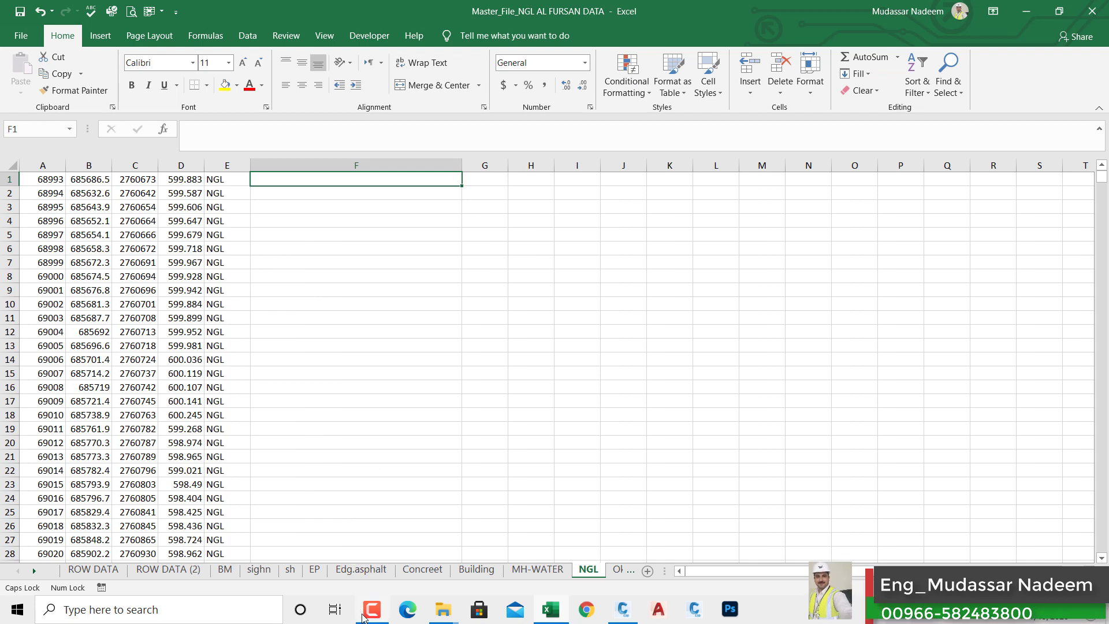
# Open the 1_NGL text file from the NGL-FURSAN folder in Notepad, examine its comma-separated point lines and minimize it.
pyautogui.click(434, 620)
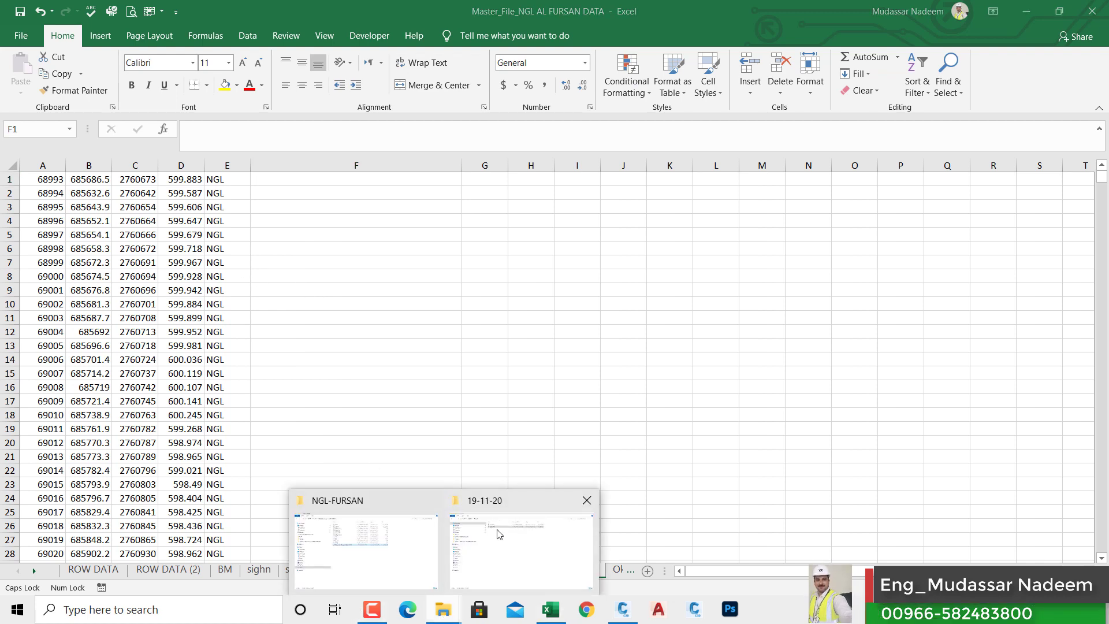
pyautogui.moveTo(498, 536)
pyautogui.click(413, 552)
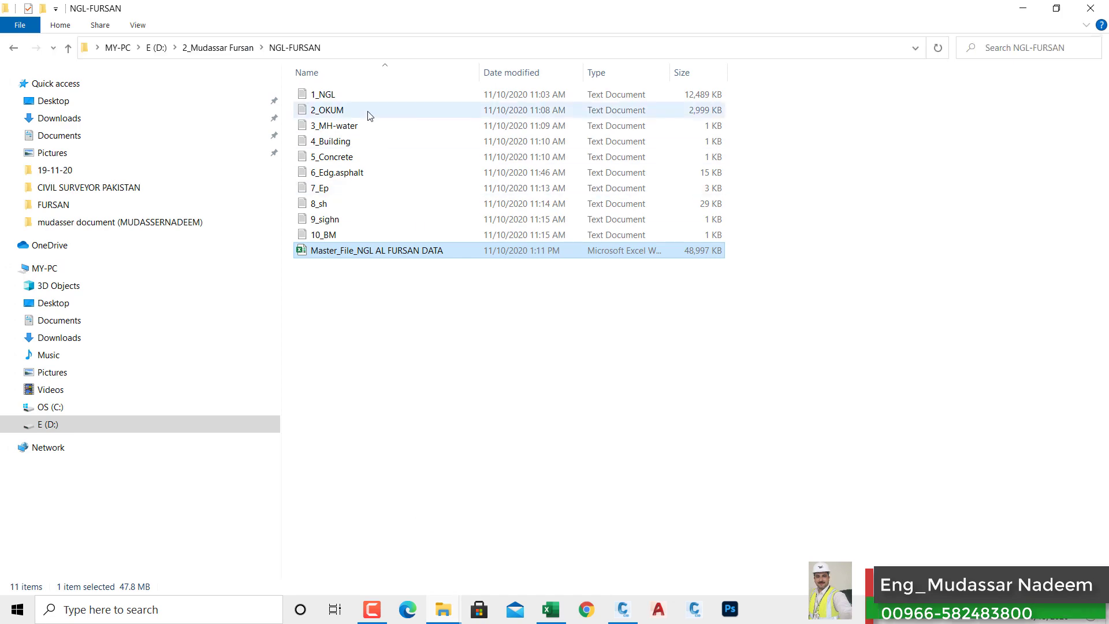
pyautogui.doubleClick(325, 97)
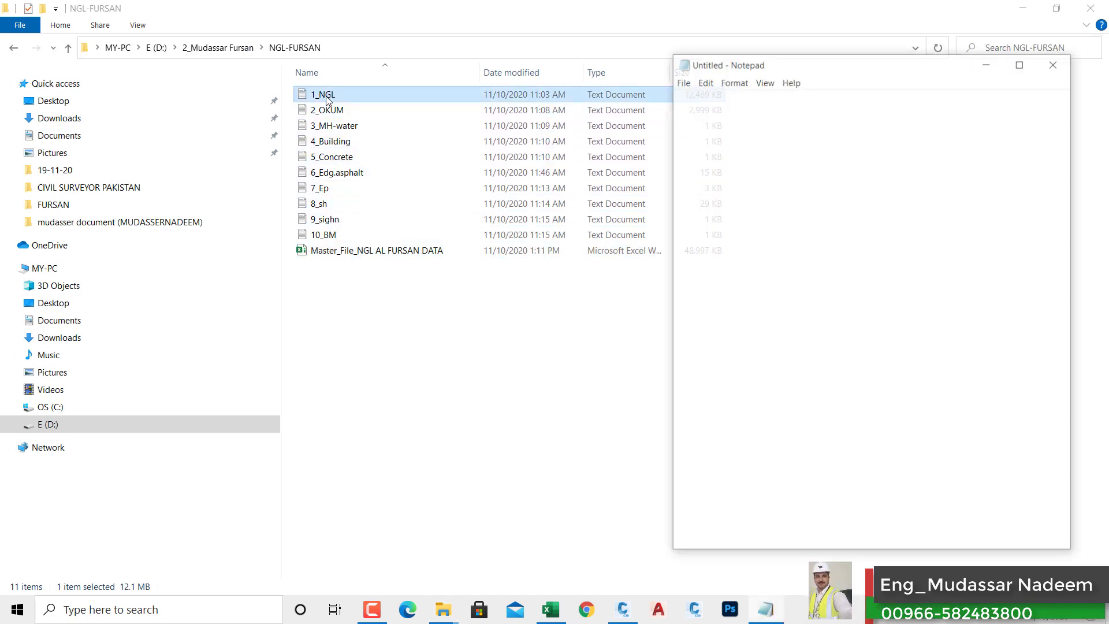
pyautogui.click(1021, 62)
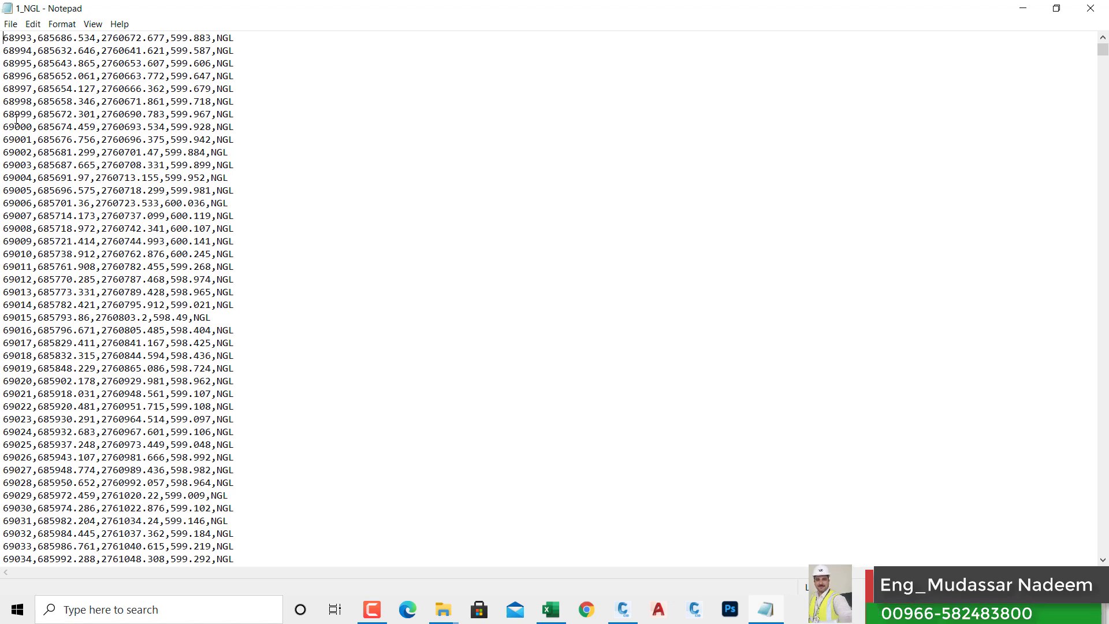
pyautogui.click(1023, 8)
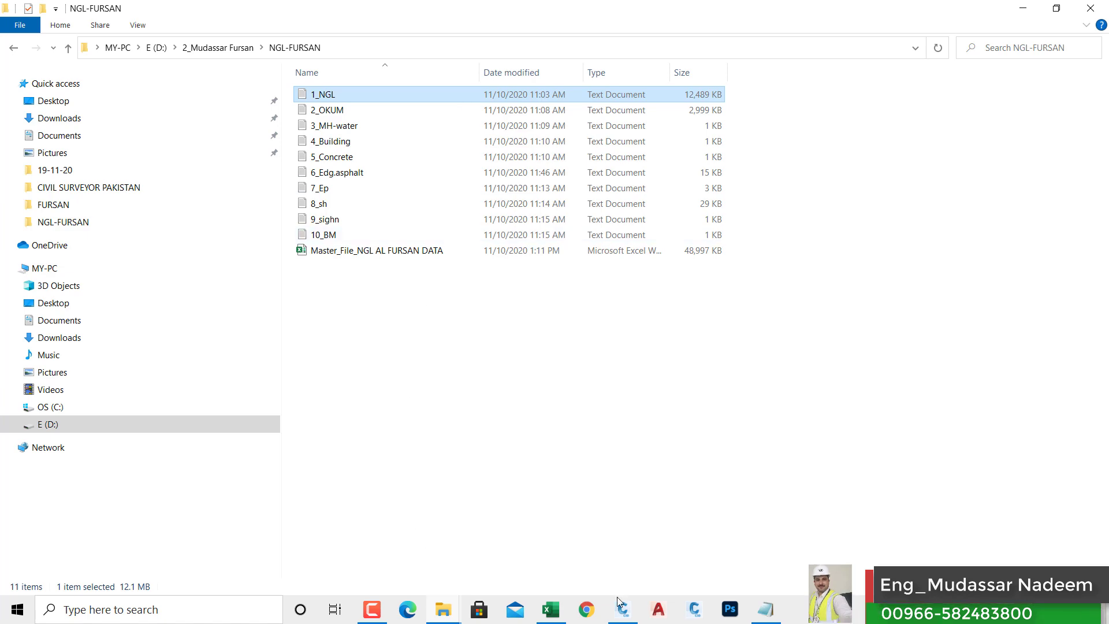
# In Excel, start a CONCATENATE formula in cell F1 of the NGL sheet joining A1, a comma and B1.
pyautogui.click(560, 606)
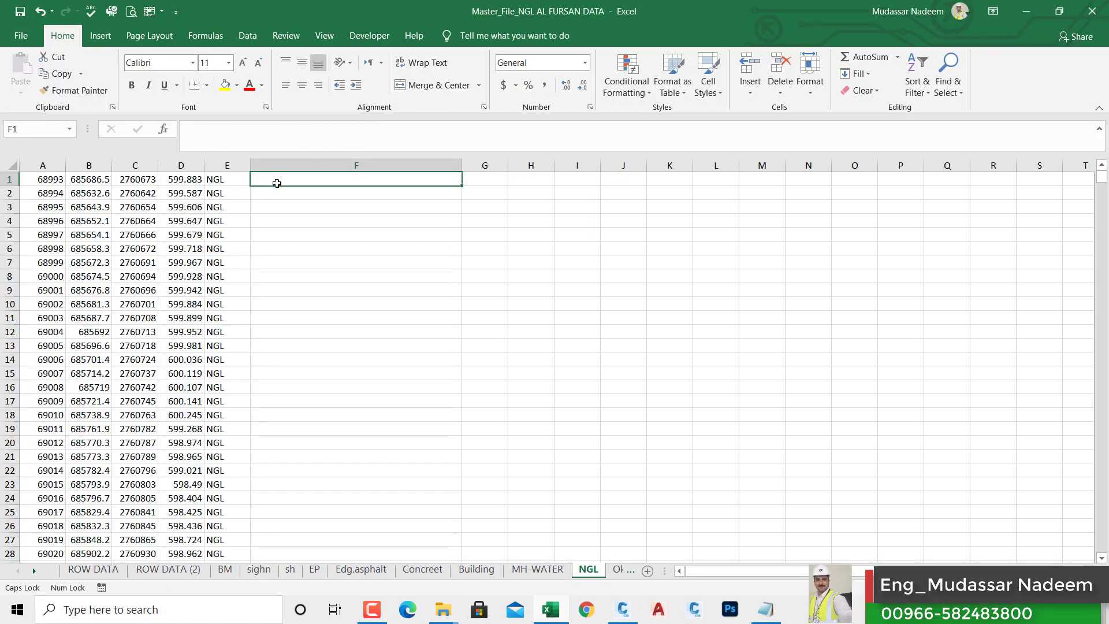
pyautogui.write('=')
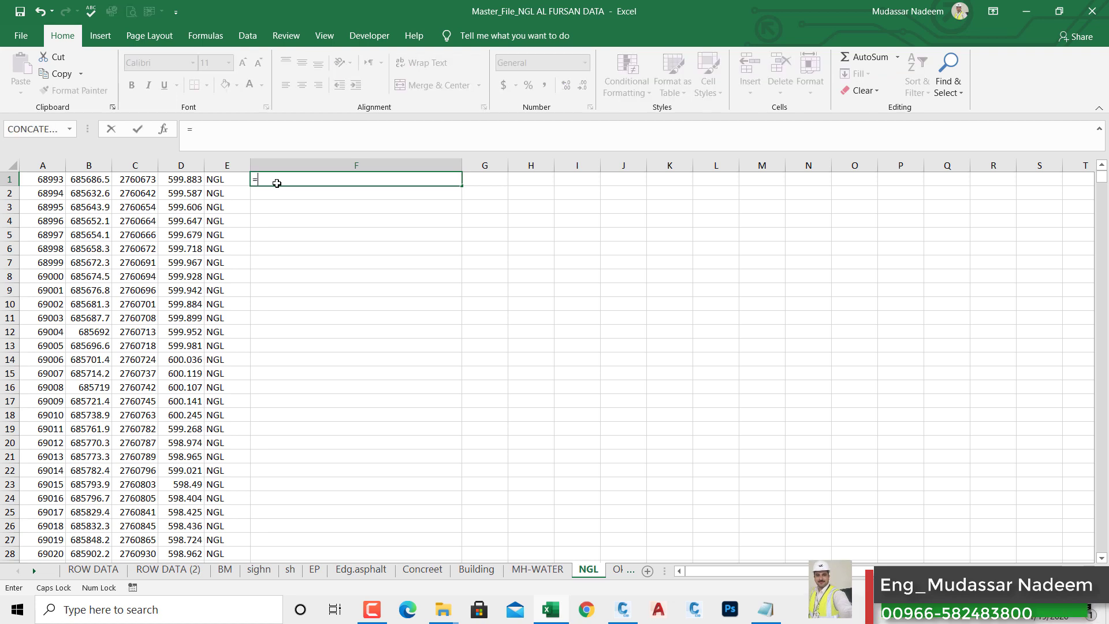
pyautogui.click(48, 130)
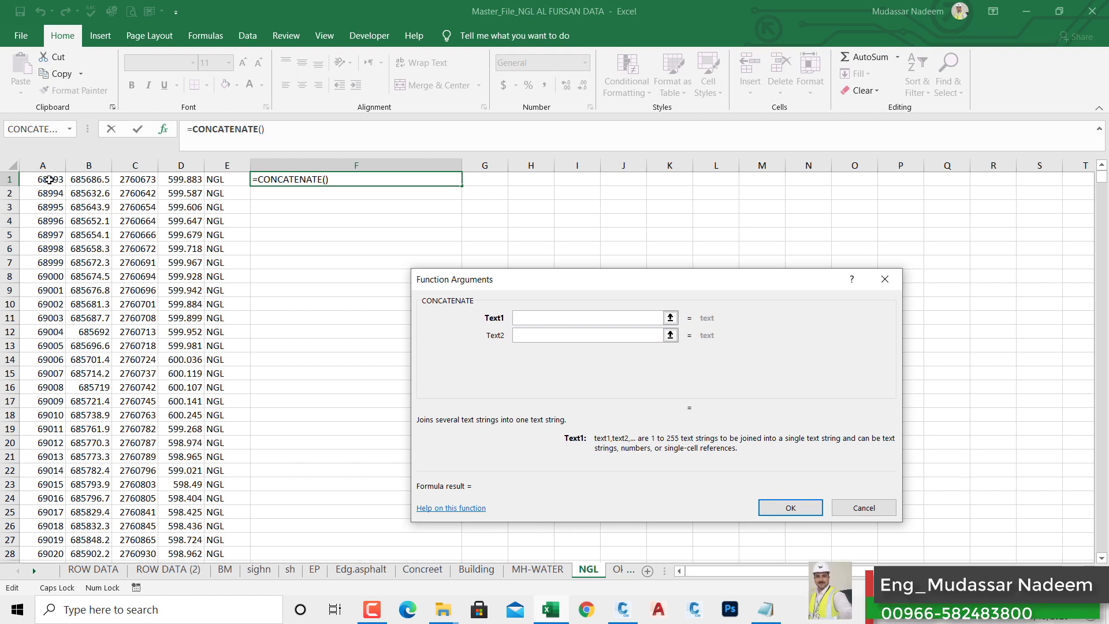
pyautogui.click(49, 179)
pyautogui.click(528, 333)
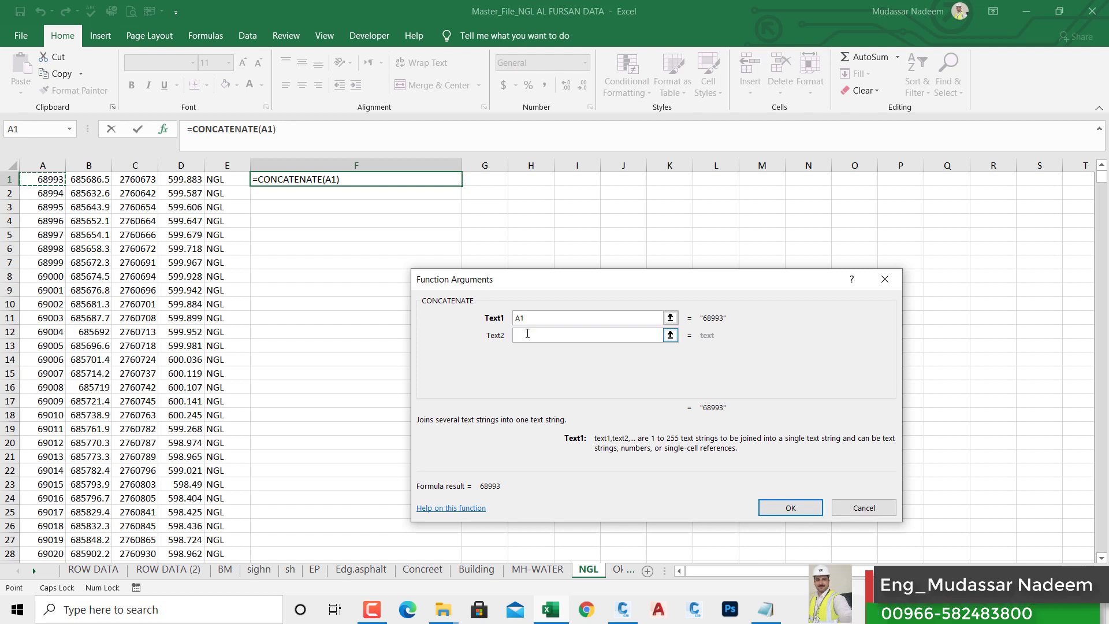
pyautogui.click(527, 333)
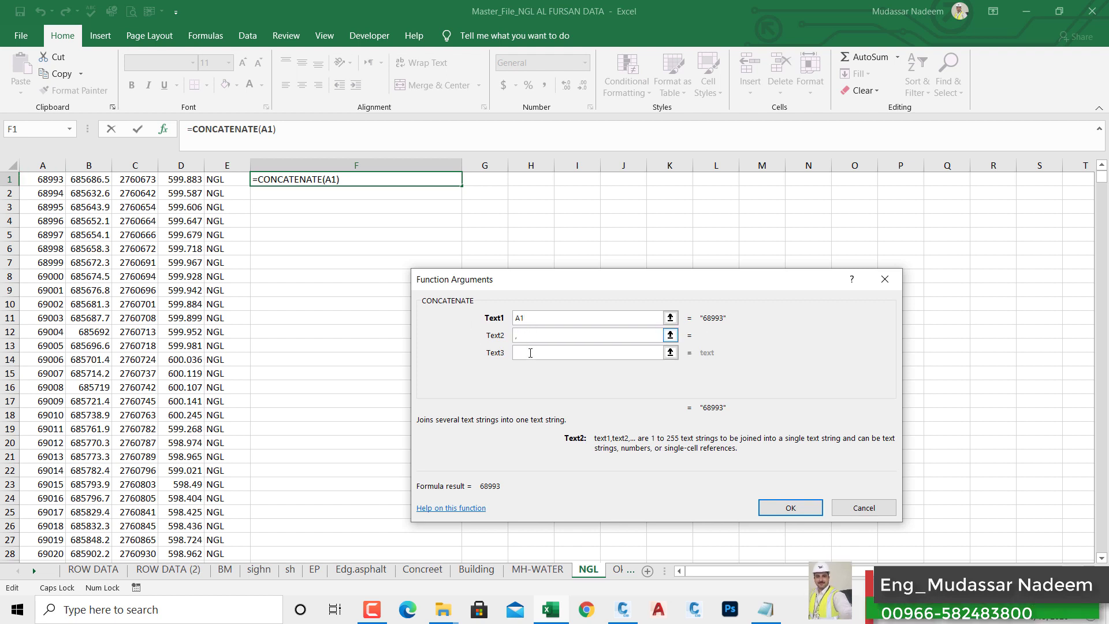
pyautogui.click(530, 353)
pyautogui.click(88, 178)
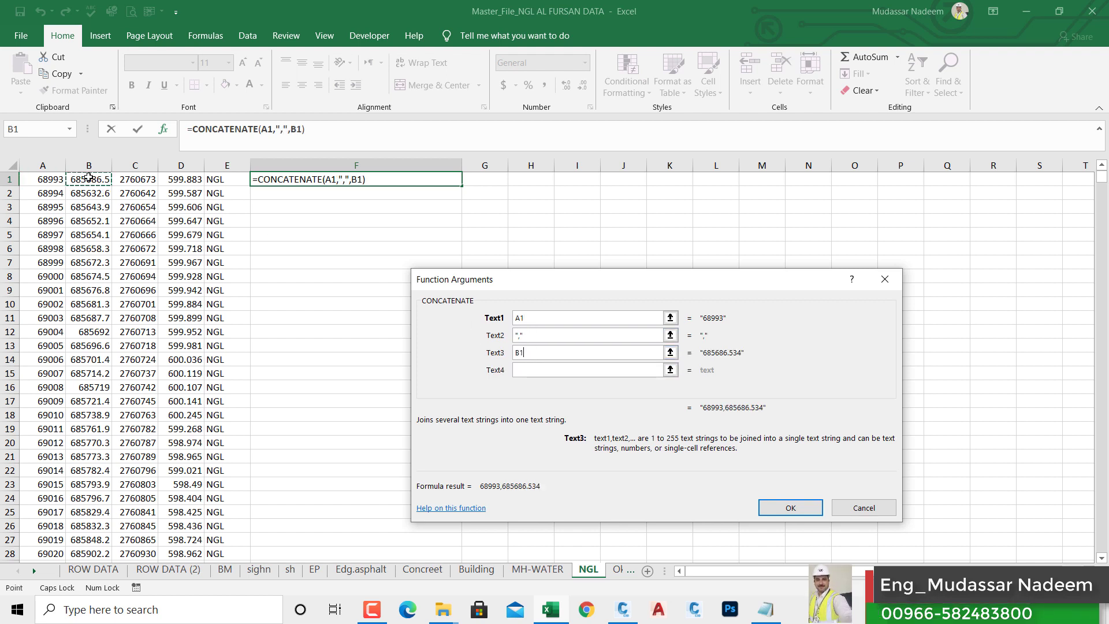
# Extend the CONCATENATE formula with a comma as Text4 and cell C1 as Text5.
pyautogui.click(535, 370)
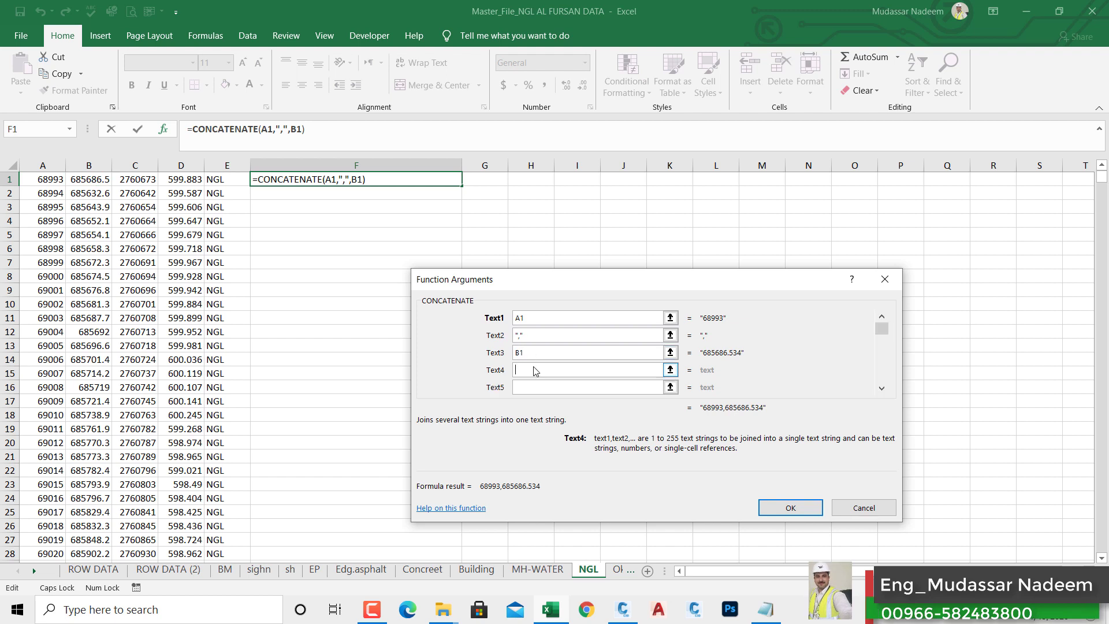
pyautogui.write('","')
pyautogui.press('Tab')
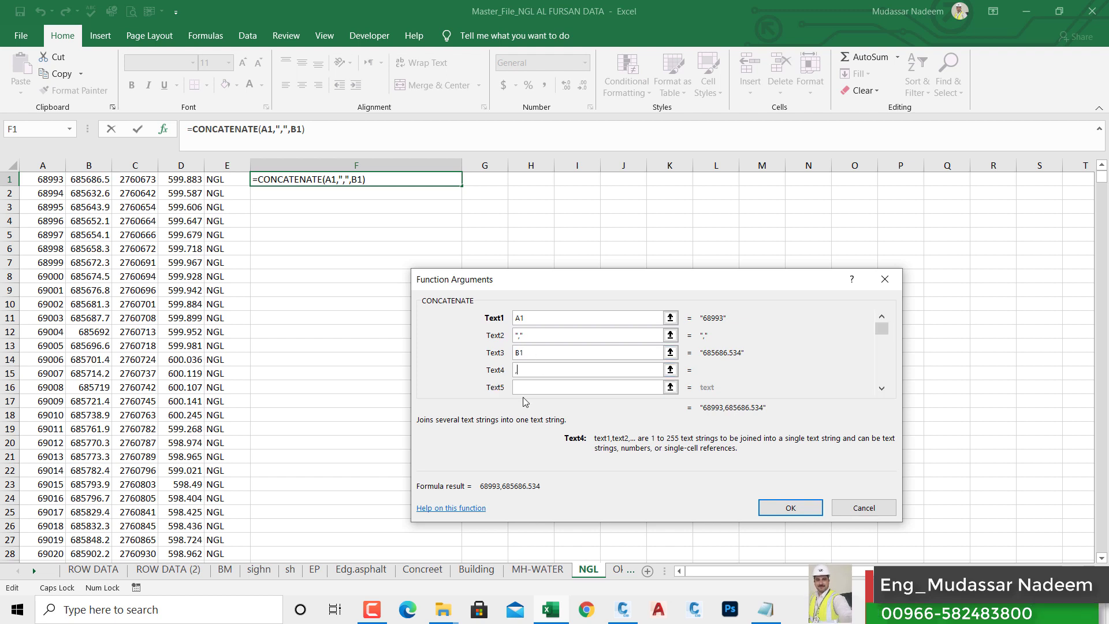
pyautogui.click(135, 179)
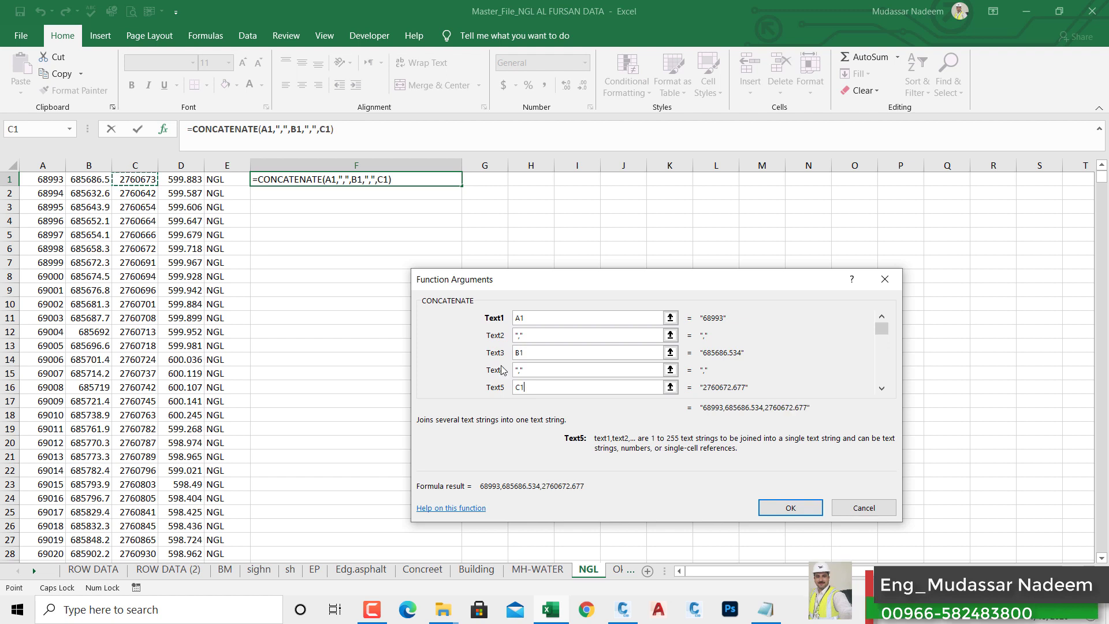
# Add a comma as Text6 and cell D1 as Text7 to the CONCATENATE arguments.
pyautogui.click(882, 389)
pyautogui.click(882, 389)
pyautogui.click(883, 389)
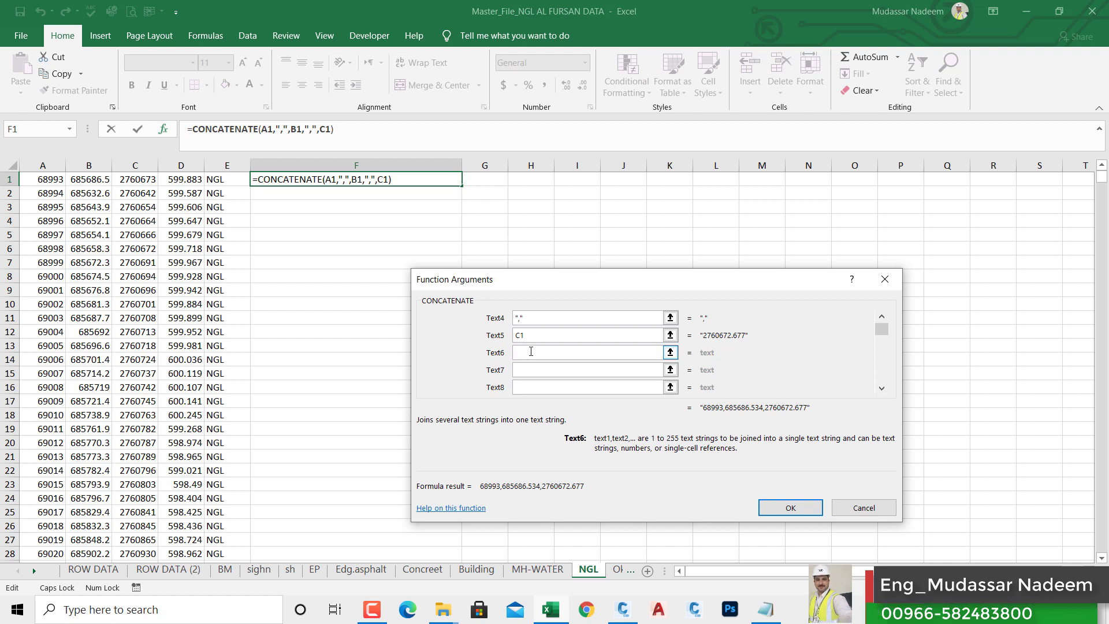
pyautogui.write('","')
pyautogui.press('Tab')
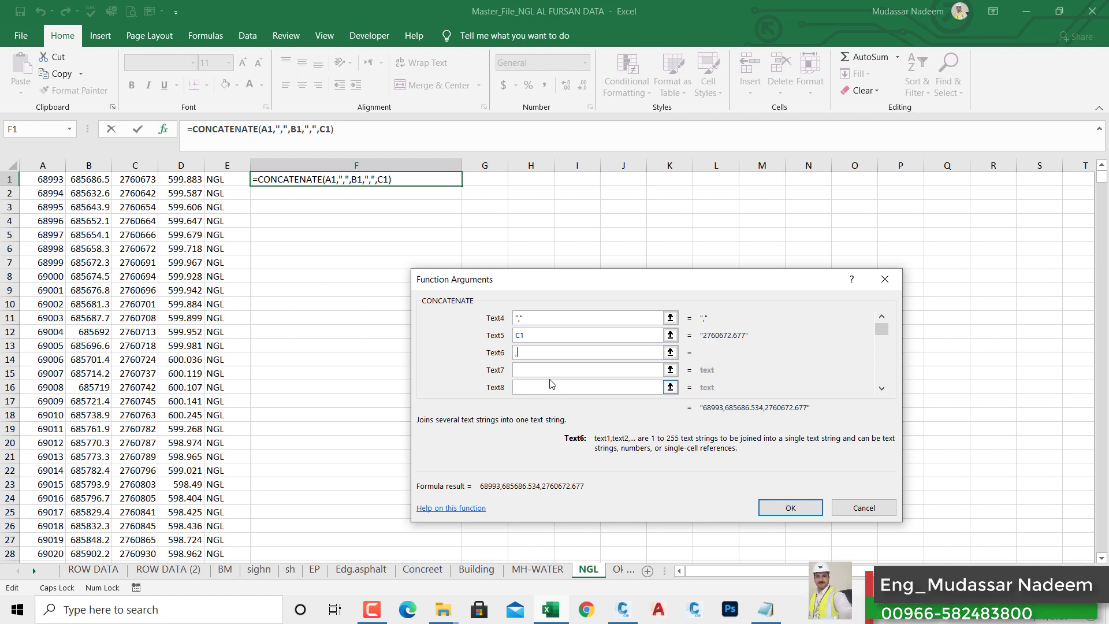
pyautogui.click(179, 180)
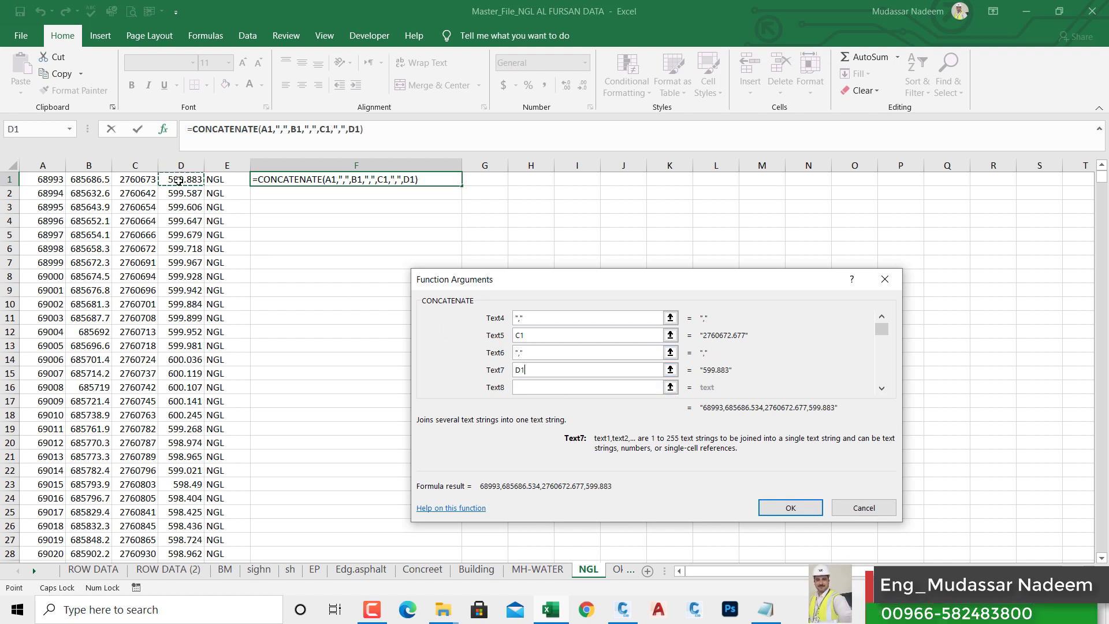
# Add a comma as Text8 and cell E1 as Text9, and complete the CONCATENATE formula in cell F1.
pyautogui.click(557, 387)
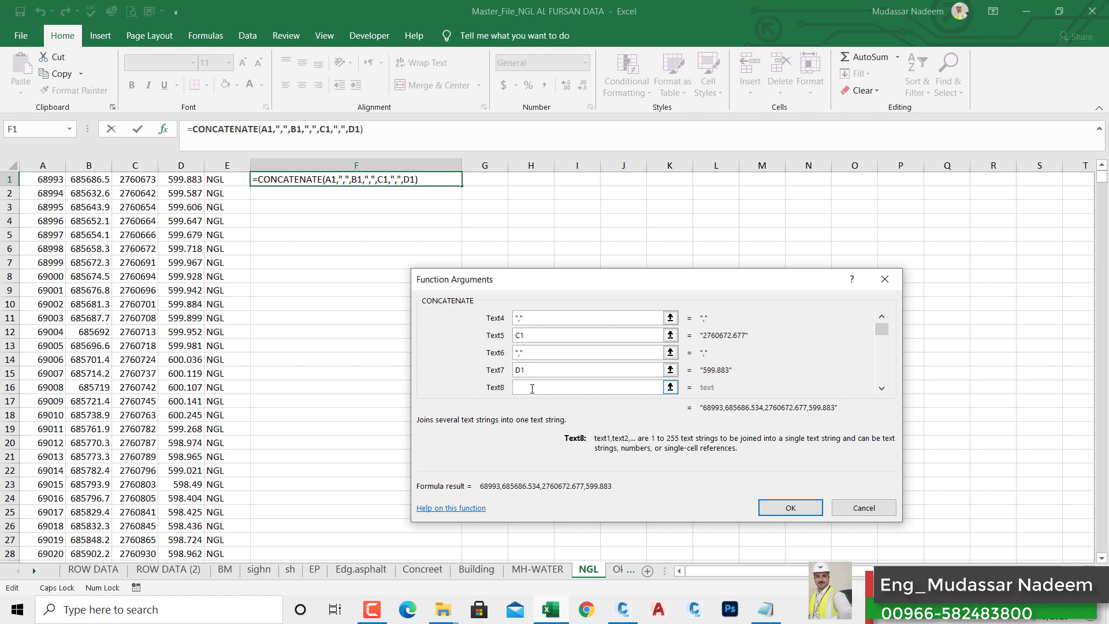
pyautogui.write('","')
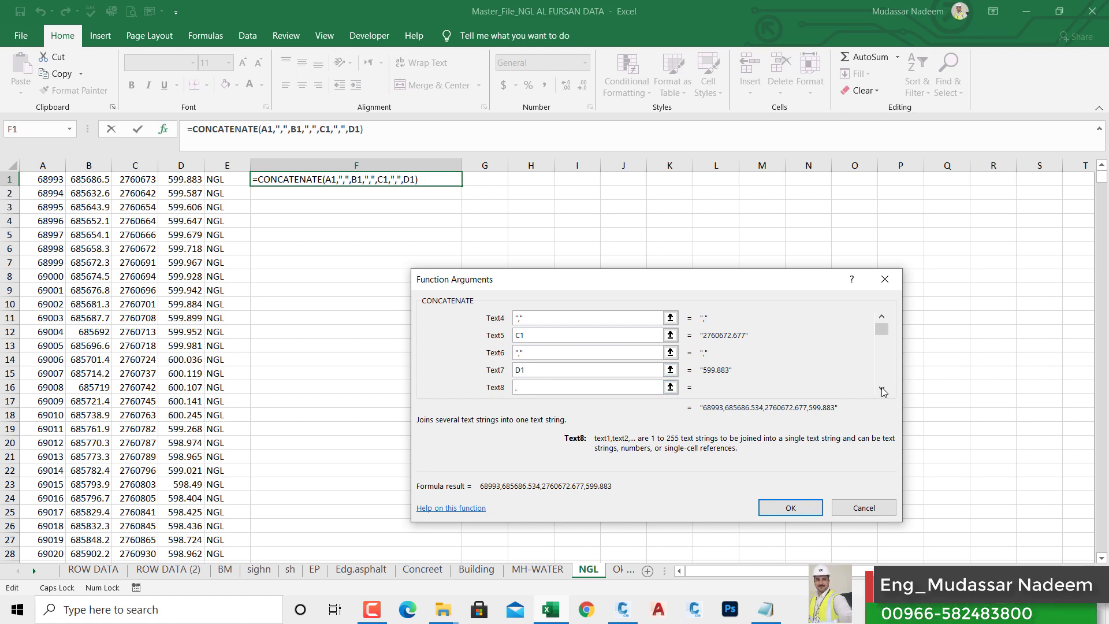
pyautogui.press('Tab')
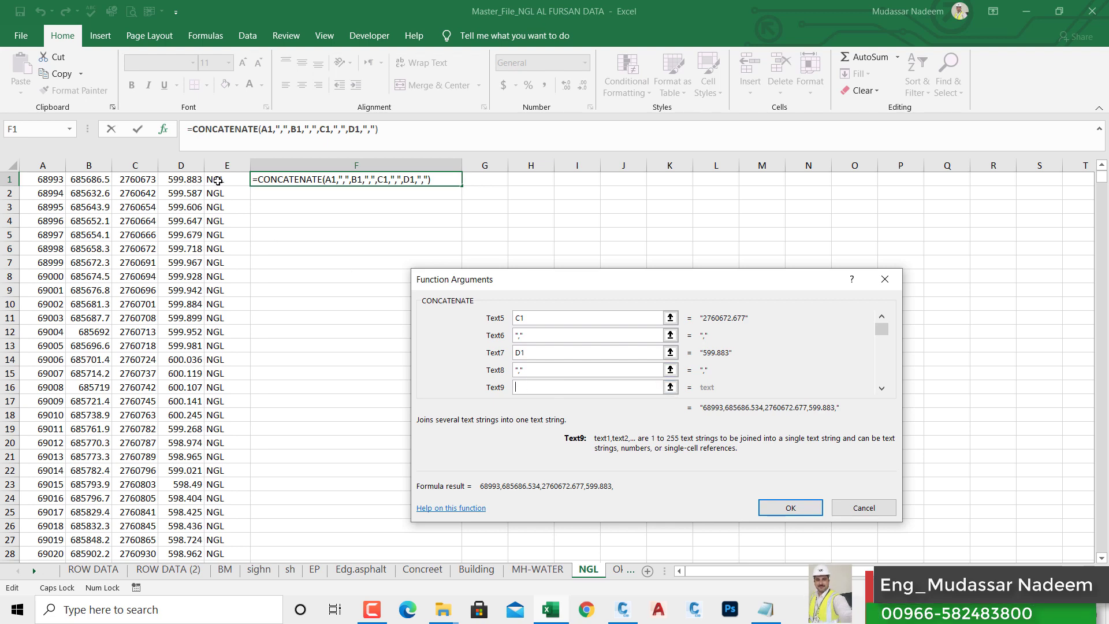
pyautogui.click(218, 181)
pyautogui.click(780, 510)
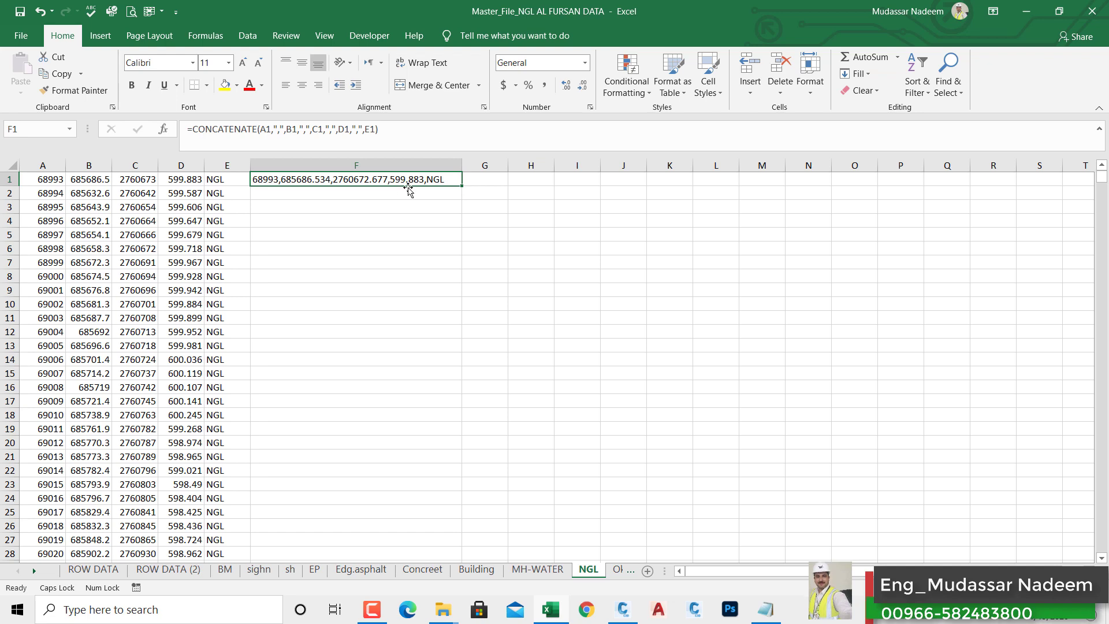
# Fill the CONCATENATE formula down column F for all point rows and copy the filled range.
pyautogui.doubleClick(463, 188)
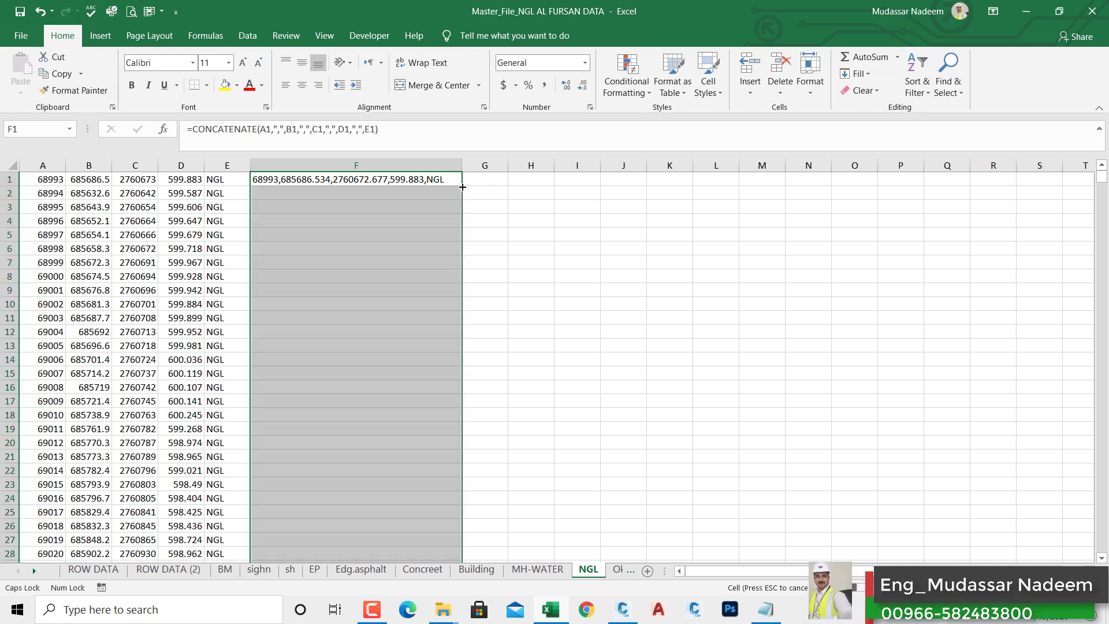
pyautogui.click(440, 168)
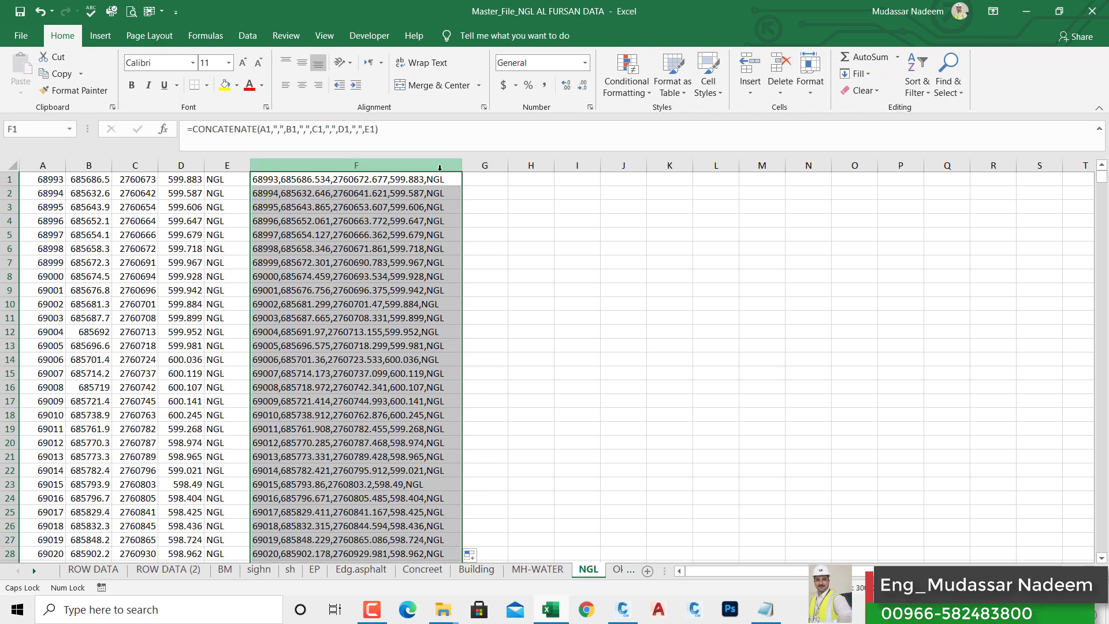
pyautogui.rightClick(440, 180)
pyautogui.click(473, 209)
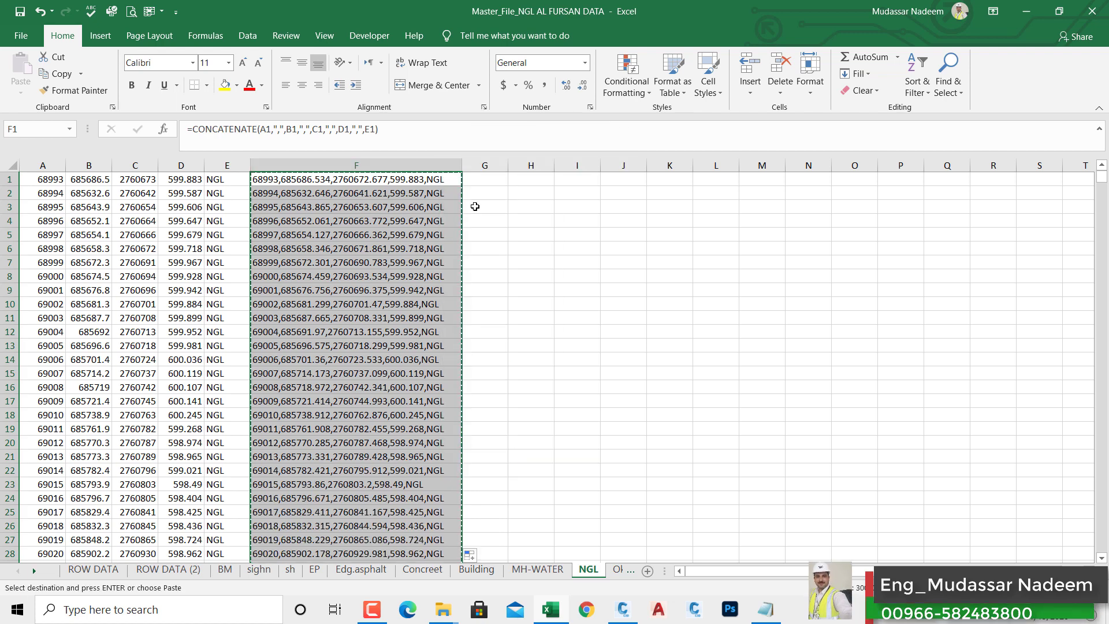
# In File Explorer, create a new text document in the NGL-FURSAN folder with its default name and open it in Notepad.
pyautogui.click(1026, 11)
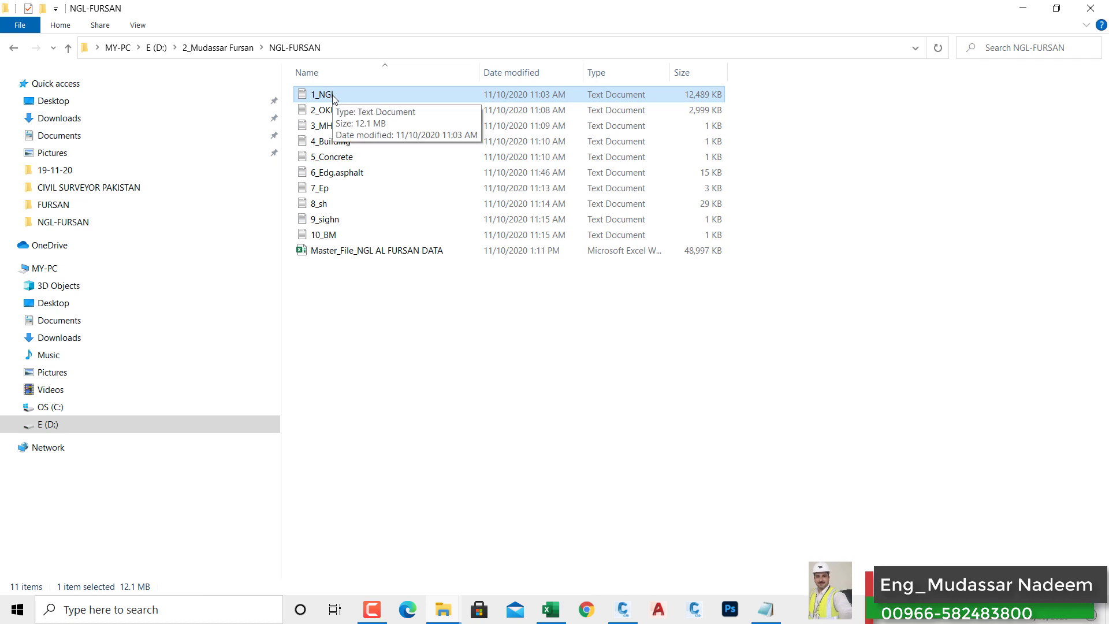
pyautogui.rightClick(359, 391)
pyautogui.moveTo(493, 363)
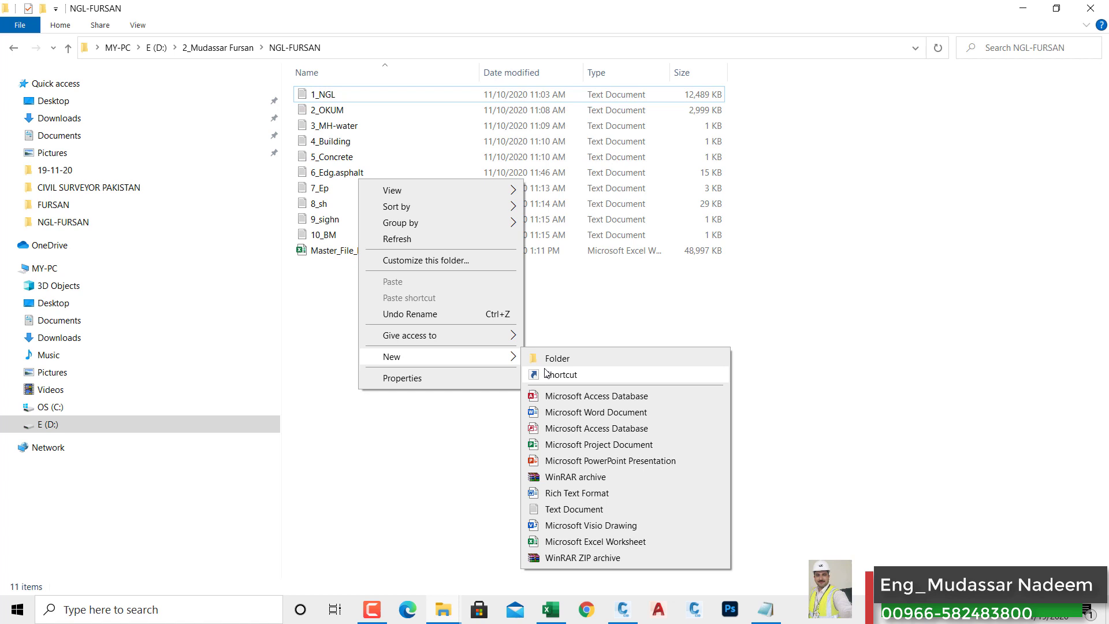
pyautogui.click(569, 509)
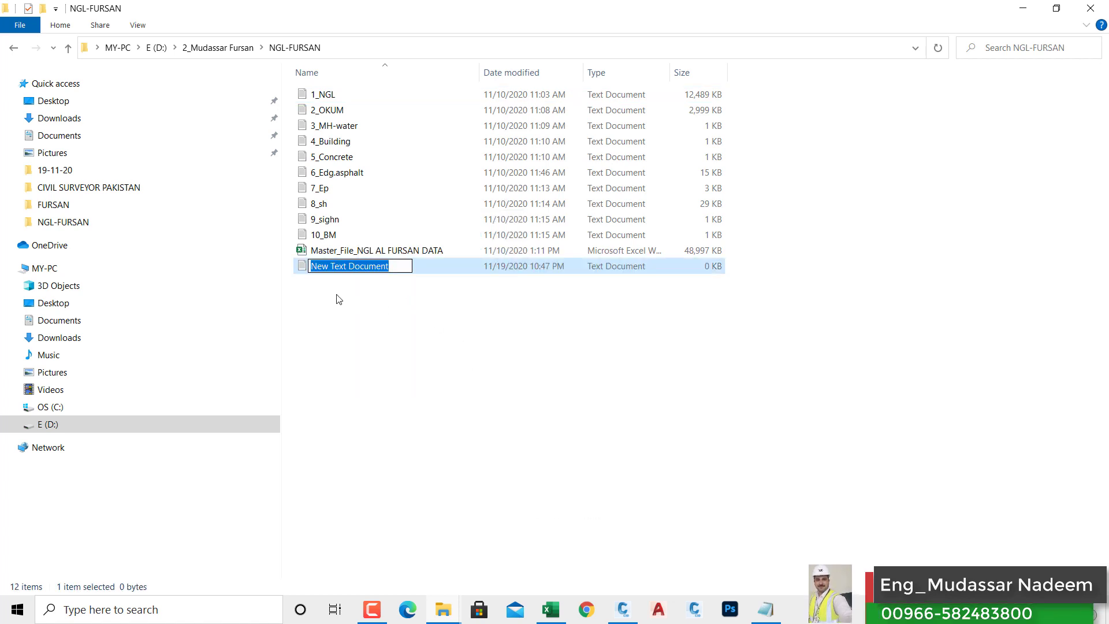
pyautogui.click(438, 321)
pyautogui.click(310, 271)
pyautogui.doubleClick(311, 268)
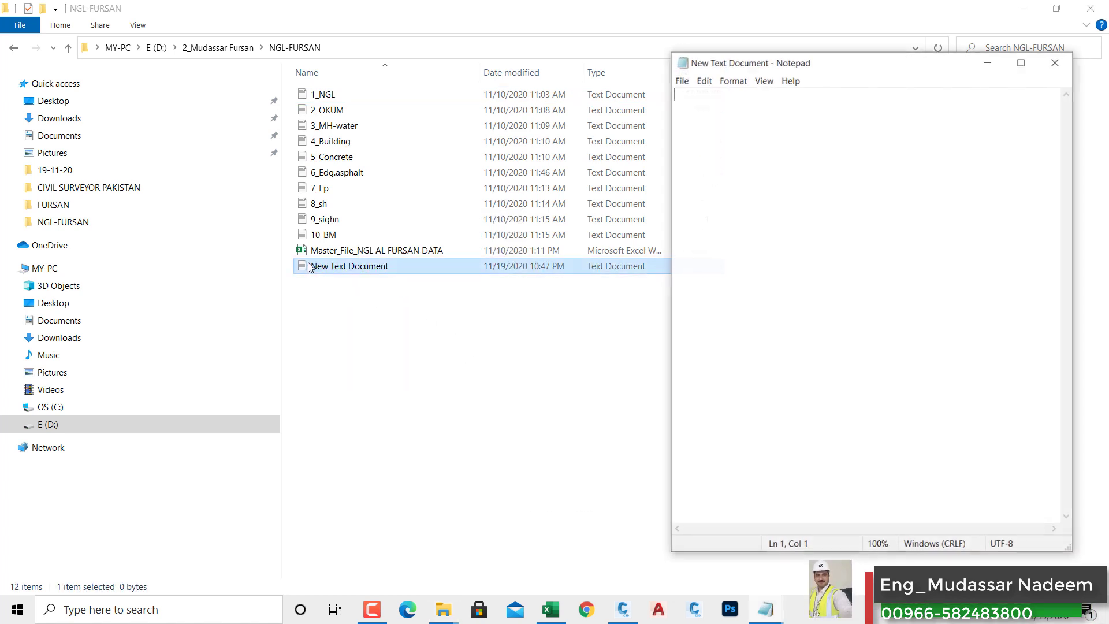
# Paste the copied point lines into the empty text document and close it without saving.
pyautogui.rightClick(704, 106)
pyautogui.click(740, 157)
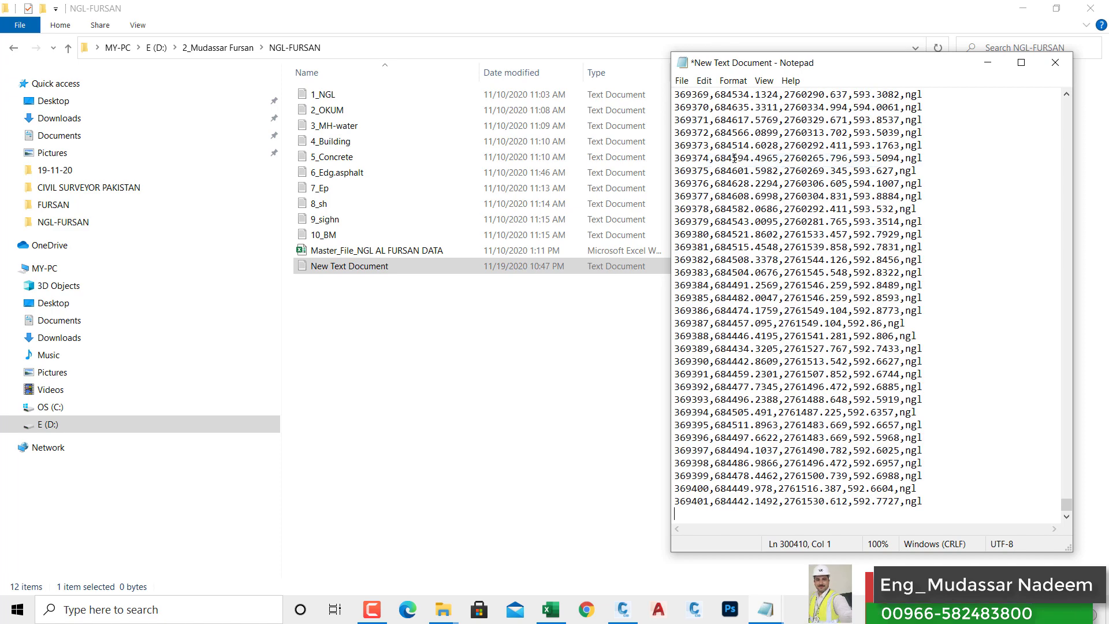
pyautogui.click(1055, 62)
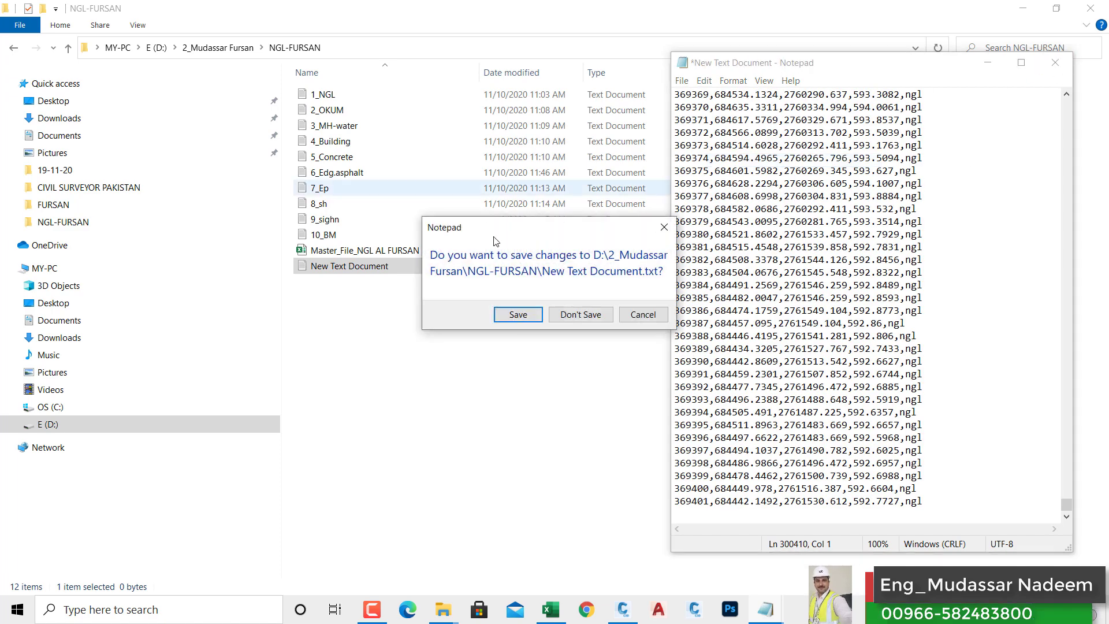
pyautogui.click(566, 316)
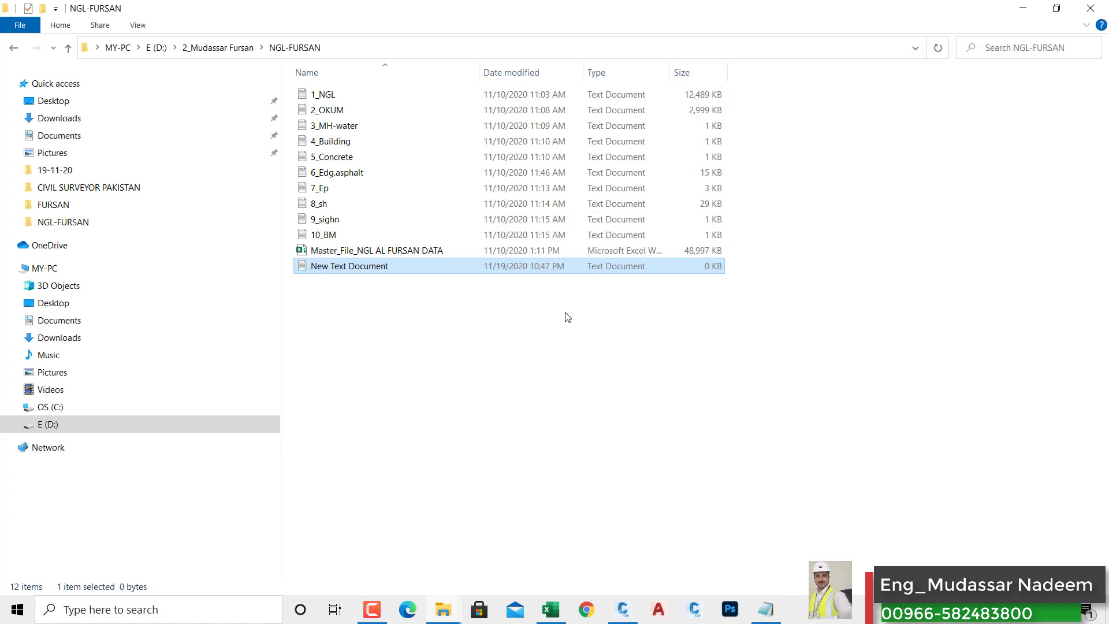
# Delete the New Text Document file from the NGL-FURSAN folder and minimize the open File Explorer windows.
pyautogui.rightClick(327, 270)
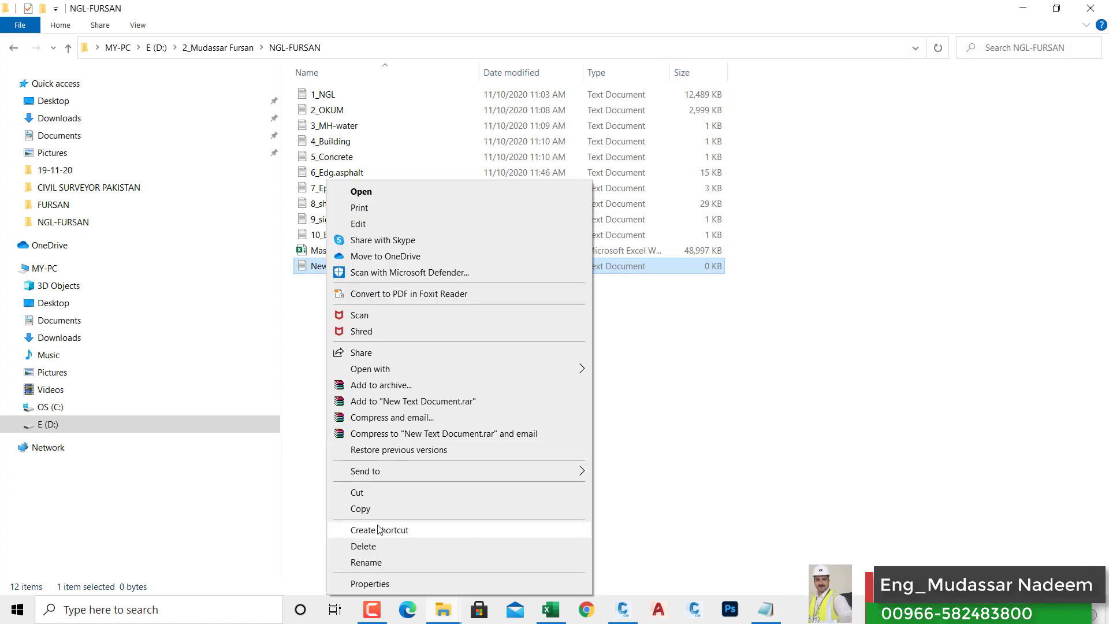
pyautogui.click(370, 547)
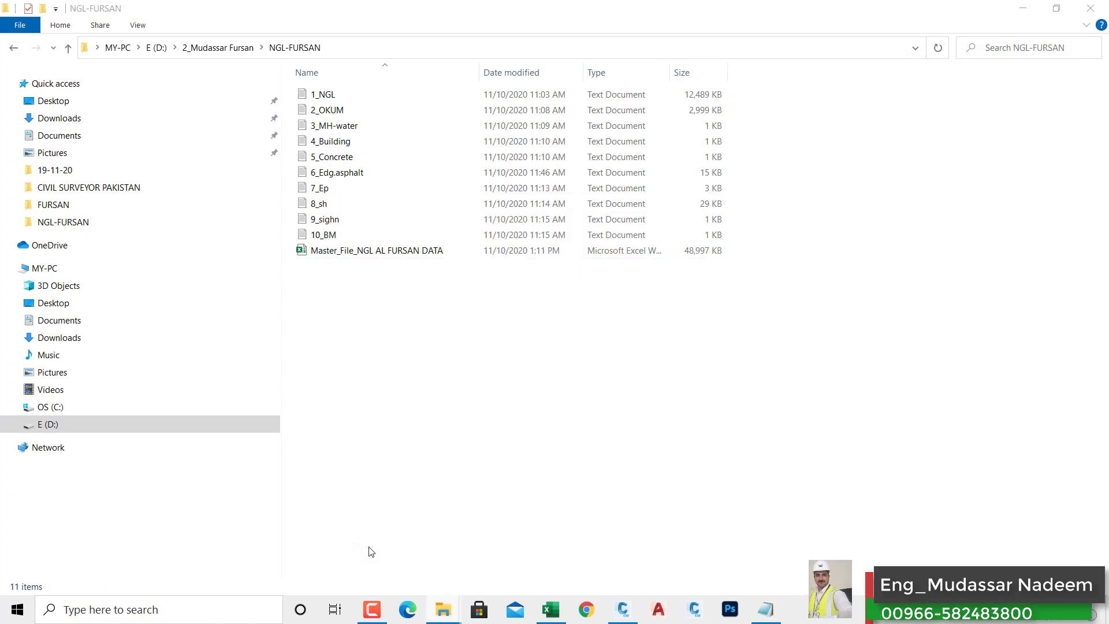
pyautogui.click(1023, 10)
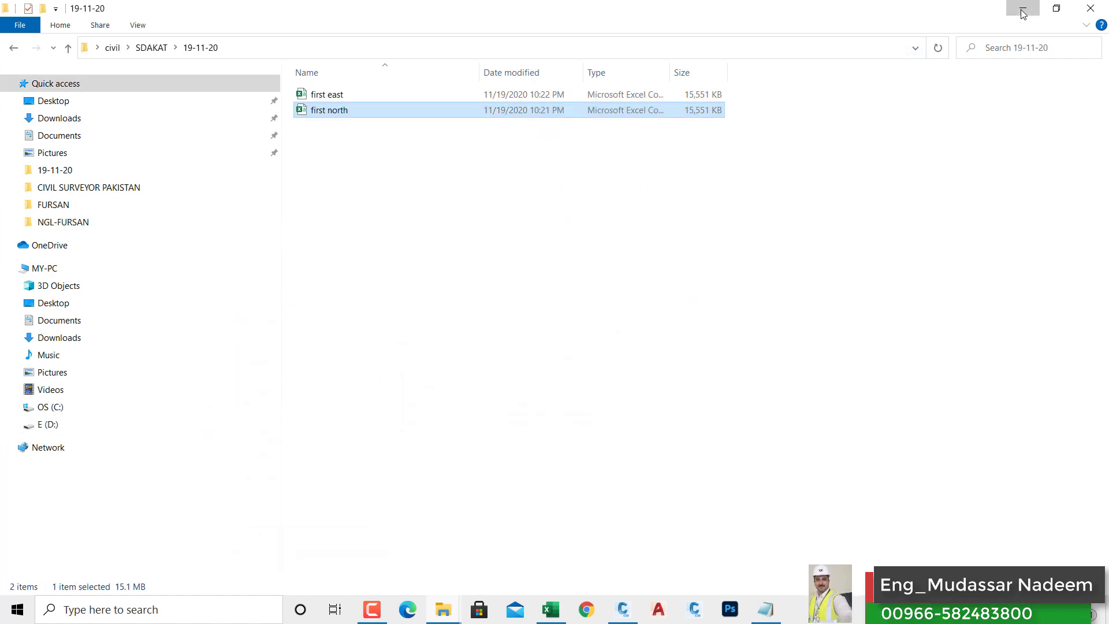
pyautogui.click(1023, 9)
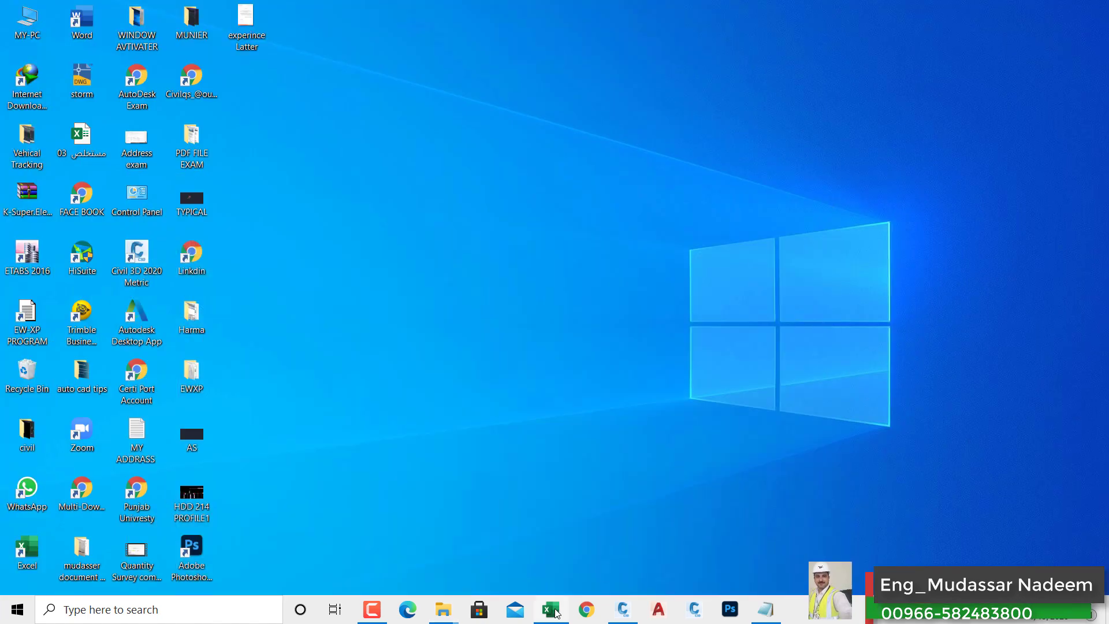
# Switch to Civil 3D and zoom Drawing1 to show the whole set of survey points.
pyautogui.click(623, 610)
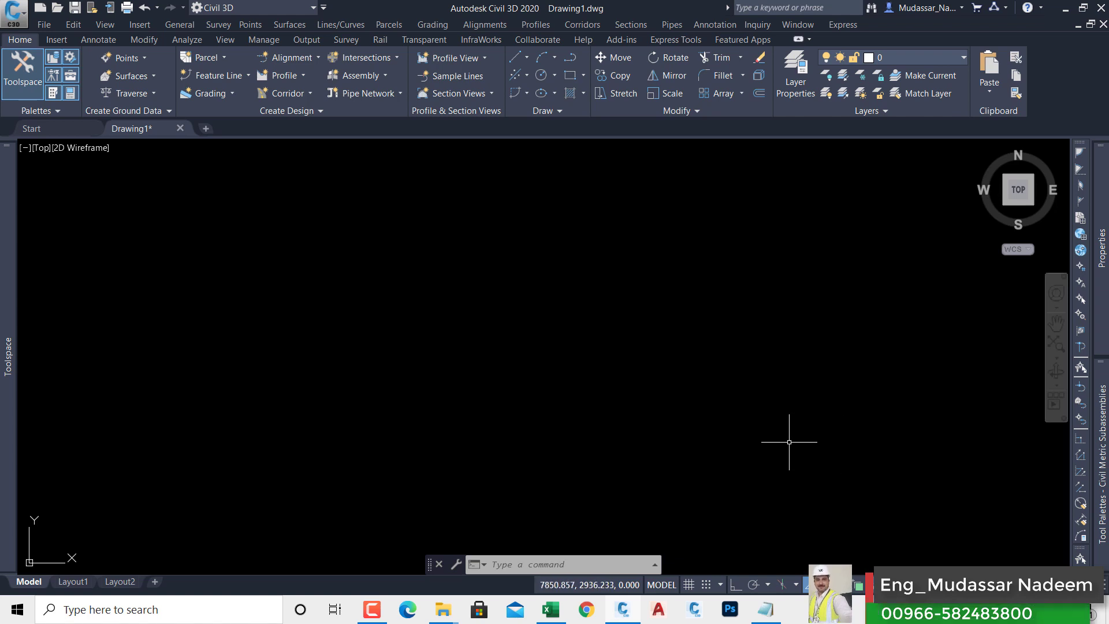
pyautogui.write('Z')
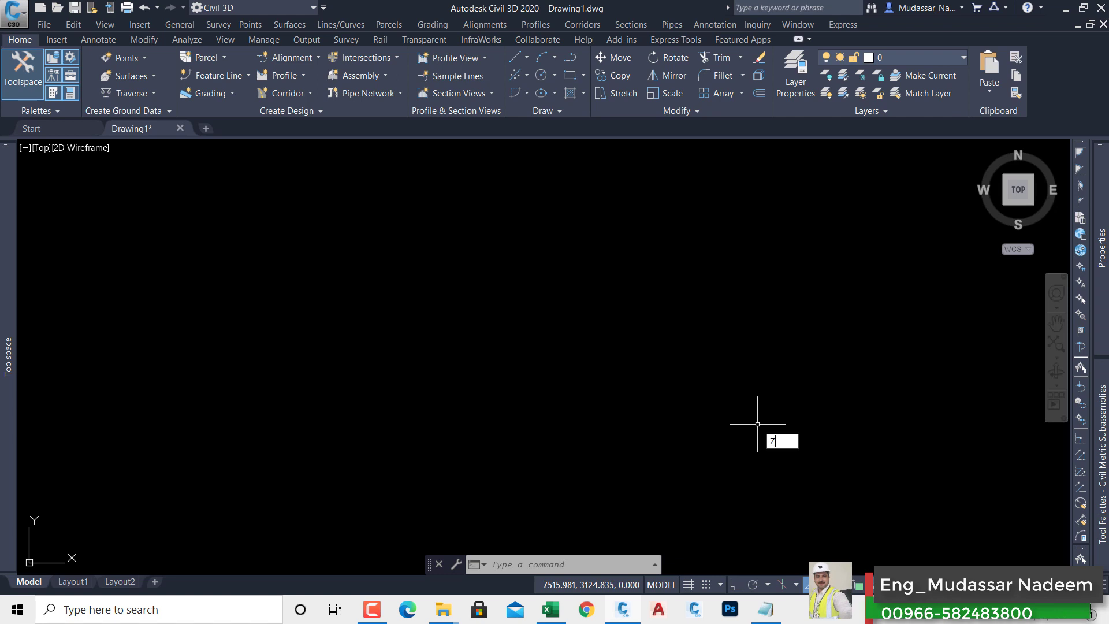
pyautogui.press('Return')
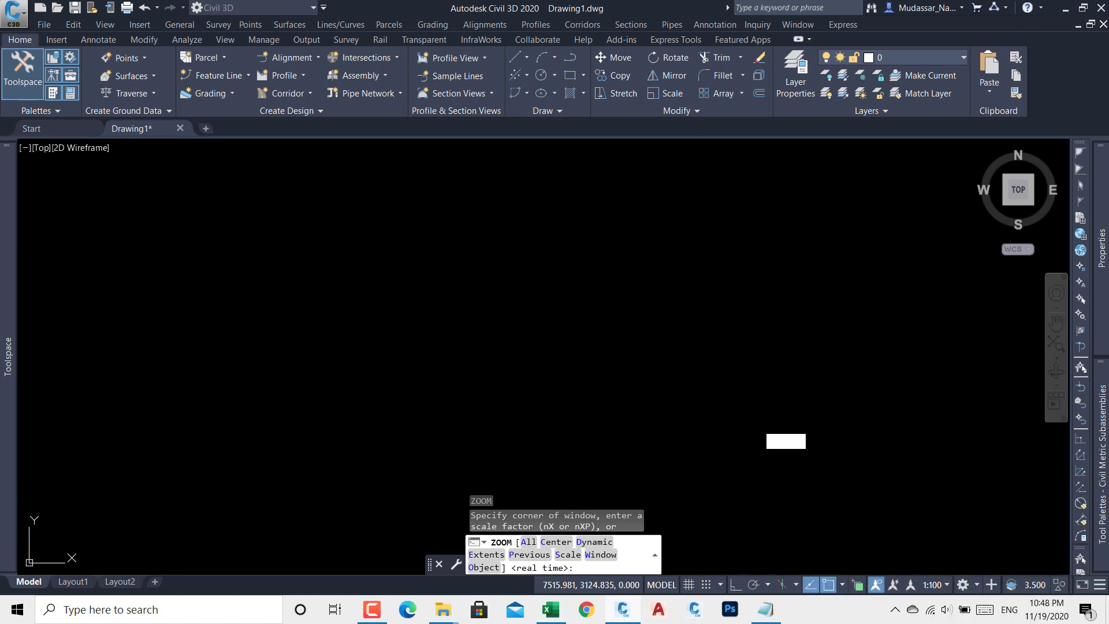
pyautogui.click(372, 610)
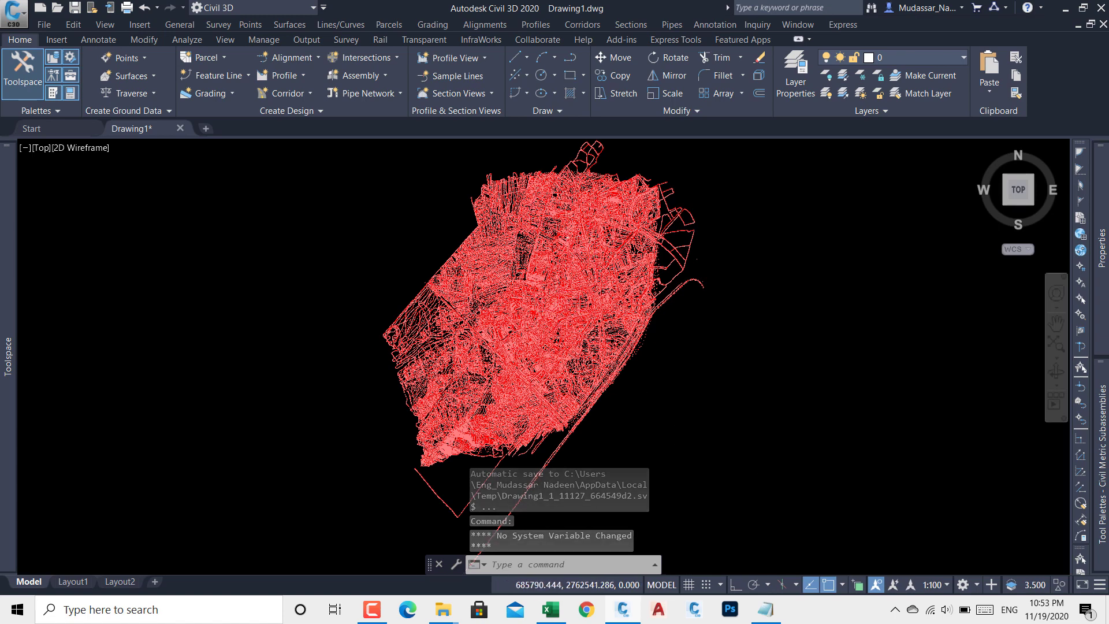
# Examine the density and layout of the survey points in Drawing1, close up and as a whole.
pyautogui.scroll(2, 588, 236)
pyautogui.scroll(2, 588, 235)
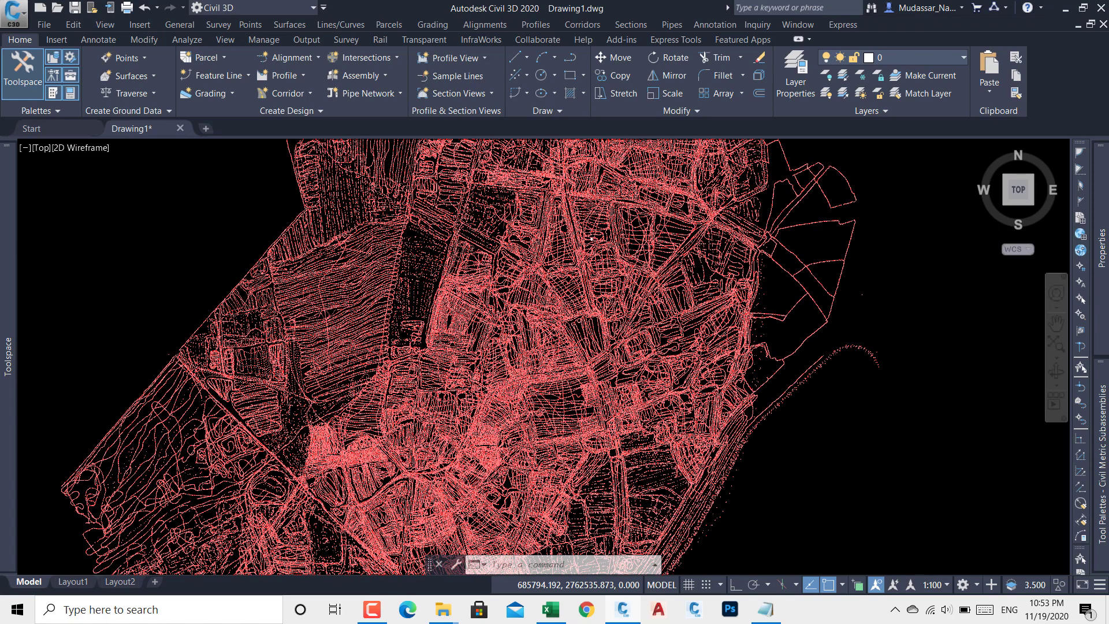
pyautogui.scroll(2, 588, 236)
pyautogui.scroll(2, 590, 237)
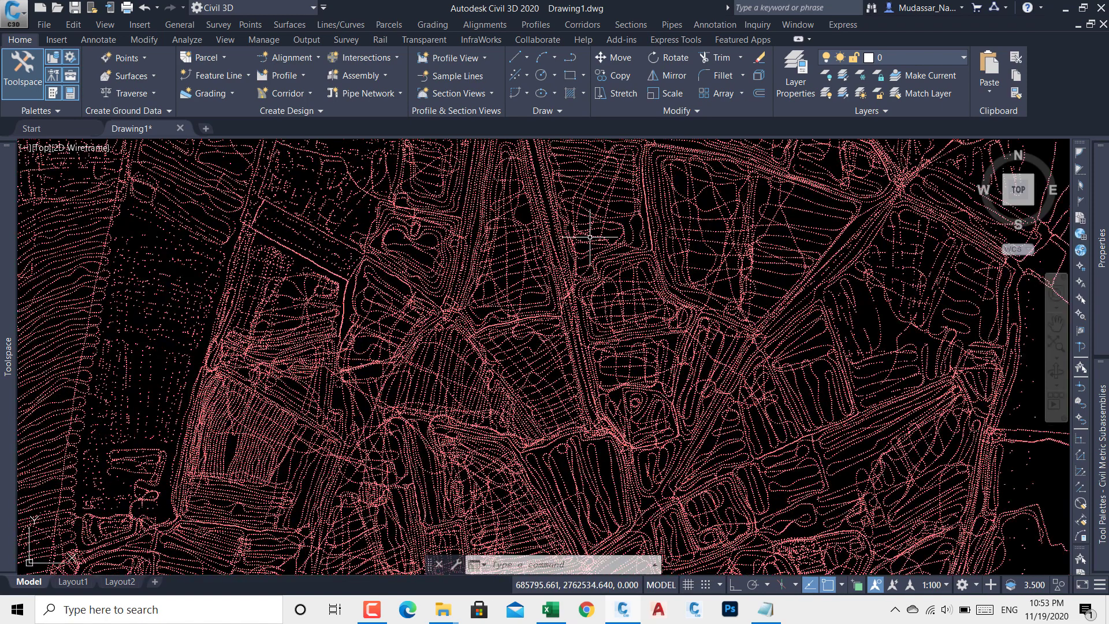
pyautogui.scroll(2, 590, 237)
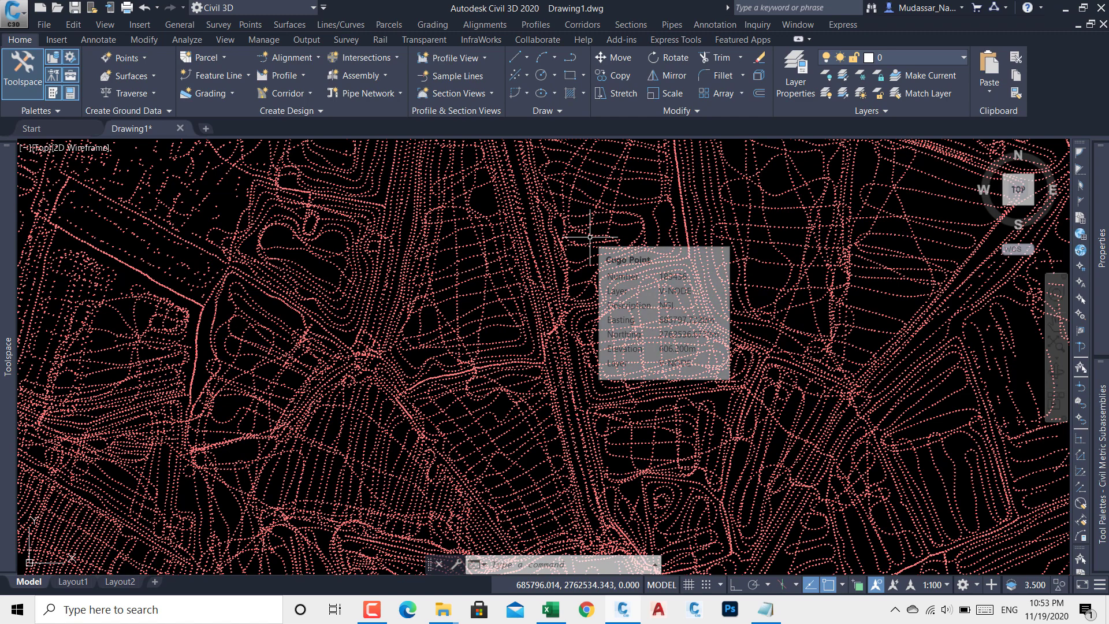
pyautogui.scroll(-2, 590, 237)
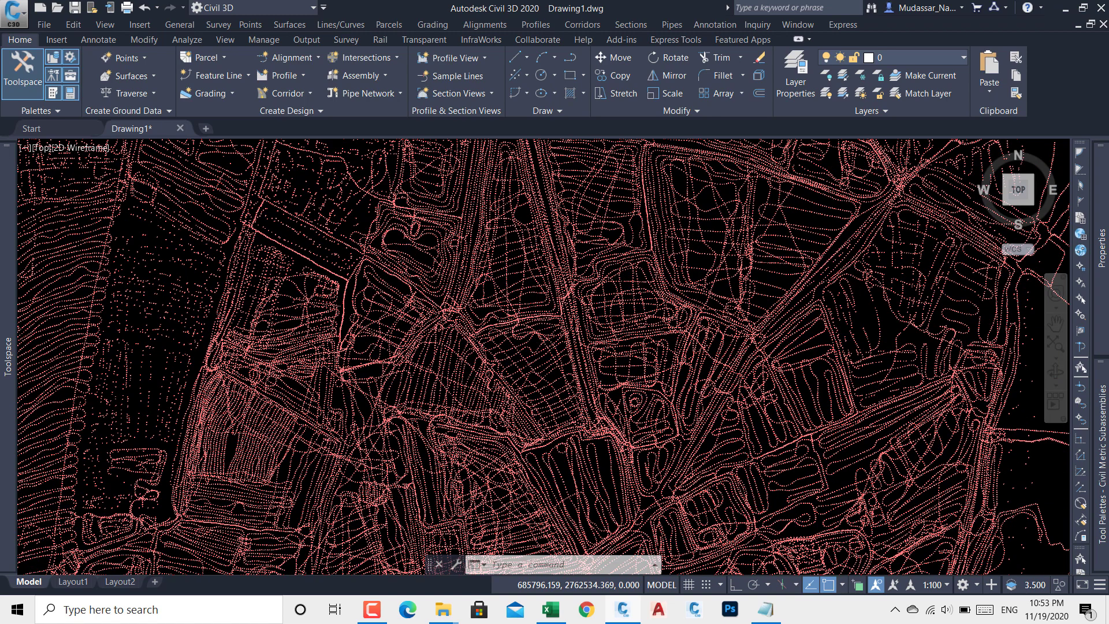
pyautogui.scroll(-2, 590, 237)
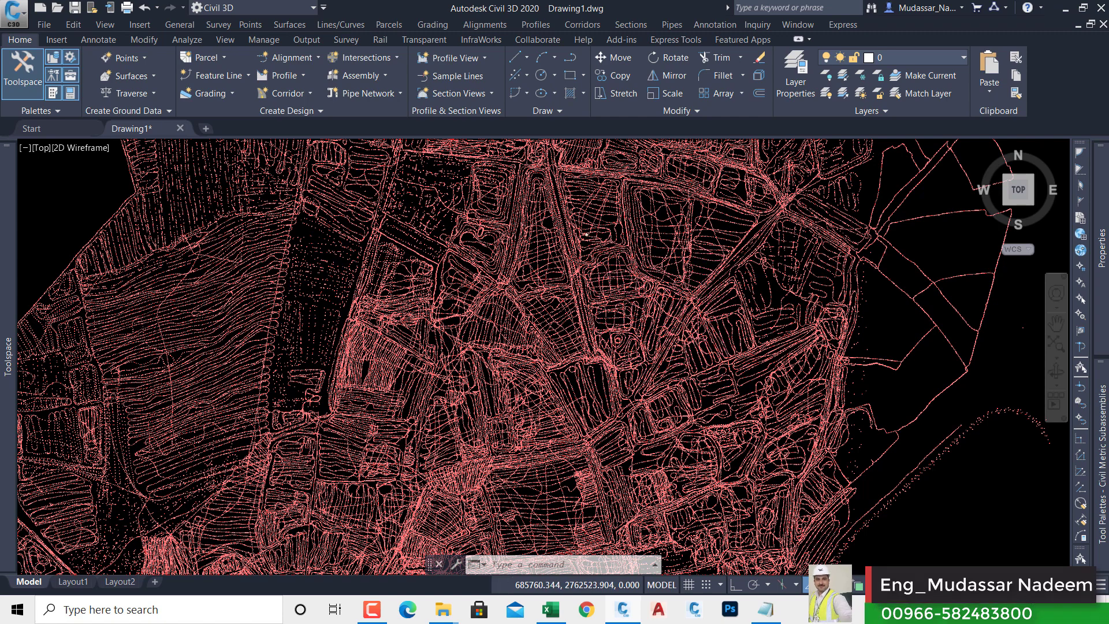
pyautogui.scroll(-2, 585, 235)
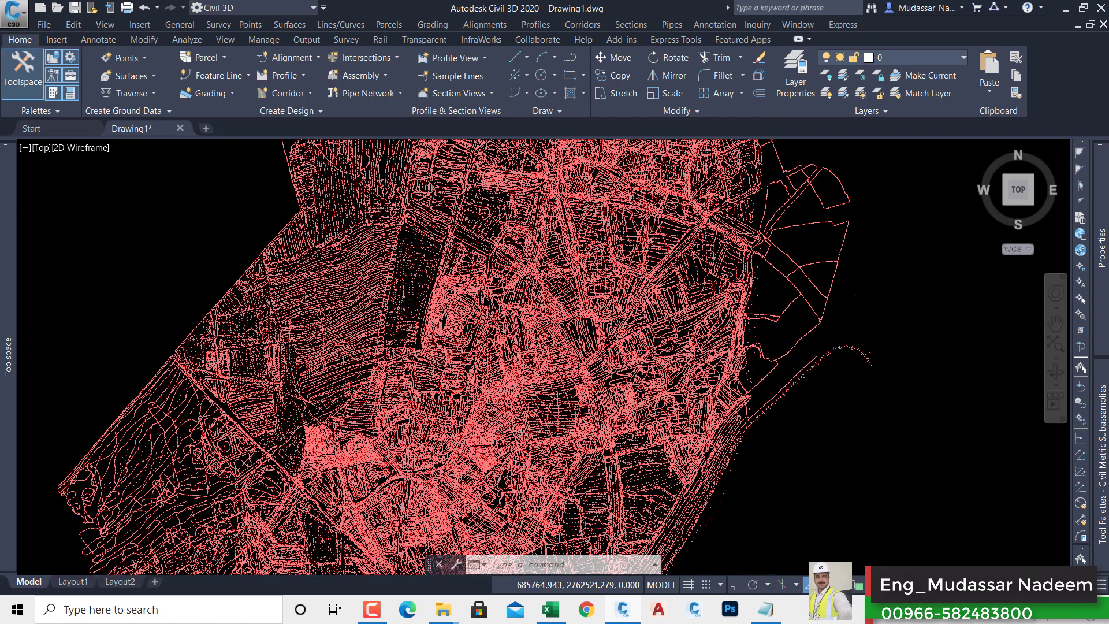
pyautogui.scroll(-1, 585, 235)
# Create a TIN surface named EG on layer C-TOPO with the default contour style.
pyautogui.moveTo(15, 254)
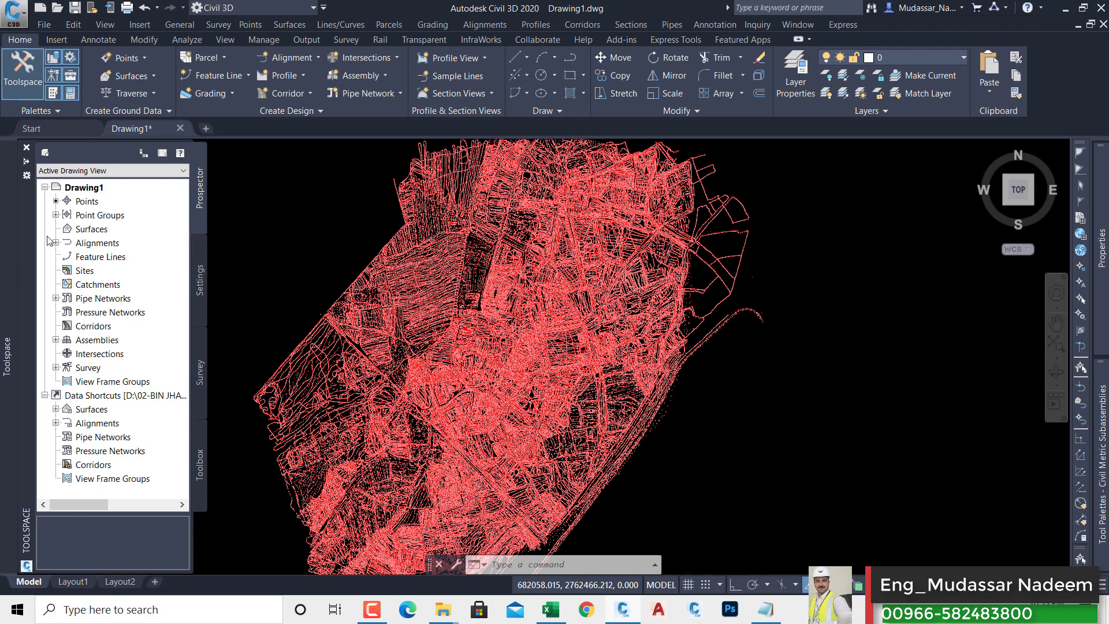
pyautogui.click(88, 229)
pyautogui.rightClick(88, 229)
pyautogui.click(126, 238)
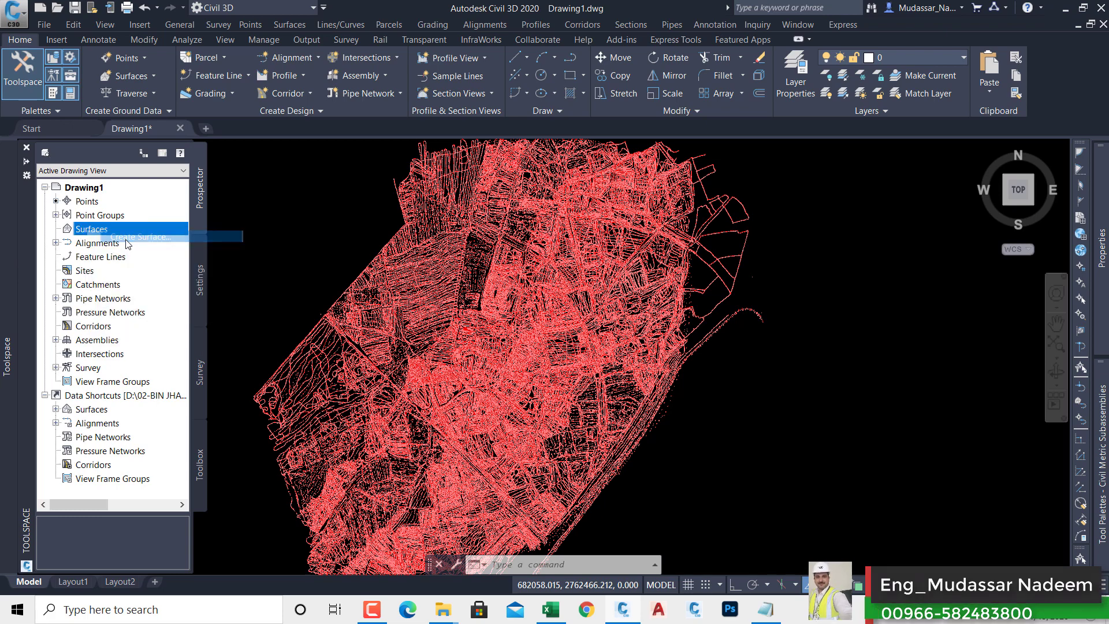
pyautogui.click(692, 257)
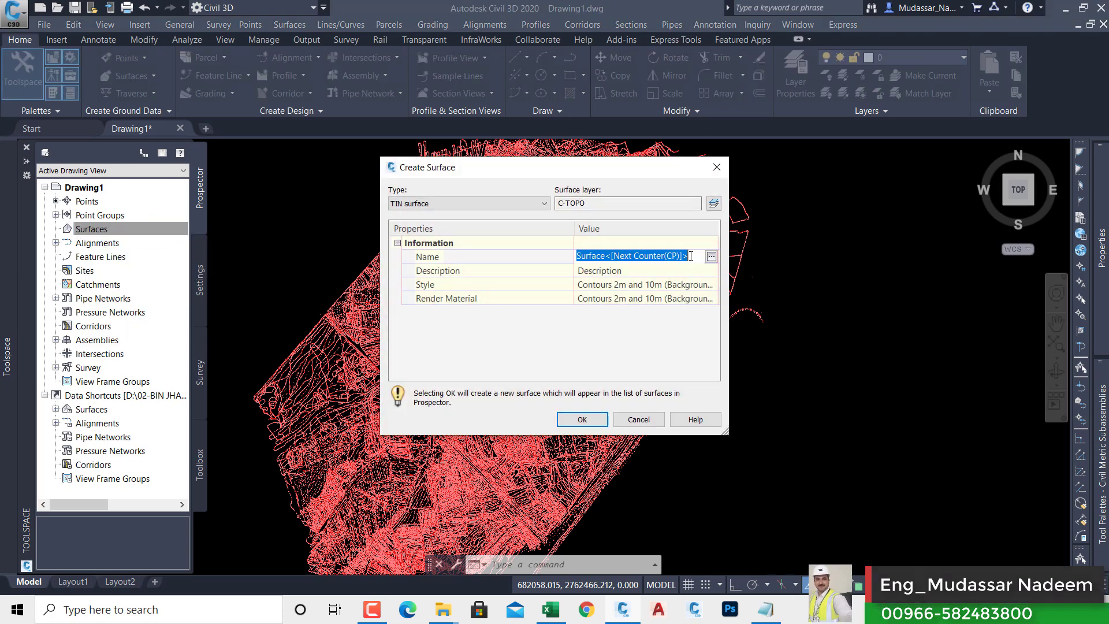
pyautogui.write('EG')
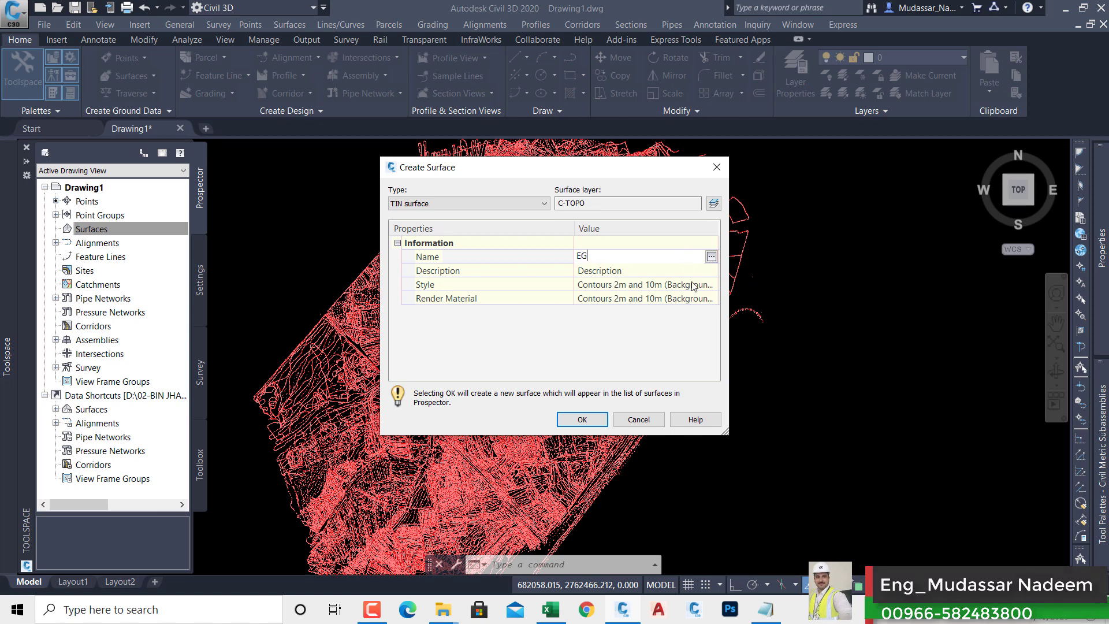
pyautogui.click(584, 421)
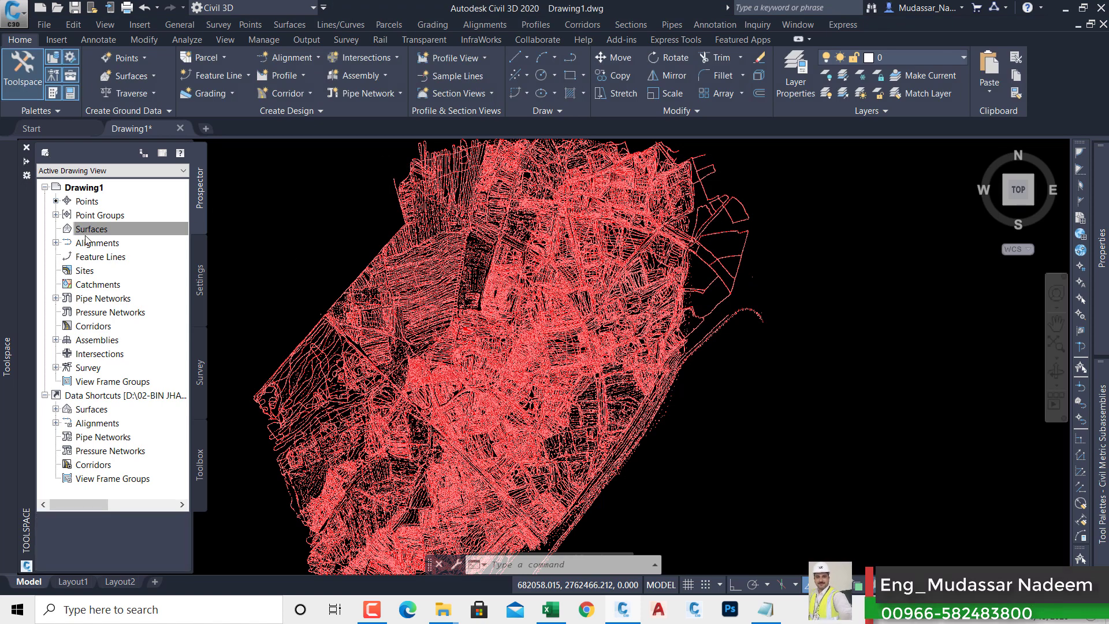
# Add the NGL point group to the definition of the EG surface.
pyautogui.click(67, 231)
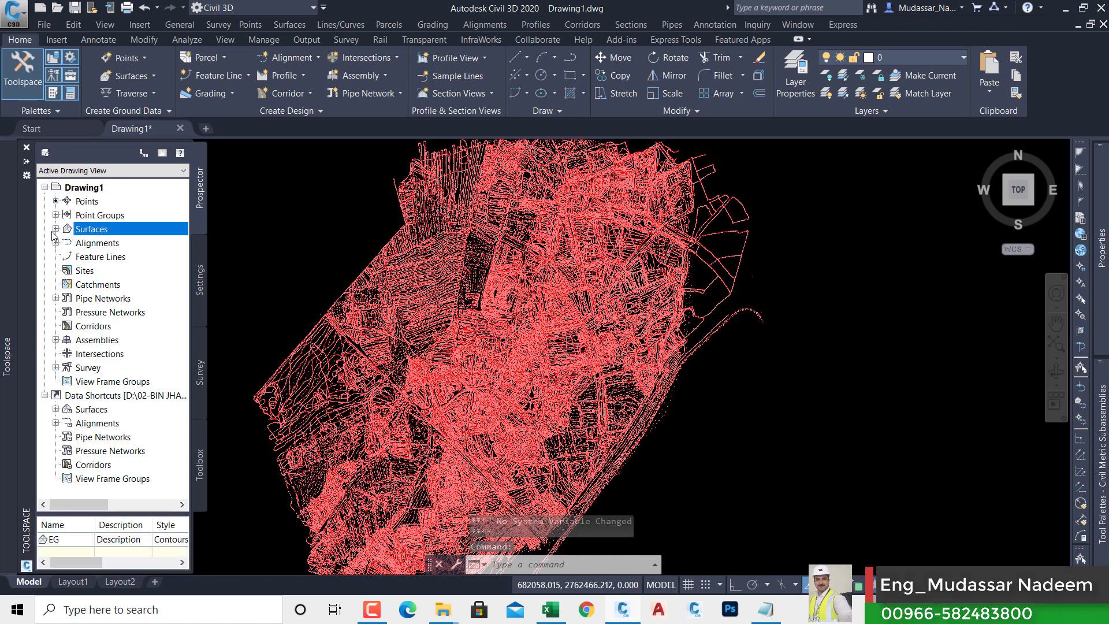
pyautogui.click(55, 229)
pyautogui.click(67, 243)
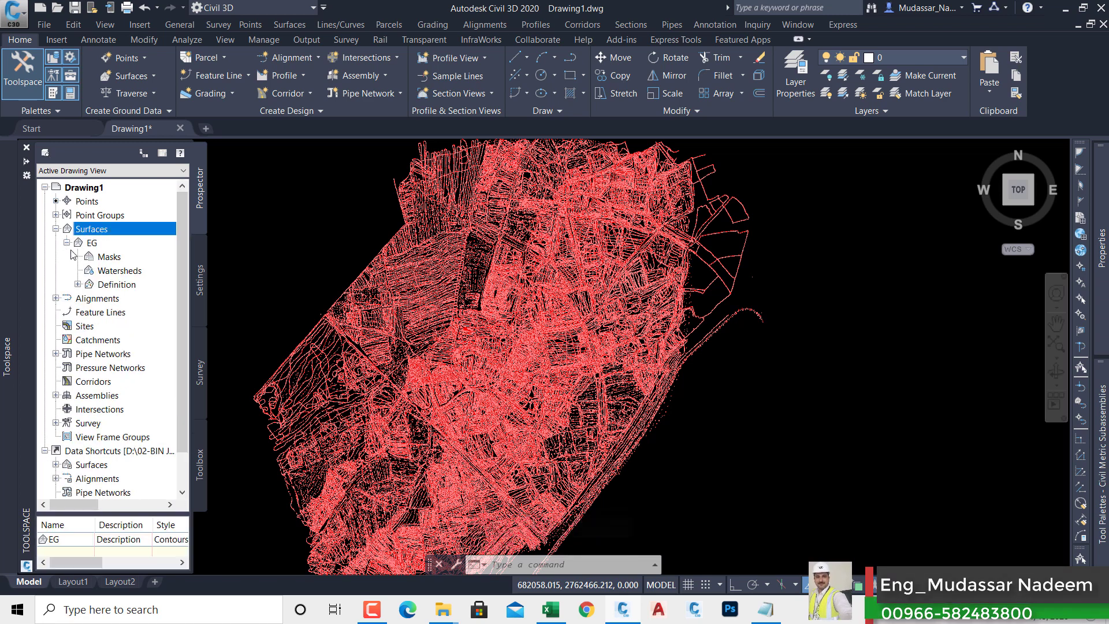
pyautogui.click(77, 284)
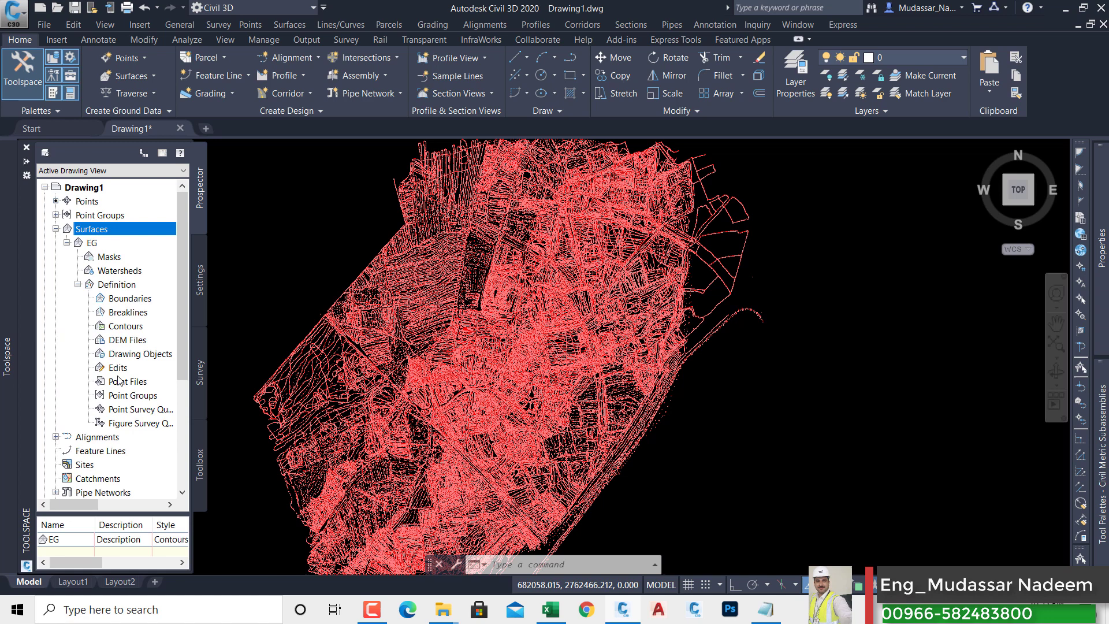
pyautogui.rightClick(149, 398)
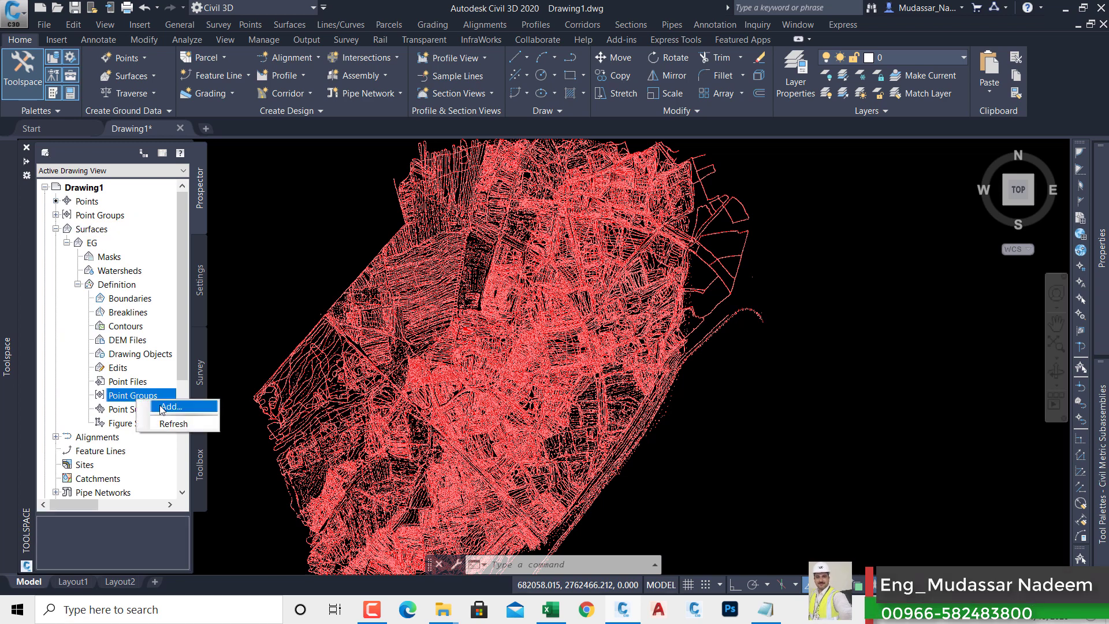
pyautogui.click(162, 407)
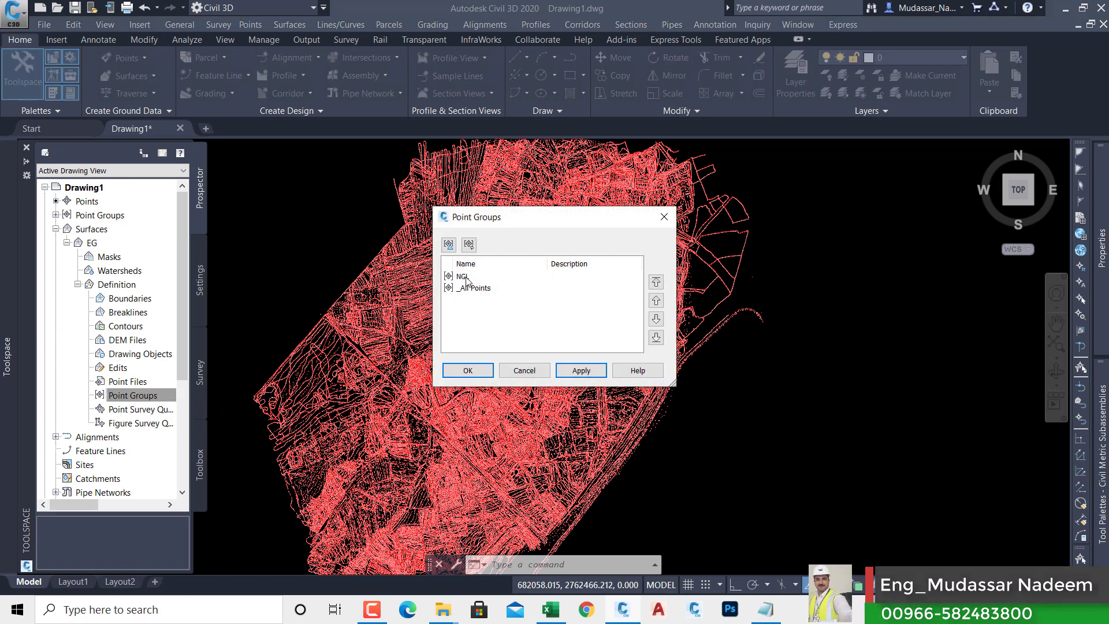
pyautogui.click(466, 277)
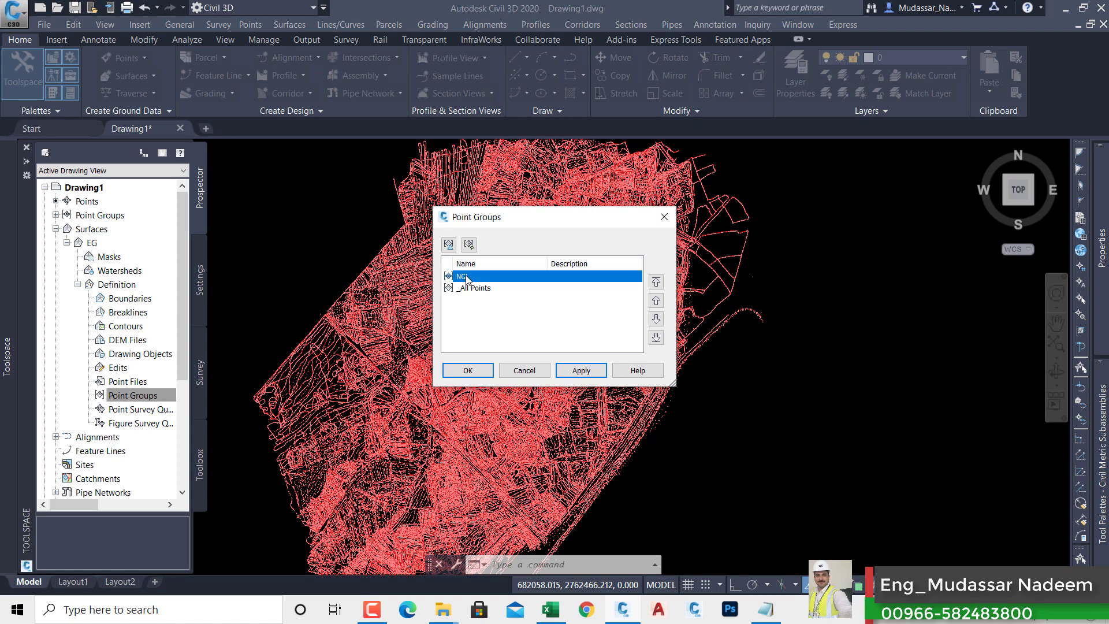
pyautogui.click(471, 373)
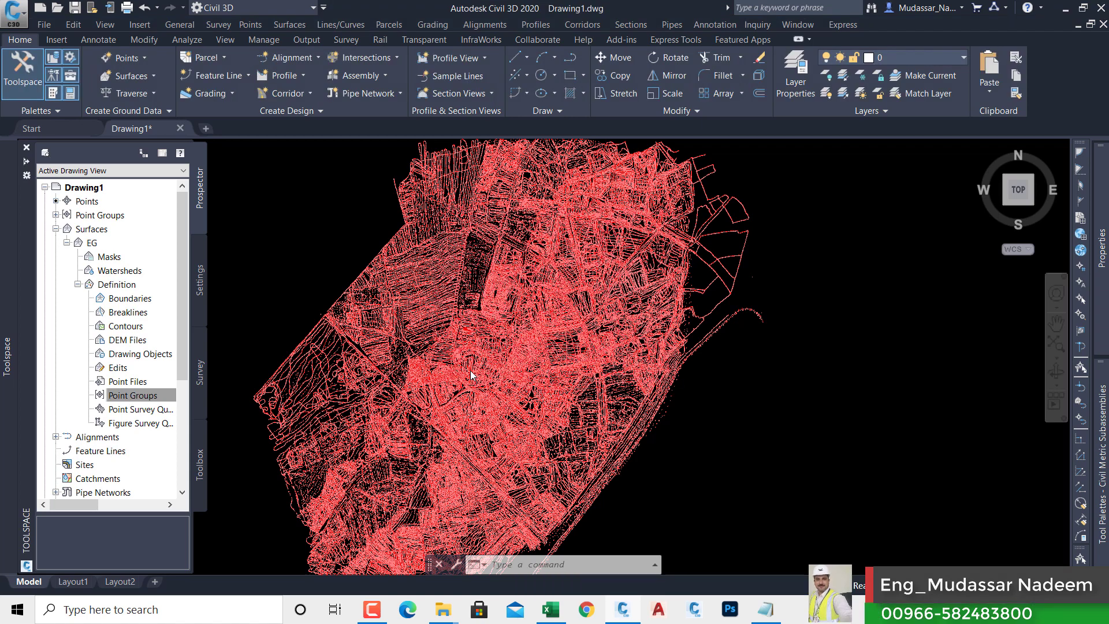
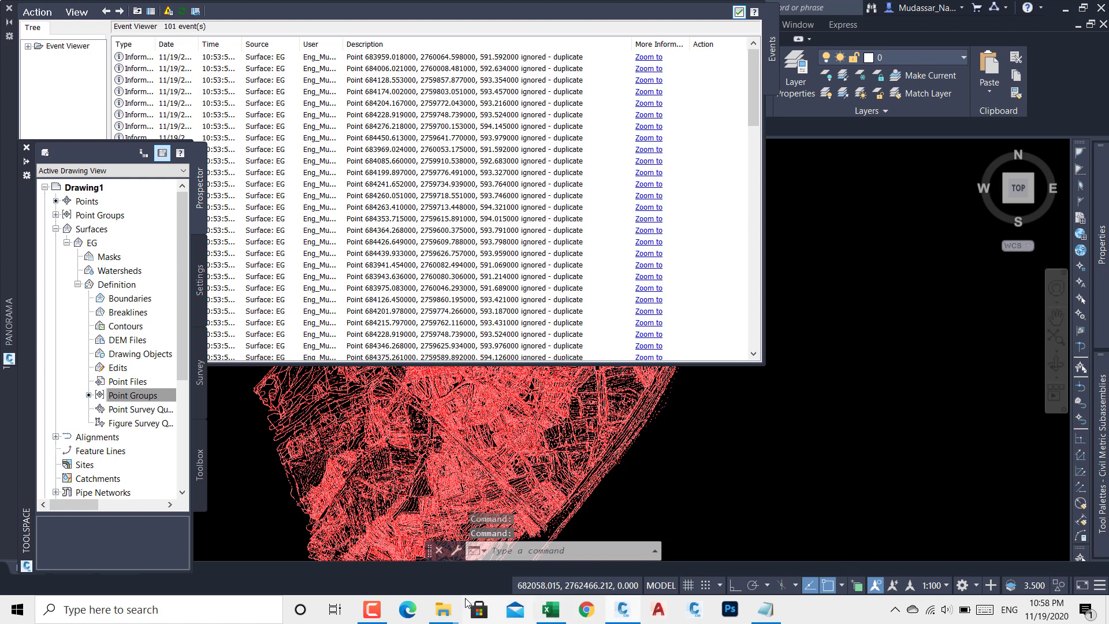
pyautogui.click(378, 613)
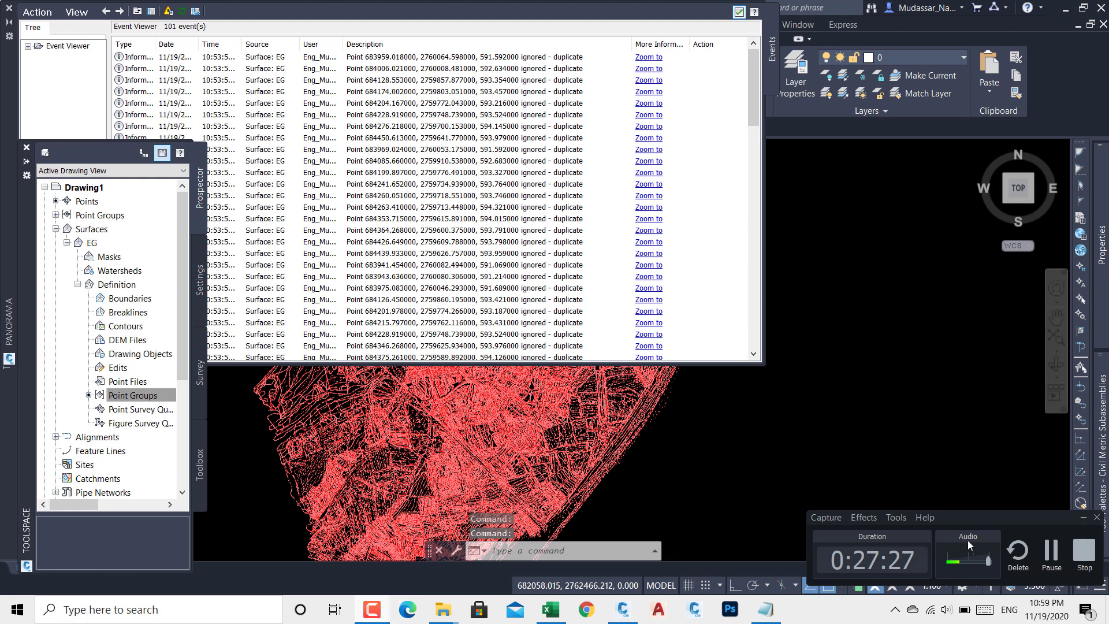
pyautogui.click(1051, 555)
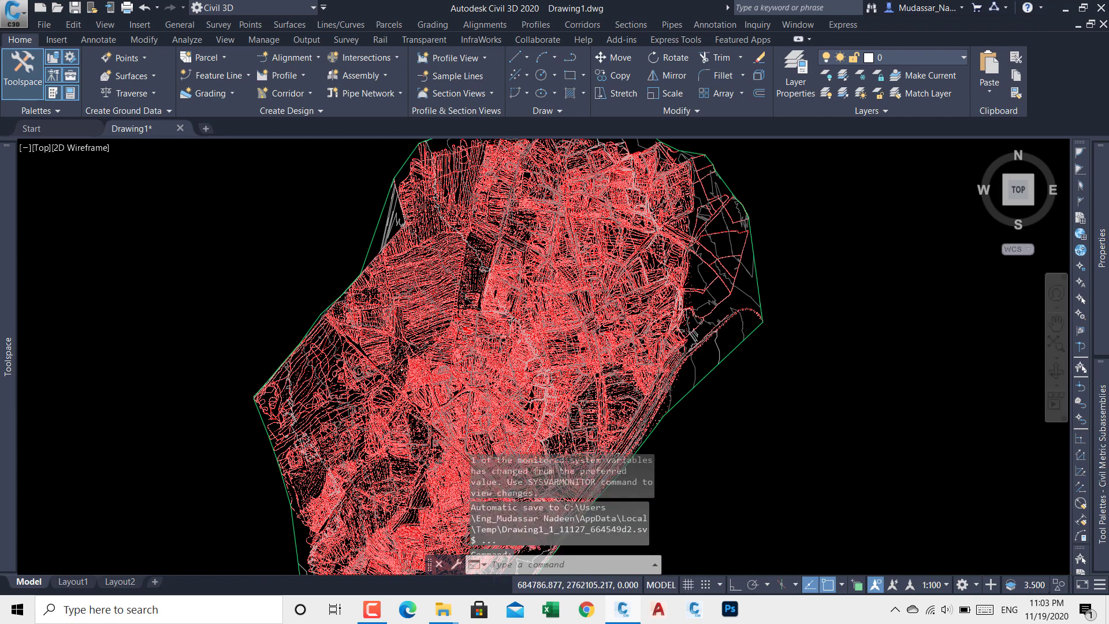
# Set both the point style and the point label style of the NGL point group to <none>.
pyautogui.scroll(2, 432, 298)
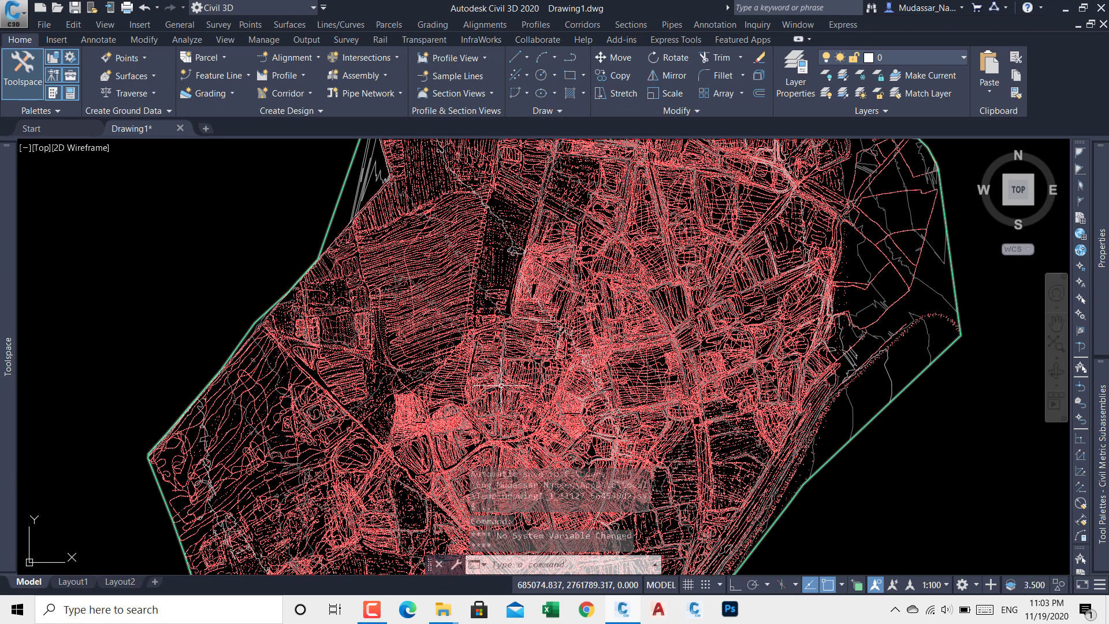
pyautogui.moveTo(8, 346)
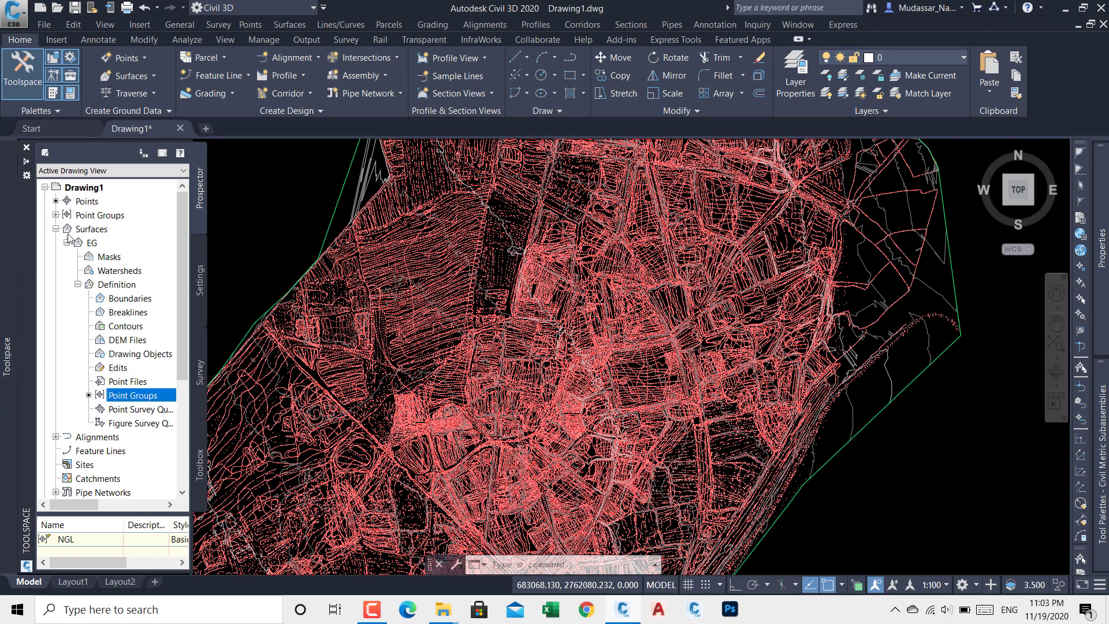
pyautogui.click(57, 227)
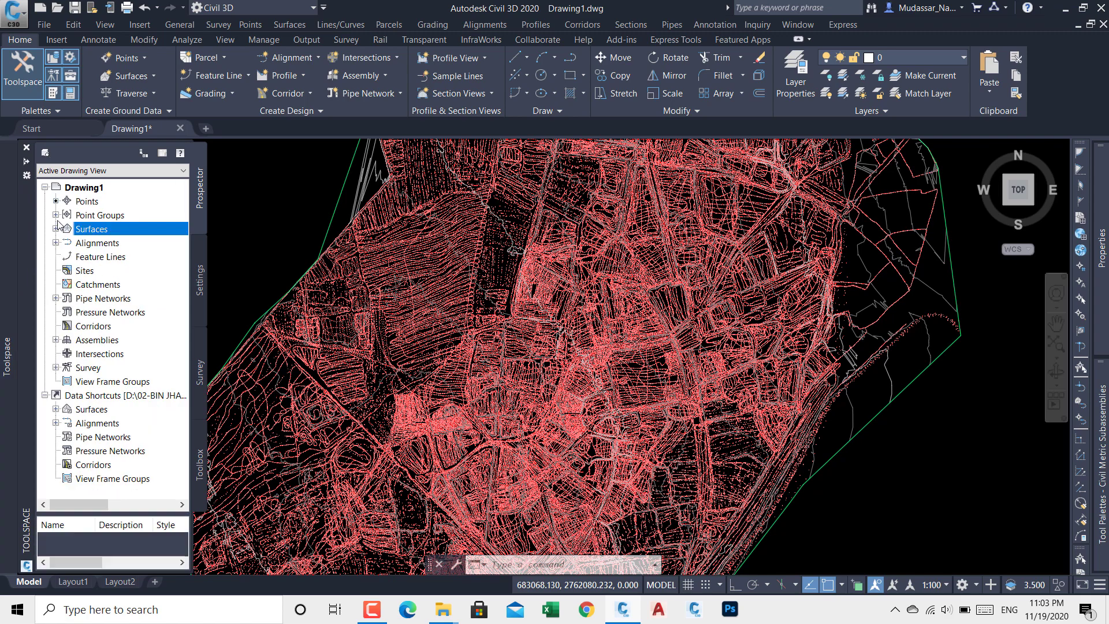
pyautogui.click(56, 215)
pyautogui.doubleClick(107, 231)
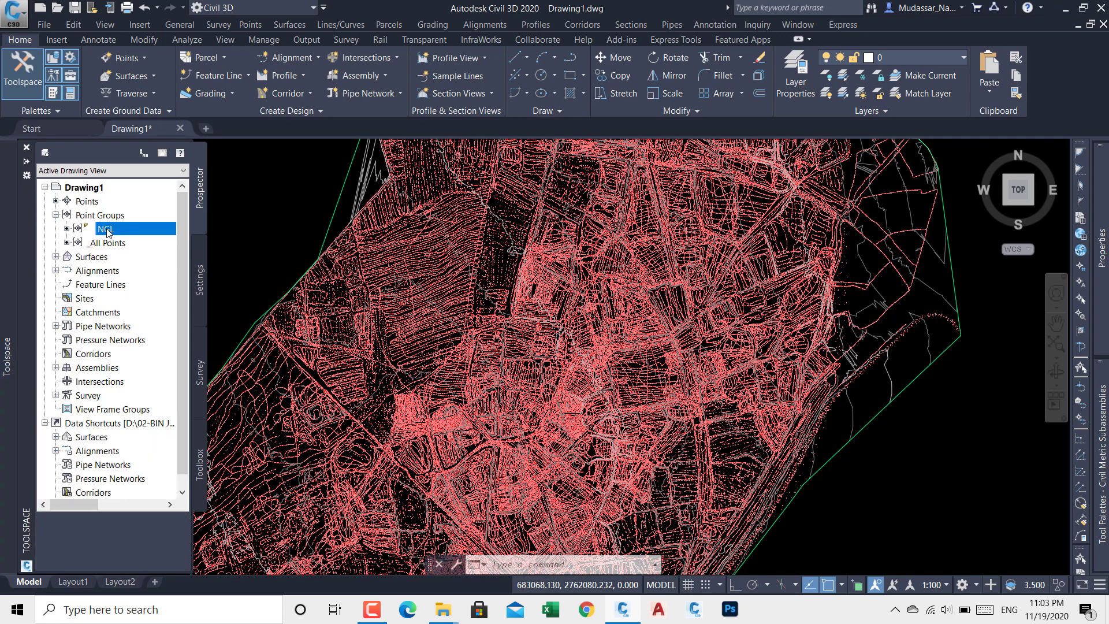
pyautogui.rightClick(107, 231)
pyautogui.click(133, 239)
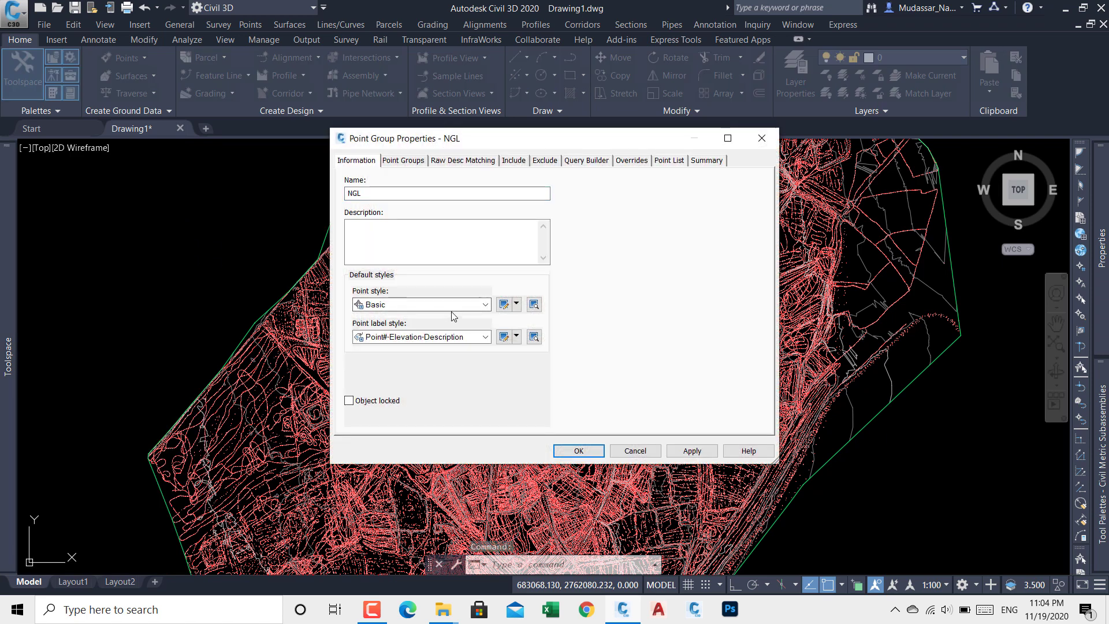
pyautogui.click(451, 307)
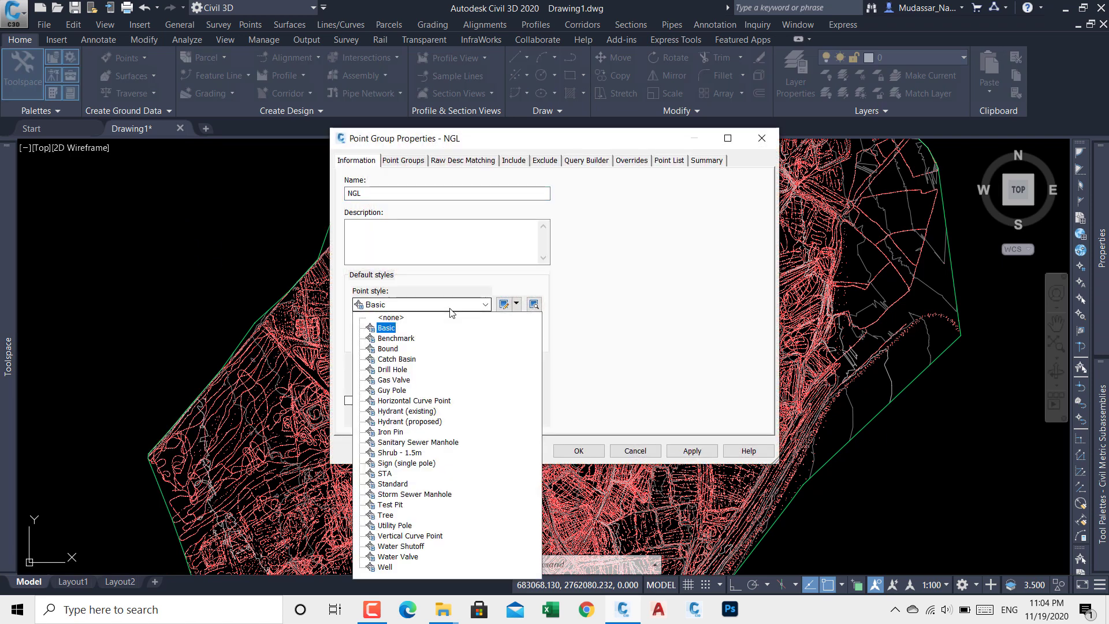
pyautogui.click(397, 317)
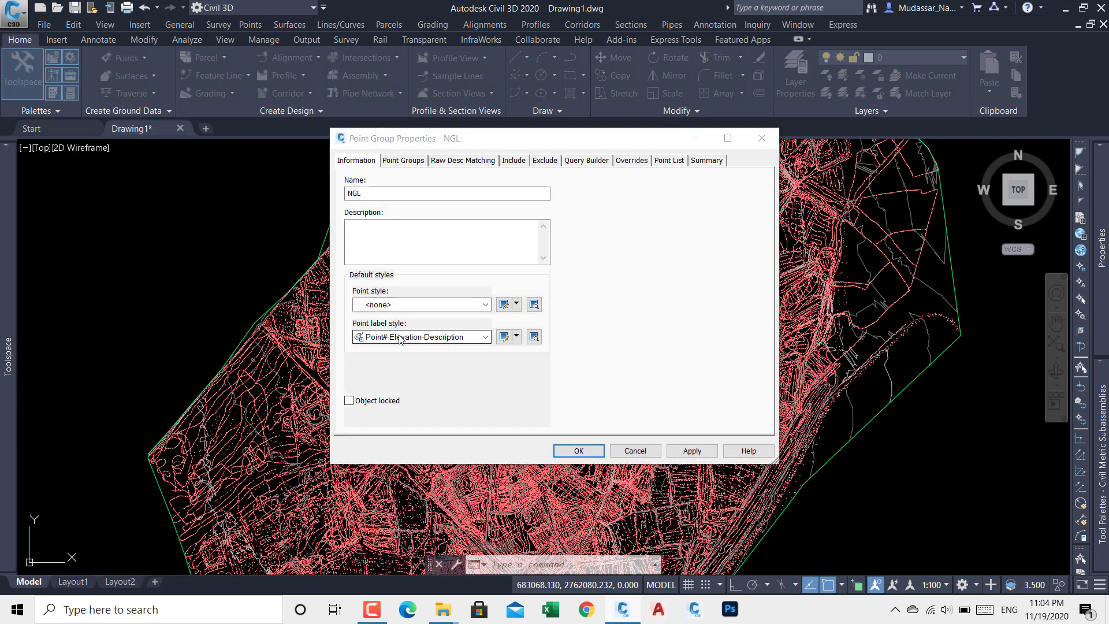
pyautogui.click(400, 339)
pyautogui.click(385, 347)
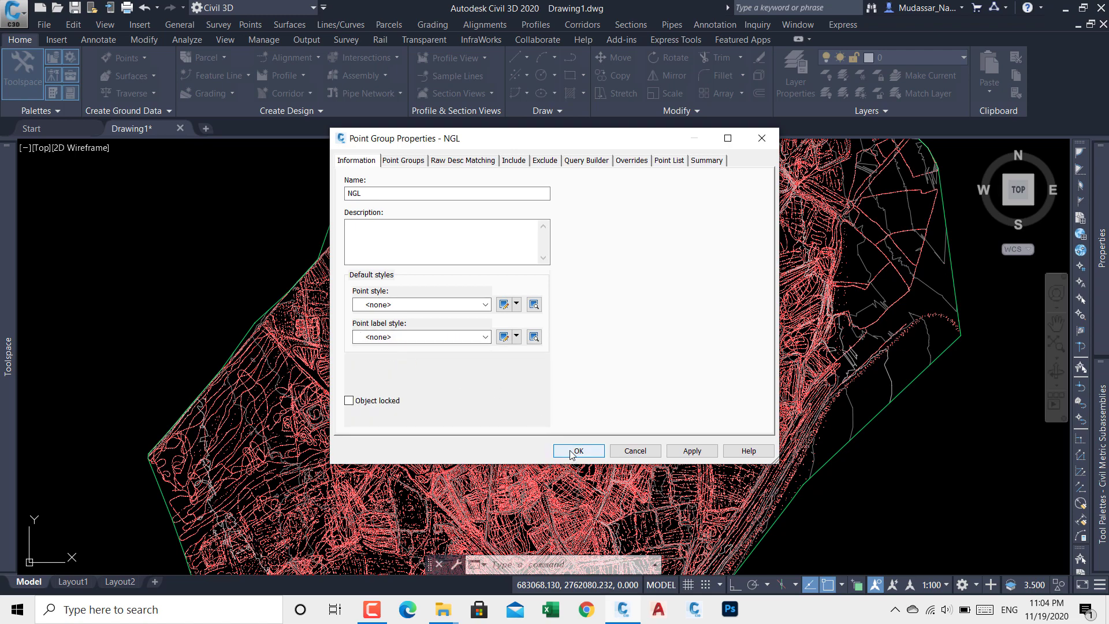
pyautogui.click(578, 451)
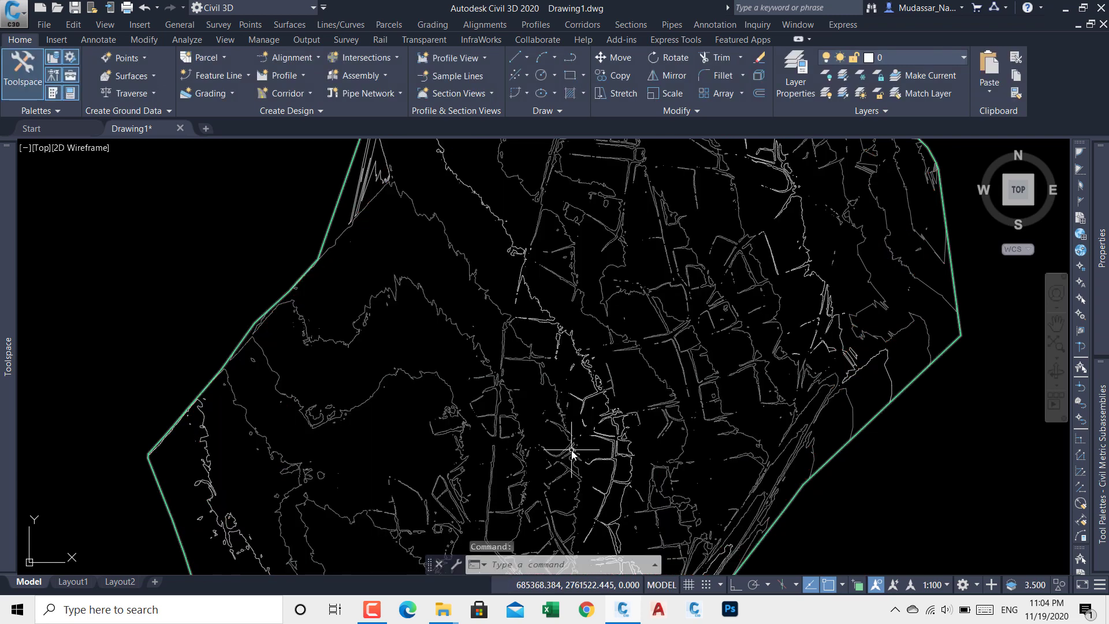
# Switch to File Explorer and open the 1_Alignment drawing from the Fursan project folder on drive E (D:).
pyautogui.moveTo(571, 452)
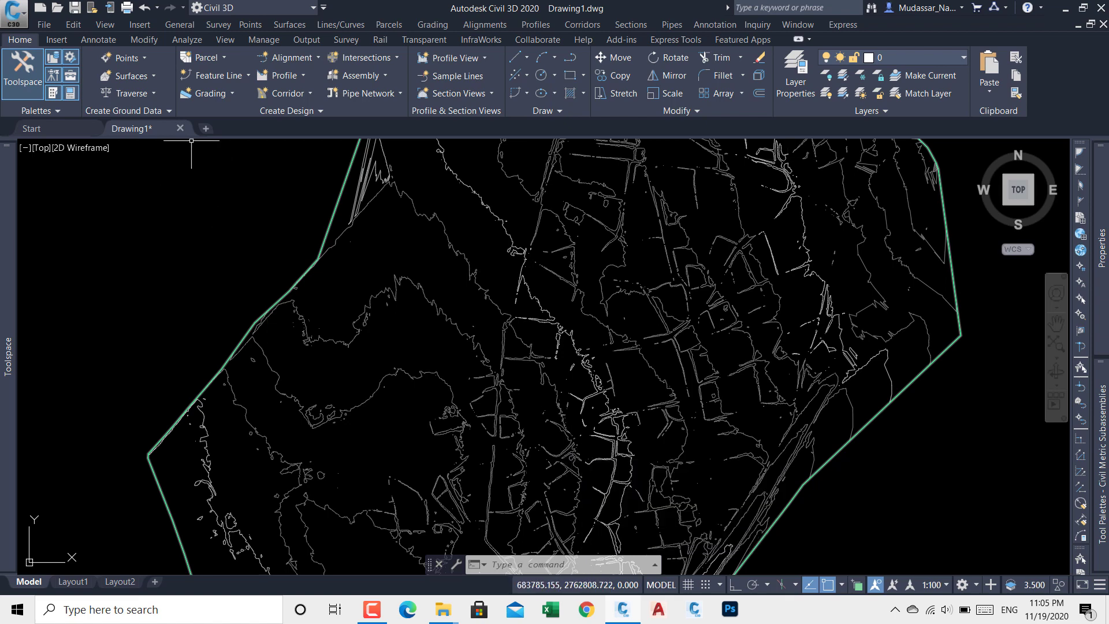
pyautogui.click(446, 614)
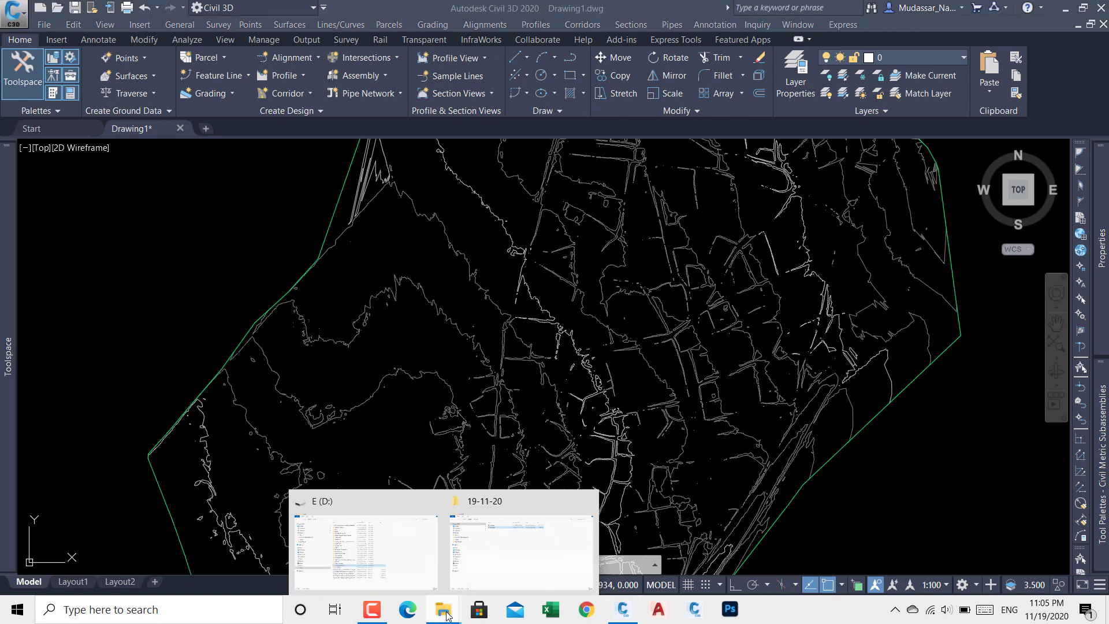
pyautogui.click(470, 552)
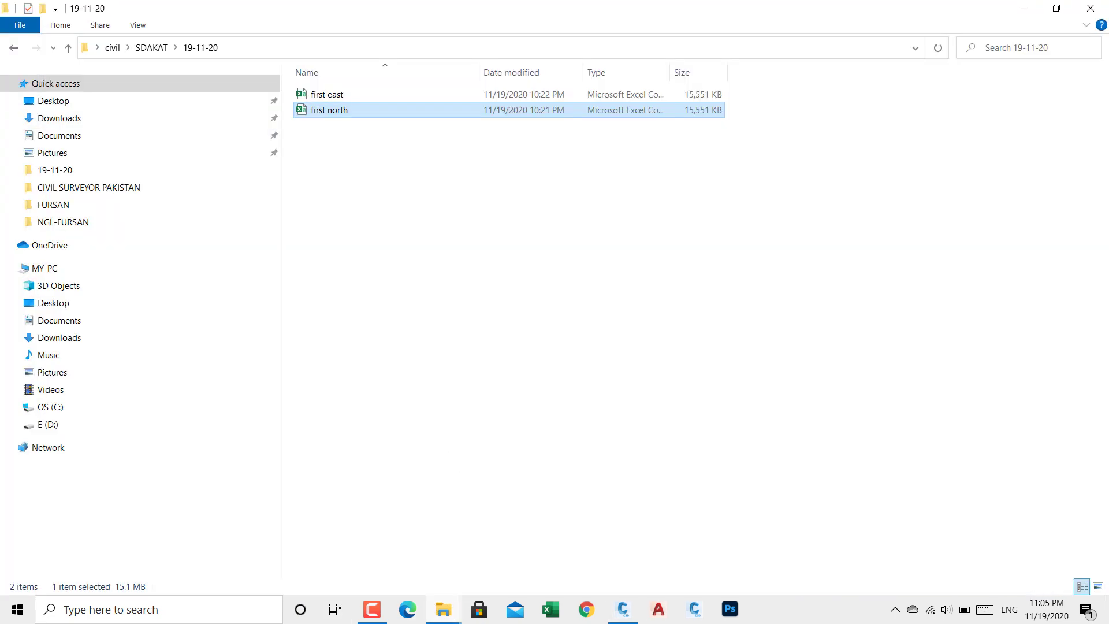
pyautogui.moveTo(444, 610)
pyautogui.click(405, 563)
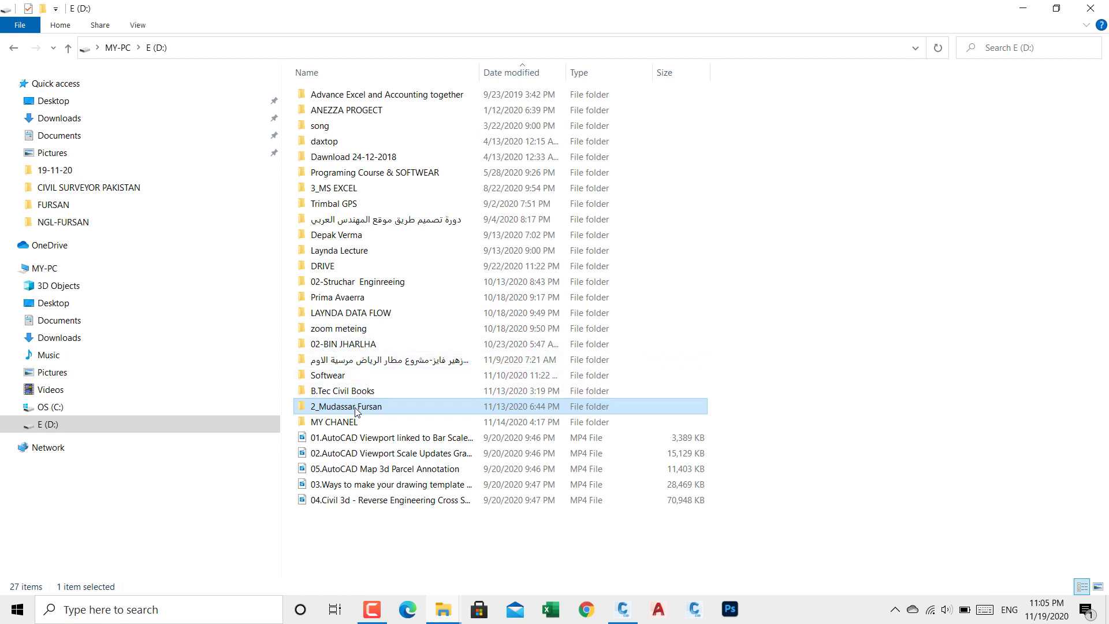
pyautogui.doubleClick(356, 410)
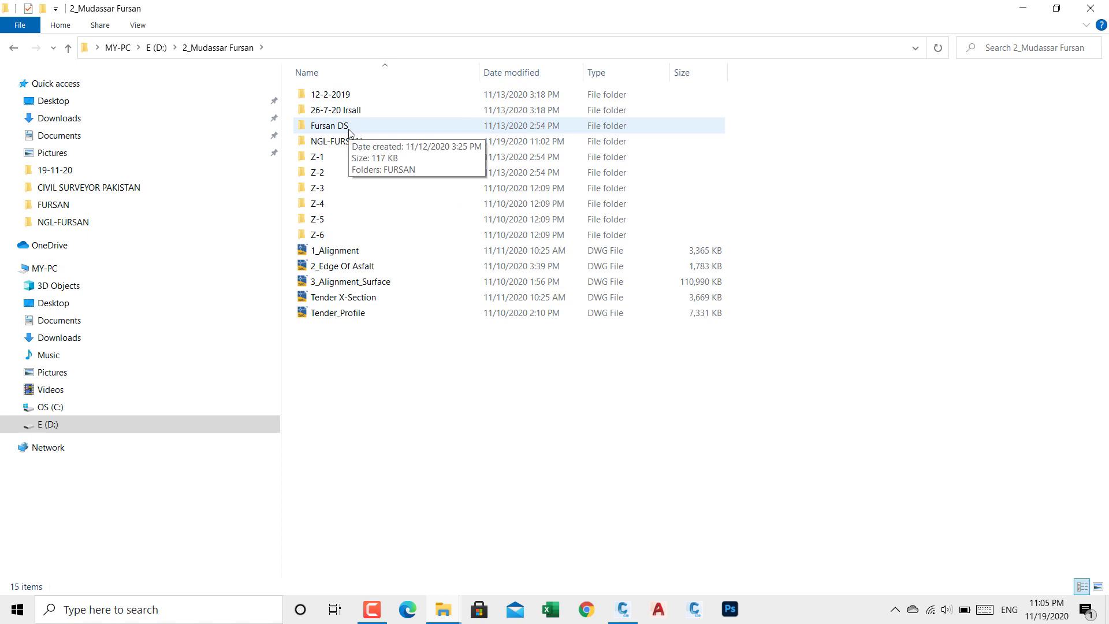
pyautogui.doubleClick(347, 256)
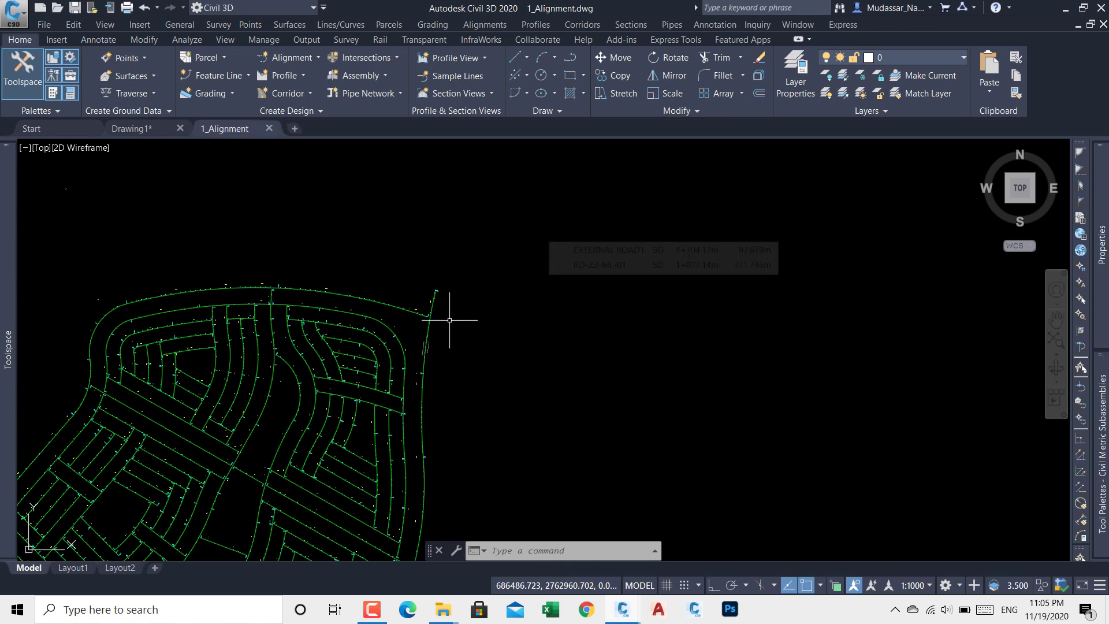
# Select the road alignment RD-CL-02 near station 1+325 in the 1_Alignment drawing.
pyautogui.scroll(-5, 511, 249)
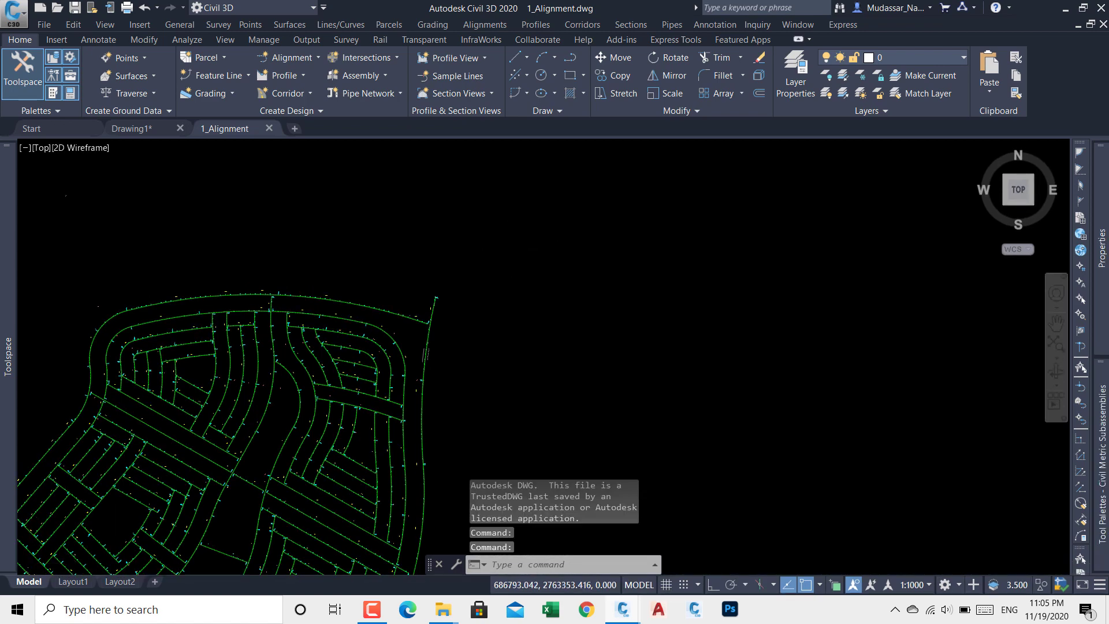
pyautogui.scroll(8, 442, 326)
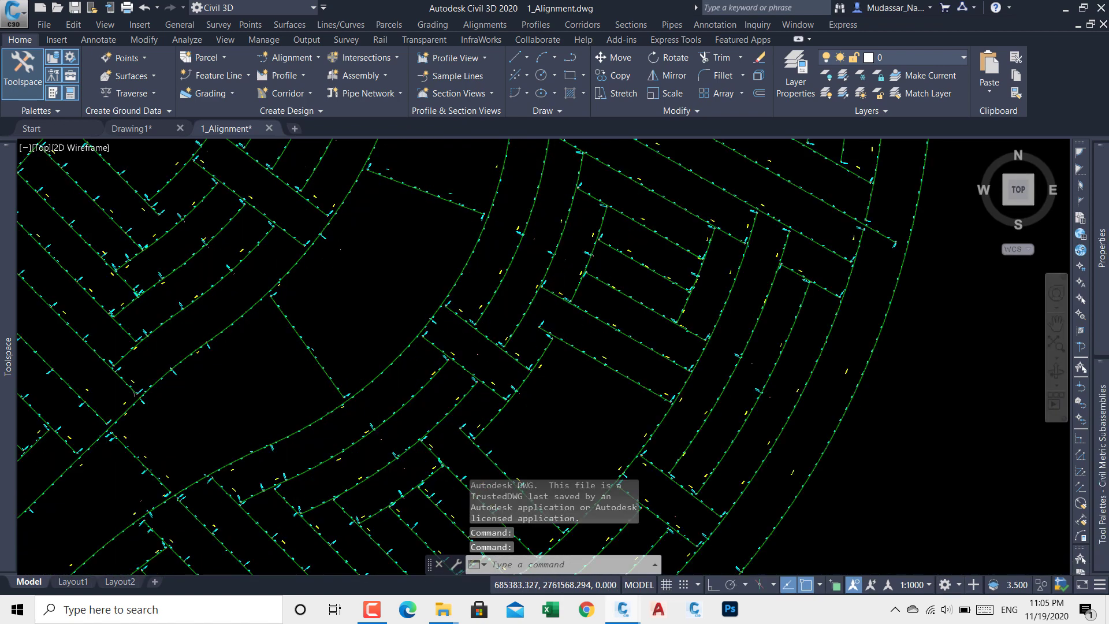
pyautogui.scroll(8, 436, 309)
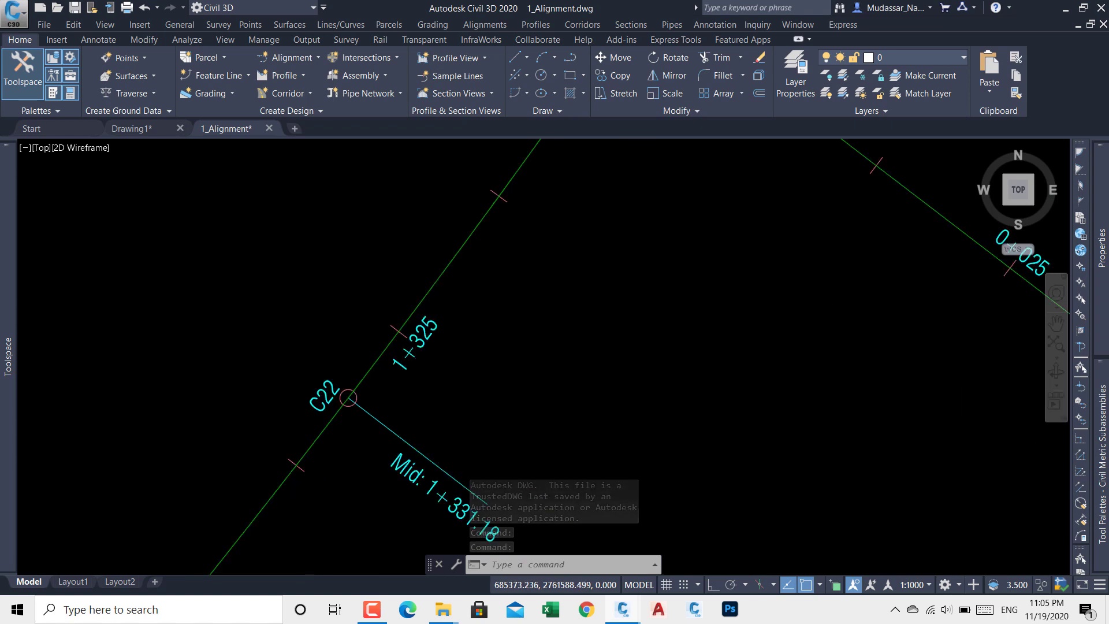
pyautogui.click(437, 279)
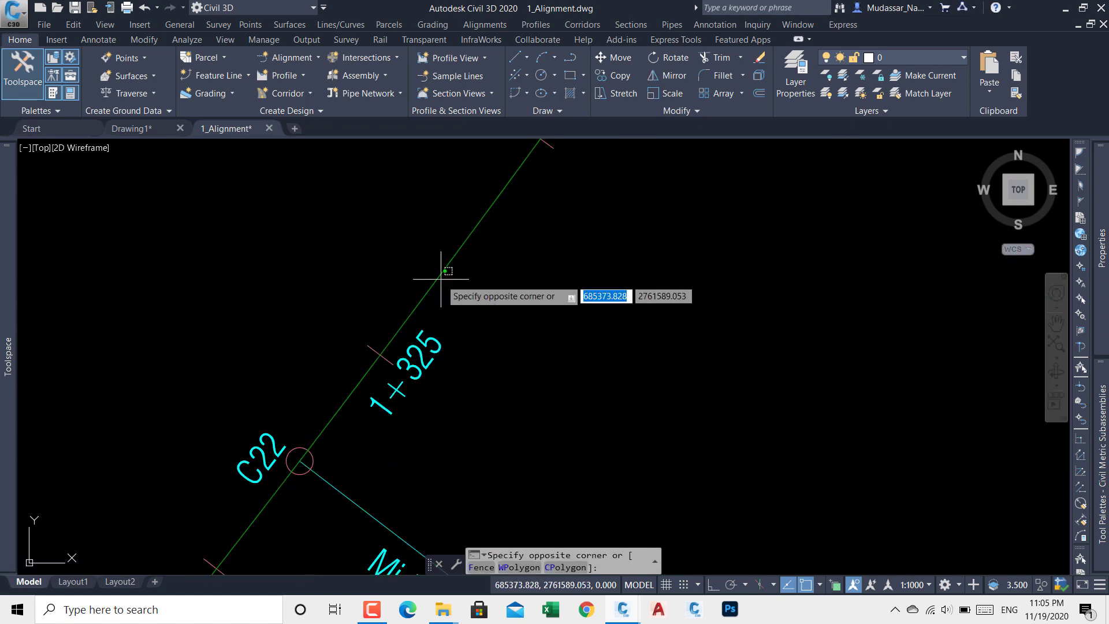
pyautogui.click(436, 275)
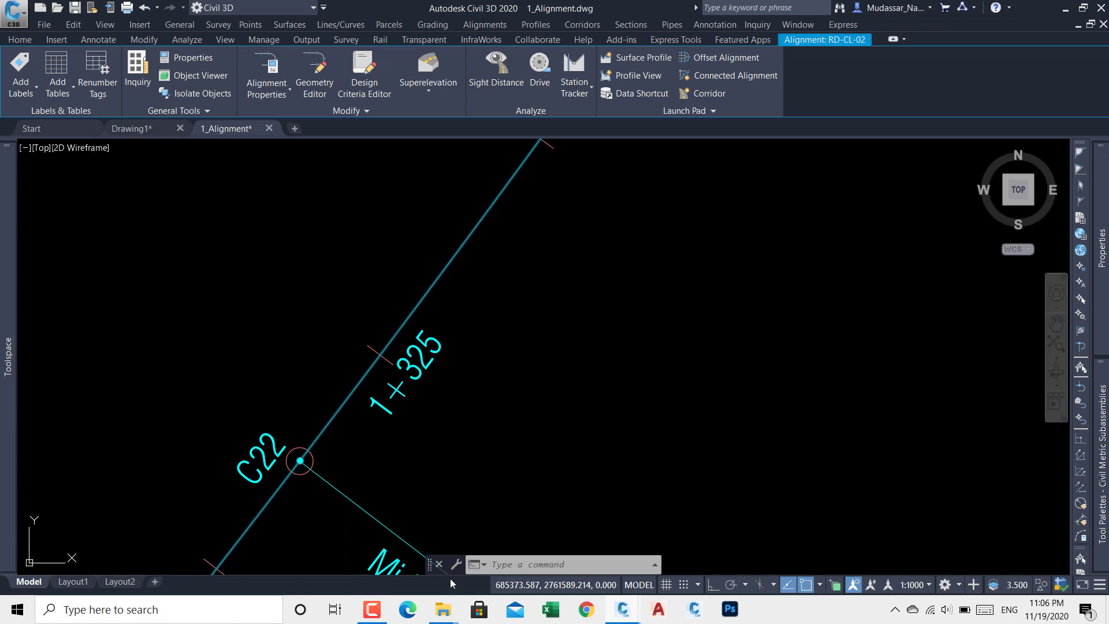
pyautogui.moveTo(443, 610)
pyautogui.click(488, 534)
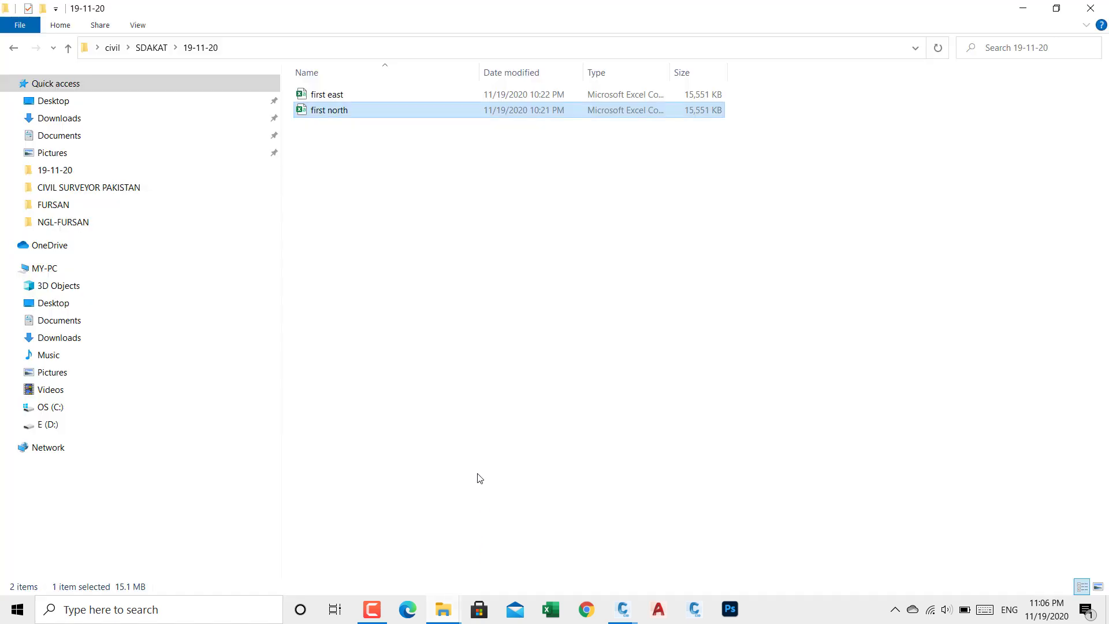
pyautogui.rightClick(445, 267)
pyautogui.rightClick(486, 324)
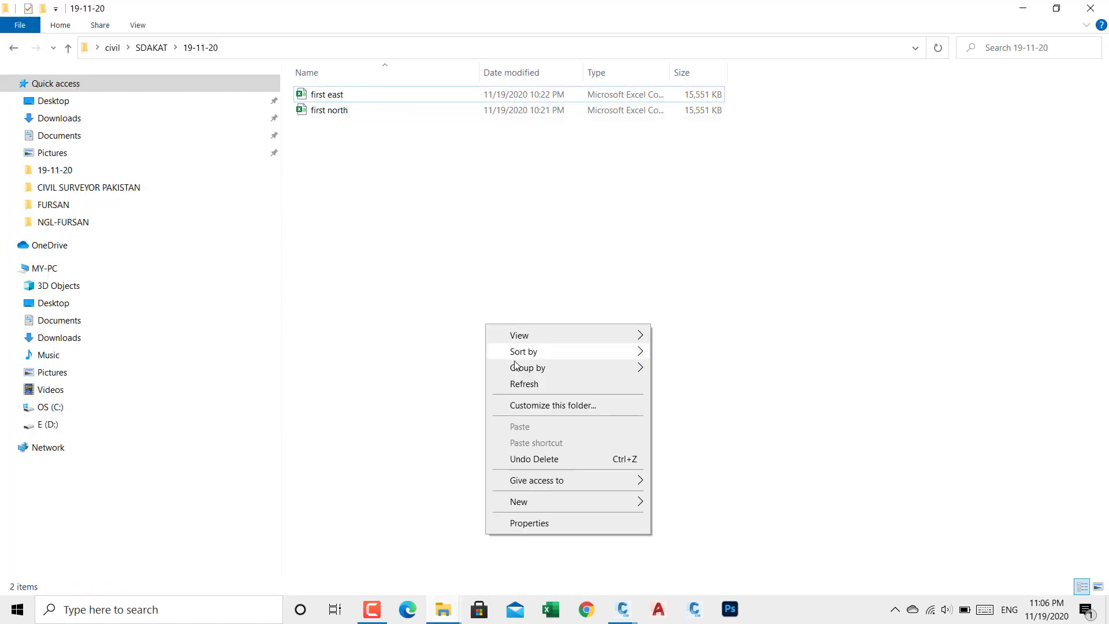
pyautogui.rightClick(528, 383)
pyautogui.click(558, 442)
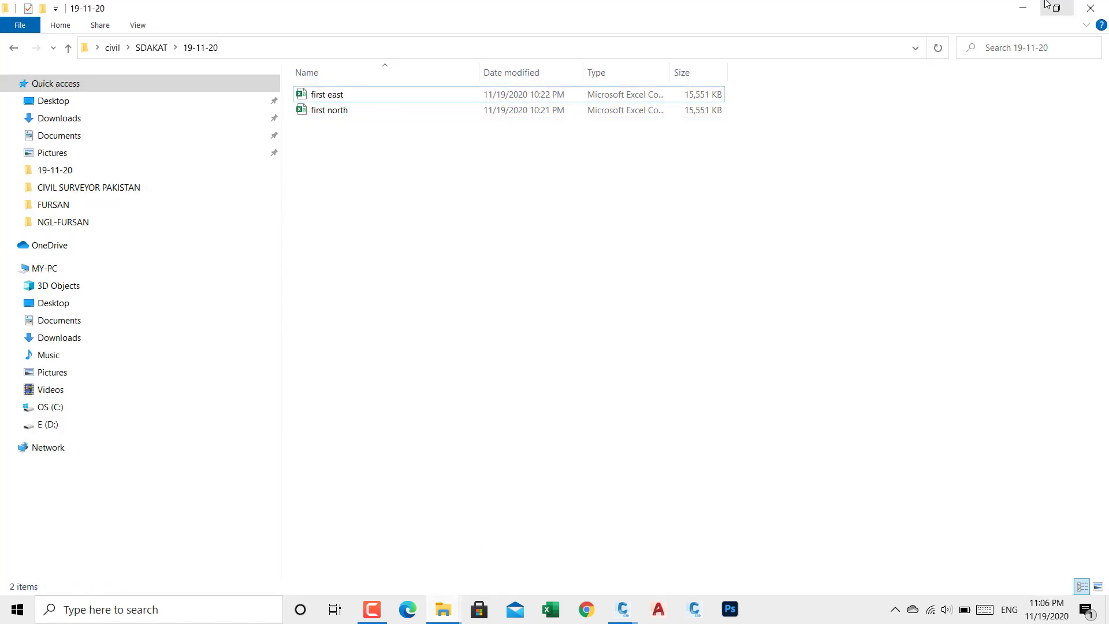
pyautogui.click(1023, 8)
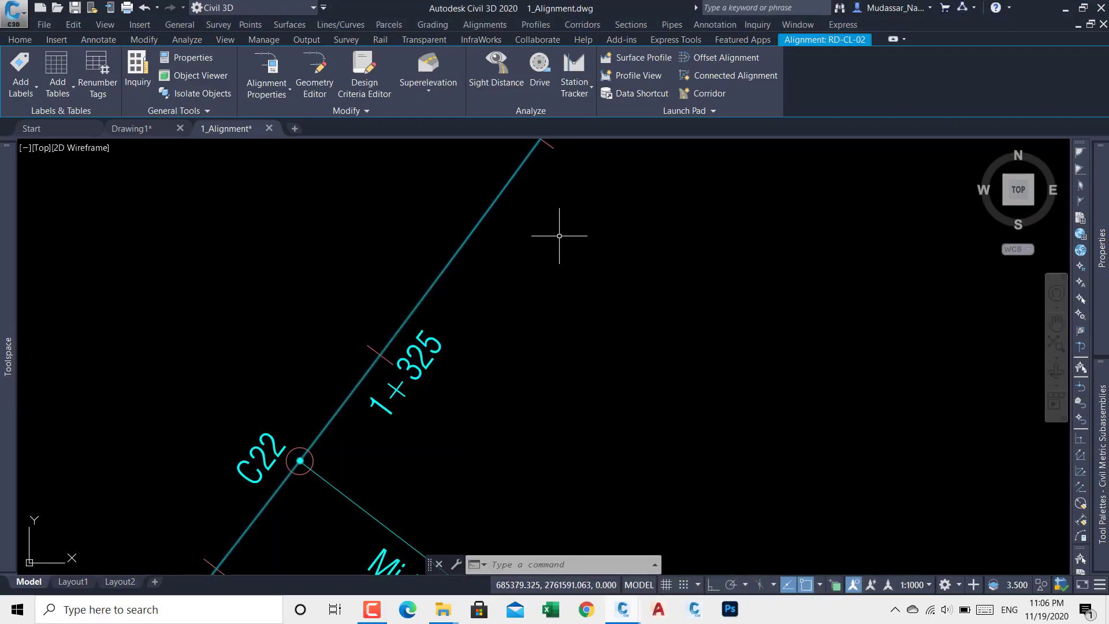
pyautogui.scroll(-5, 688, 223)
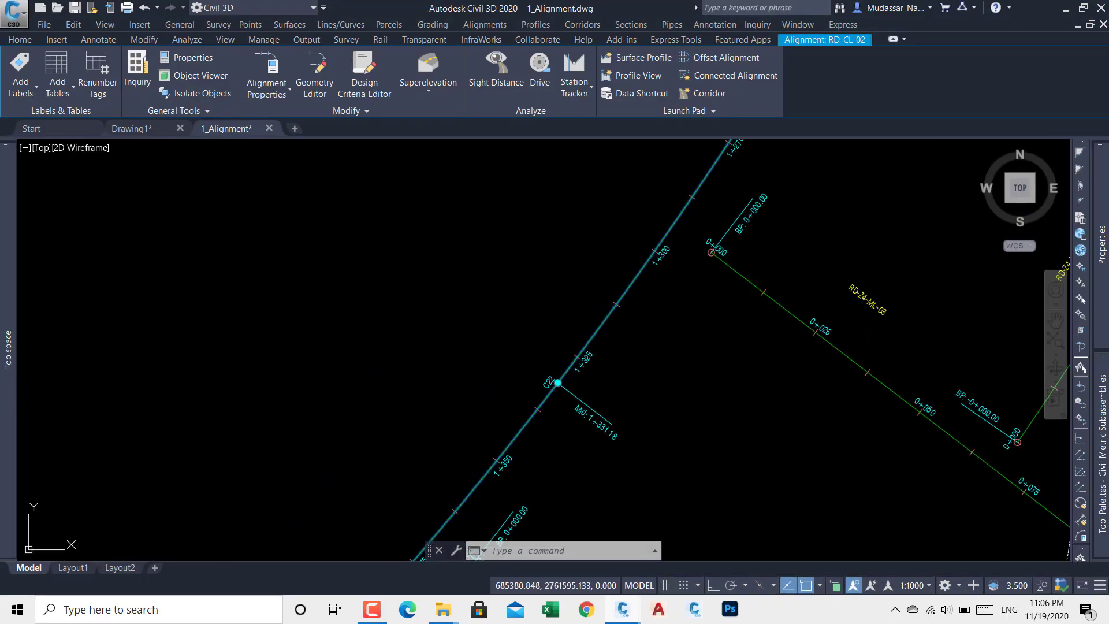
# Clear the alignment selection and examine the full road alignment network of the 1_Alignment drawing.
pyautogui.click(574, 308)
pyautogui.press('Escape')
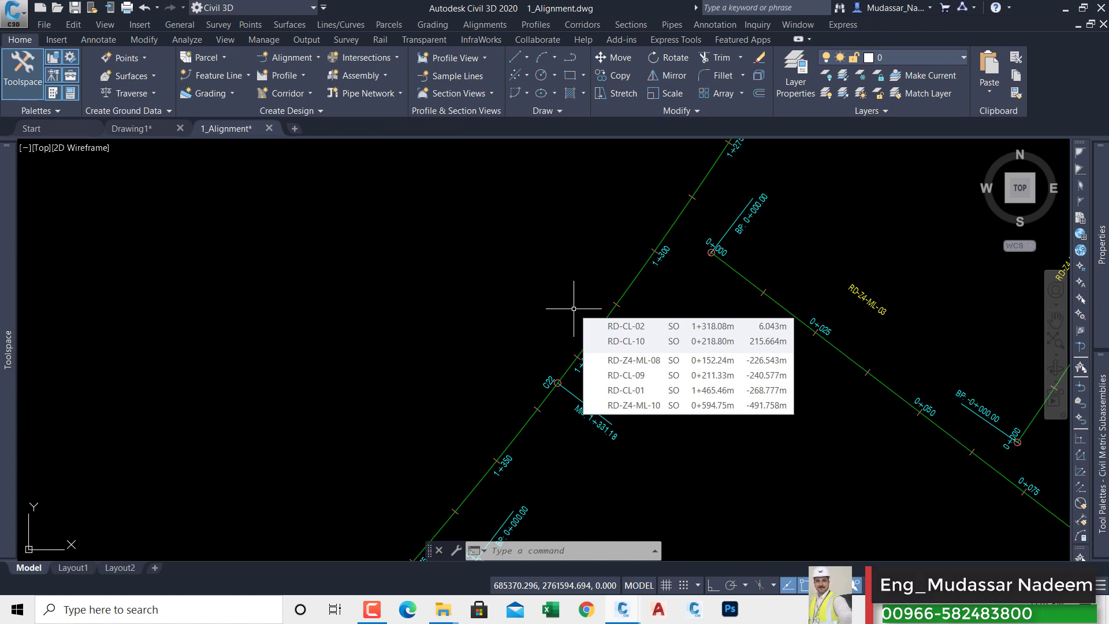
pyautogui.scroll(-8, 513, 279)
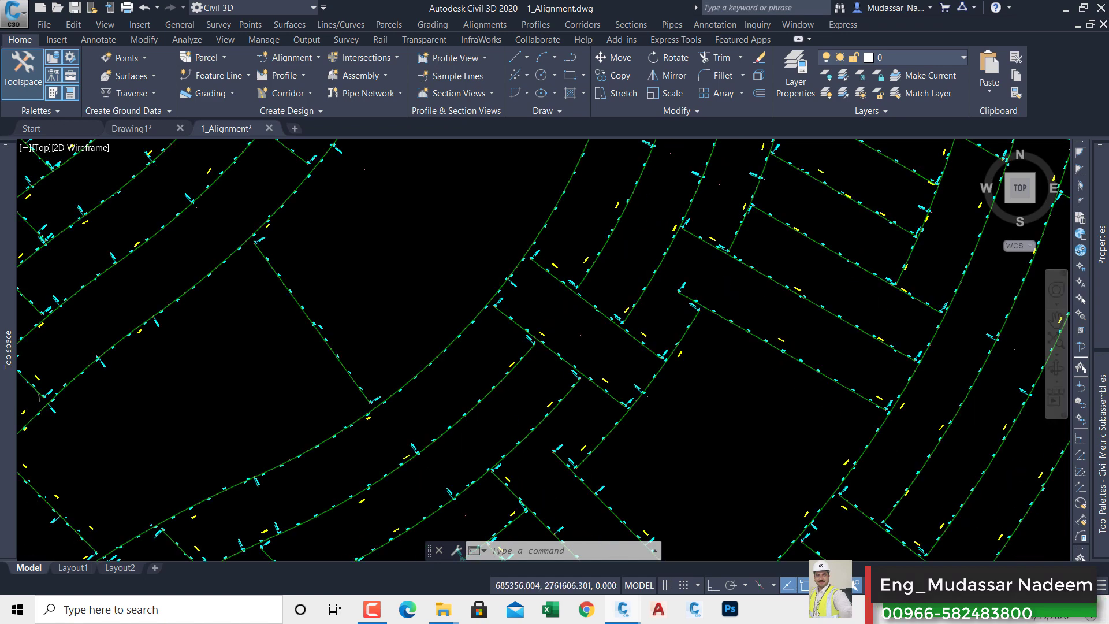
pyautogui.scroll(1, 501, 259)
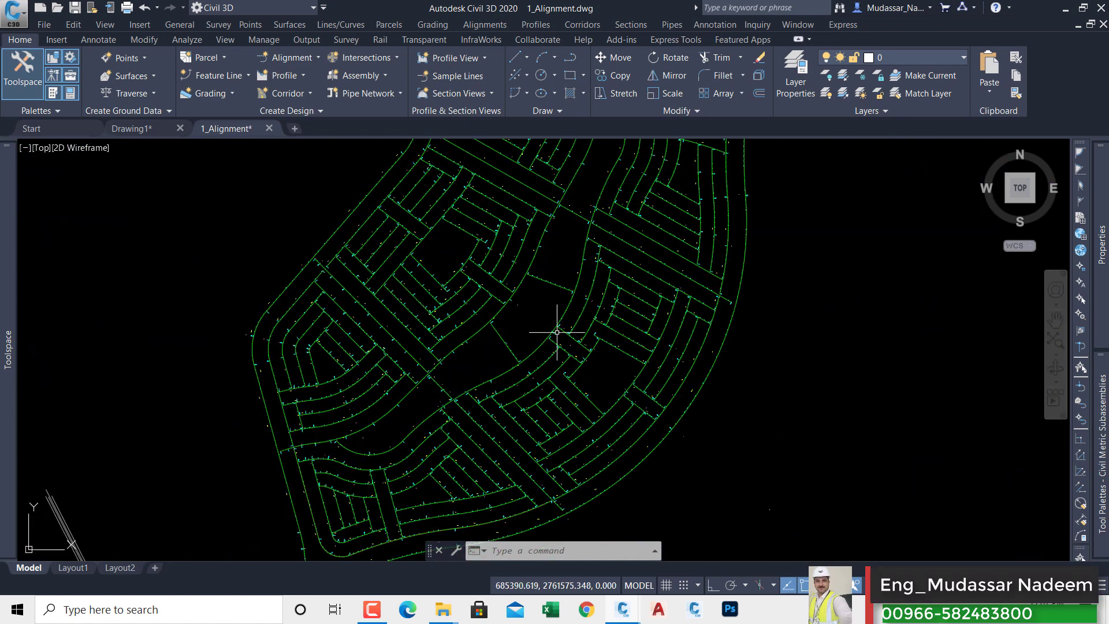
pyautogui.moveTo(3, 288)
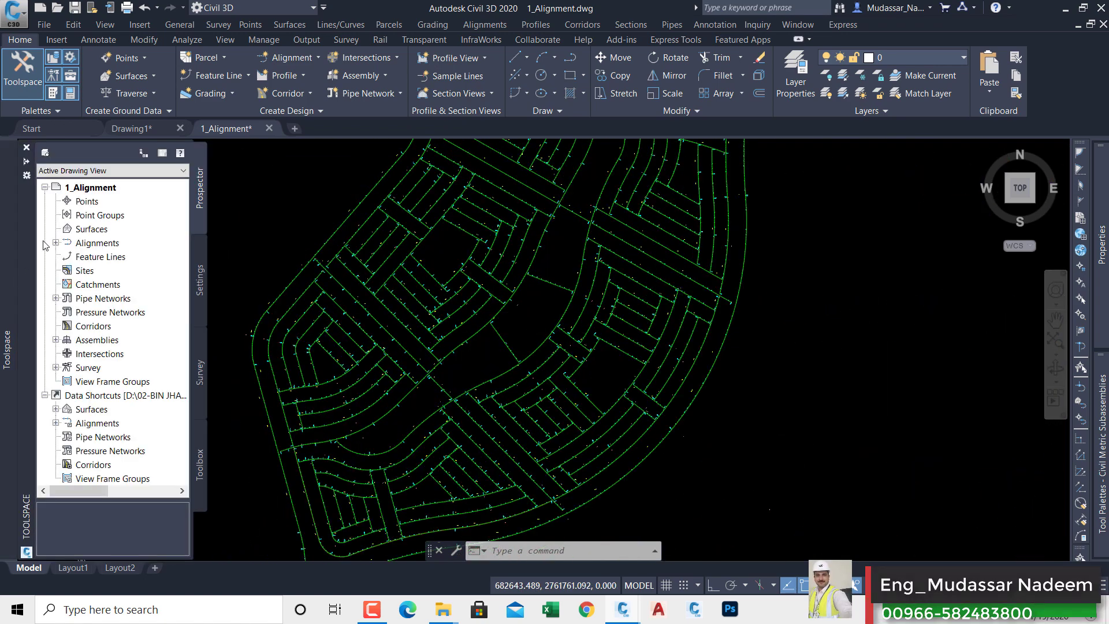
pyautogui.moveTo(96, 231)
pyautogui.mouseDown()
pyautogui.moveTo(90, 250)
pyautogui.moveTo(100, 236)
pyautogui.mouseUp()
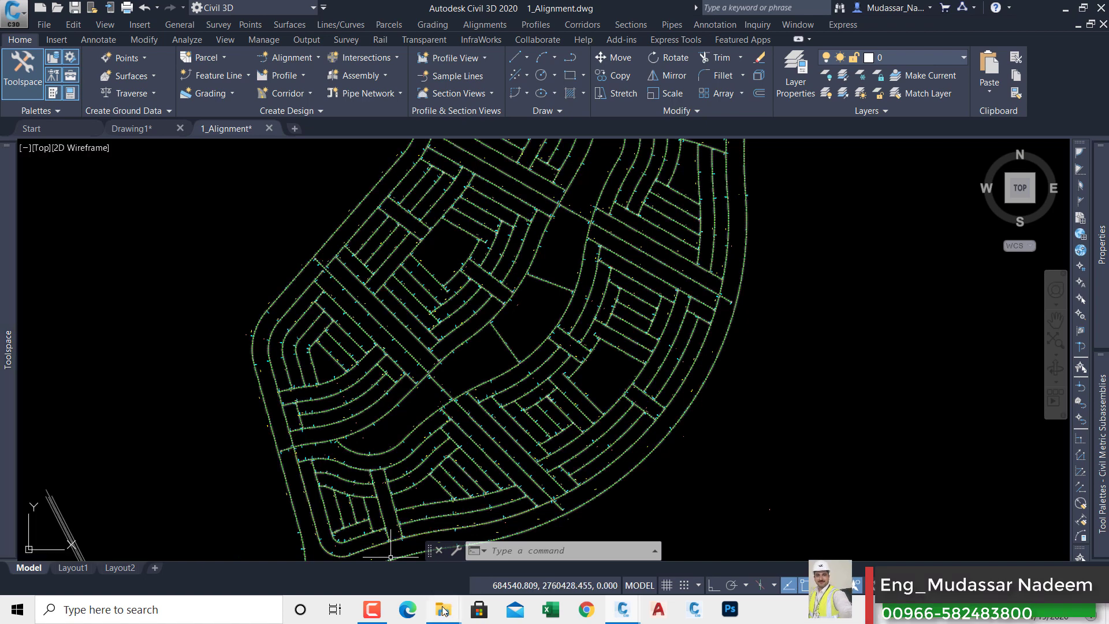
# Switch to File Explorer and open the 2_Edge Of Asfalt drawing from the Fursan project folder.
pyautogui.moveTo(443, 608)
pyautogui.click(441, 565)
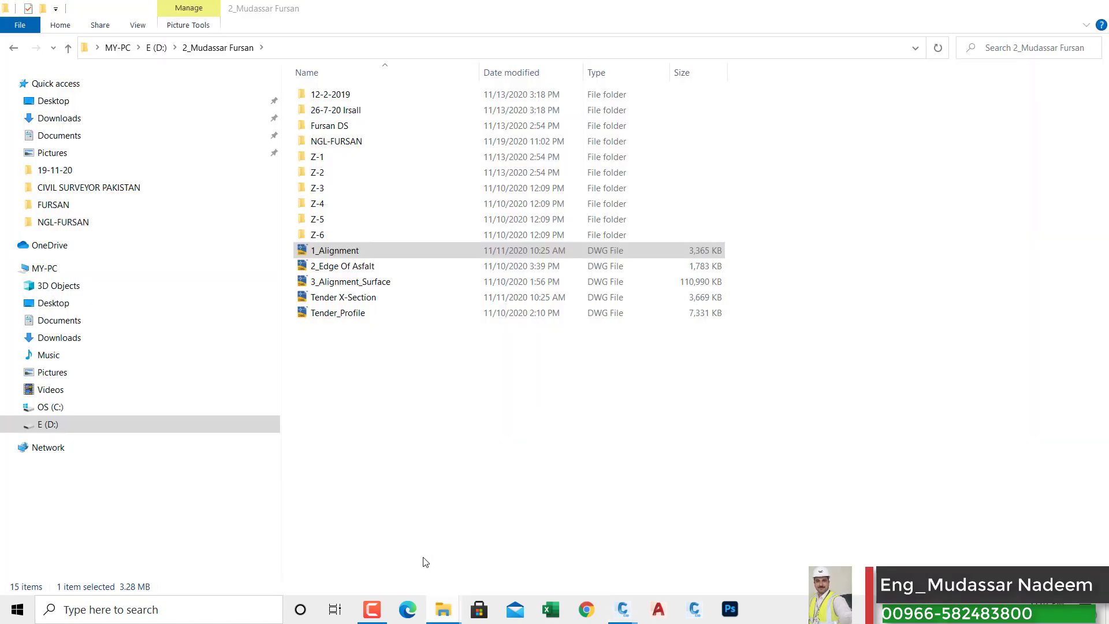
pyautogui.doubleClick(344, 270)
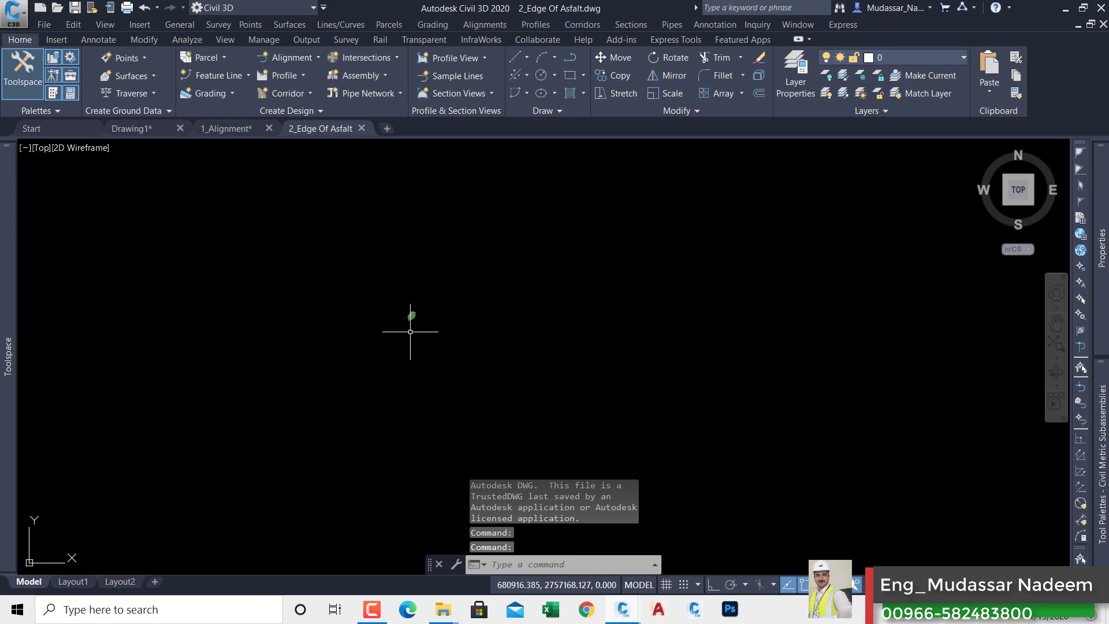
# Examine the asphalt edge lines, road junctions and overall road layout in the 2_Edge Of Asfalt drawing.
pyautogui.scroll(15, 408, 326)
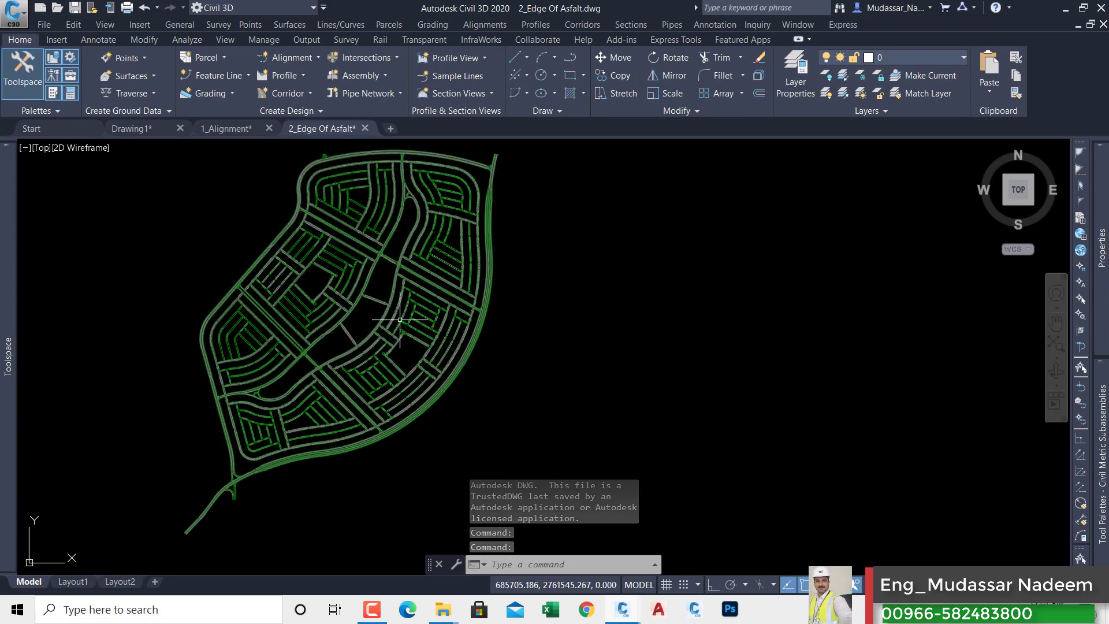
pyautogui.scroll(6, 398, 319)
pyautogui.moveTo(407, 324); pyautogui.dragTo(505, 339, button='middle')
pyautogui.scroll(-4, 506, 339)
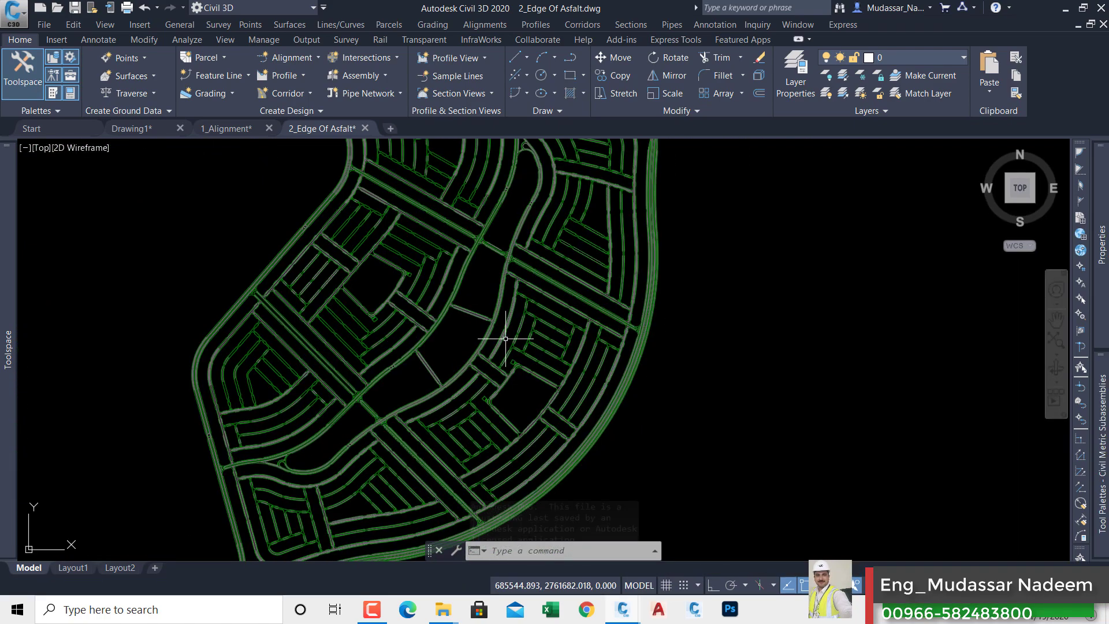
pyautogui.scroll(4, 466, 322)
pyautogui.scroll(5, 476, 311)
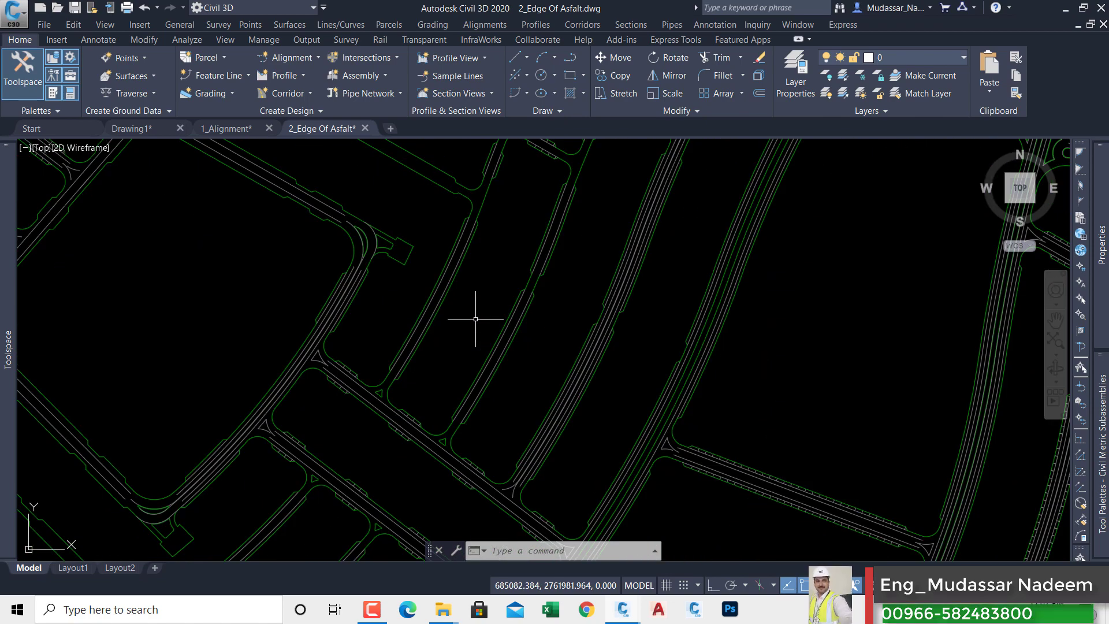
pyautogui.scroll(8, 475, 318)
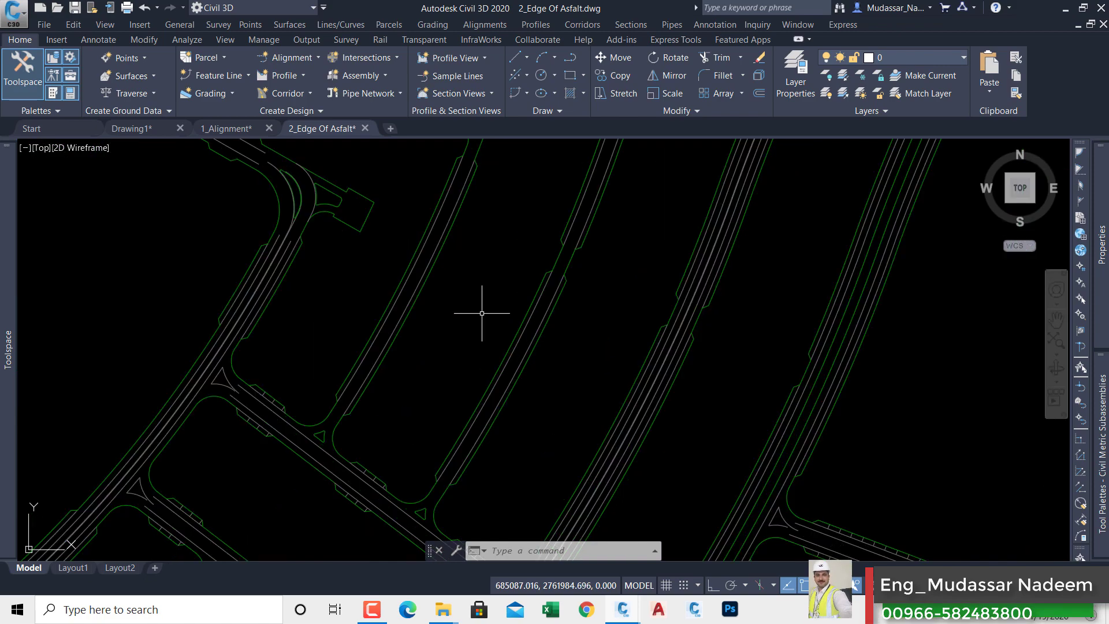
pyautogui.scroll(-8, 444, 288)
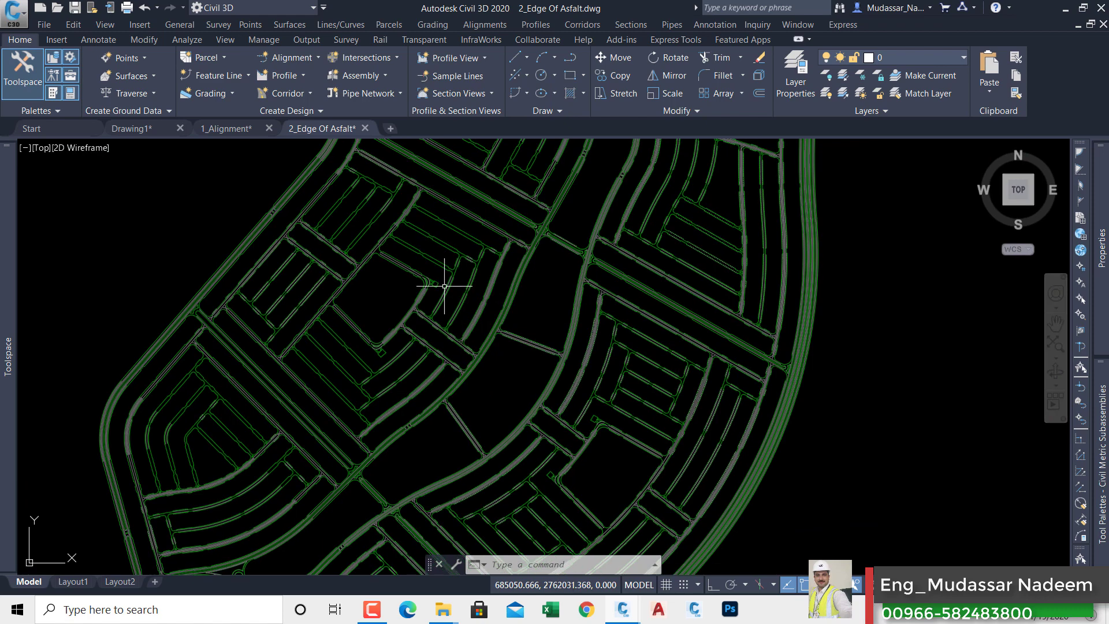
# Switch to File Explorer and open the 3_Alignment_Surface drawing from the Fursan project folder.
pyautogui.click(450, 613)
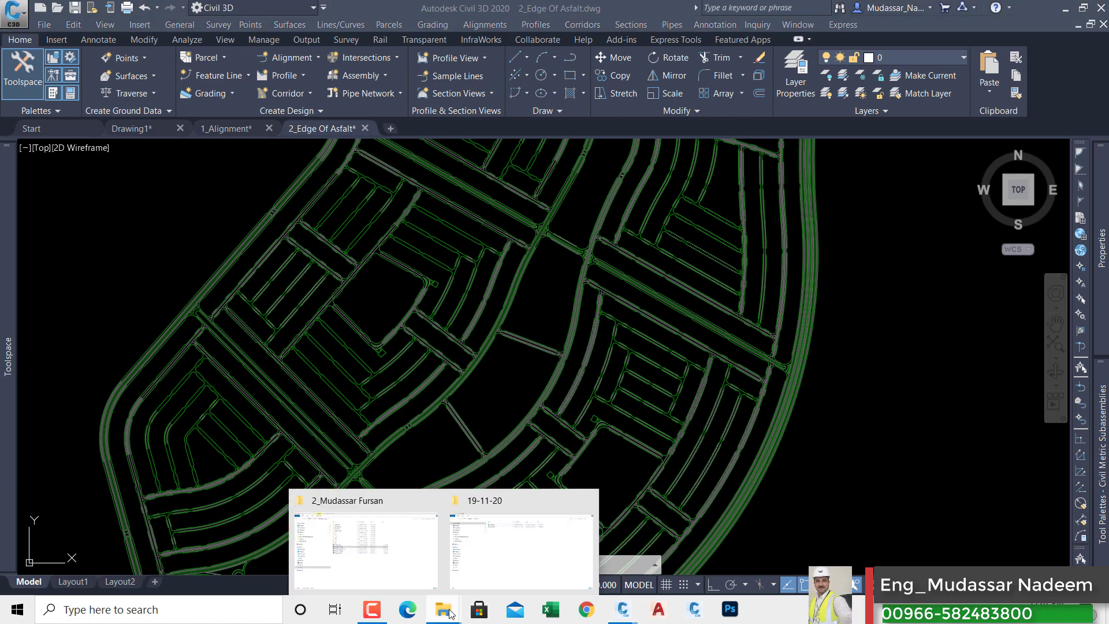
pyautogui.click(421, 558)
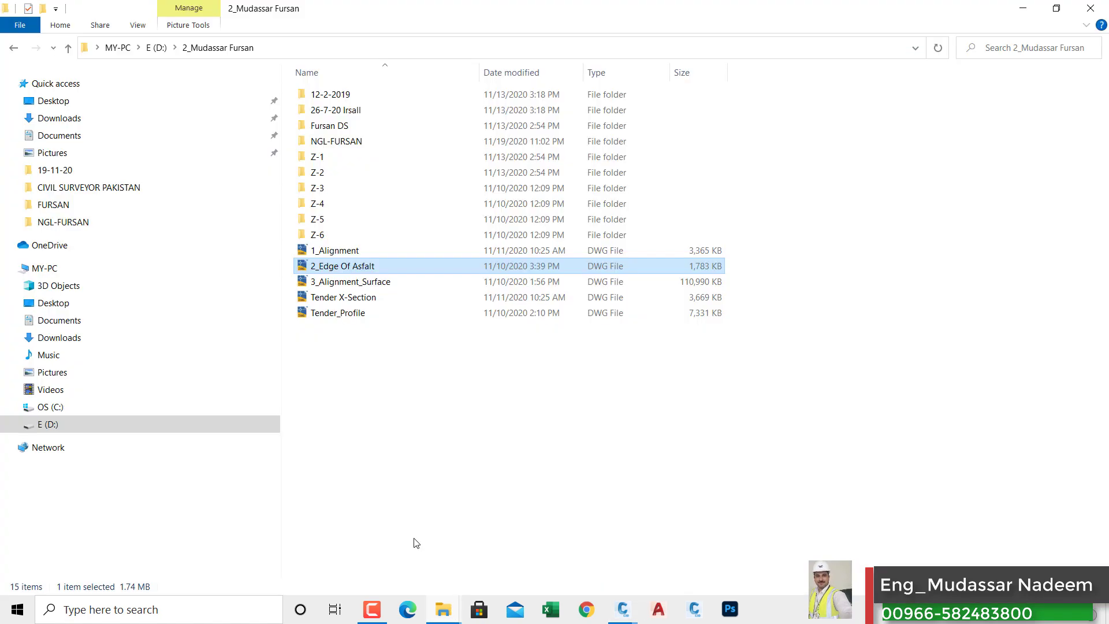
pyautogui.doubleClick(337, 283)
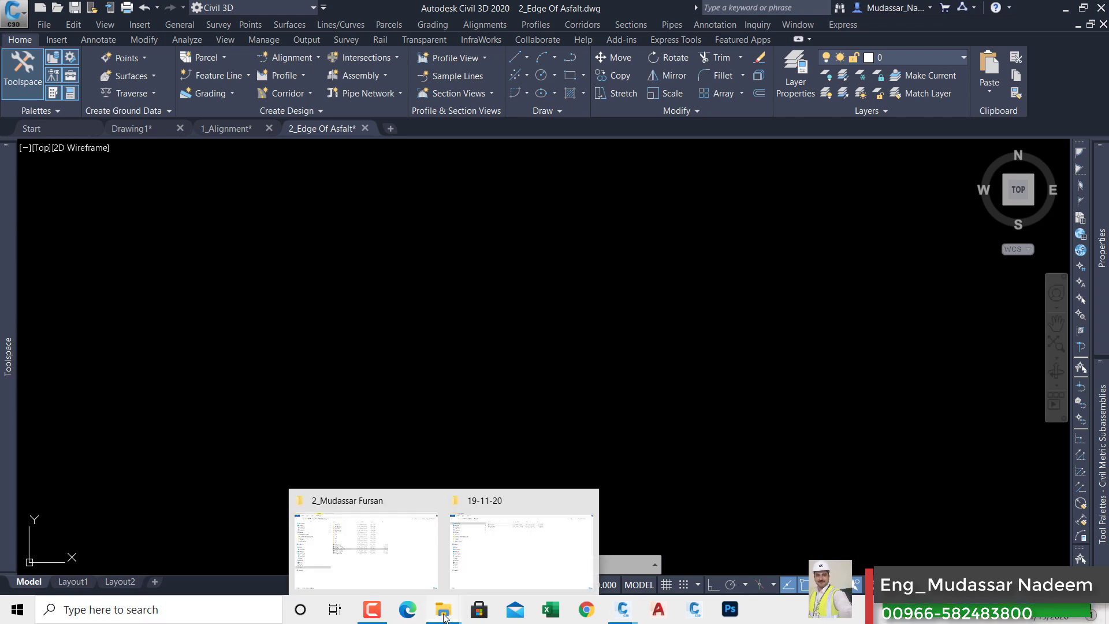
pyautogui.click(372, 608)
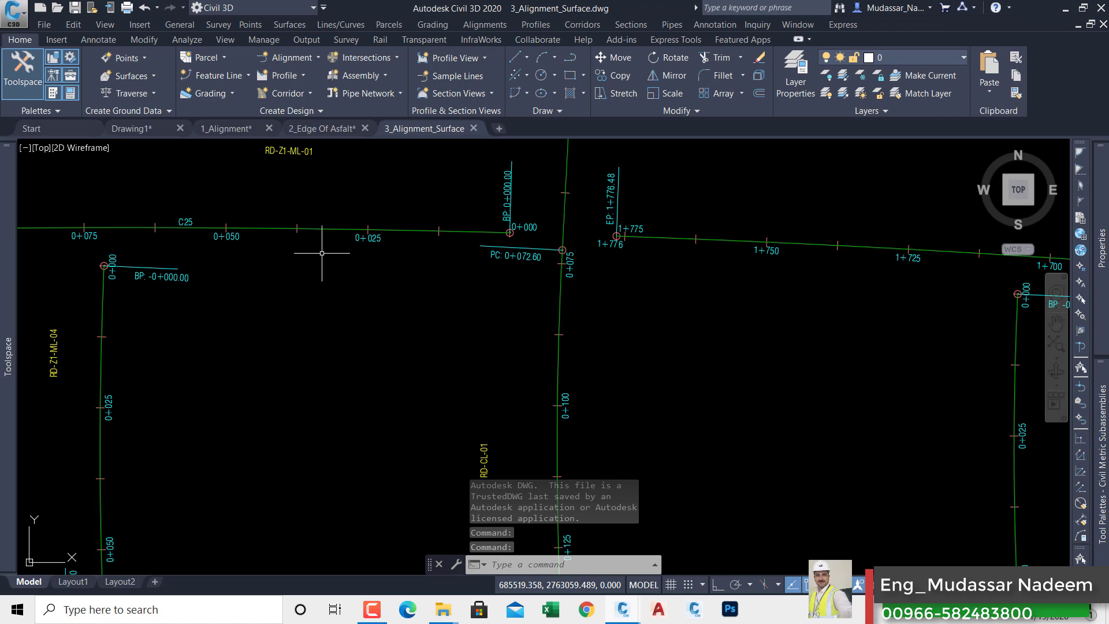
# Close the Drawing1 drawing without saving its changes.
pyautogui.click(180, 129)
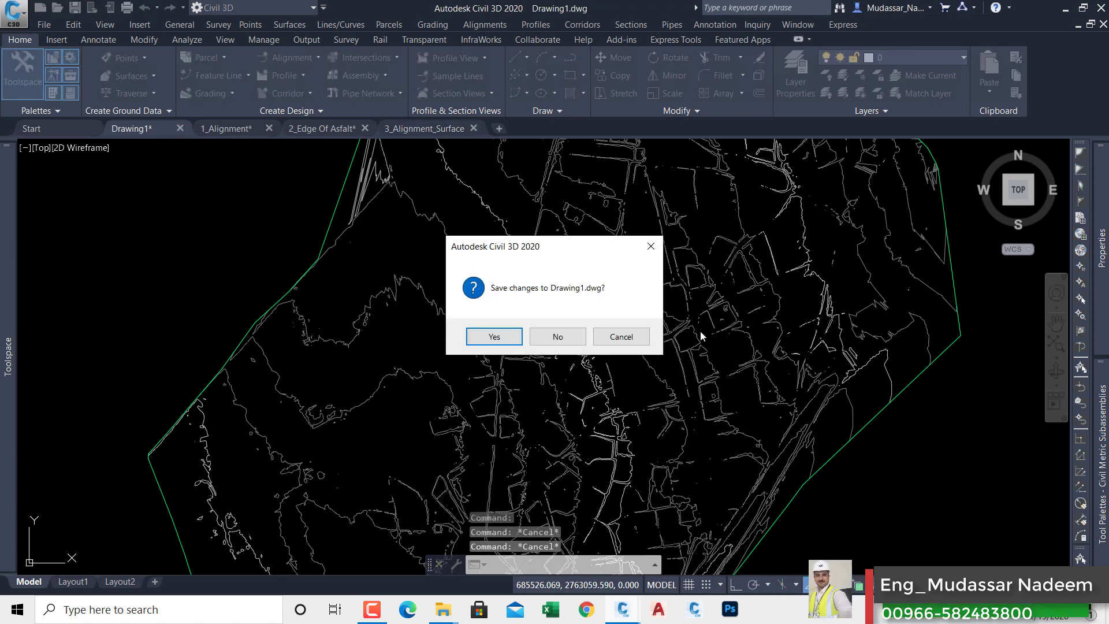
pyautogui.click(578, 345)
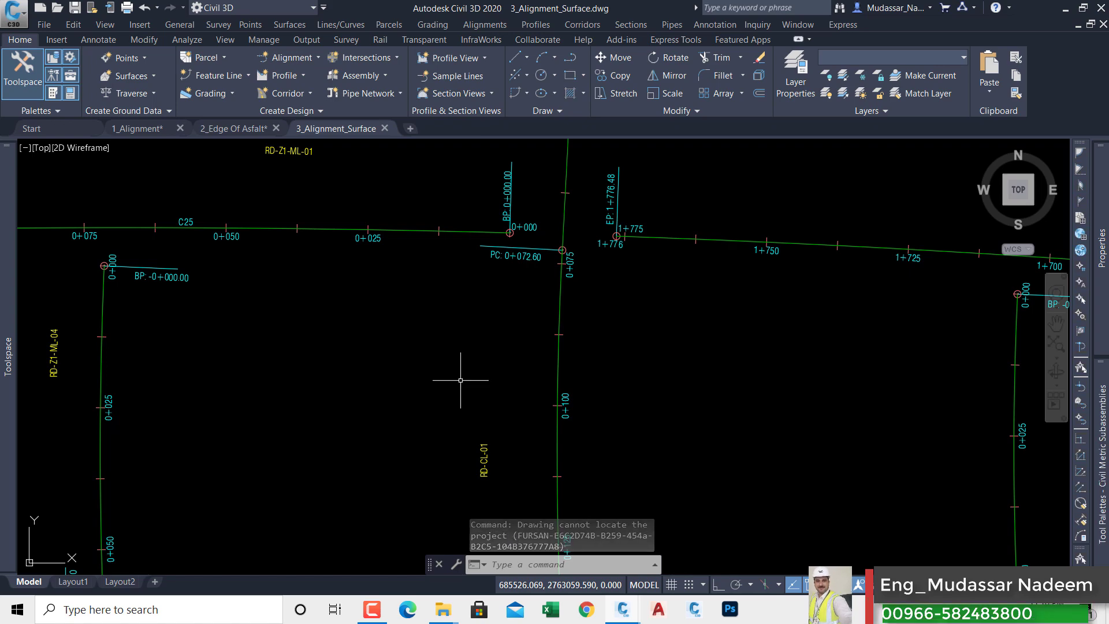
# Examine the surface boundary around the alignments and expand the point groups of the 3_Alignment_Surface drawing.
pyautogui.scroll(-8, 483, 311)
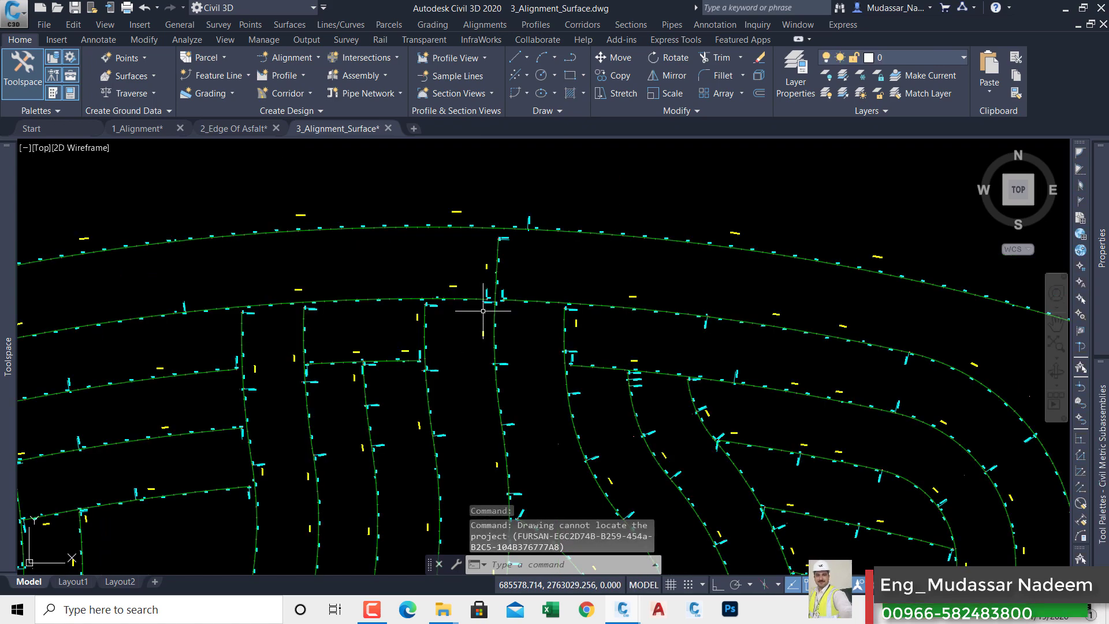
pyautogui.scroll(-5, 483, 311)
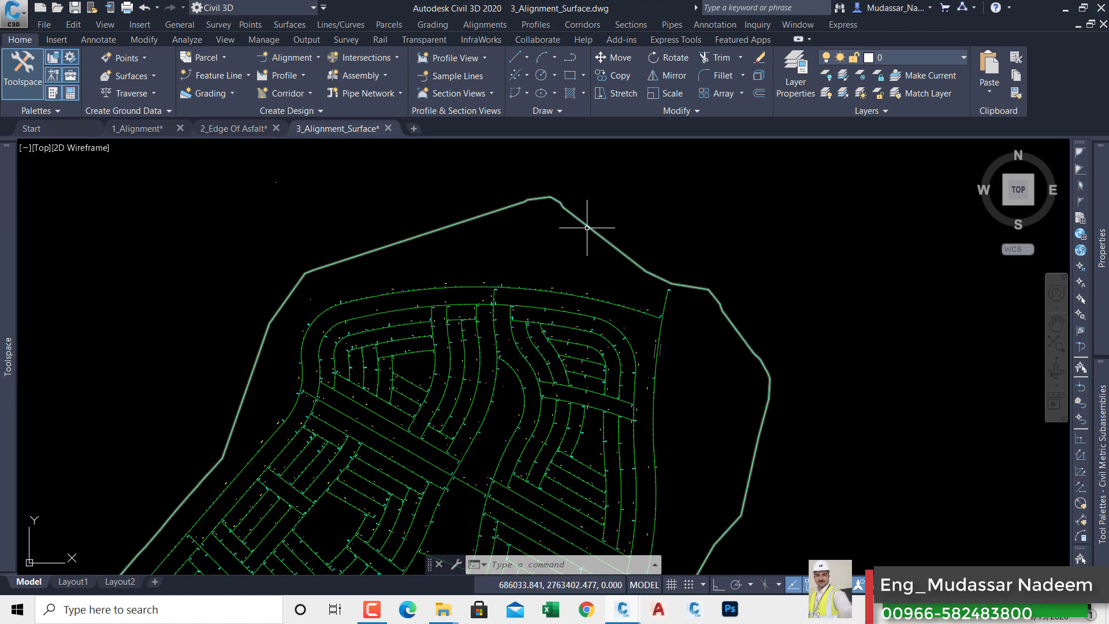
pyautogui.moveTo(587, 228)
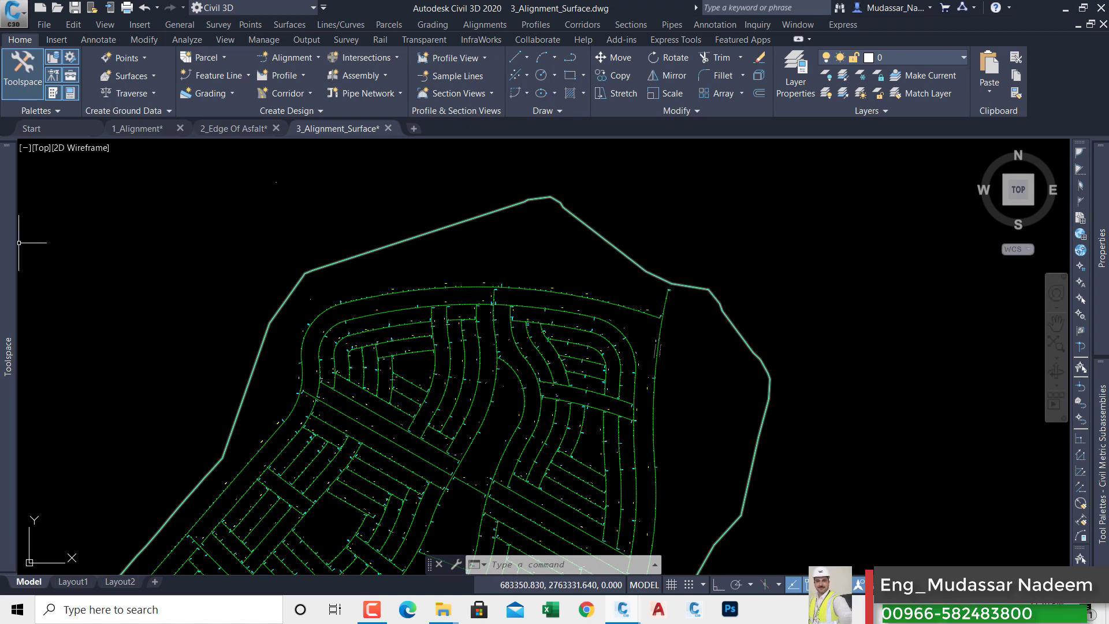
pyautogui.moveTo(10, 242)
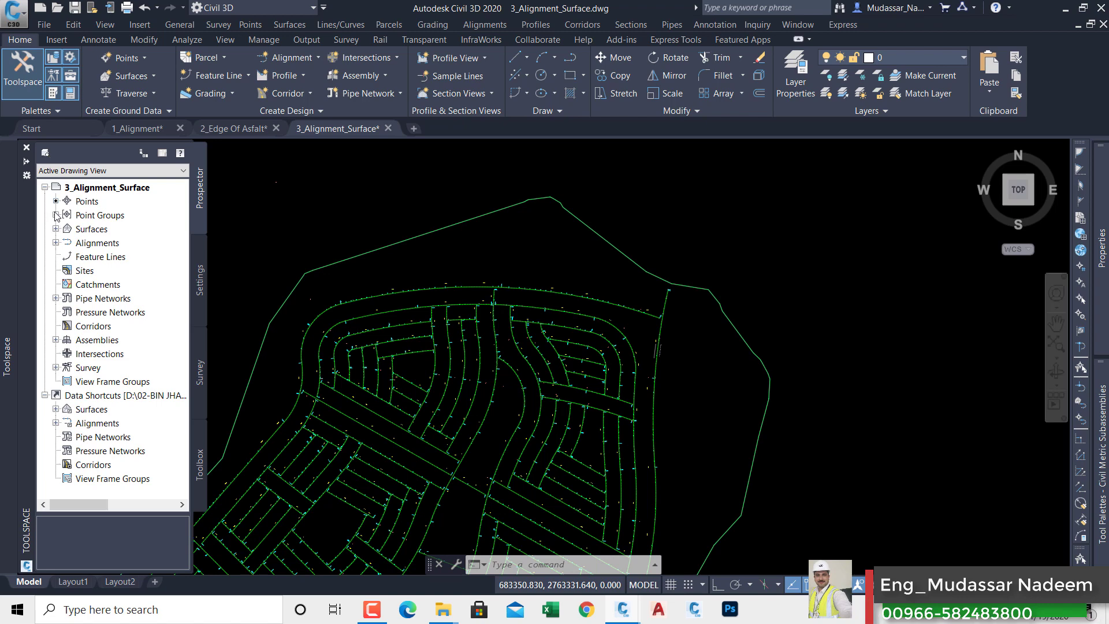
pyautogui.click(55, 214)
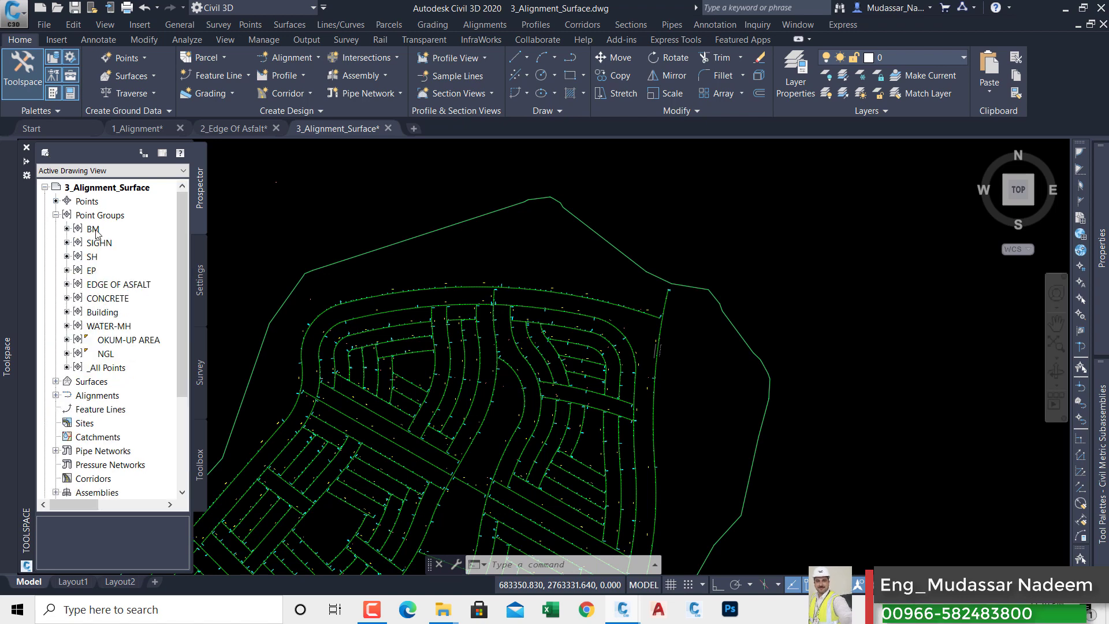
pyautogui.moveTo(96, 232)
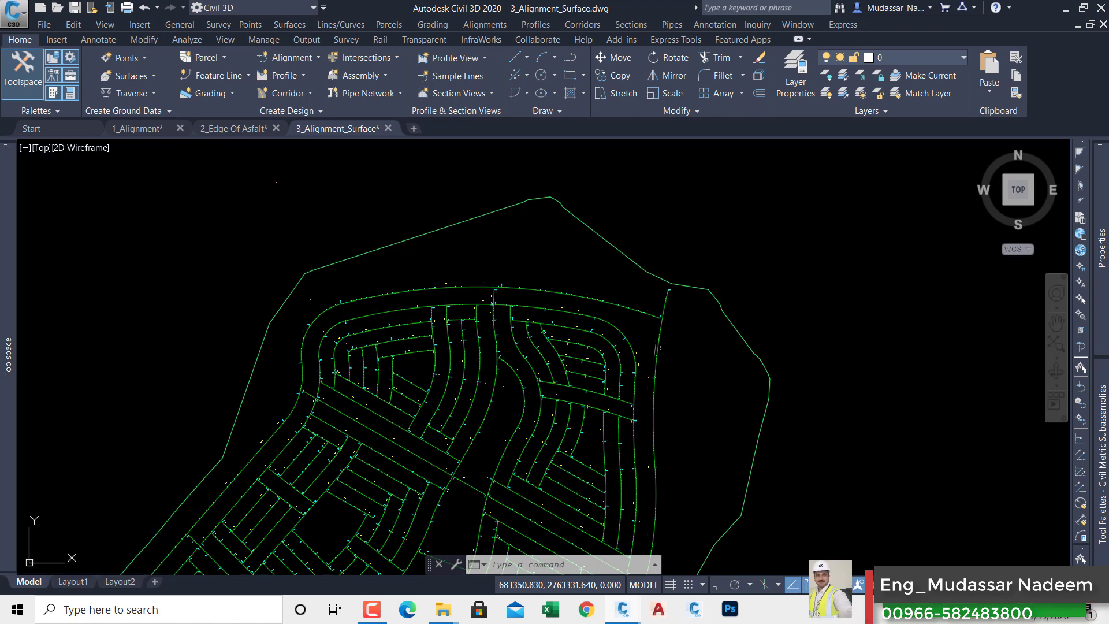
pyautogui.moveTo(405, 259)
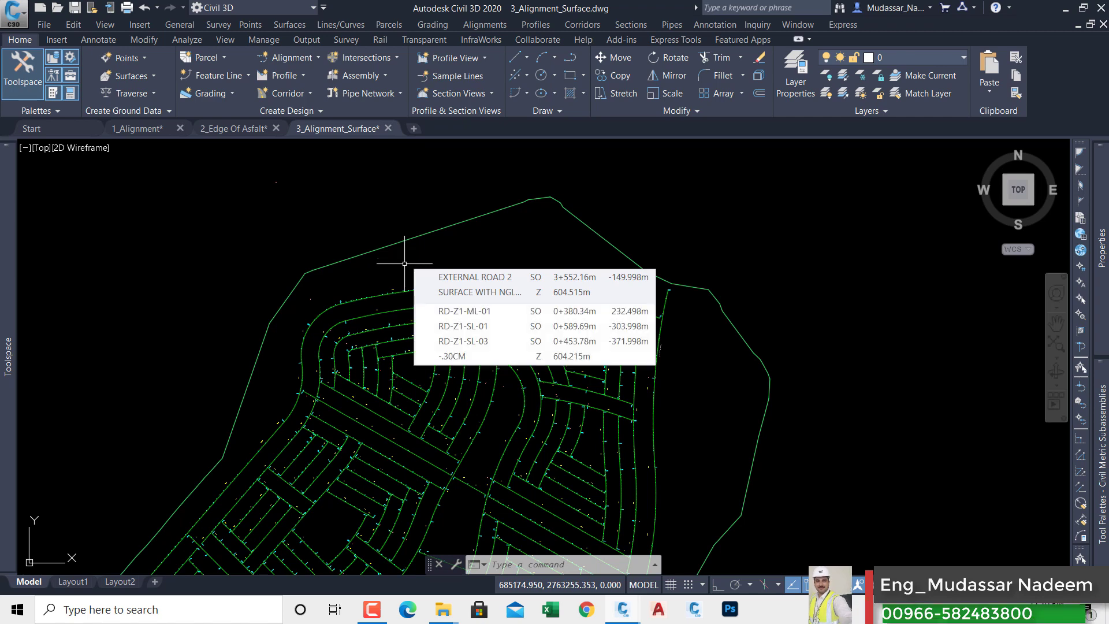
# Switch to File Explorer, review the survey text files in the NGL-FURSAN folder, and return to Civil 3D.
pyautogui.moveTo(447, 620)
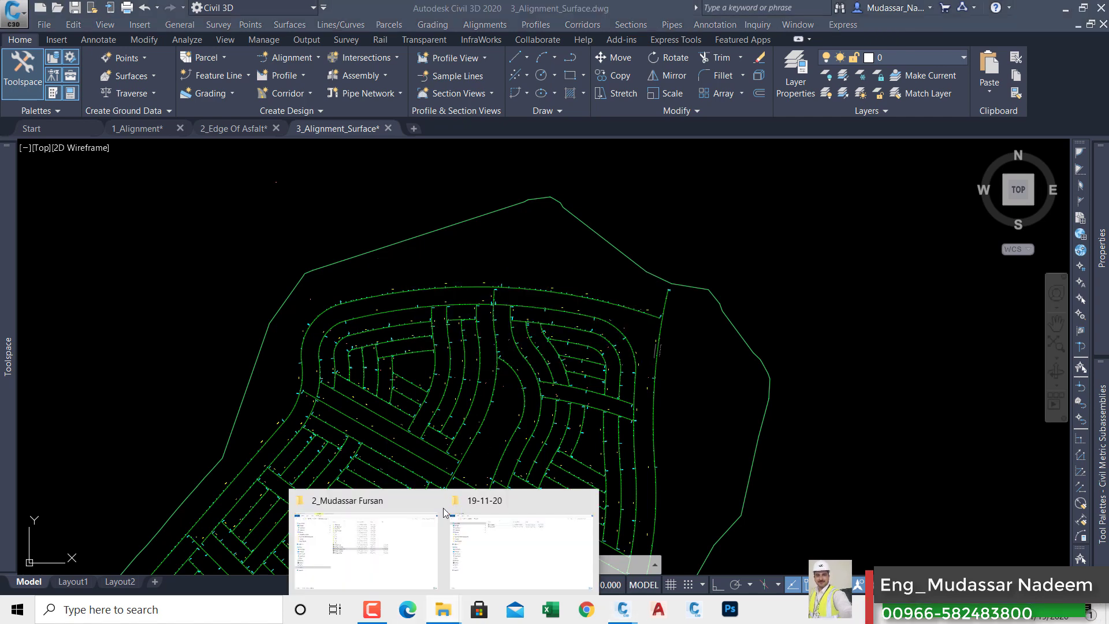
pyautogui.click(385, 557)
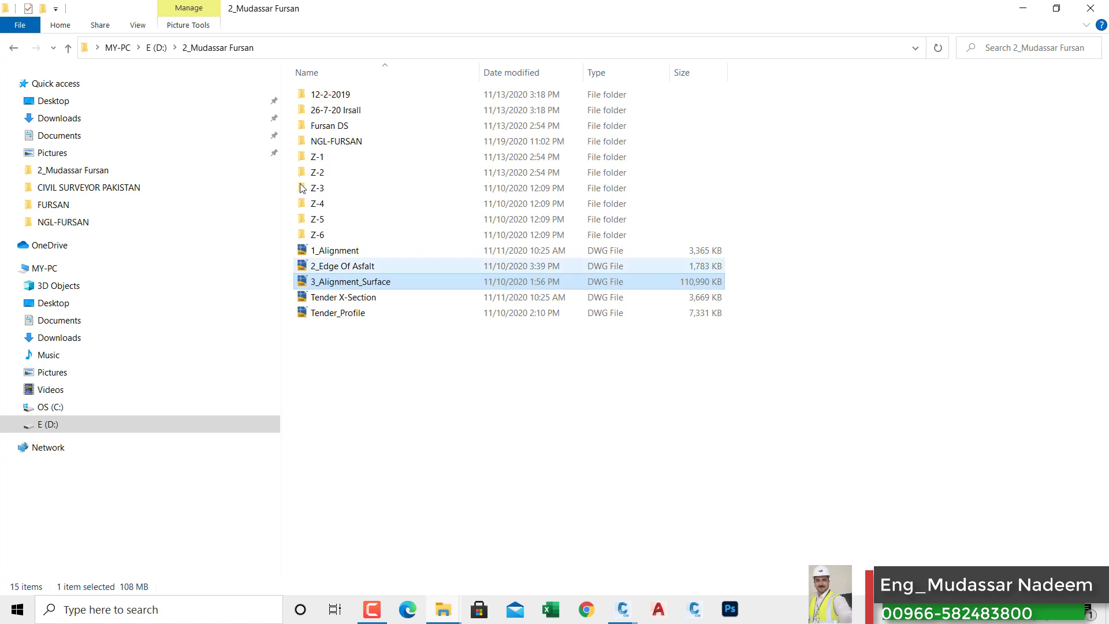
pyautogui.doubleClick(342, 141)
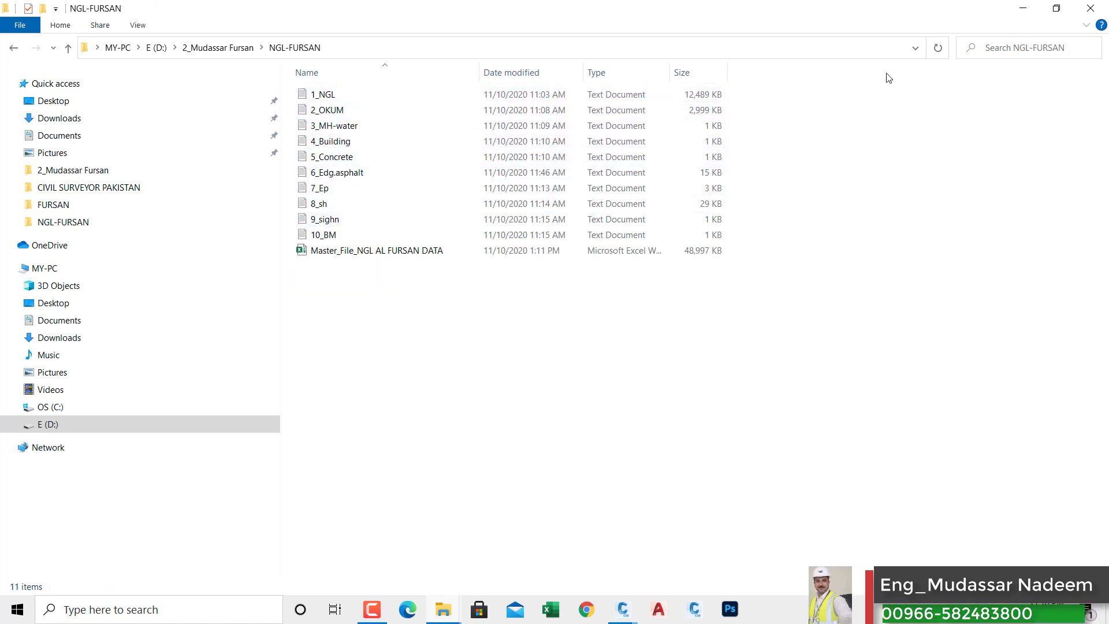
pyautogui.click(1027, 7)
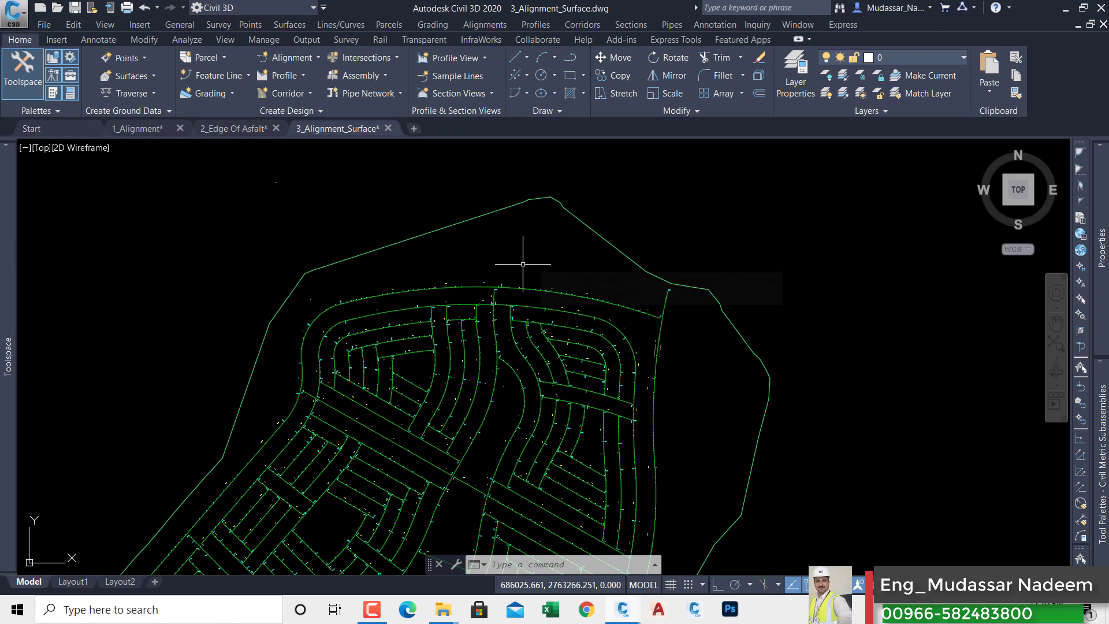
# Review the point group list of the 3_Alignment_Surface drawing again in the Prospector tree.
pyautogui.moveTo(523, 264)
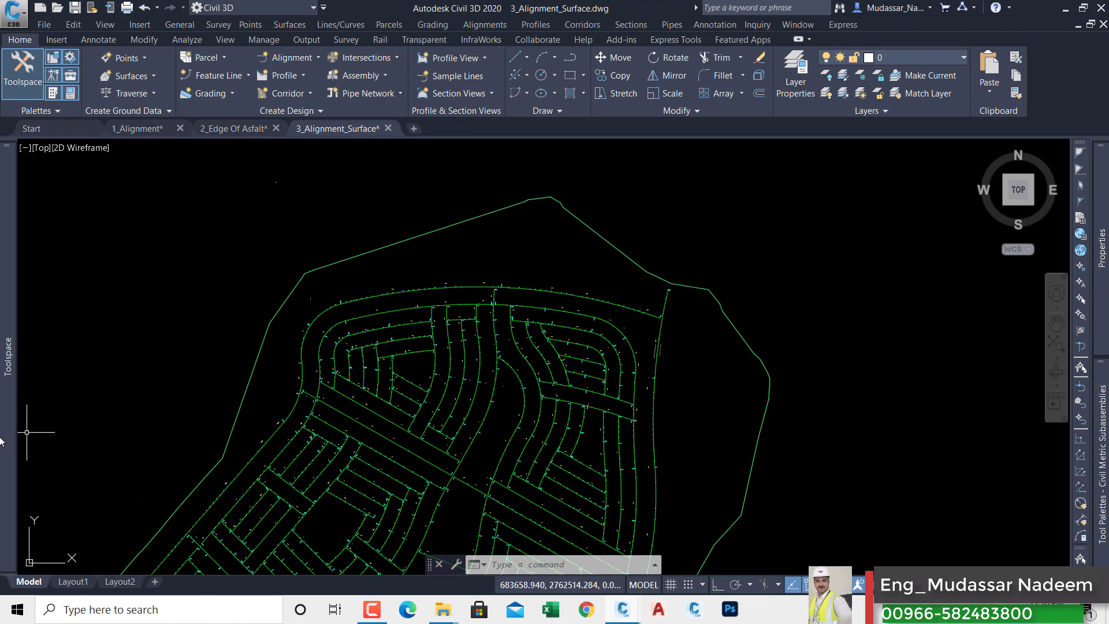
pyautogui.moveTo(7, 411)
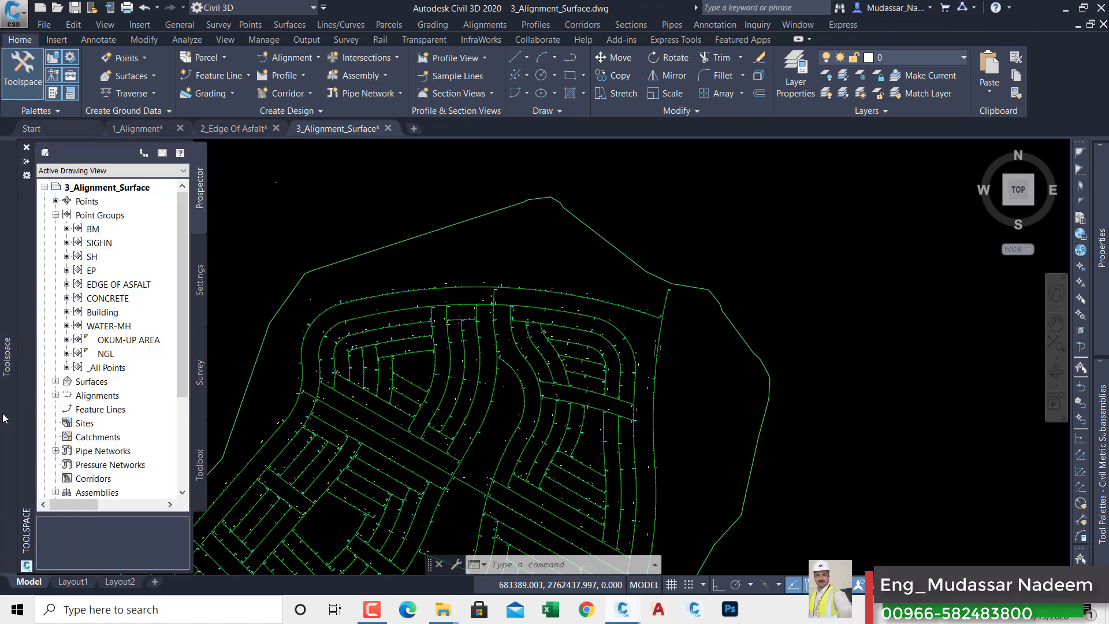
pyautogui.scroll(-3, 110, 393)
pyautogui.scroll(1, 92, 456)
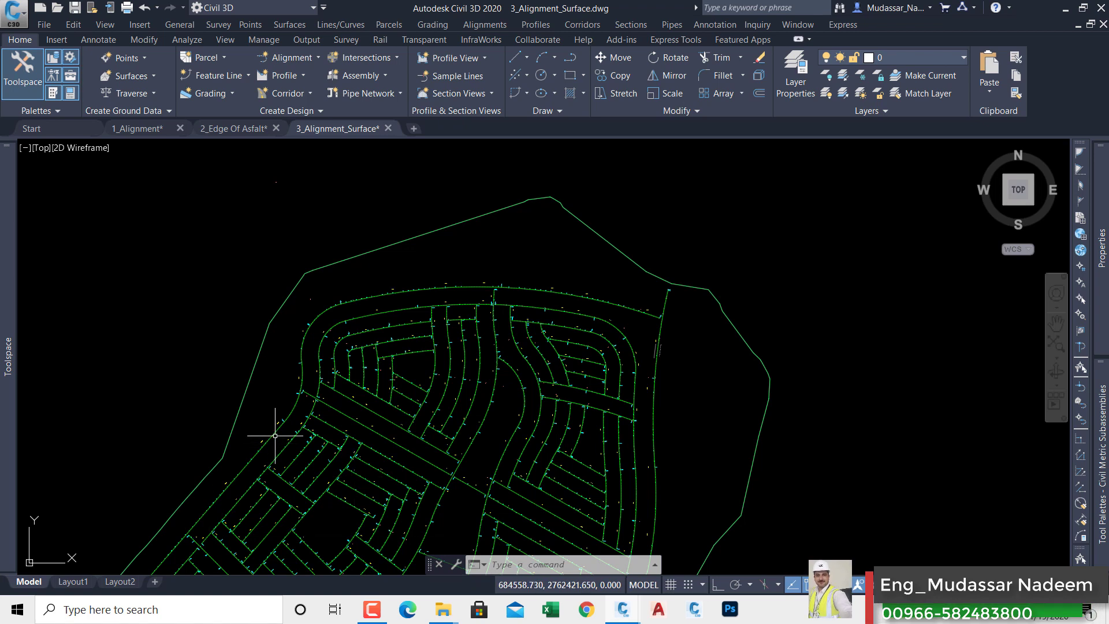
pyautogui.moveTo(275, 436)
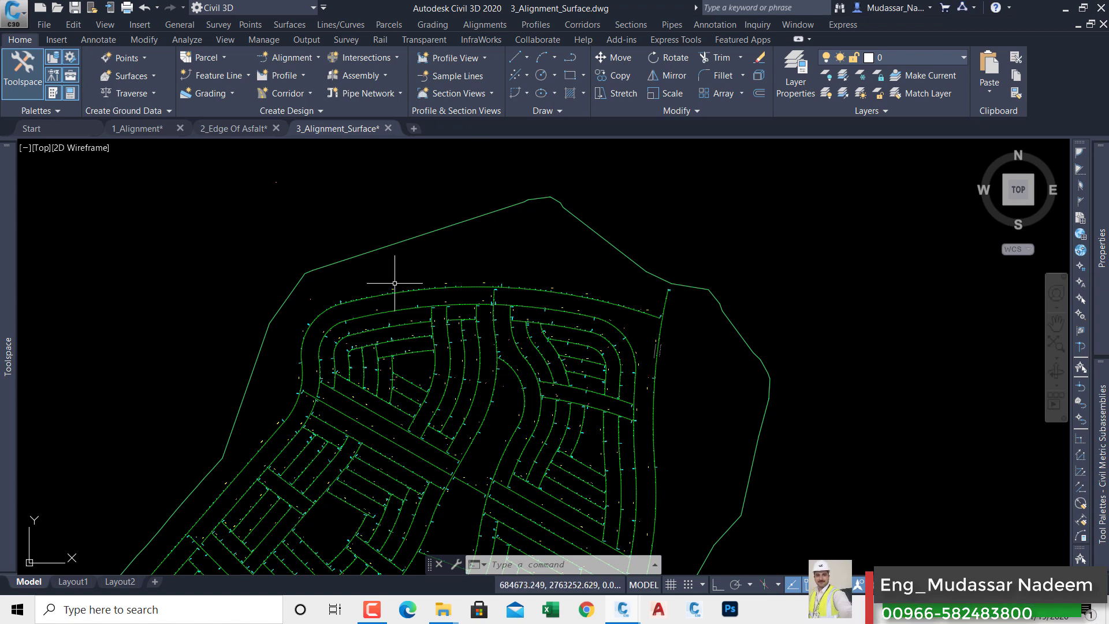
# Switch to File Explorer, browse the Fursan project folder and its 12-2-2019 and 26-7-20 Irsall subfolders, and return to Civil 3D.
pyautogui.click(1066, 9)
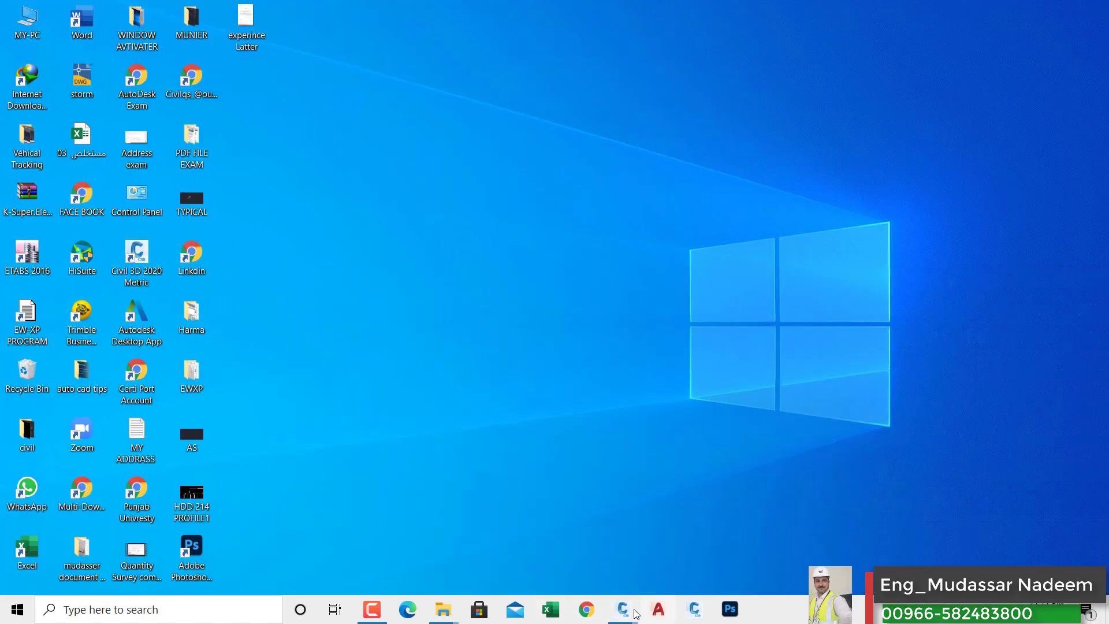
pyautogui.moveTo(625, 611)
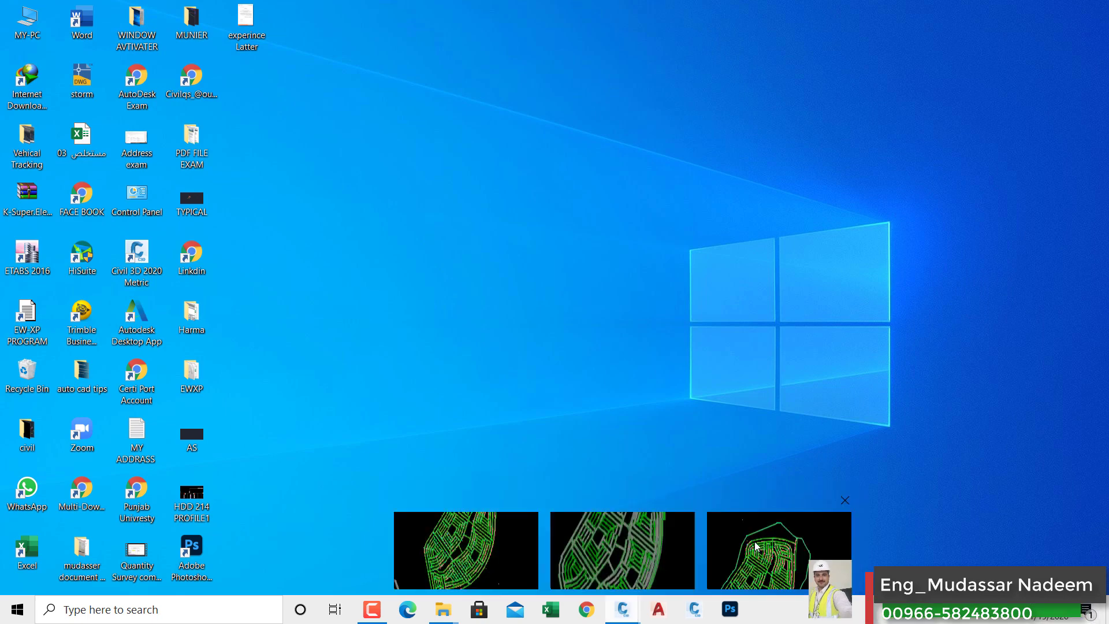
pyautogui.click(755, 546)
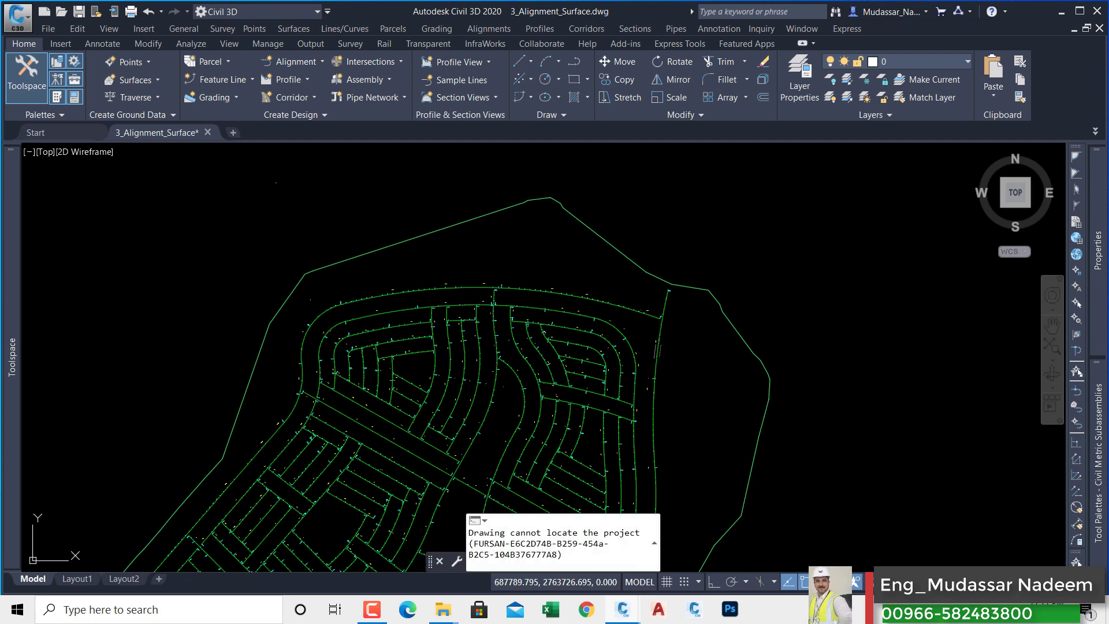
pyautogui.moveTo(430, 607)
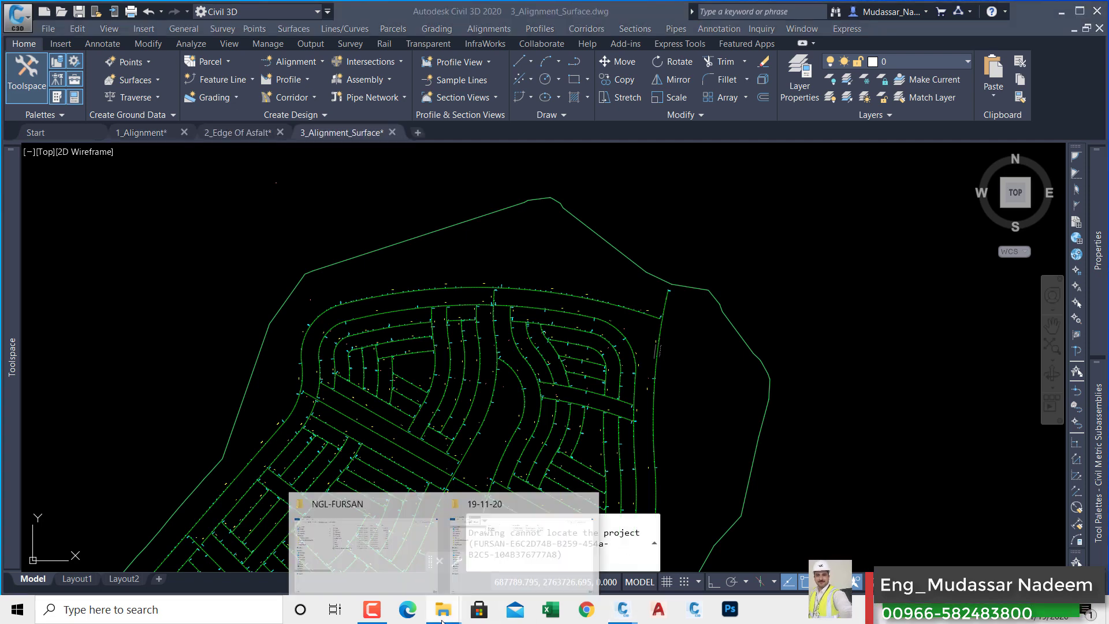
pyautogui.click(346, 552)
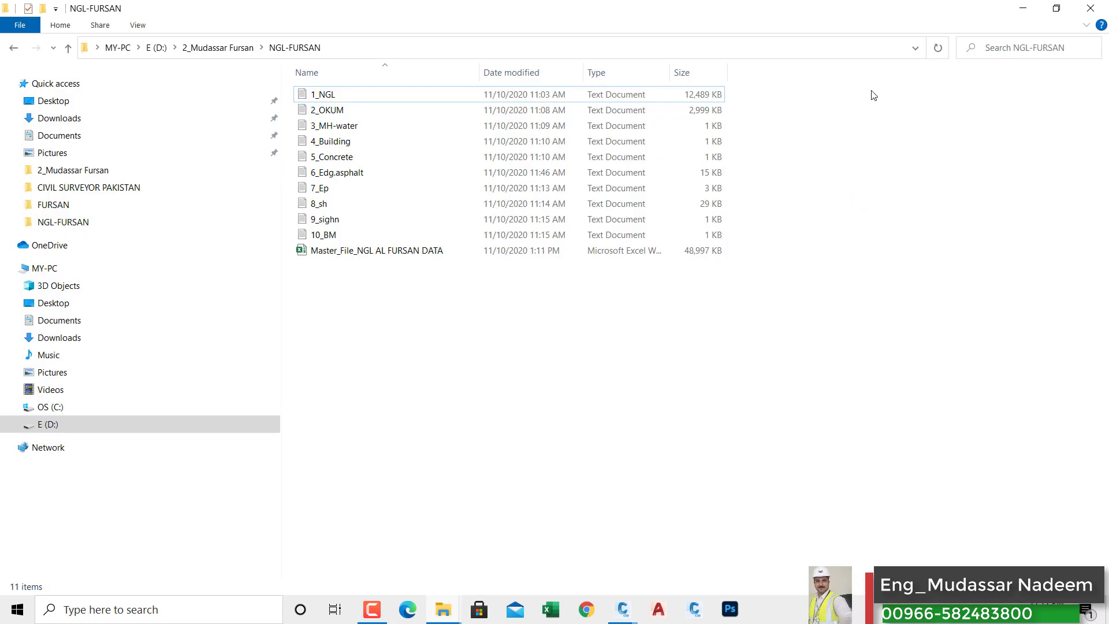
pyautogui.click(69, 48)
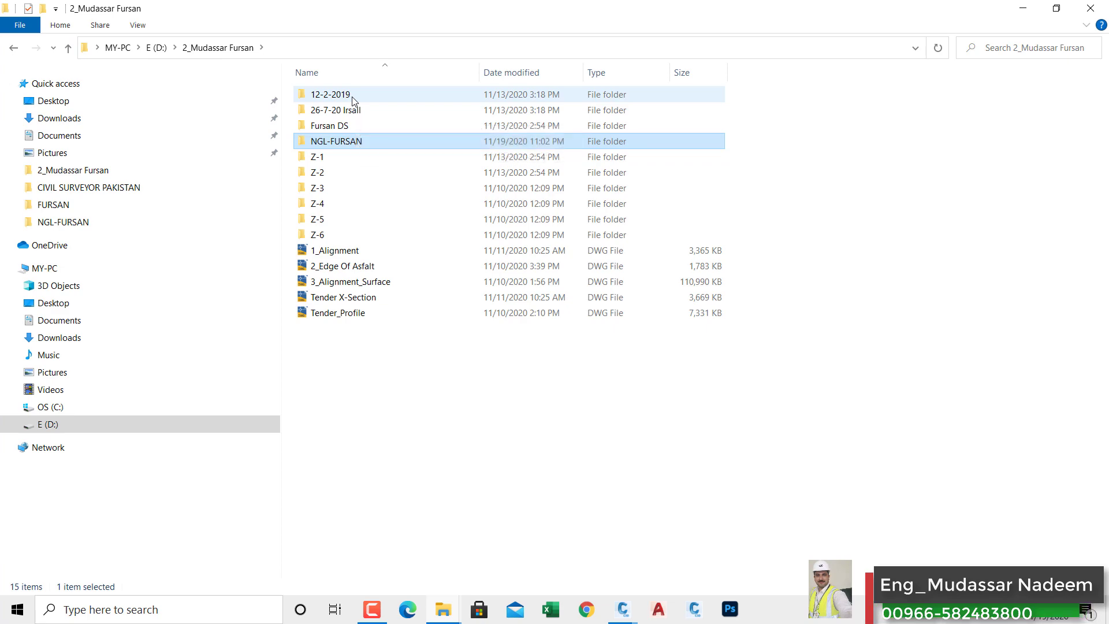
pyautogui.doubleClick(353, 97)
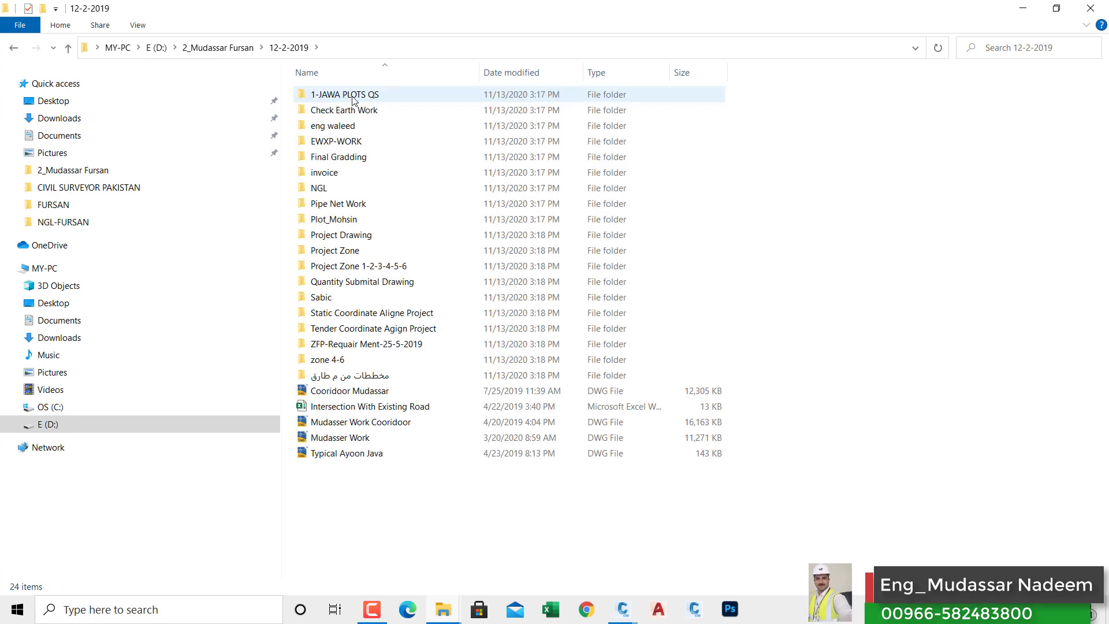
pyautogui.click(68, 49)
pyautogui.doubleClick(344, 111)
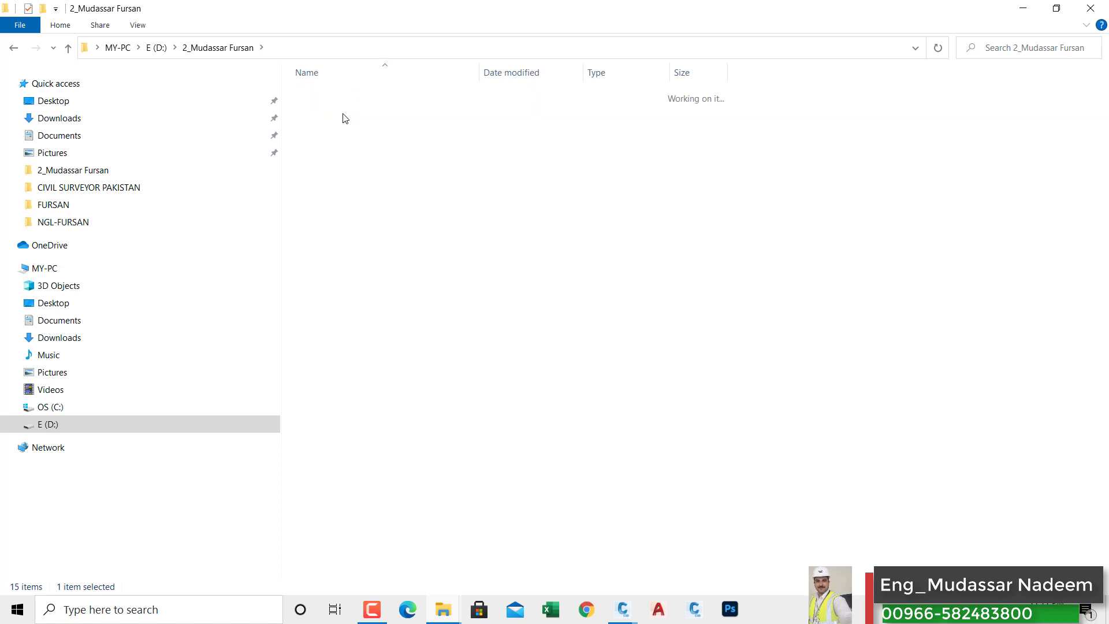
pyautogui.click(69, 49)
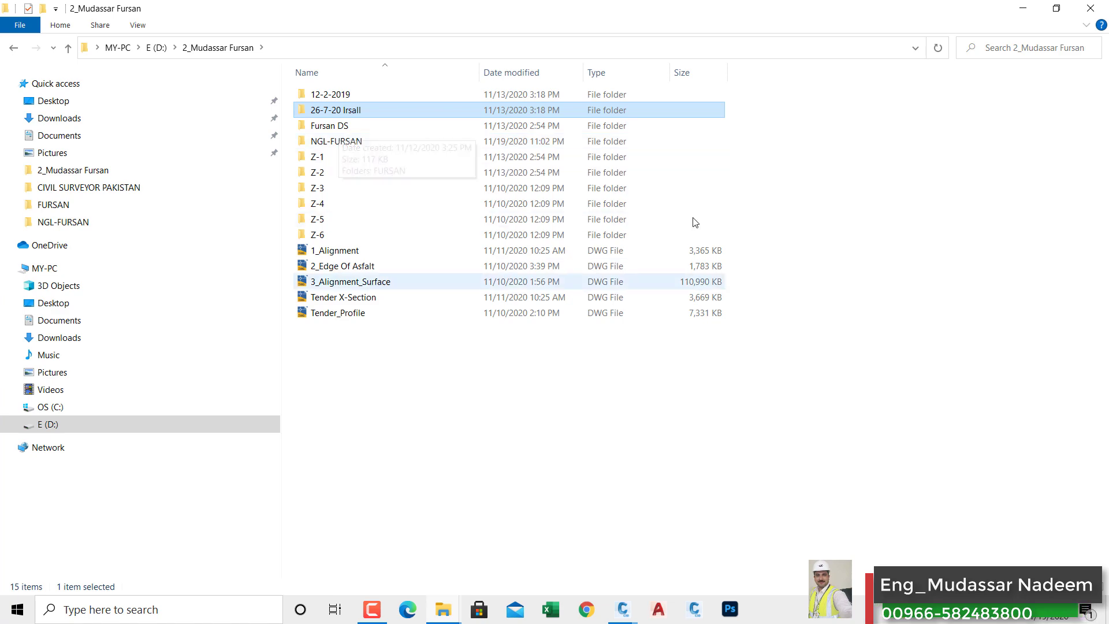
pyautogui.click(1023, 8)
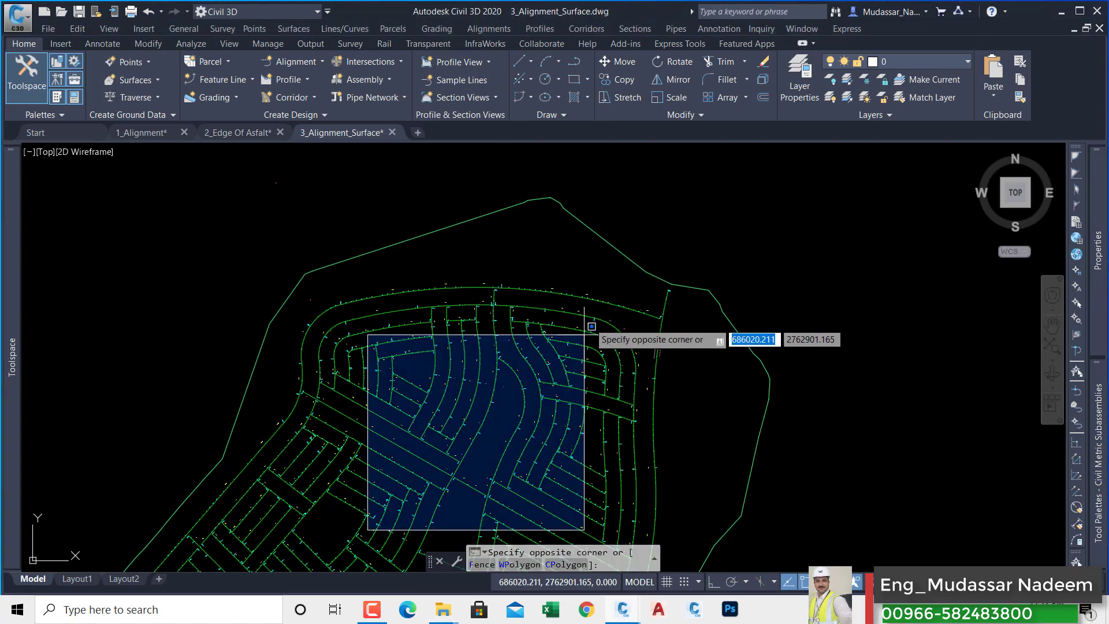
pyautogui.press('Escape')
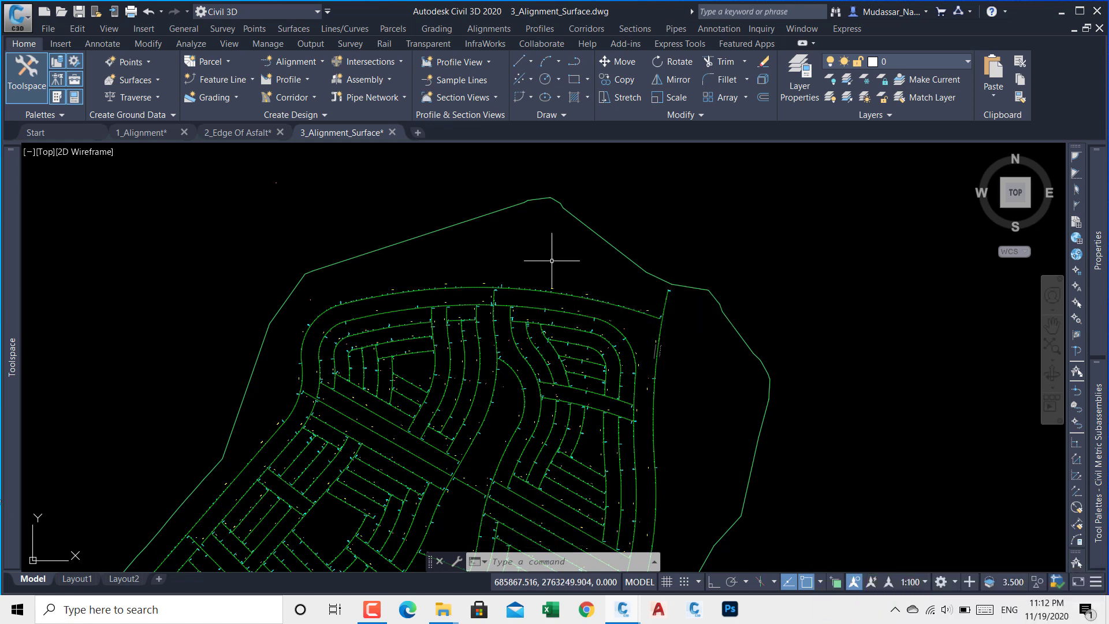
# Maximize the 3_Alignment_Surface drawing window and review the commands available for Data Shortcuts in the Prospector tree.
pyautogui.click(1080, 11)
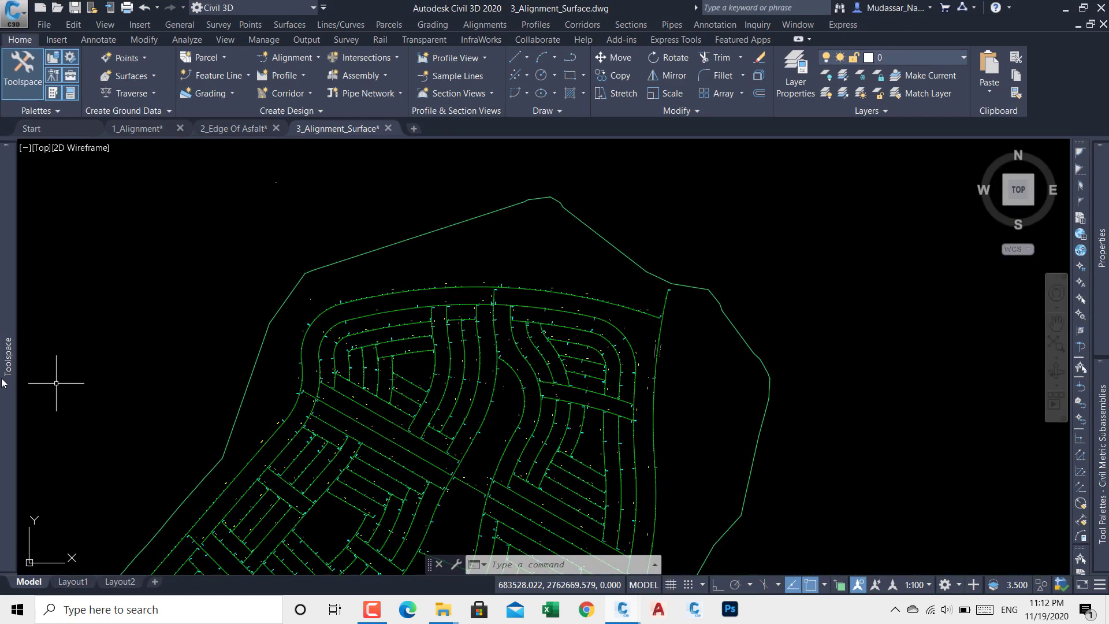
pyautogui.moveTo(8, 434)
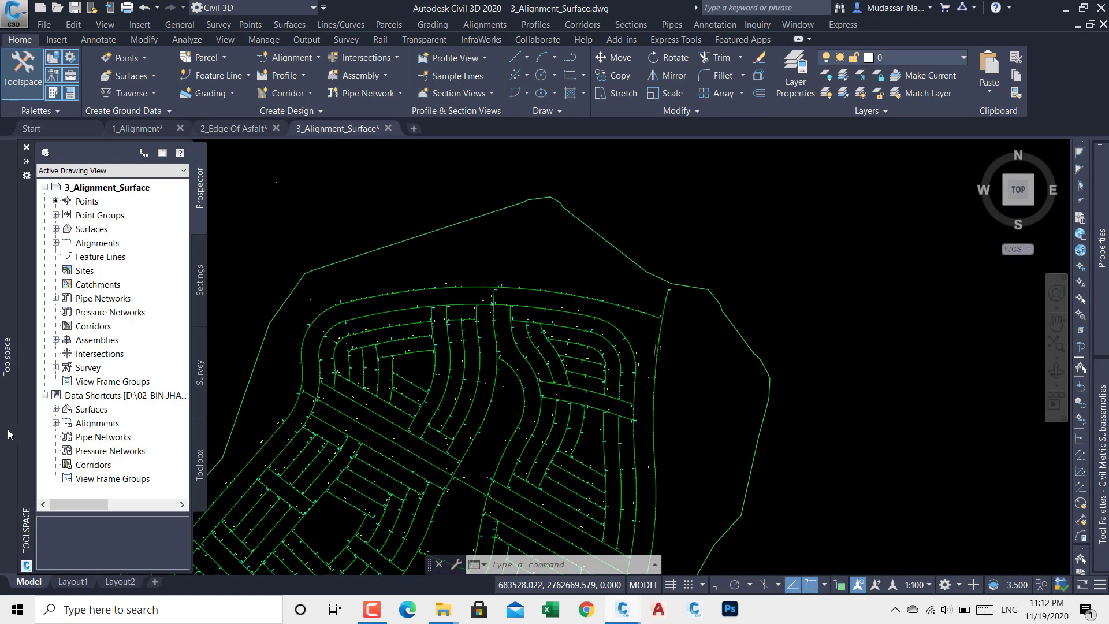
pyautogui.rightClick(139, 398)
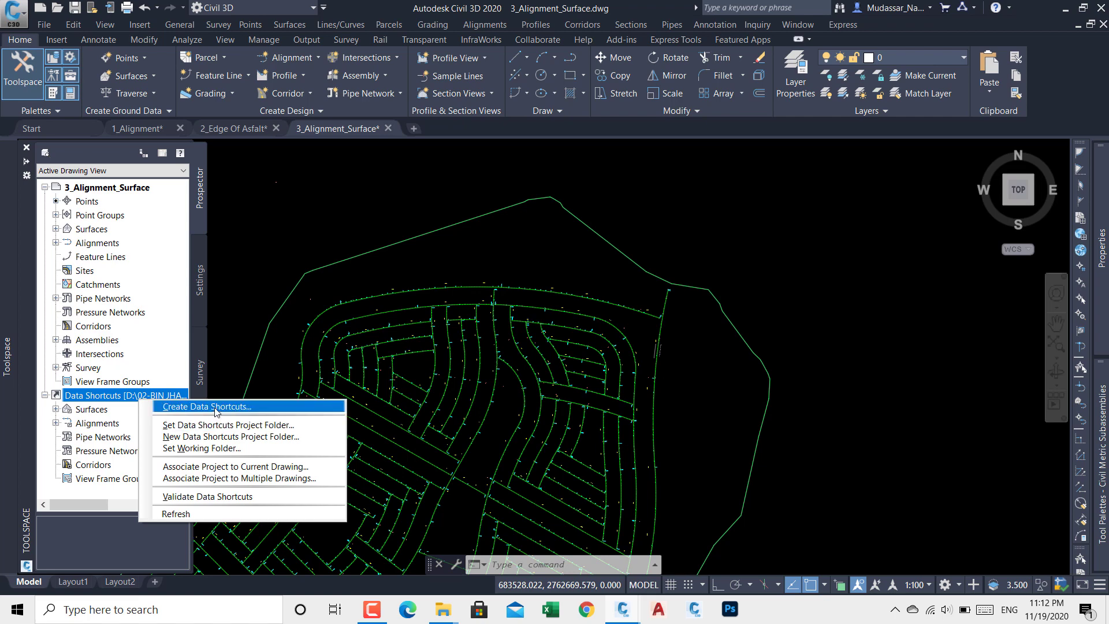
pyautogui.click(742, 282)
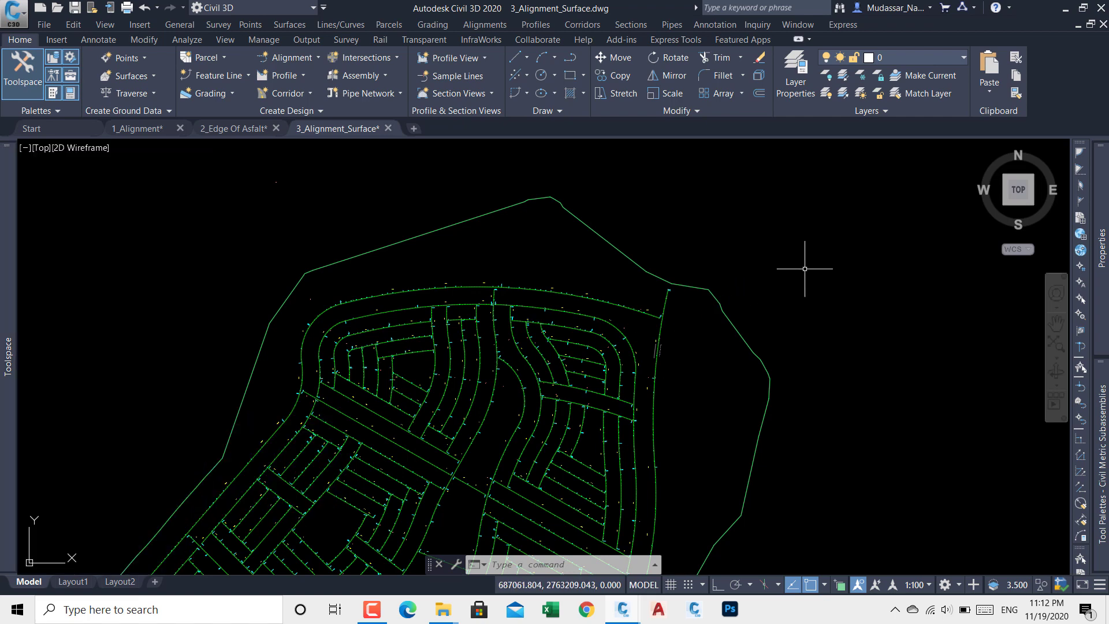
pyautogui.moveTo(805, 269)
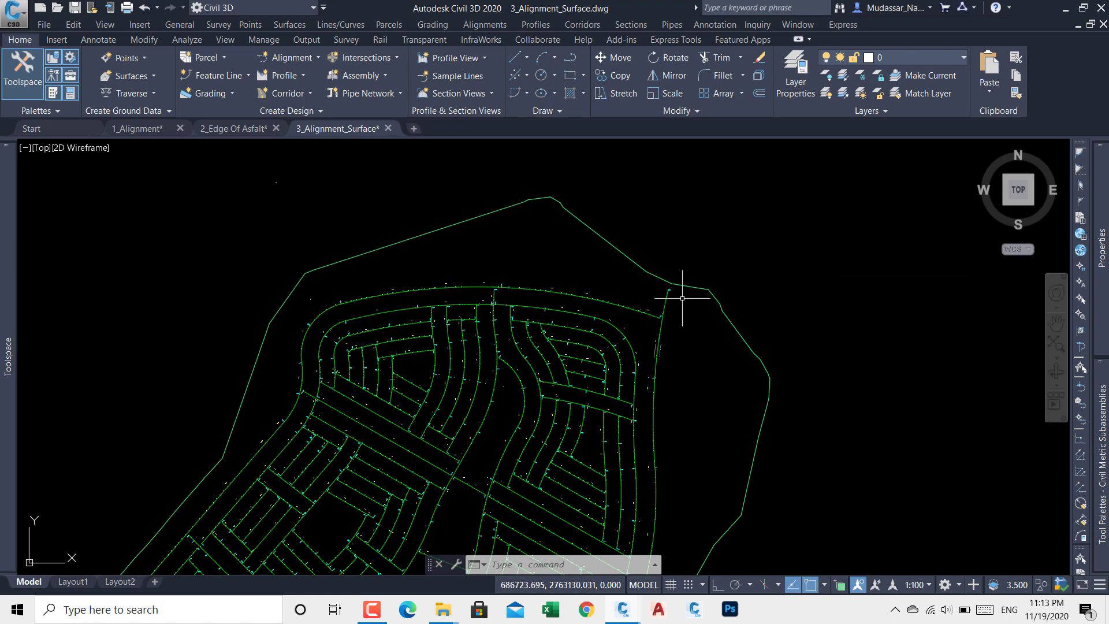
# Switch to the desktop and open the E (D:) drive from MY-PC in File Explorer.
pyautogui.click(1065, 8)
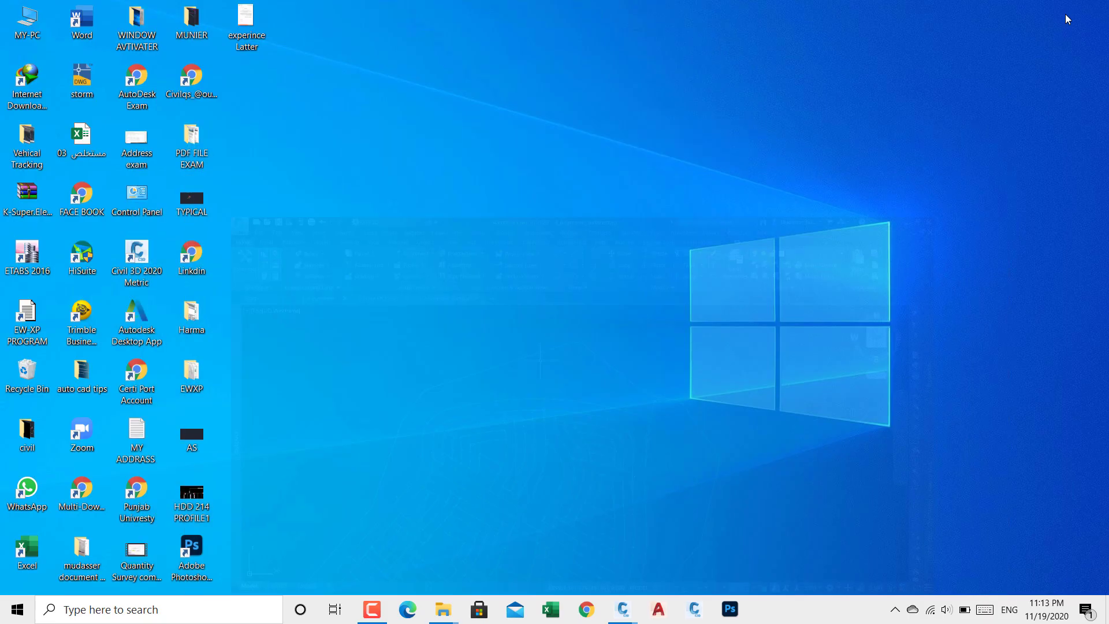
pyautogui.doubleClick(36, 435)
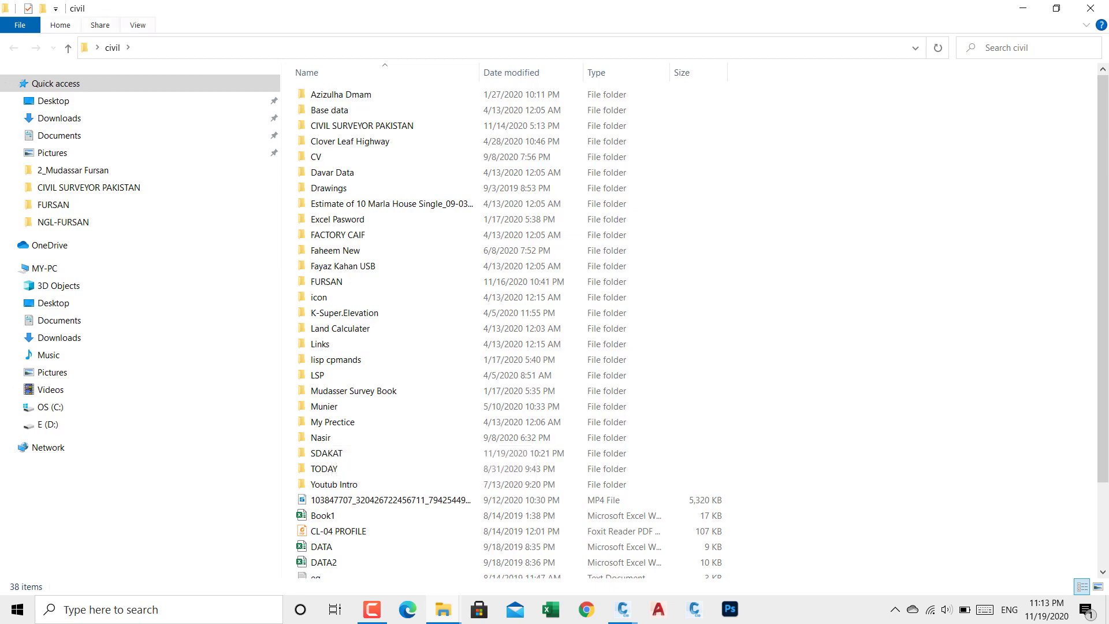
pyautogui.click(1091, 8)
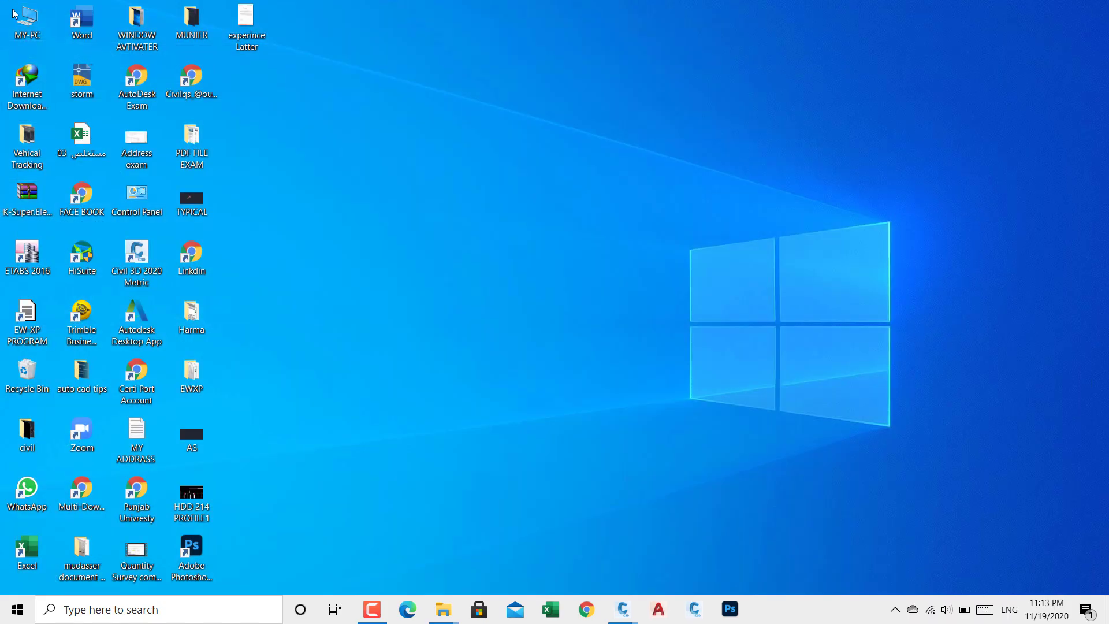
pyautogui.doubleClick(26, 23)
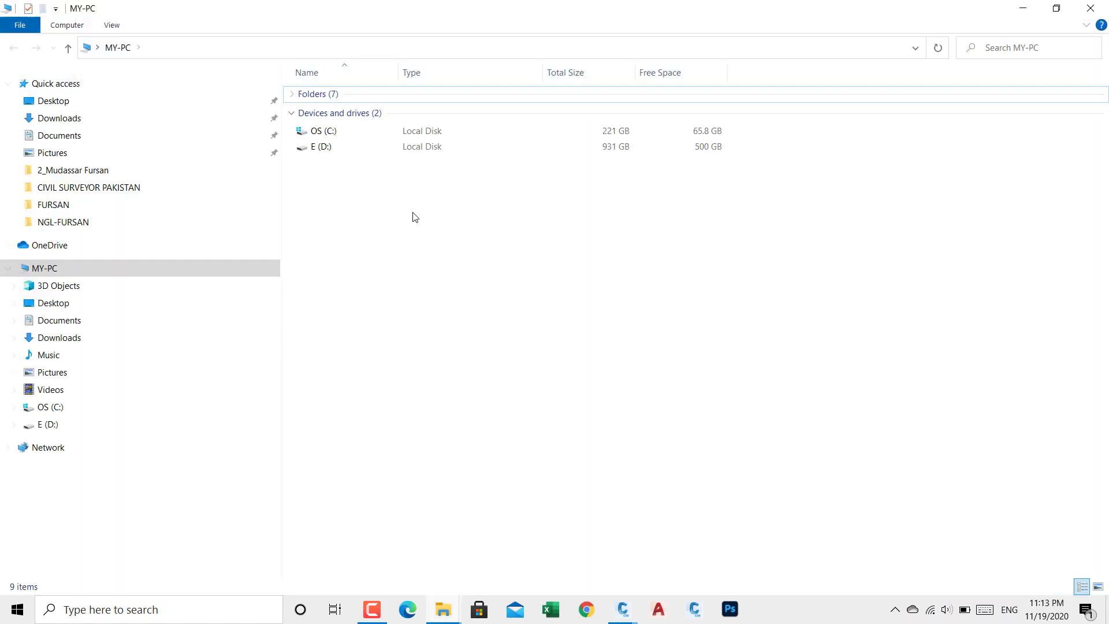
pyautogui.click(317, 148)
pyautogui.doubleClick(316, 148)
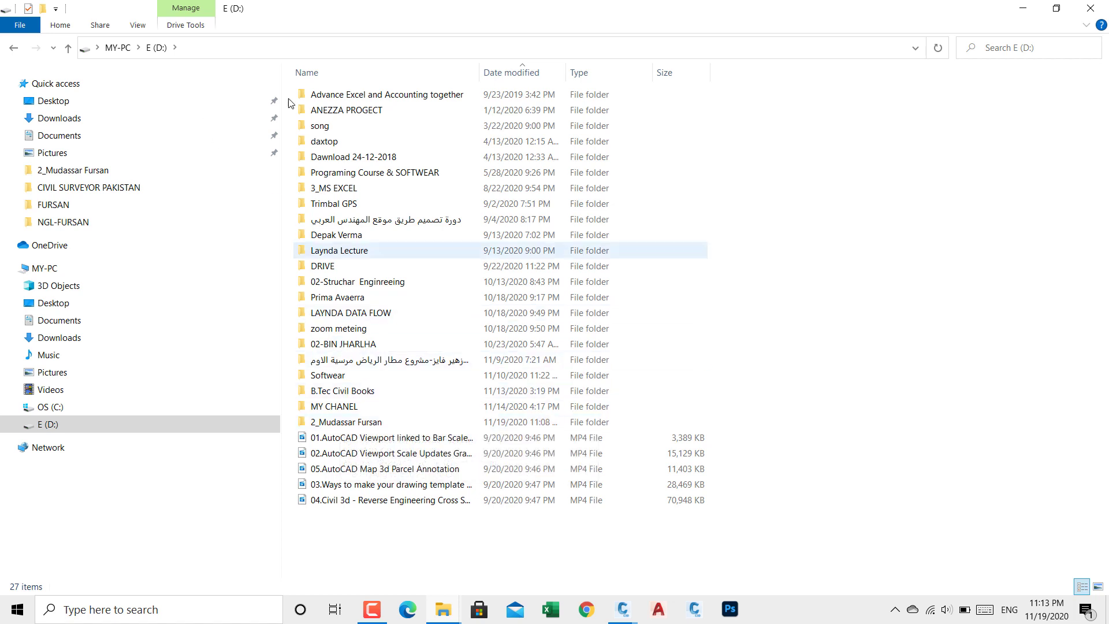
# Create a folder named 3_SDAKAT in the root of the E (D:) drive and refresh the folder listing.
pyautogui.click(43, 8)
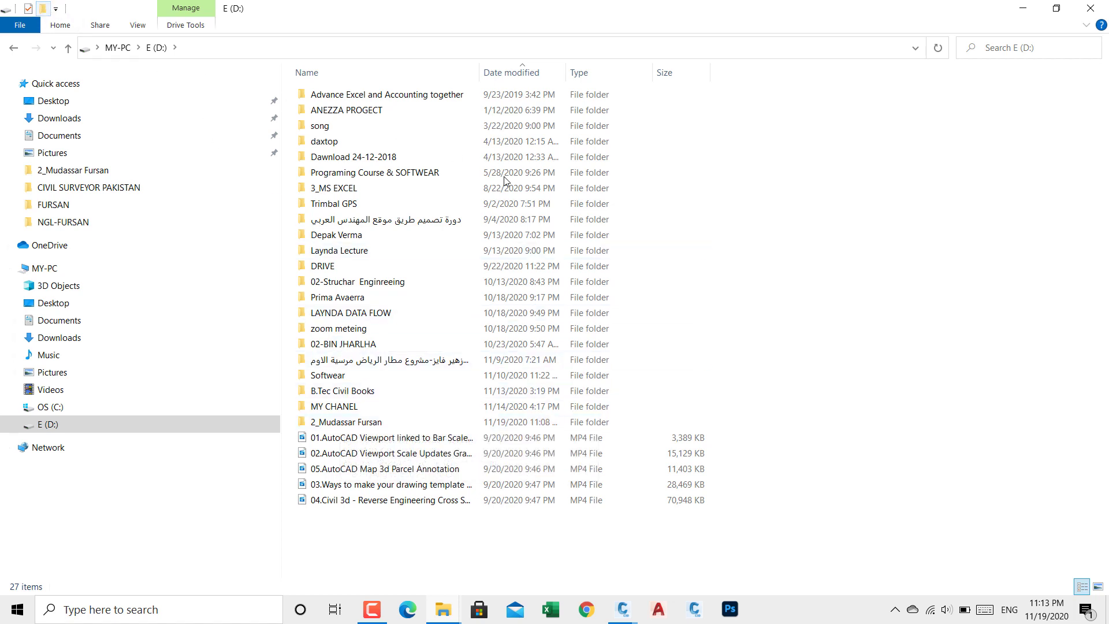
pyautogui.press('BackSpace')
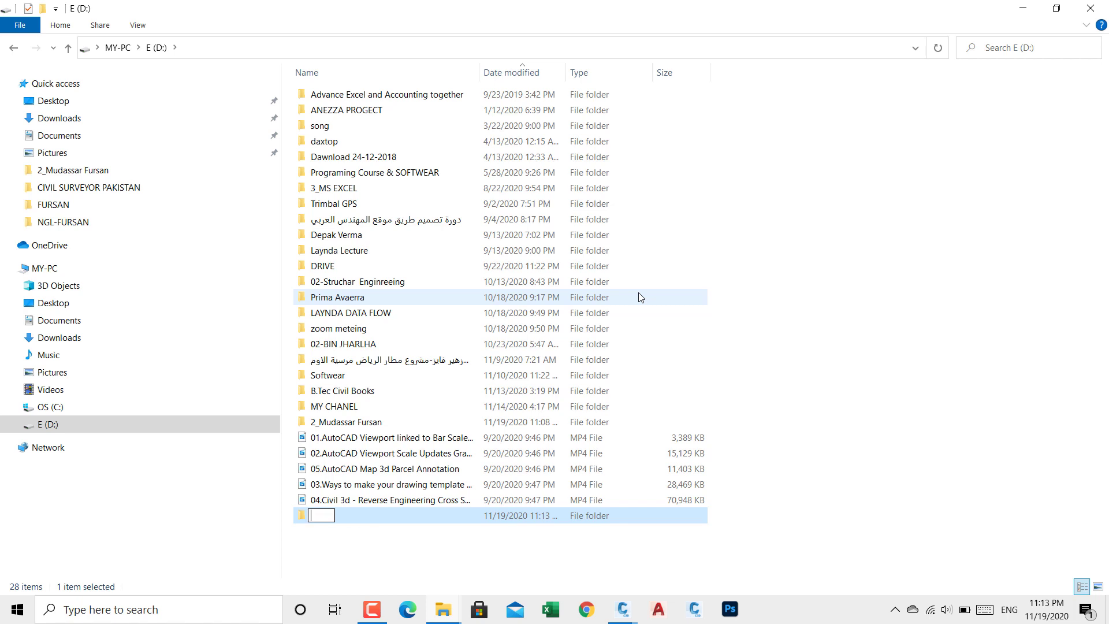
pyautogui.write('3_SDAKAT')
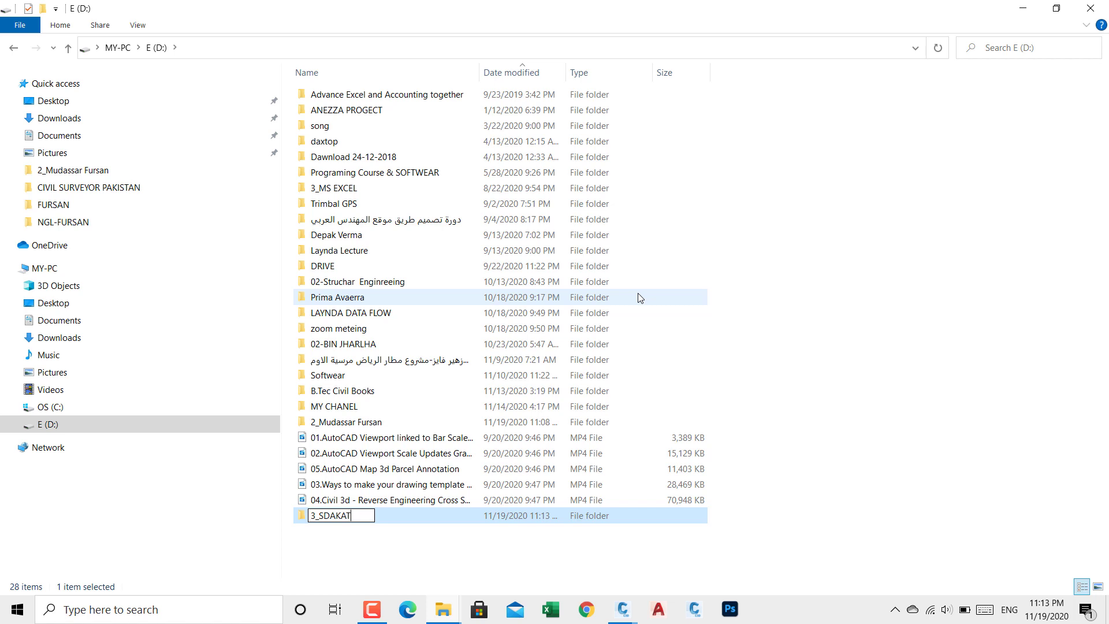
pyautogui.click(718, 349)
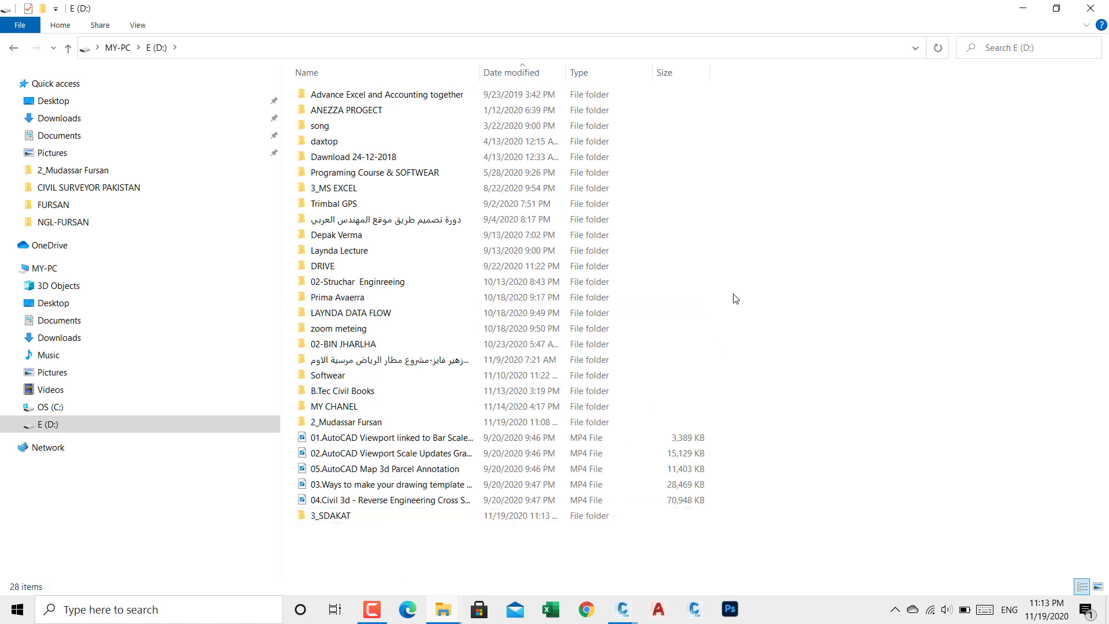
pyautogui.rightClick(788, 269)
pyautogui.click(848, 334)
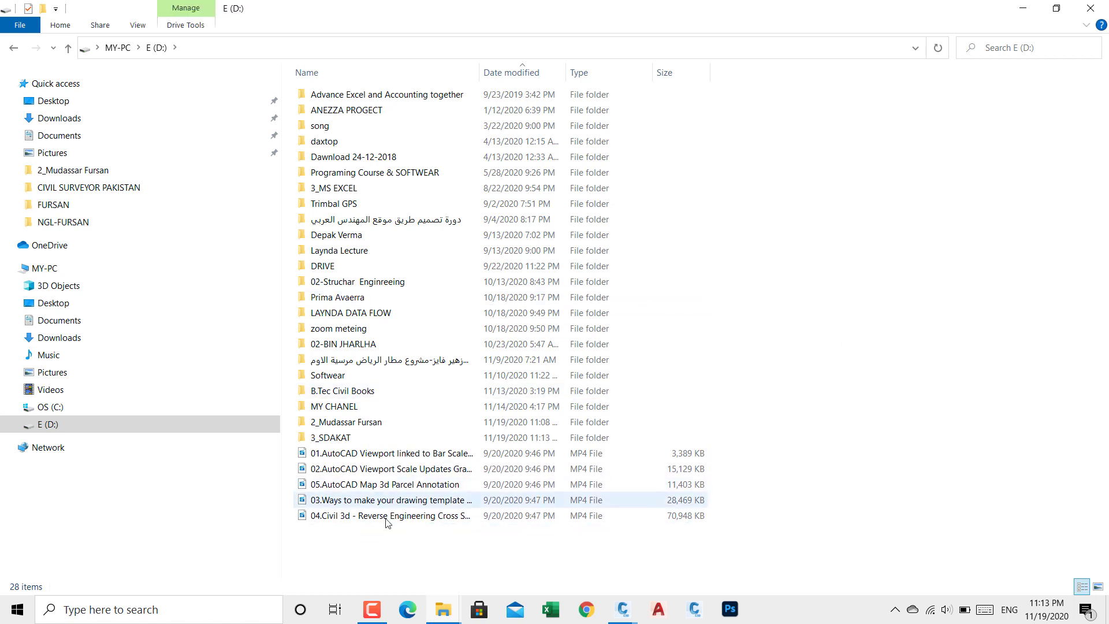
# Return to the 3_Alignment_Surface drawing in Civil 3D and widen the Toolspace to show the full Data Shortcuts path.
pyautogui.click(1026, 9)
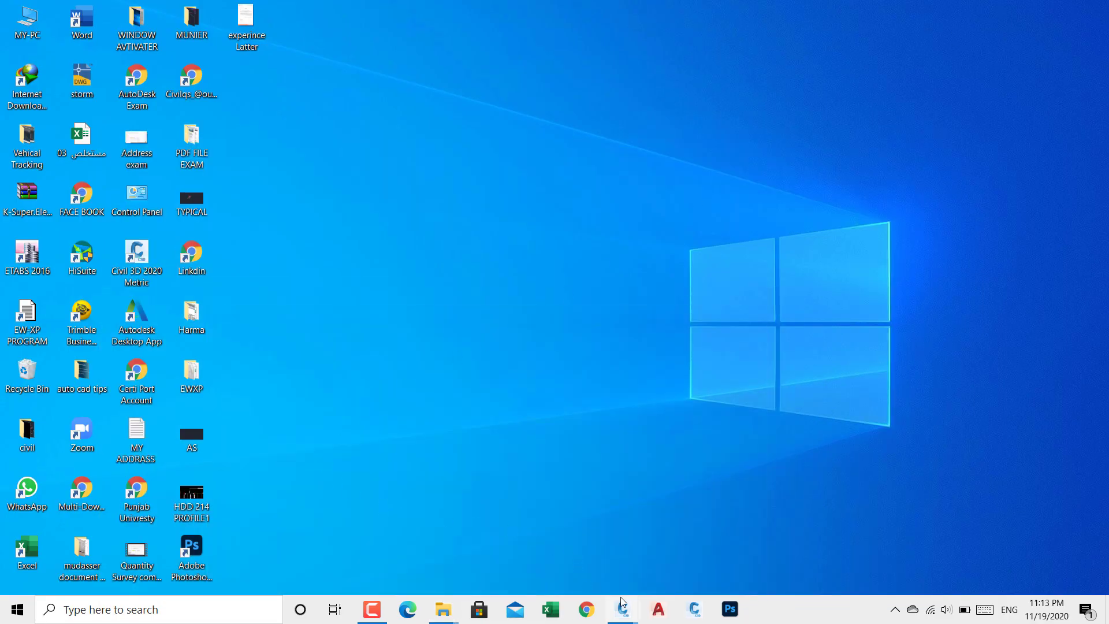
pyautogui.moveTo(622, 602)
pyautogui.click(757, 533)
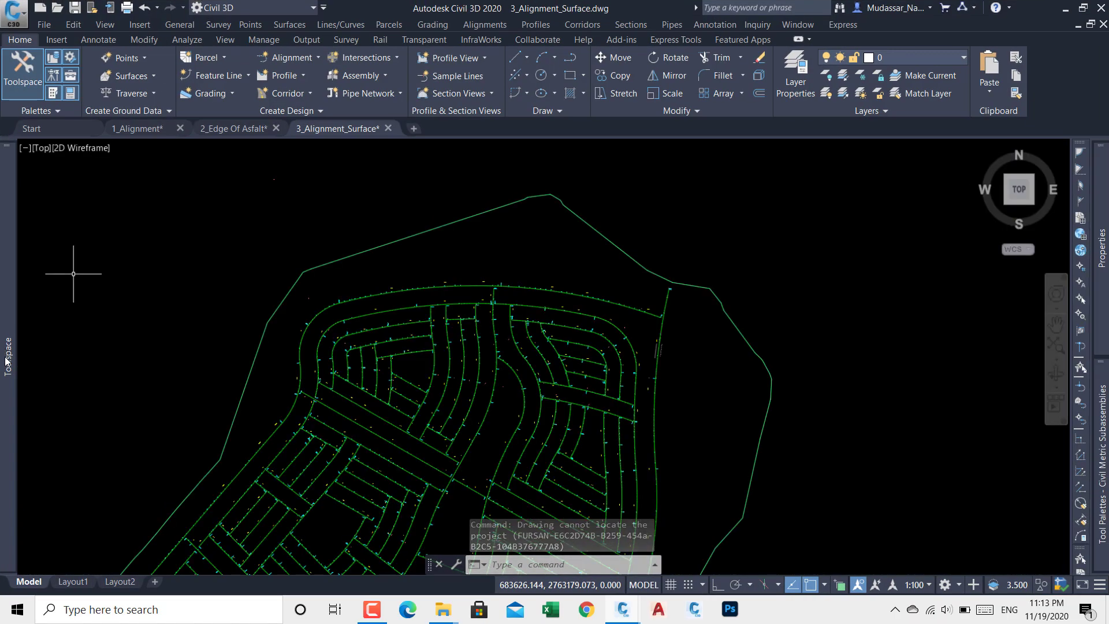
pyautogui.moveTo(7, 361)
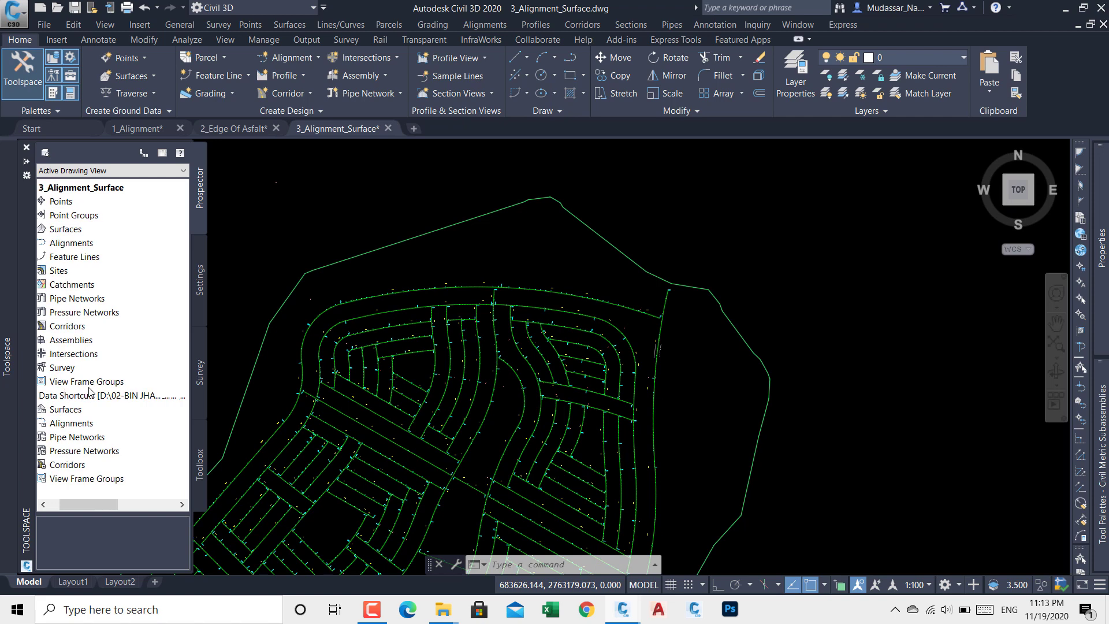
pyautogui.scroll(-1, 89, 392)
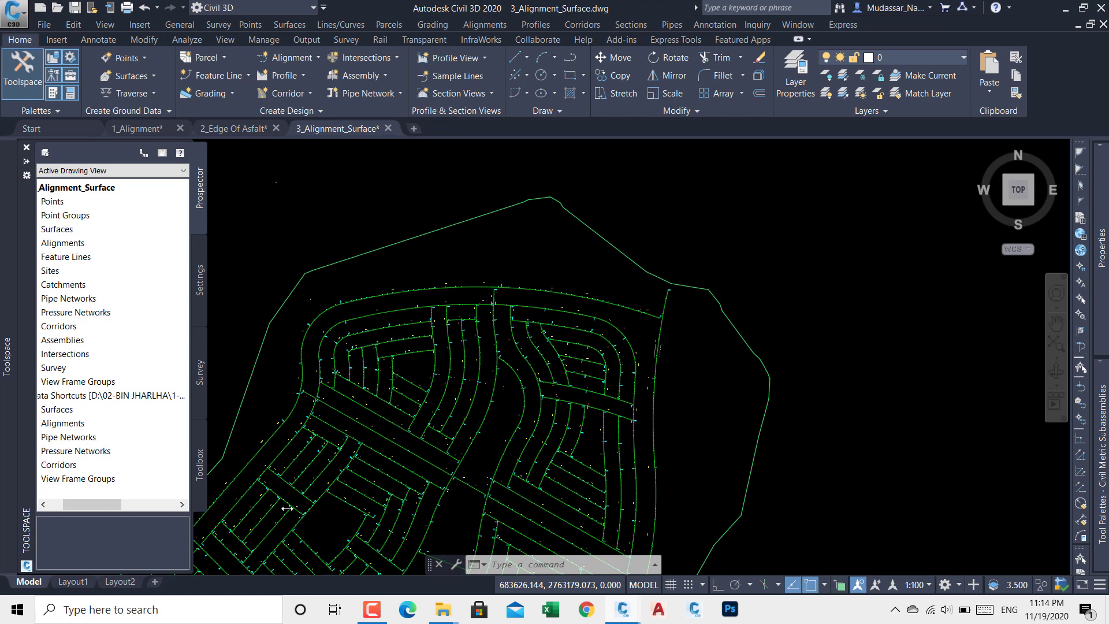
pyautogui.moveTo(287, 508); pyautogui.dragTo(411, 506)
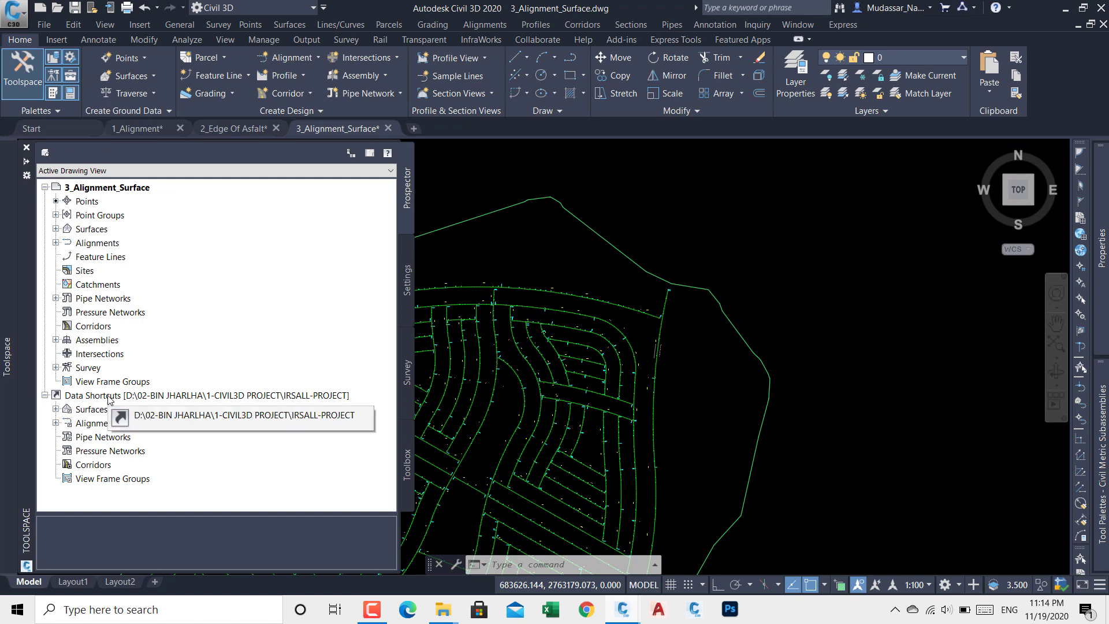
# Set the data shortcuts working folder to 3_SDAKAT in the root of the E (D:) drive.
pyautogui.rightClick(109, 397)
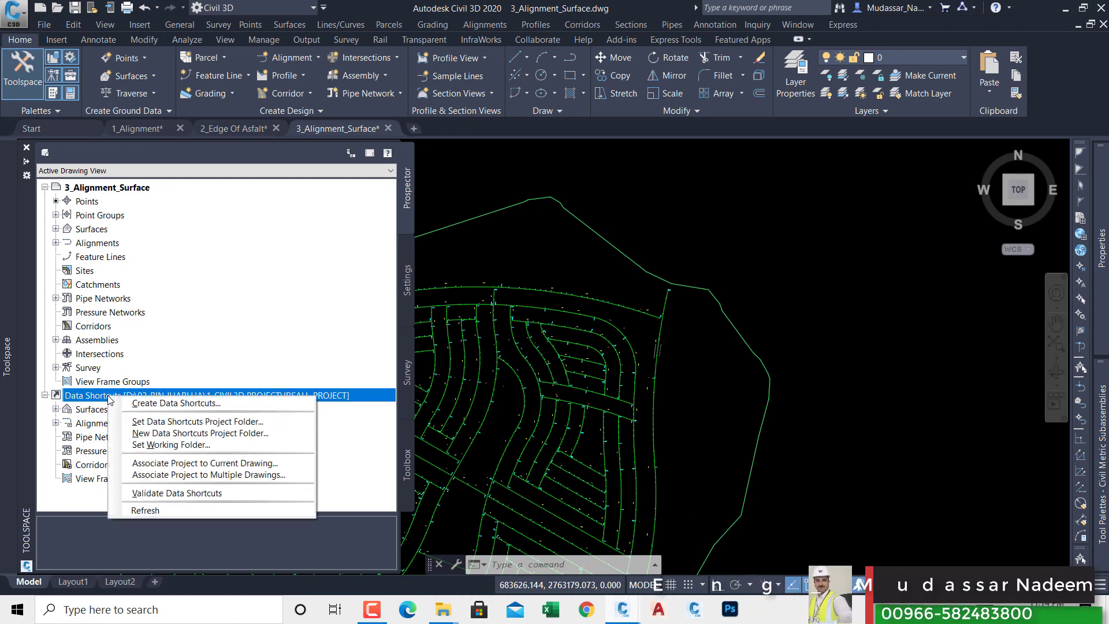
pyautogui.click(171, 444)
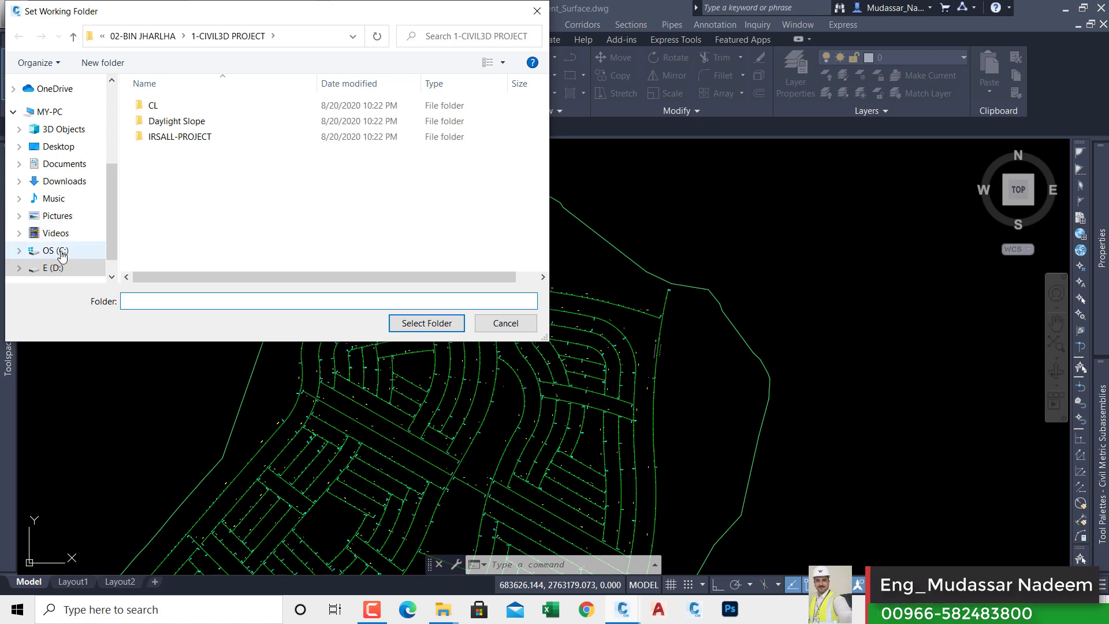
pyautogui.click(53, 268)
pyautogui.scroll(-5, 173, 234)
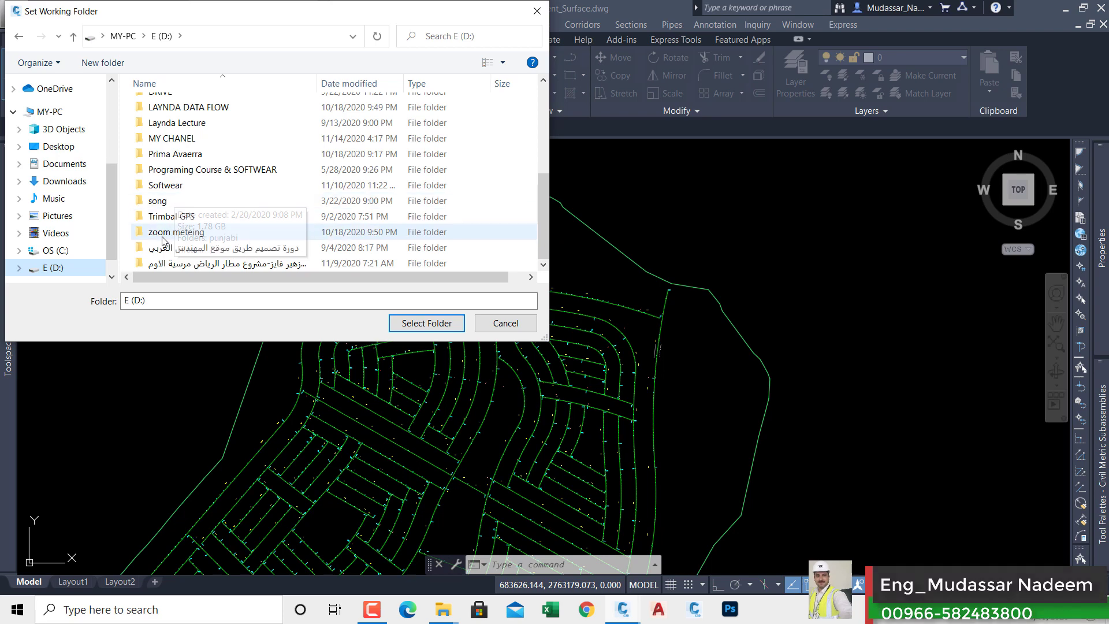
pyautogui.moveTo(167, 249)
pyautogui.scroll(5, 168, 248)
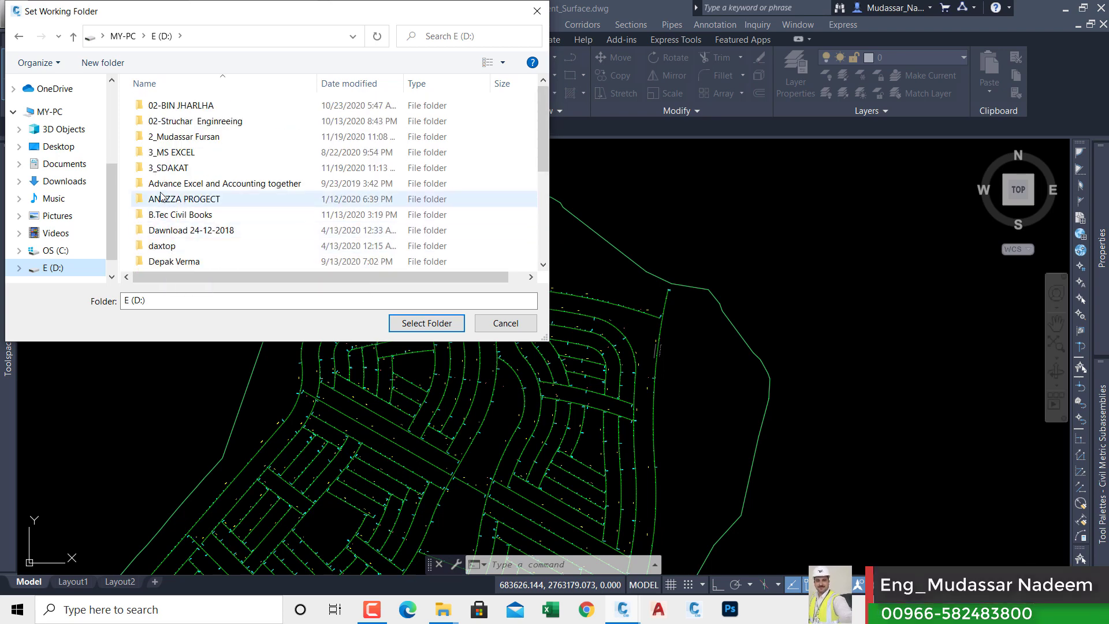
pyautogui.click(175, 168)
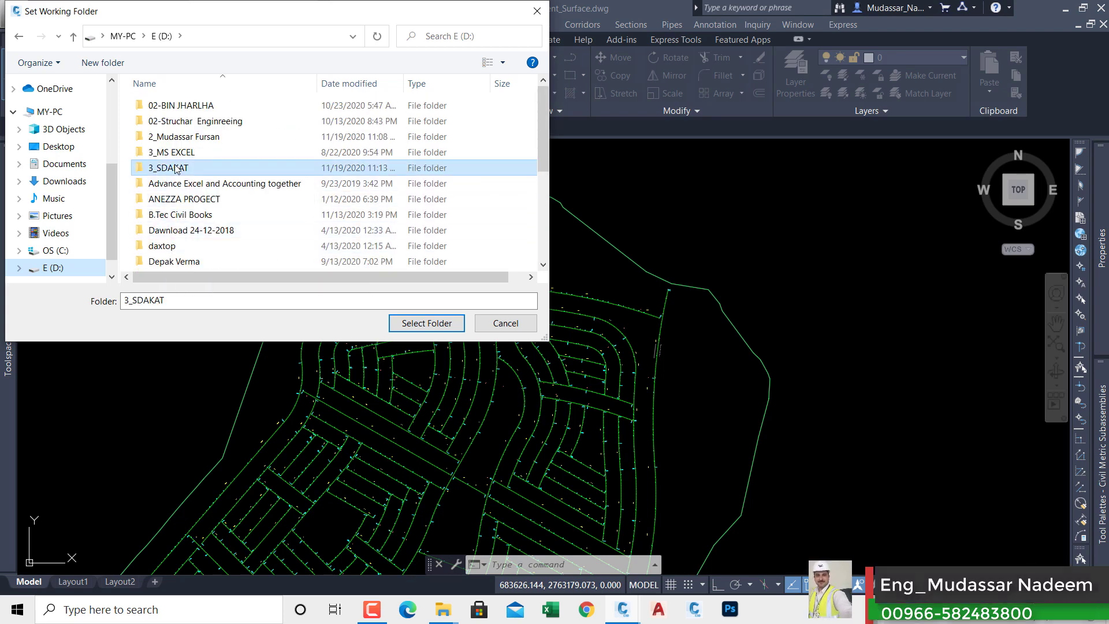
pyautogui.click(428, 323)
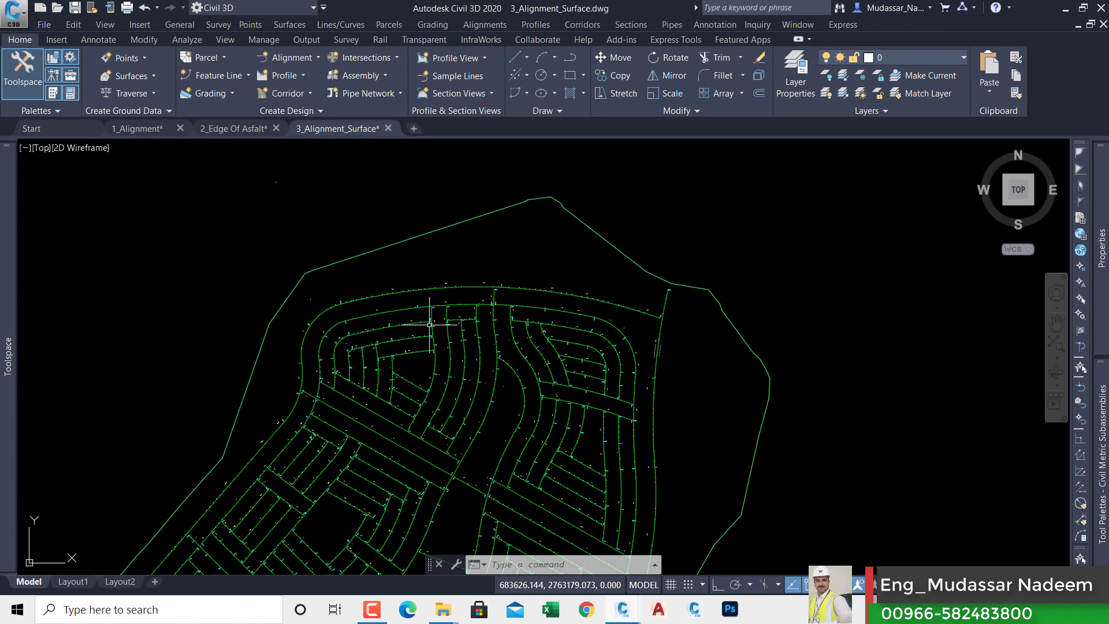
# Create a new data shortcuts project folder named FRSAN_DS in the D:\3_SDAKAT working folder, without a project template.
pyautogui.moveTo(430, 324)
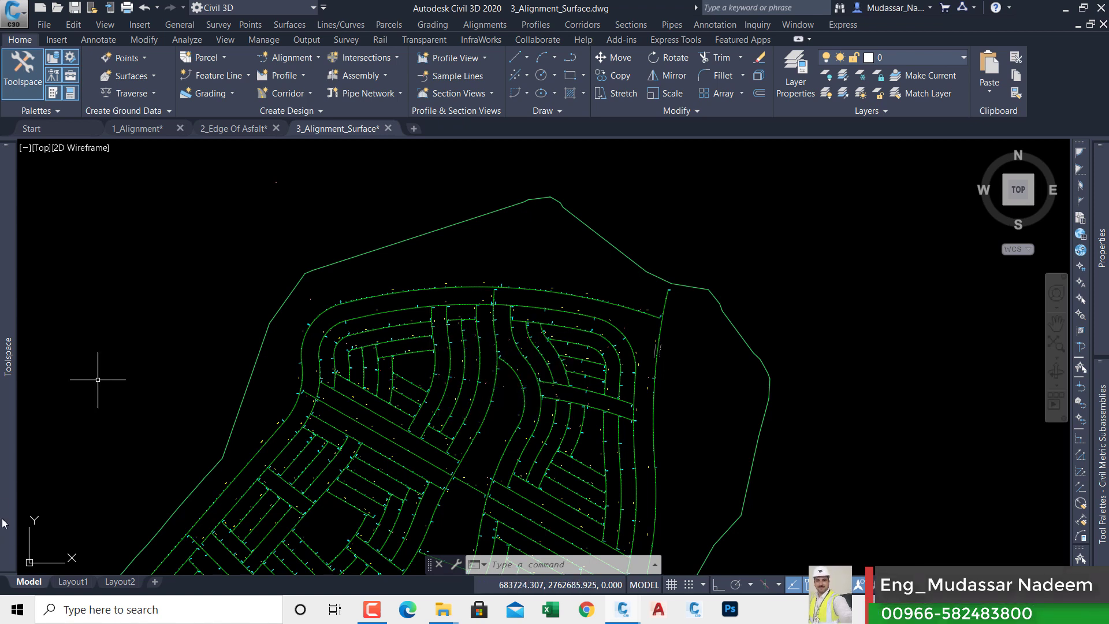
pyautogui.moveTo(7, 481)
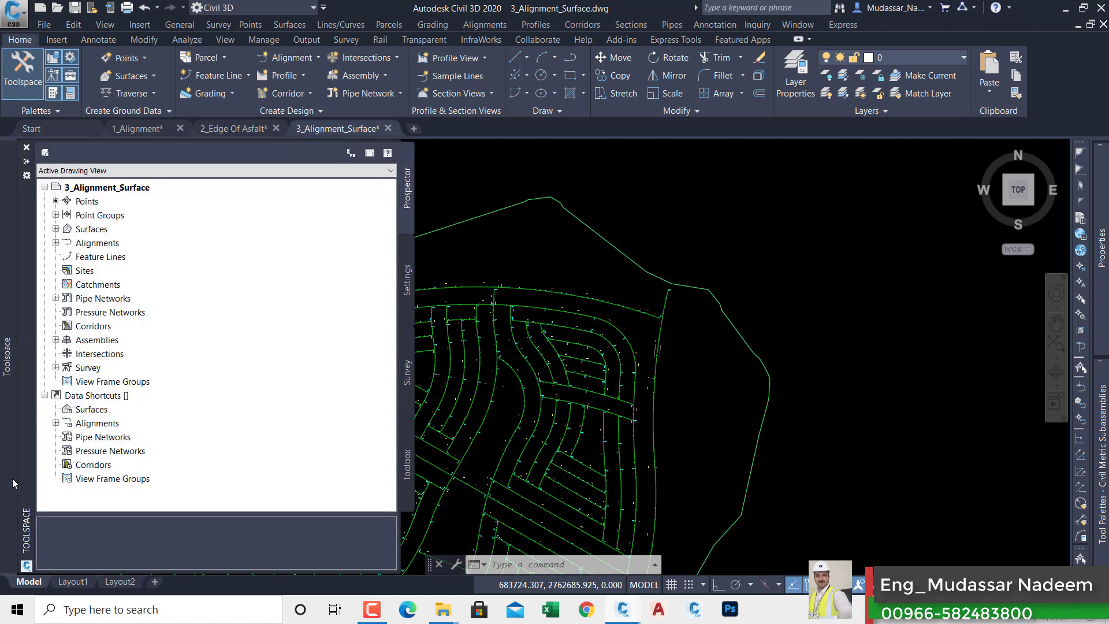
pyautogui.rightClick(81, 400)
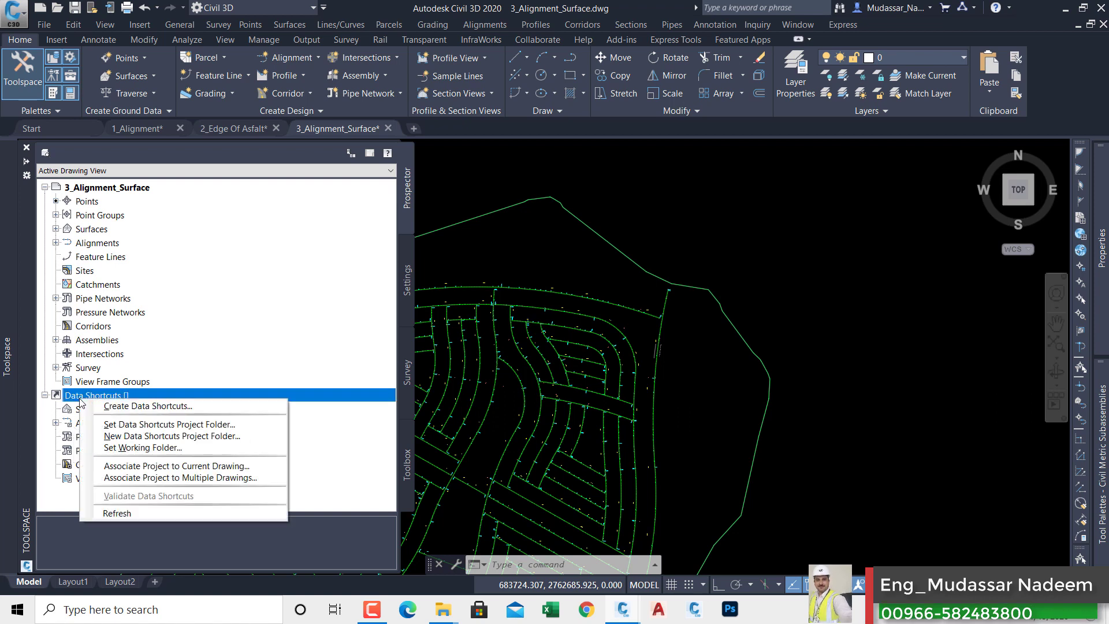
pyautogui.click(134, 438)
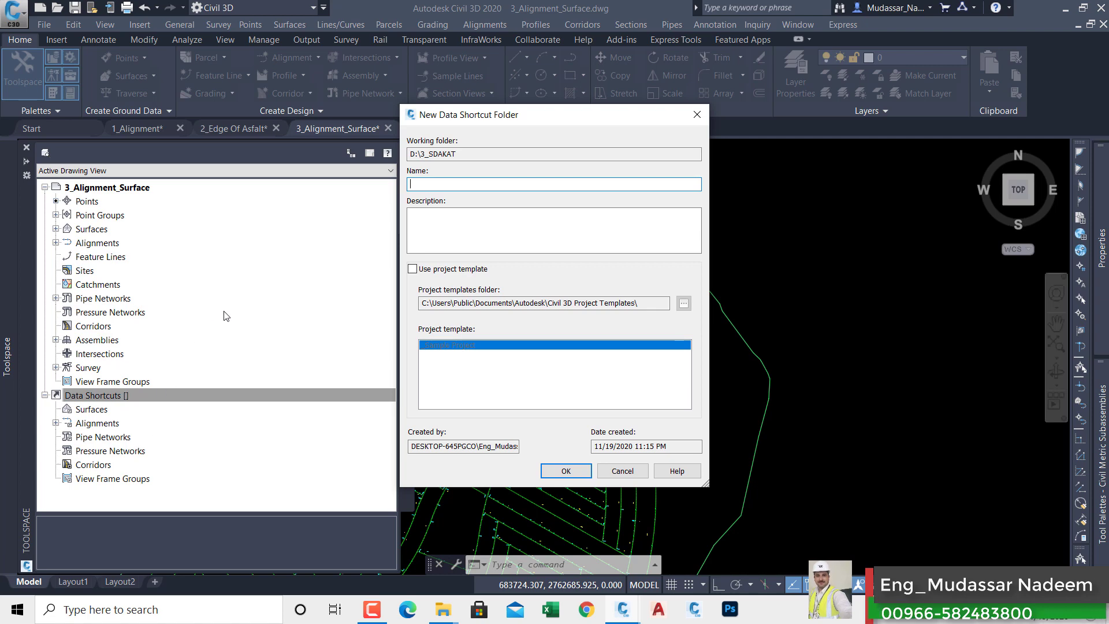
pyautogui.write('F')
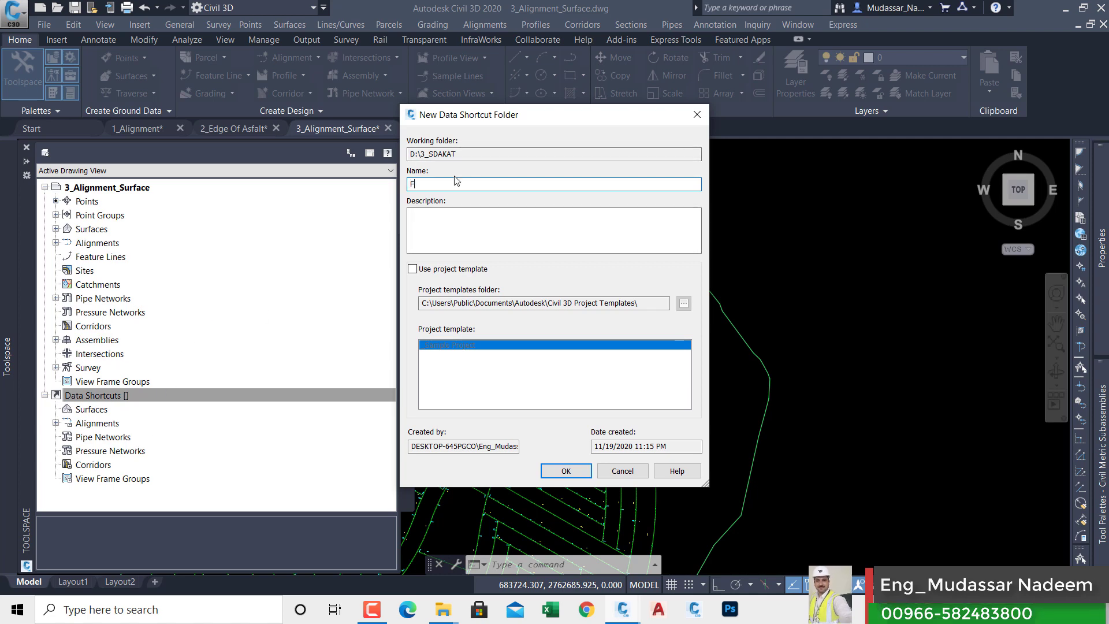
pyautogui.write('RSAN_DS')
pyautogui.click(563, 471)
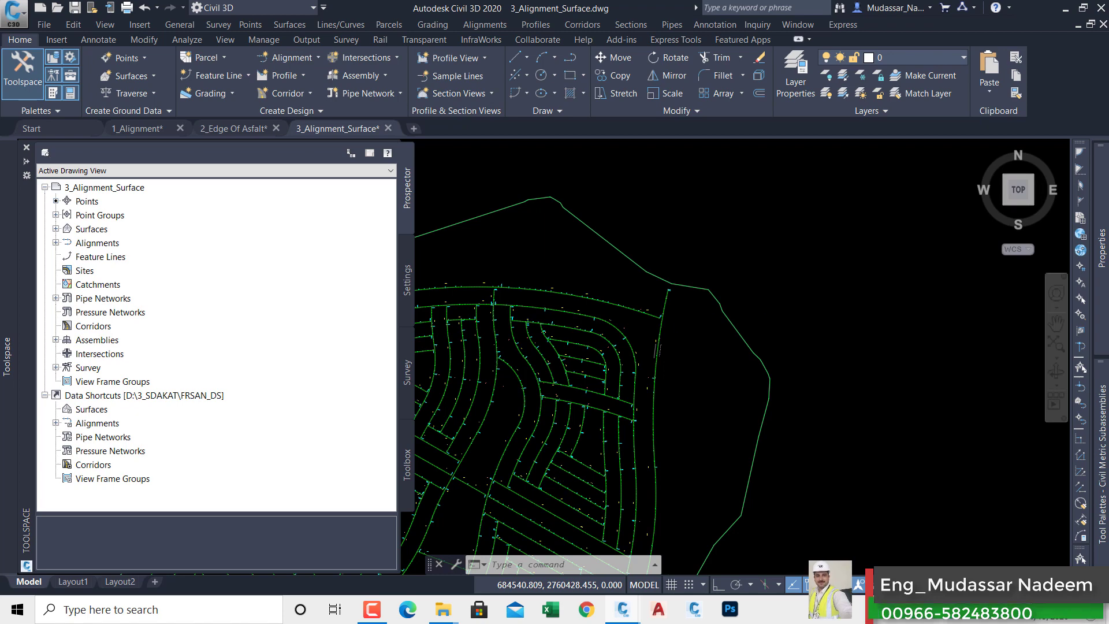
# Switch to File Explorer's E (D:) window and inspect 3_SDAKAT\FRSAN_DS\_Shortcuts, including its Alignments subfolder.
pyautogui.moveTo(863, 295)
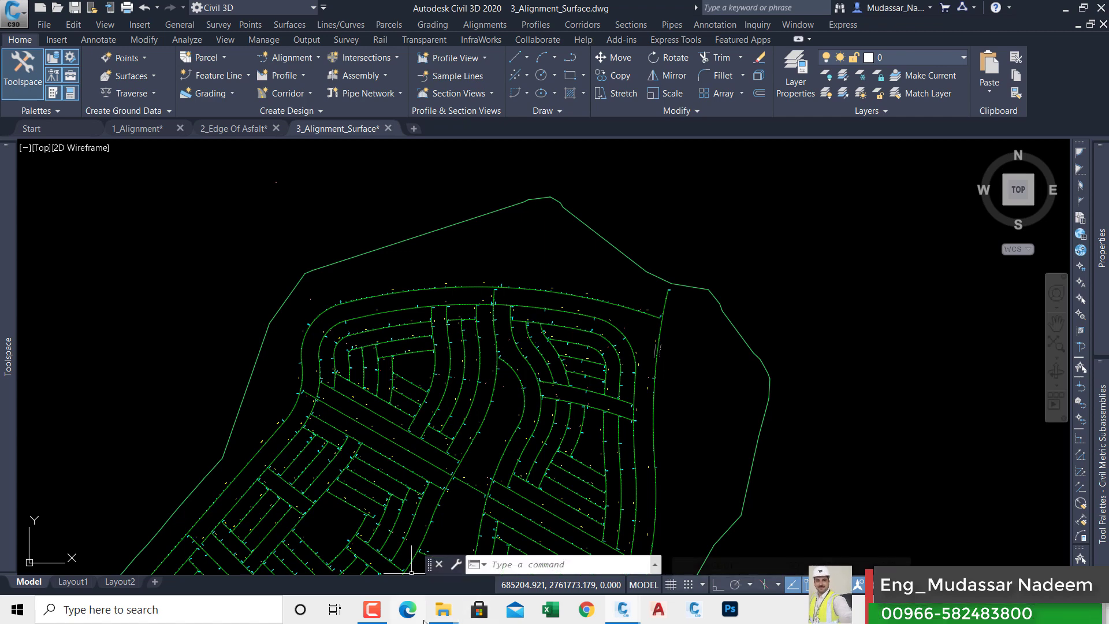
pyautogui.moveTo(443, 612)
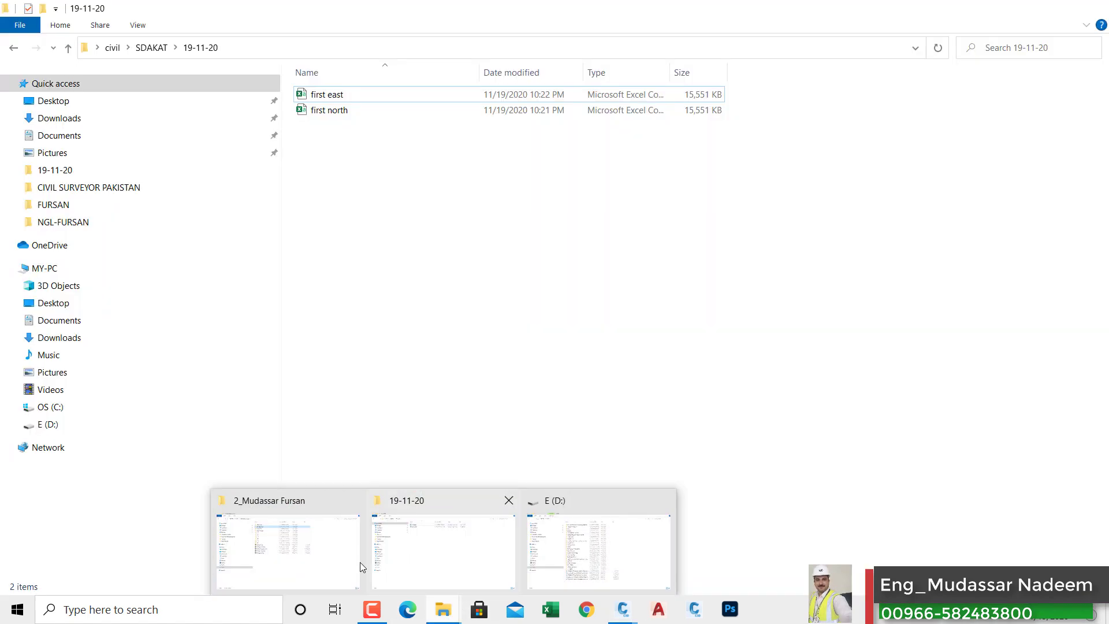
pyautogui.moveTo(354, 563)
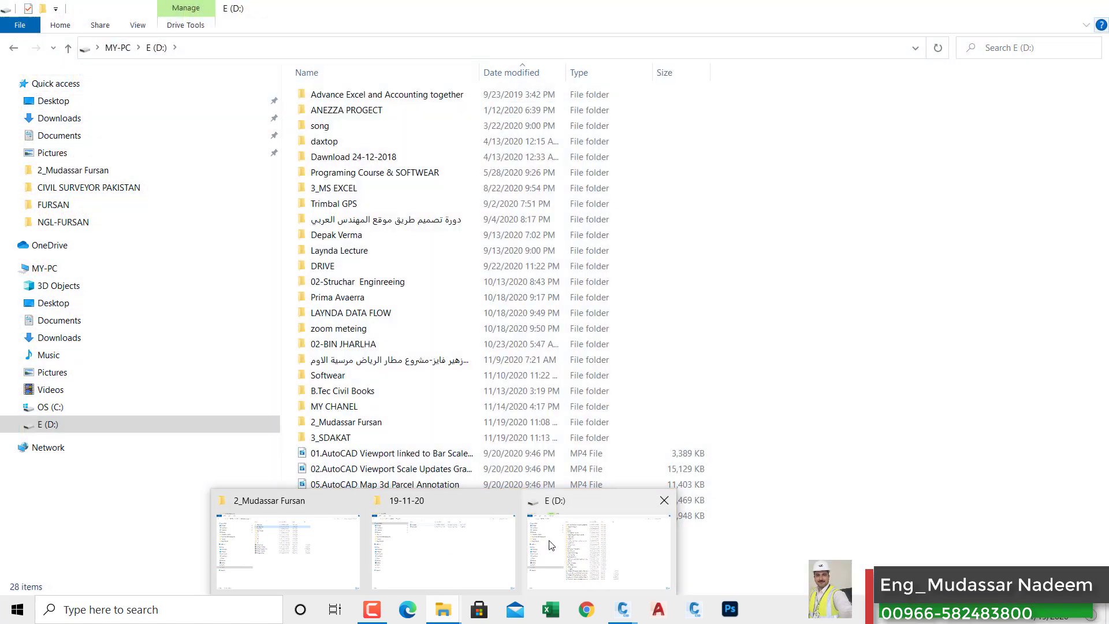
pyautogui.click(598, 552)
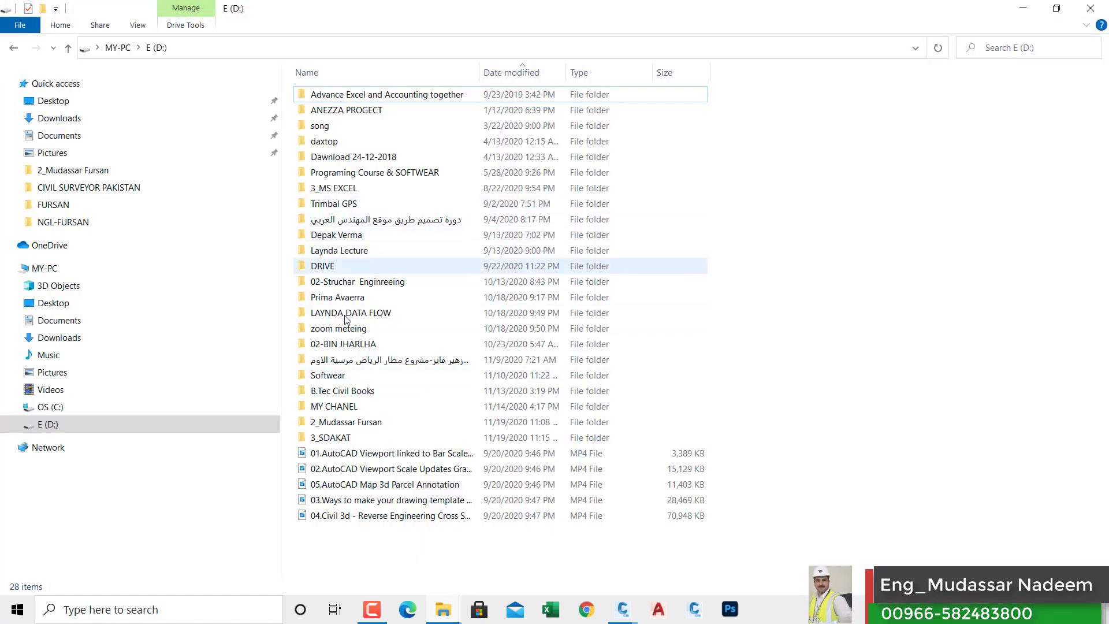
pyautogui.doubleClick(351, 439)
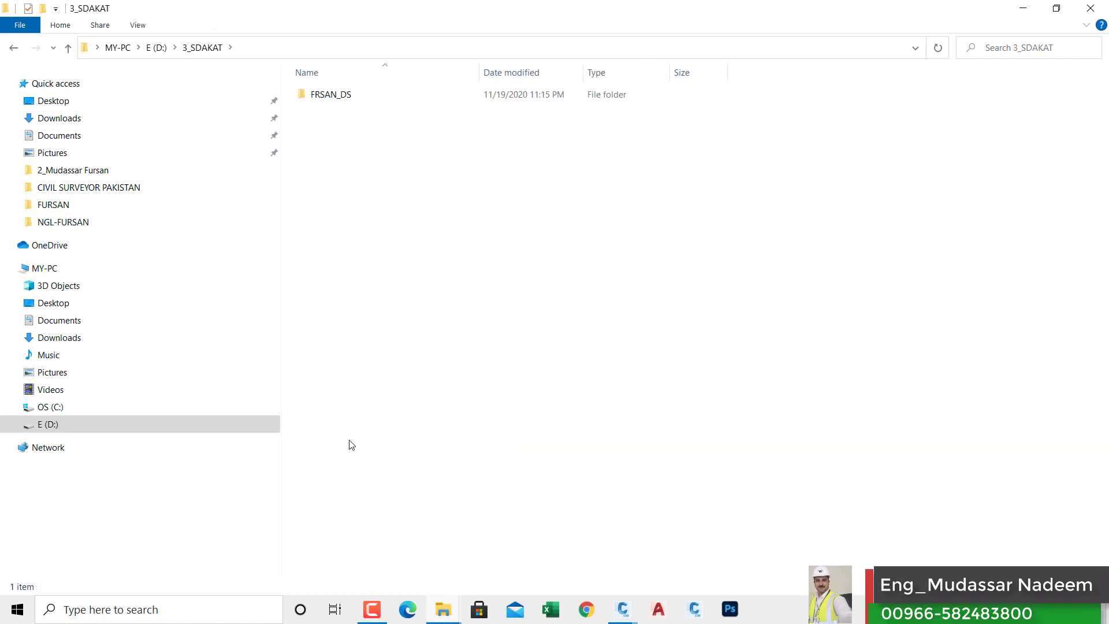
pyautogui.click(331, 100)
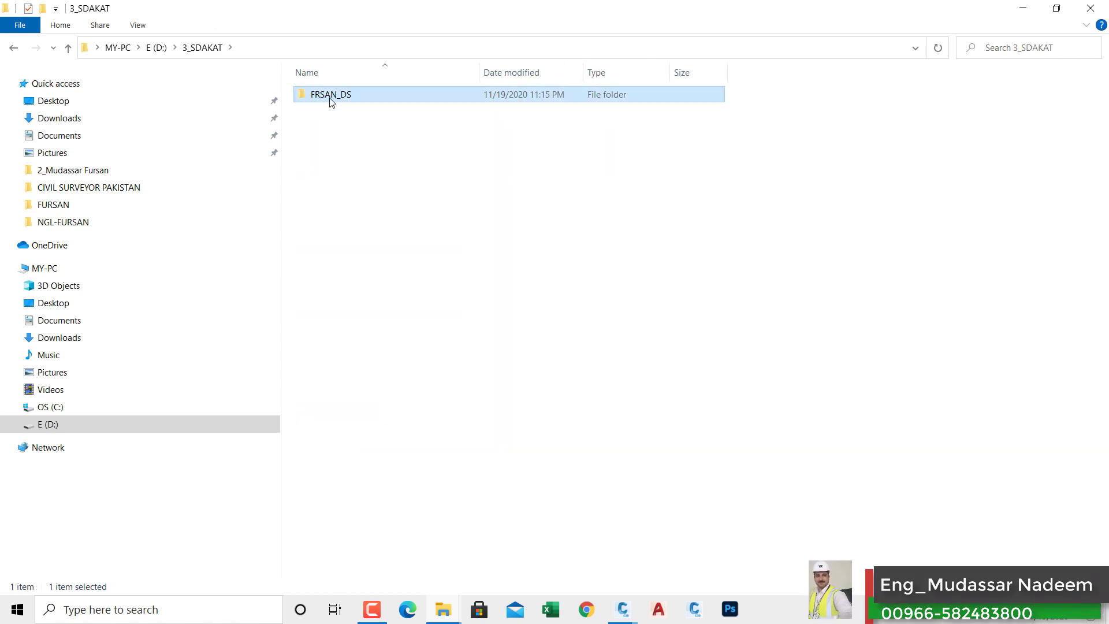
pyautogui.doubleClick(332, 101)
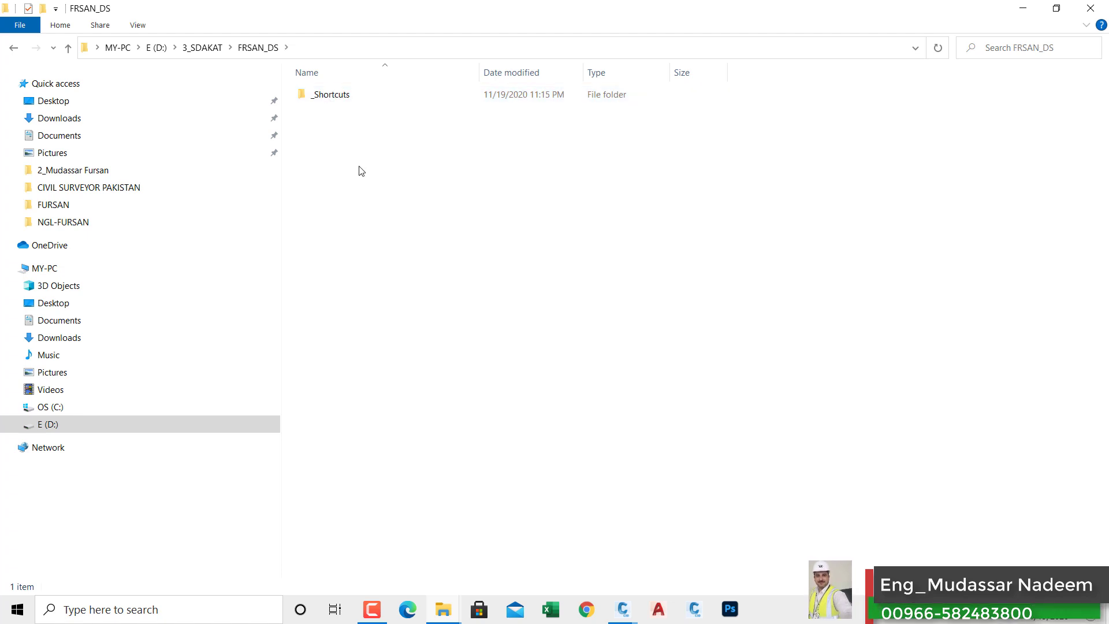
pyautogui.click(305, 100)
pyautogui.doubleClick(304, 101)
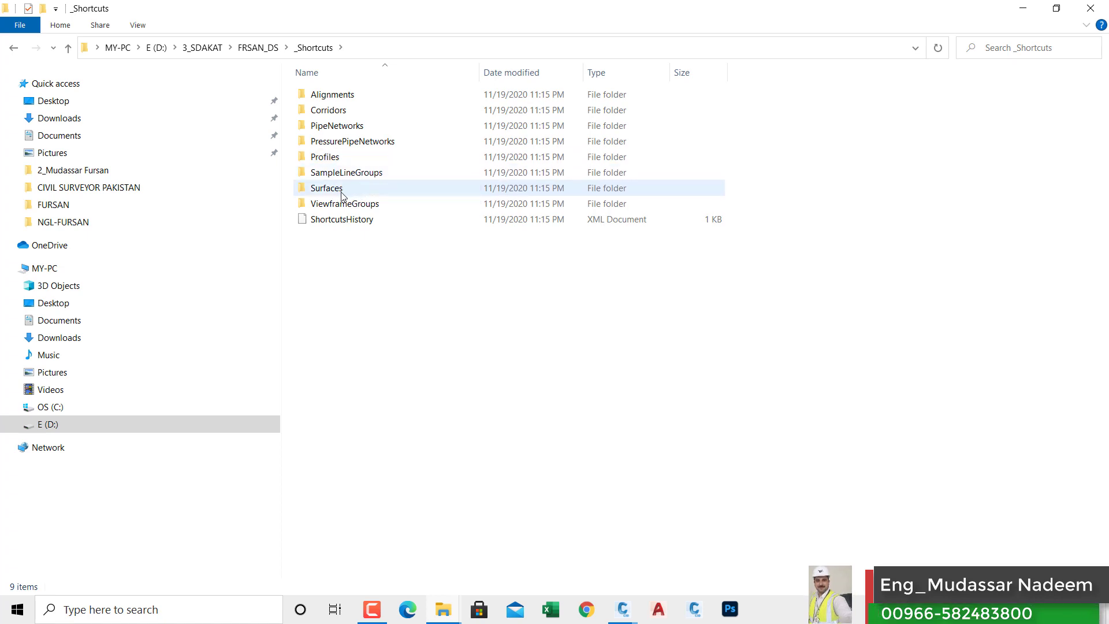
pyautogui.doubleClick(315, 94)
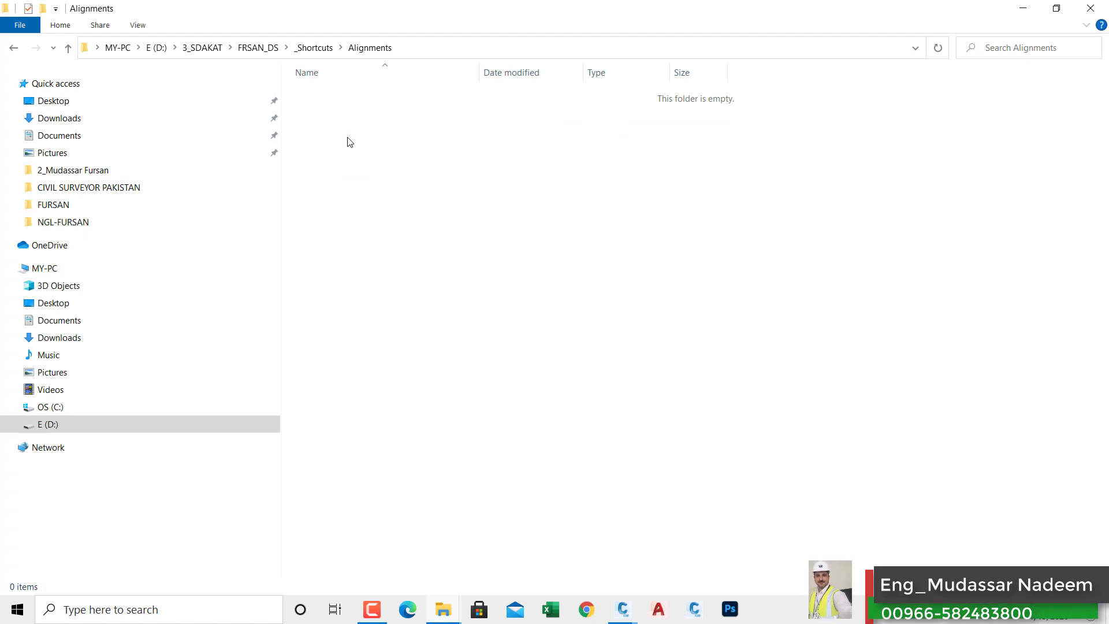
# Go back from the Alignments folder to the root of E (D:) and close that File Explorer window.
pyautogui.click(13, 50)
pyautogui.click(13, 52)
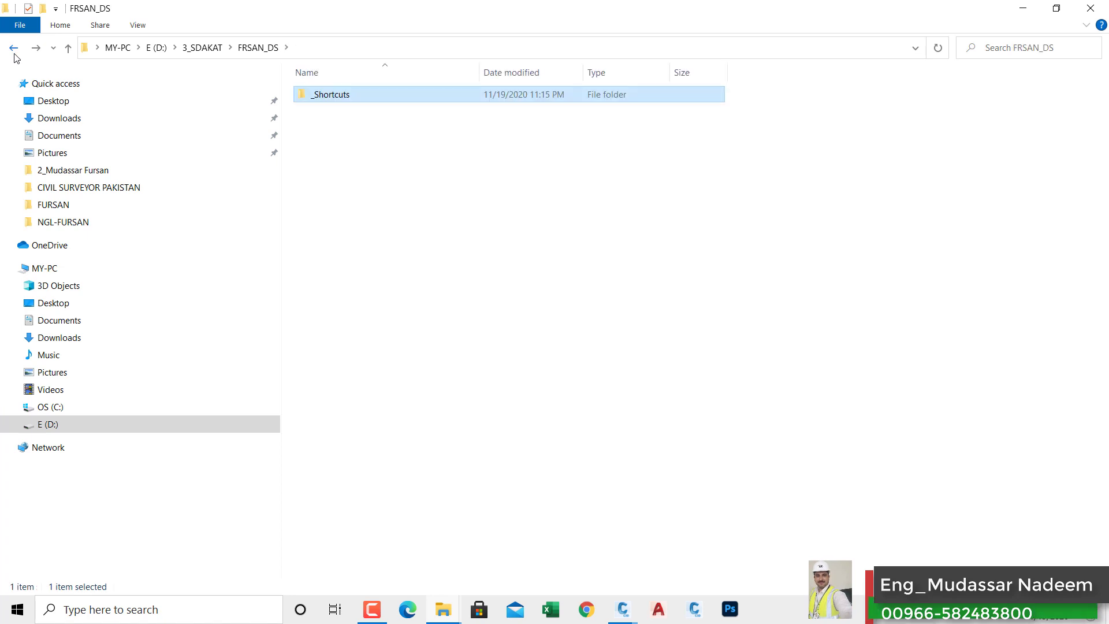
pyautogui.click(15, 55)
pyautogui.click(14, 55)
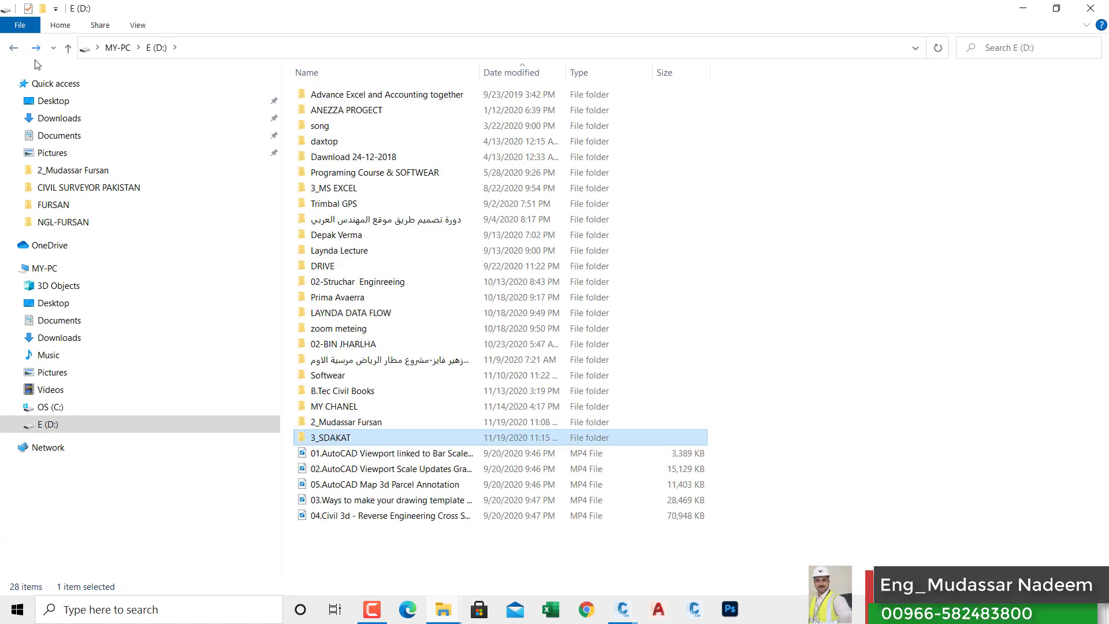
pyautogui.click(1091, 8)
# Bring the whole 3_Alignment_Surface site into view and open the commands for Data Shortcuts in the Prospector tree.
pyautogui.scroll(-4, 719, 249)
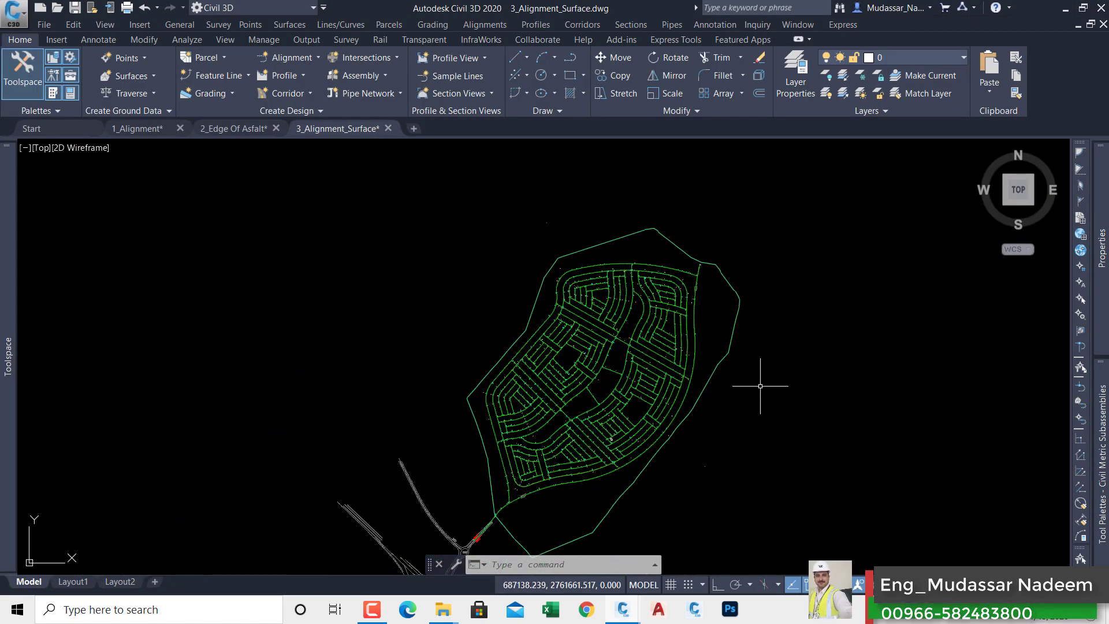
pyautogui.moveTo(763, 383); pyautogui.dragTo(708, 322, button='middle')
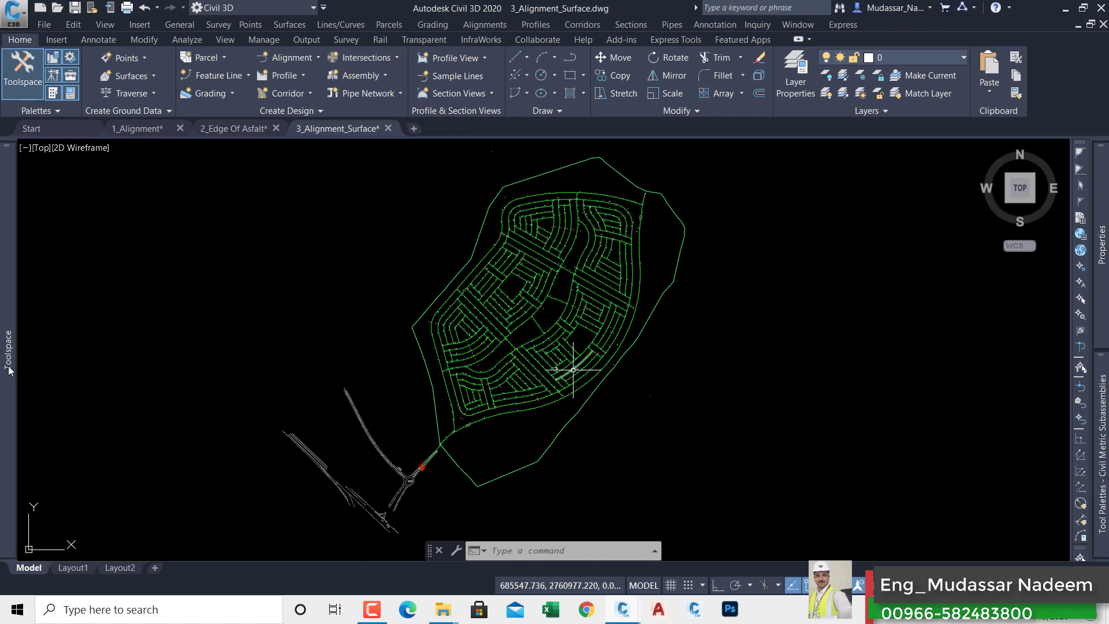
pyautogui.moveTo(9, 370)
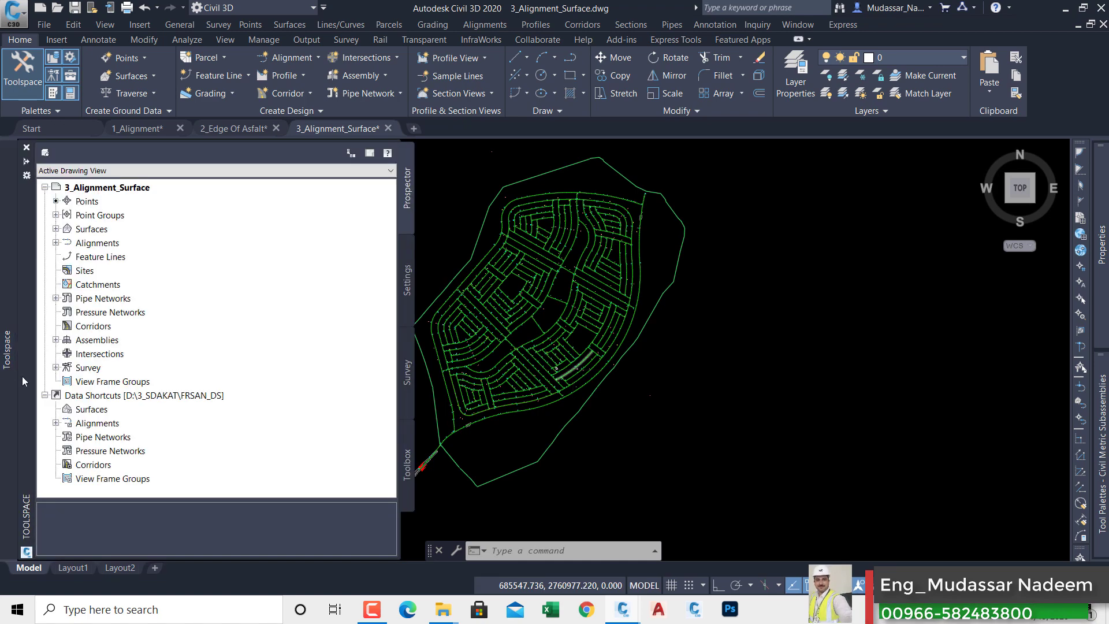
pyautogui.rightClick(159, 398)
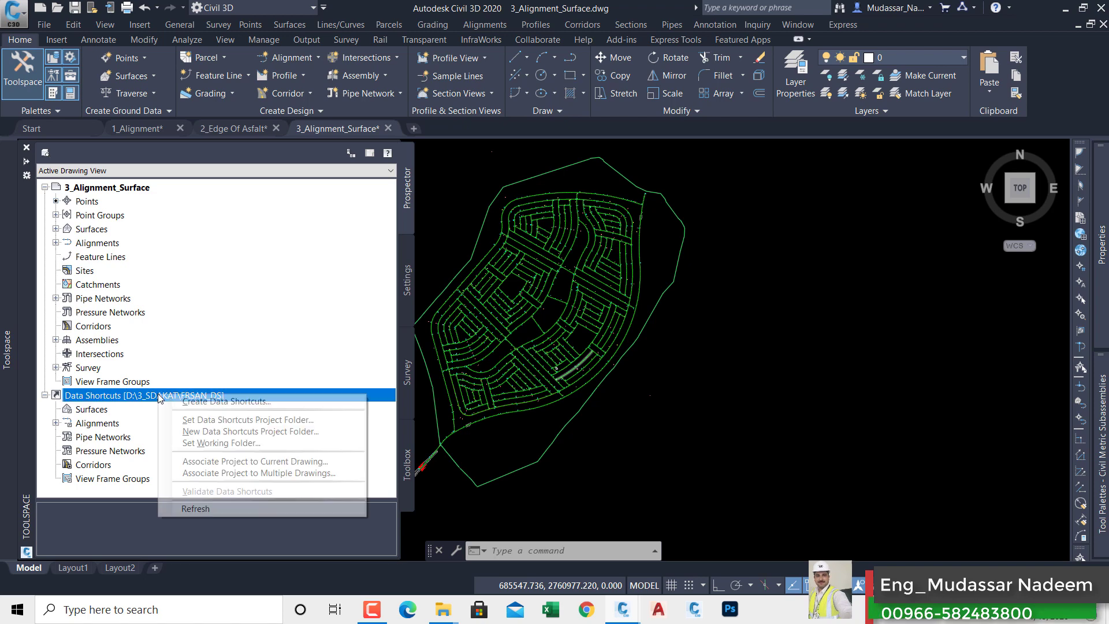
# Set FRSAN_DS as the data shortcuts project folder.
pyautogui.click(206, 420)
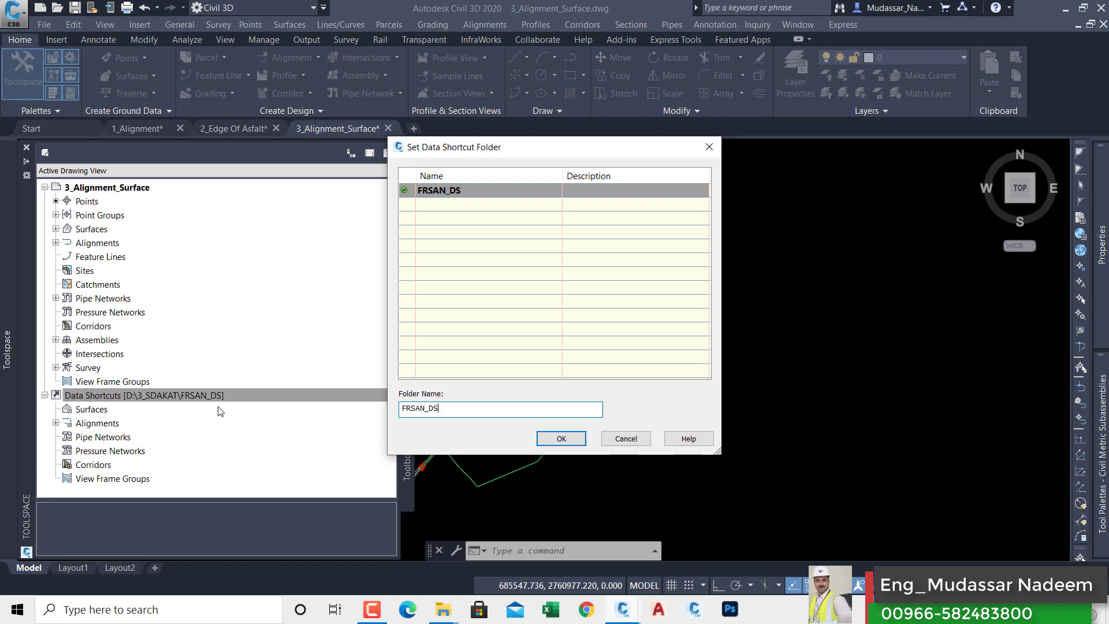
pyautogui.click(459, 189)
pyautogui.click(564, 438)
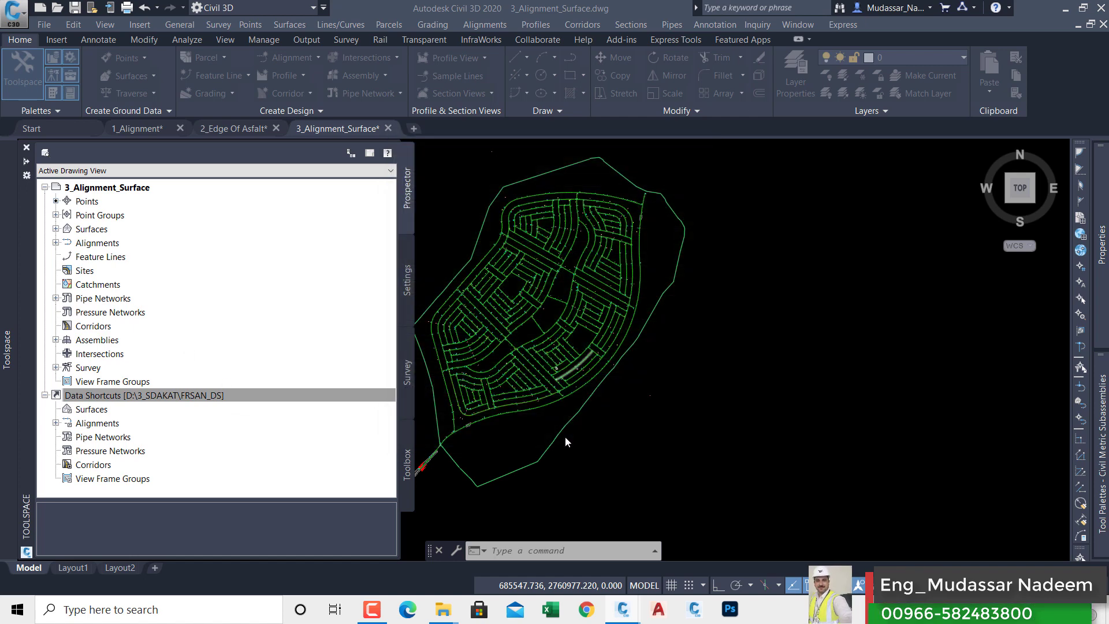
# Try to create data shortcuts from the 3_Alignment_Surface drawing.
pyautogui.rightClick(93, 397)
pyautogui.click(154, 406)
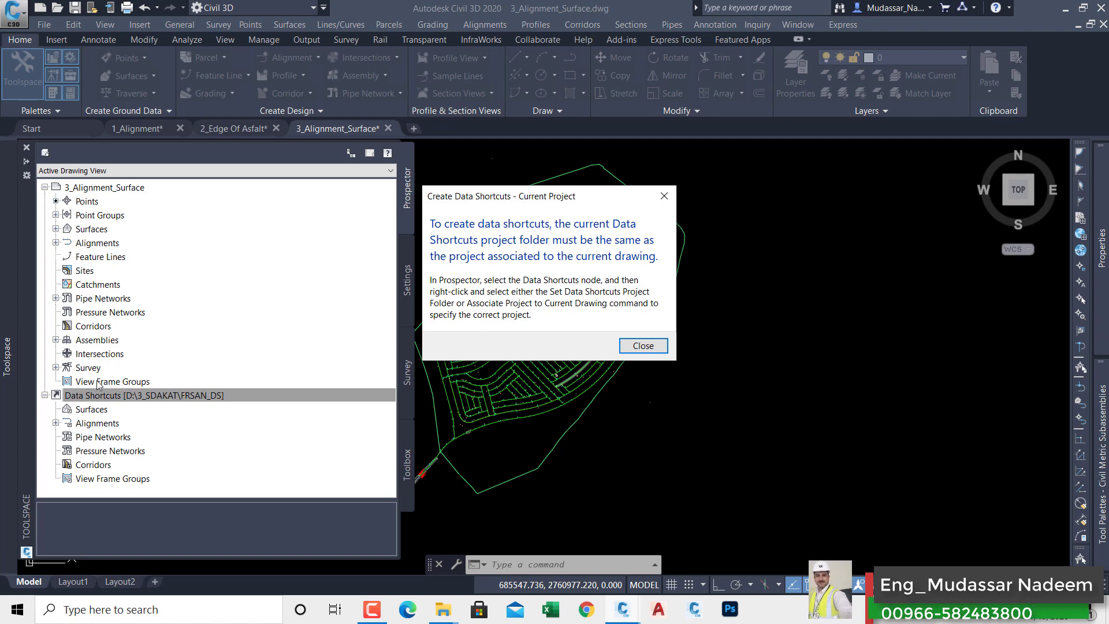
pyautogui.click(641, 346)
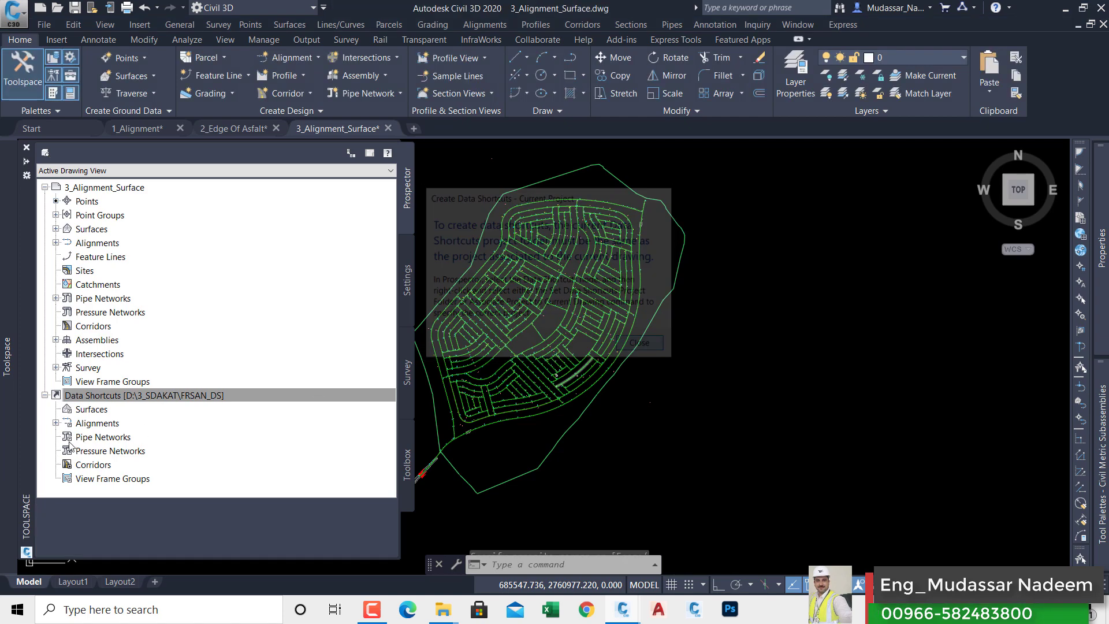
# Associate the FRSAN_DS project in working folder D:\3_SDAKAT with the current drawing.
pyautogui.rightClick(90, 398)
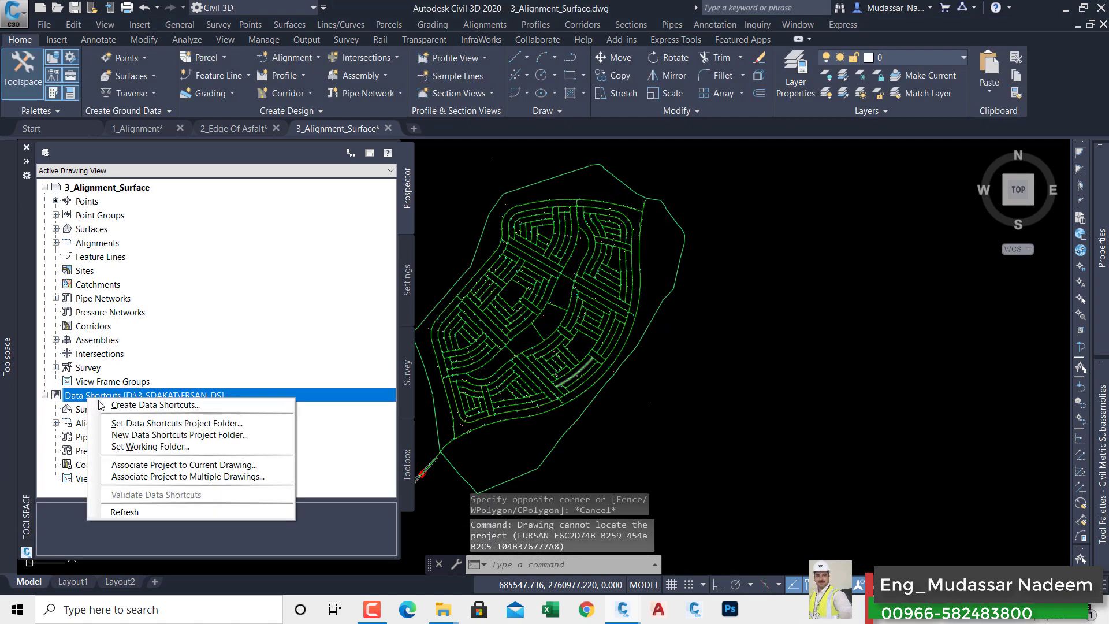
pyautogui.click(169, 466)
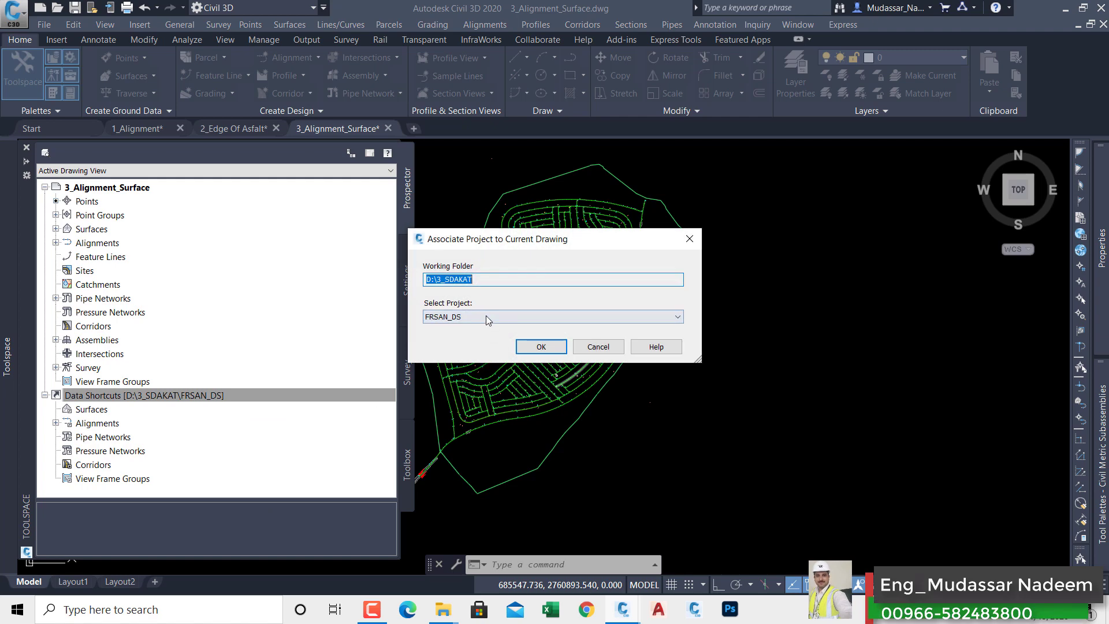
pyautogui.click(487, 320)
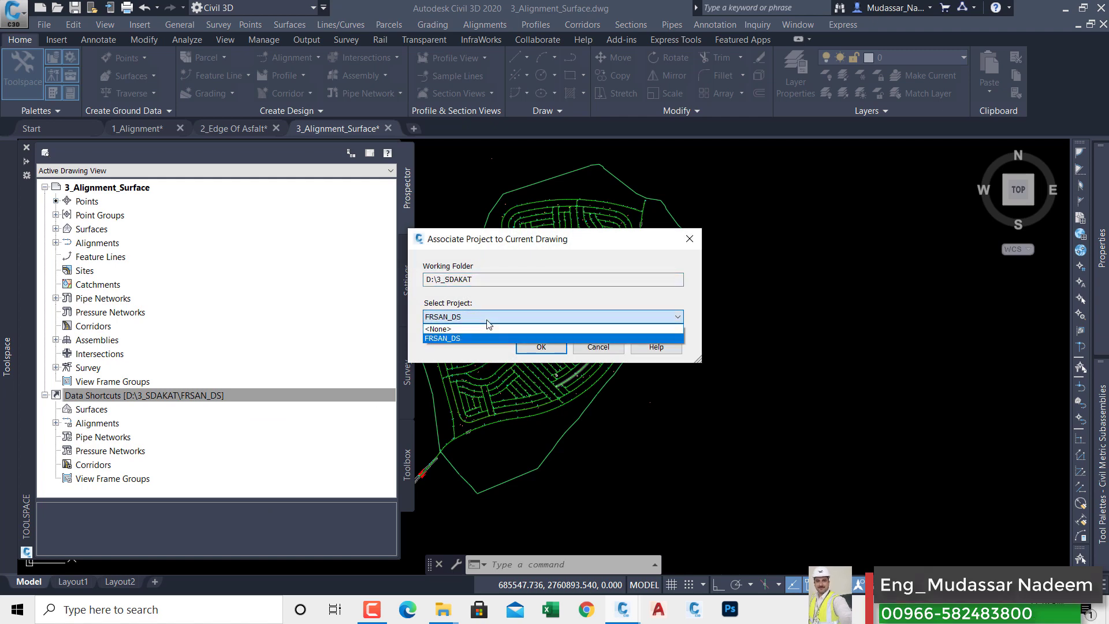
pyautogui.click(444, 338)
pyautogui.click(538, 348)
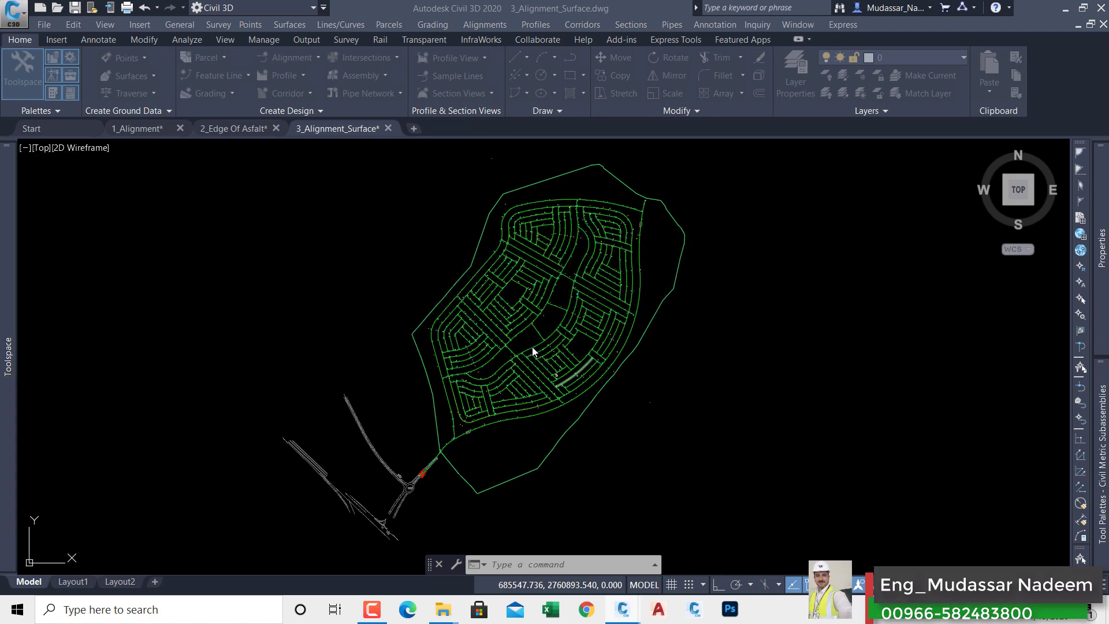
pyautogui.moveTo(10, 298)
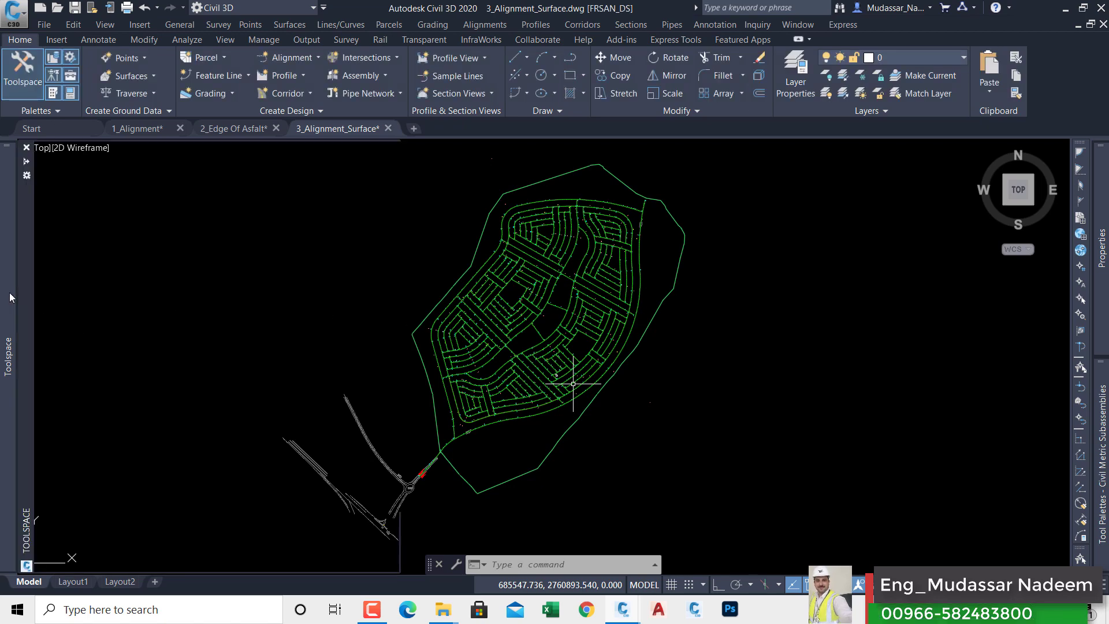
pyautogui.rightClick(124, 397)
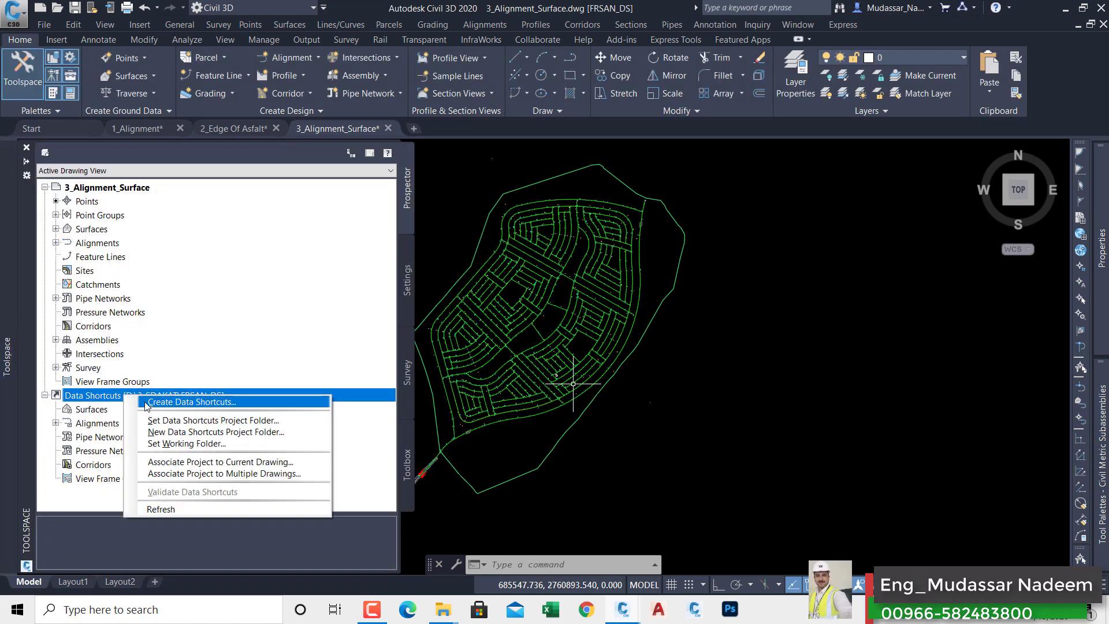
pyautogui.press('Escape')
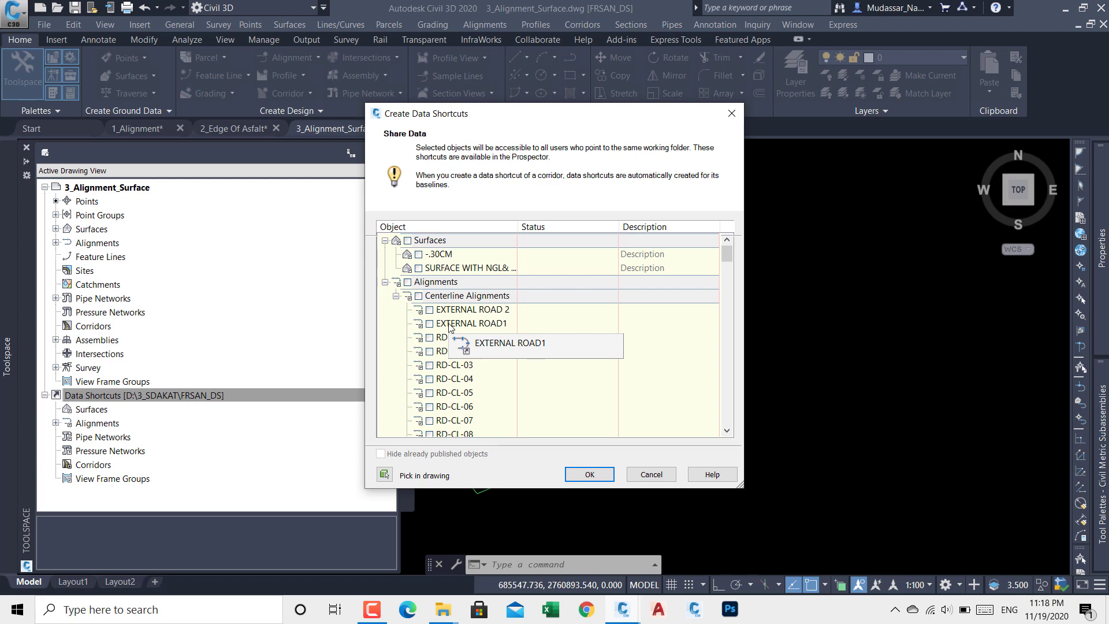
pyautogui.click(732, 113)
# Reapply the association of the FRSAN_DS data shortcuts project to the current 3_Alignment_Surface drawing.
pyautogui.rightClick(108, 398)
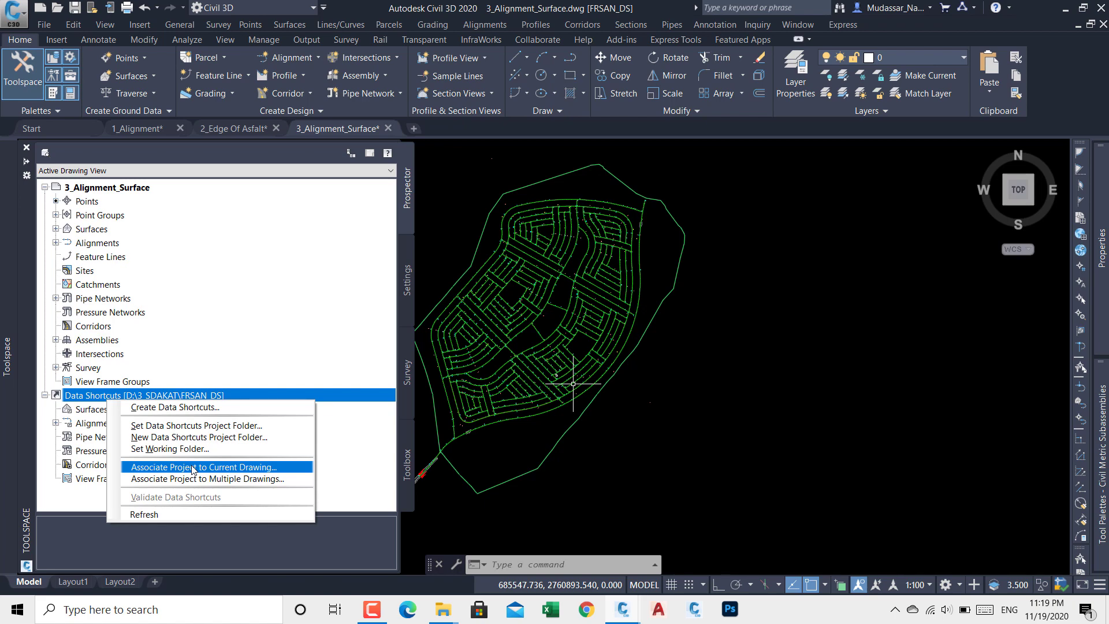
pyautogui.click(226, 468)
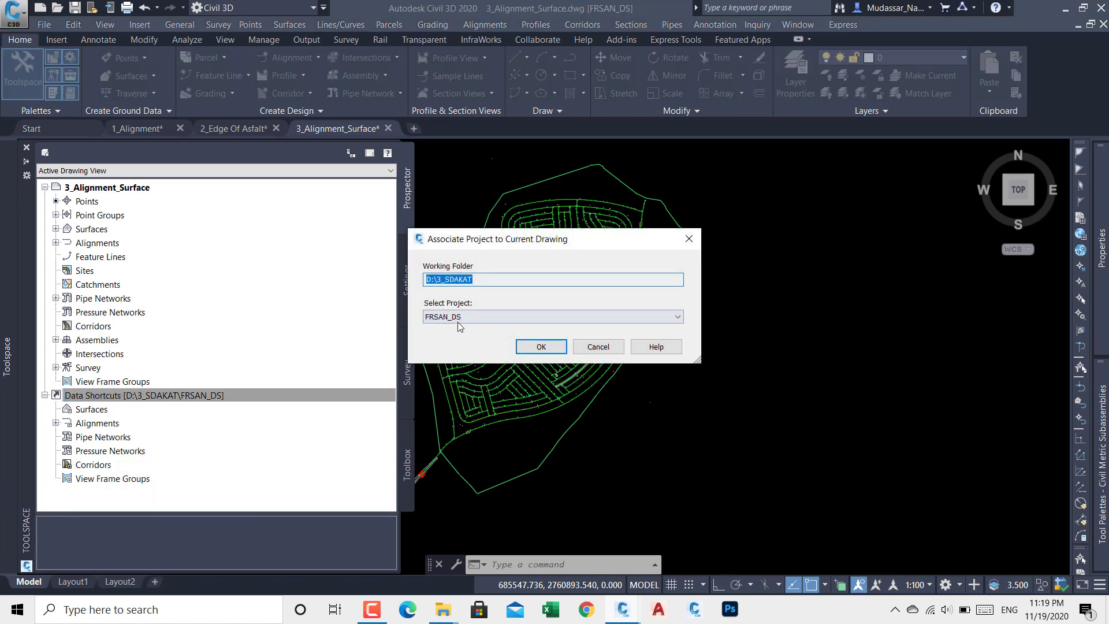
pyautogui.click(541, 347)
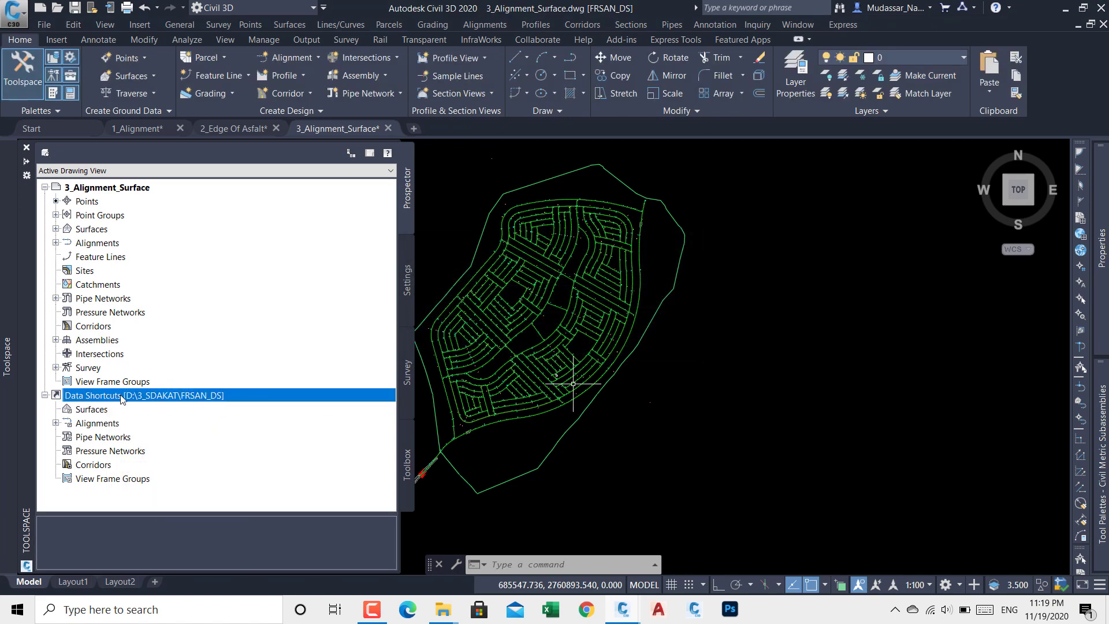
# Start creating data shortcuts and include all surfaces, -.30CM and SURFACE WITH NGL& OKUM POINT.
pyautogui.rightClick(122, 396)
pyautogui.click(169, 403)
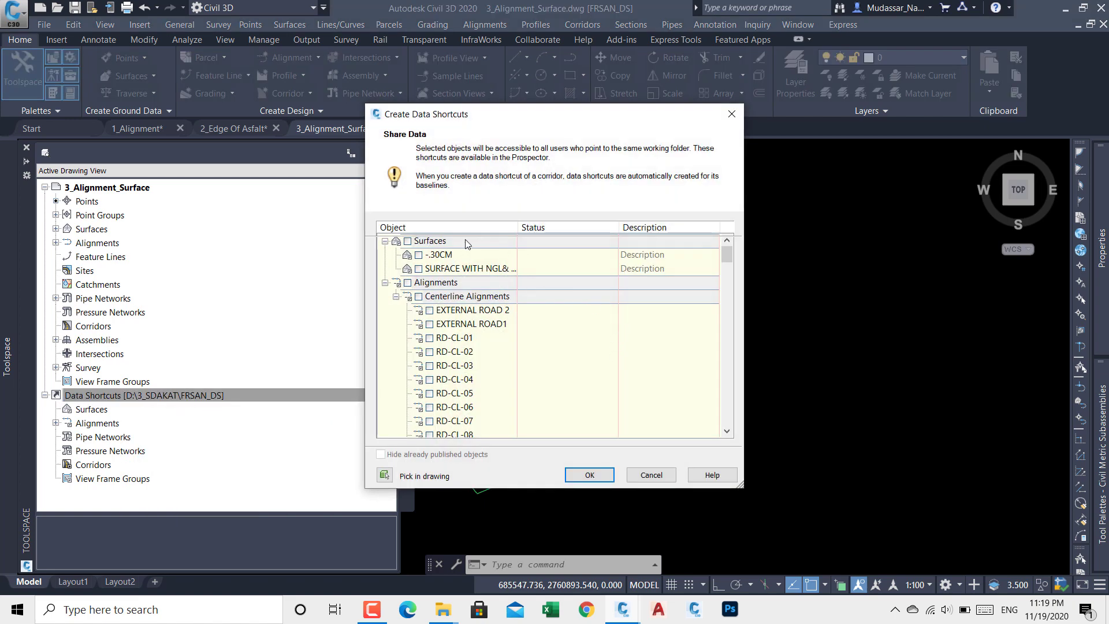
pyautogui.click(385, 282)
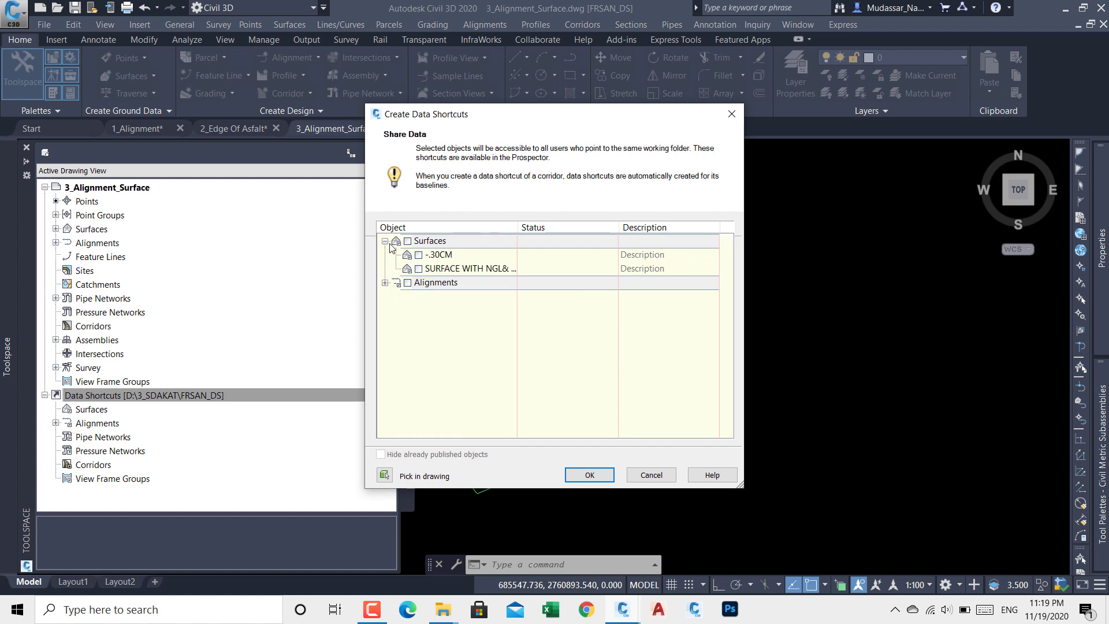
pyautogui.click(386, 241)
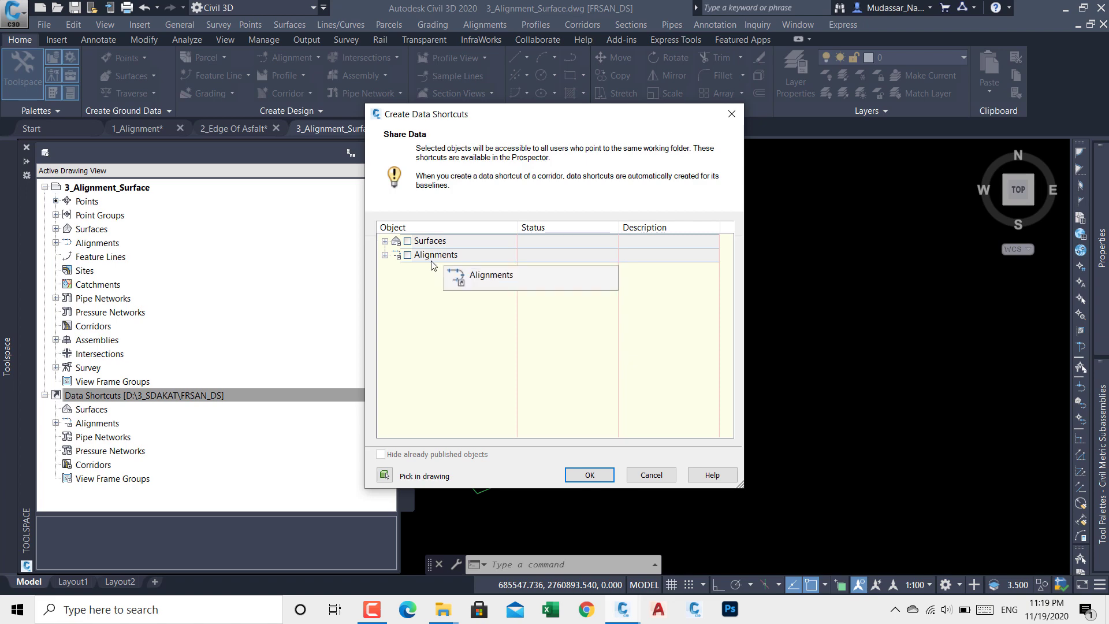
pyautogui.click(386, 241)
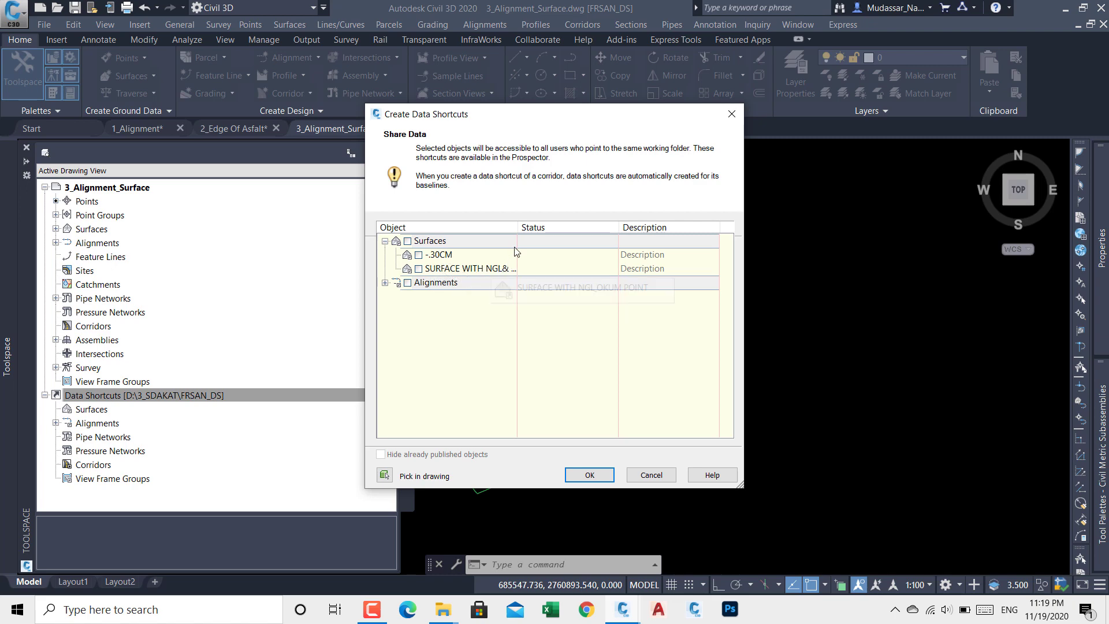
pyautogui.moveTo(516, 226); pyautogui.dragTo(575, 247)
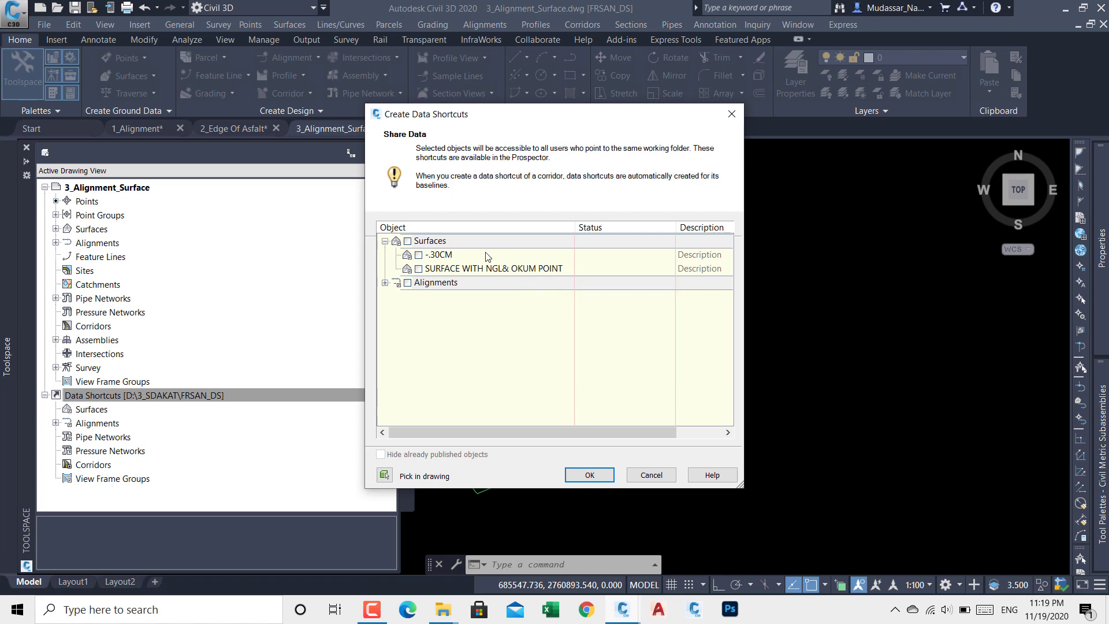
pyautogui.click(417, 255)
pyautogui.click(408, 241)
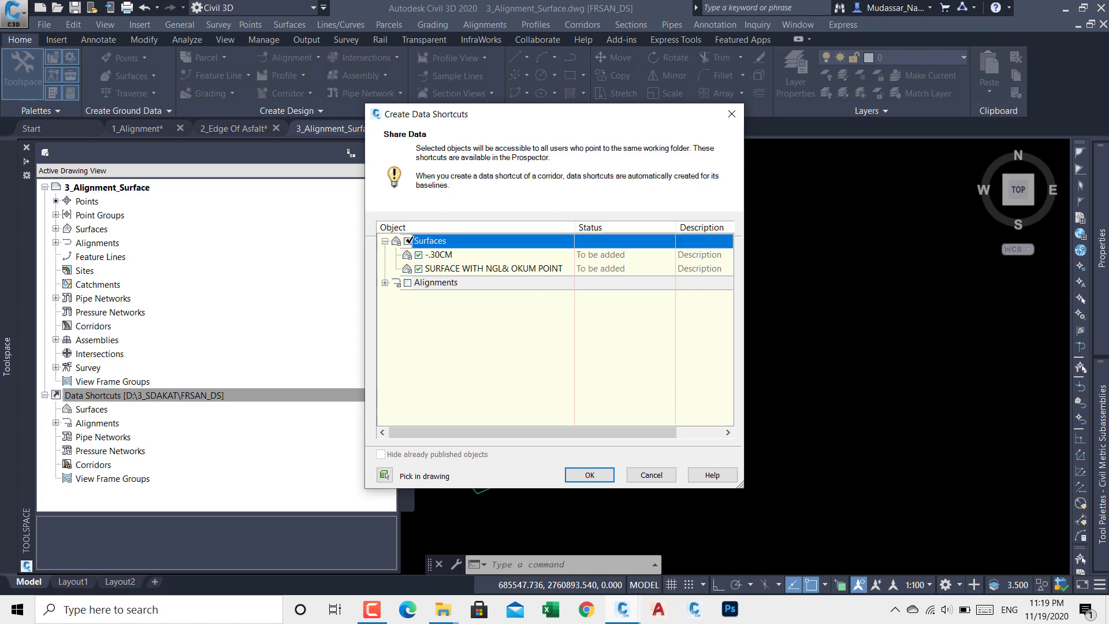
# Include all alignments in the selection and create the data shortcuts.
pyautogui.click(385, 282)
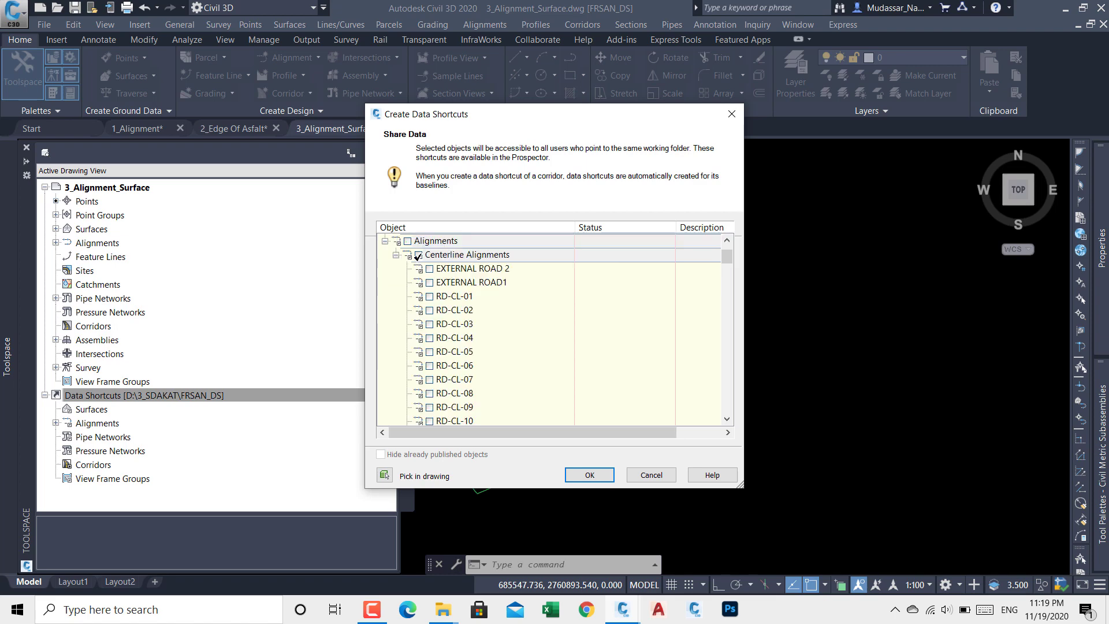
pyautogui.scroll(-3, 451, 356)
pyautogui.scroll(4, 452, 355)
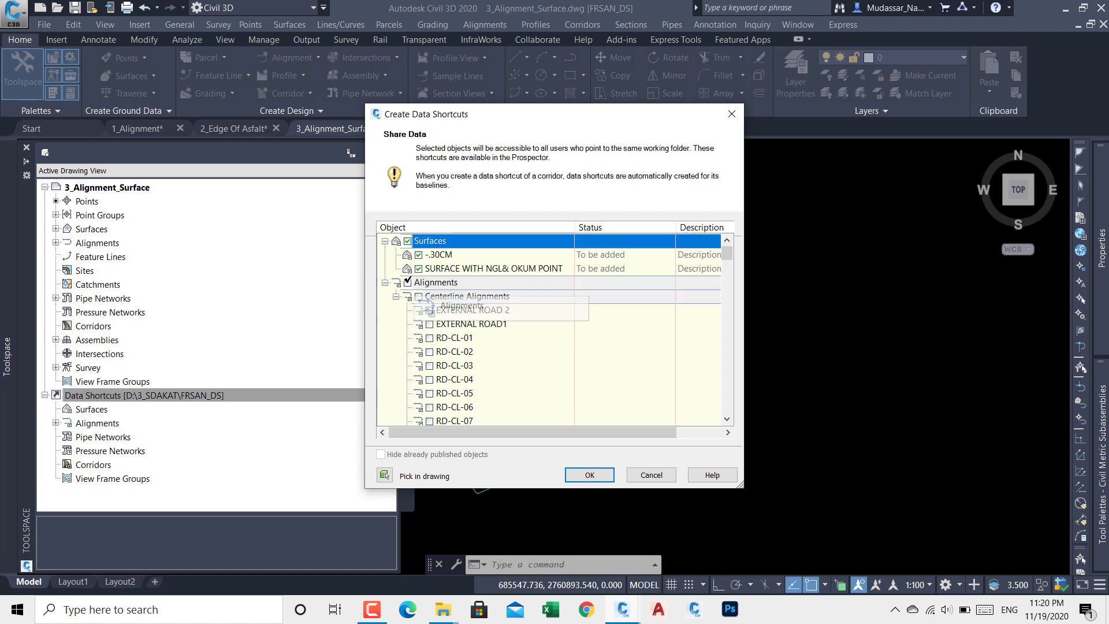
pyautogui.click(408, 283)
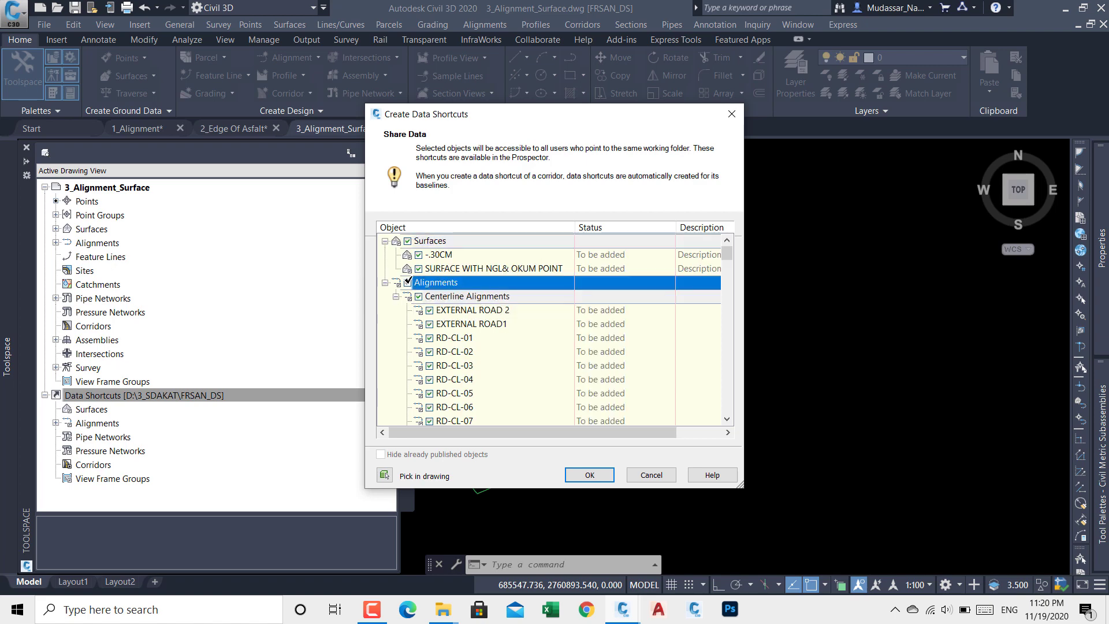
pyautogui.click(590, 475)
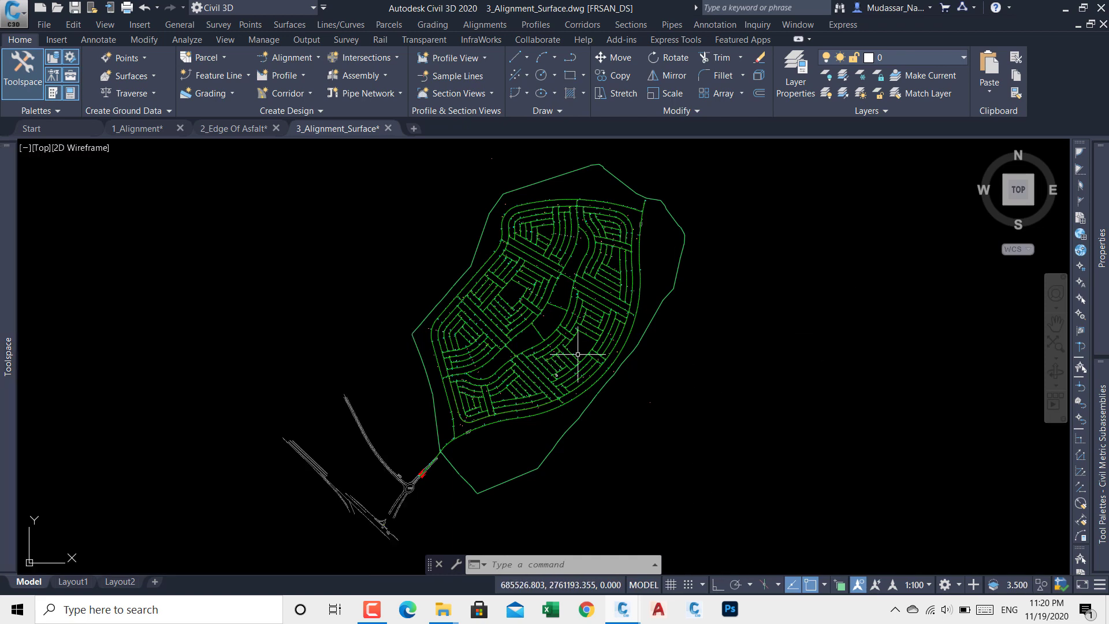
# Close 3_Alignment_Surface with its changes saved, and close 2_Edge Of Asfalt and 1_Alignment without saving.
pyautogui.click(388, 128)
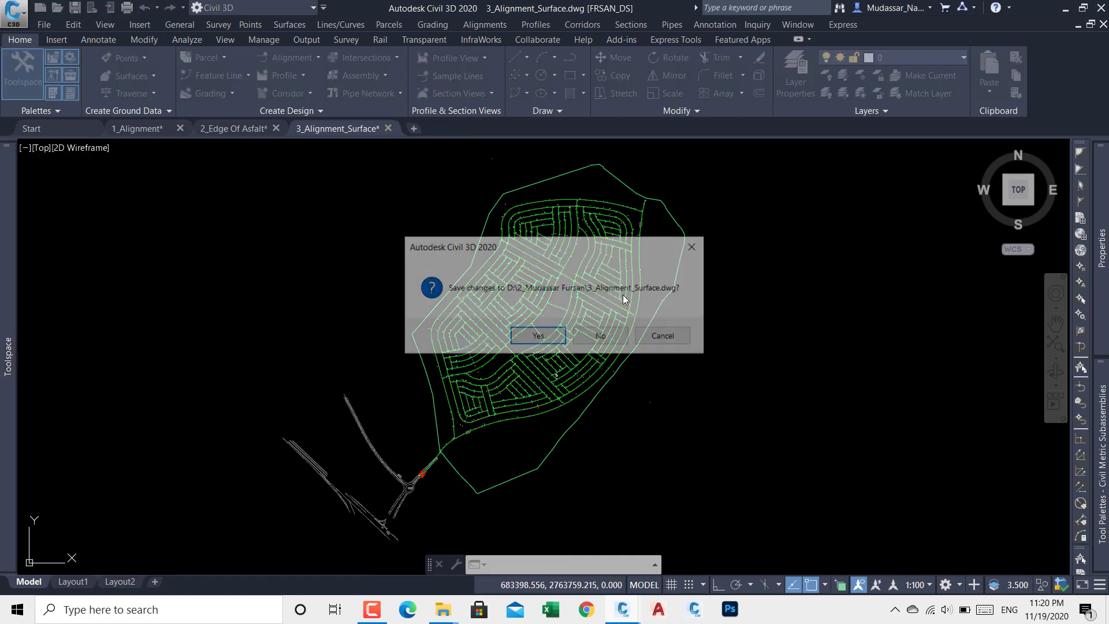
pyautogui.click(550, 339)
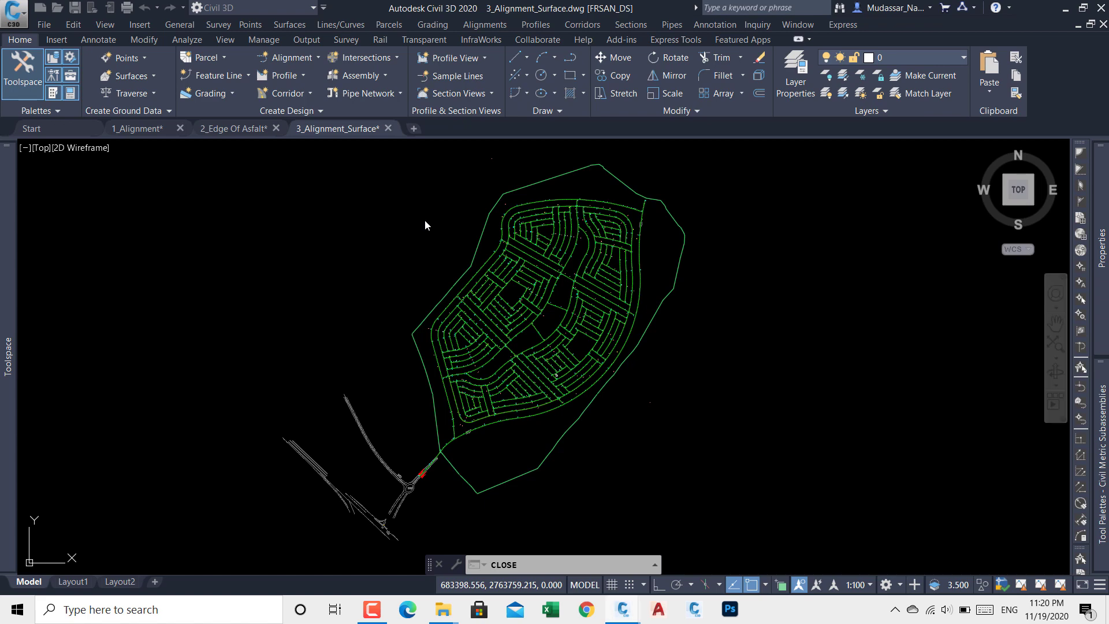
pyautogui.scroll(6, 426, 221)
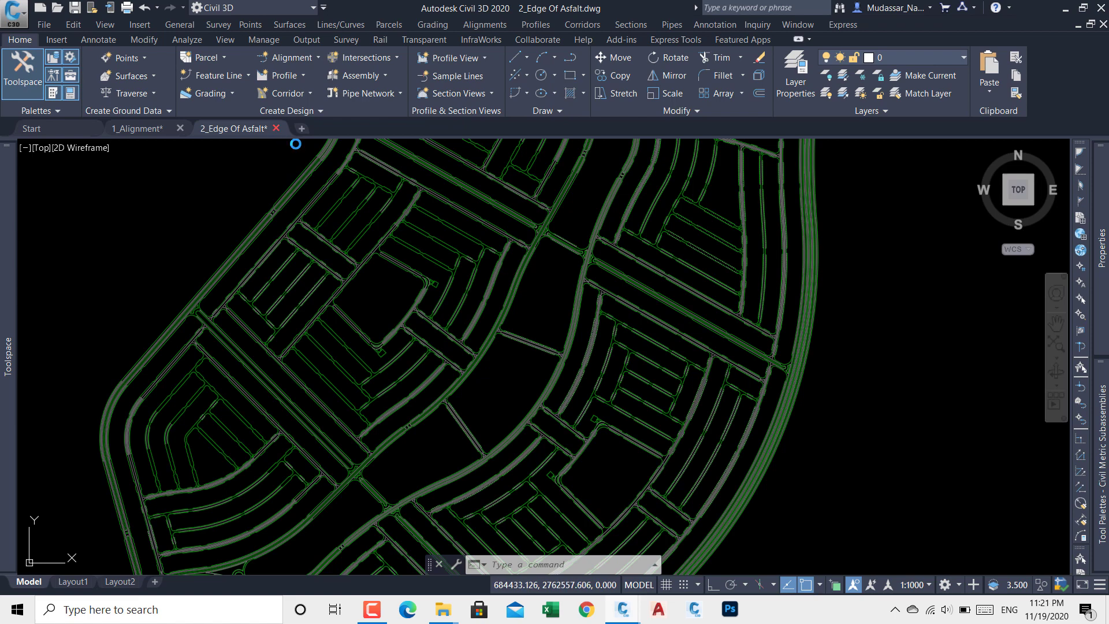
pyautogui.click(276, 129)
pyautogui.click(584, 338)
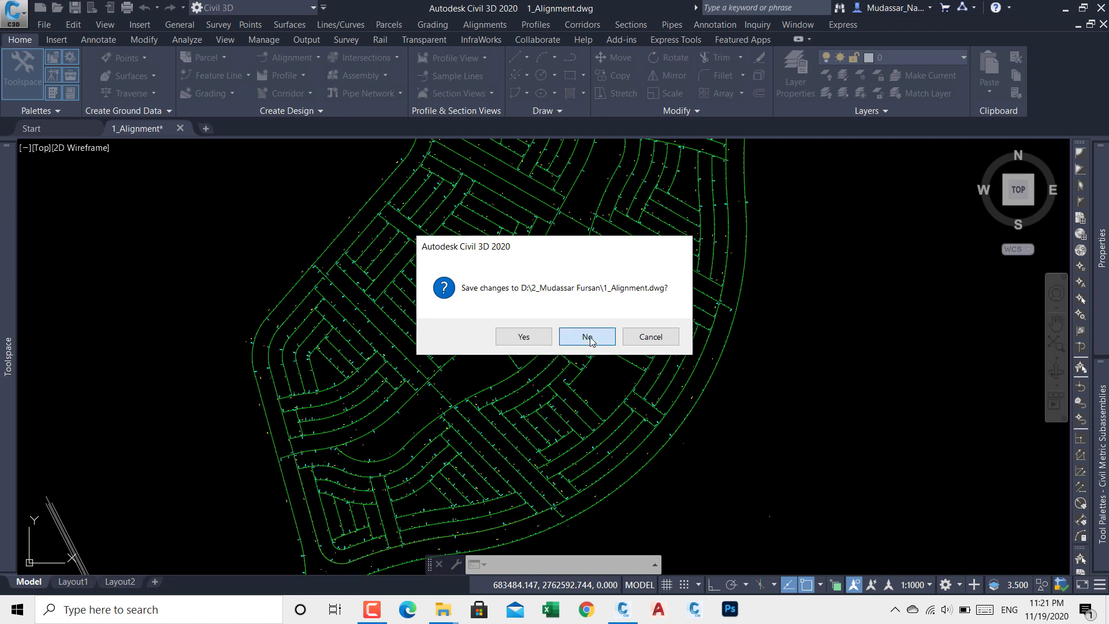
pyautogui.click(588, 337)
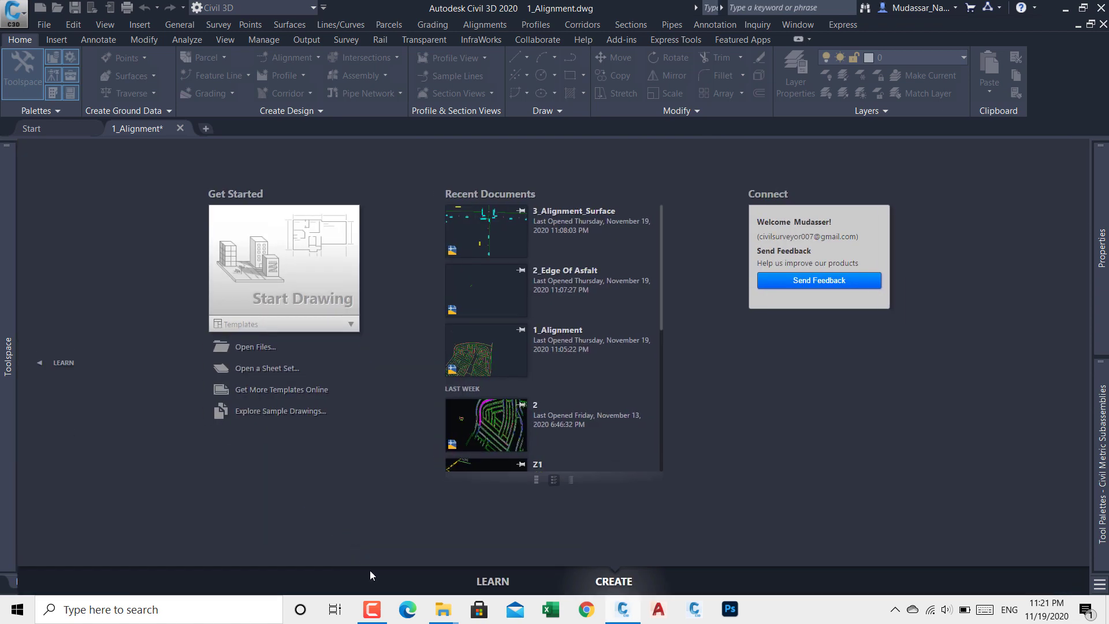
# Switch to File Explorer to look over the 1_Alignment and 3_Alignment_Surface drawing files in the project folder, and return to Civil 3D.
pyautogui.click(441, 610)
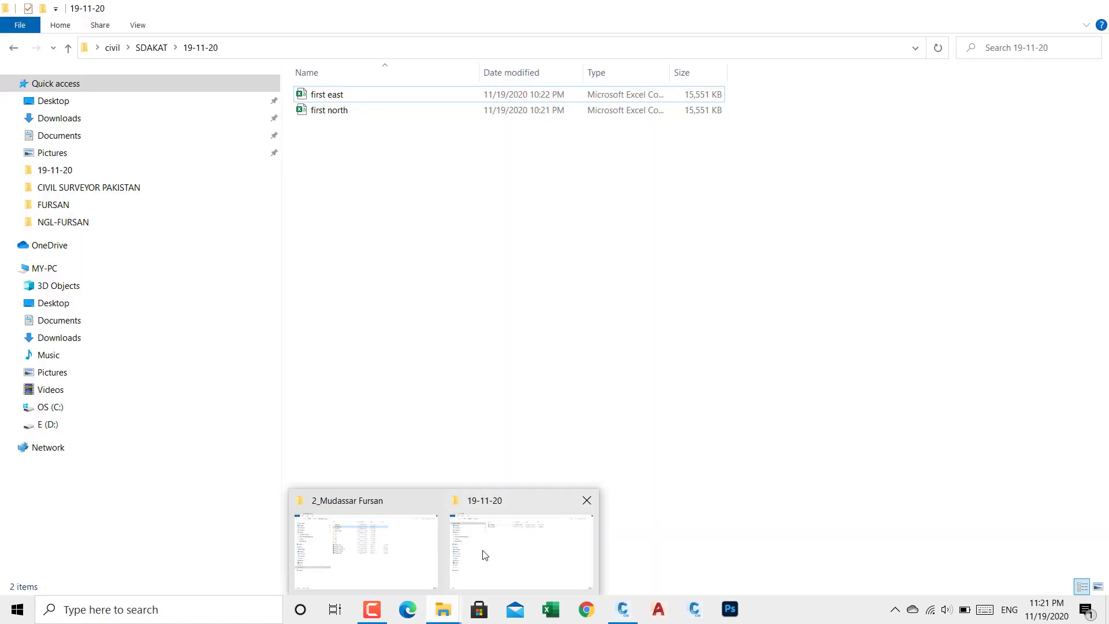
pyautogui.click(407, 534)
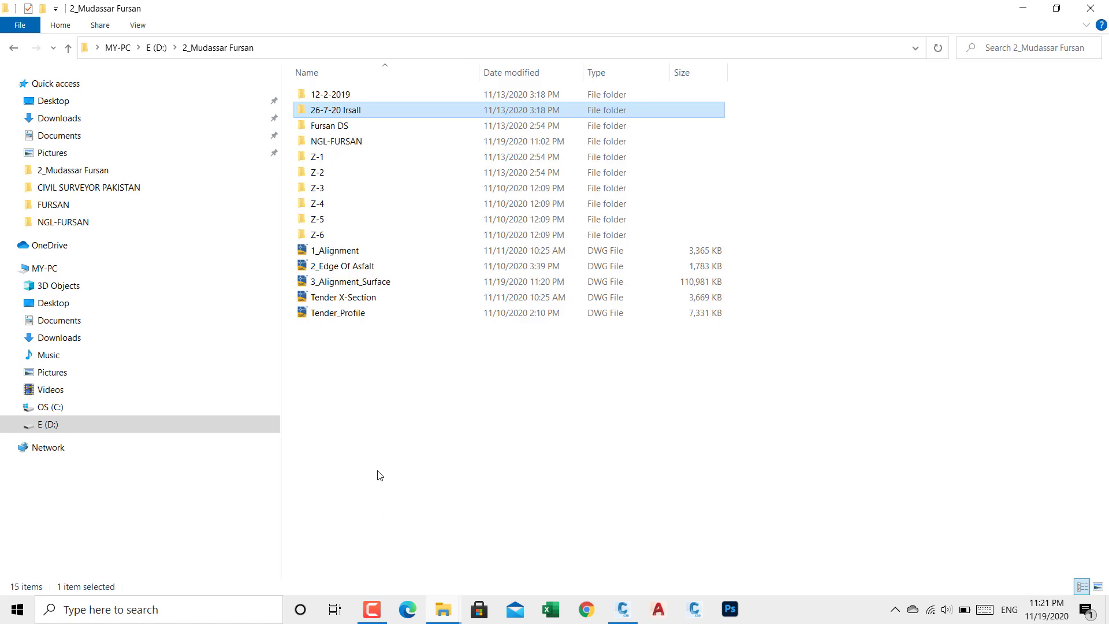
pyautogui.click(357, 282)
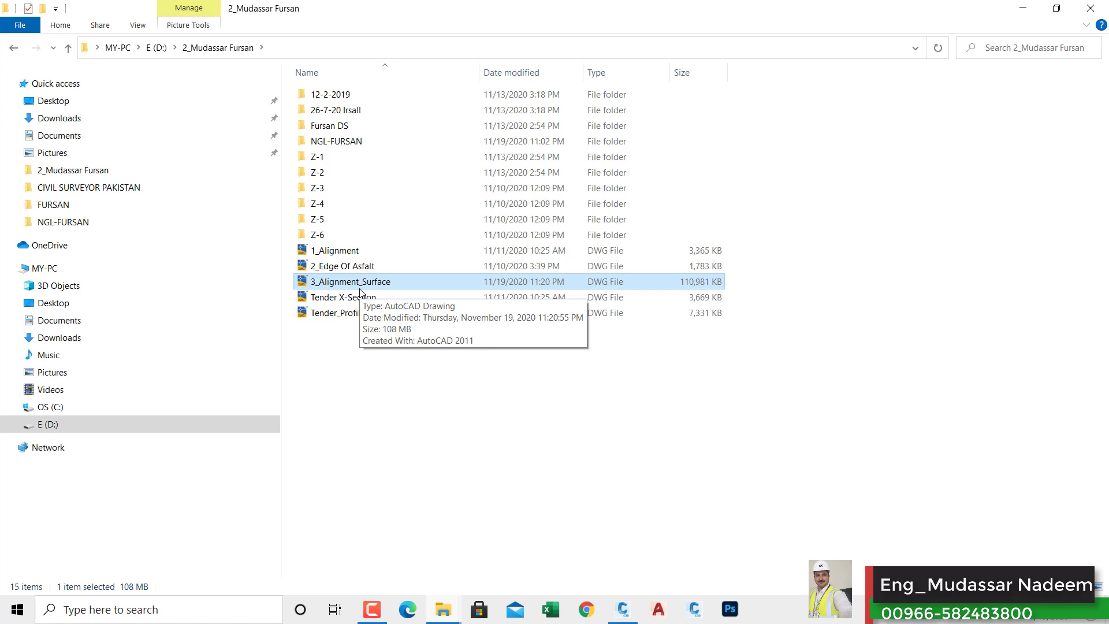
pyautogui.click(345, 254)
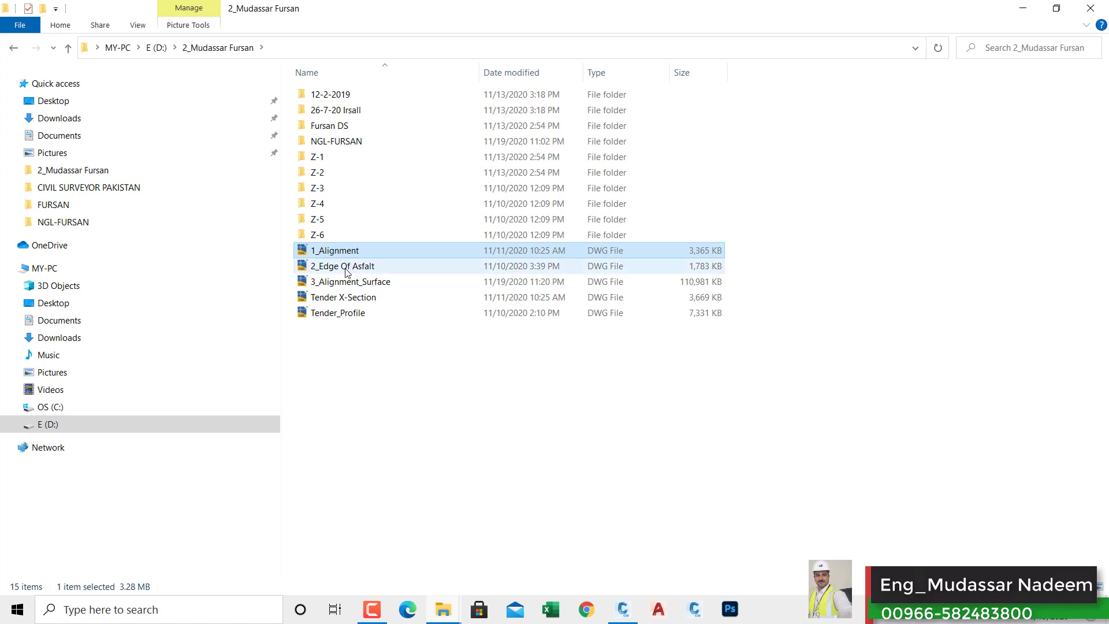
pyautogui.click(351, 287)
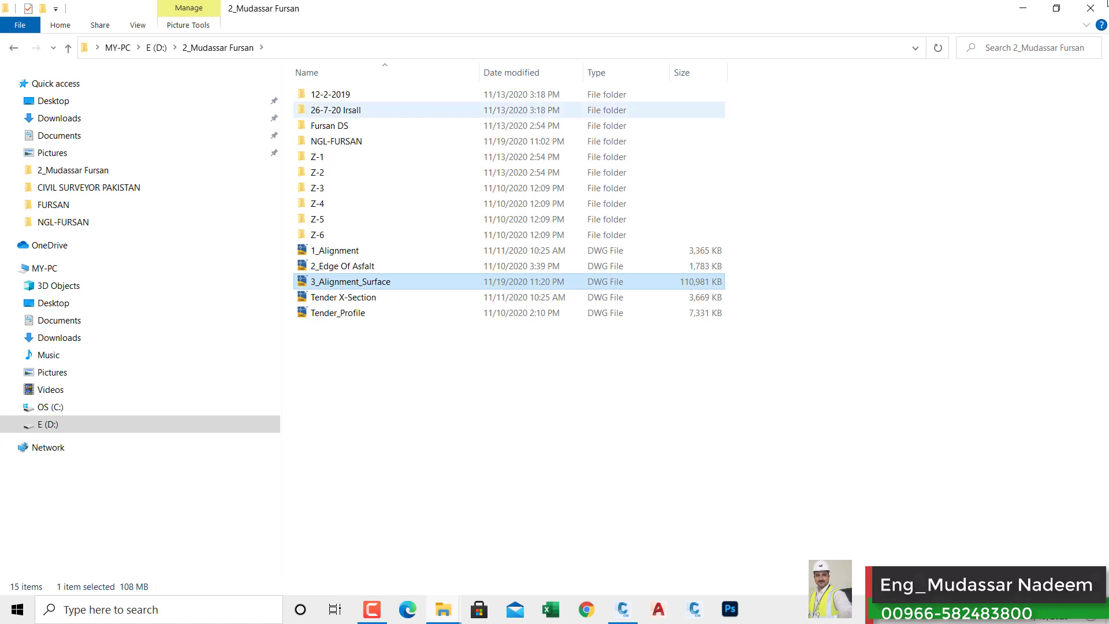
pyautogui.click(1028, 7)
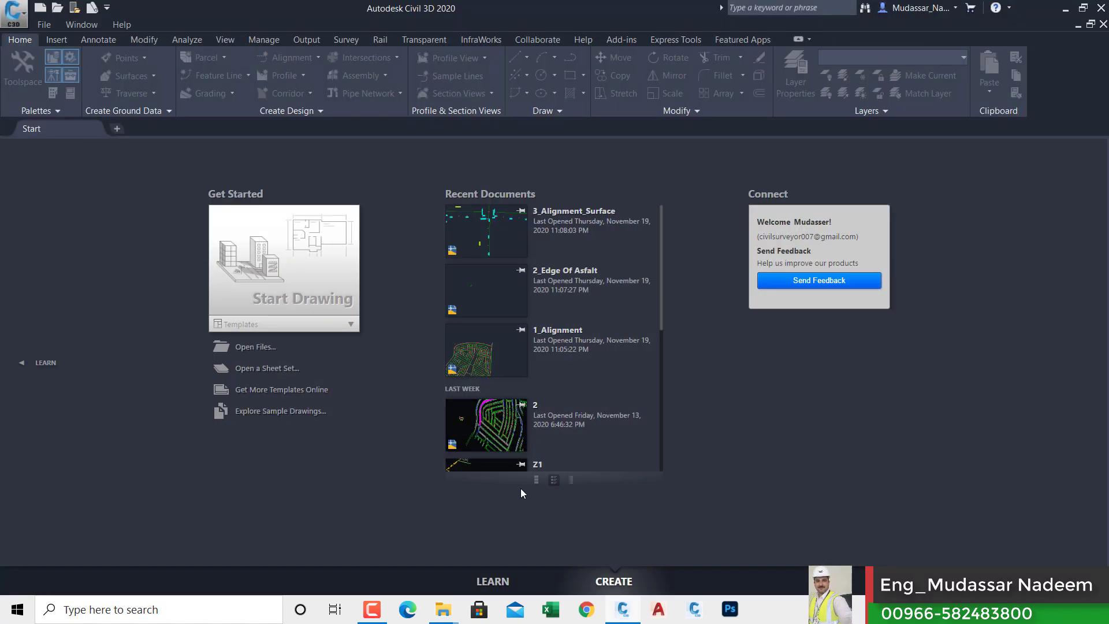
# Start a new drawing and create a surface reference from the data shortcut SURFACE WITH NGL& OKUM POINT with the default reference settings.
pyautogui.click(294, 274)
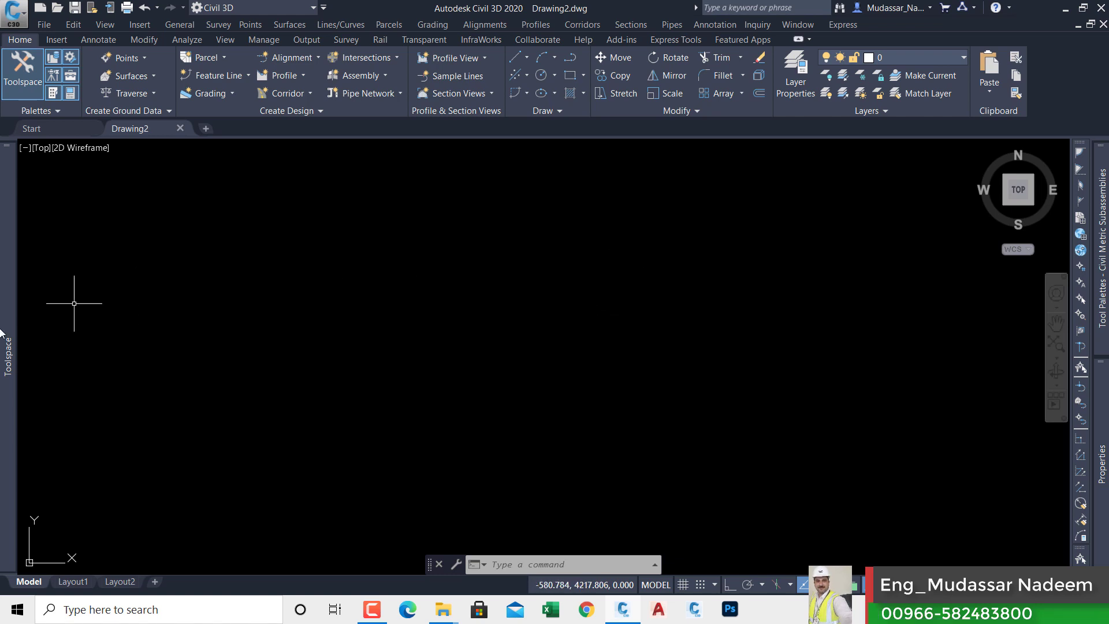
pyautogui.moveTo(8, 350)
pyautogui.click(56, 410)
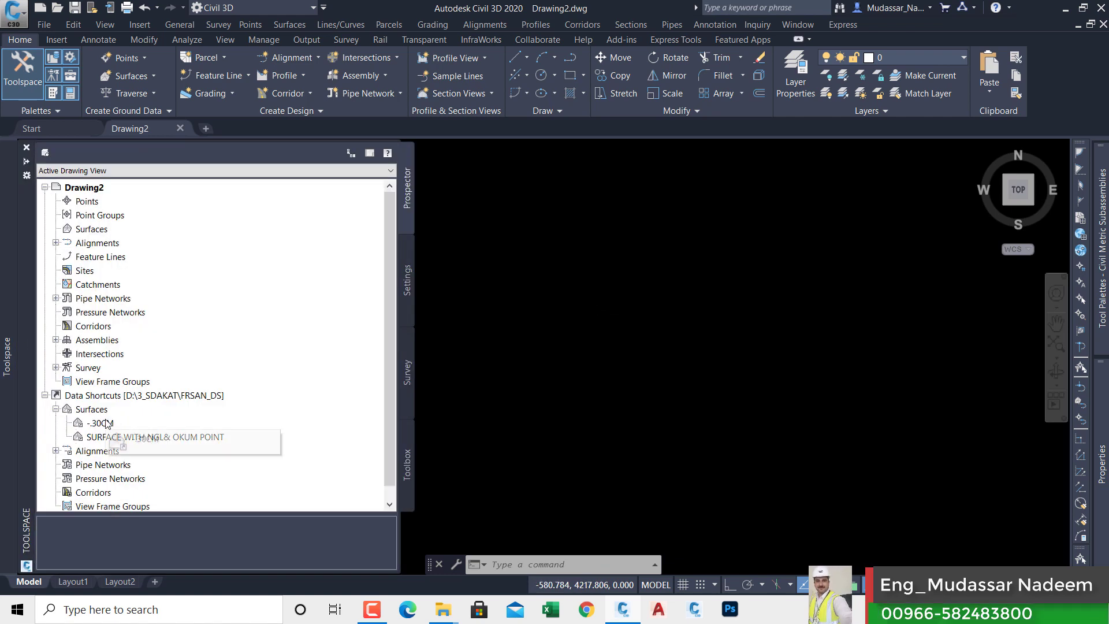
pyautogui.click(123, 437)
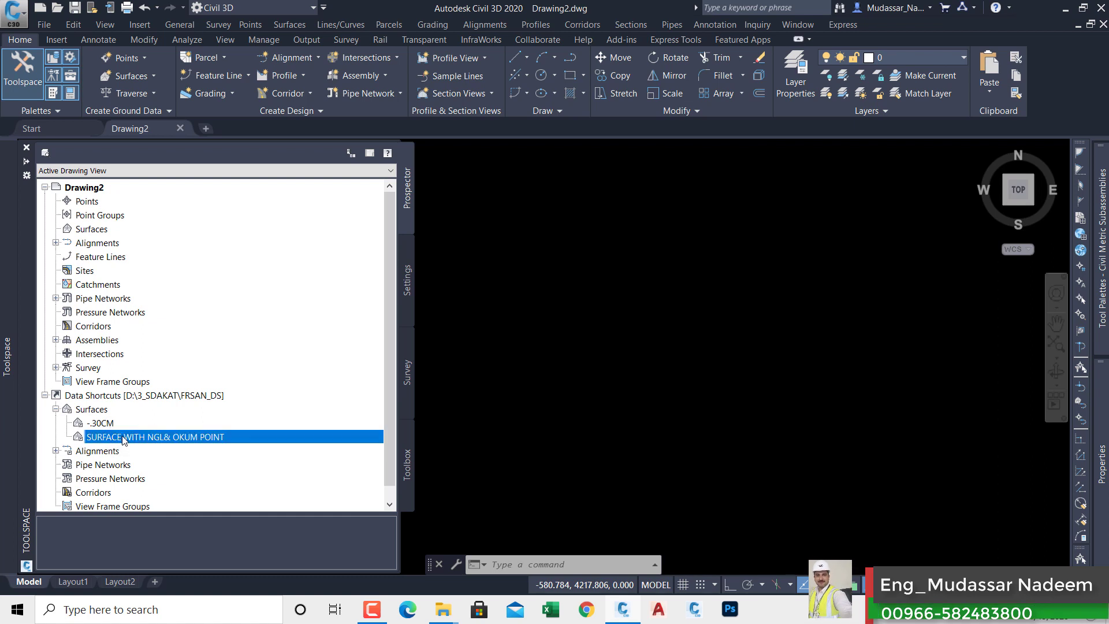
pyautogui.rightClick(123, 438)
pyautogui.click(349, 418)
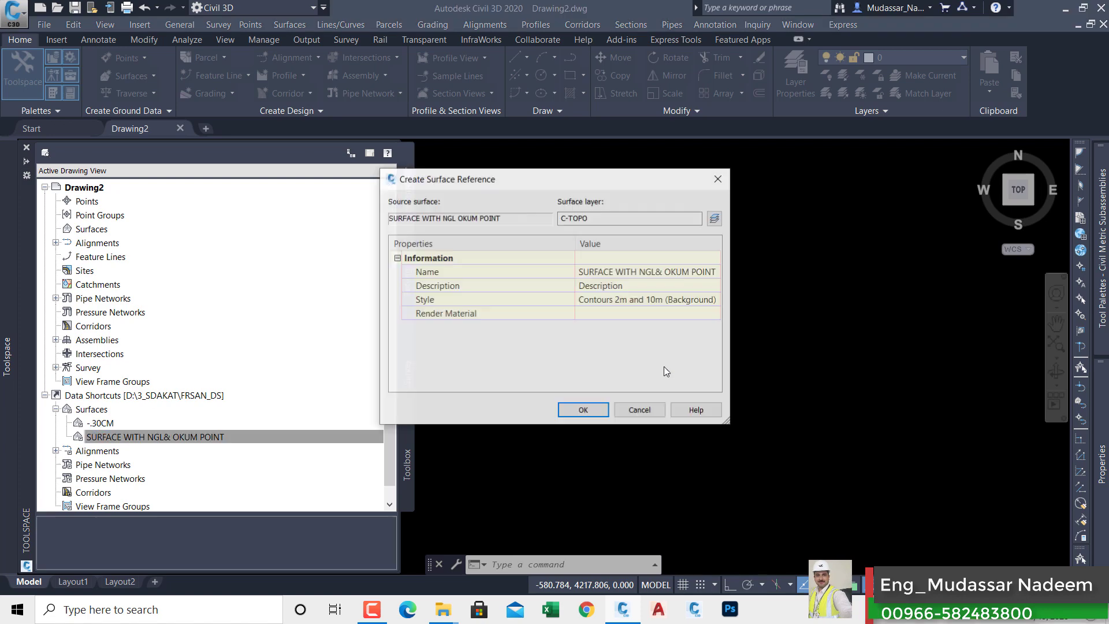
pyautogui.click(584, 408)
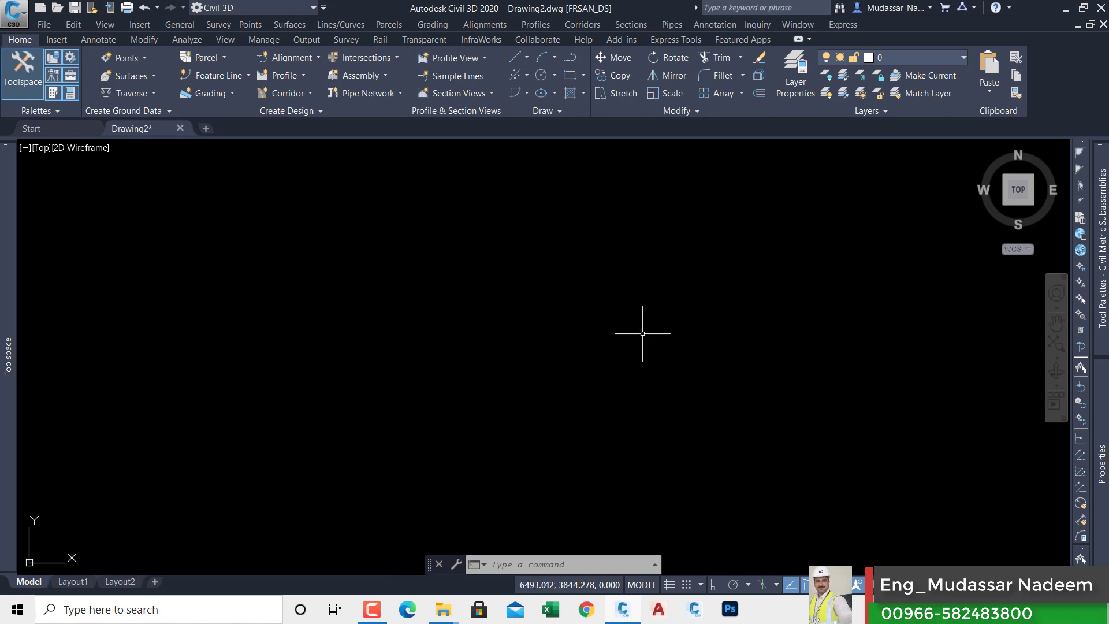
pyautogui.moveTo(655, 314)
pyautogui.mouseDown(button='middle')
pyautogui.moveTo(658, 325)
pyautogui.moveTo(661, 314)
pyautogui.mouseUp(button='middle')
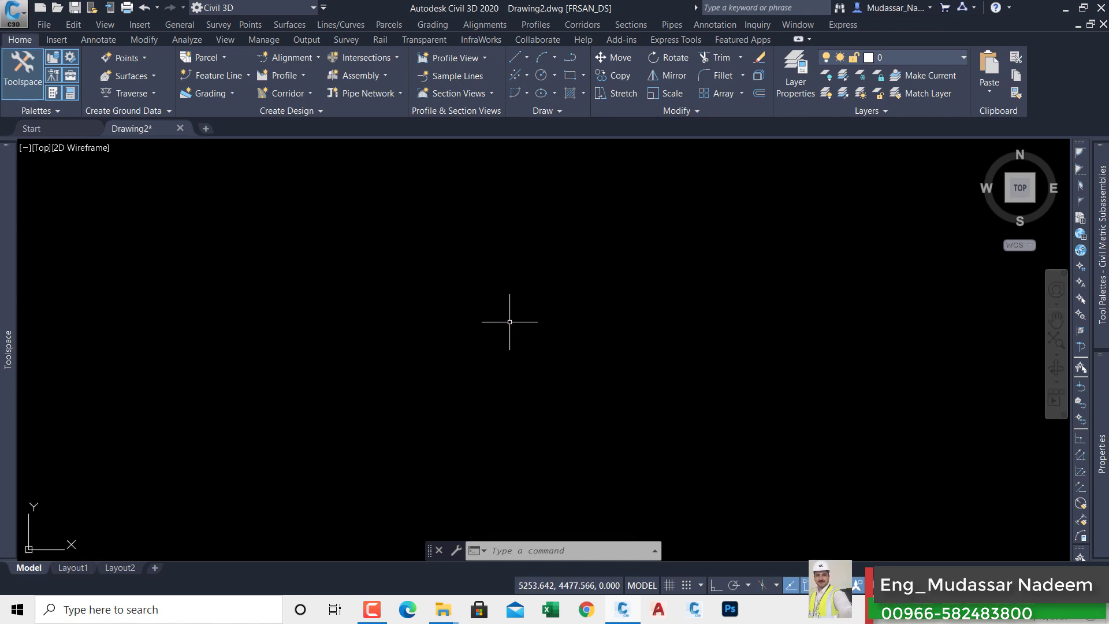
pyautogui.write('z')
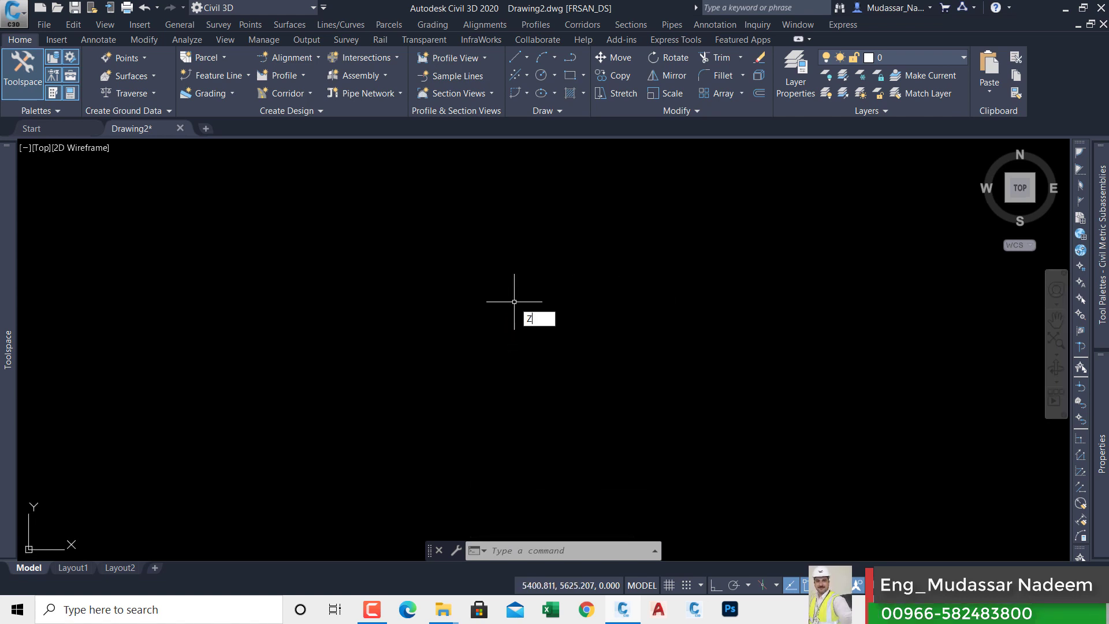
pyautogui.press('Return')
pyautogui.write('E')
pyautogui.press('Return')
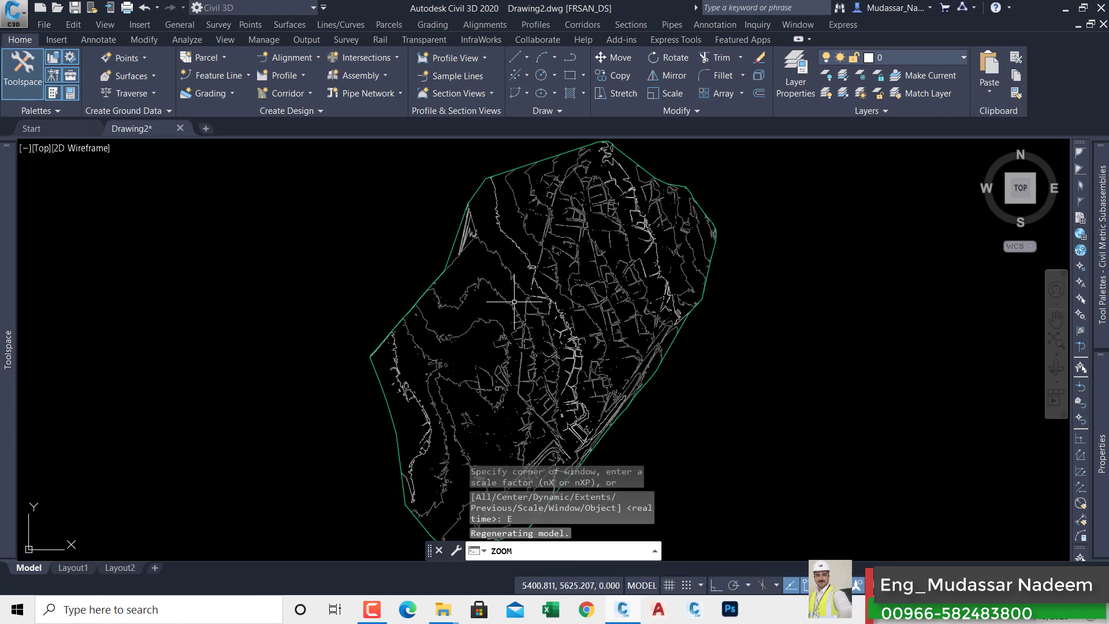
# Save the new drawing as TEST in the project folder alongside 3_Alignment_Surface.
pyautogui.moveTo(618, 260)
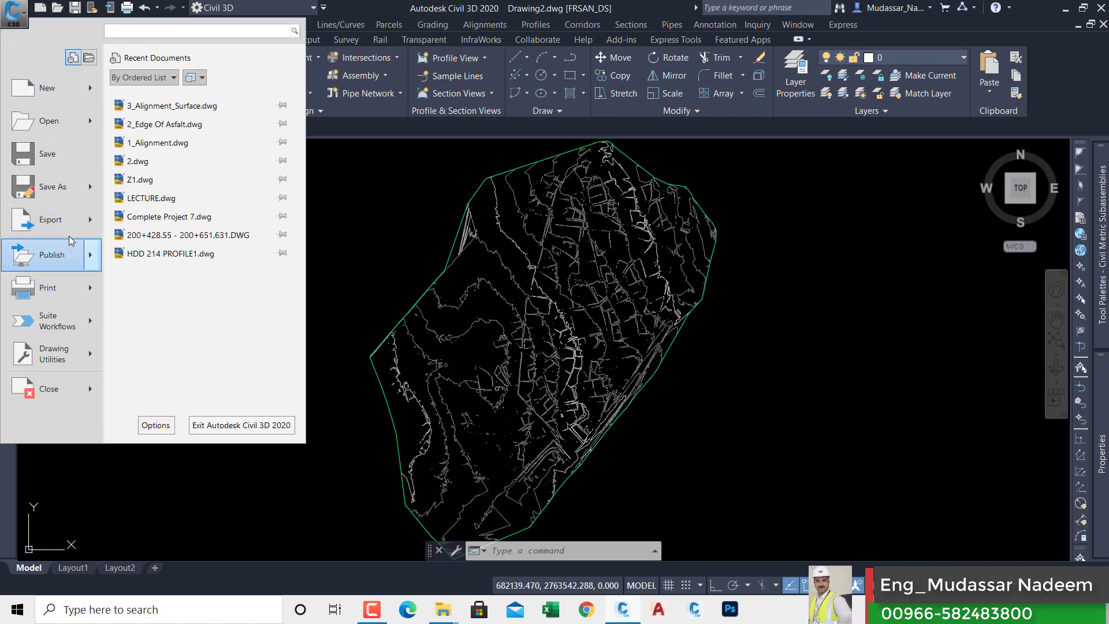
pyautogui.press('Escape')
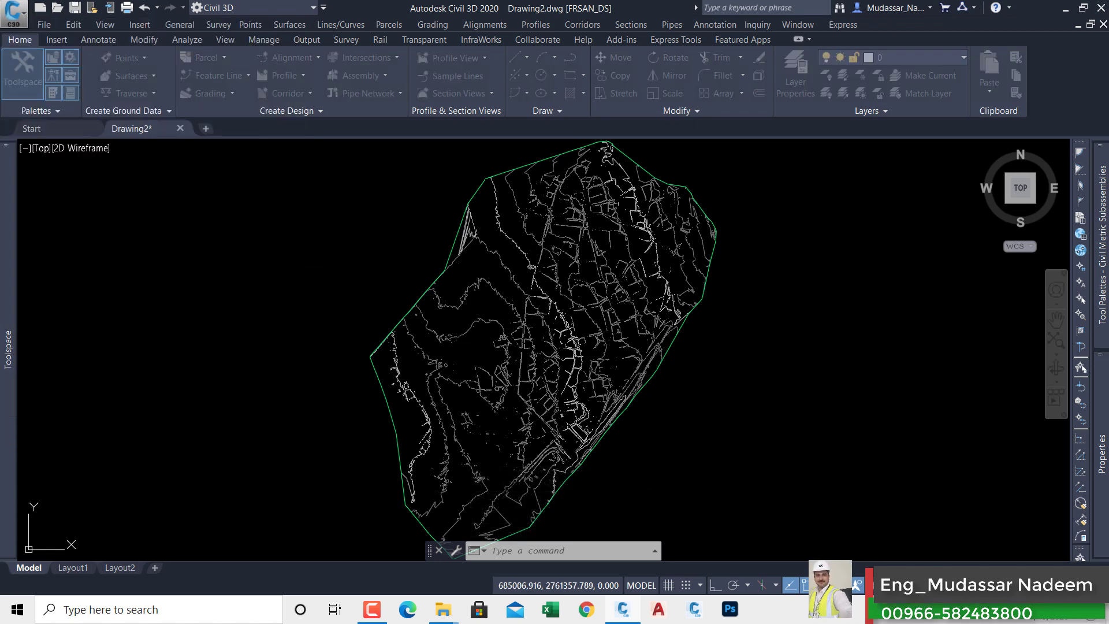
pyautogui.hotkey('ctrl', 'shift', 's')
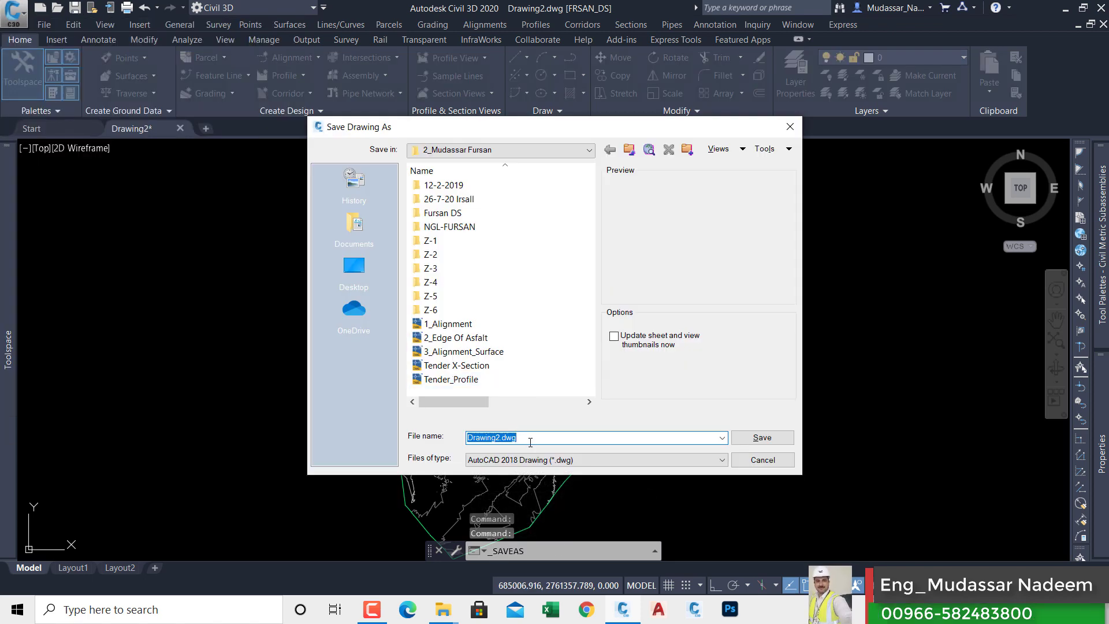
pyautogui.write('TEST')
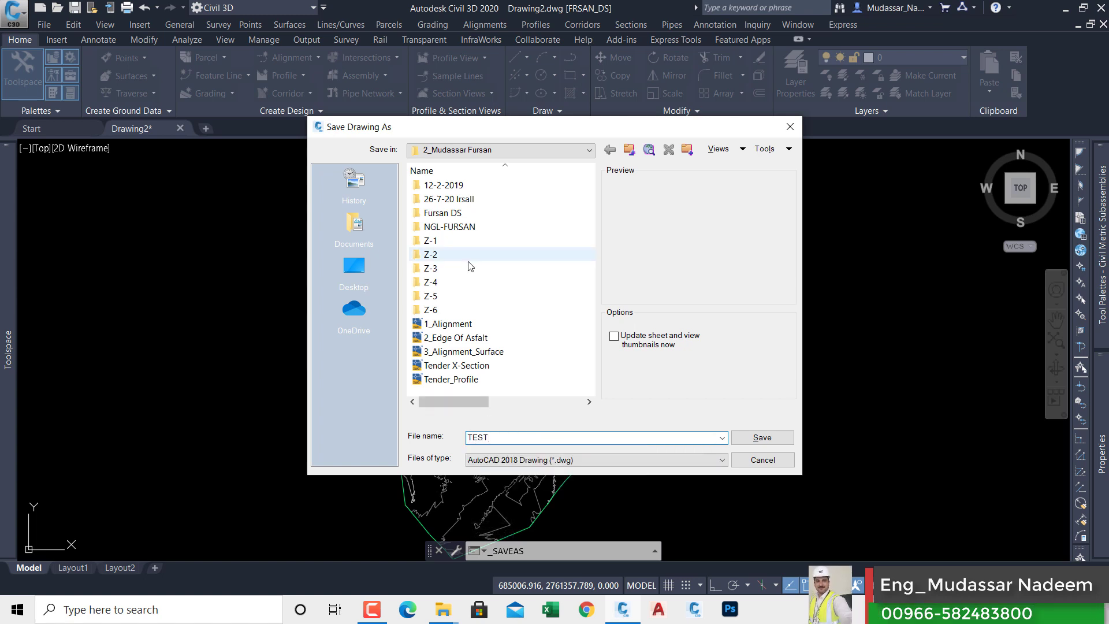
pyautogui.click(776, 439)
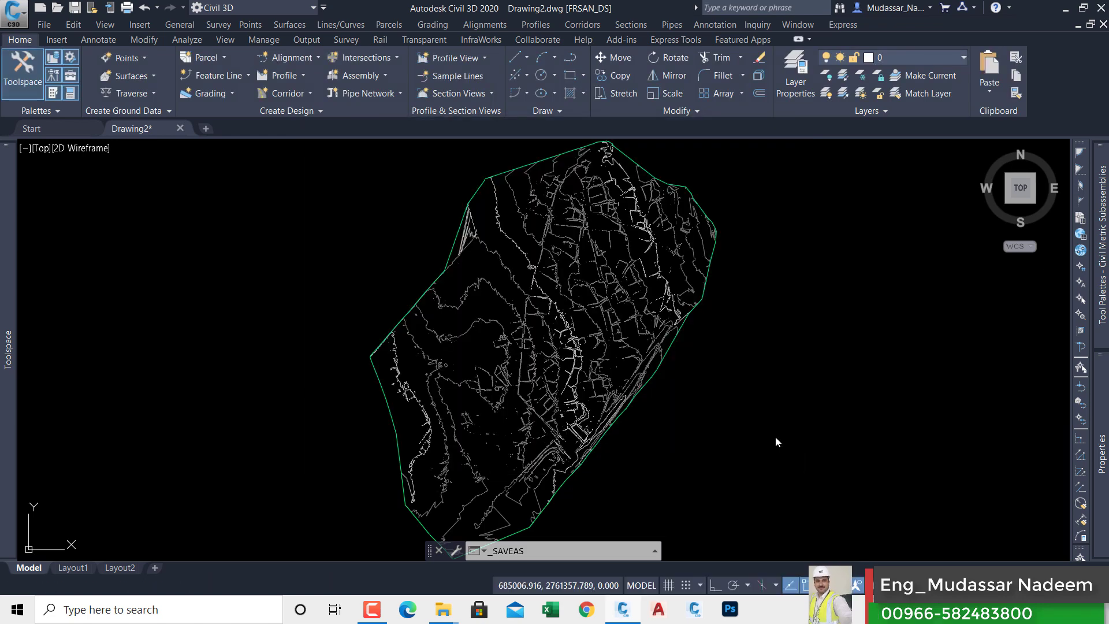
# Switch to File Explorer, close the 19-11-20 window, compare the file sizes of TEST and 3_Alignment_Surface, and return to Civil 3D.
pyautogui.click(1067, 10)
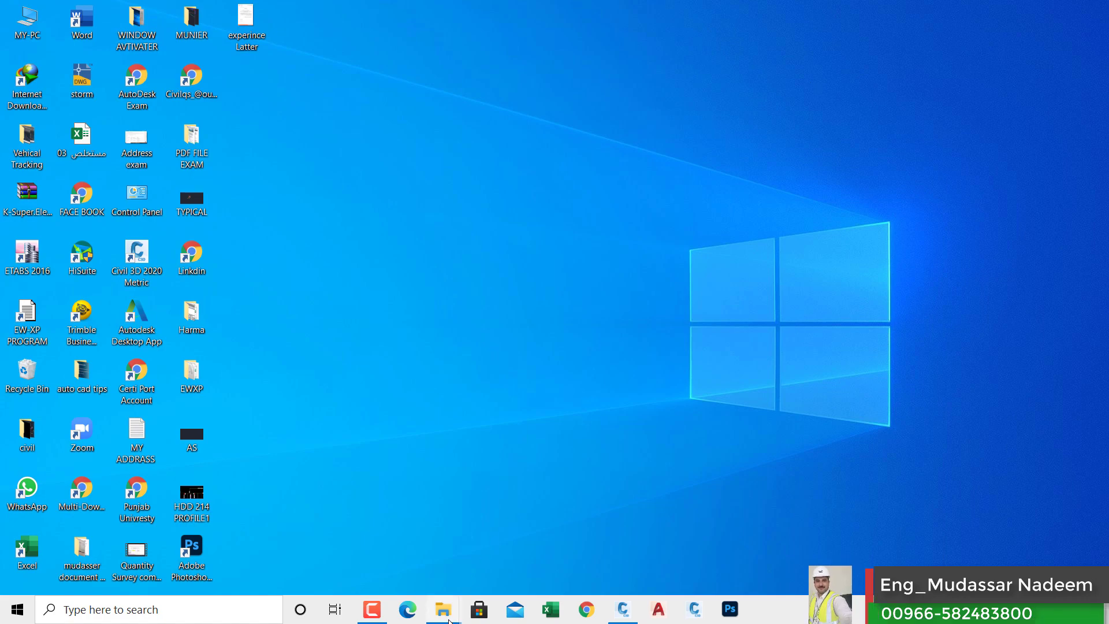
pyautogui.moveTo(449, 618)
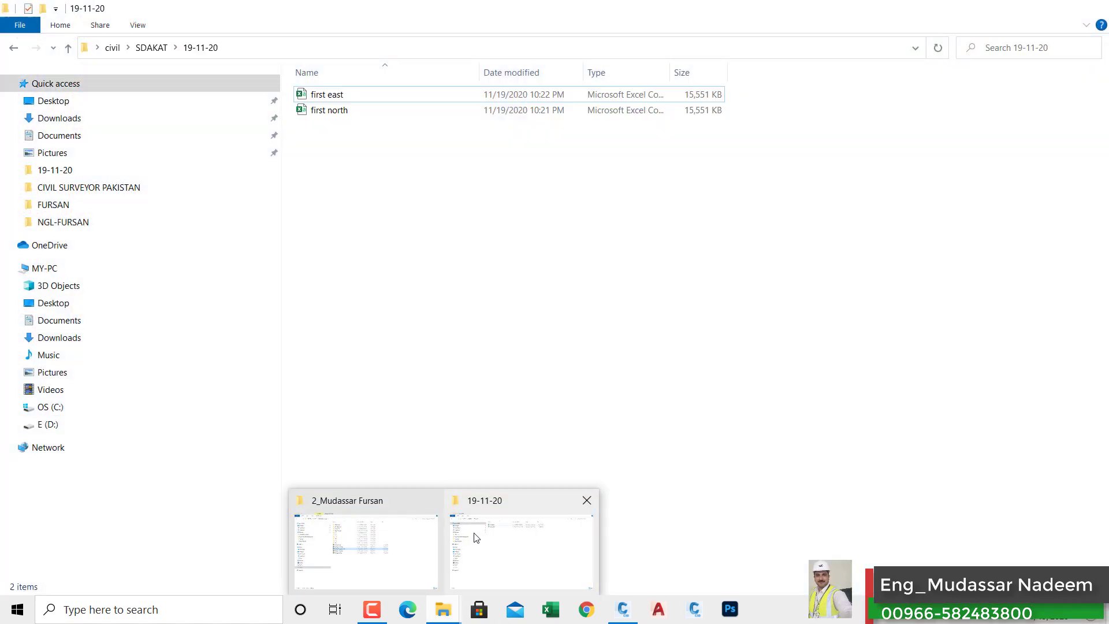
pyautogui.click(476, 537)
pyautogui.click(1094, 9)
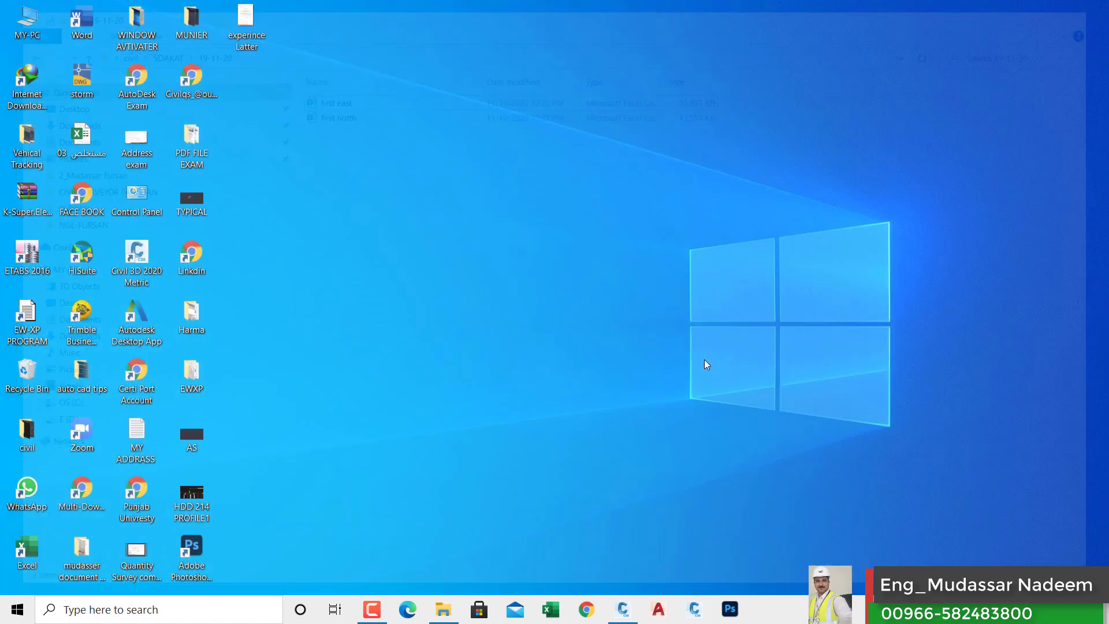
pyautogui.click(450, 611)
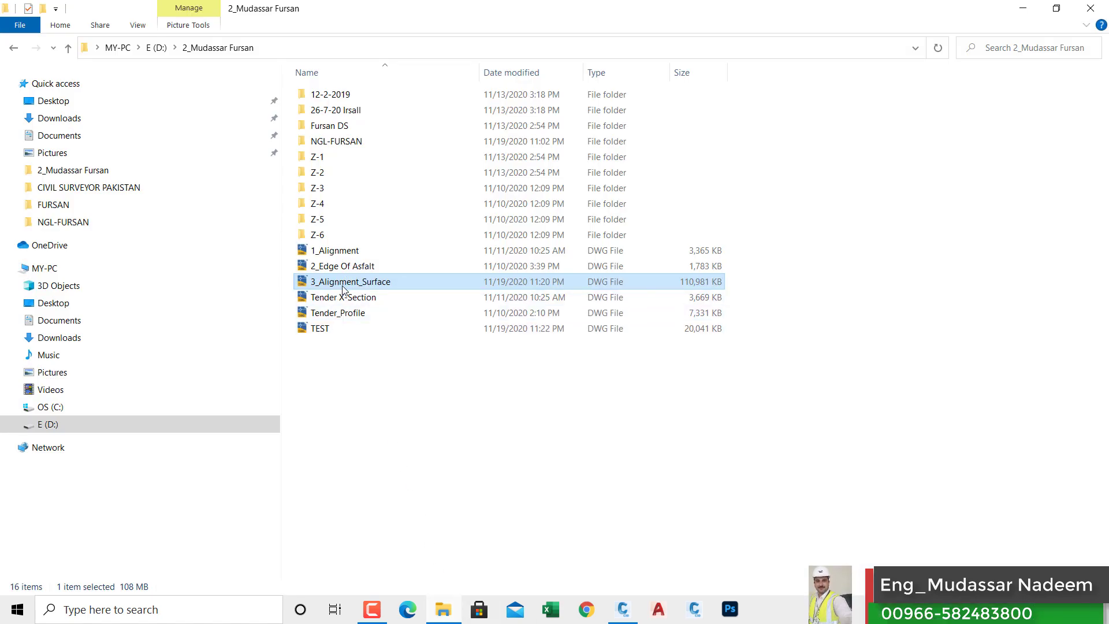
pyautogui.click(322, 330)
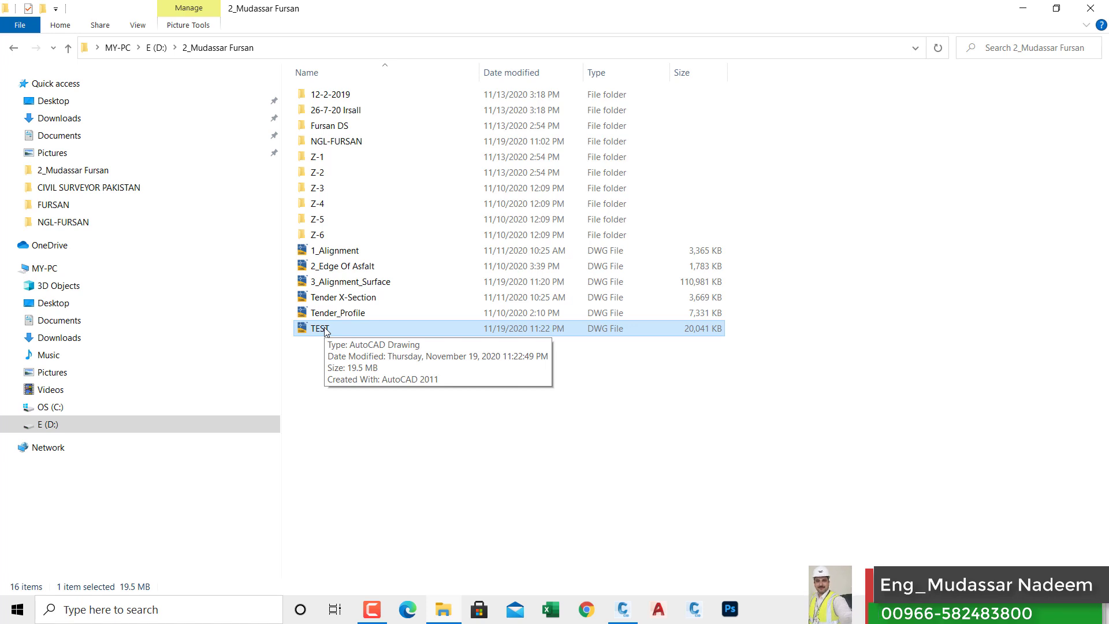
pyautogui.click(350, 287)
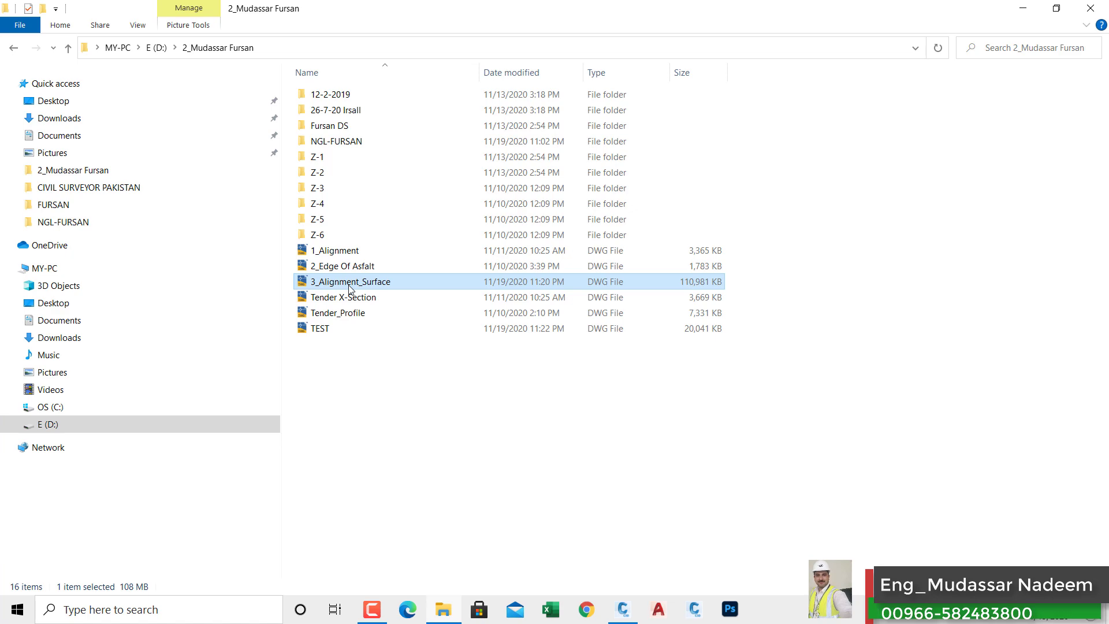
pyautogui.click(1024, 9)
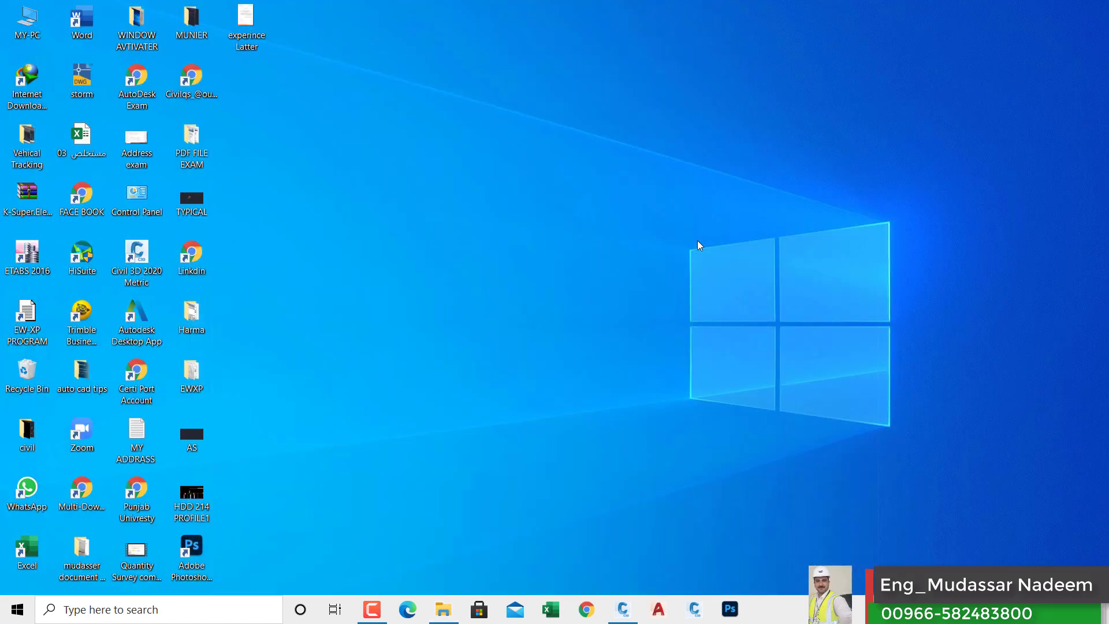
pyautogui.click(623, 609)
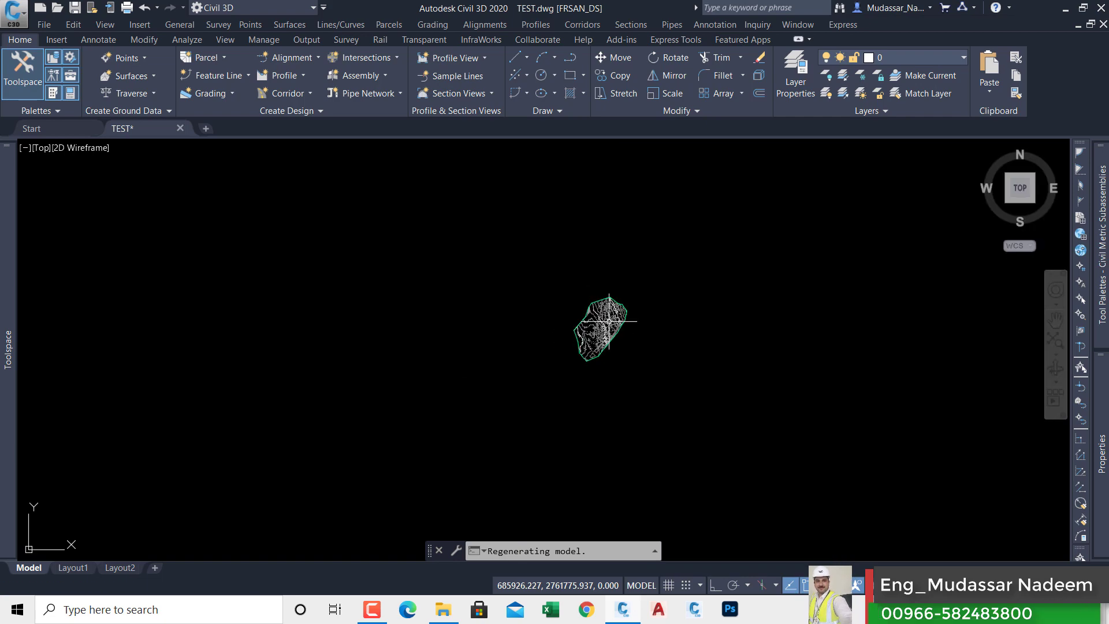
# Open the referenced surface's properties and set its surface style to Elevation Banding (2D).
pyautogui.scroll(10, 609, 321)
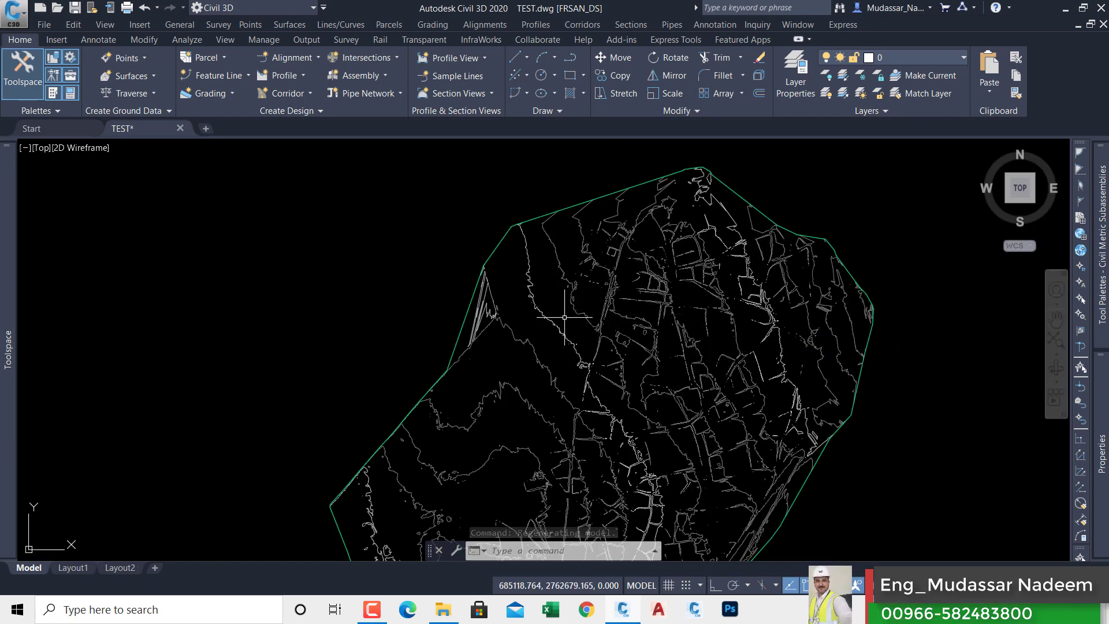
pyautogui.scroll(5, 564, 317)
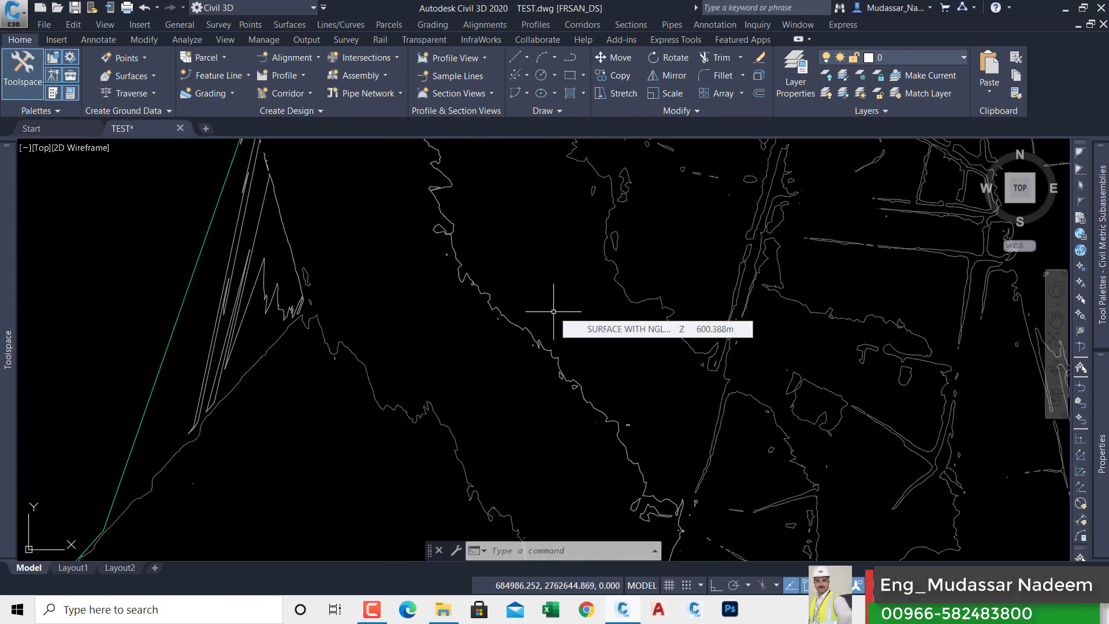
pyautogui.scroll(-4, 553, 311)
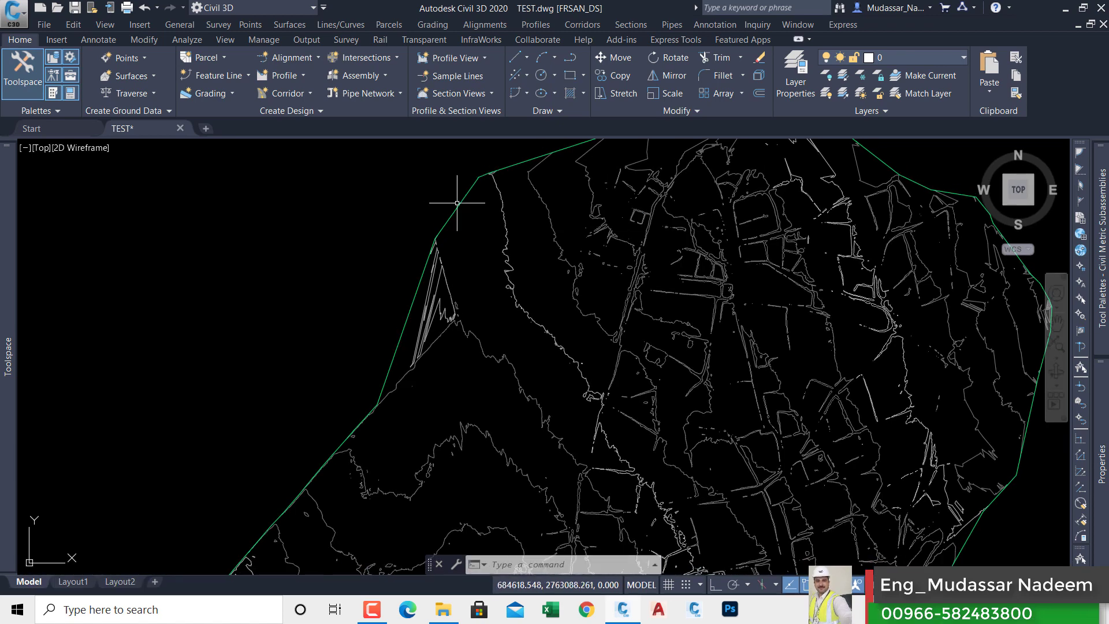
pyautogui.click(457, 203)
pyautogui.click(455, 207)
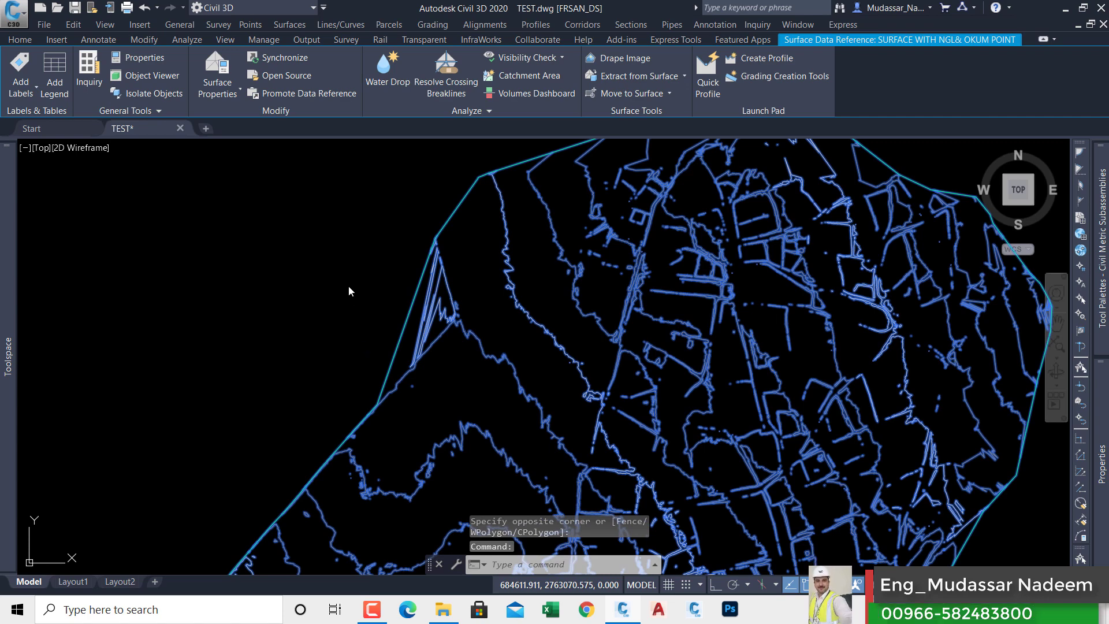
pyautogui.rightClick(442, 366)
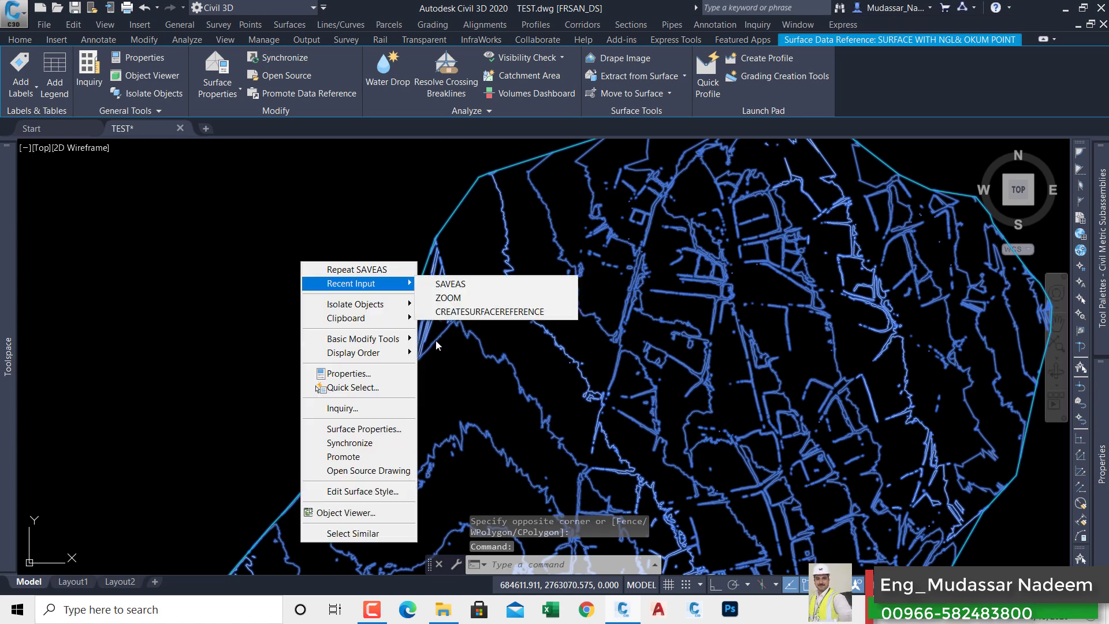
pyautogui.click(397, 430)
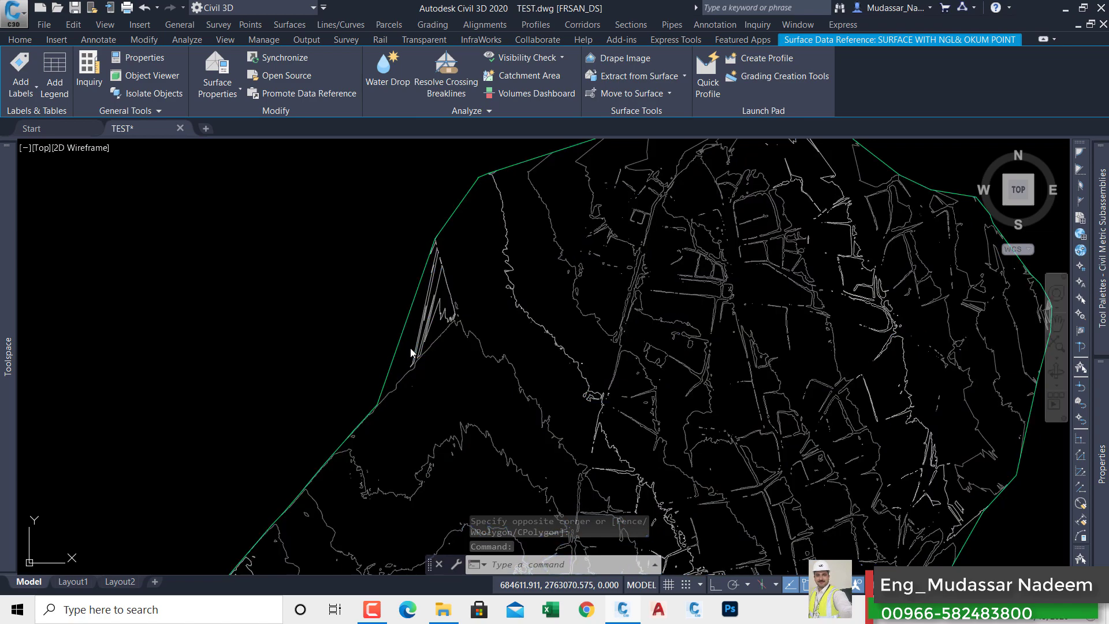
pyautogui.click(447, 306)
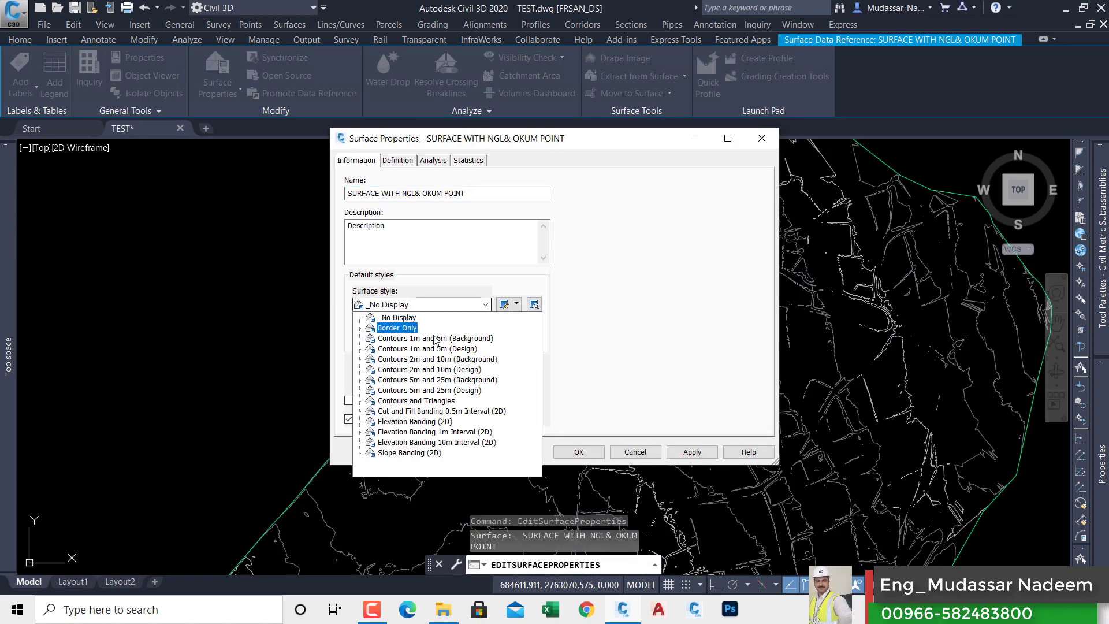
pyautogui.click(449, 422)
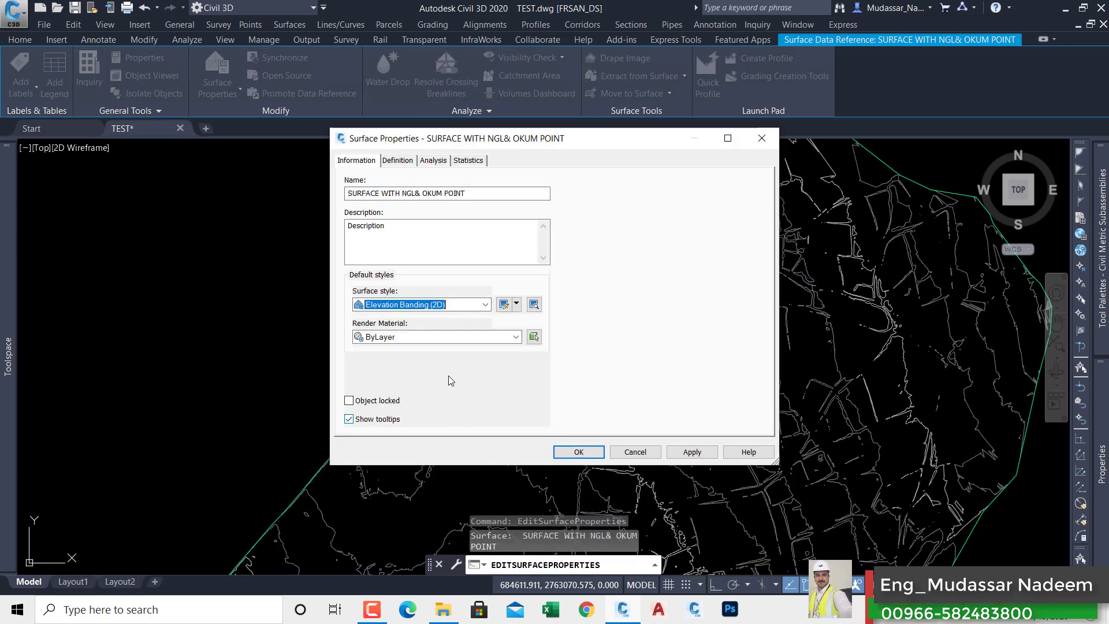
# Run the Elevations analysis with 8 ranges, preview its legend table, and apply the banding to the surface.
pyautogui.click(431, 161)
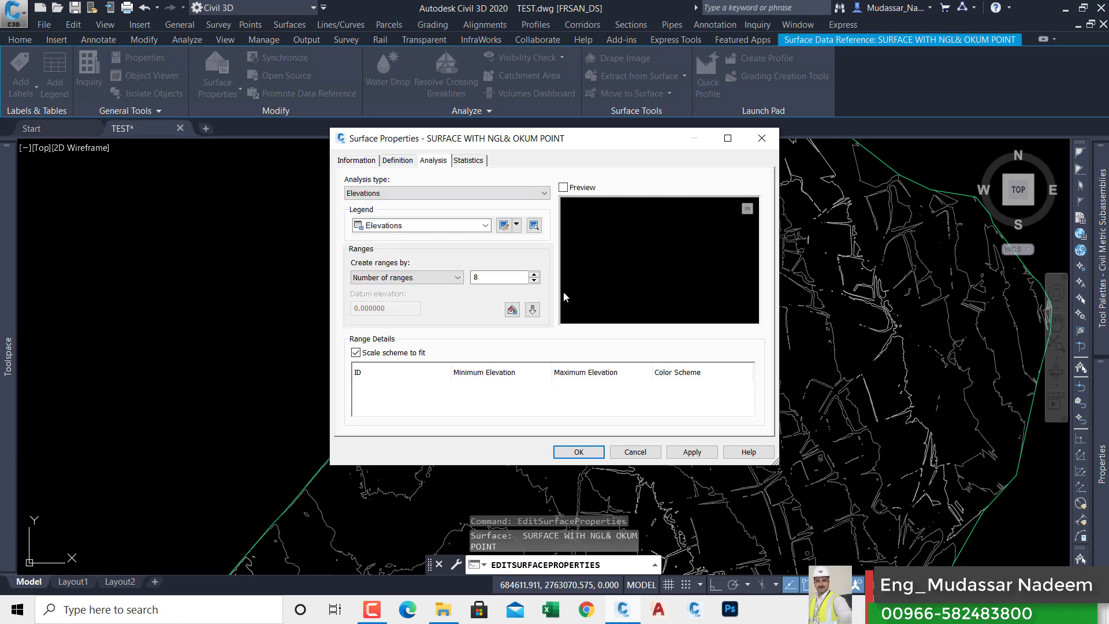
pyautogui.click(532, 310)
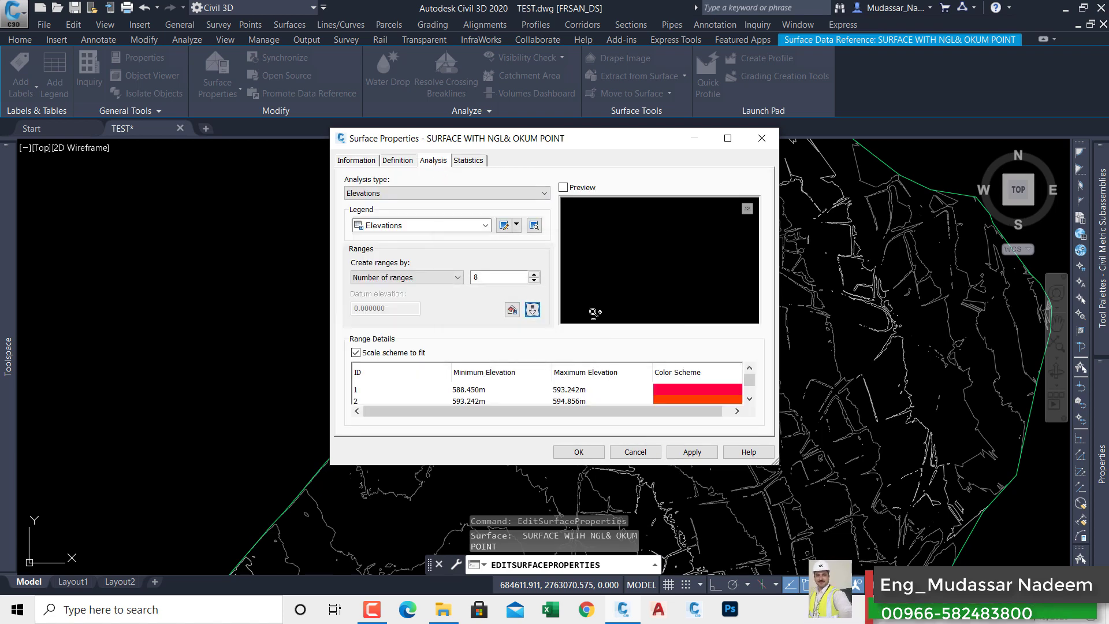
pyautogui.click(563, 188)
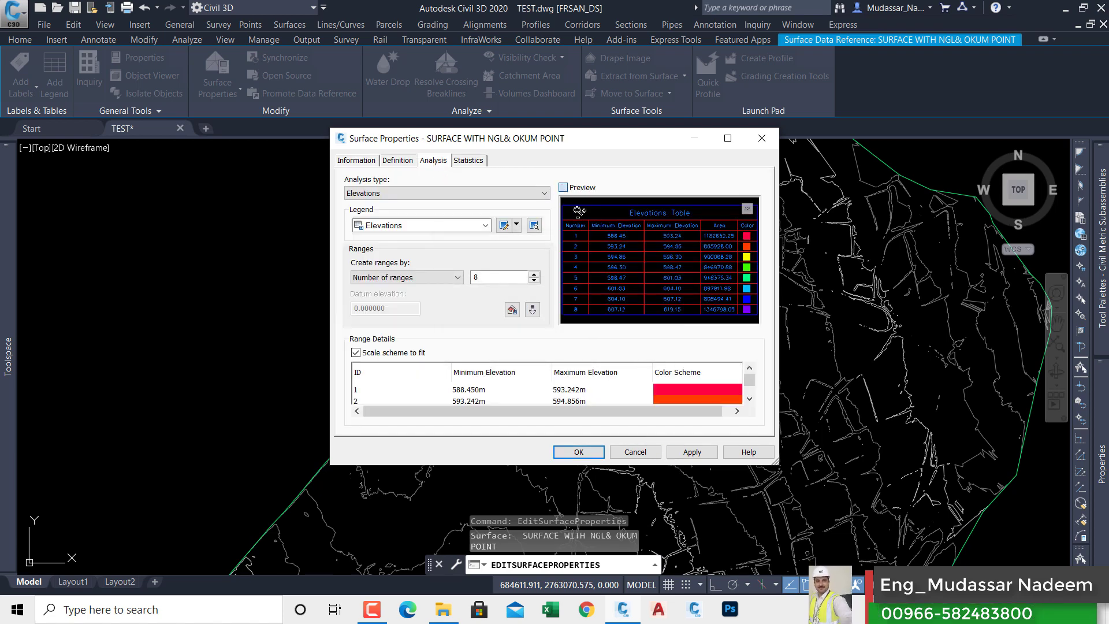
pyautogui.click(693, 452)
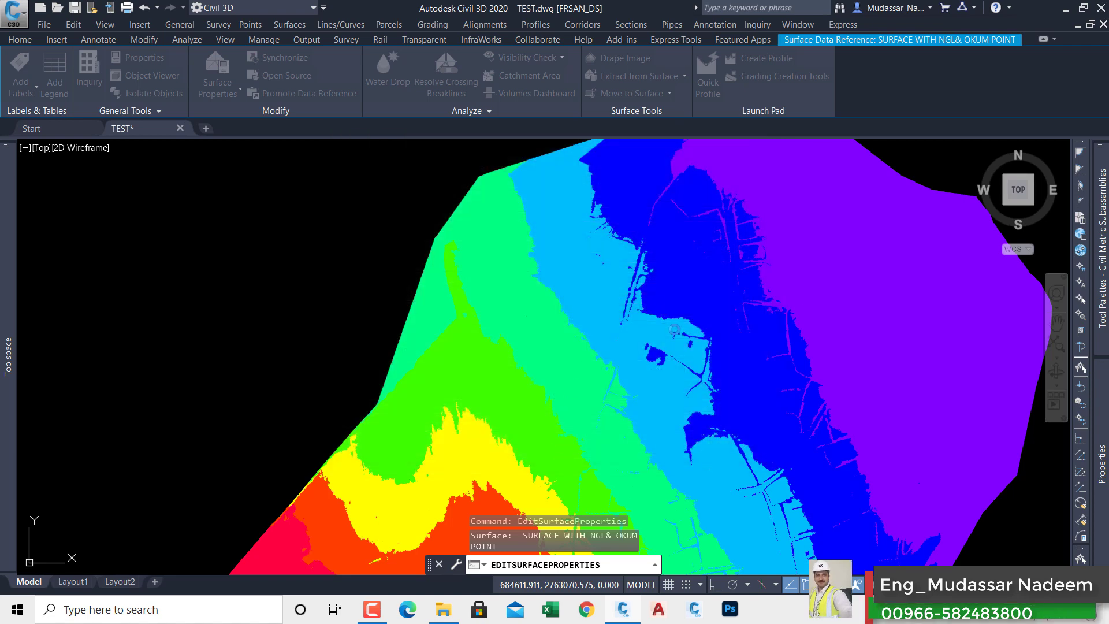
pyautogui.scroll(-2, 678, 335)
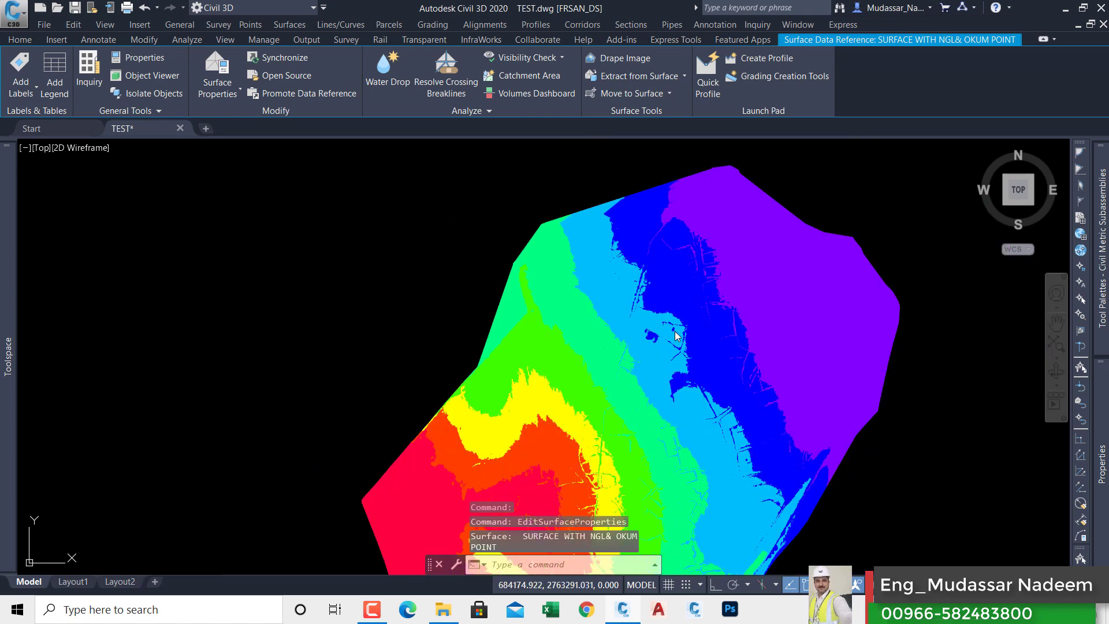
pyautogui.press('Escape')
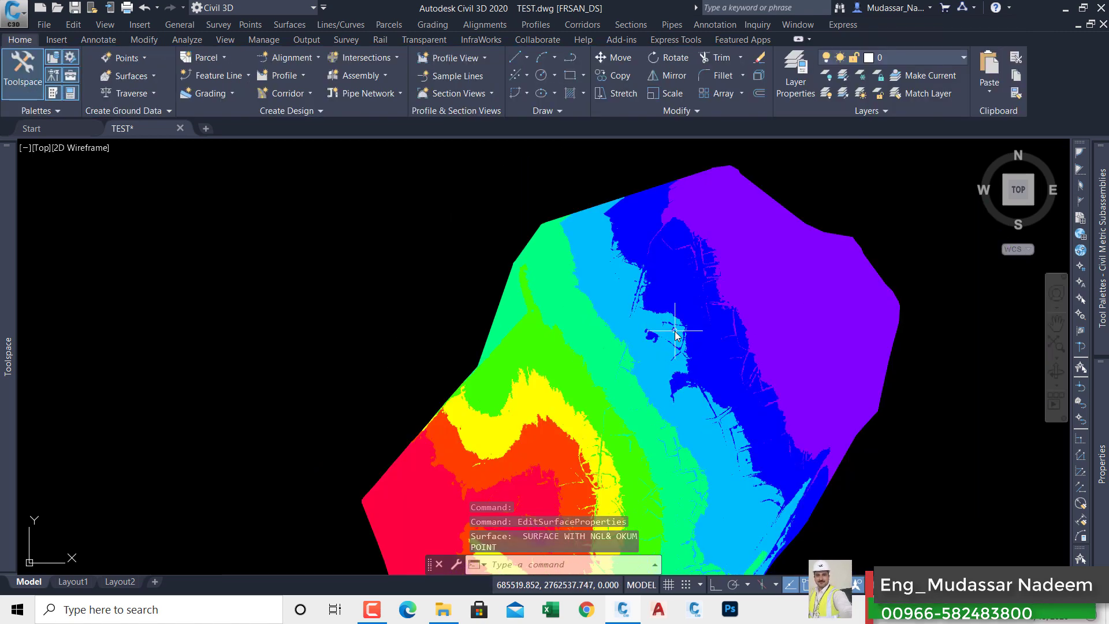
# Inspect the banded surface's tooltip, and the source file name and location of the SURFACE WITH NGL& OKUM POINT data shortcut.
pyautogui.moveTo(675, 332)
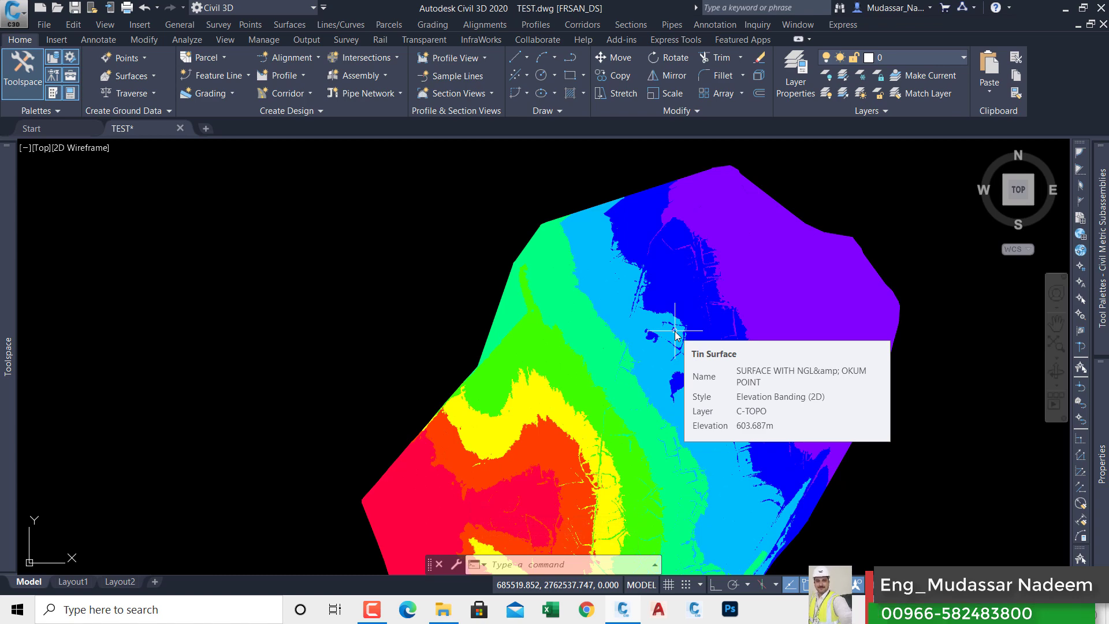
pyautogui.moveTo(7, 201)
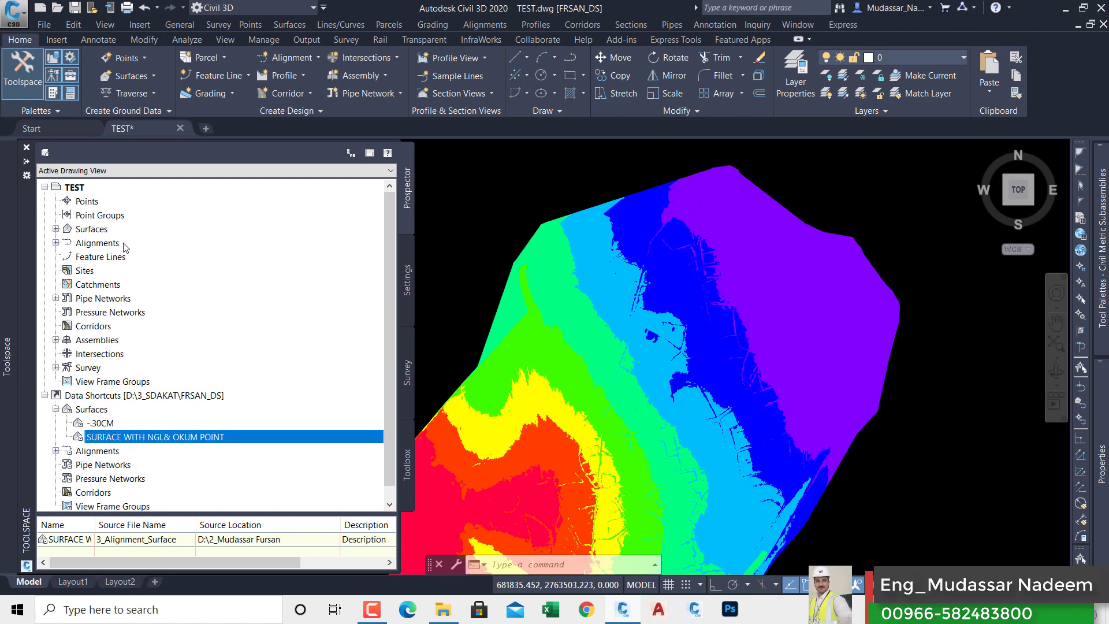
pyautogui.click(104, 215)
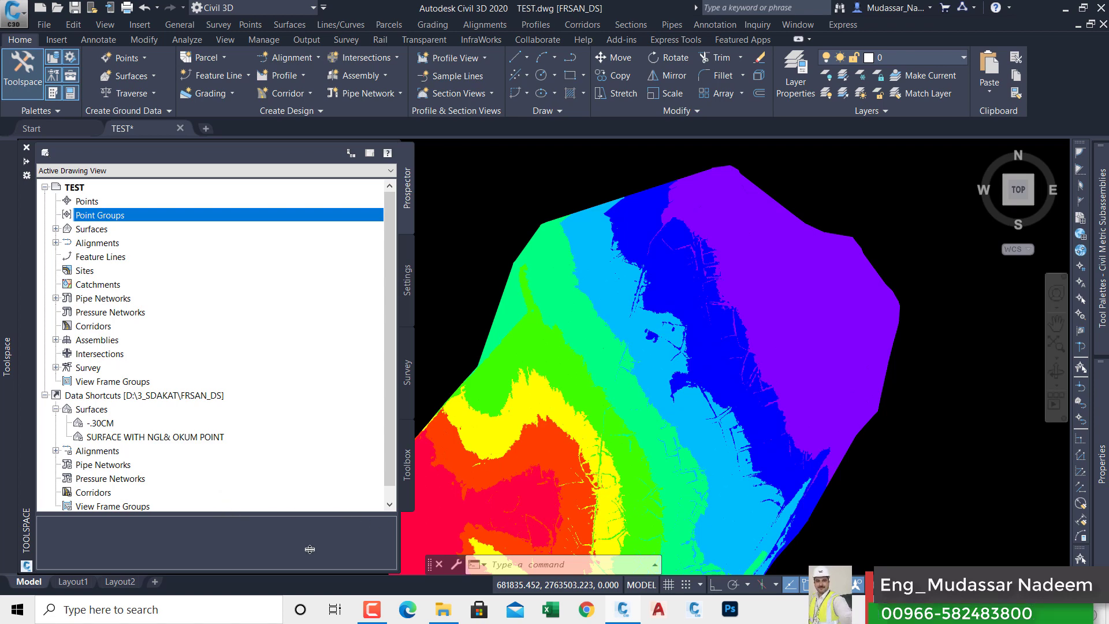
pyautogui.click(118, 438)
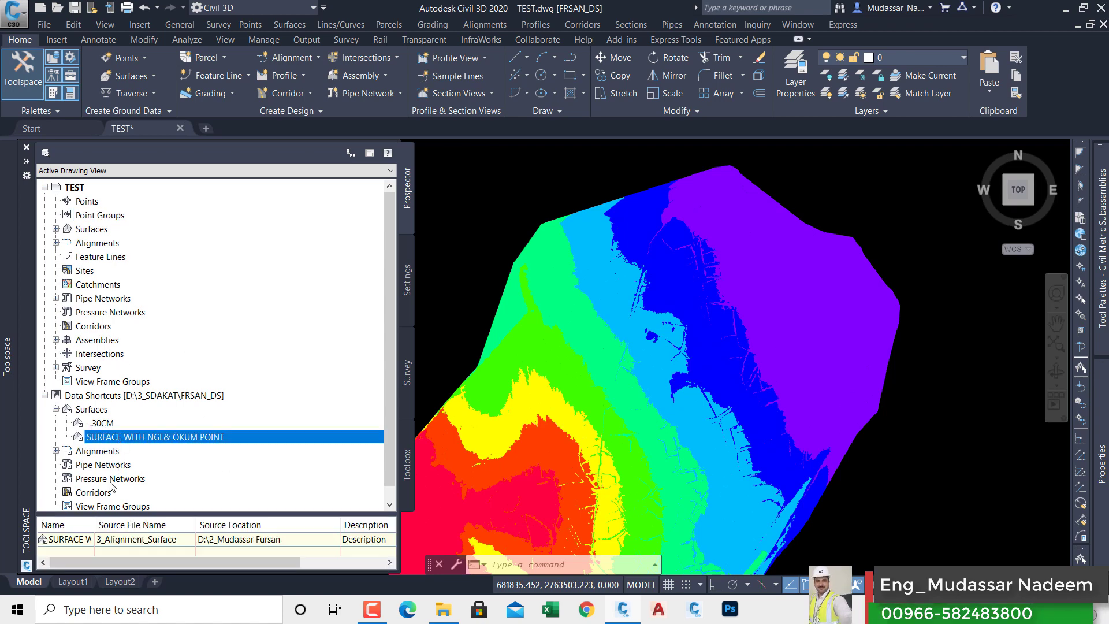
pyautogui.moveTo(95, 526); pyautogui.dragTo(198, 528)
pyautogui.click(153, 550)
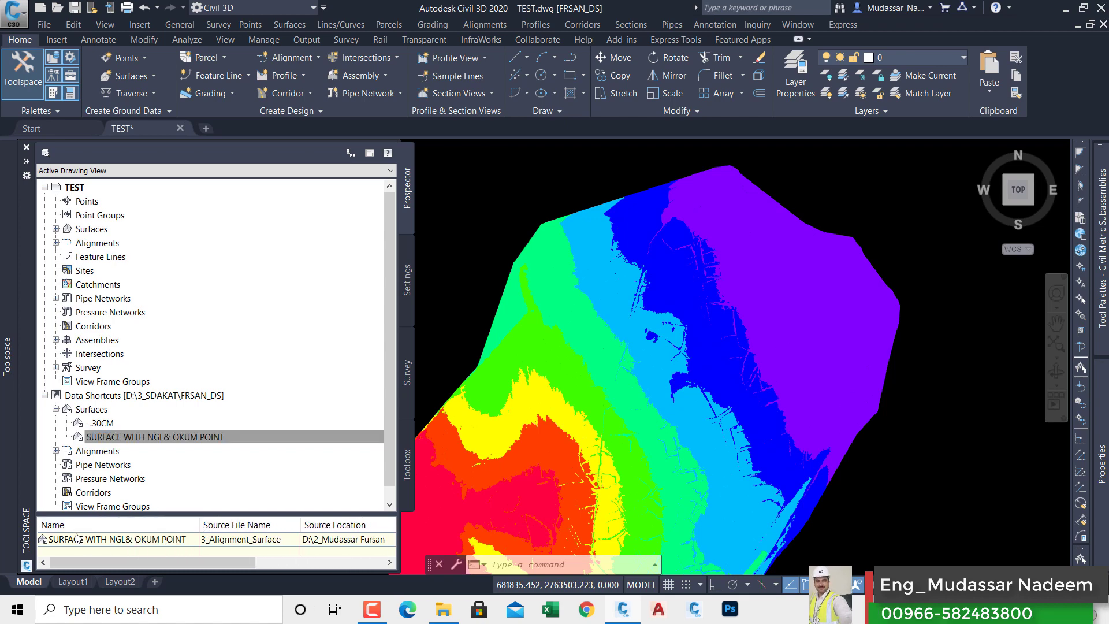
pyautogui.moveTo(141, 562); pyautogui.dragTo(173, 563)
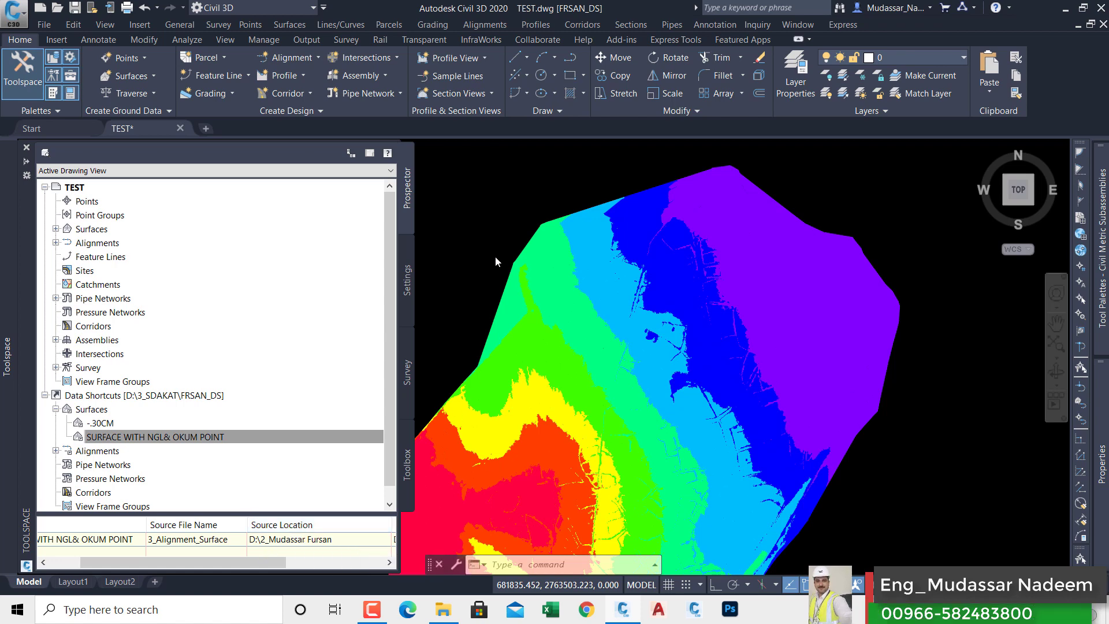
pyautogui.click(513, 209)
pyautogui.click(463, 217)
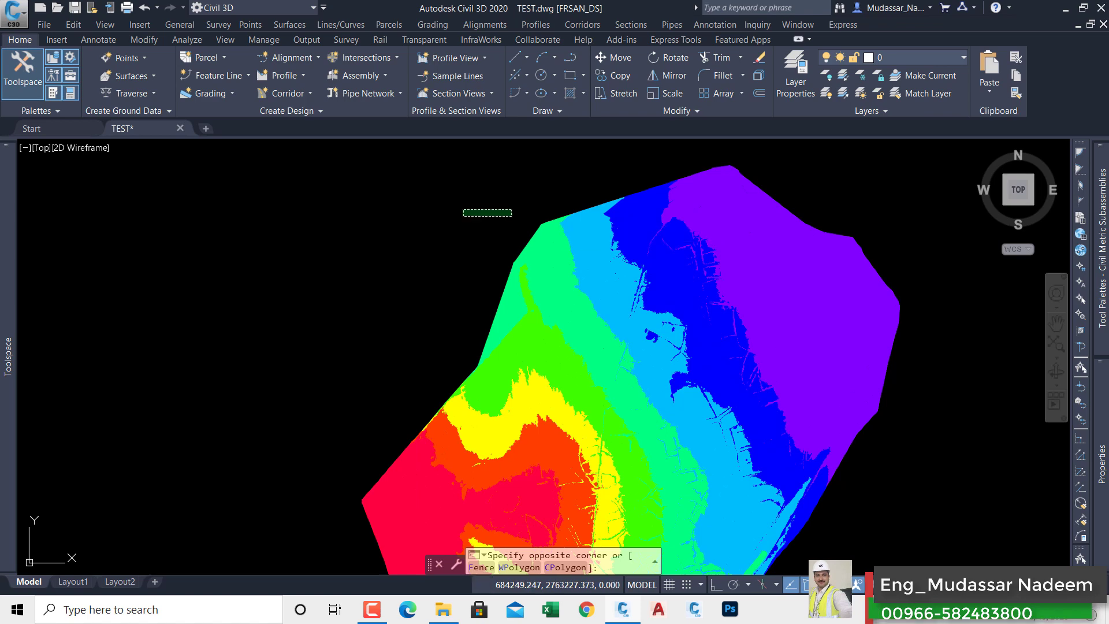
pyautogui.scroll(-4, 478, 223)
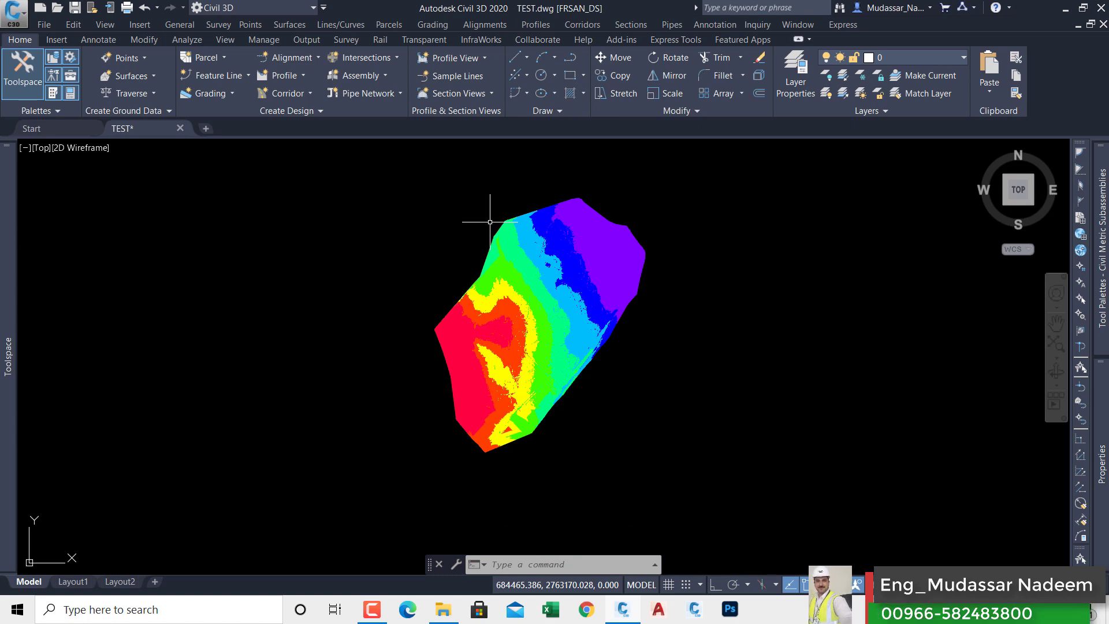
# Set the surface style of the referenced SURFACE WITH NGL& OKUM POINT to Border Only in its surface properties.
pyautogui.moveTo(9, 233)
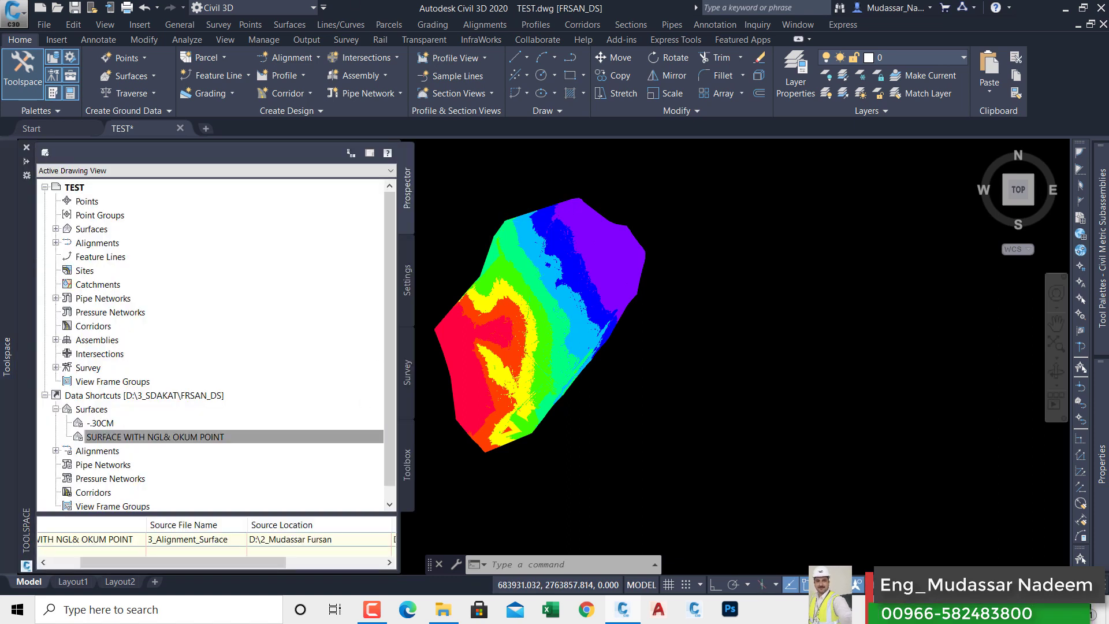
pyautogui.click(508, 262)
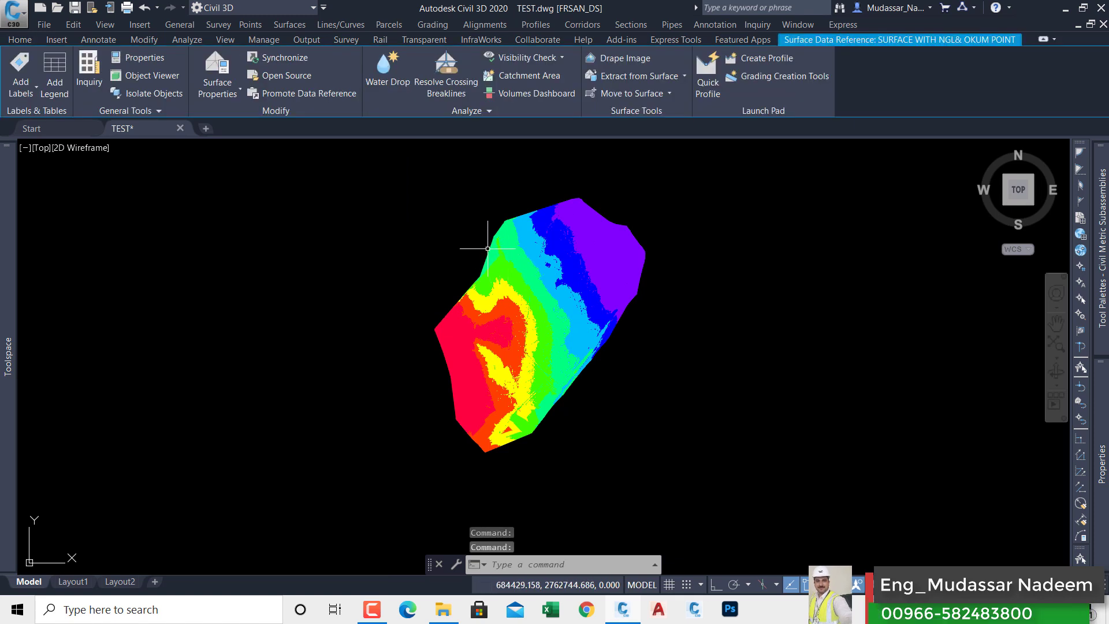
pyautogui.click(488, 248)
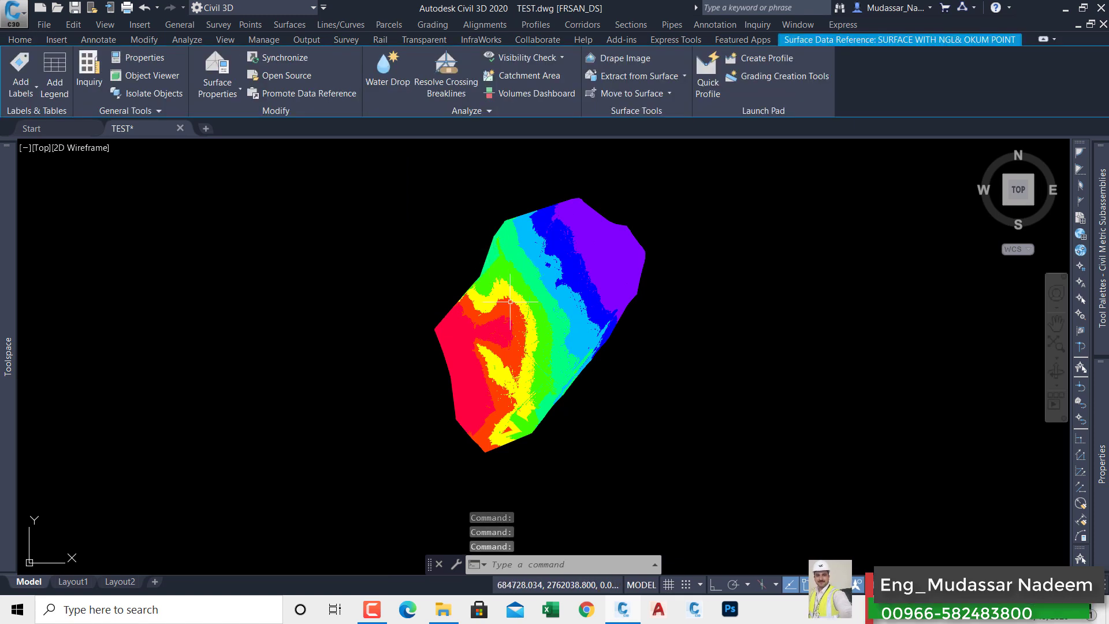
pyautogui.moveTo(13, 278)
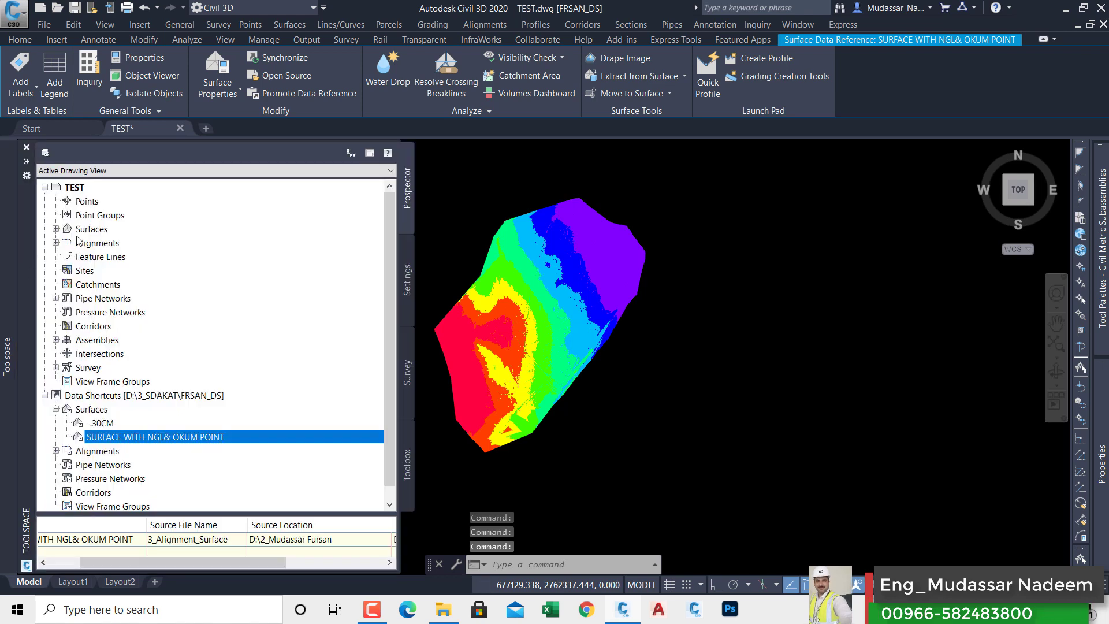
pyautogui.click(56, 228)
pyautogui.click(108, 243)
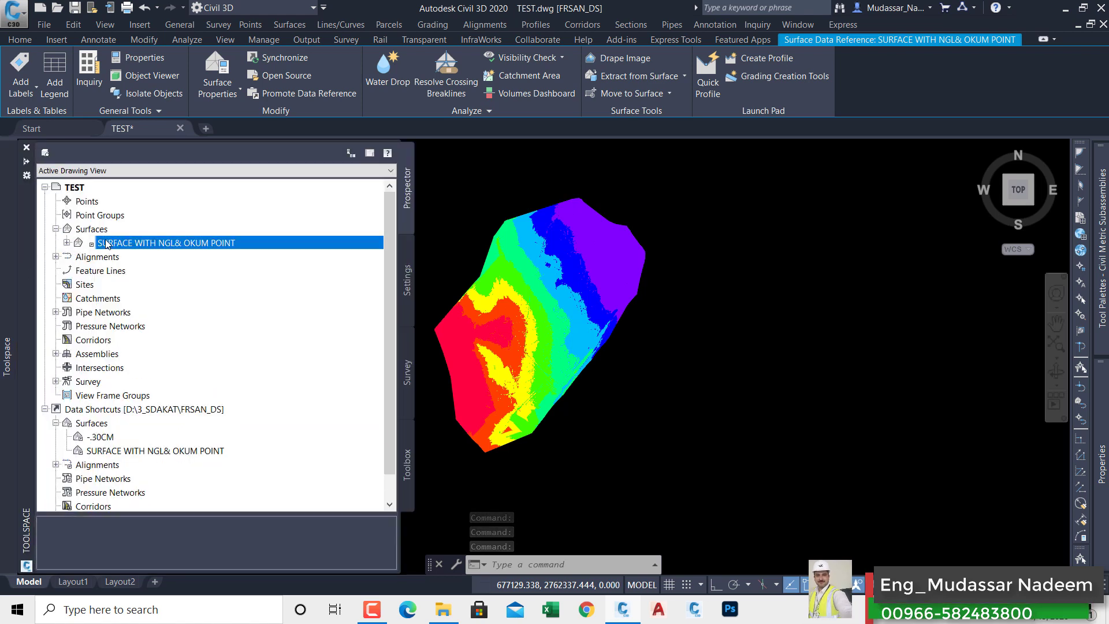
pyautogui.rightClick(107, 243)
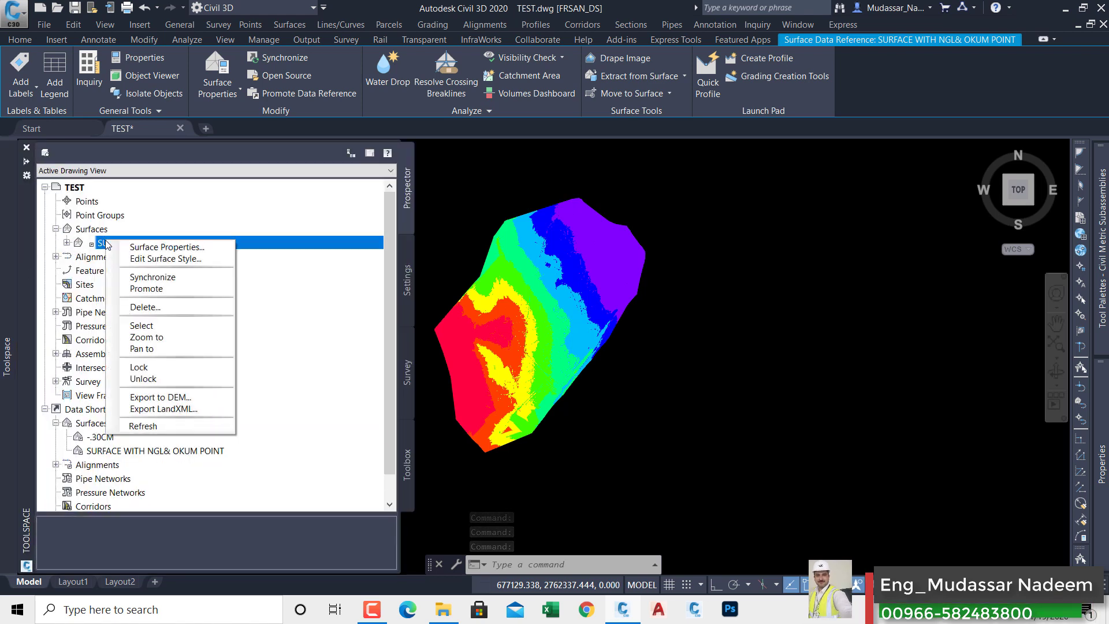
pyautogui.click(157, 250)
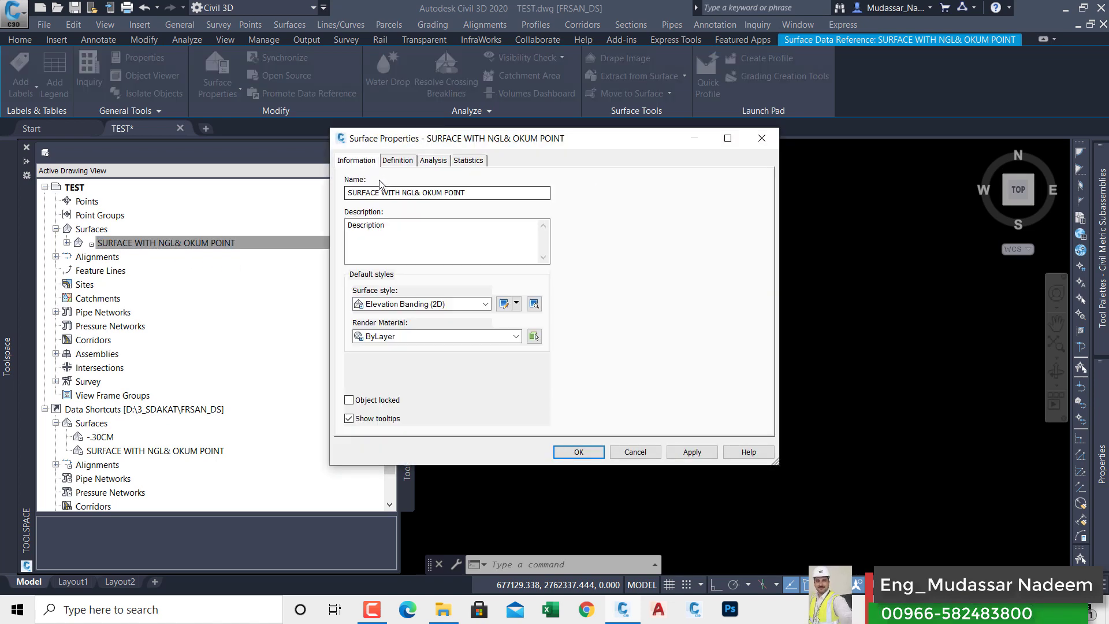
pyautogui.click(452, 305)
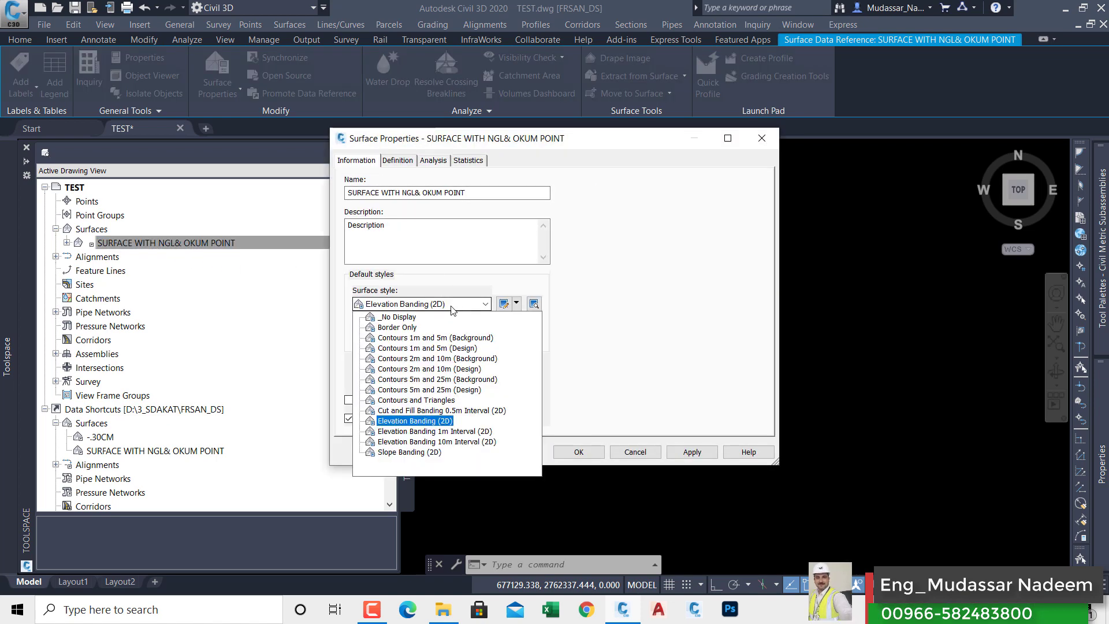
pyautogui.click(397, 327)
pyautogui.click(695, 454)
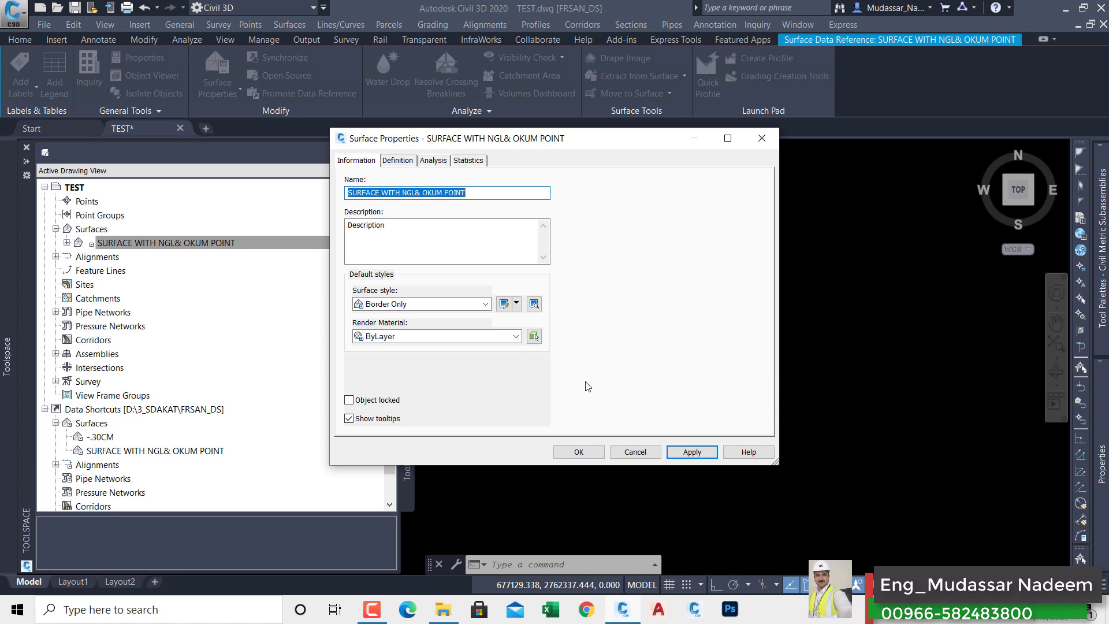
pyautogui.click(578, 451)
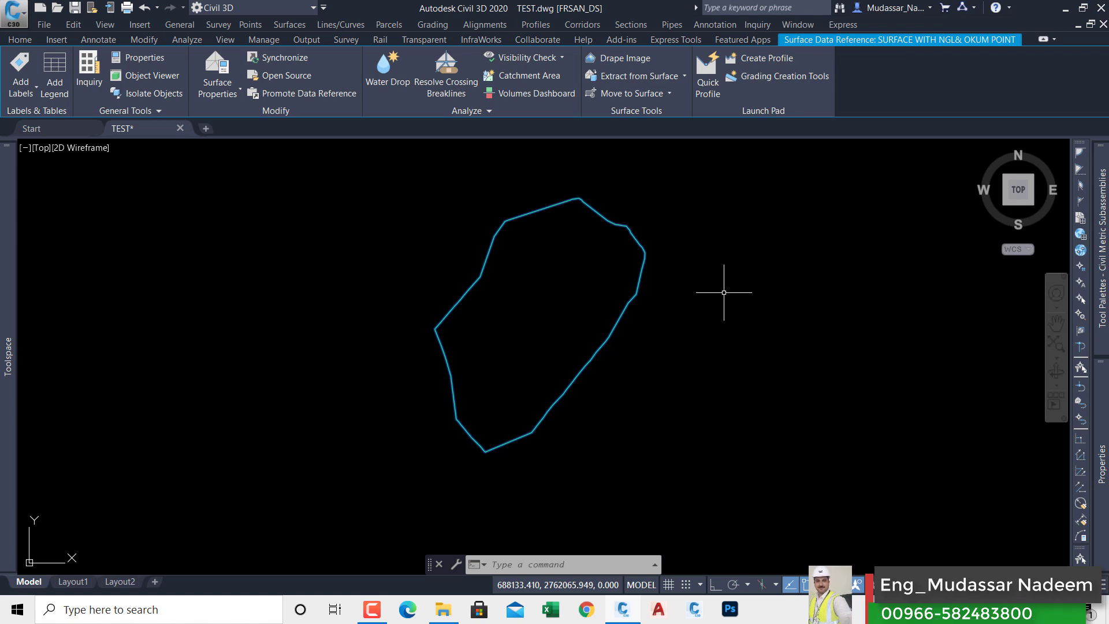
# Expand the Centerline Alignments under the FRSAN_DS data shortcuts and review the zone road alignments listed there.
pyautogui.moveTo(2, 266)
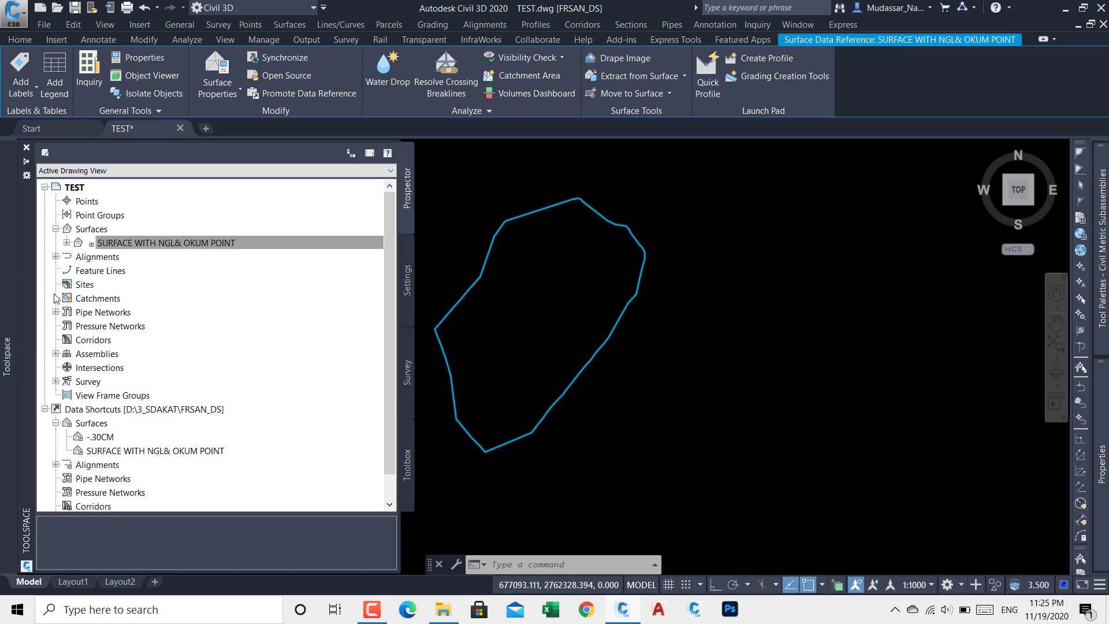
pyautogui.click(44, 188)
pyautogui.click(55, 215)
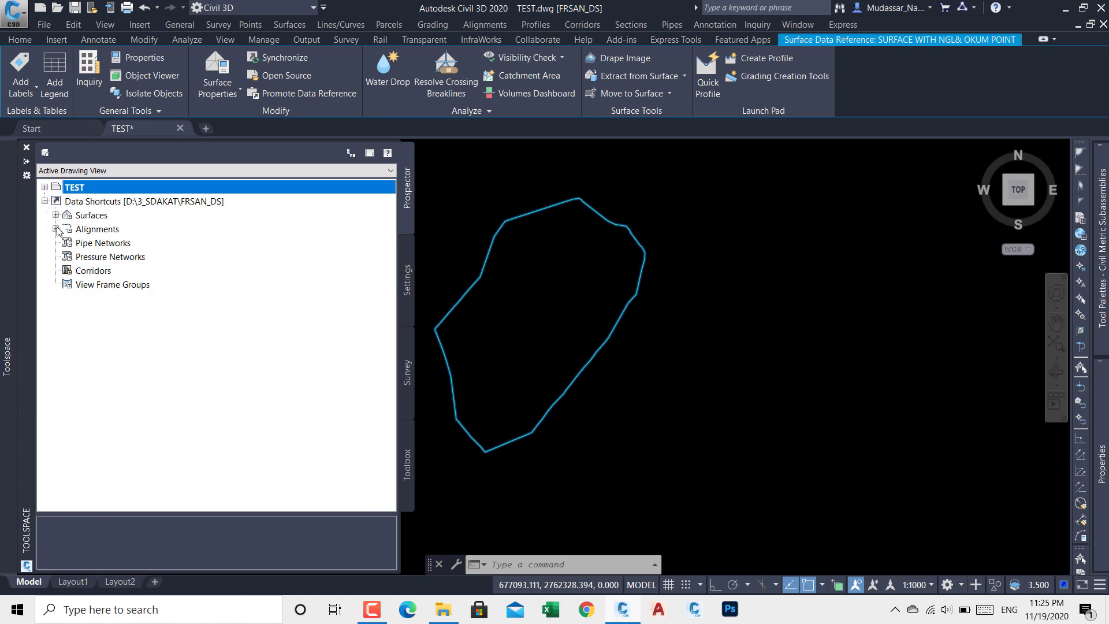
pyautogui.click(56, 230)
pyautogui.click(68, 244)
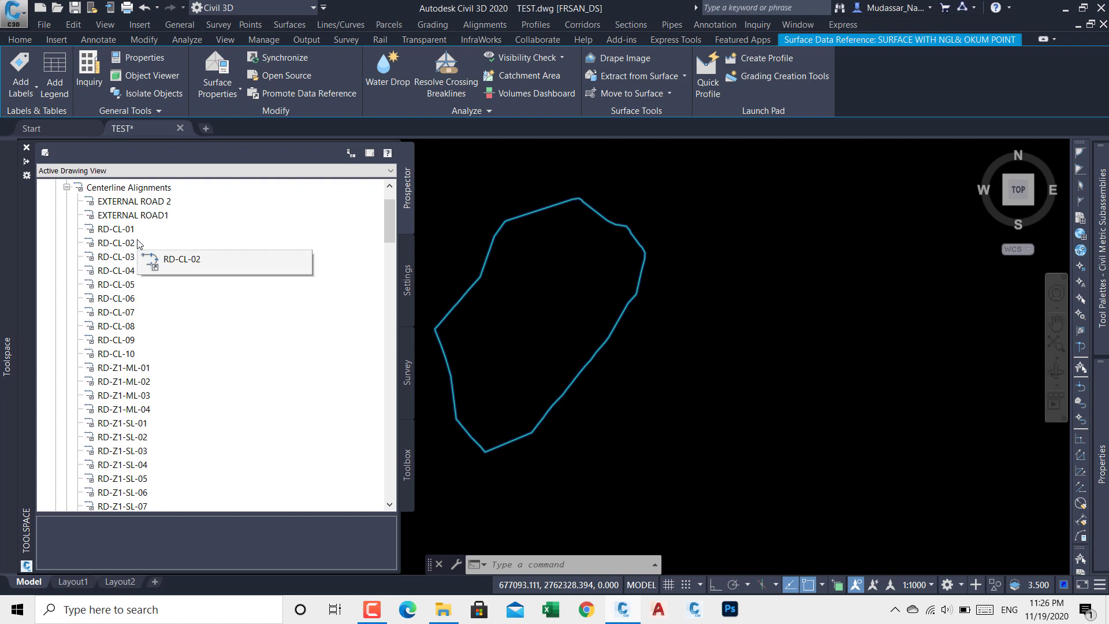
pyautogui.scroll(-2, 139, 243)
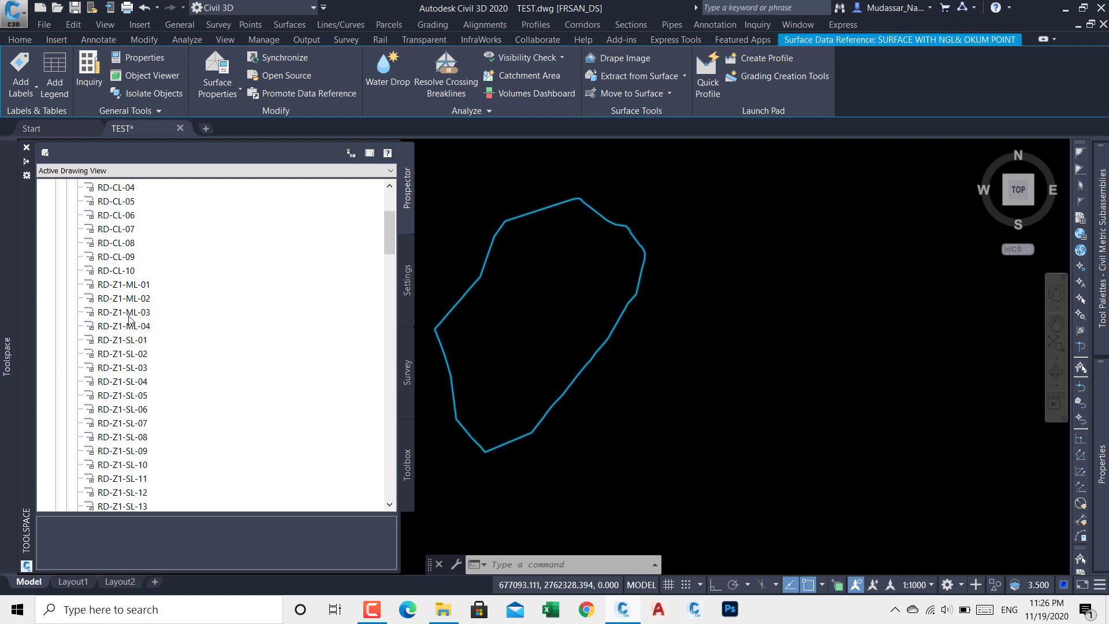
pyautogui.scroll(-4, 149, 322)
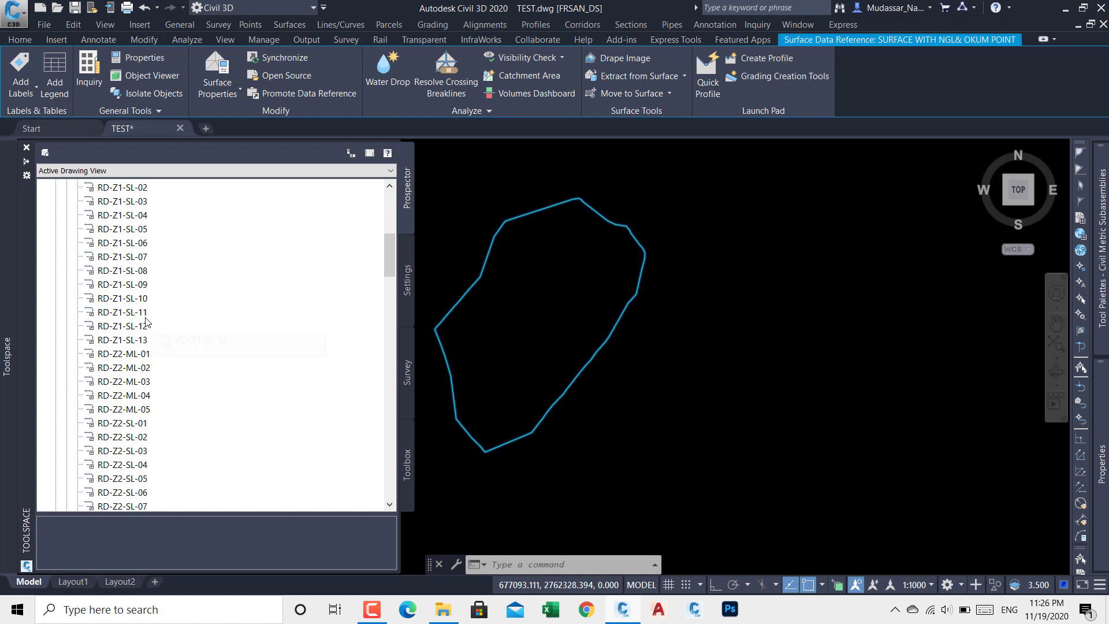
pyautogui.scroll(-2, 137, 340)
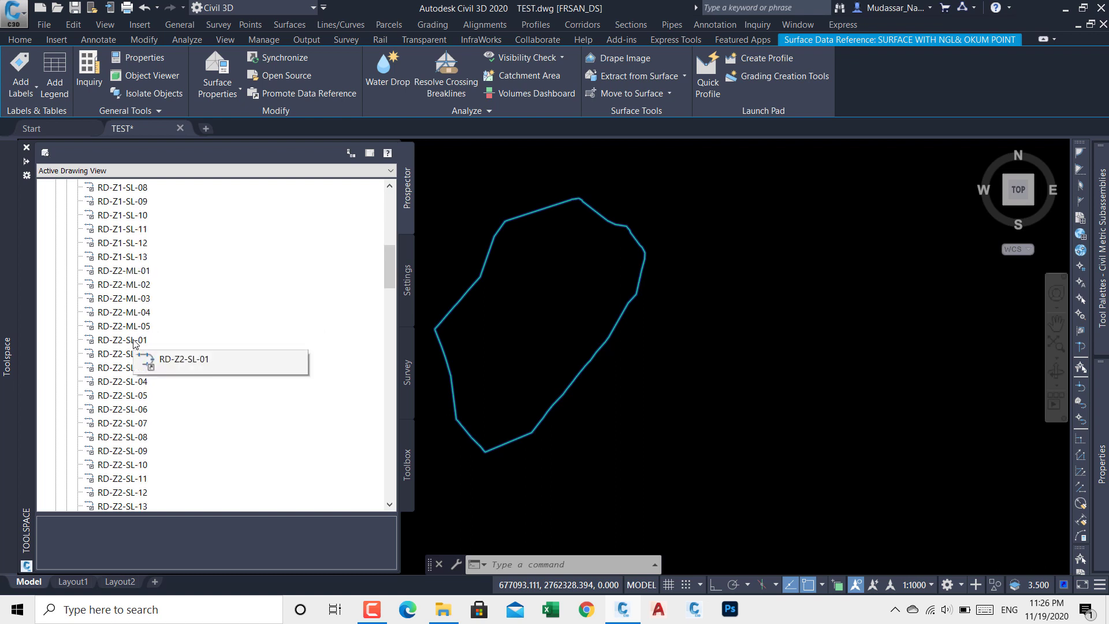
pyautogui.scroll(-1, 136, 342)
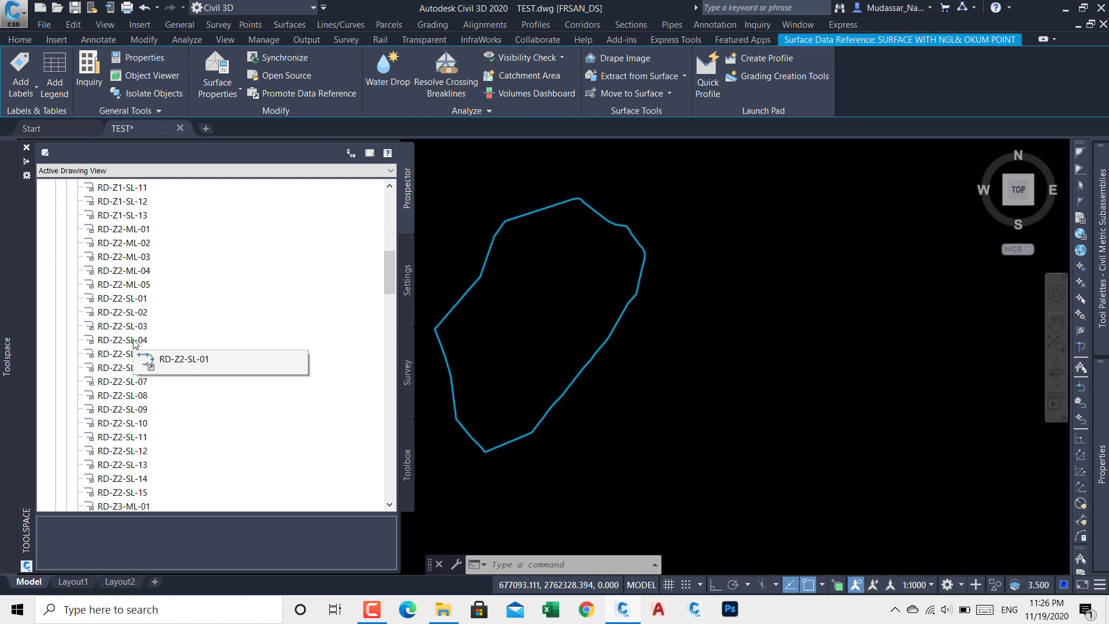
pyautogui.scroll(3, 135, 343)
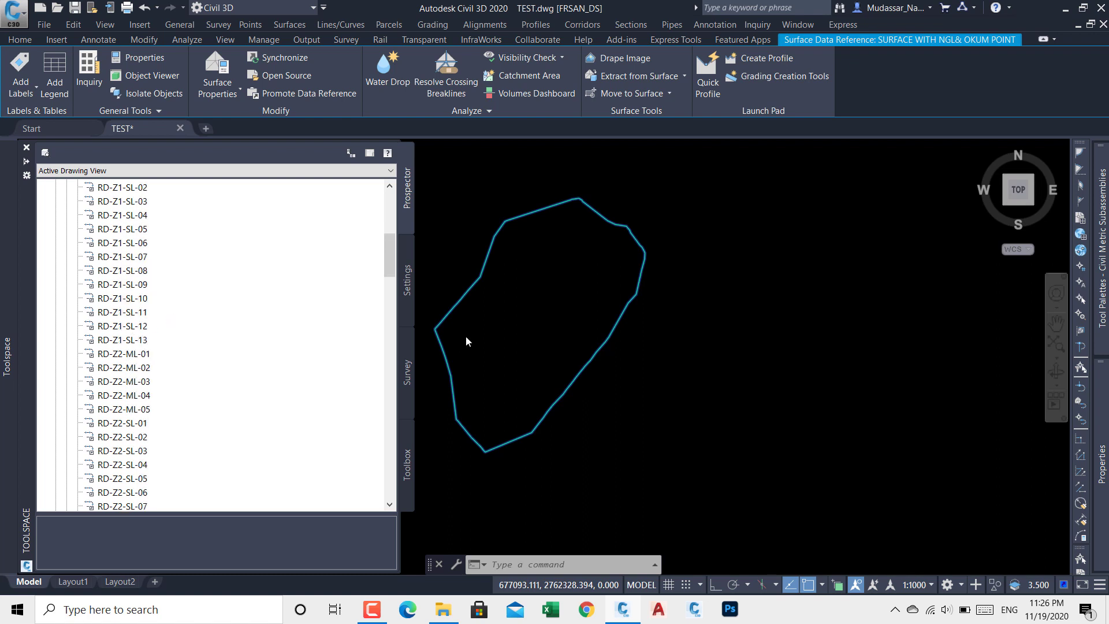
pyautogui.scroll(2, 463, 335)
pyautogui.scroll(4, 143, 273)
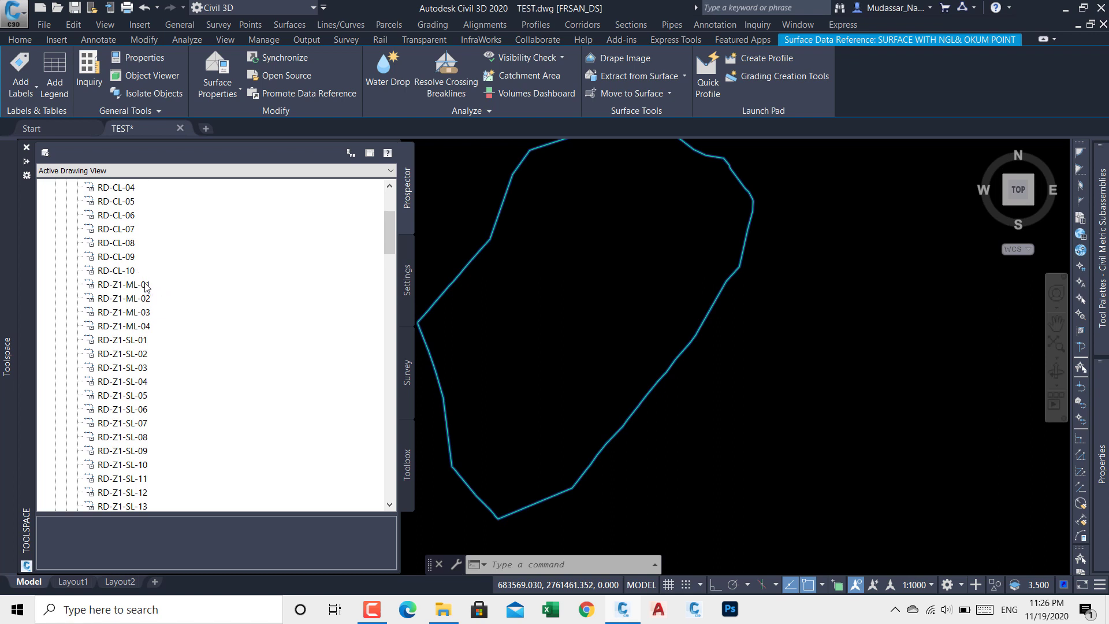
# Create references in the drawing to the data shortcut alignments RD-Z1-ML-01 through RD-Z1-SL-13.
pyautogui.click(145, 286)
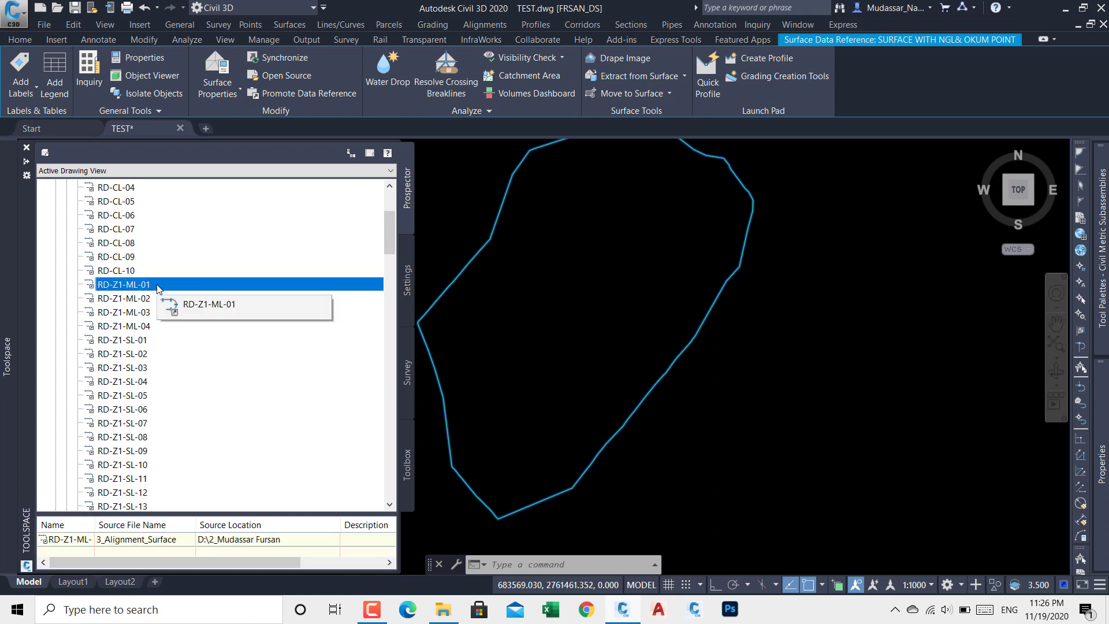
pyautogui.scroll(-1, 196, 318)
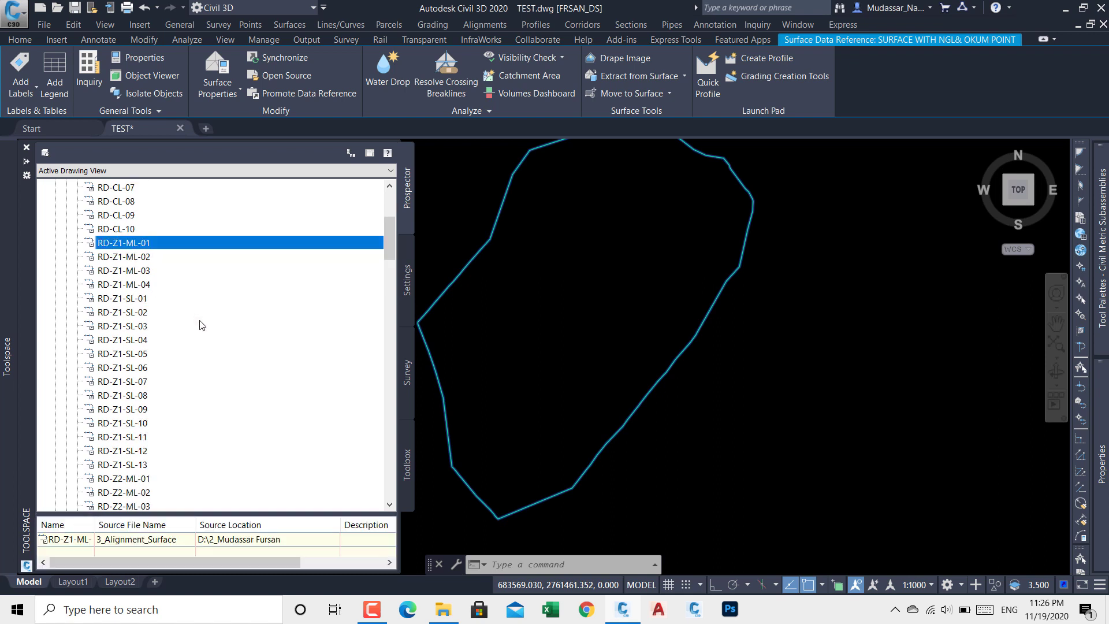
pyautogui.keyDown('shift'); pyautogui.click(121, 465); pyautogui.keyUp('shift')
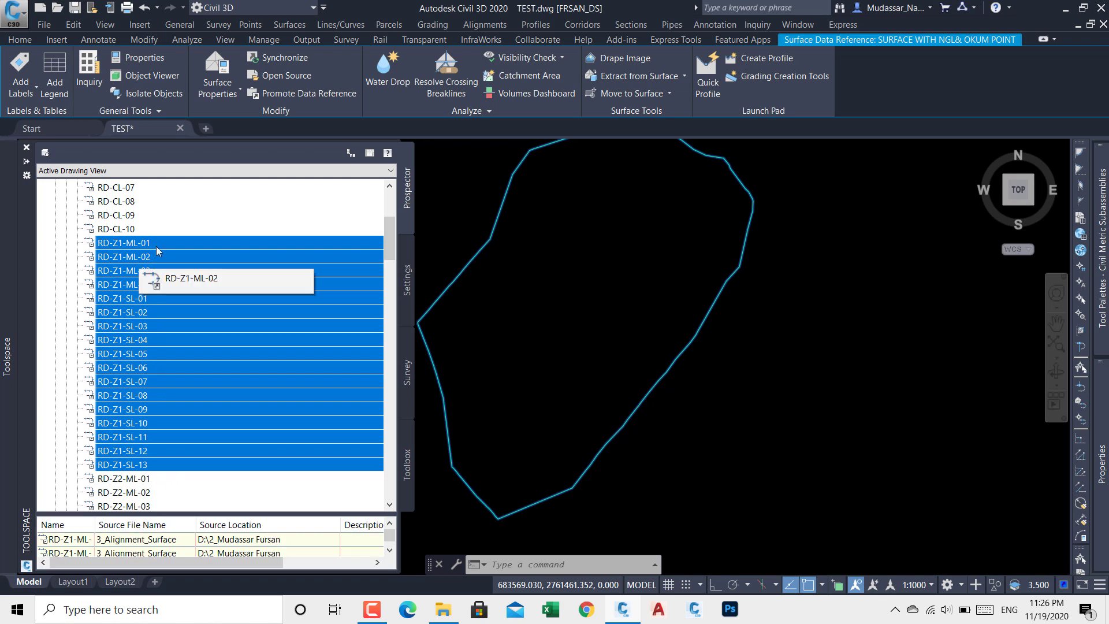
pyautogui.rightClick(198, 246)
pyautogui.click(242, 248)
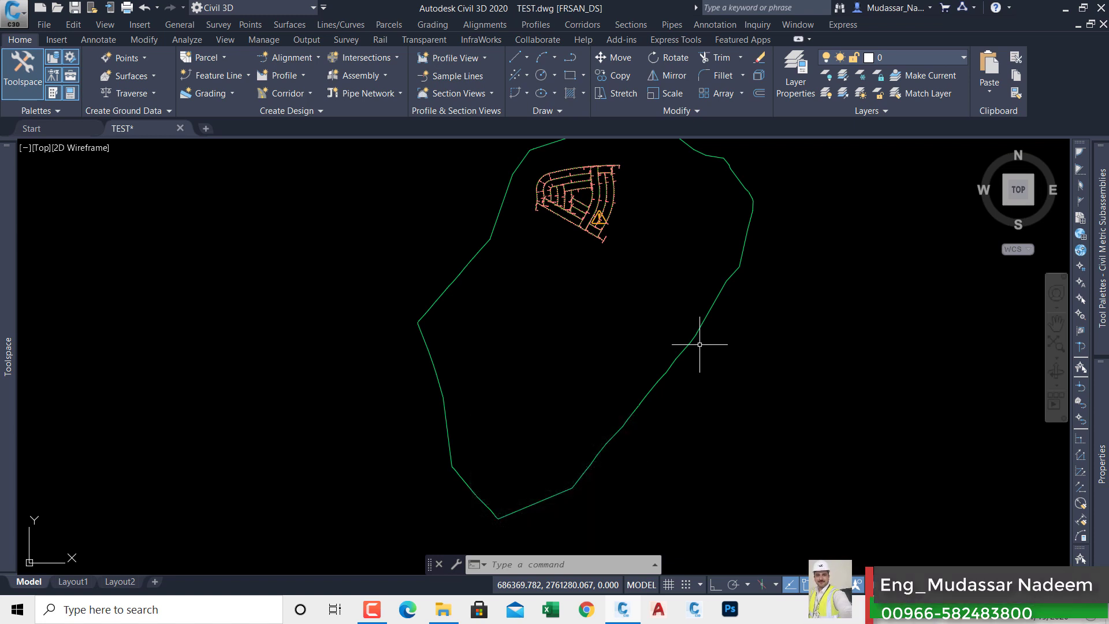
# Inspect the referenced Z1 alignments inside the surface border.
pyautogui.moveTo(562, 309); pyautogui.dragTo(572, 376, button='middle')
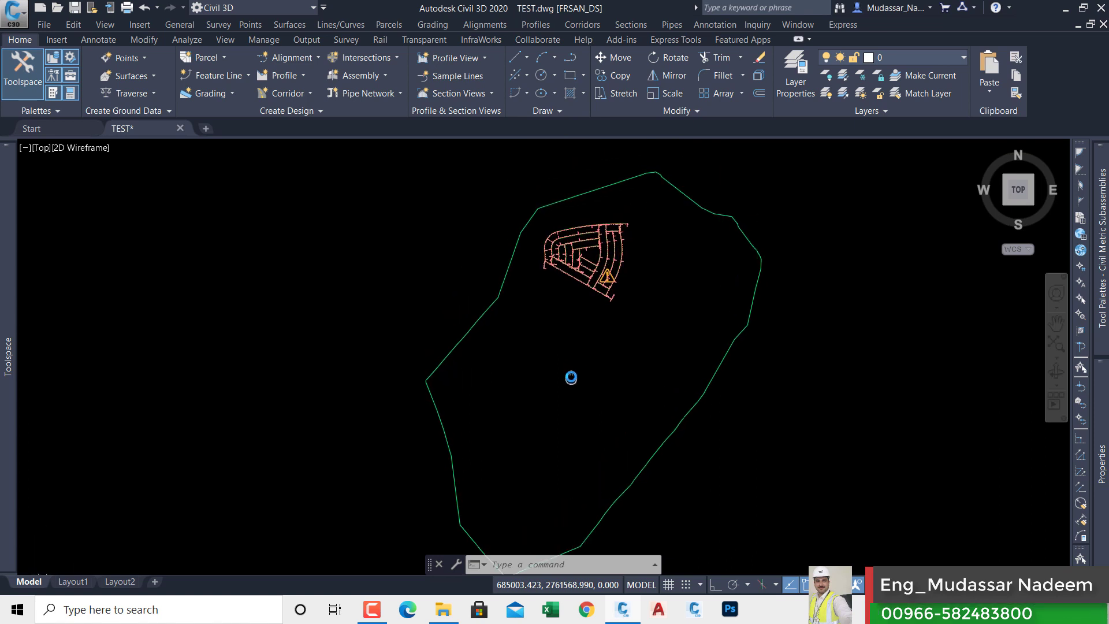
pyautogui.click(617, 226)
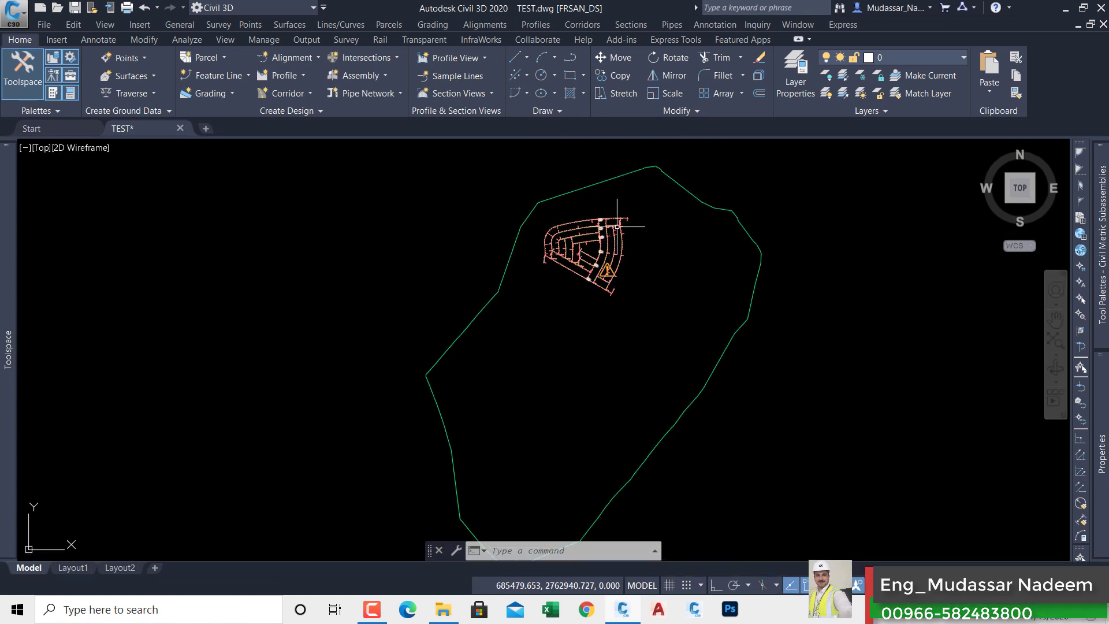
pyautogui.scroll(2, 617, 227)
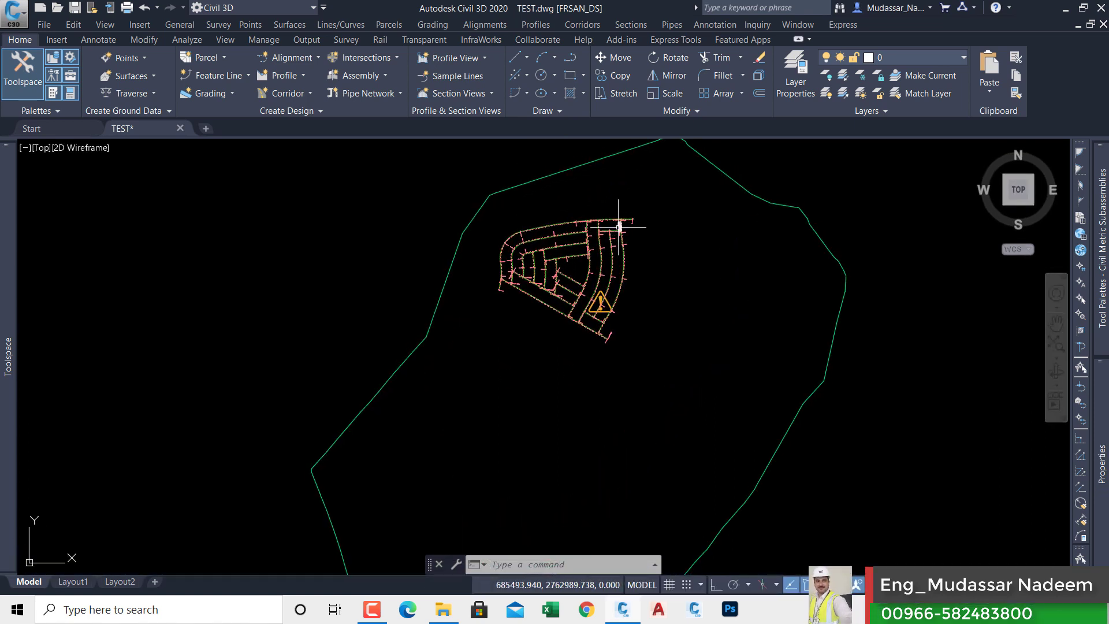
pyautogui.moveTo(147, 131)
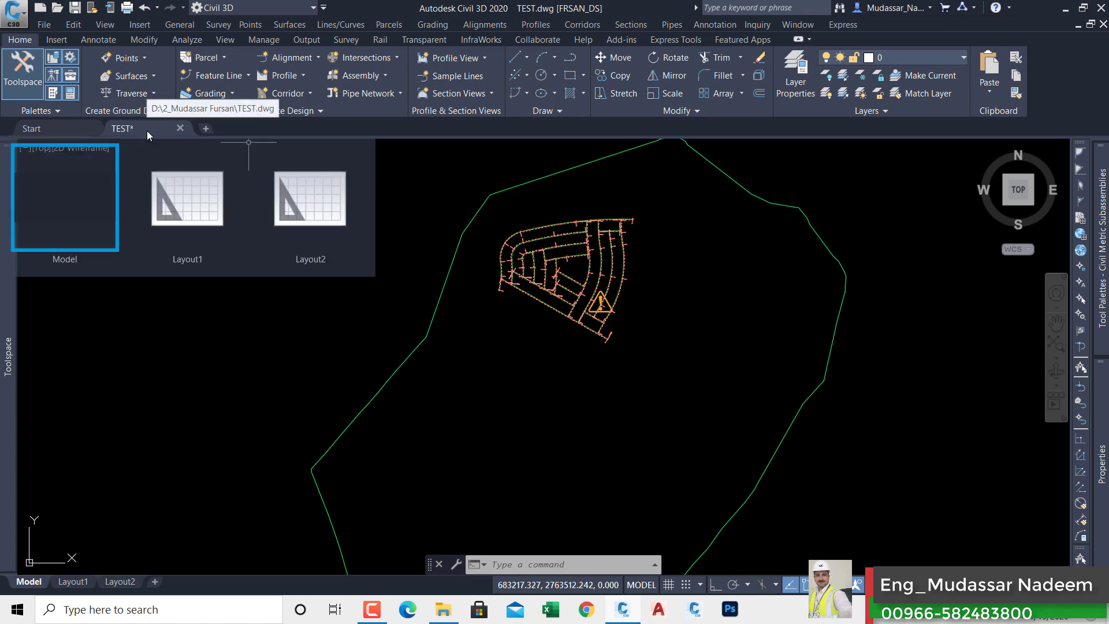
# Begin saving the drawing under a new name and create a folder named Z-1 in the 3_SDAKAT folder on drive D.
pyautogui.click(14, 13)
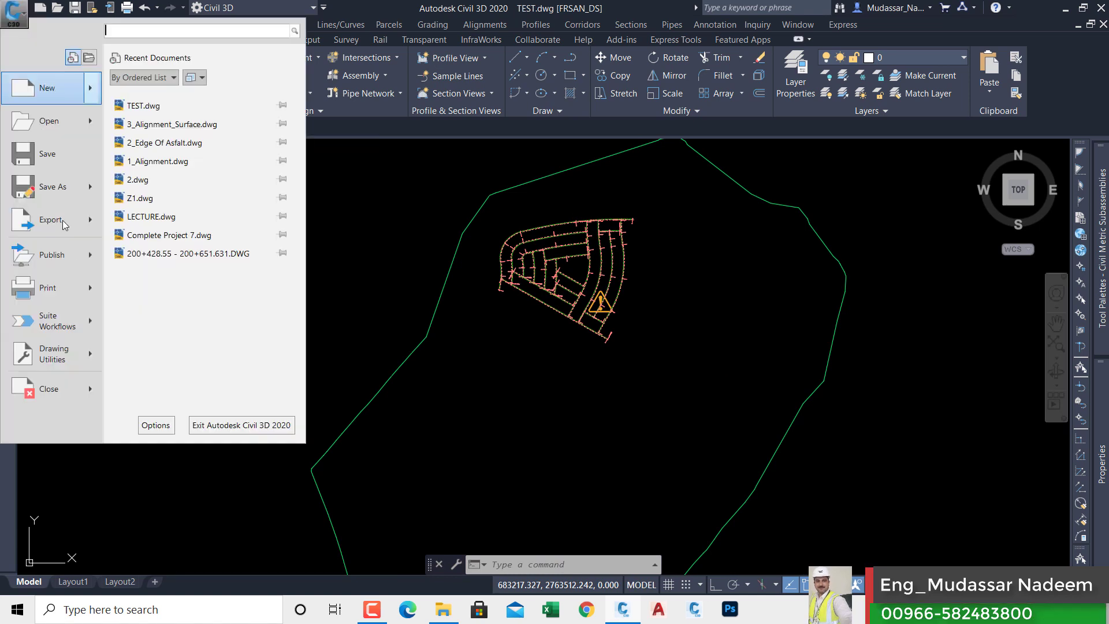
pyautogui.click(40, 189)
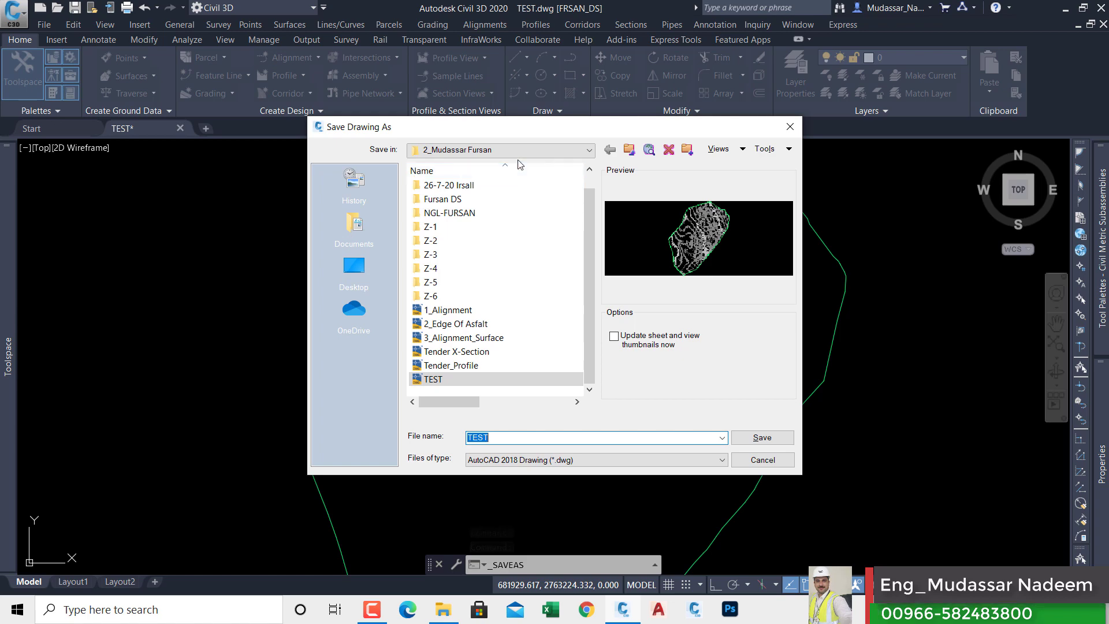
pyautogui.click(546, 150)
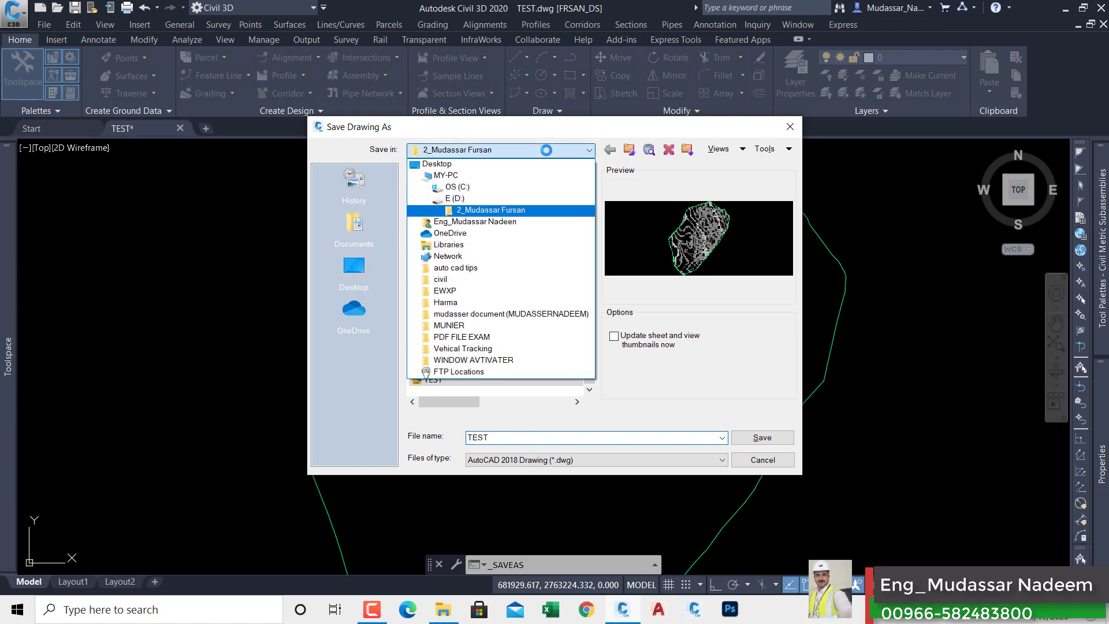
pyautogui.click(455, 198)
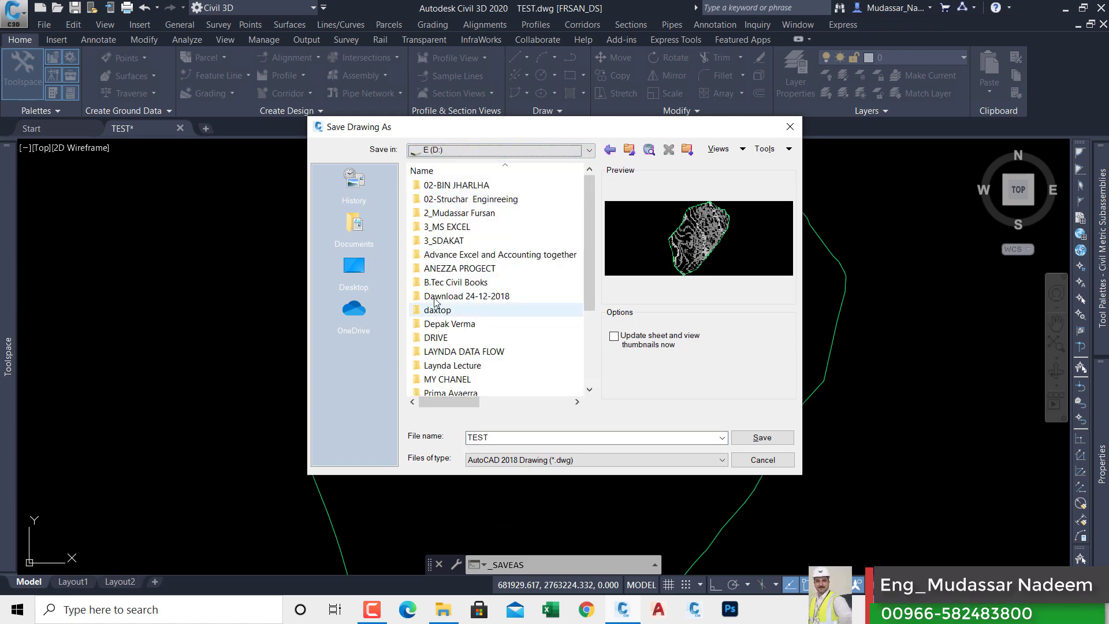
pyautogui.doubleClick(446, 241)
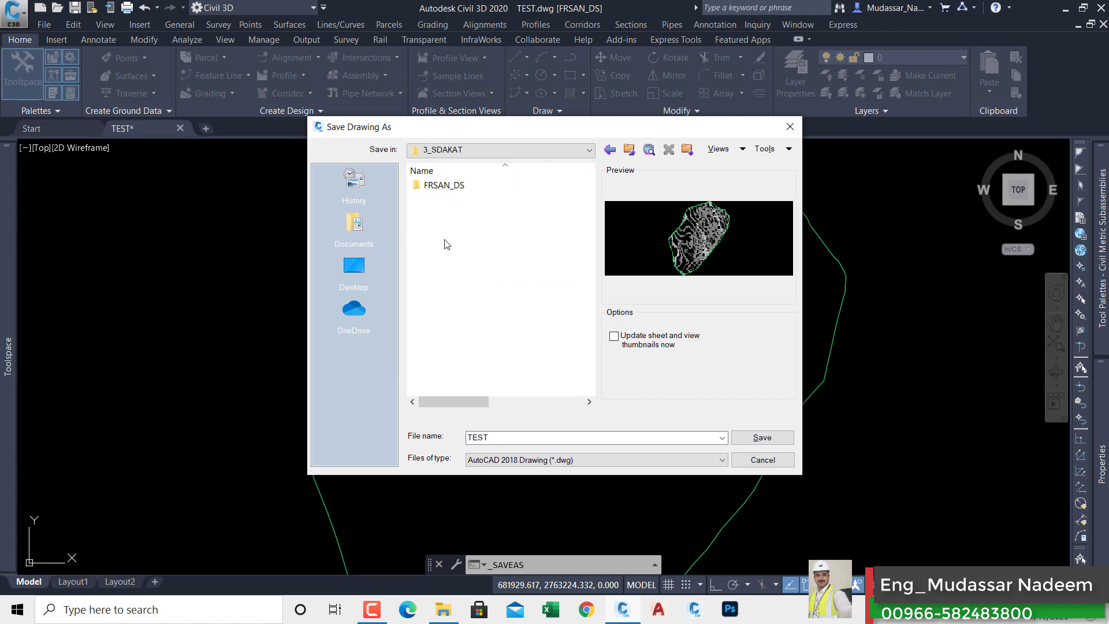
pyautogui.rightClick(445, 240)
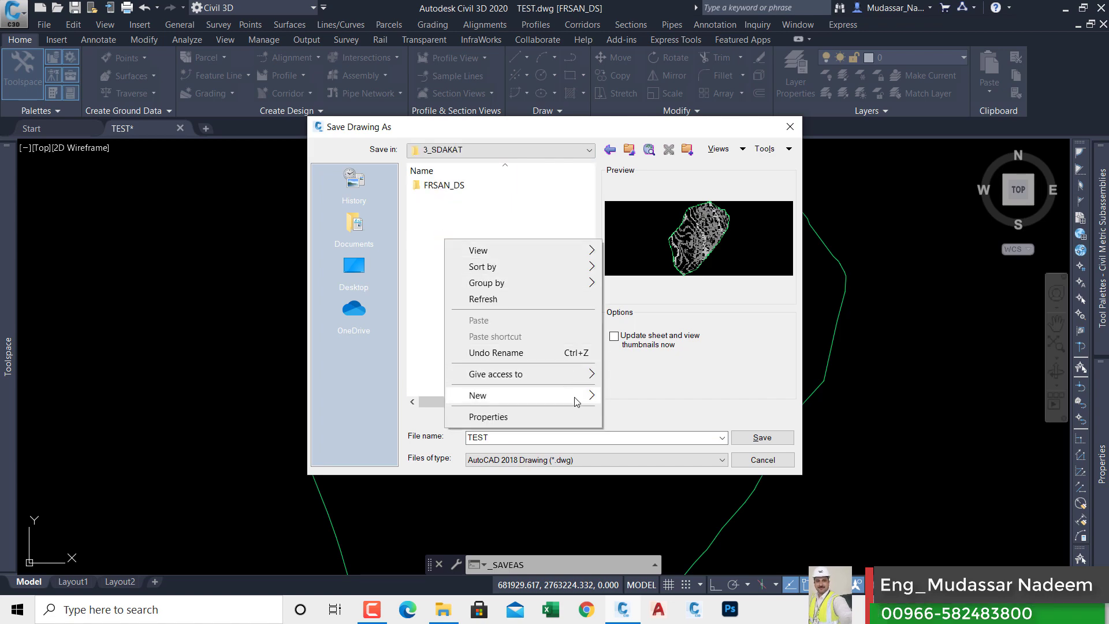
pyautogui.moveTo(596, 400)
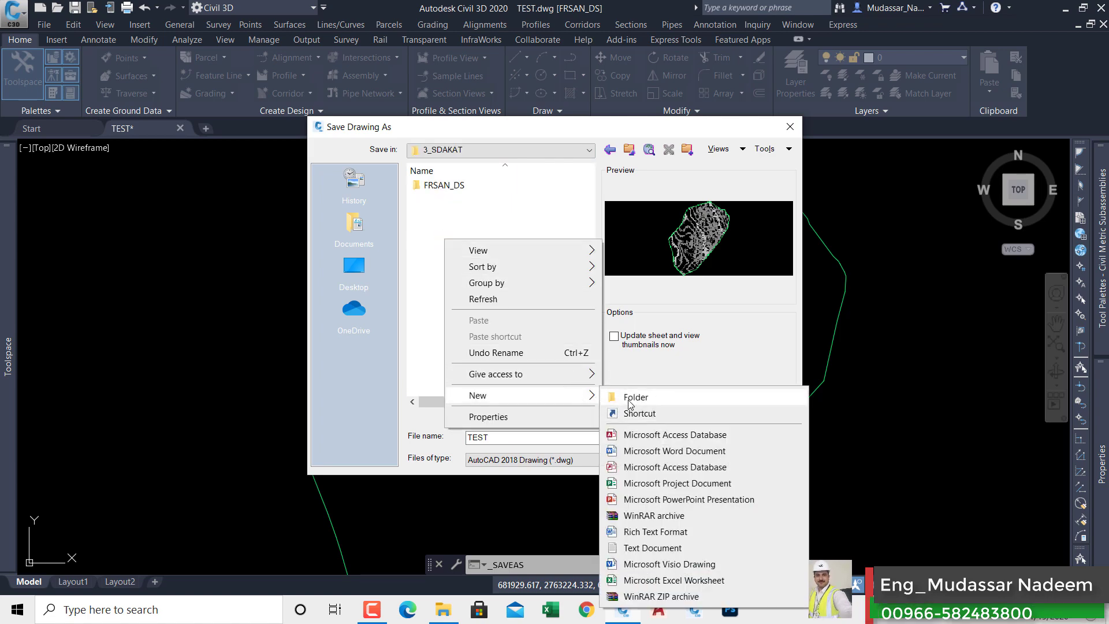
pyautogui.click(632, 399)
pyautogui.press('BackSpace')
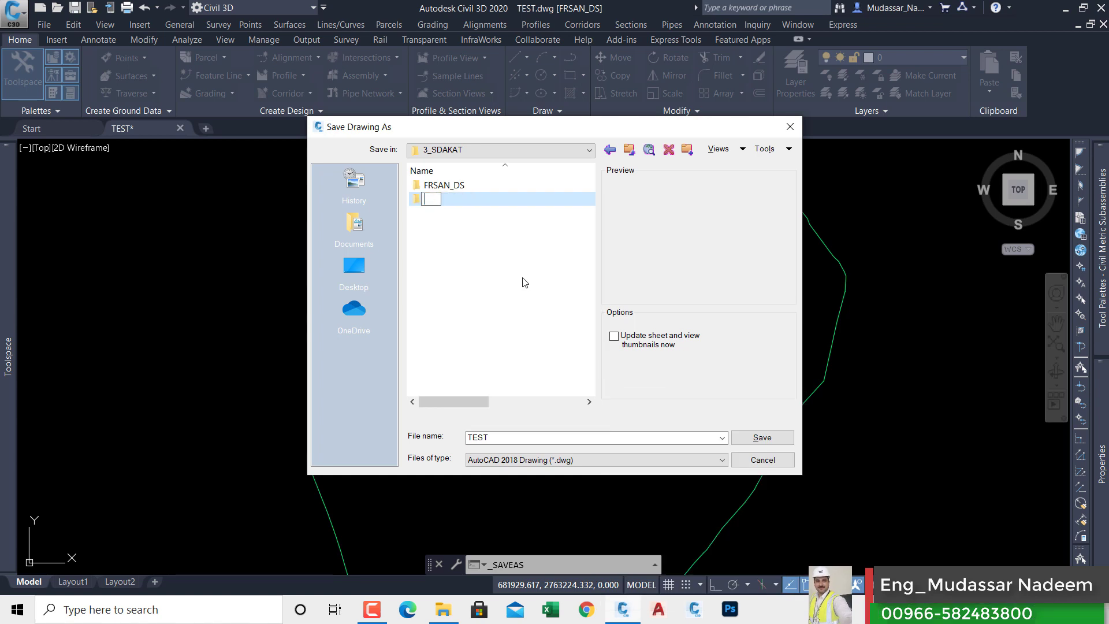
pyautogui.write('Z')
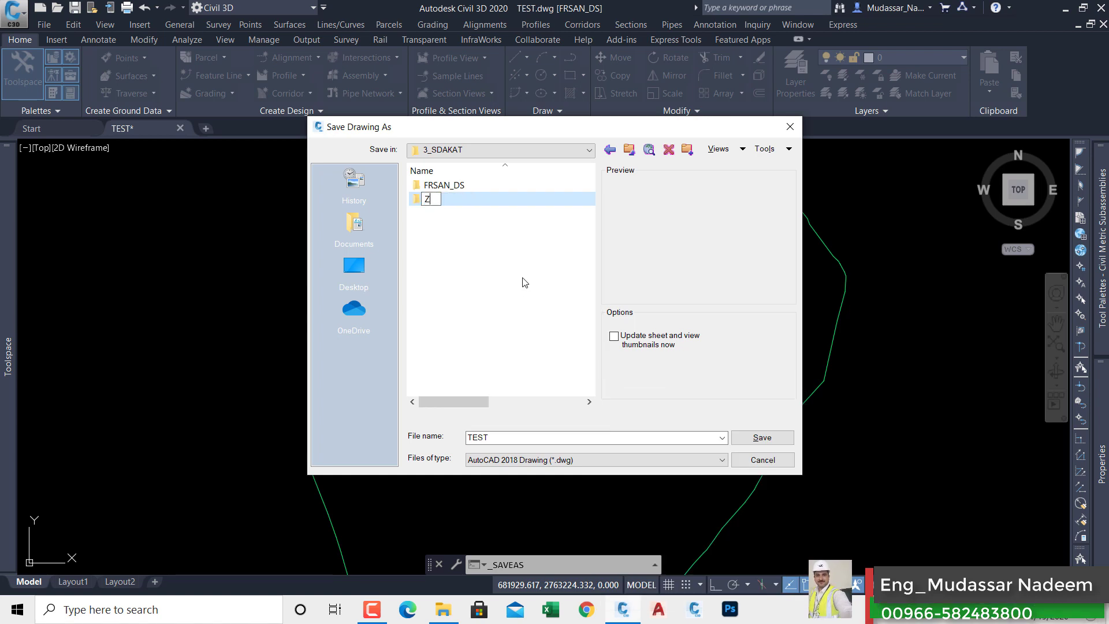
pyautogui.write('-1')
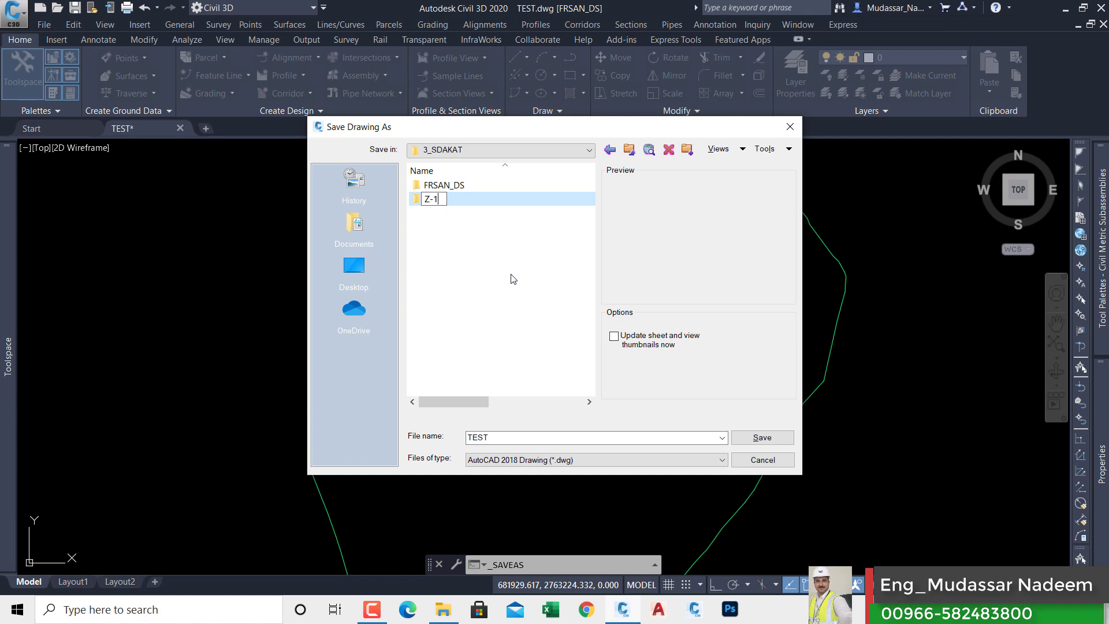
pyautogui.click(422, 203)
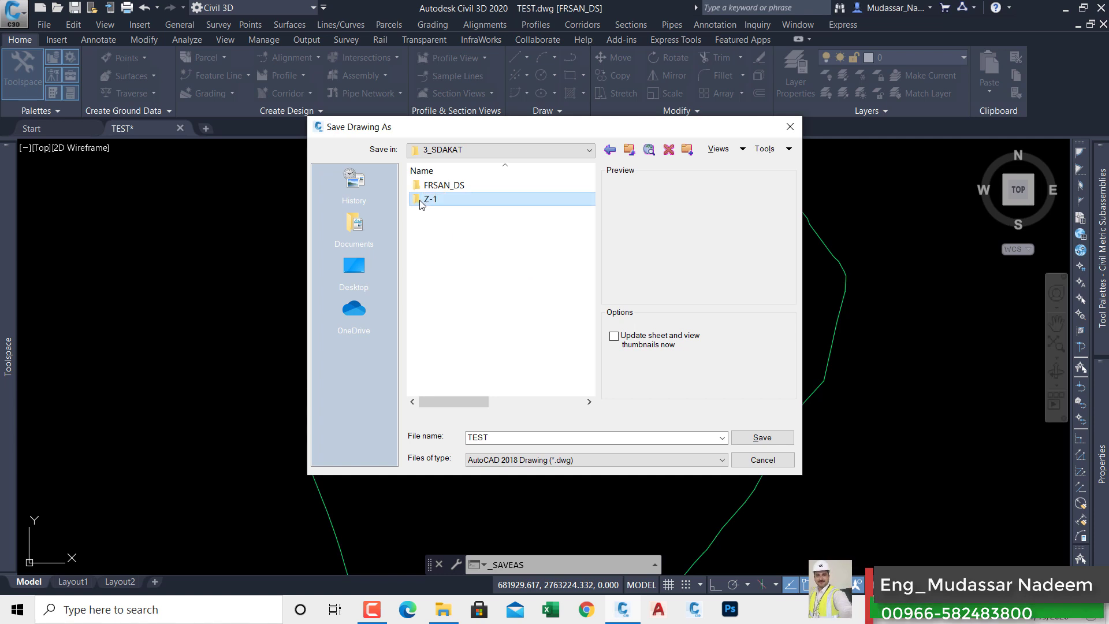
# Save the drawing as Z-1 inside the Z-1 folder and close it.
pyautogui.doubleClick(422, 203)
pyautogui.doubleClick(494, 439)
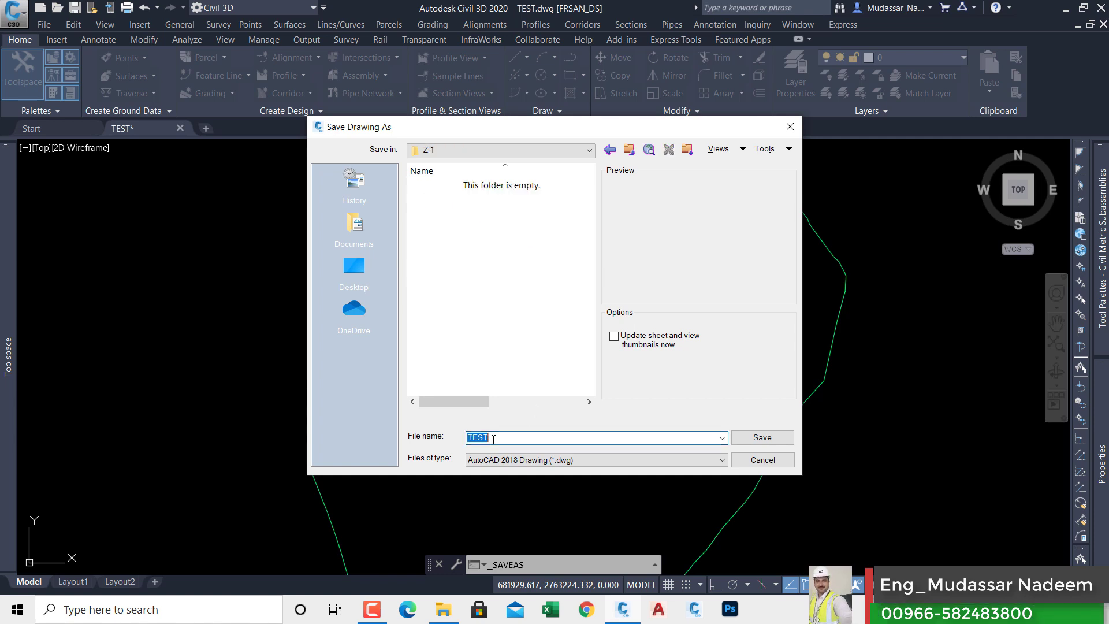
pyautogui.write('Z-1')
pyautogui.click(764, 437)
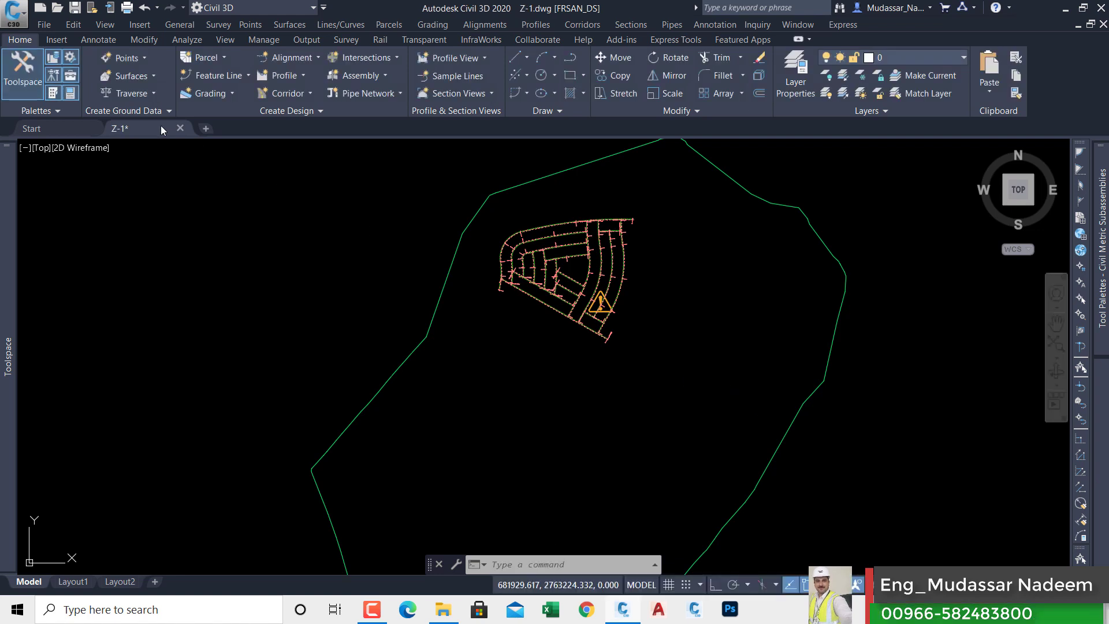
pyautogui.click(180, 128)
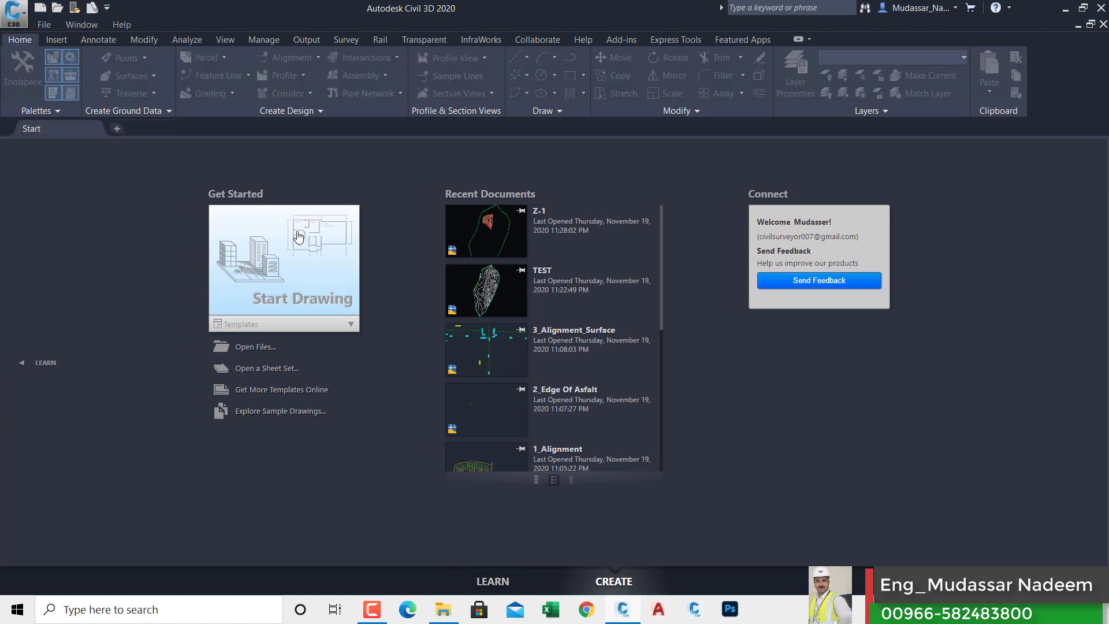
# Start a new drawing, reference the data shortcut surface SURFACE WITH NGL& OKUM POINT with its default settings and show it at full extents.
pyautogui.click(251, 265)
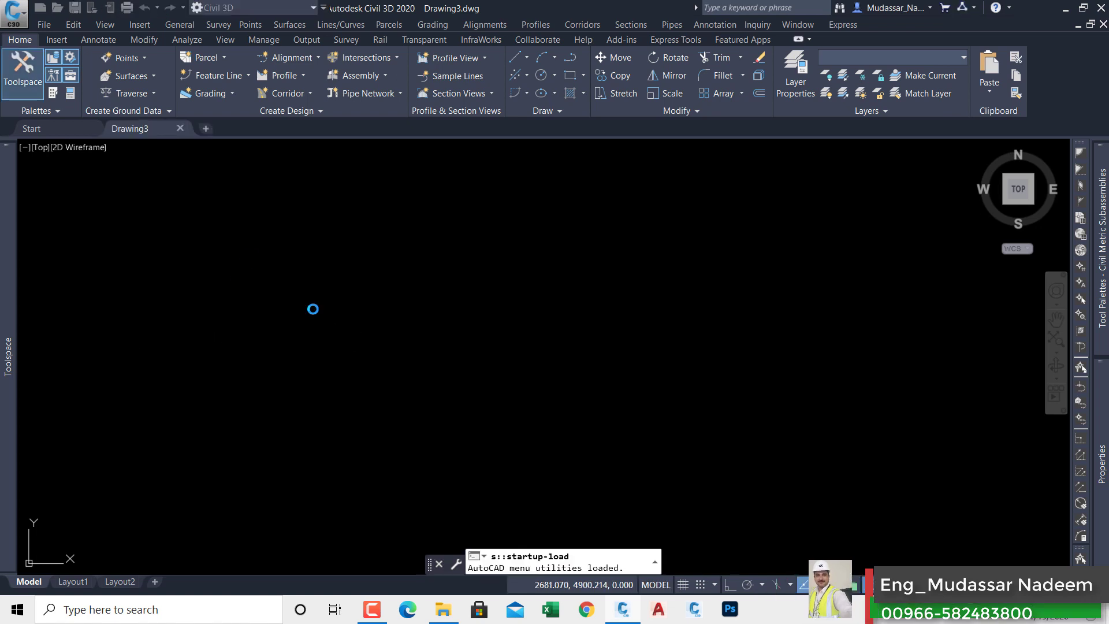
pyautogui.moveTo(8, 391)
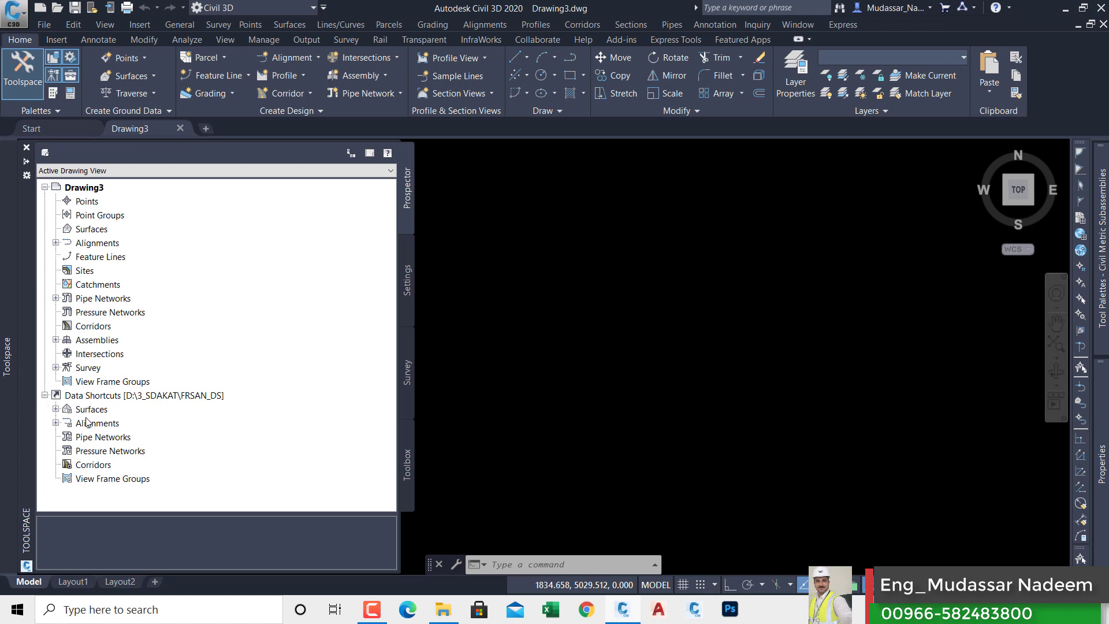
pyautogui.click(56, 409)
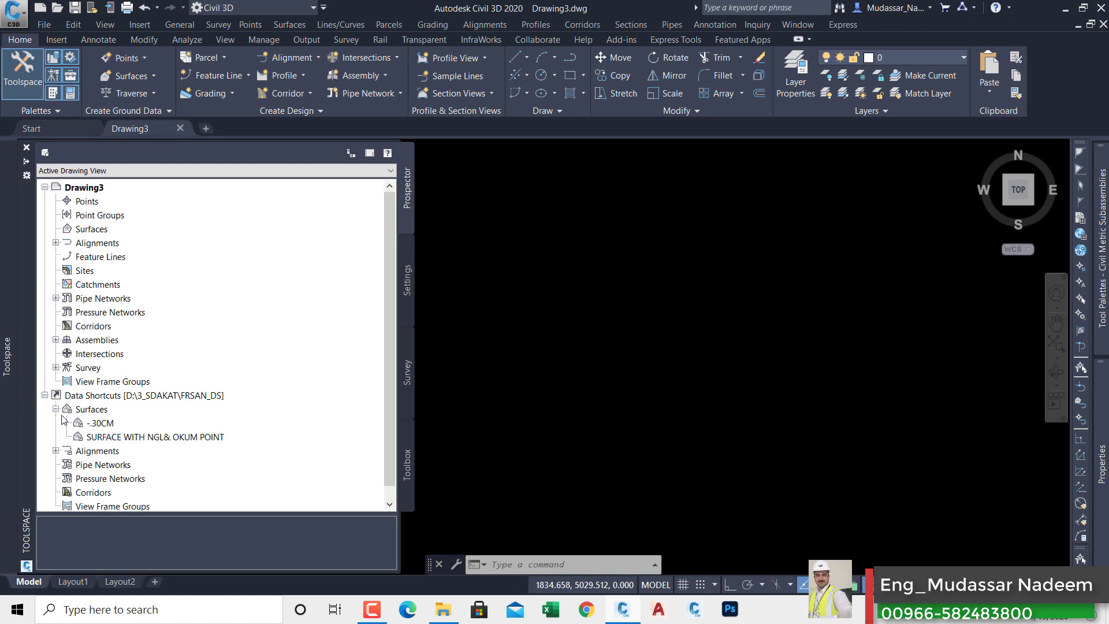
pyautogui.rightClick(114, 441)
pyautogui.click(193, 446)
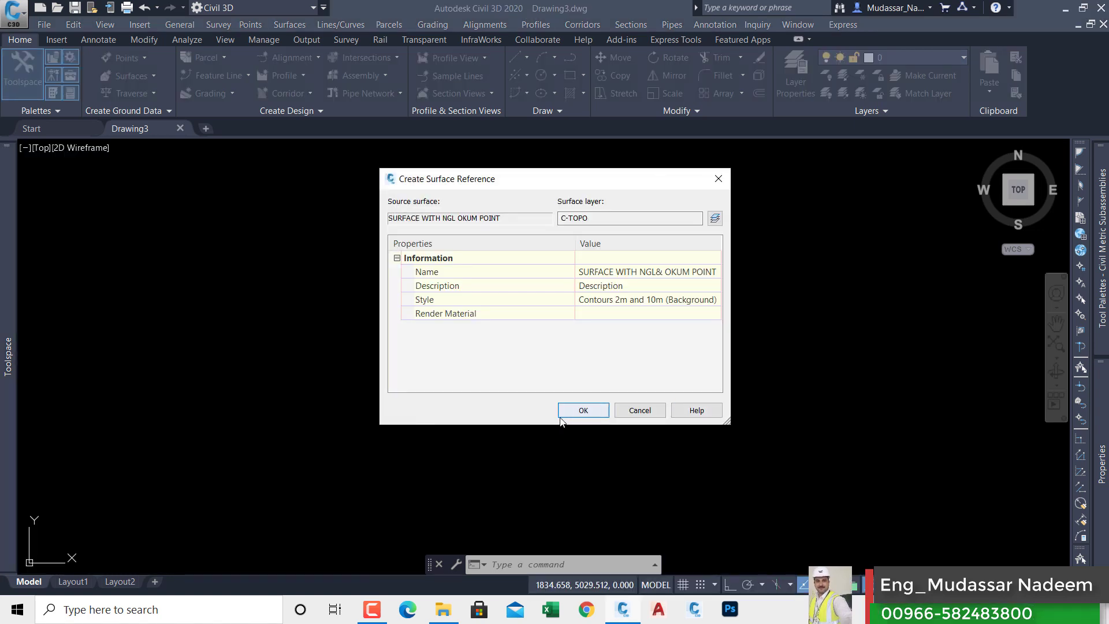
pyautogui.click(567, 410)
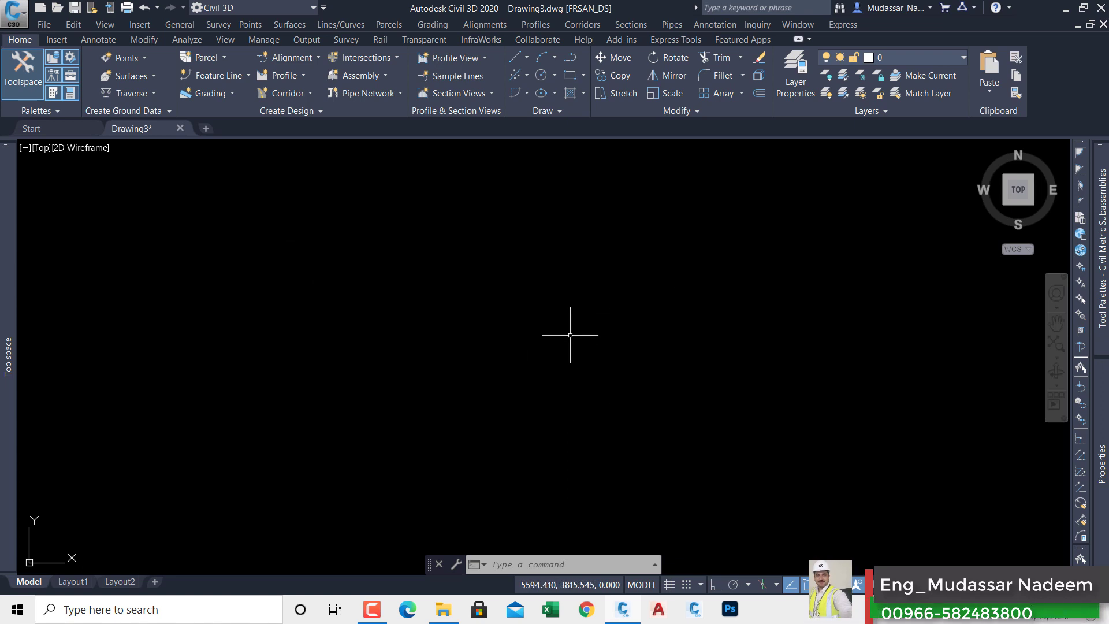
pyautogui.write('z')
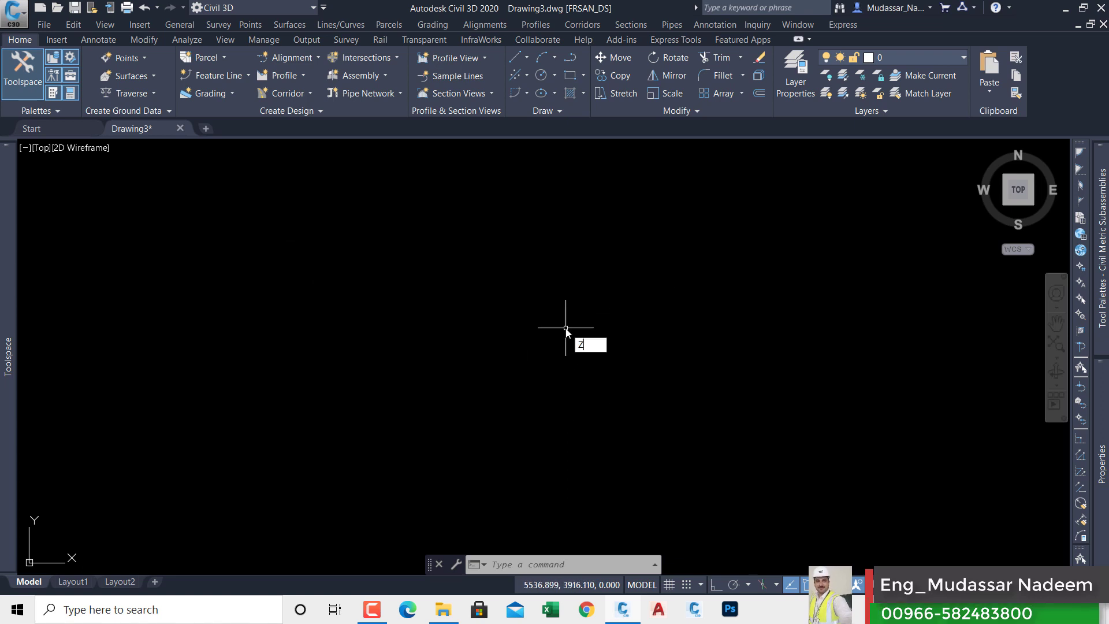
pyautogui.press('Return')
pyautogui.write('e')
pyautogui.press('Return')
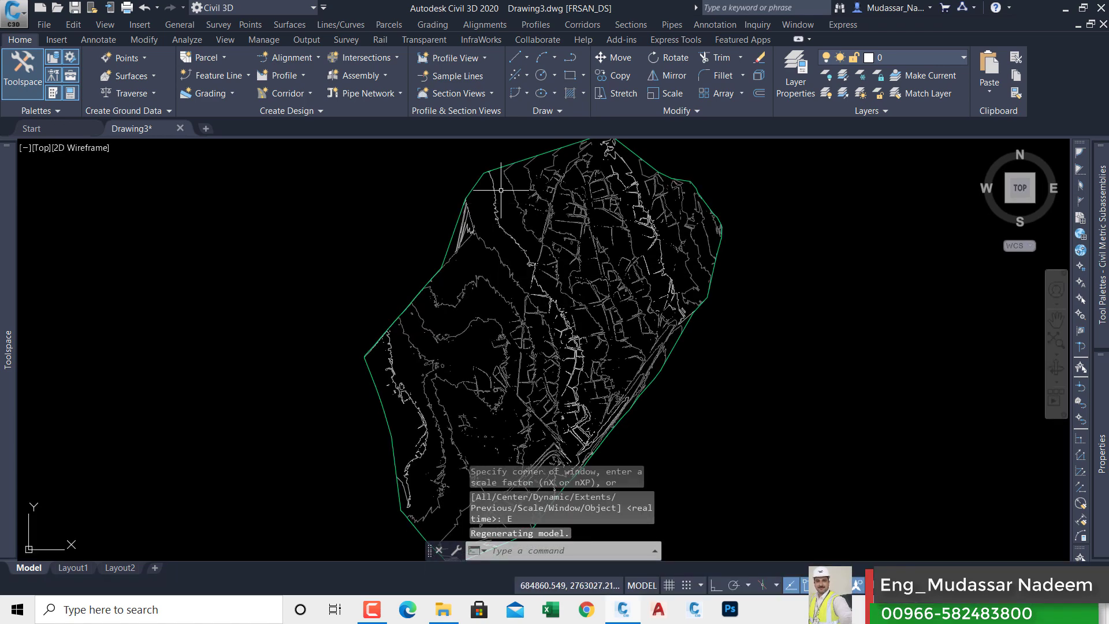
# Synchronize the referenced surface with its source drawing and clear the selection.
pyautogui.click(500, 165)
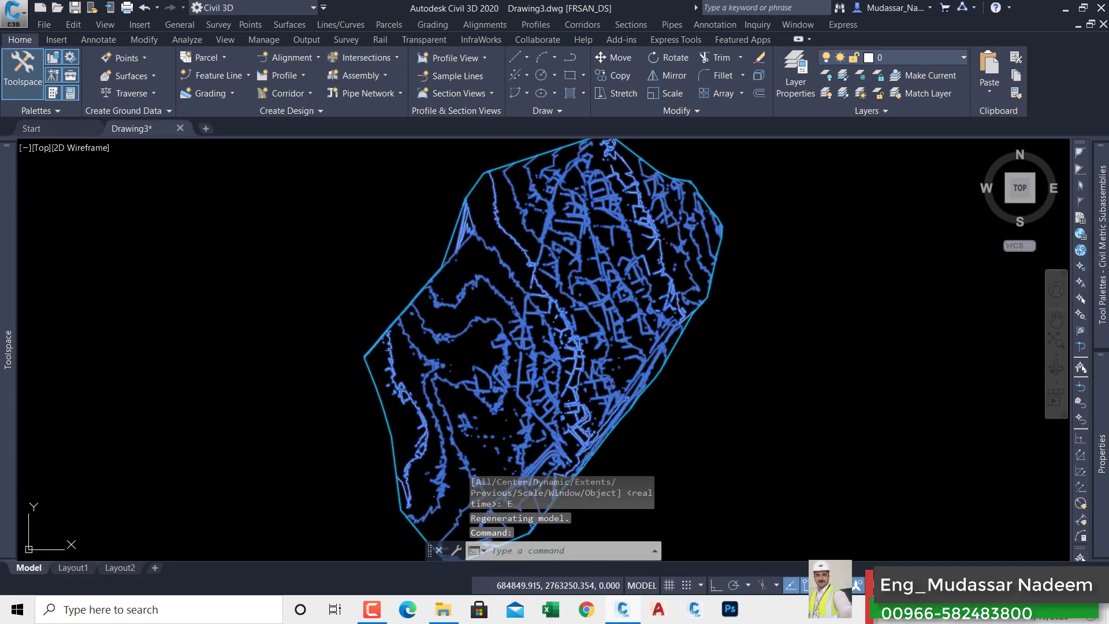
pyautogui.rightClick(364, 229)
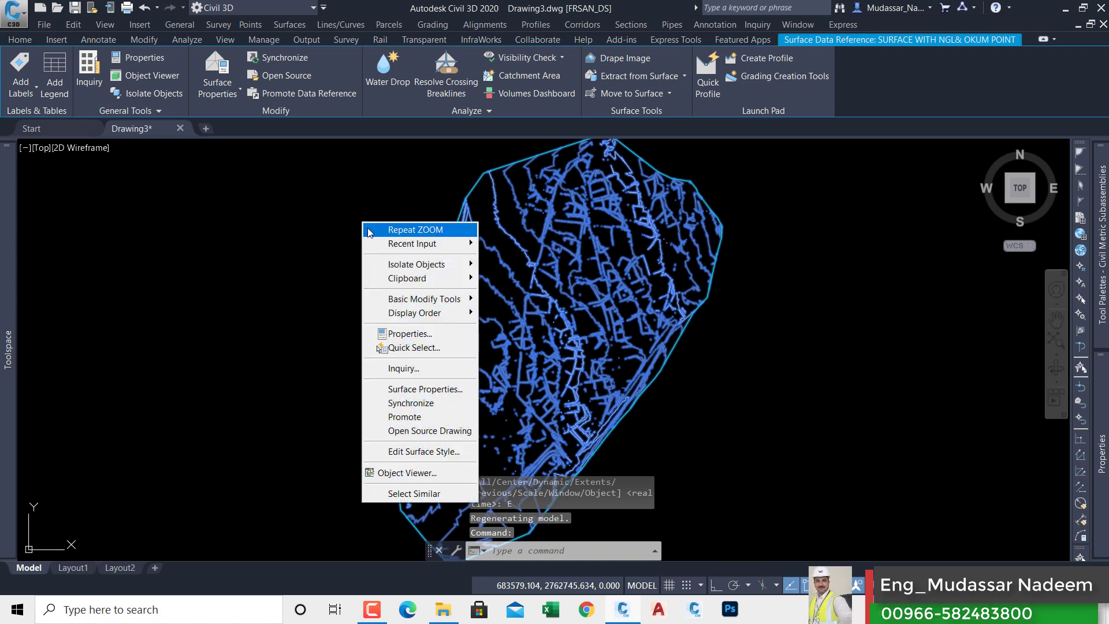
pyautogui.click(434, 398)
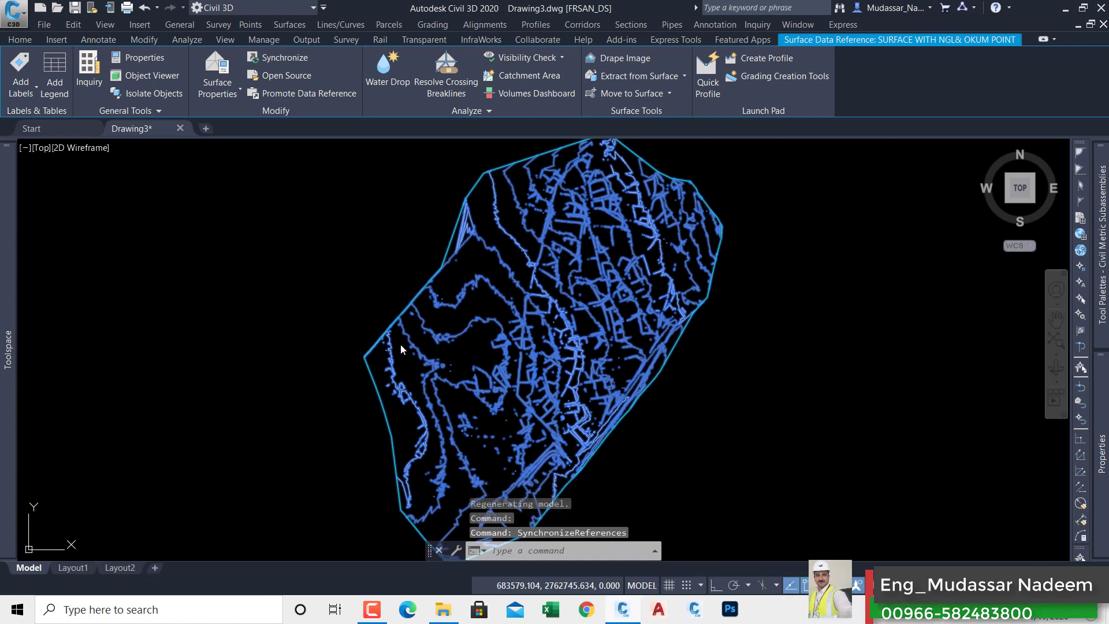
pyautogui.press('Escape')
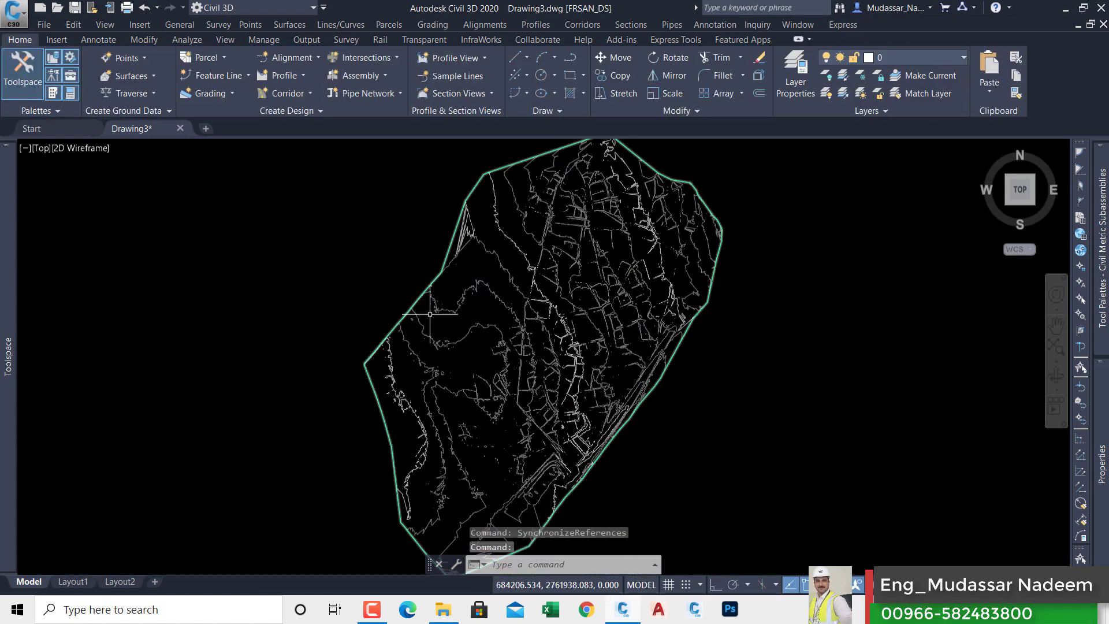
# Set the surface style of the referenced SURFACE WITH NGL& OKUM POINT to _No Display in its surface properties.
pyautogui.click(429, 287)
pyautogui.rightClick(429, 287)
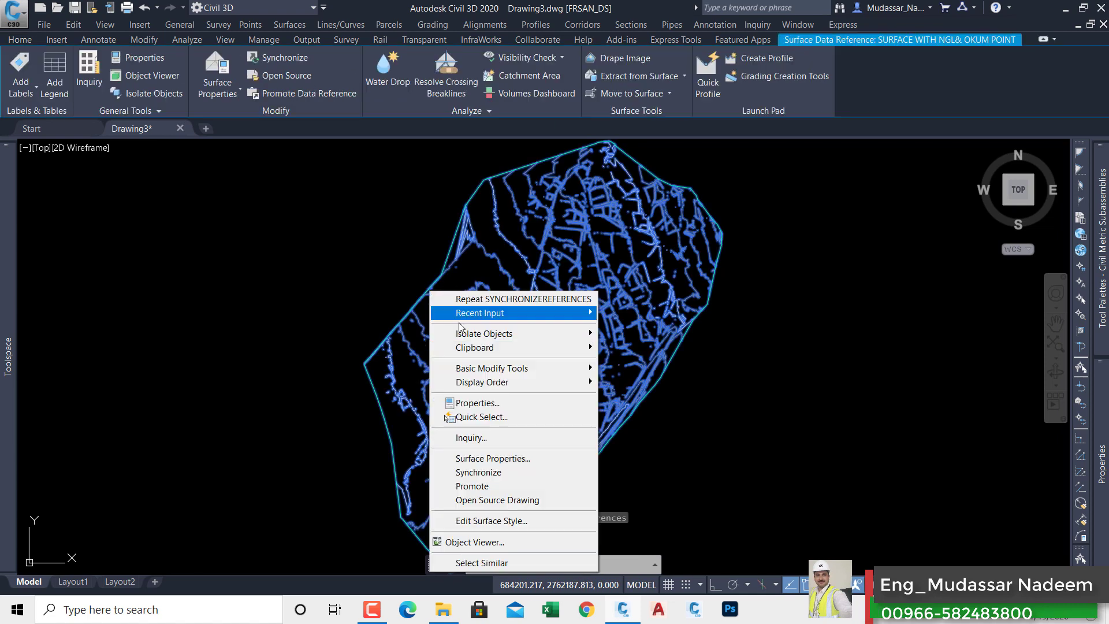
pyautogui.click(506, 460)
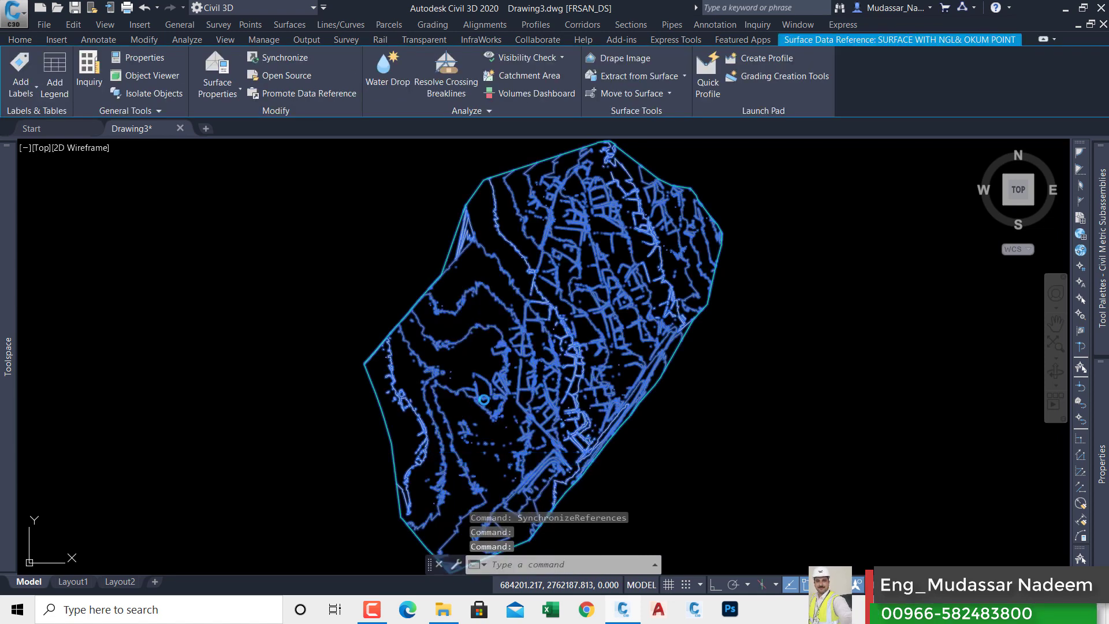
pyautogui.click(449, 310)
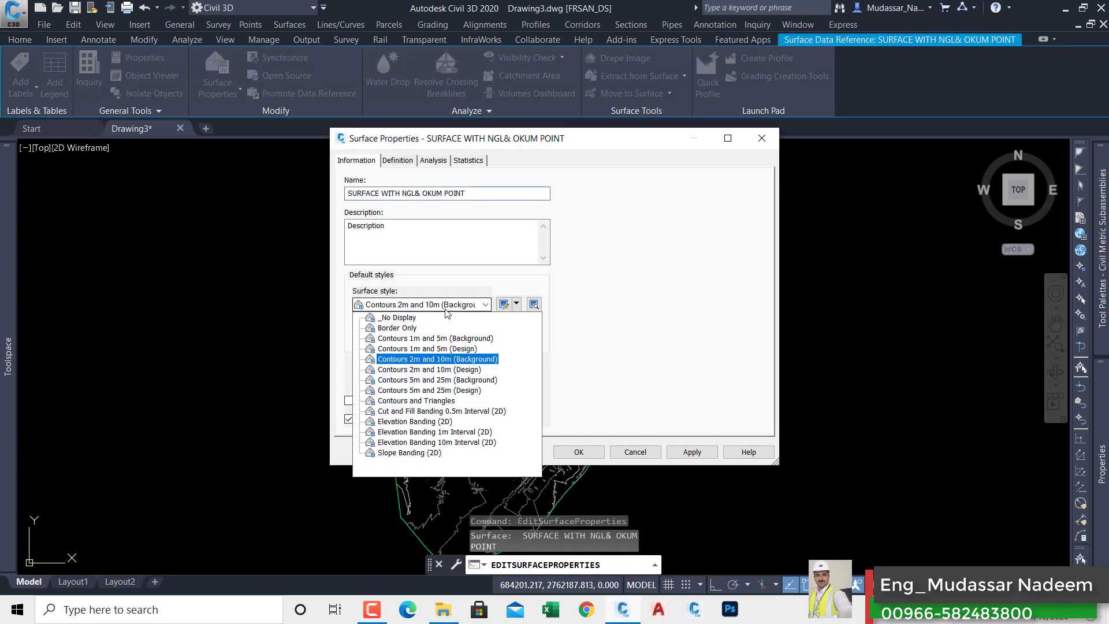
pyautogui.click(432, 325)
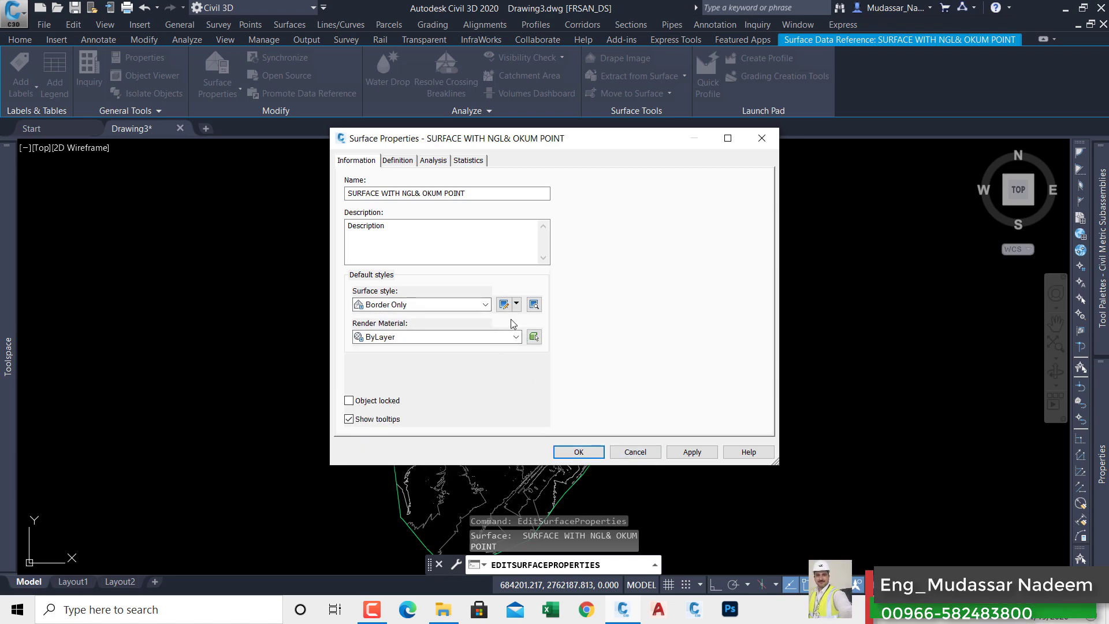
pyautogui.click(484, 305)
pyautogui.click(410, 318)
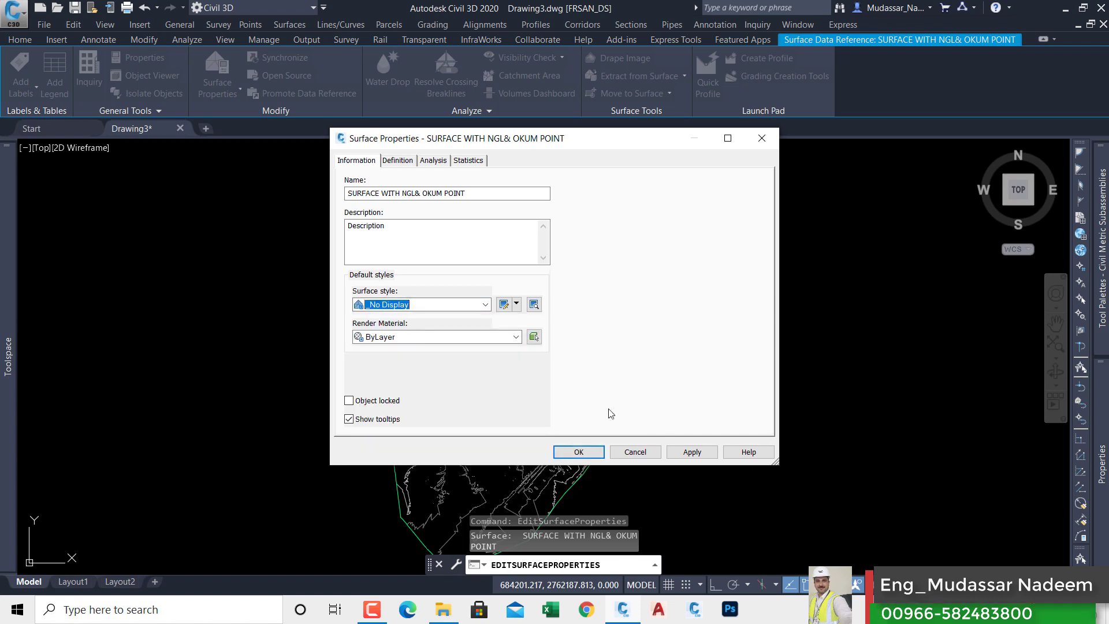
pyautogui.click(695, 455)
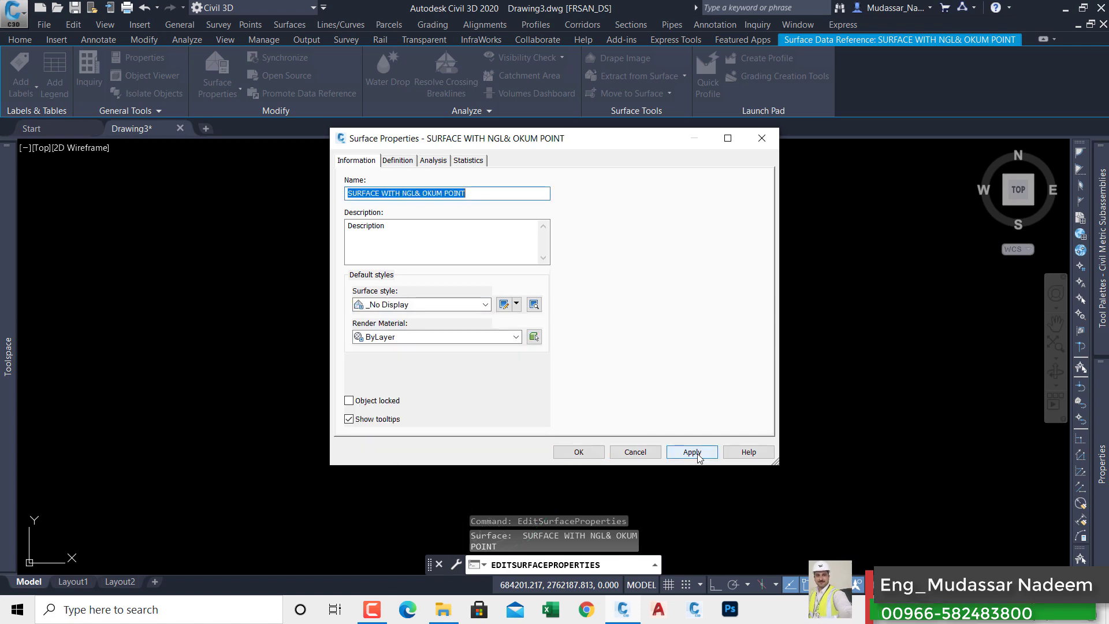
pyautogui.click(579, 451)
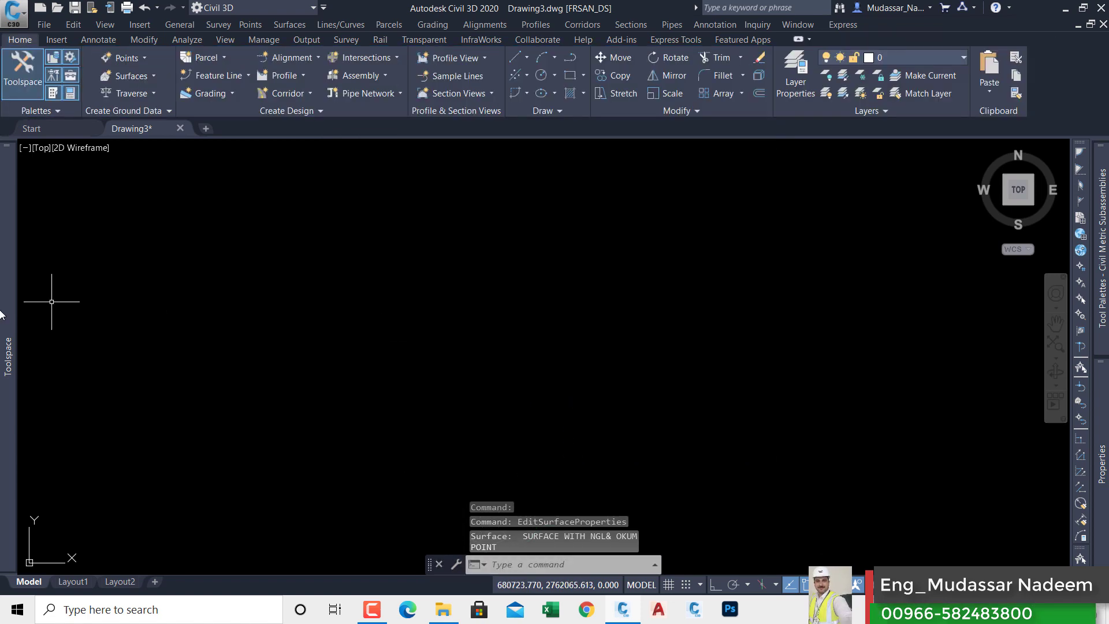
# Collapse the data shortcut surfaces and expand the Centerline Alignments under the FRSAN_DS data shortcuts.
pyautogui.moveTo(7, 319)
pyautogui.scroll(-1, 83, 413)
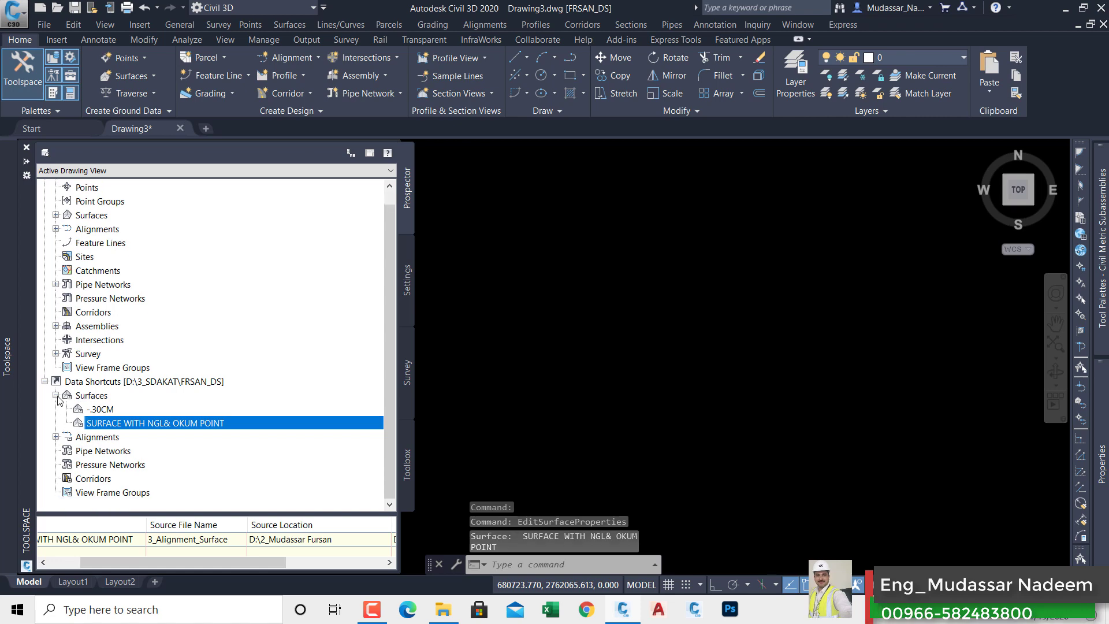
pyautogui.click(55, 395)
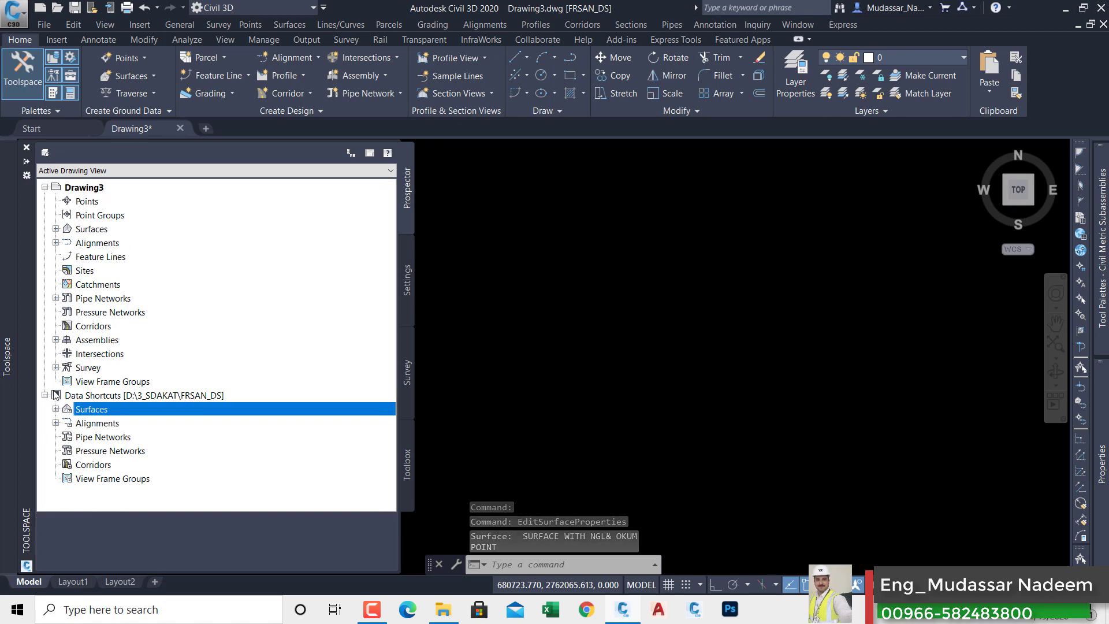
pyautogui.click(56, 422)
pyautogui.click(66, 381)
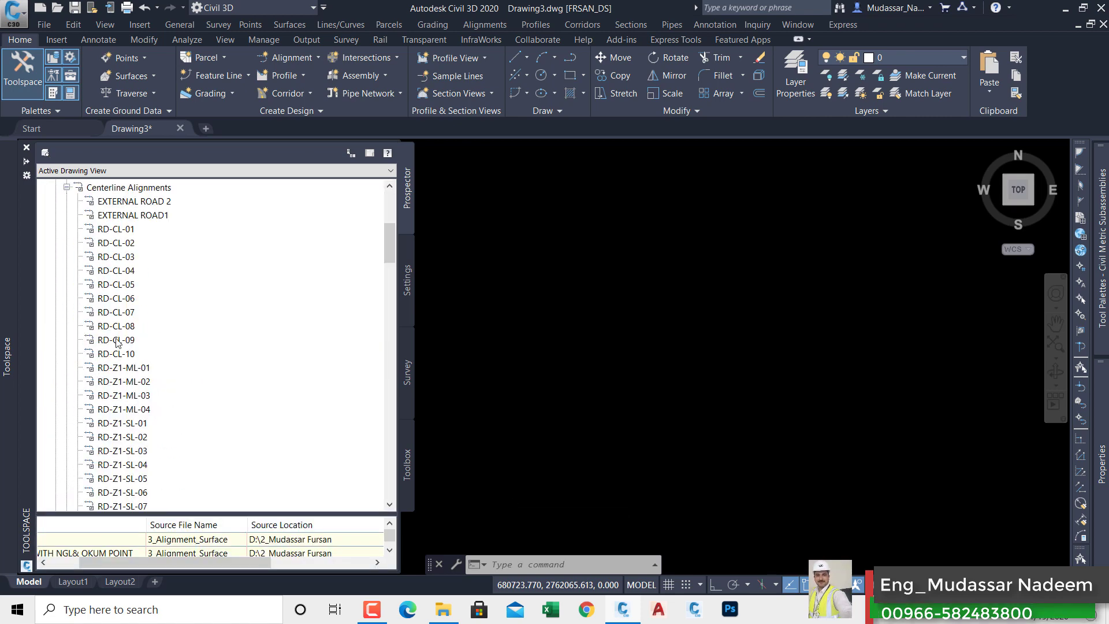
# Create a data shortcut reference to the centerline alignment RD-Z2-ML-01 with the Proposed style and All Labels label set.
pyautogui.scroll(-4, 155, 286)
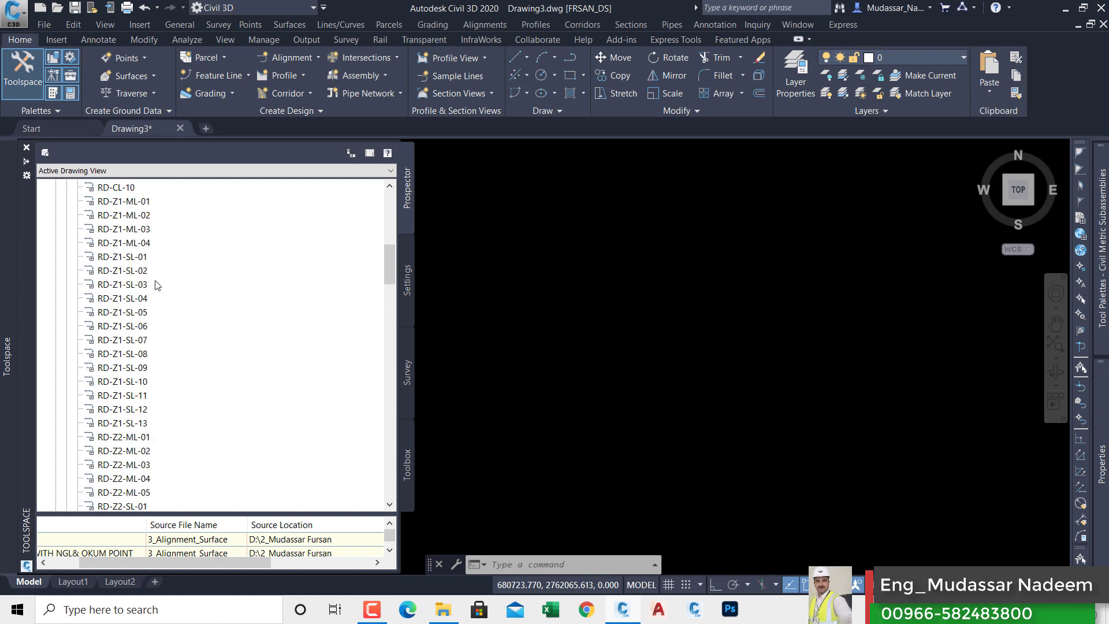
pyautogui.scroll(-4, 156, 285)
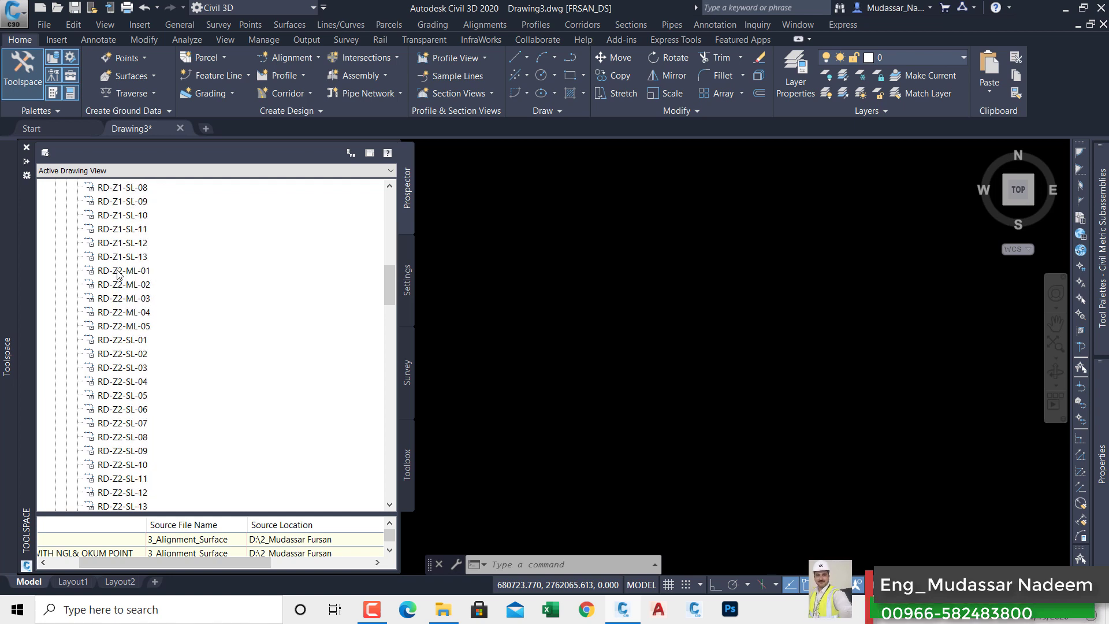
pyautogui.click(119, 272)
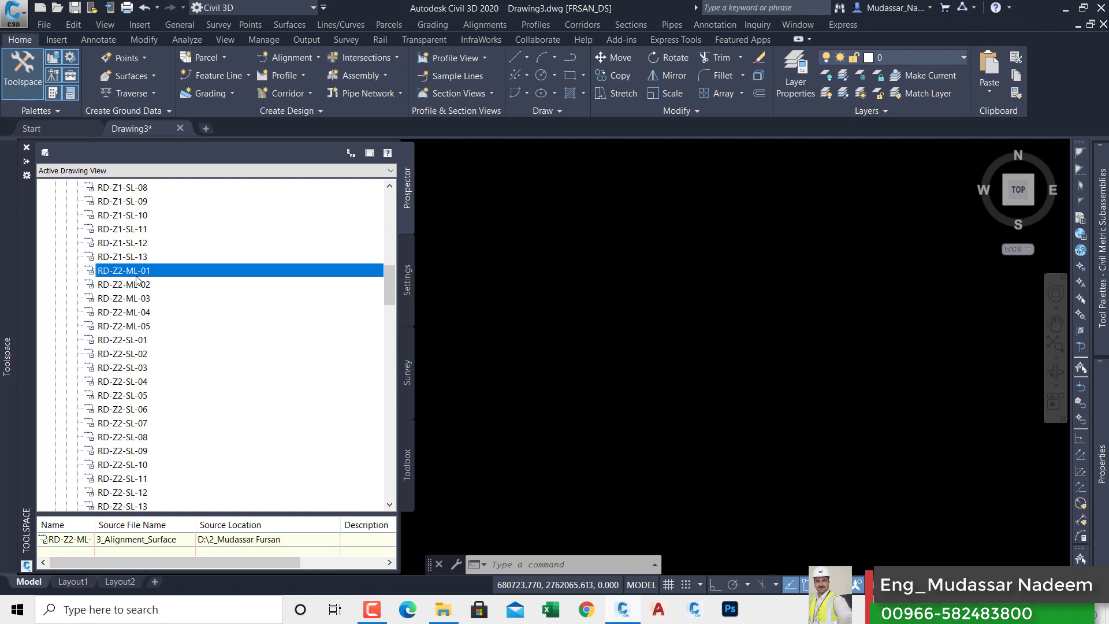
pyautogui.scroll(-1, 136, 286)
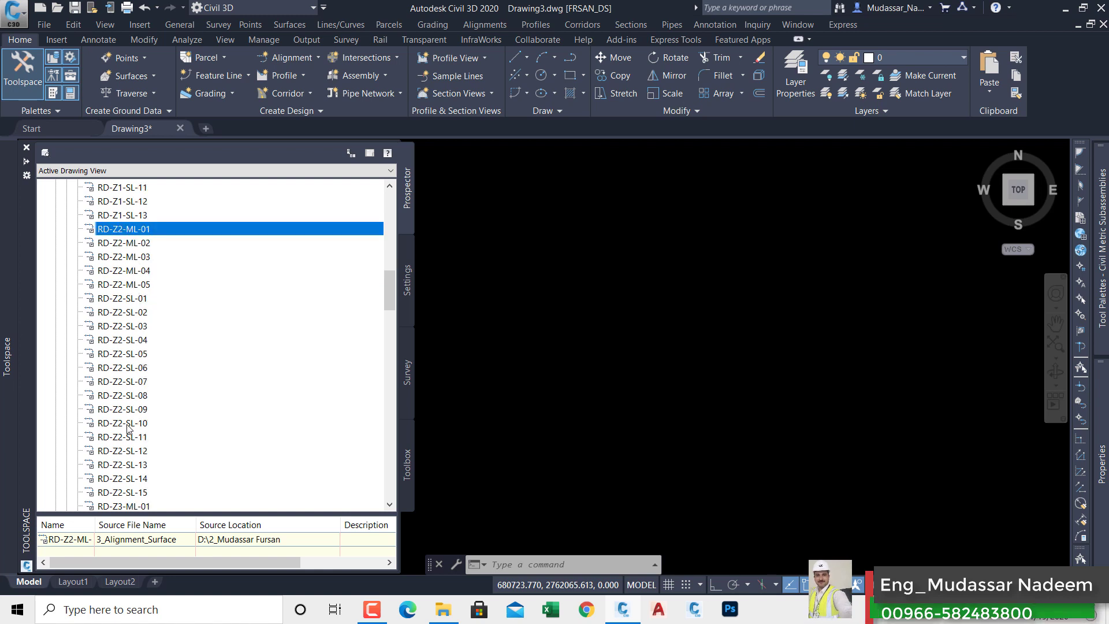
pyautogui.scroll(-1, 128, 431)
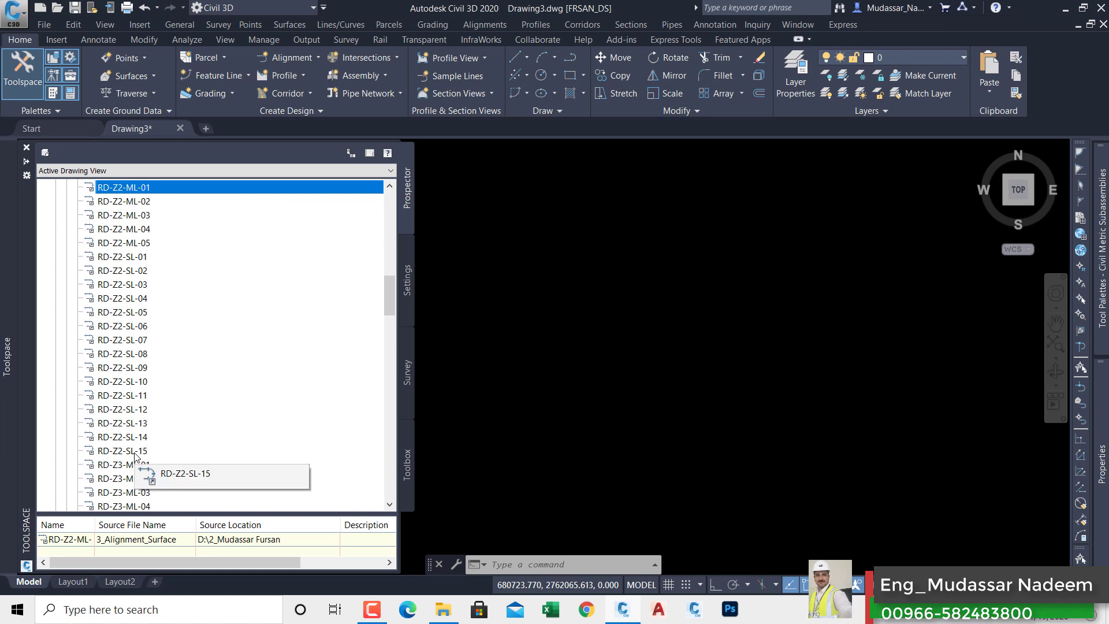
pyautogui.keyDown('shift'); pyautogui.click(135, 452); pyautogui.keyUp('shift')
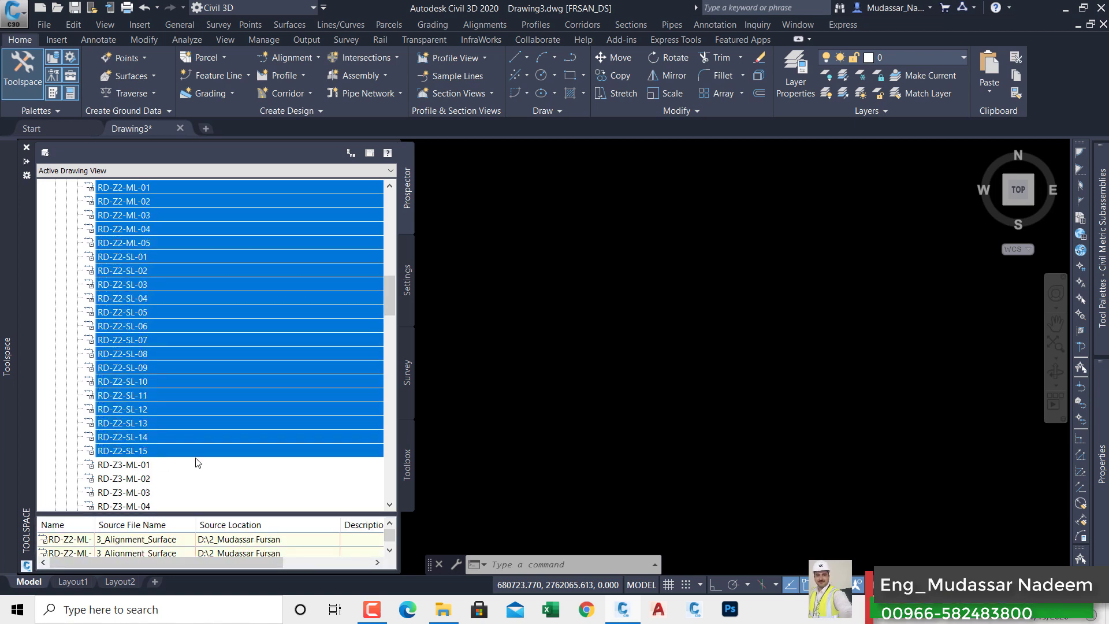
pyautogui.click(156, 191)
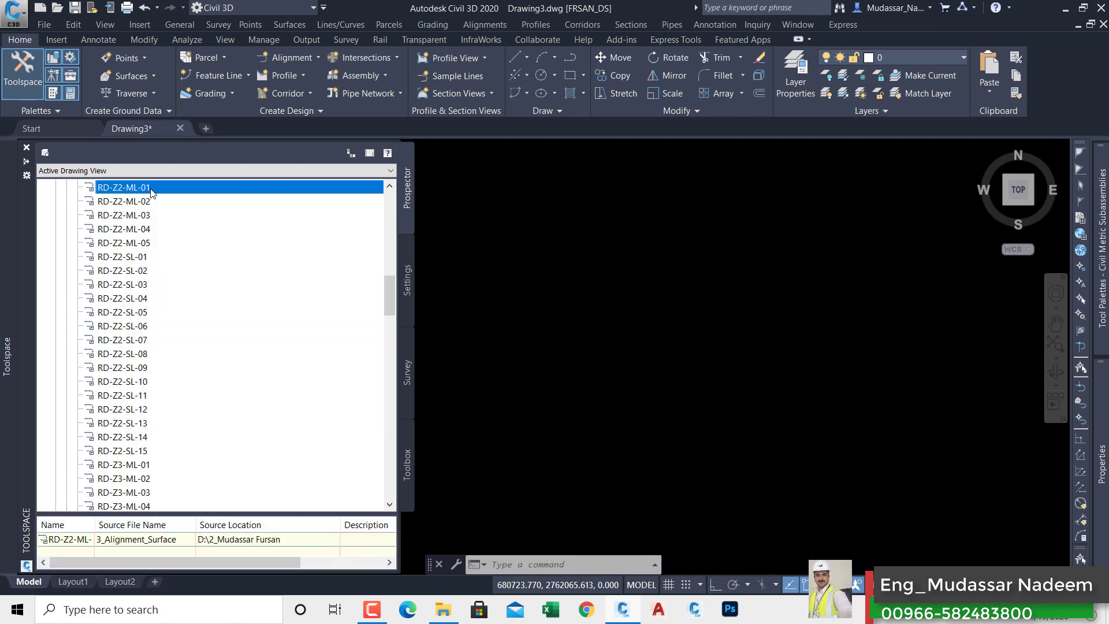
pyautogui.rightClick(151, 190)
pyautogui.click(191, 198)
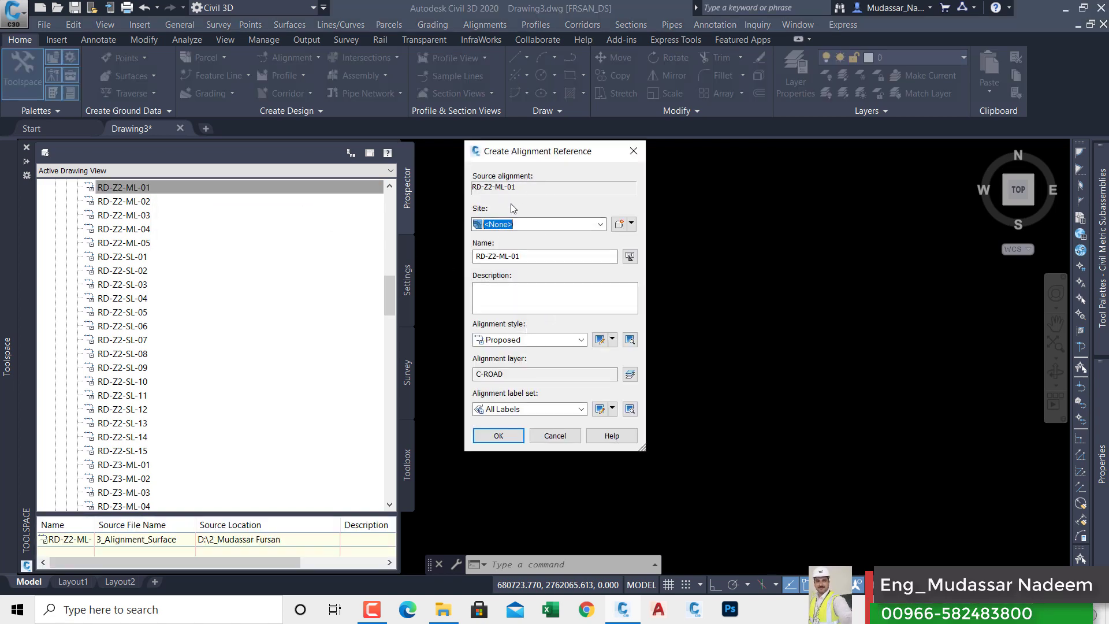
pyautogui.click(509, 436)
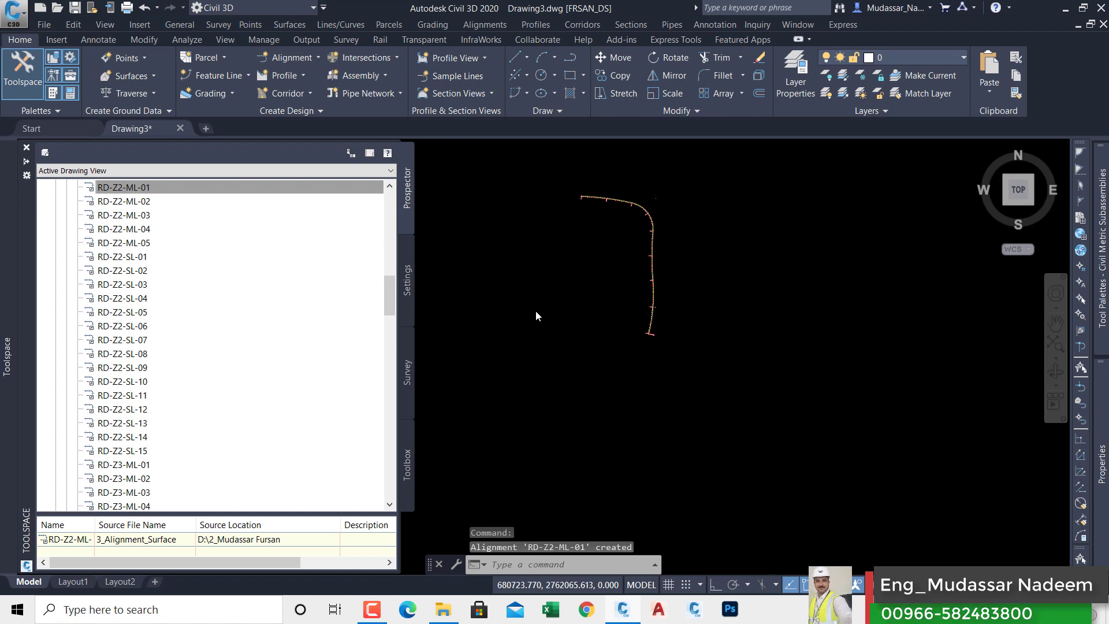
# Create data shortcut references to the remaining zone 2 alignments, from RD-Z2-ML-02 through RD-Z2-SL-15.
pyautogui.click(149, 202)
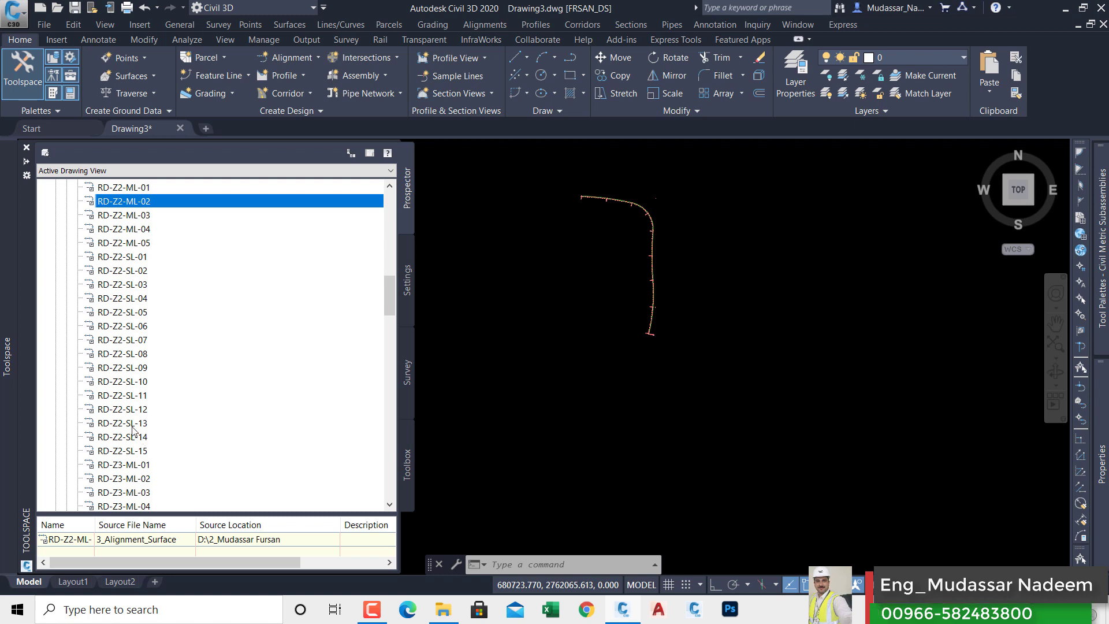
pyautogui.keyDown('shift'); pyautogui.click(127, 452); pyautogui.keyUp('shift')
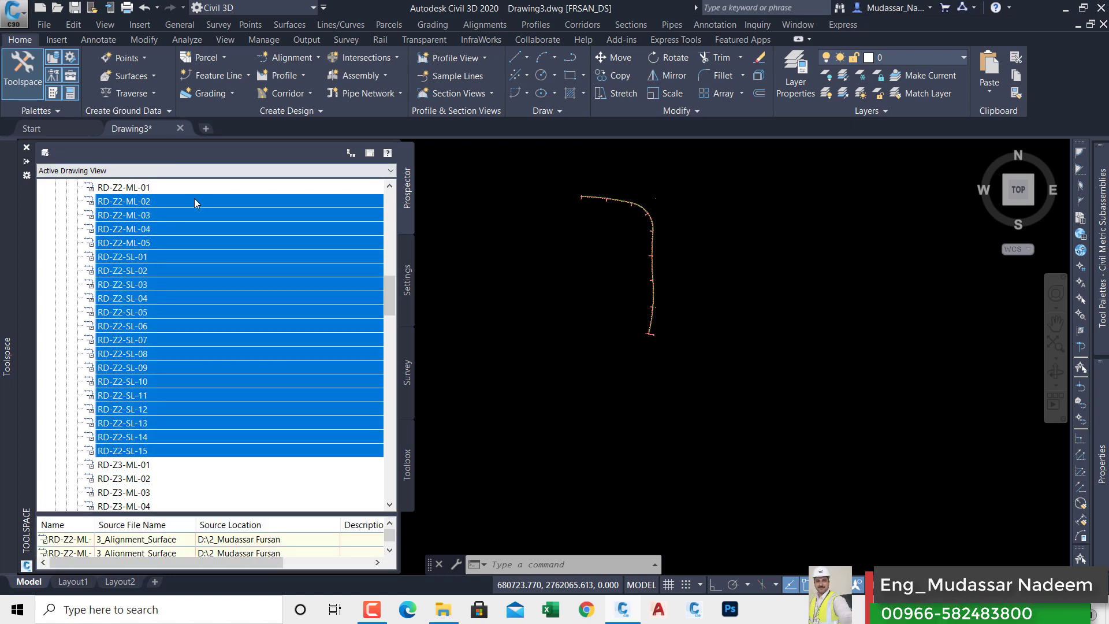
pyautogui.rightClick(224, 209)
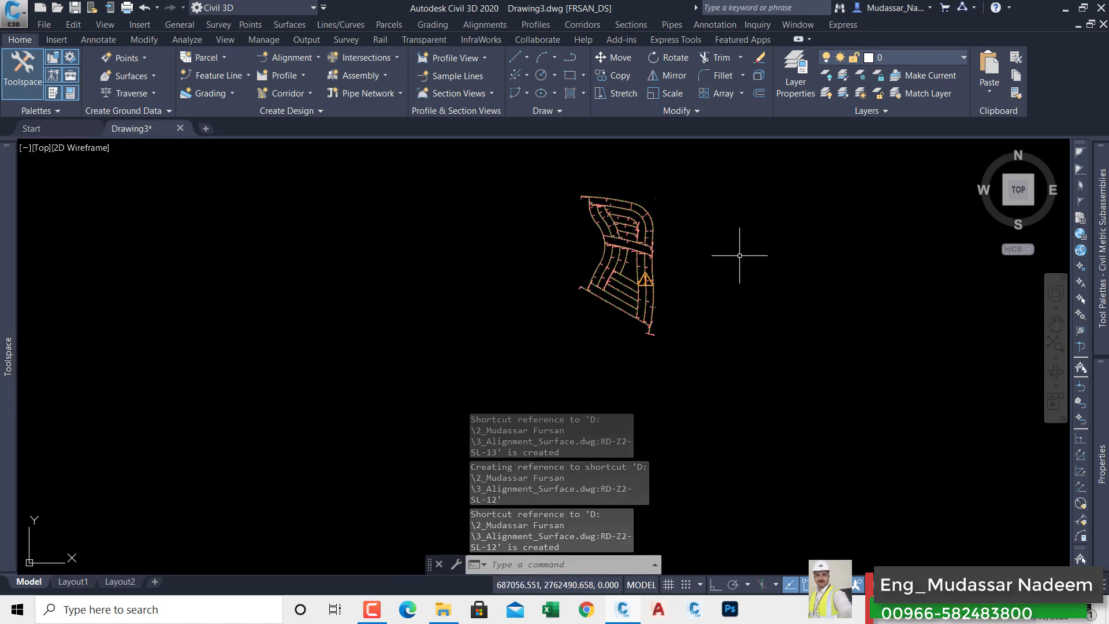
# Save the drawing as Z-2 in the Z-1 folder, in AutoCAD 2018 Drawing format.
pyautogui.click(14, 13)
pyautogui.click(42, 191)
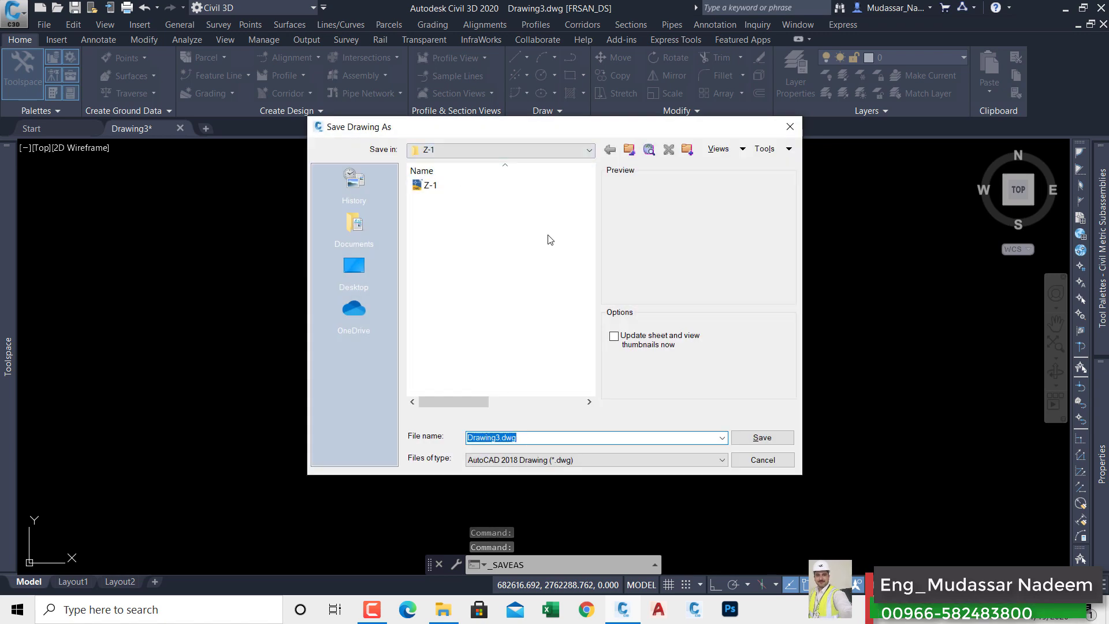
pyautogui.write('Z')
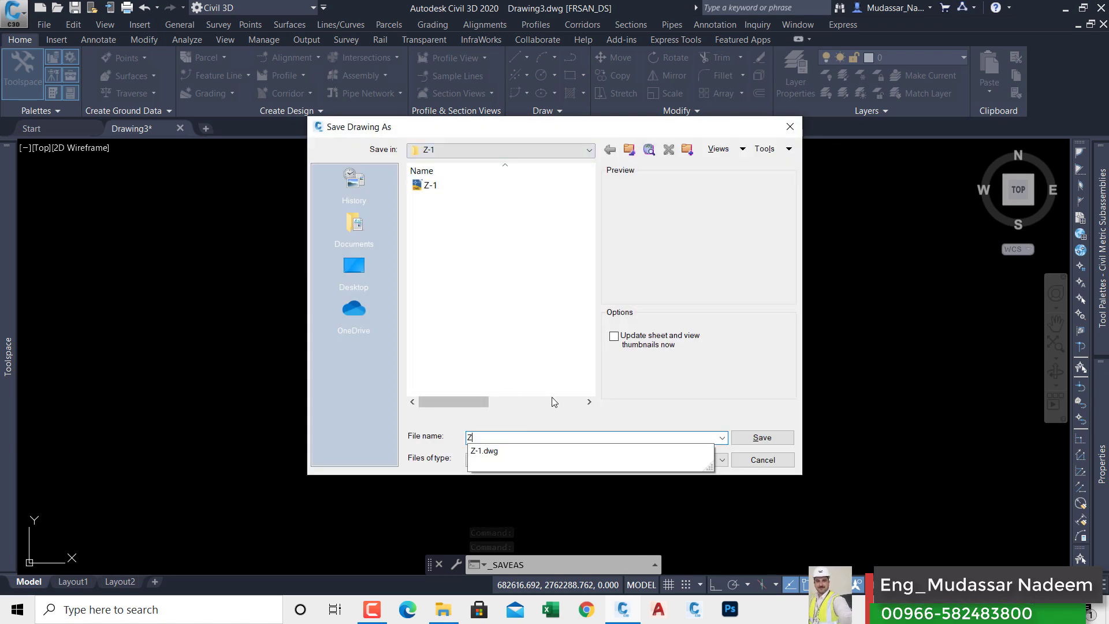
pyautogui.write('-2')
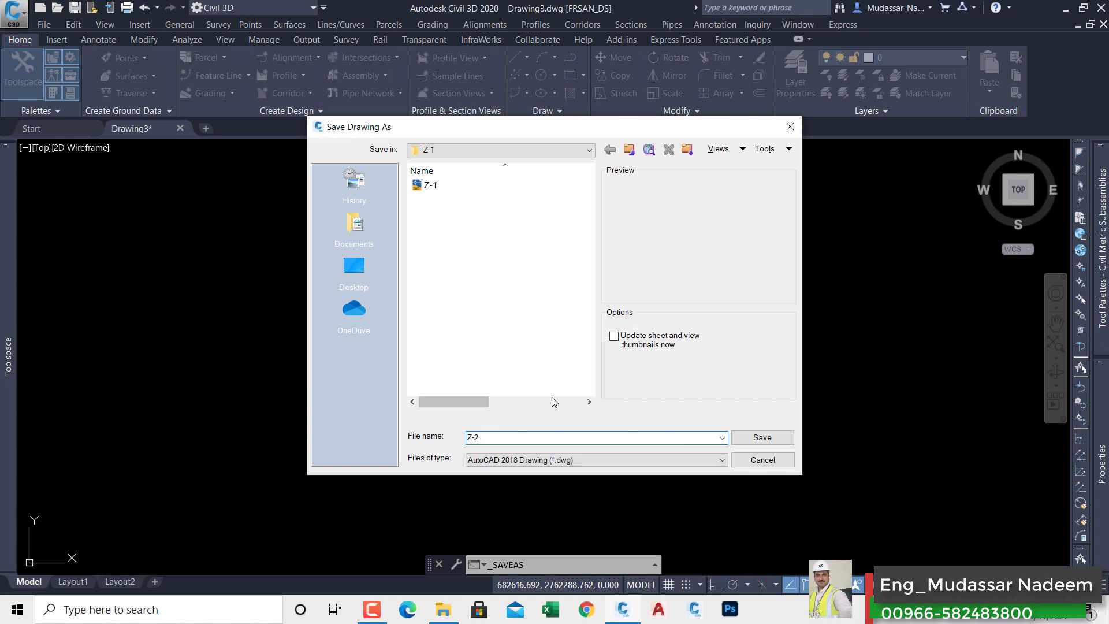
pyautogui.click(761, 440)
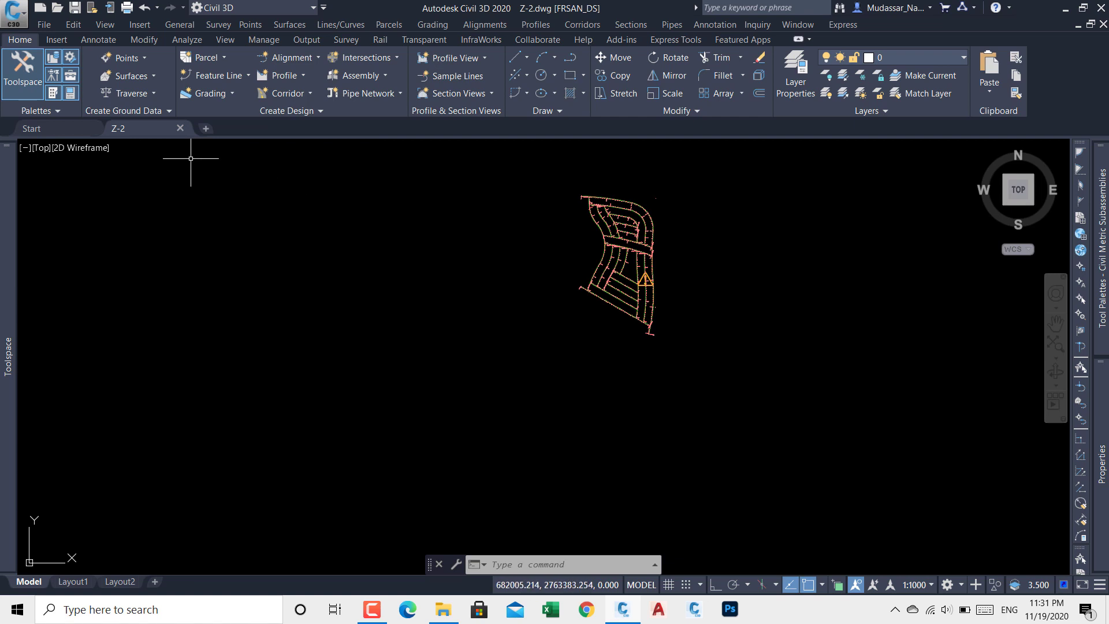
# Close the Z-2 drawing and start a new drawing.
pyautogui.click(180, 129)
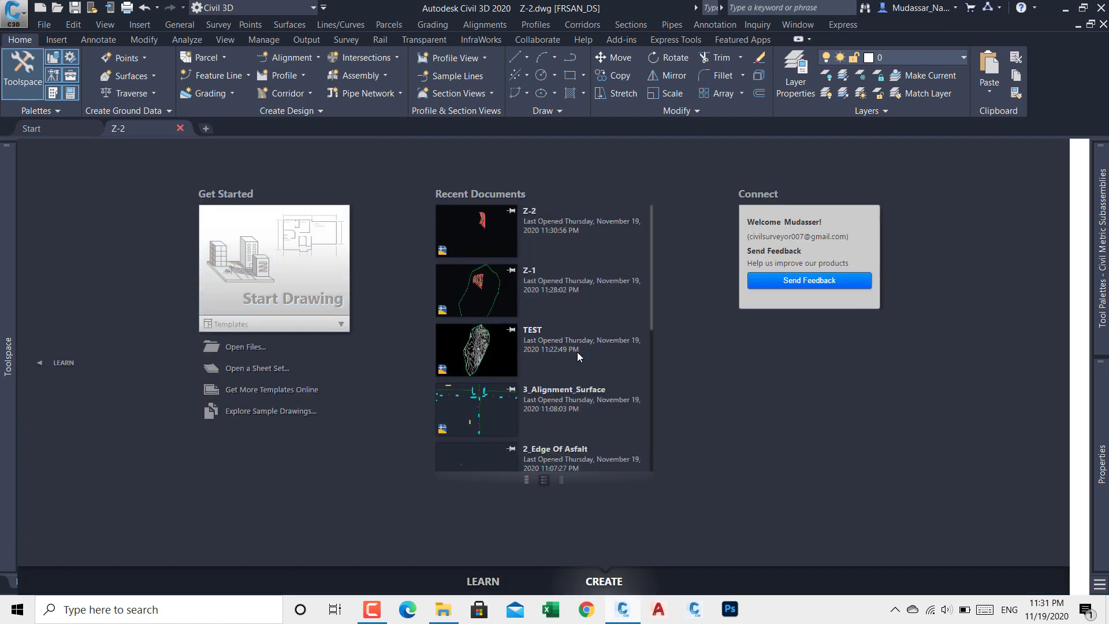
pyautogui.click(283, 276)
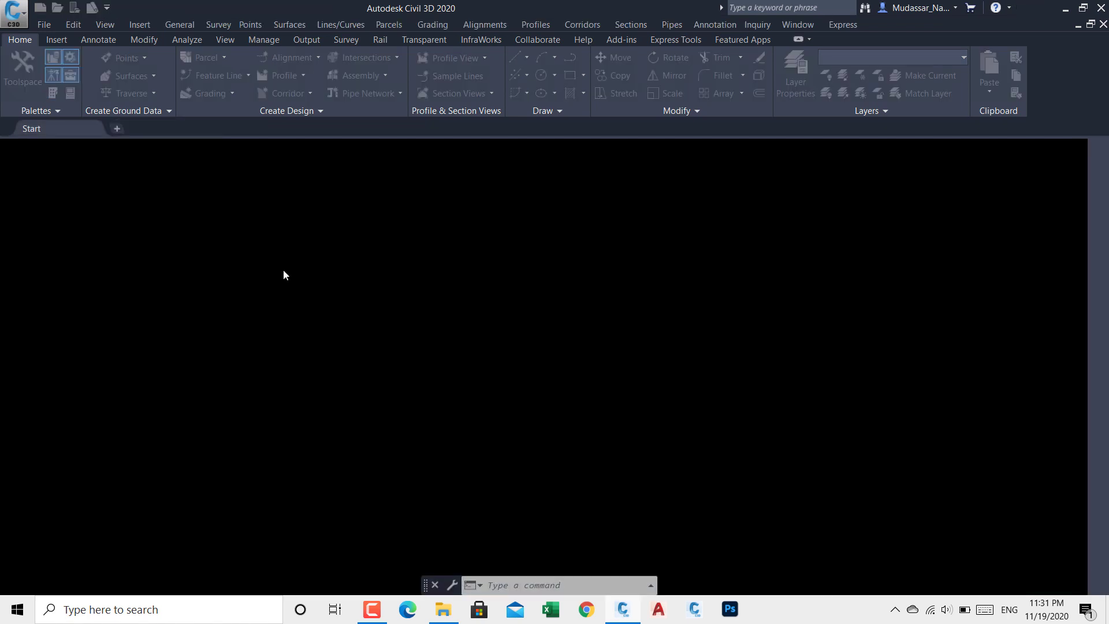
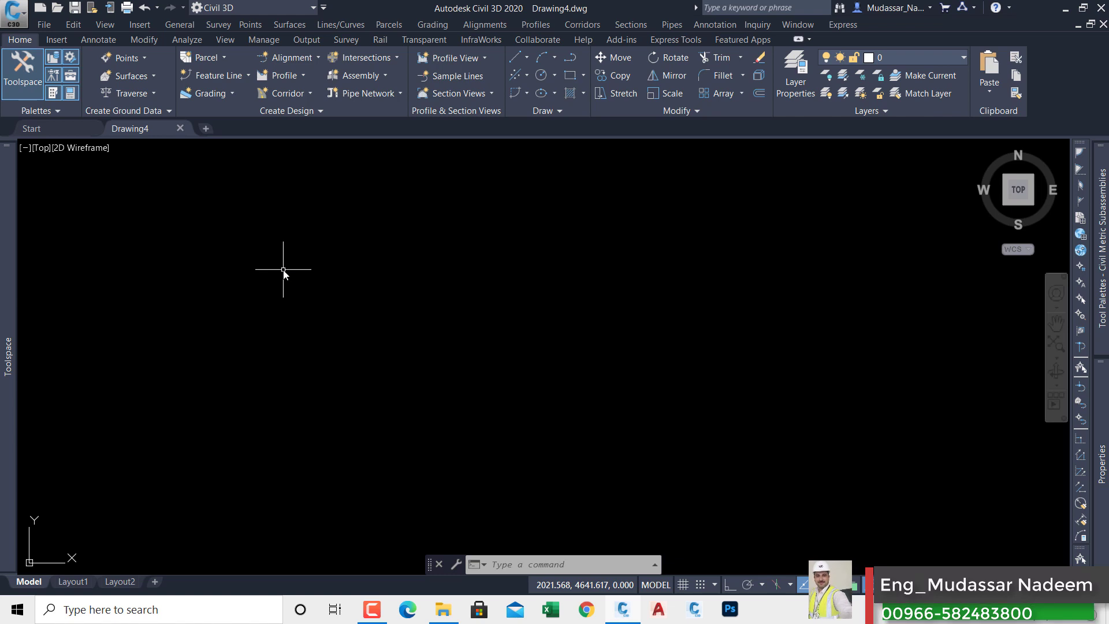
pyautogui.moveTo(8, 352)
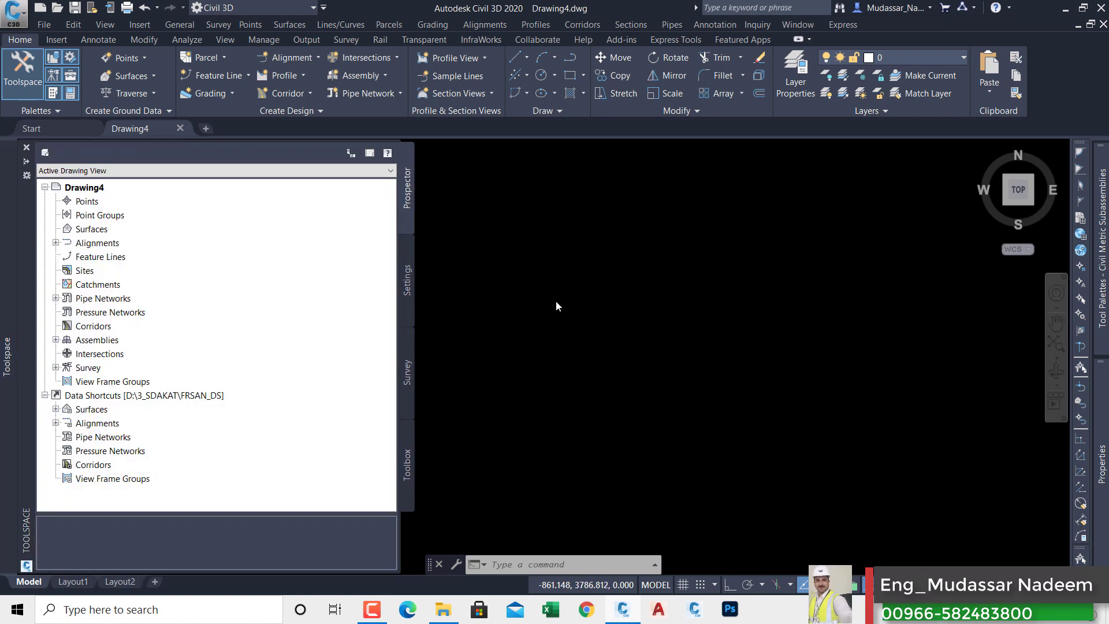
pyautogui.click(621, 216)
pyautogui.click(590, 226)
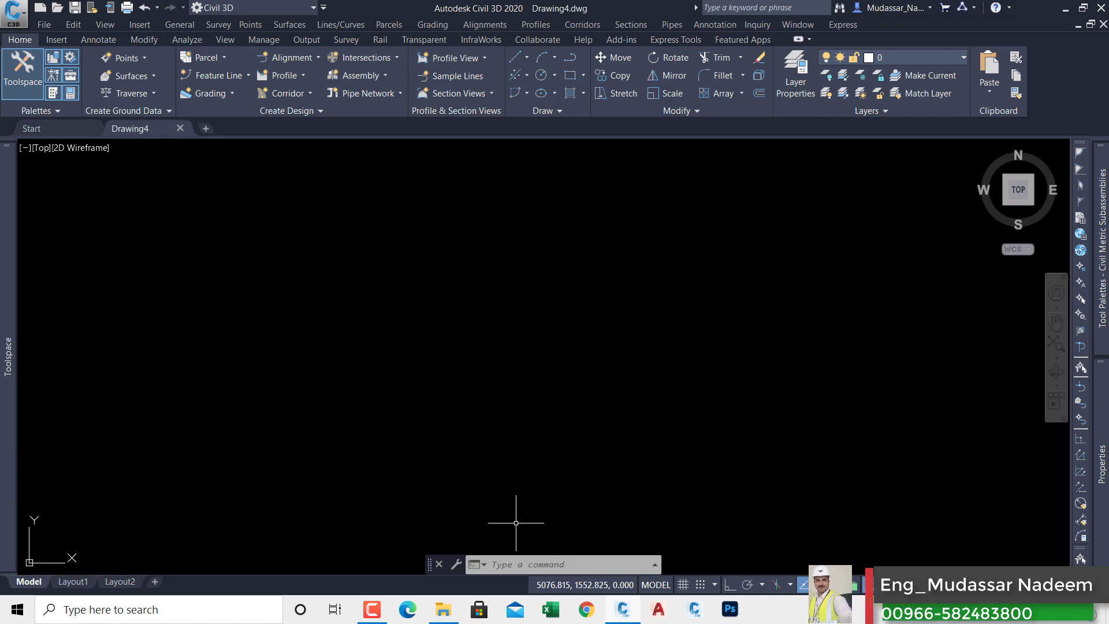
pyautogui.click(450, 611)
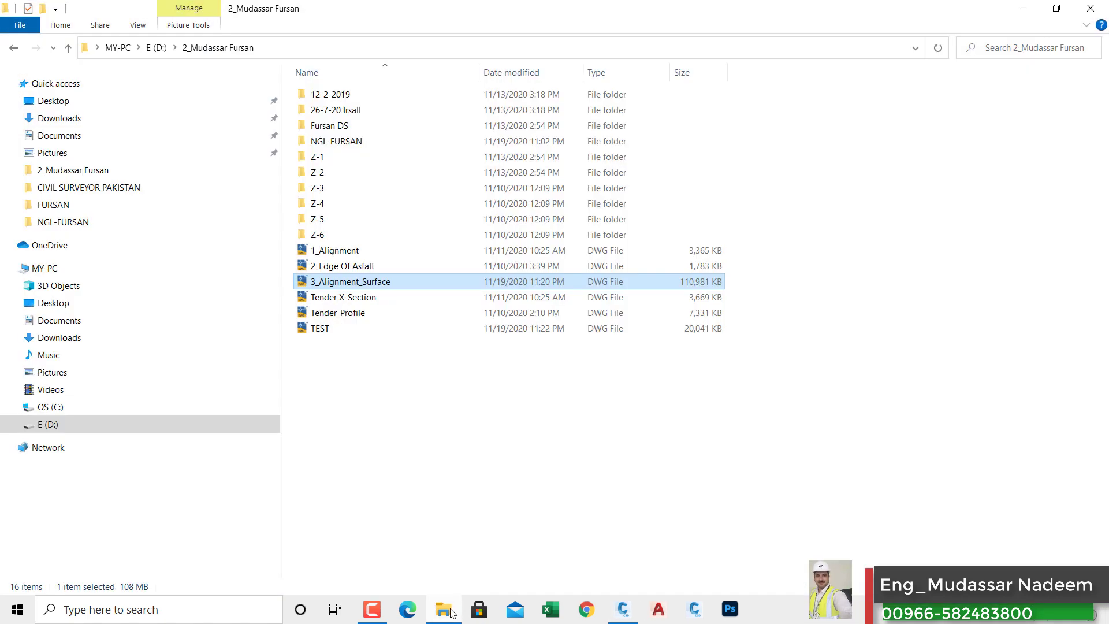
pyautogui.click(452, 611)
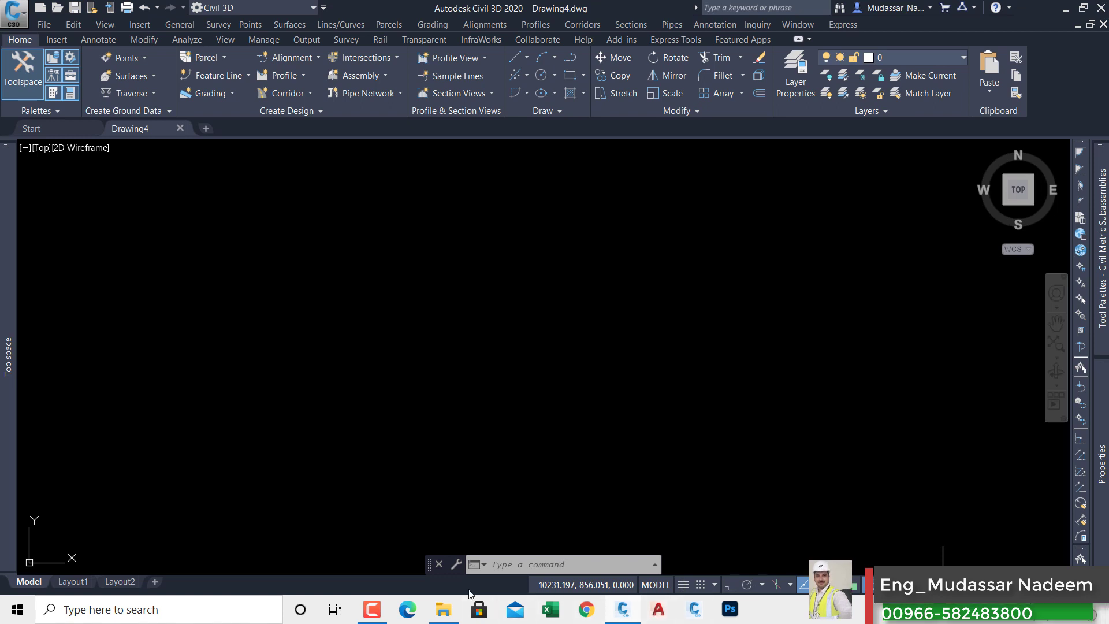
pyautogui.click(374, 610)
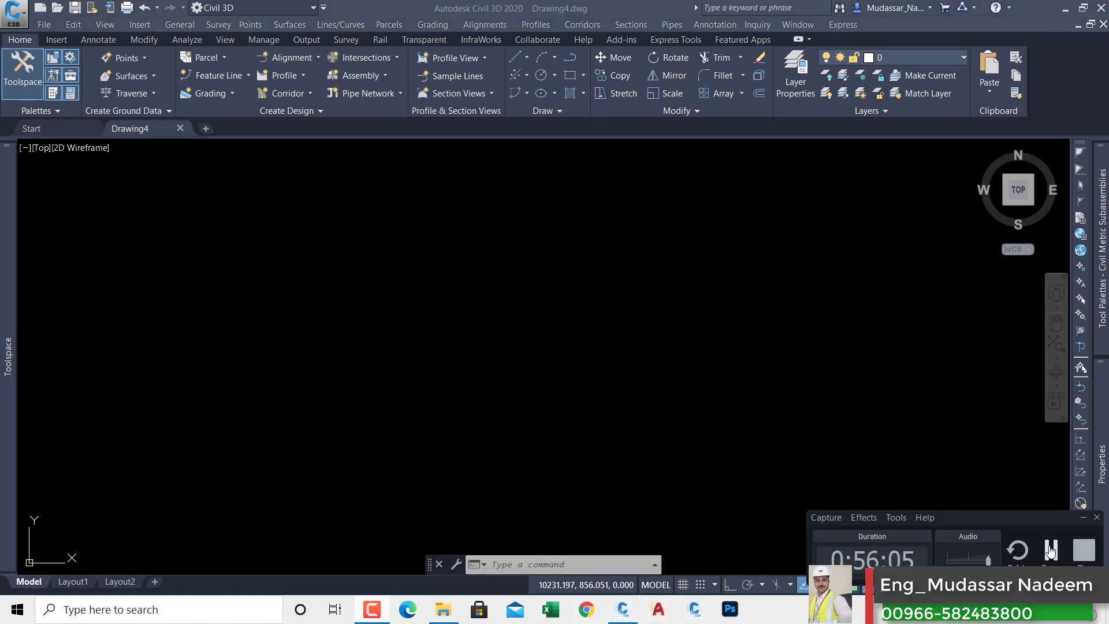
pyautogui.click(678, 334)
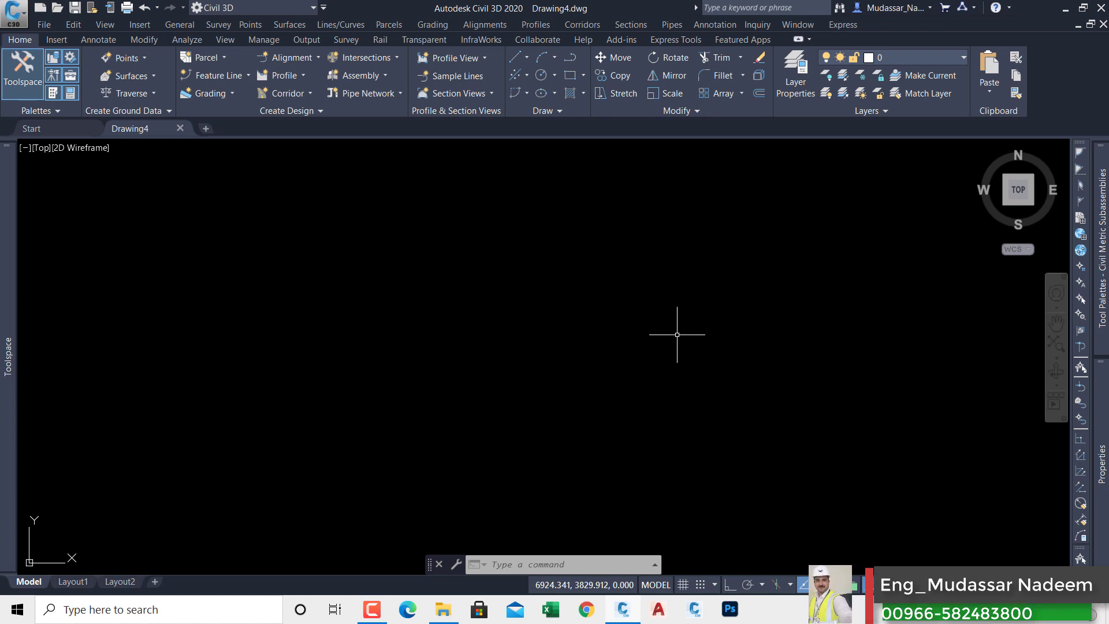
# Start importing survey points into the new drawing with the IMPORTPOINTS command.
pyautogui.write('IMPRINT')
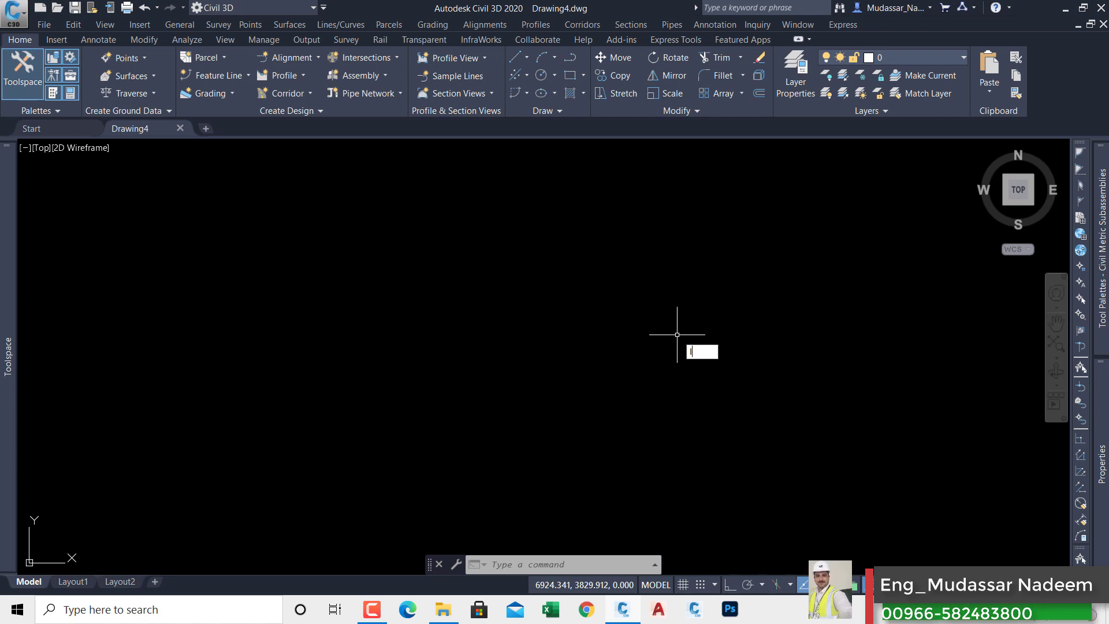
pyautogui.press('BackSpace')
pyautogui.press('BackSpace')
pyautogui.press('BackSpace')
pyautogui.write('T')
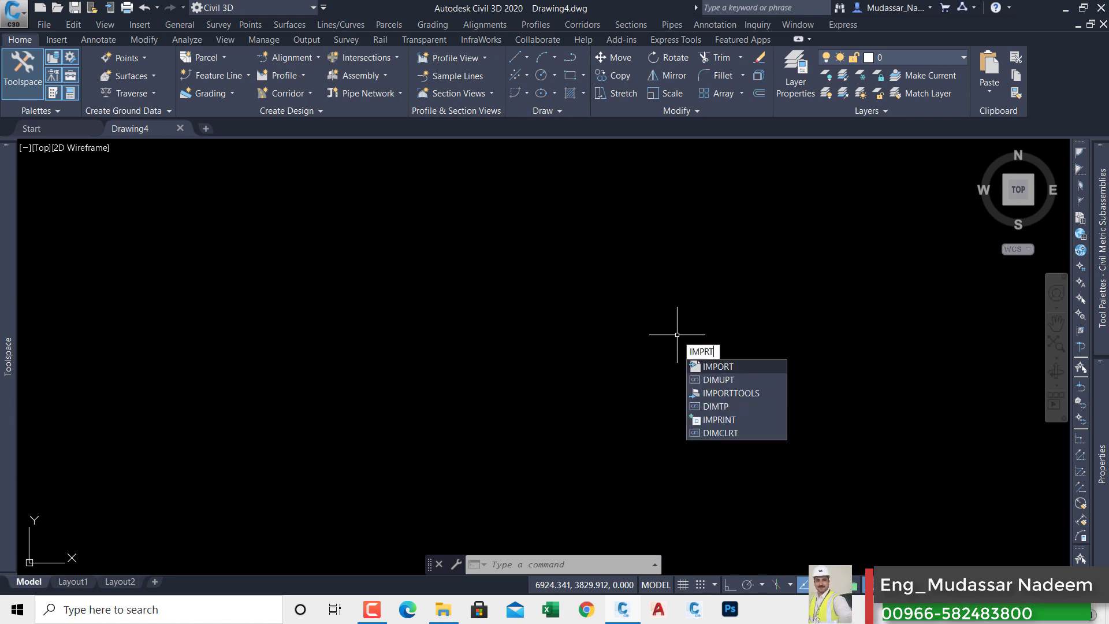
pyautogui.write('P')
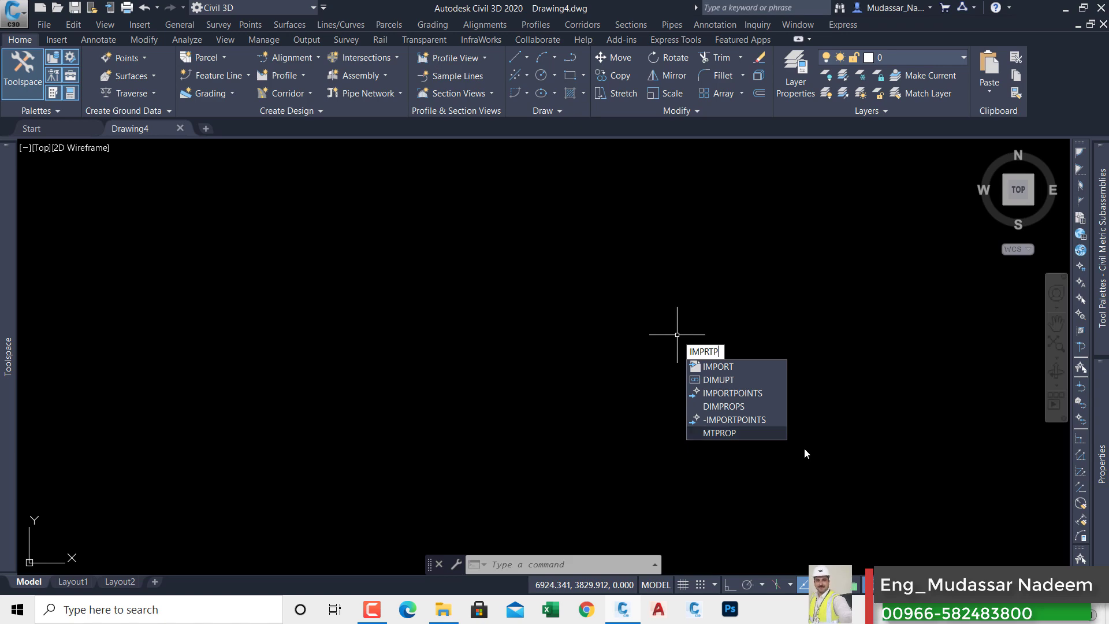
pyautogui.click(744, 394)
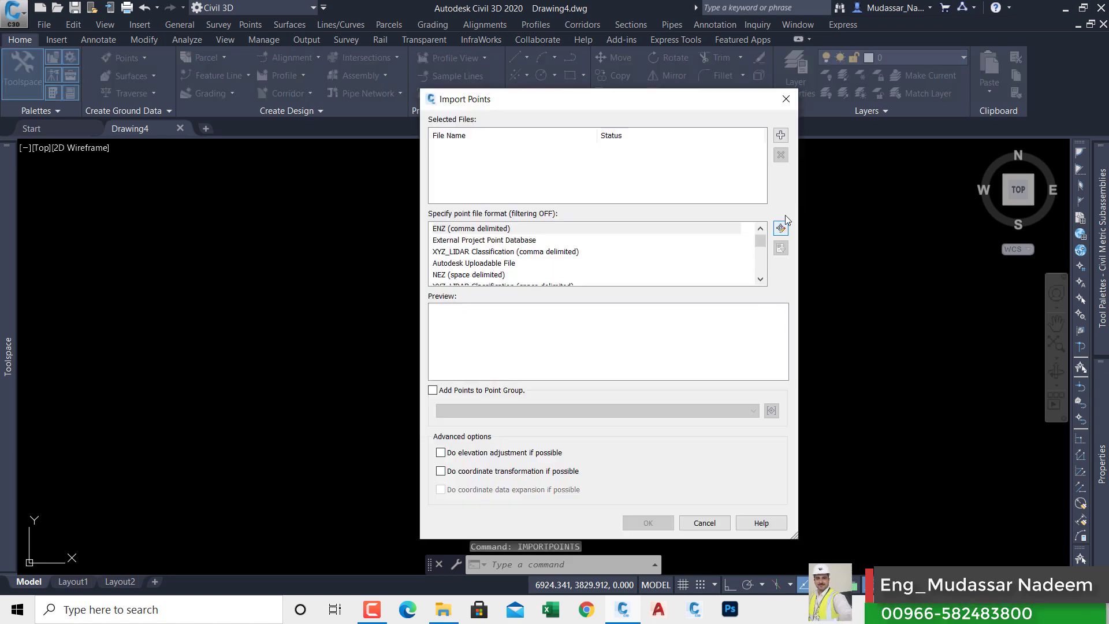
# Start adding a point source file and browse to the E (D:) drive for its folder.
pyautogui.click(781, 135)
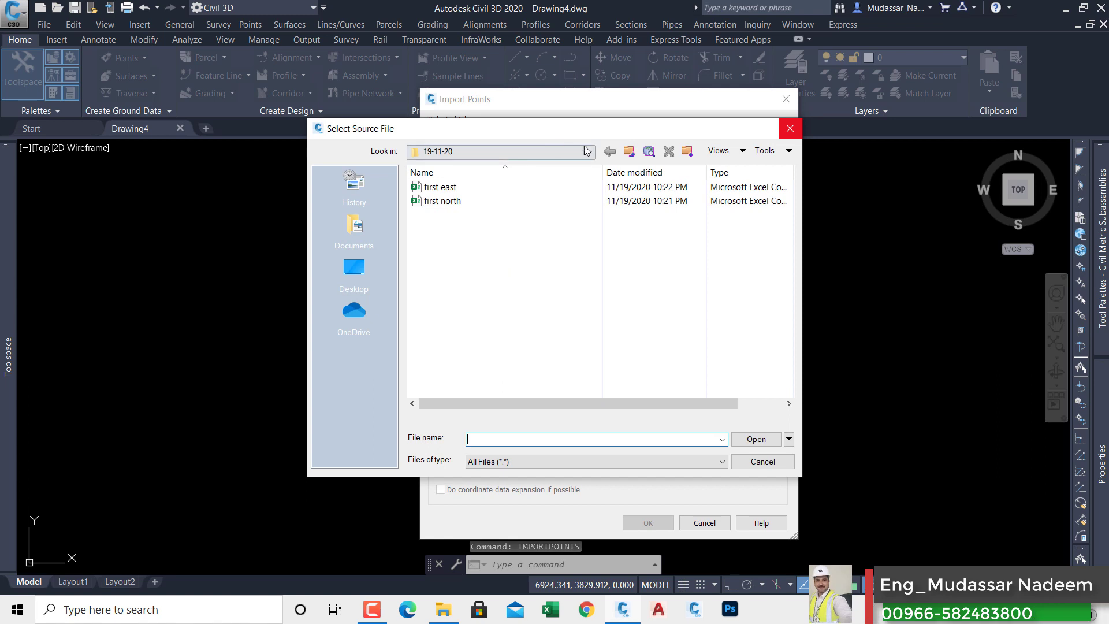
pyautogui.click(629, 151)
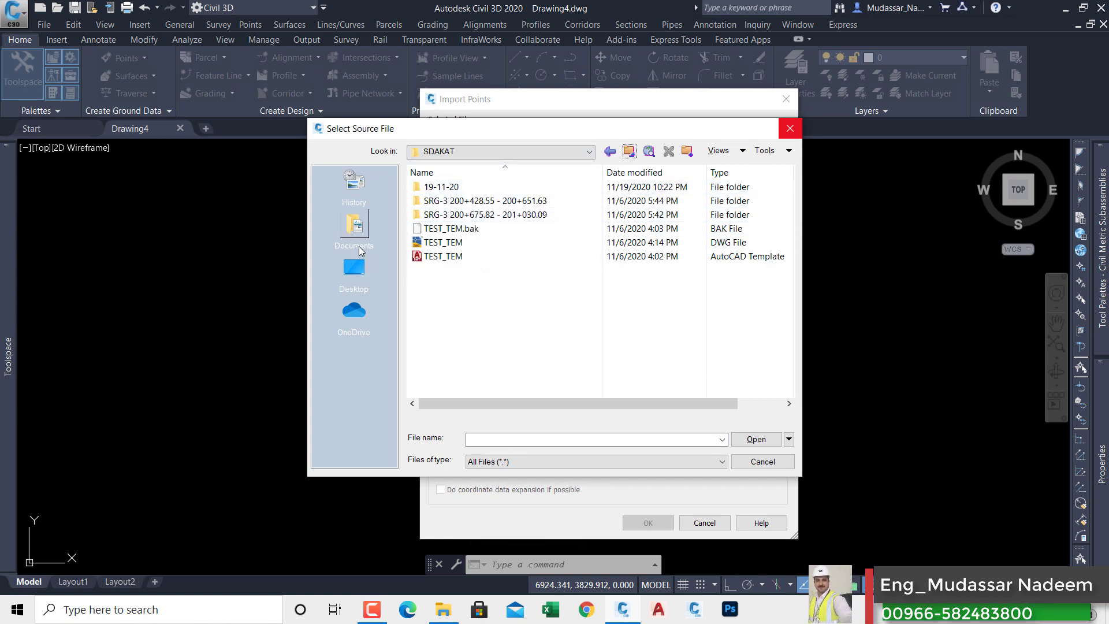
pyautogui.click(470, 153)
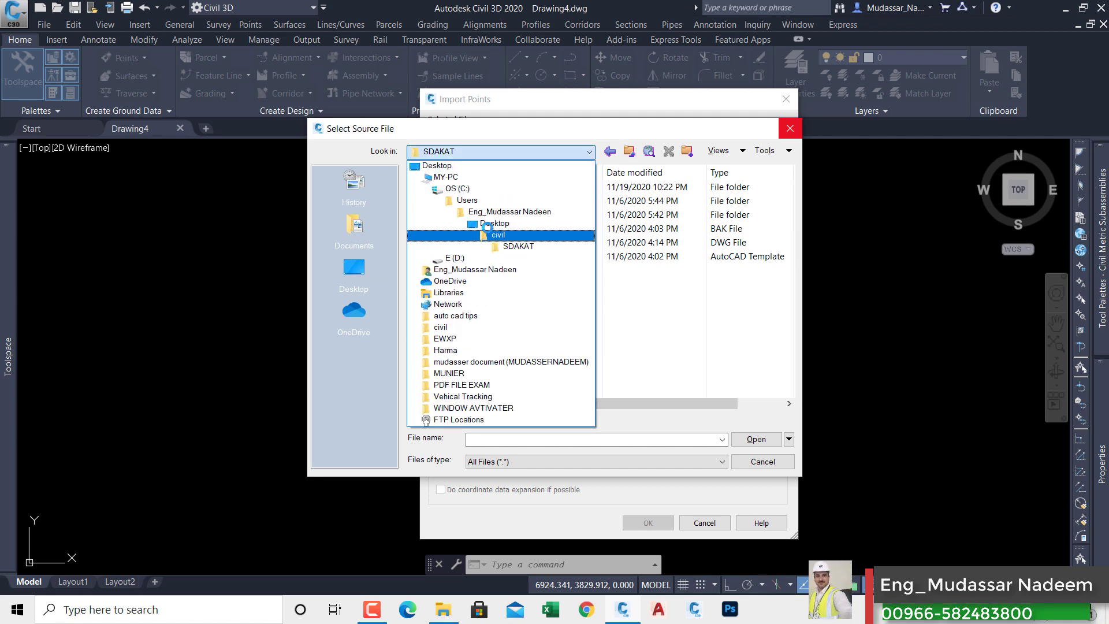
pyautogui.click(452, 178)
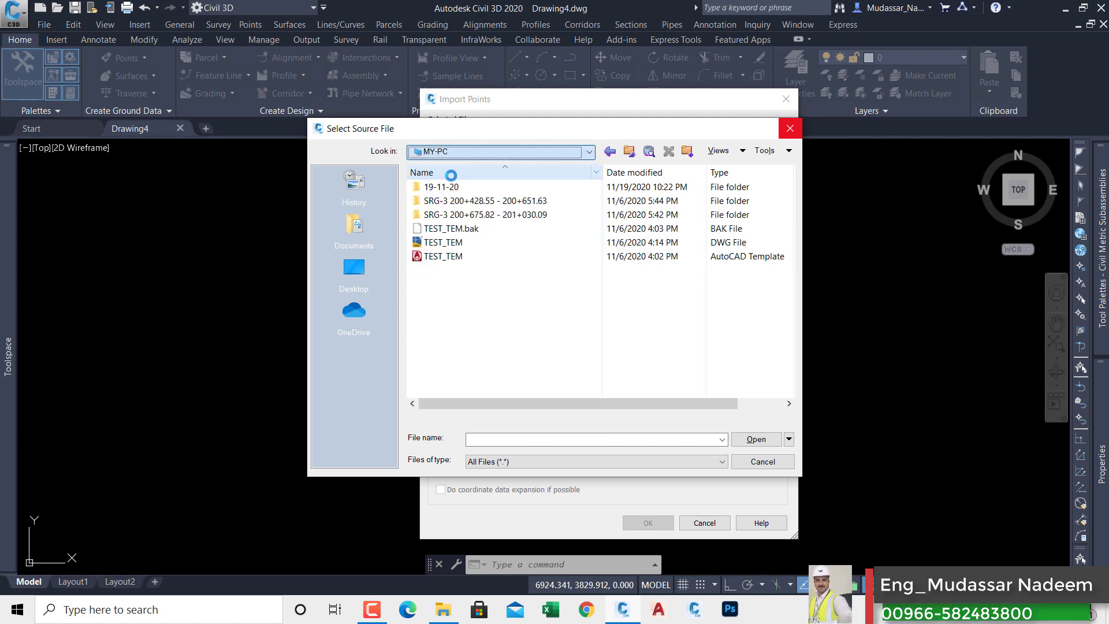
pyautogui.click(438, 336)
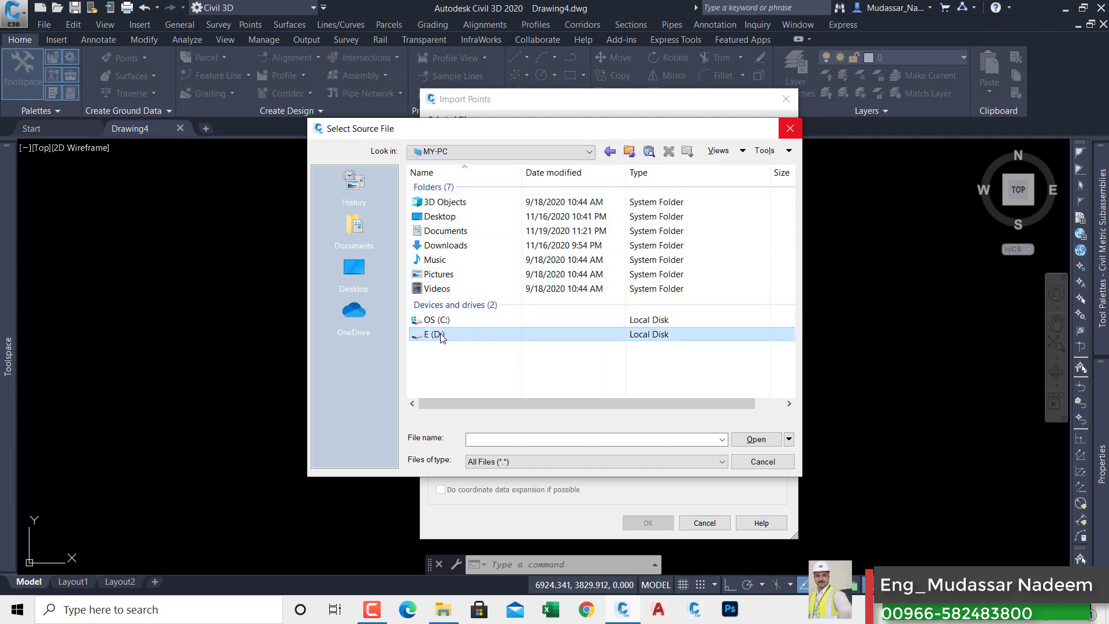
pyautogui.doubleClick(439, 337)
pyautogui.scroll(-4, 439, 340)
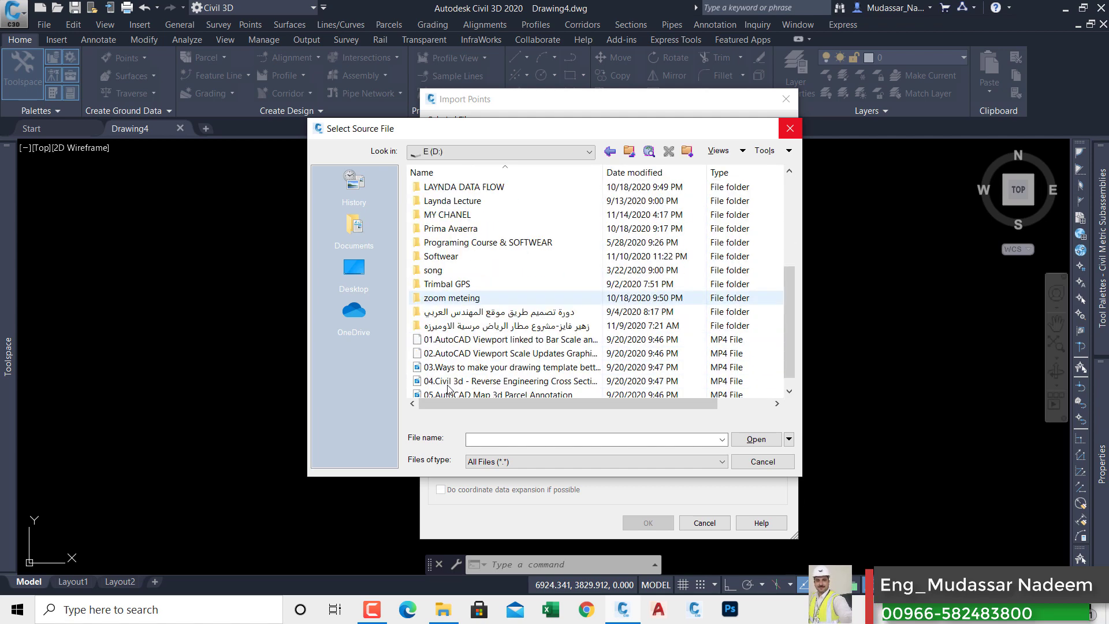
pyautogui.scroll(1, 445, 237)
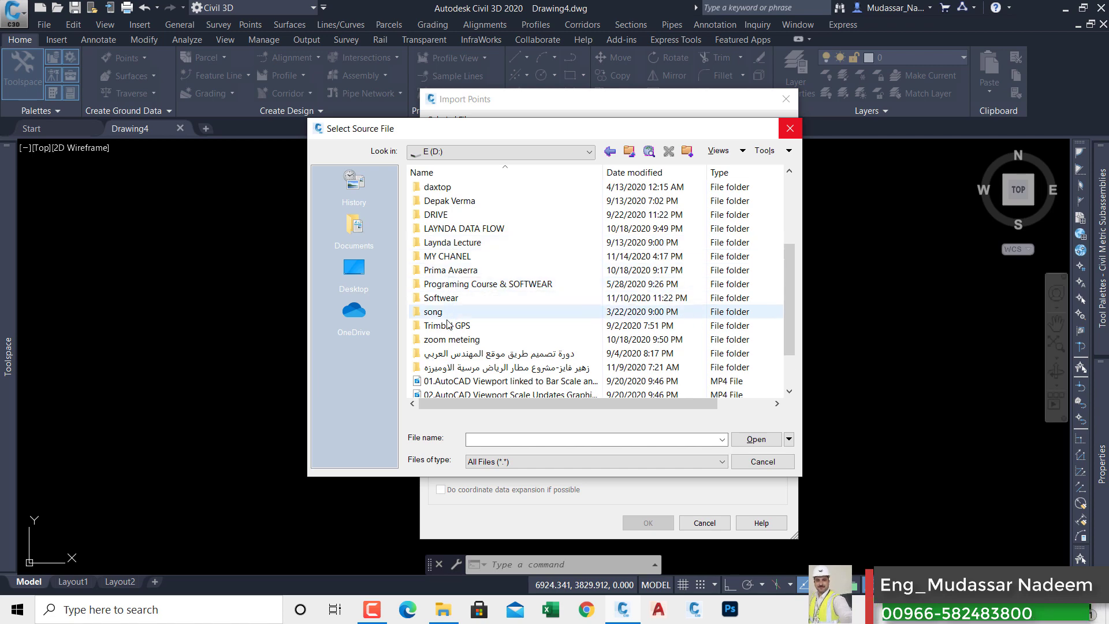
pyautogui.scroll(1, 450, 289)
pyautogui.scroll(1, 447, 331)
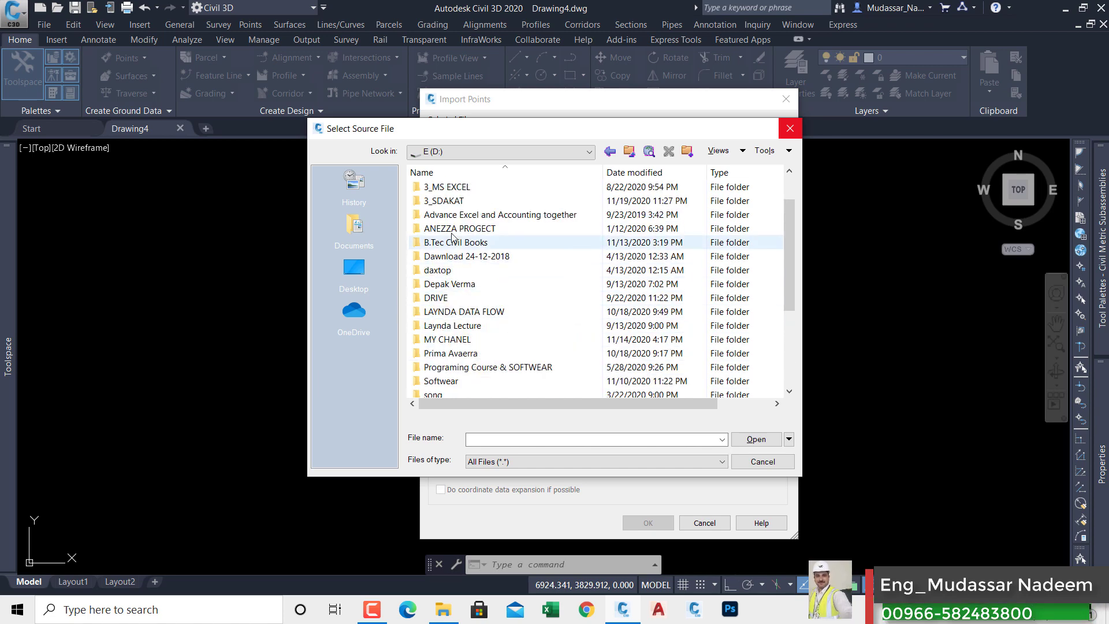
pyautogui.scroll(-2, 448, 370)
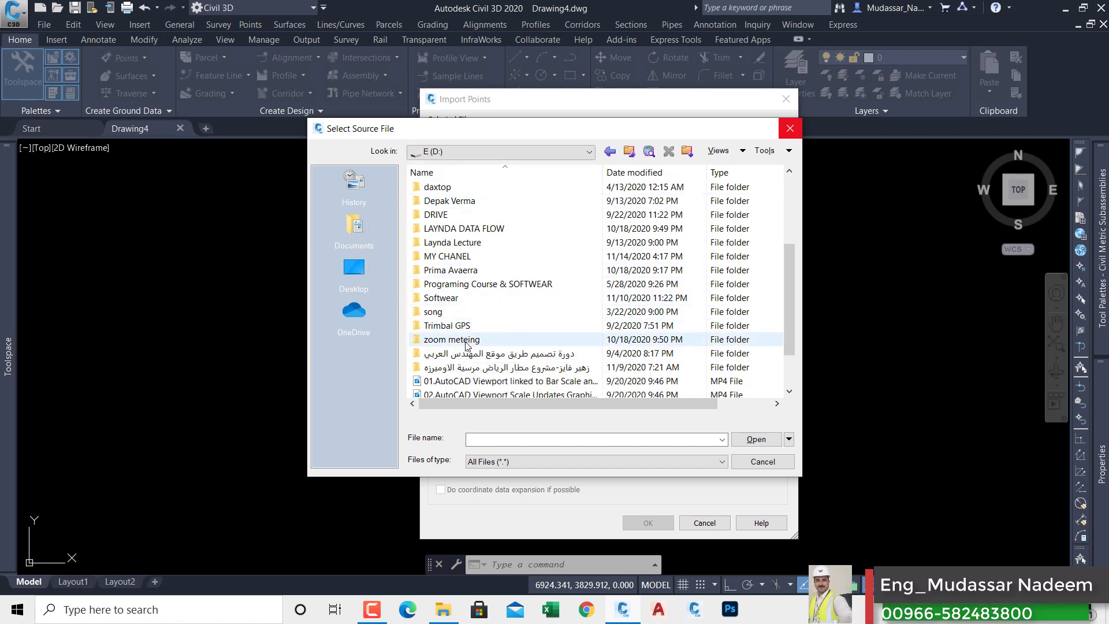
pyautogui.scroll(-2, 439, 312)
pyautogui.scroll(2, 440, 285)
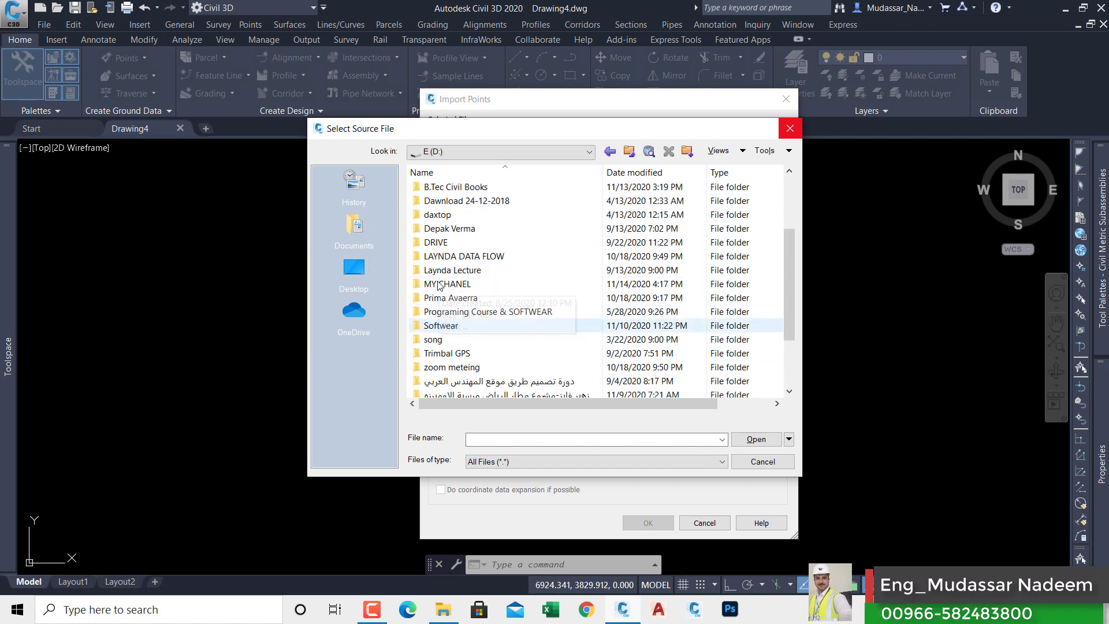
# Add the 10_BM text file from the NGL-FURSAN folder on the D: drive as the point source.
pyautogui.click(464, 152)
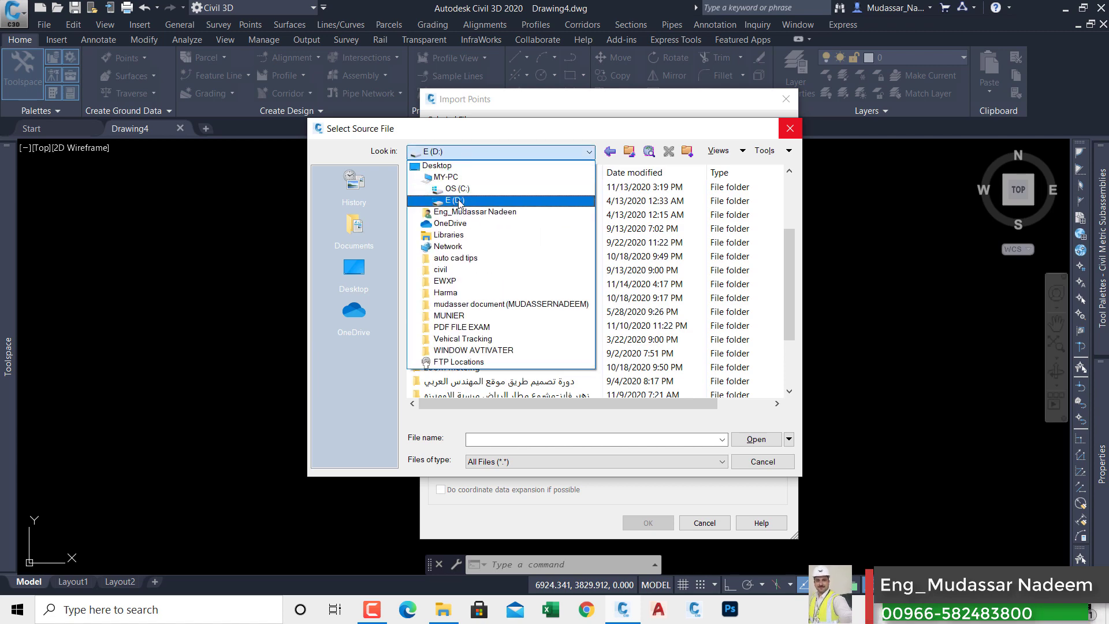
pyautogui.click(457, 200)
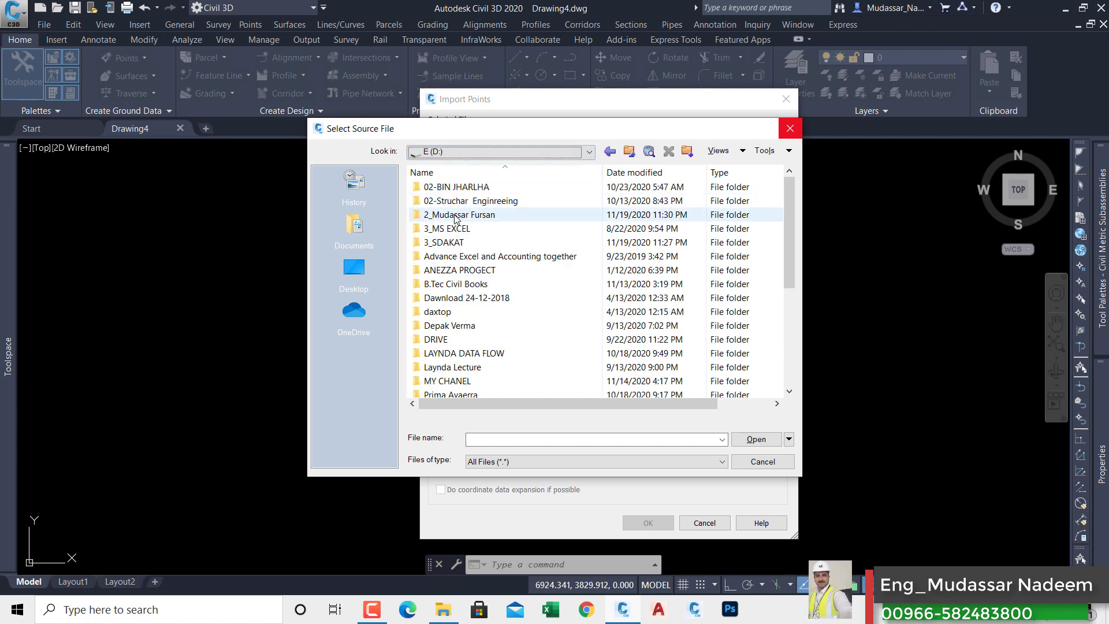
pyautogui.doubleClick(455, 215)
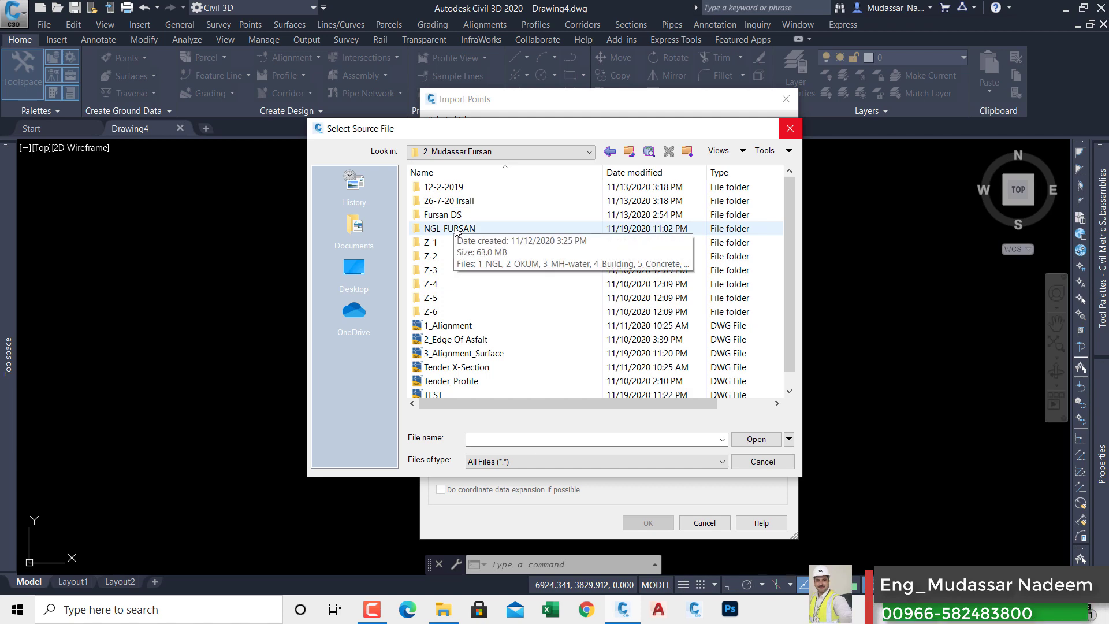
pyautogui.doubleClick(451, 229)
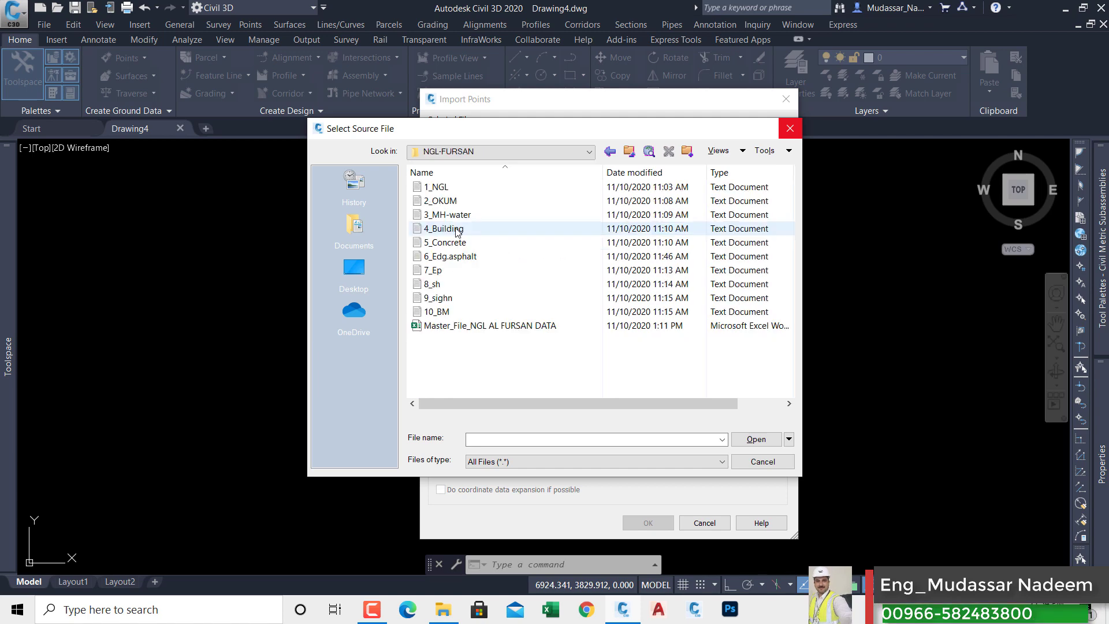
pyautogui.click(438, 315)
pyautogui.click(757, 440)
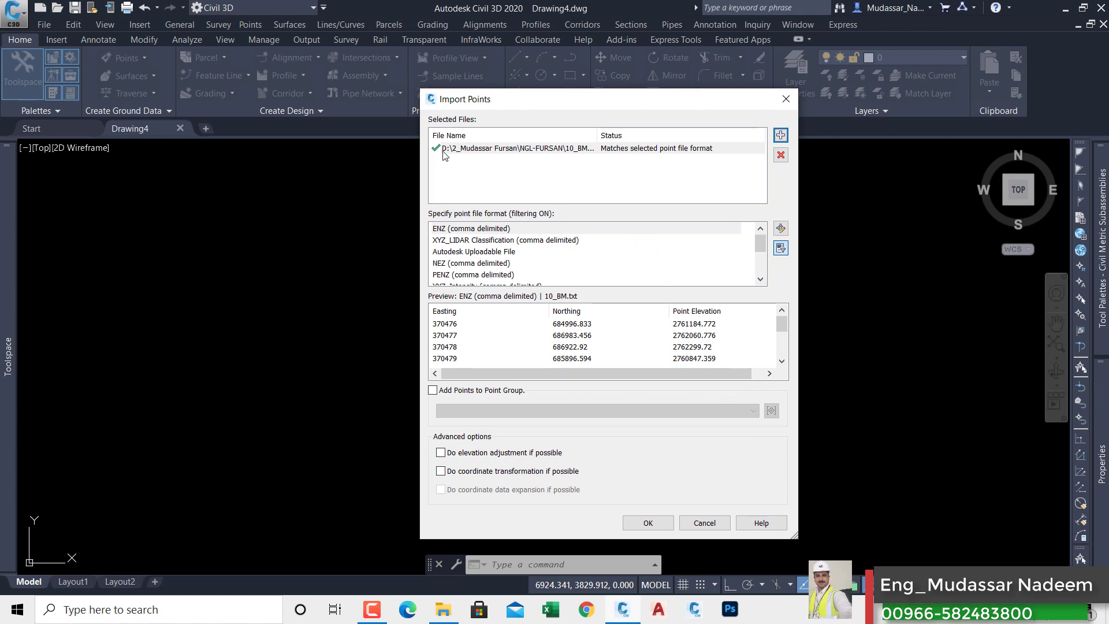
# Set the point file format to PENZD (comma delimited).
pyautogui.click(454, 264)
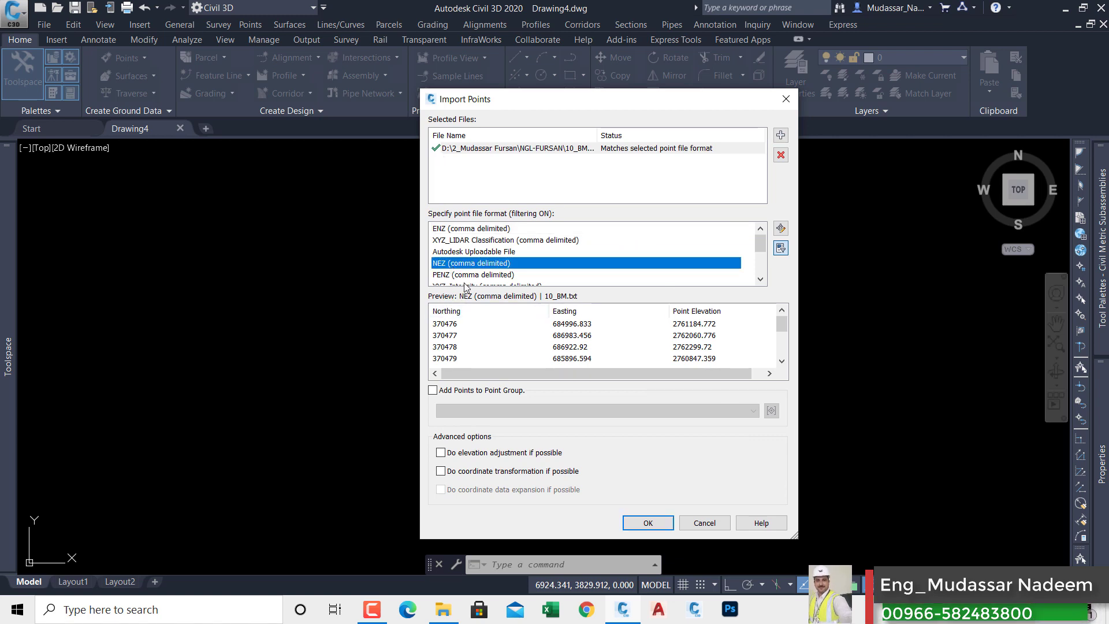
pyautogui.scroll(-1, 467, 287)
pyautogui.scroll(-1, 463, 286)
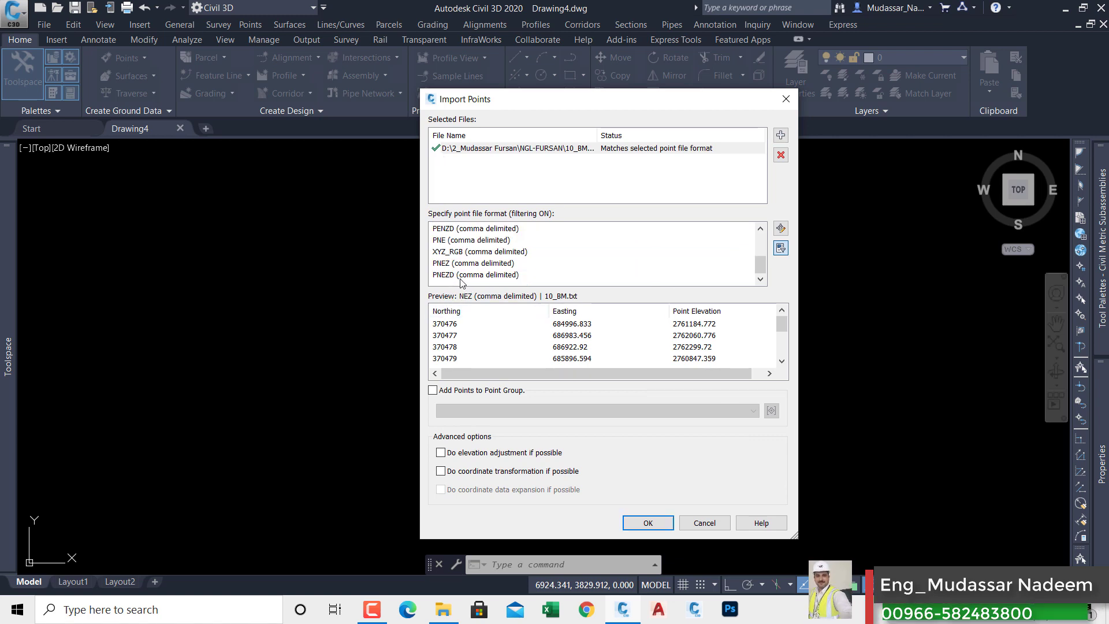
pyautogui.click(474, 229)
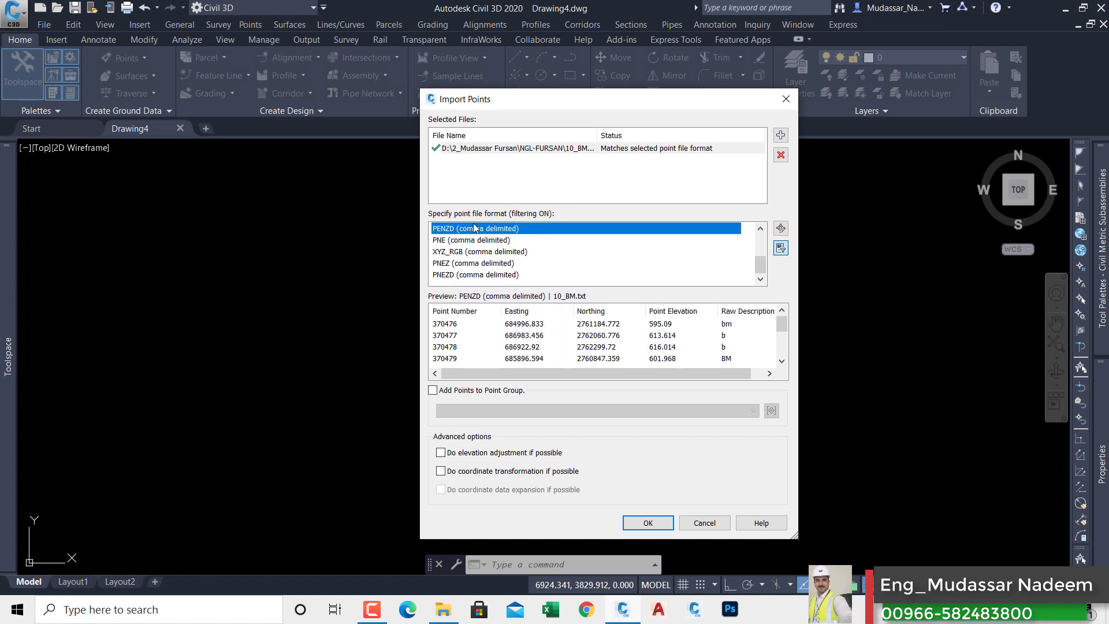
# Assign the points to a new point group named BM and import them into the drawing.
pyautogui.click(433, 390)
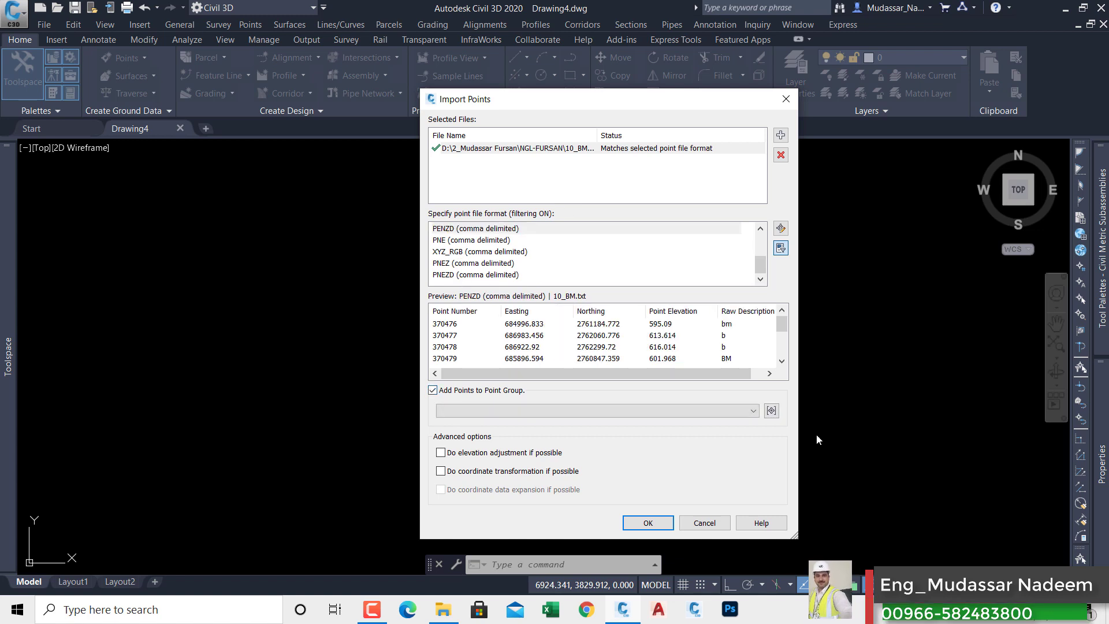
pyautogui.click(772, 410)
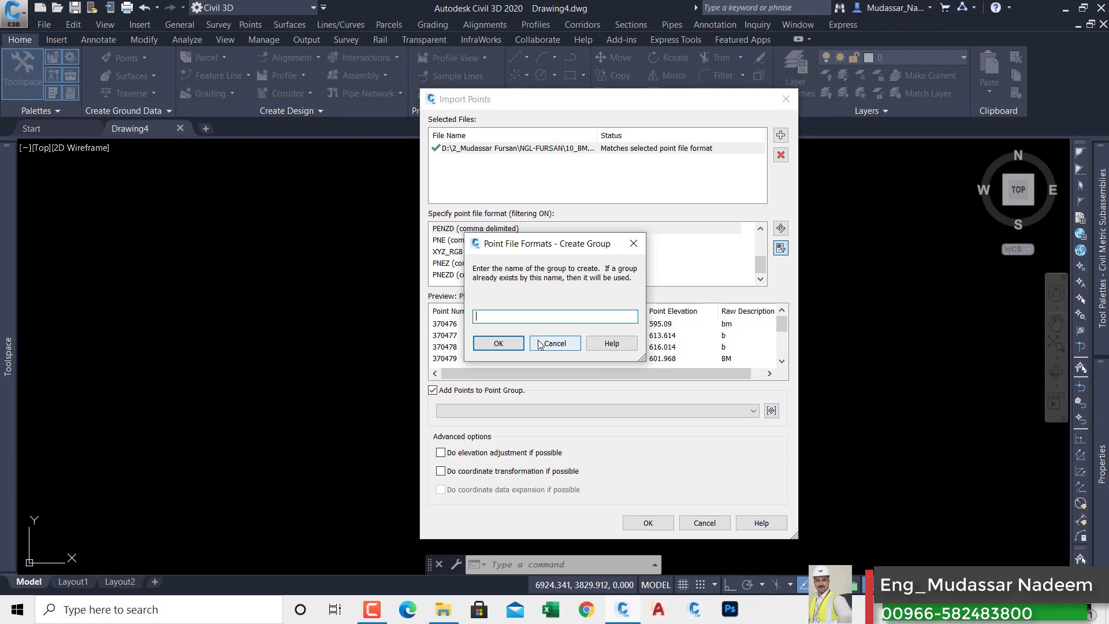
pyautogui.click(499, 343)
pyautogui.click(648, 523)
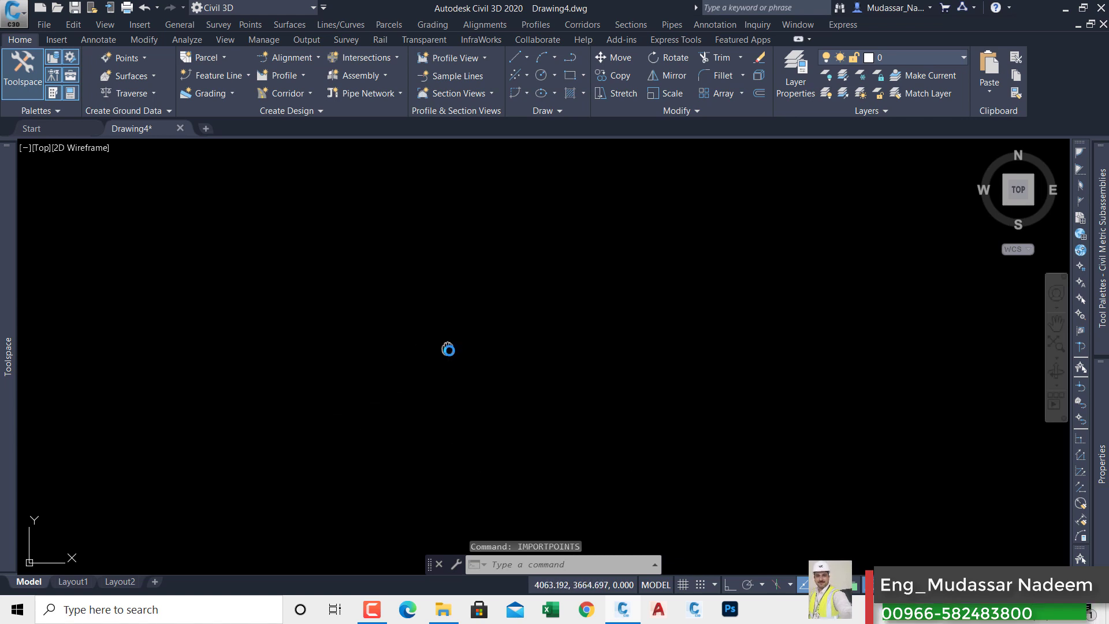
pyautogui.middleClick(474, 338)
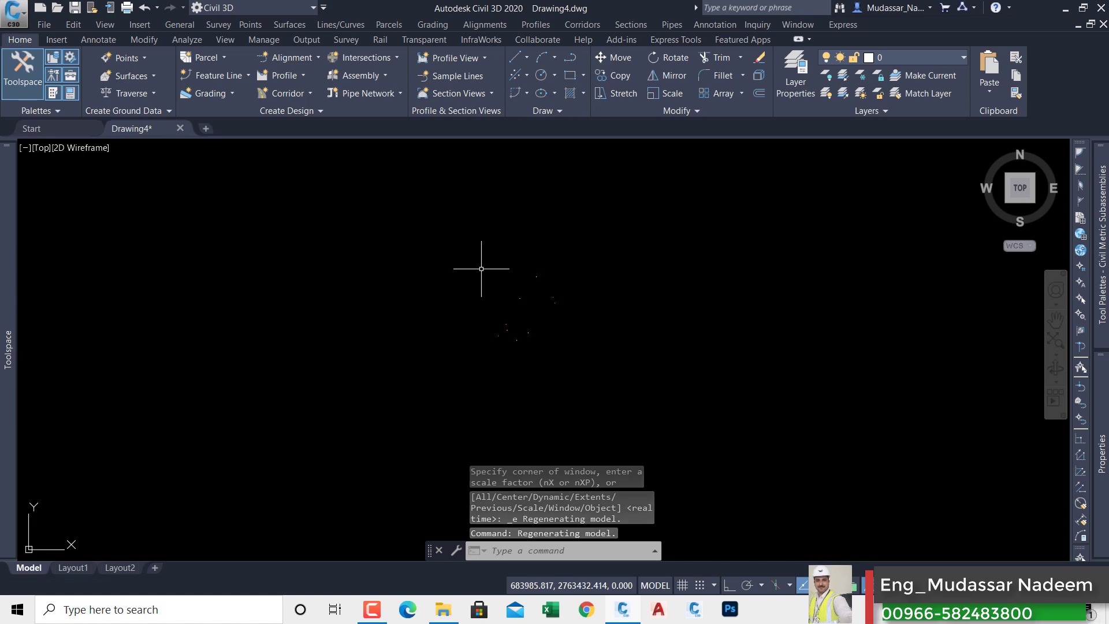
# Create a TIN surface named BM on the C-TOPO layer with the default contour style.
pyautogui.moveTo(8, 243)
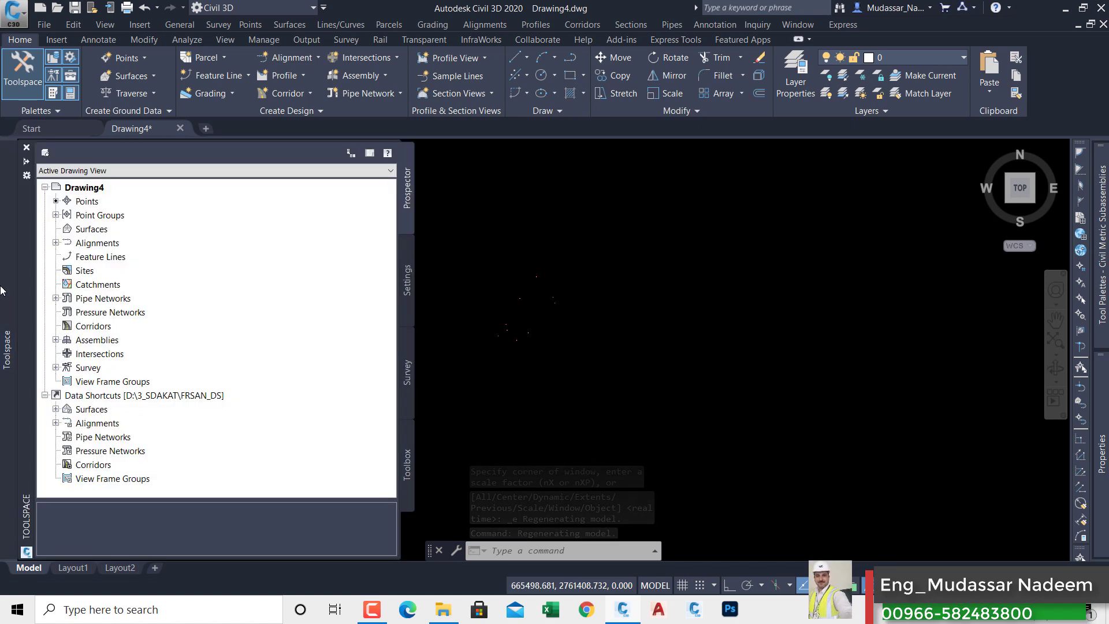
pyautogui.rightClick(91, 229)
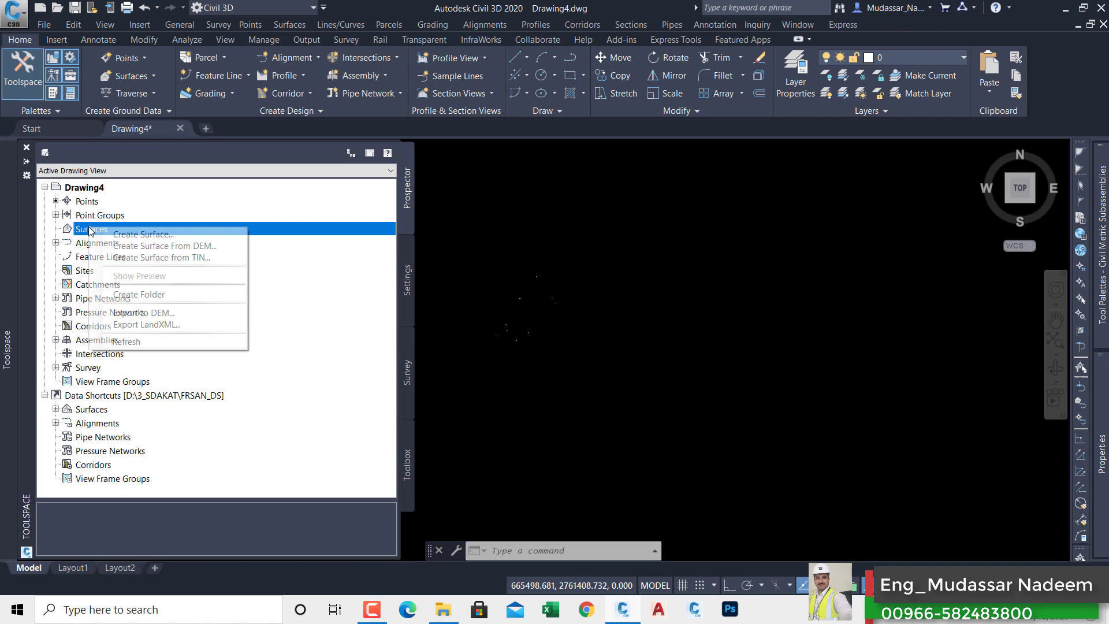
pyautogui.click(124, 235)
pyautogui.click(630, 257)
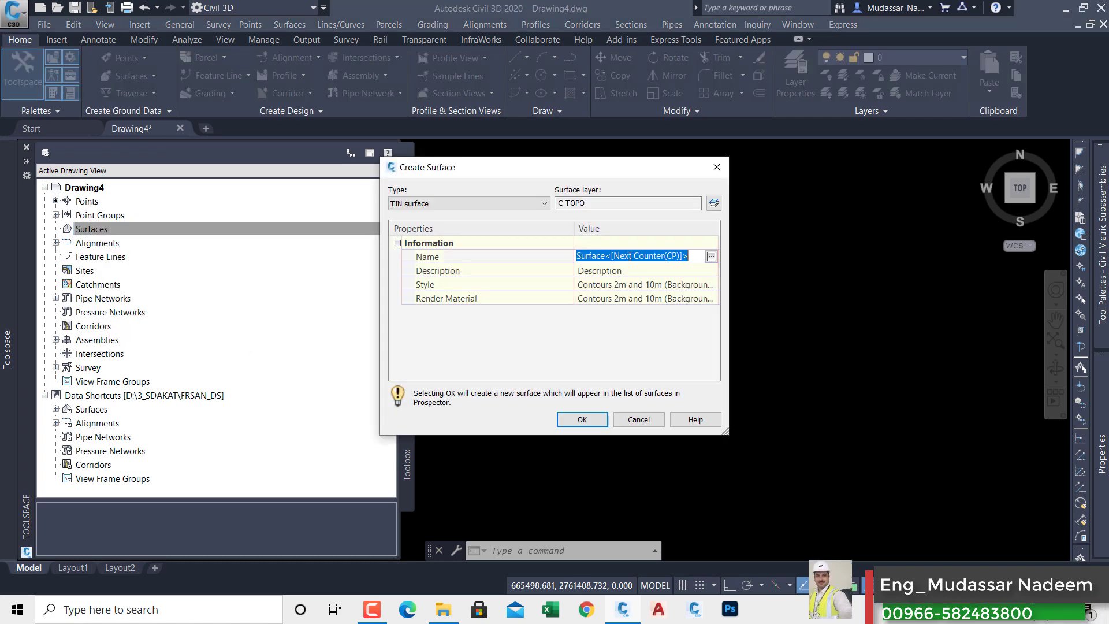
pyautogui.write('B')
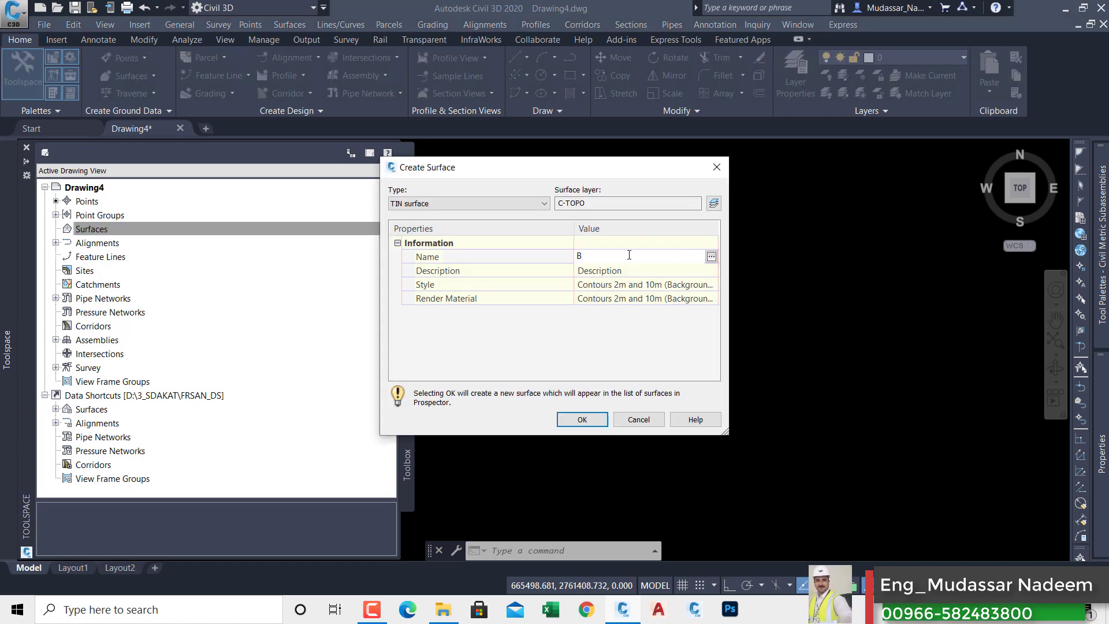
pyautogui.write('M')
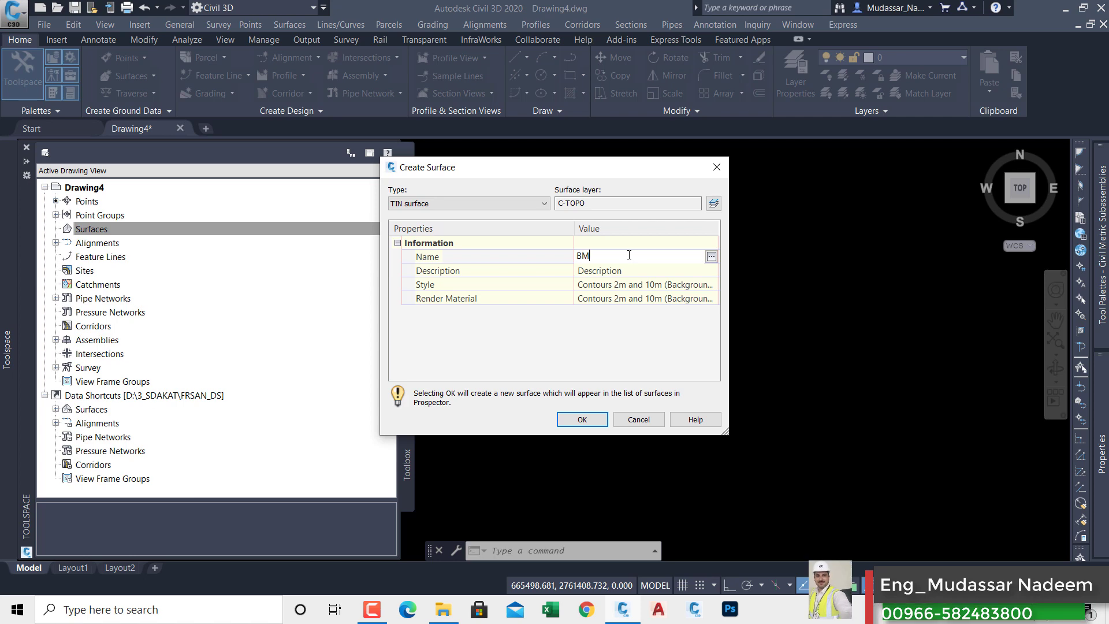
pyautogui.click(583, 420)
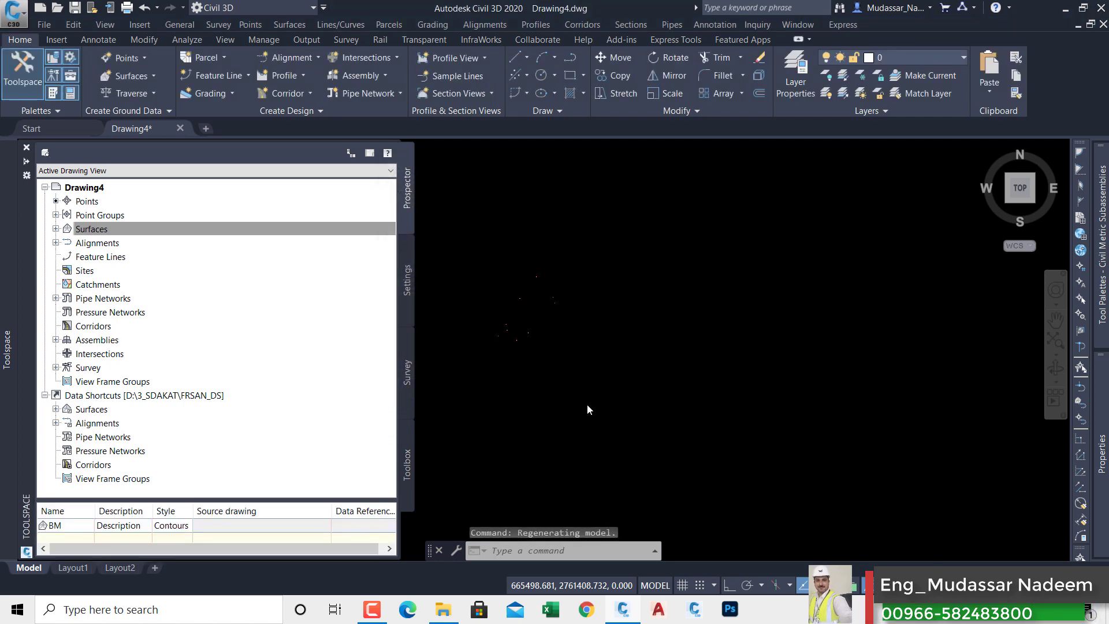
# Add the BM point group to the BM surface's definition.
pyautogui.click(56, 229)
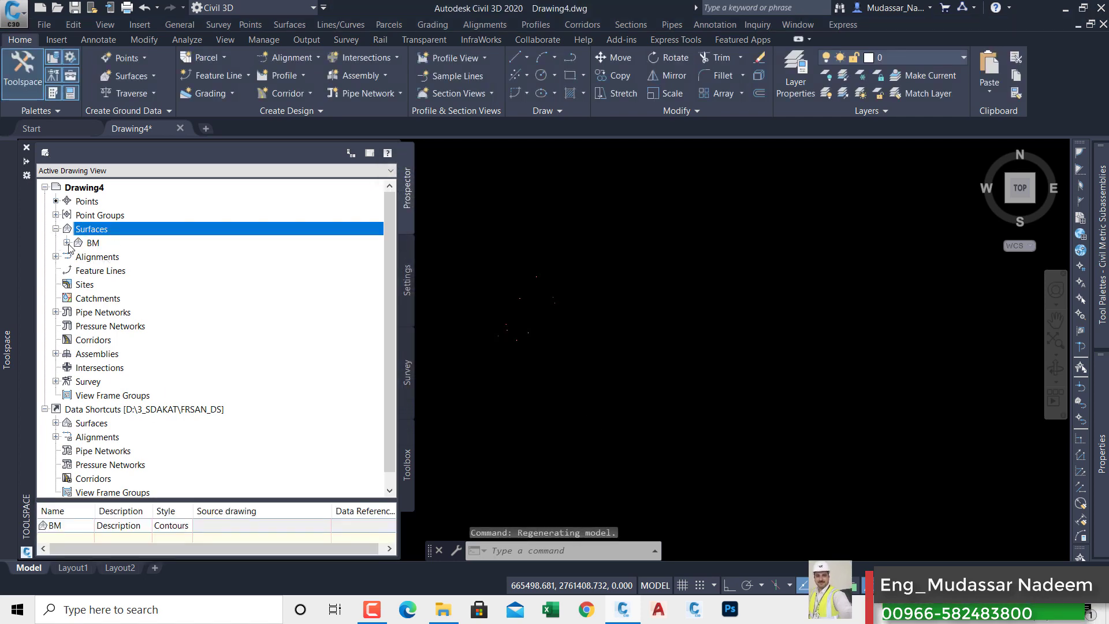
pyautogui.click(67, 243)
pyautogui.click(77, 284)
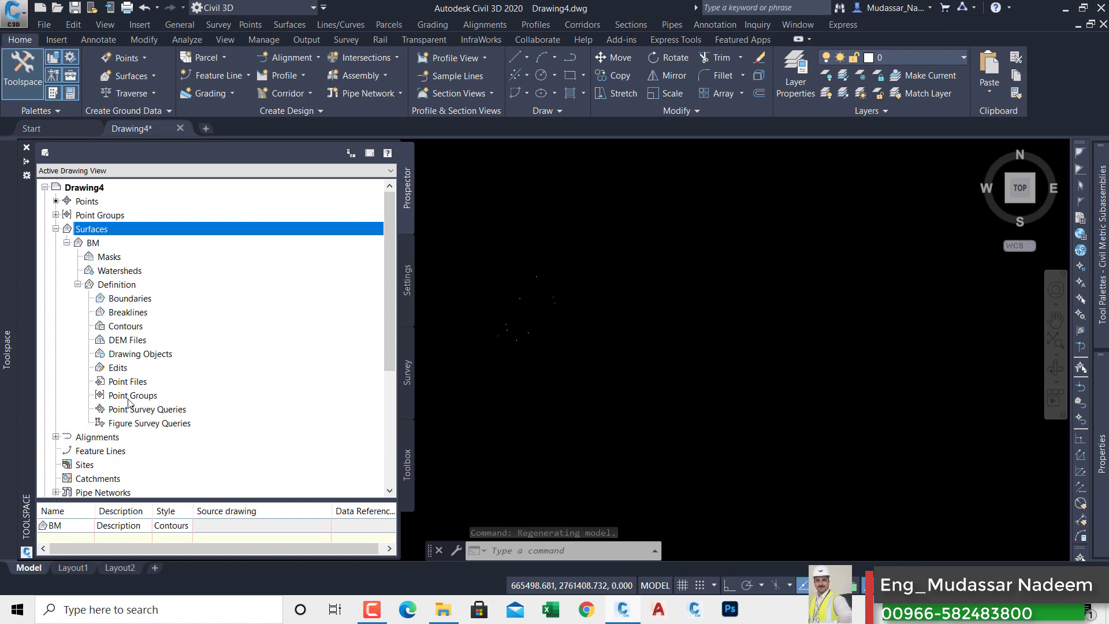
pyautogui.rightClick(144, 399)
pyautogui.press('Escape')
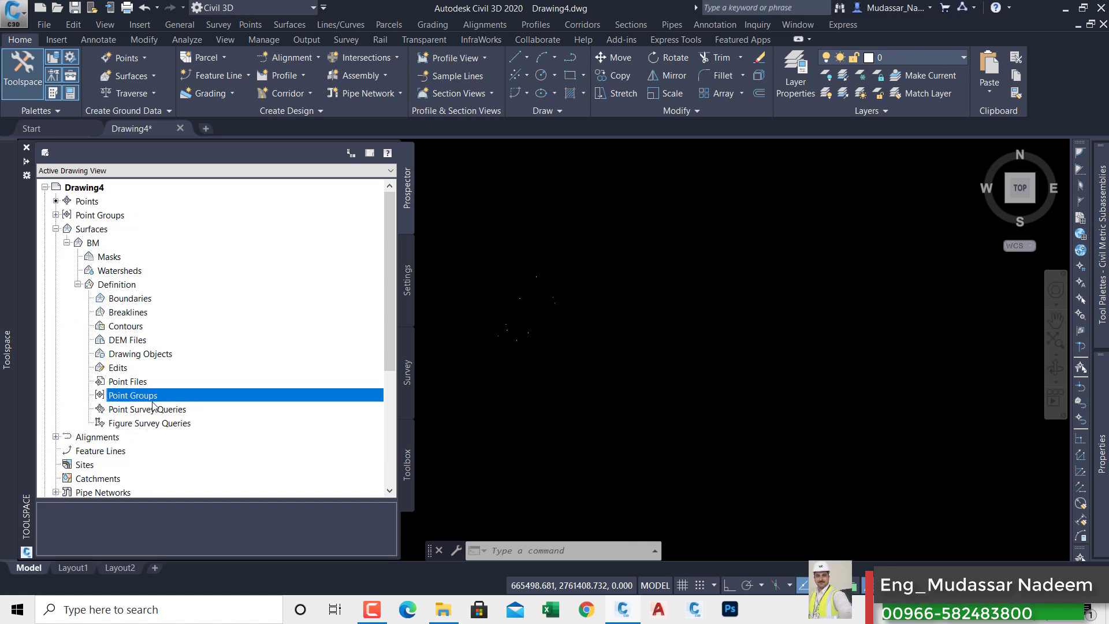
pyautogui.rightClick(152, 402)
pyautogui.click(173, 402)
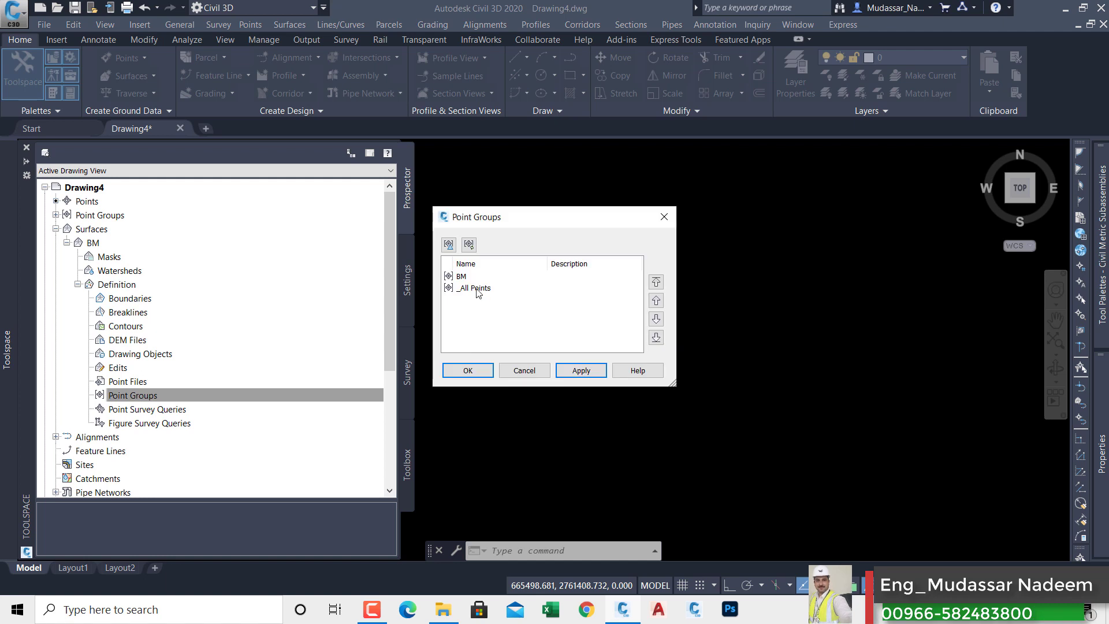
pyautogui.click(462, 277)
pyautogui.click(470, 369)
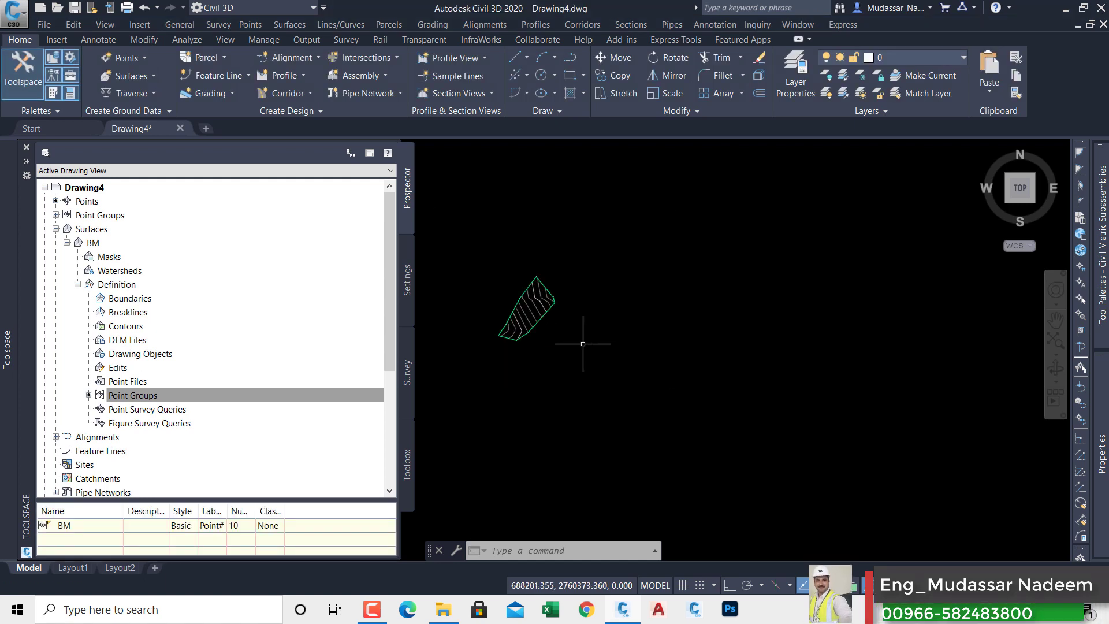
# Trace the outer boundary of the BM surface with a polyline through its corner points, ending back at the northern start corner.
pyautogui.moveTo(538, 319)
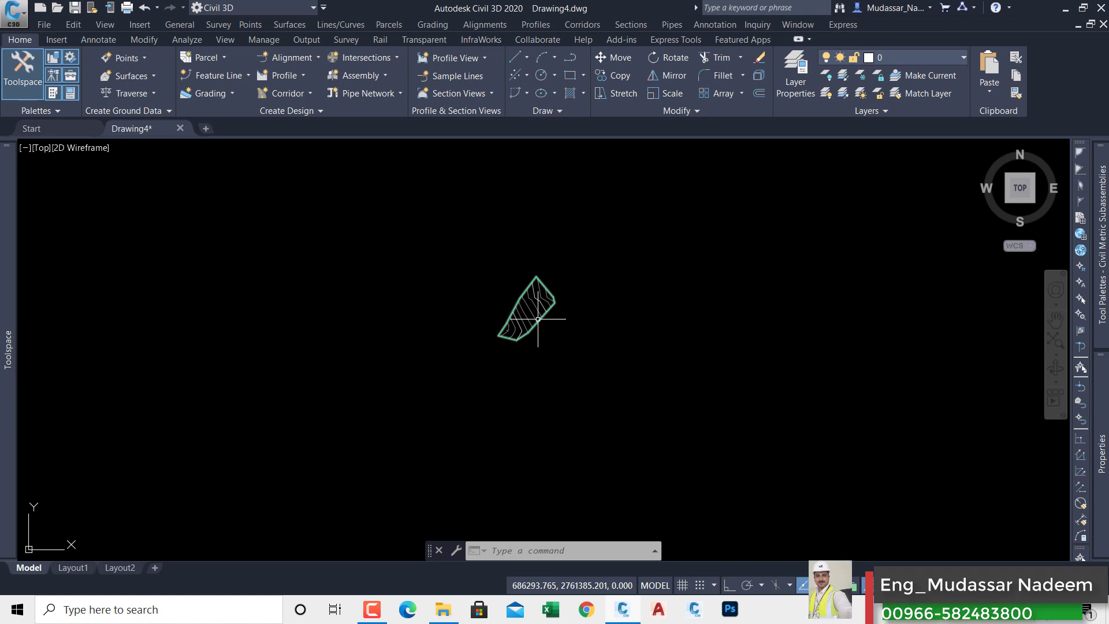
pyautogui.write('P')
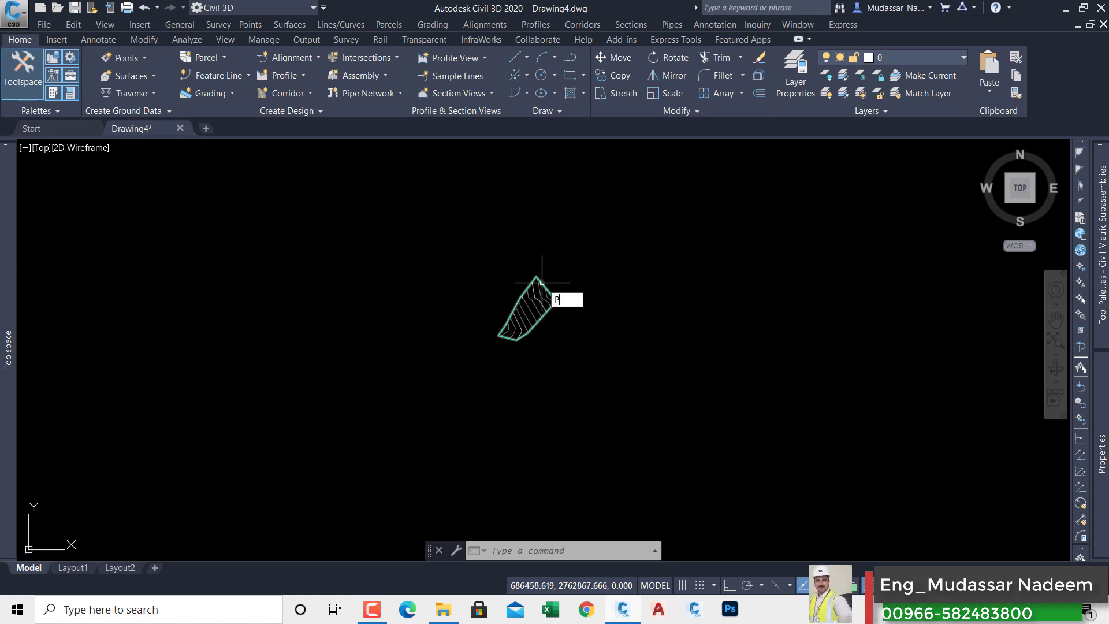
pyautogui.write('L')
pyautogui.press('Return')
pyautogui.scroll(3, 528, 277)
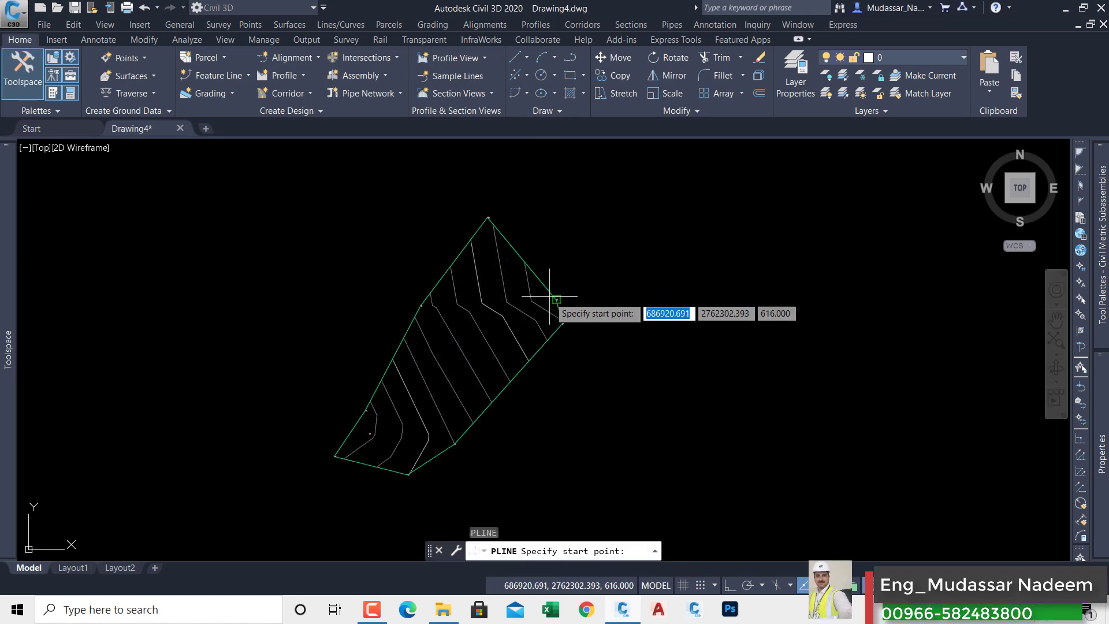
pyautogui.click(490, 219)
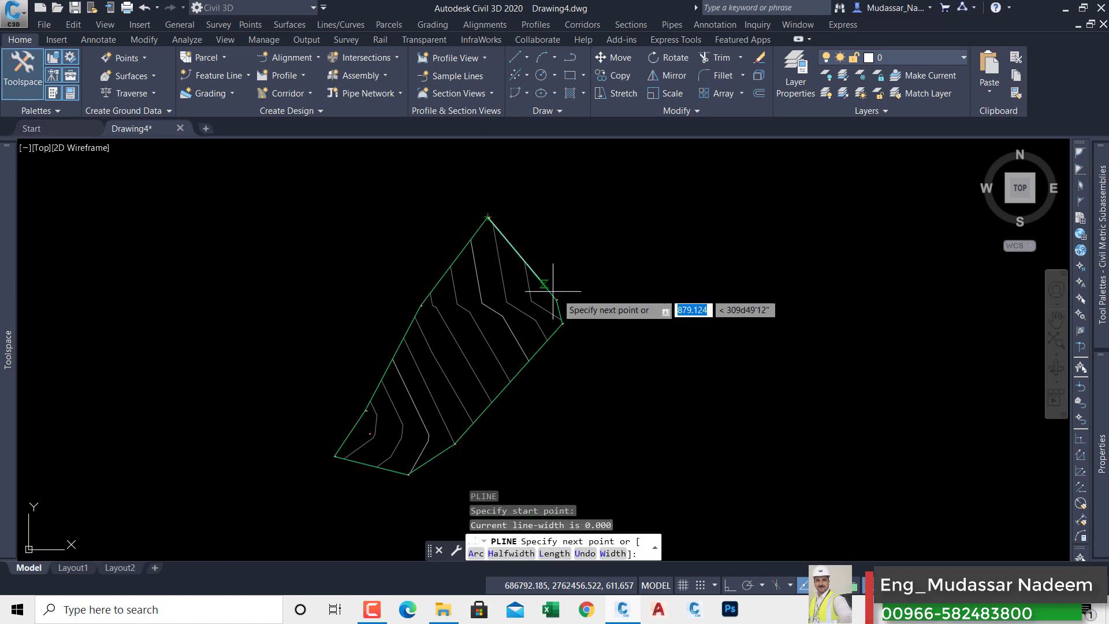
pyautogui.click(558, 301)
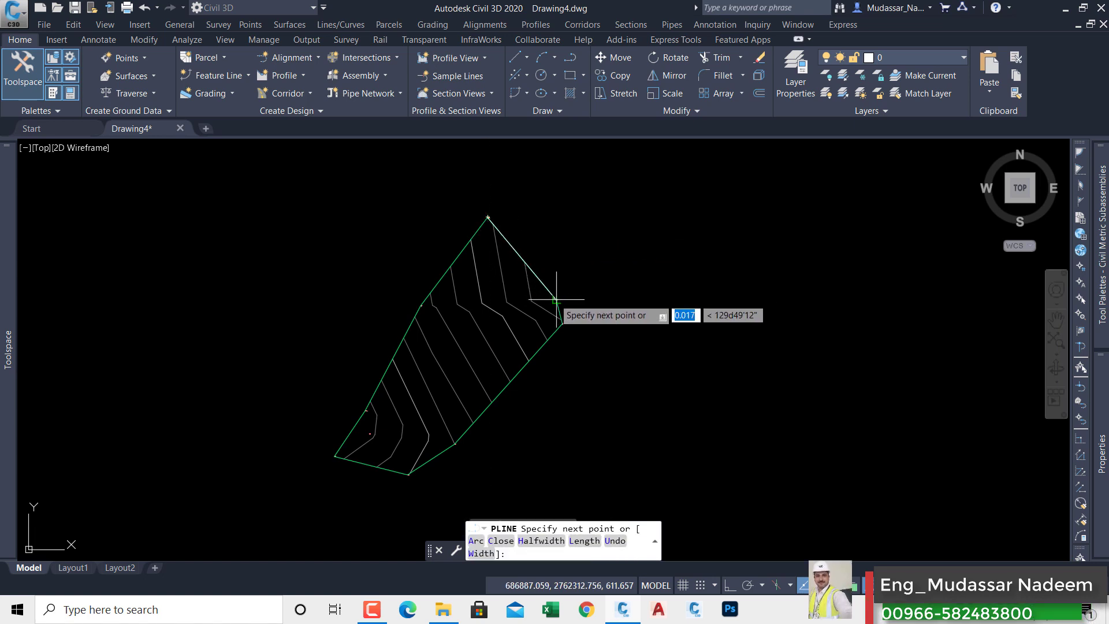
pyautogui.click(562, 322)
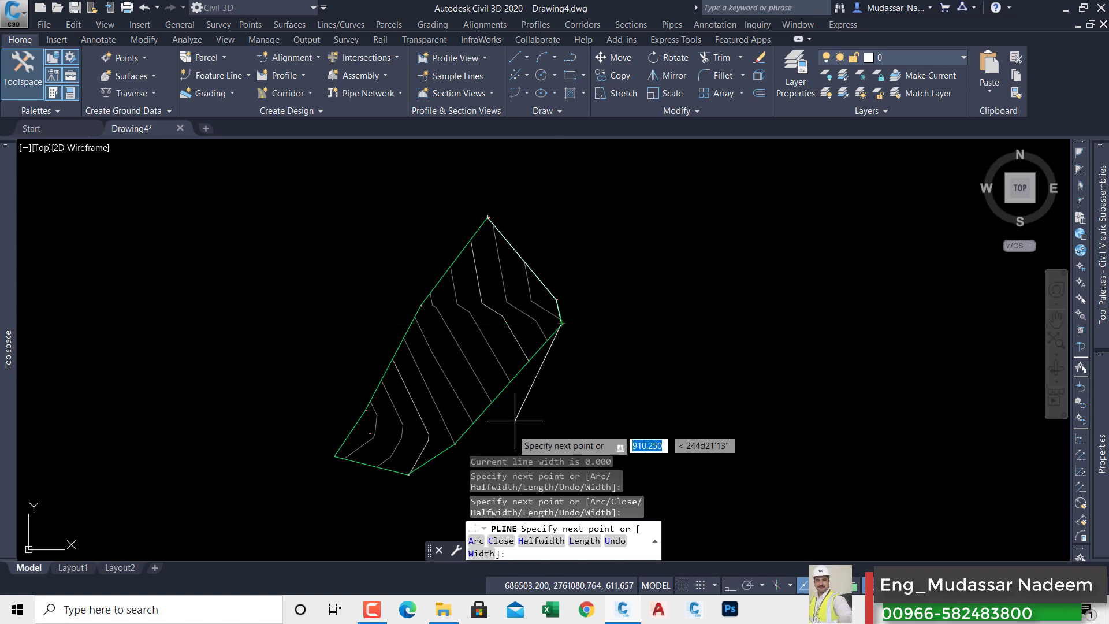
pyautogui.click(455, 444)
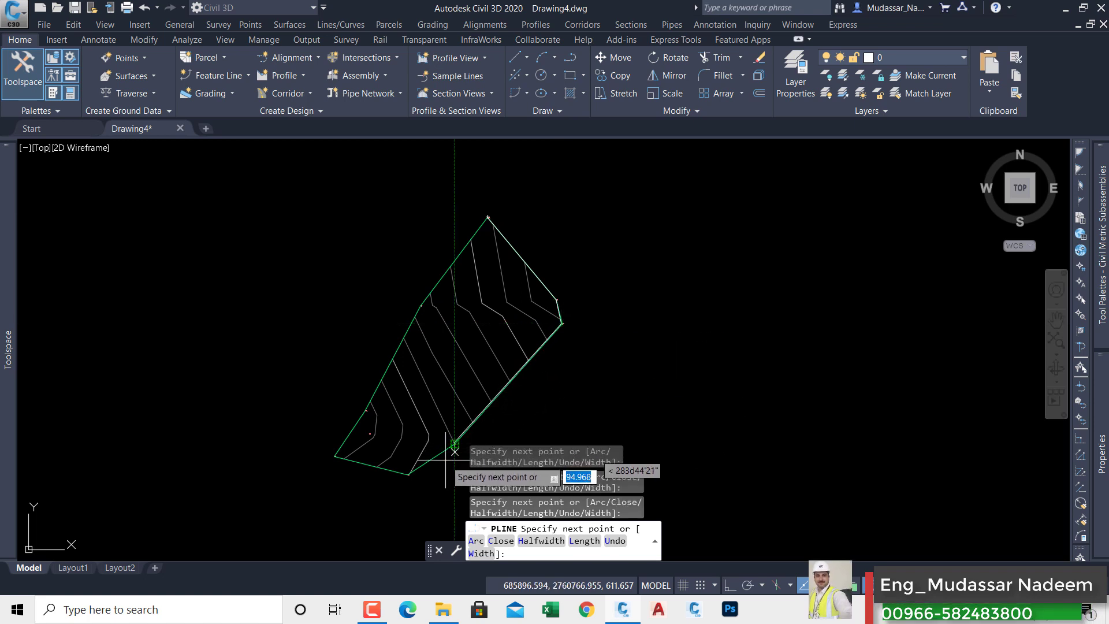
pyautogui.click(411, 475)
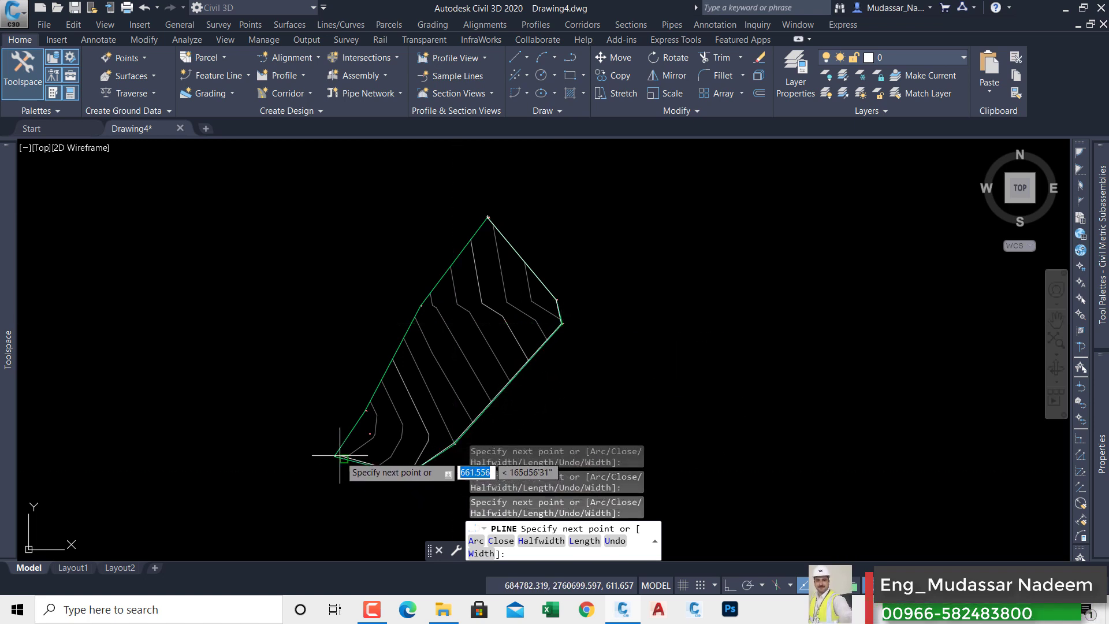
pyautogui.click(334, 456)
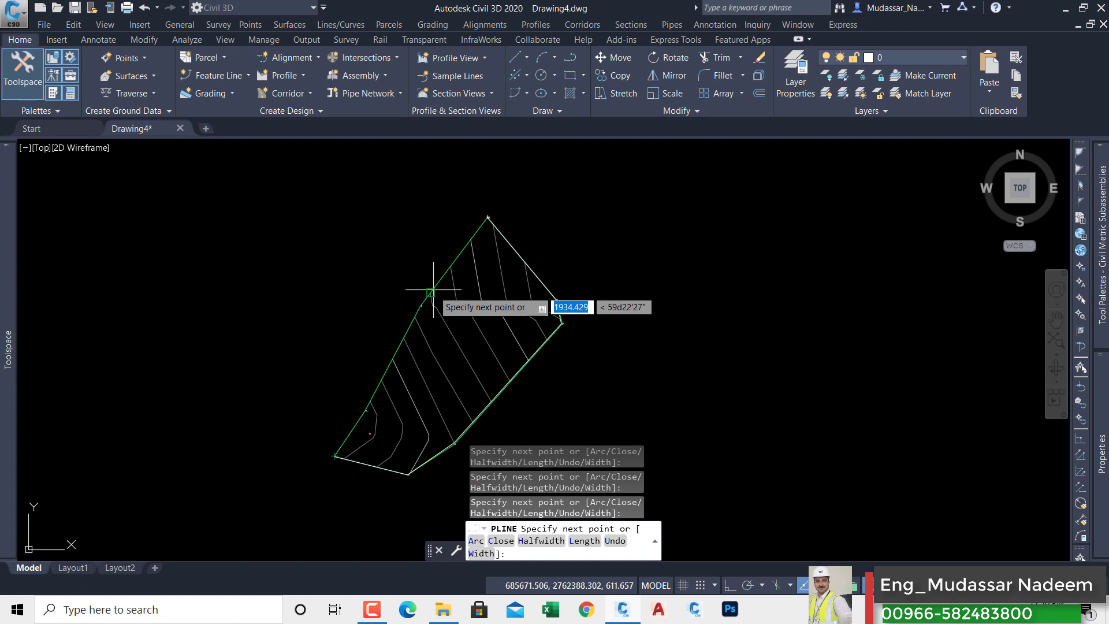
pyautogui.click(365, 411)
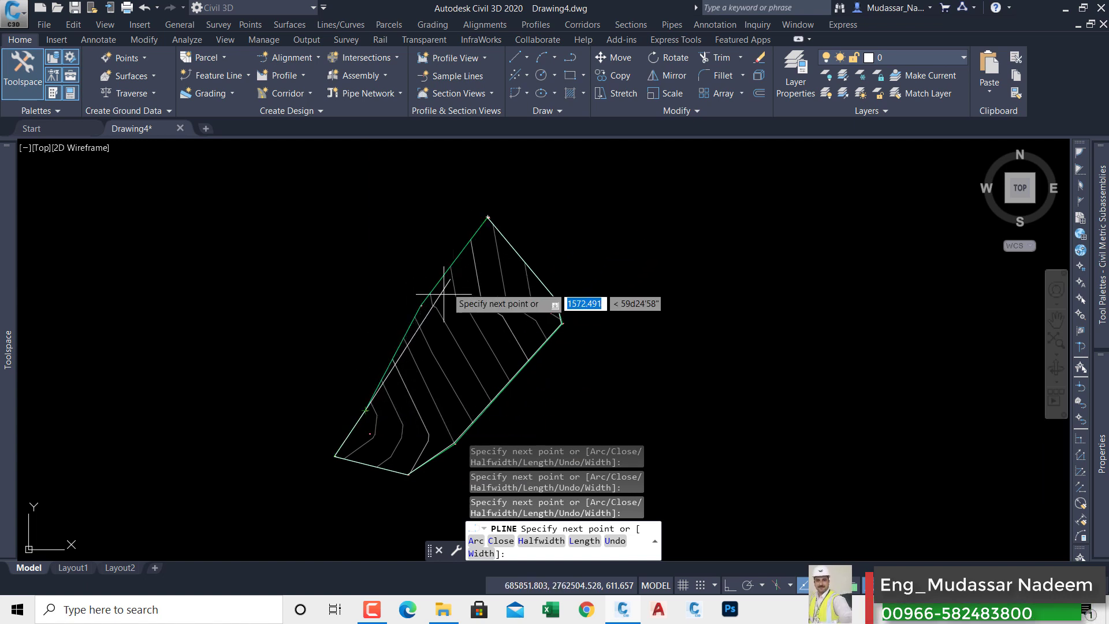
pyautogui.click(421, 304)
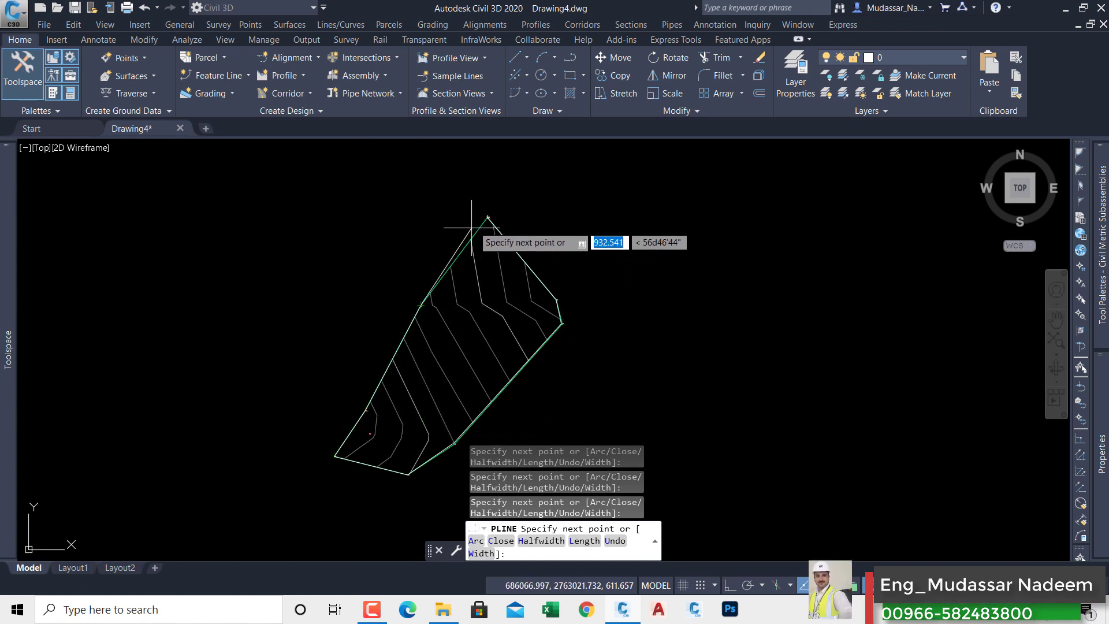
pyautogui.click(487, 218)
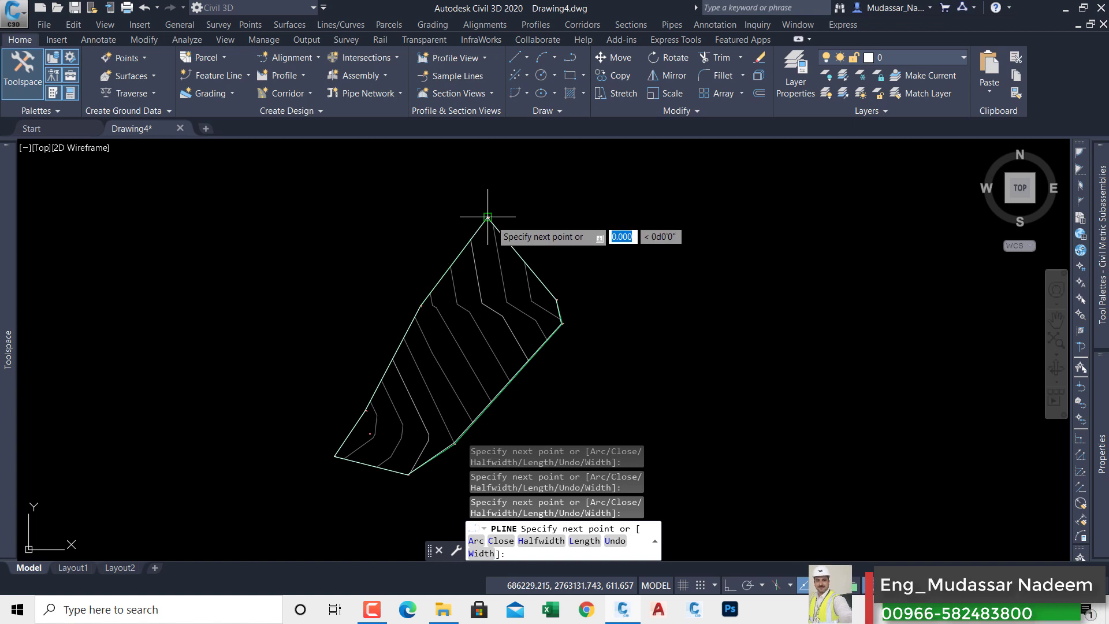
pyautogui.press('Escape')
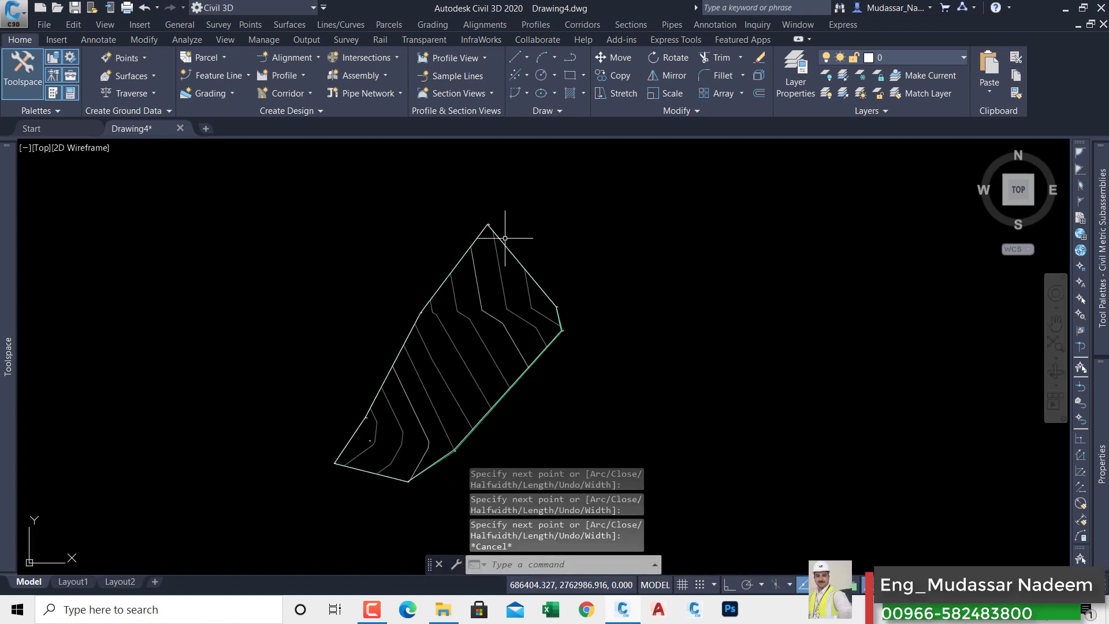
# Copy the boundary polyline around the BM surface to the clipboard.
pyautogui.click(502, 241)
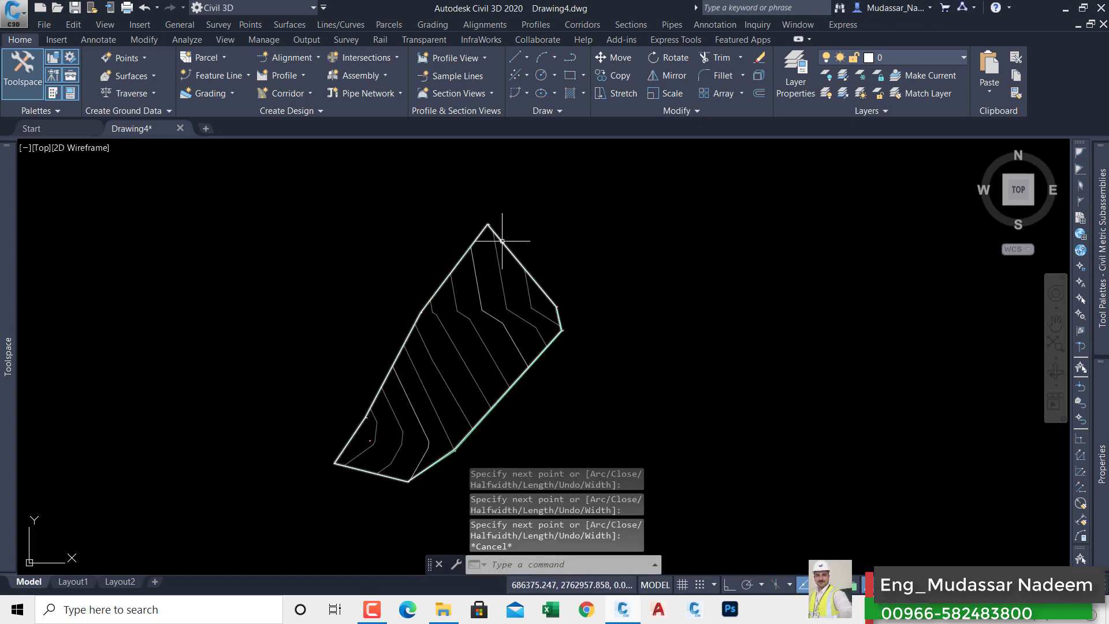
pyautogui.rightClick(570, 198)
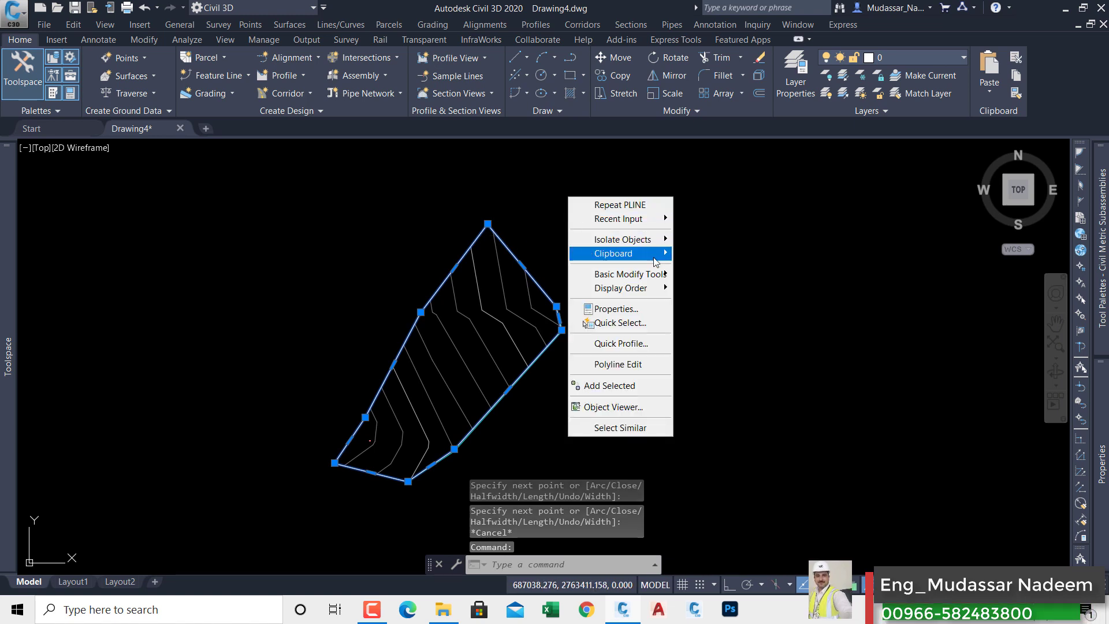
pyautogui.moveTo(635, 253)
pyautogui.click(706, 269)
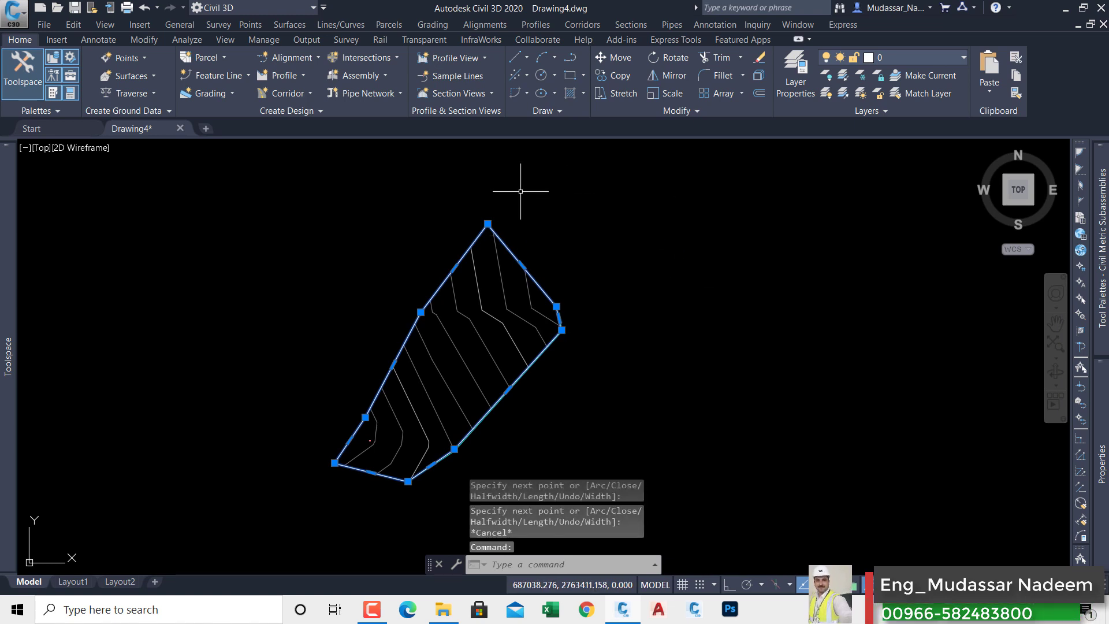
# Create a new drawing and paste the boundary polyline into it at its original coordinates.
pyautogui.click(206, 129)
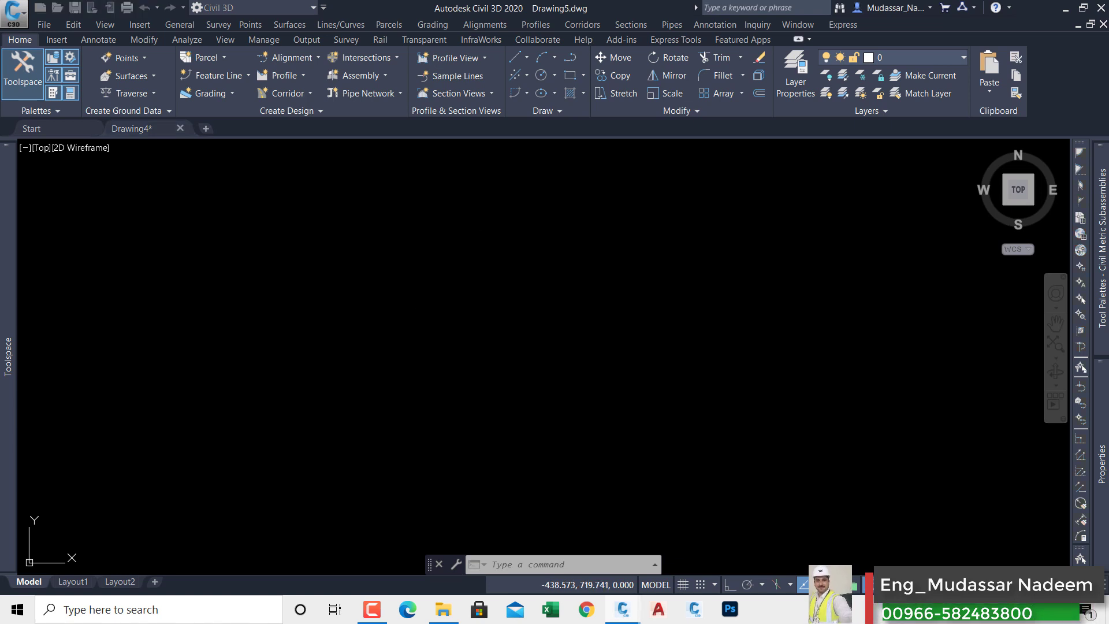
pyautogui.rightClick(427, 240)
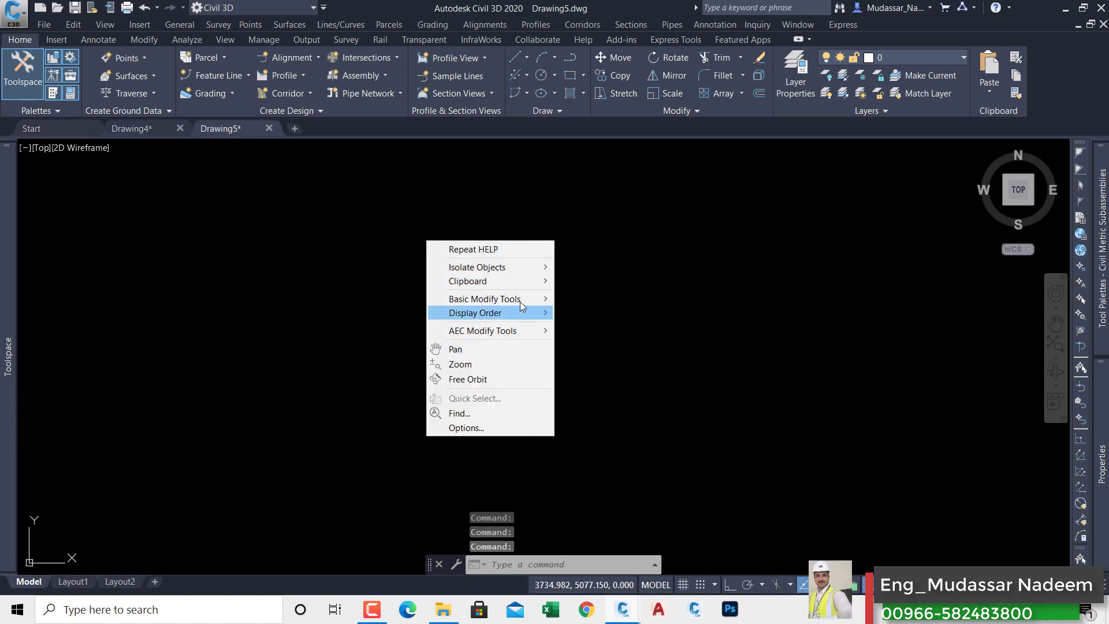
pyautogui.moveTo(532, 283)
pyautogui.click(589, 357)
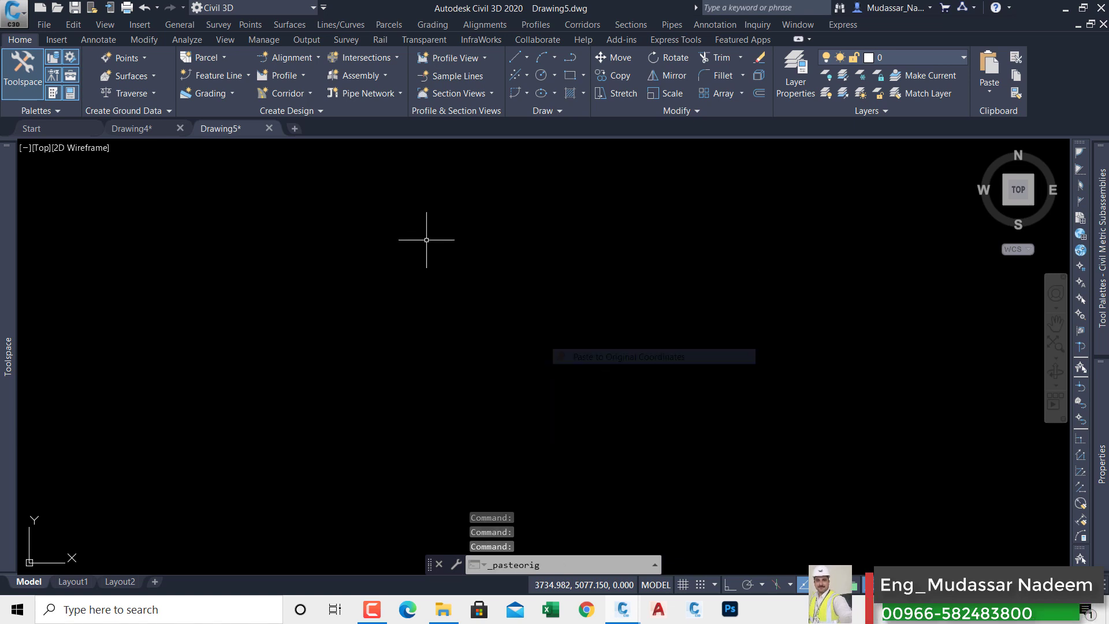
pyautogui.middleClick(552, 294)
pyautogui.middleClick(552, 295)
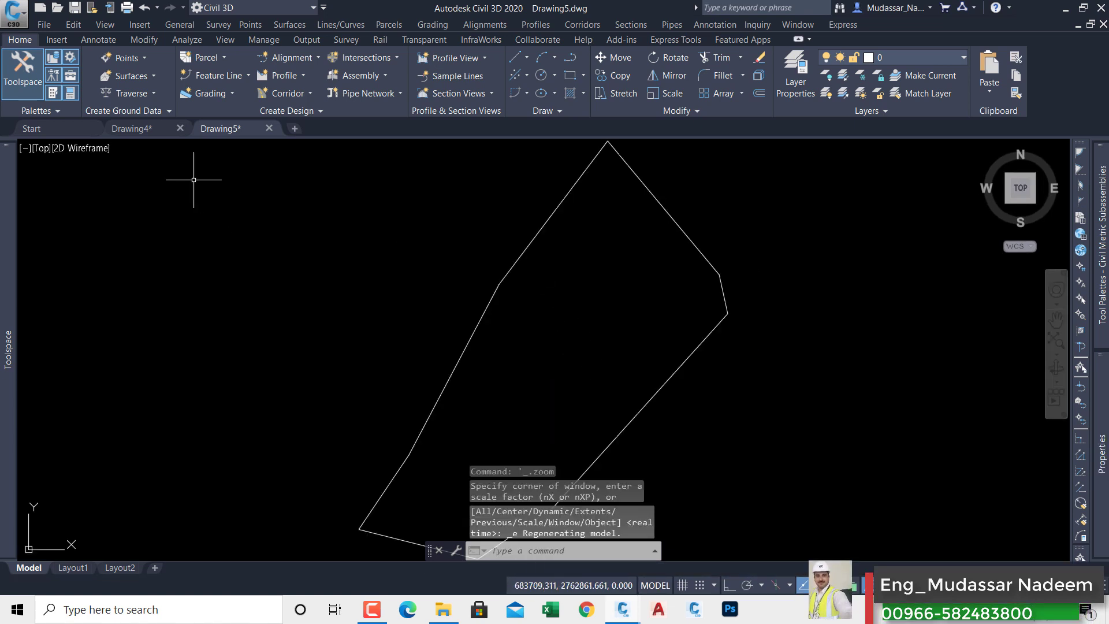
# Return to Drawing4 and delete the boundary polyline drawn around the BM surface.
pyautogui.click(132, 129)
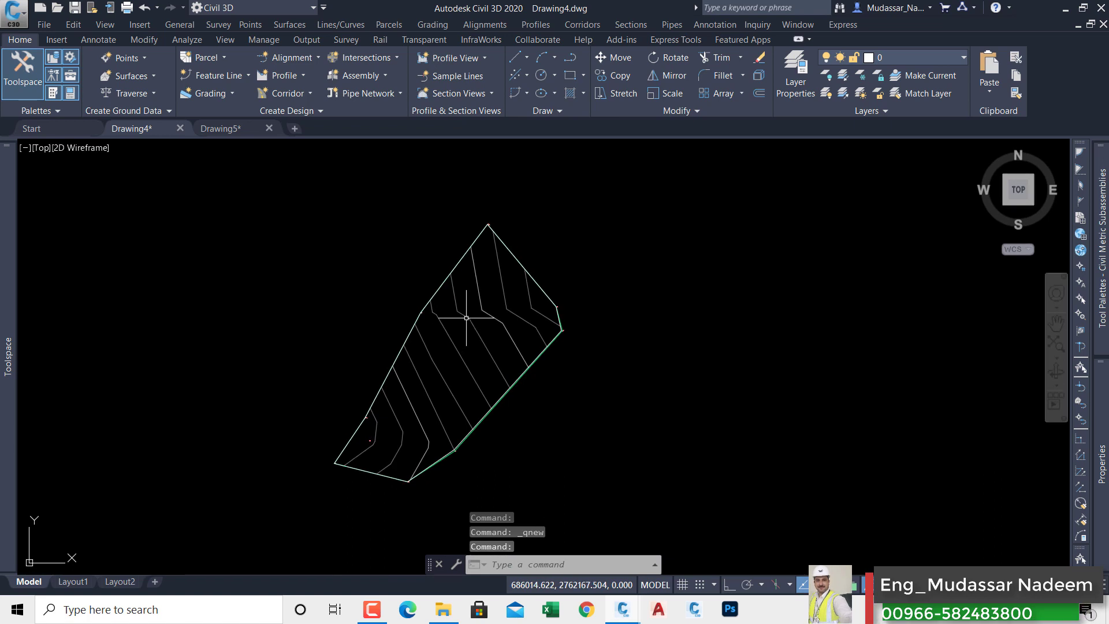
pyautogui.scroll(4, 466, 317)
pyautogui.click(480, 286)
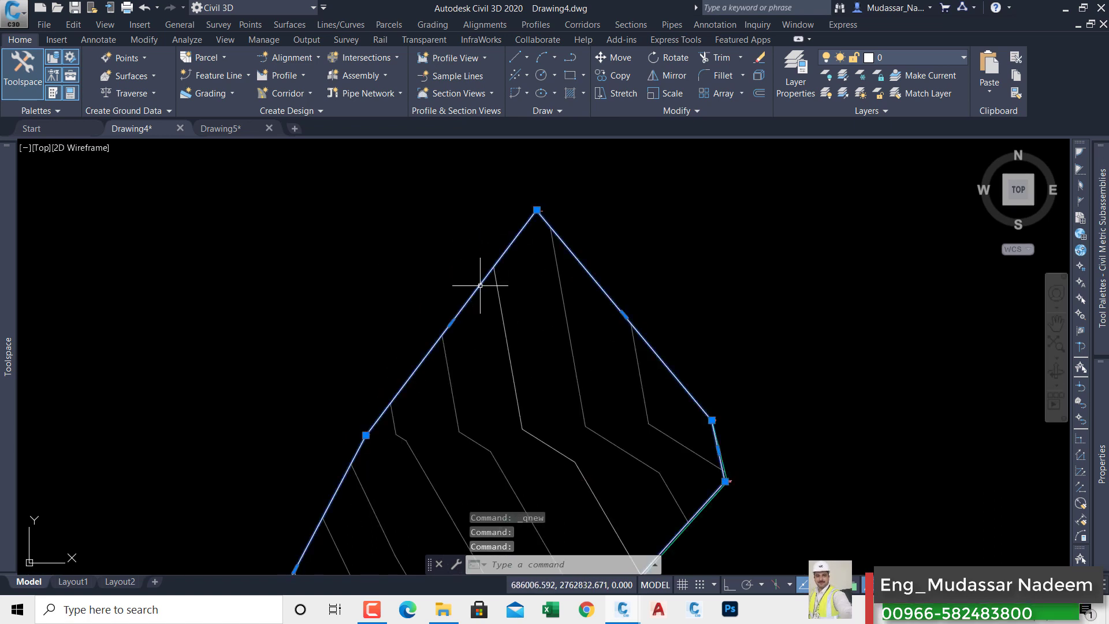
pyautogui.press('Delete')
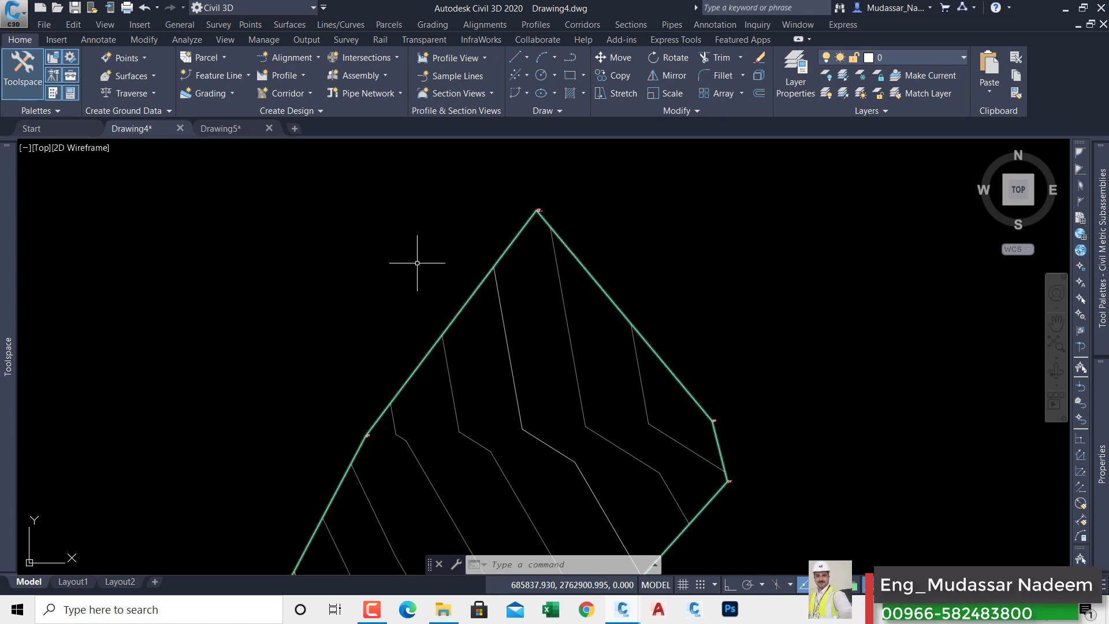
# Save the surface drawing as Drawing4.dwg in a new folder named M_DS inside 3_SDAKAT.
pyautogui.click(14, 12)
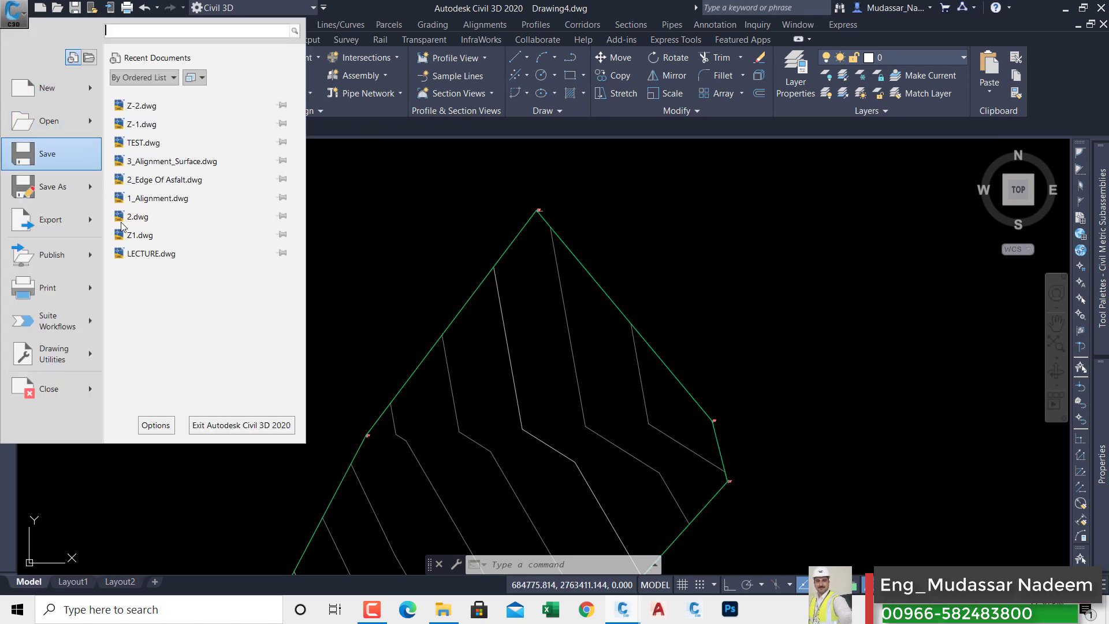
pyautogui.click(52, 186)
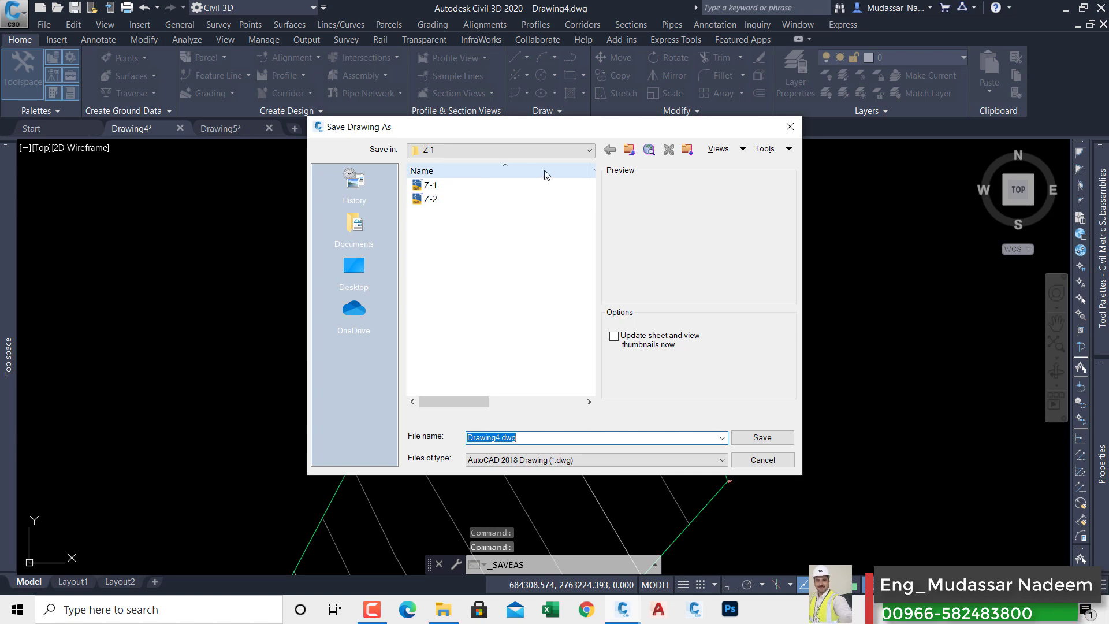
pyautogui.click(629, 149)
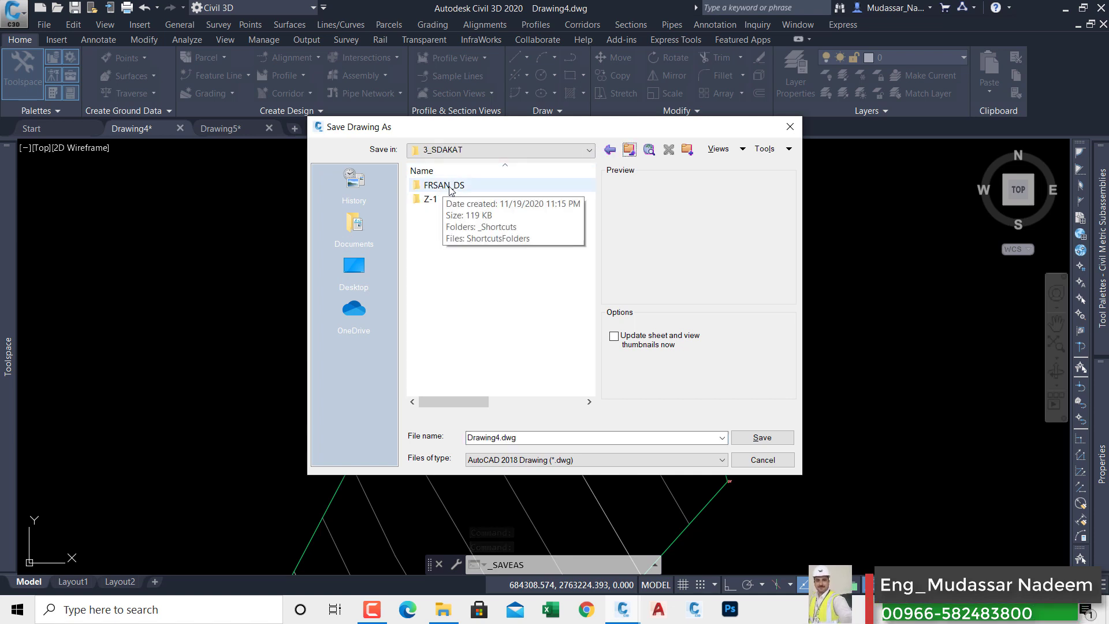
pyautogui.rightClick(446, 221)
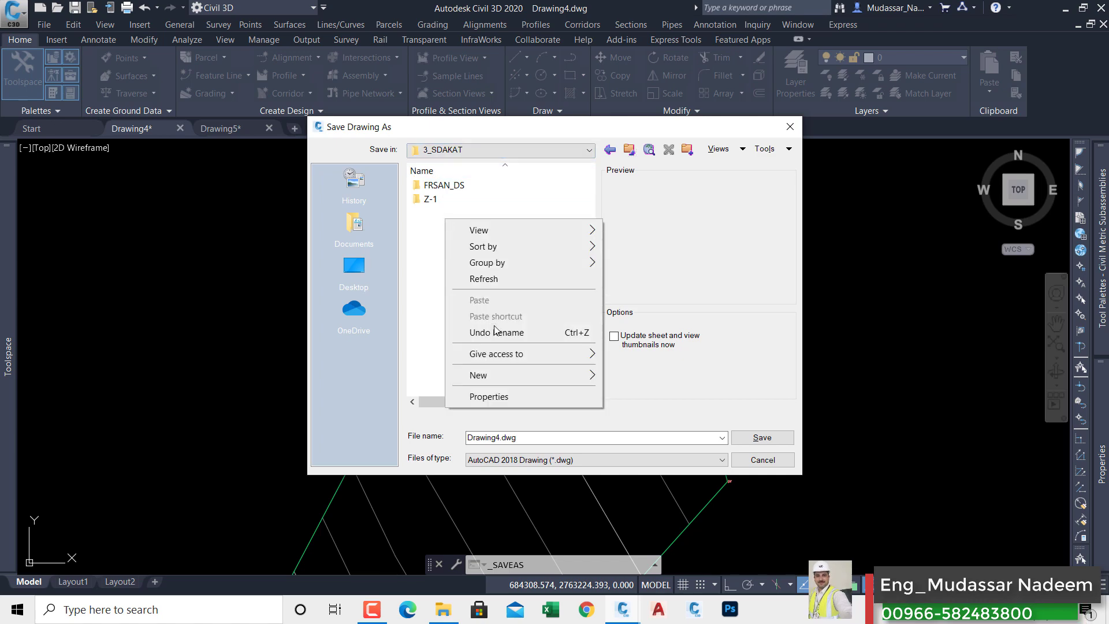
pyautogui.moveTo(579, 386)
pyautogui.click(621, 378)
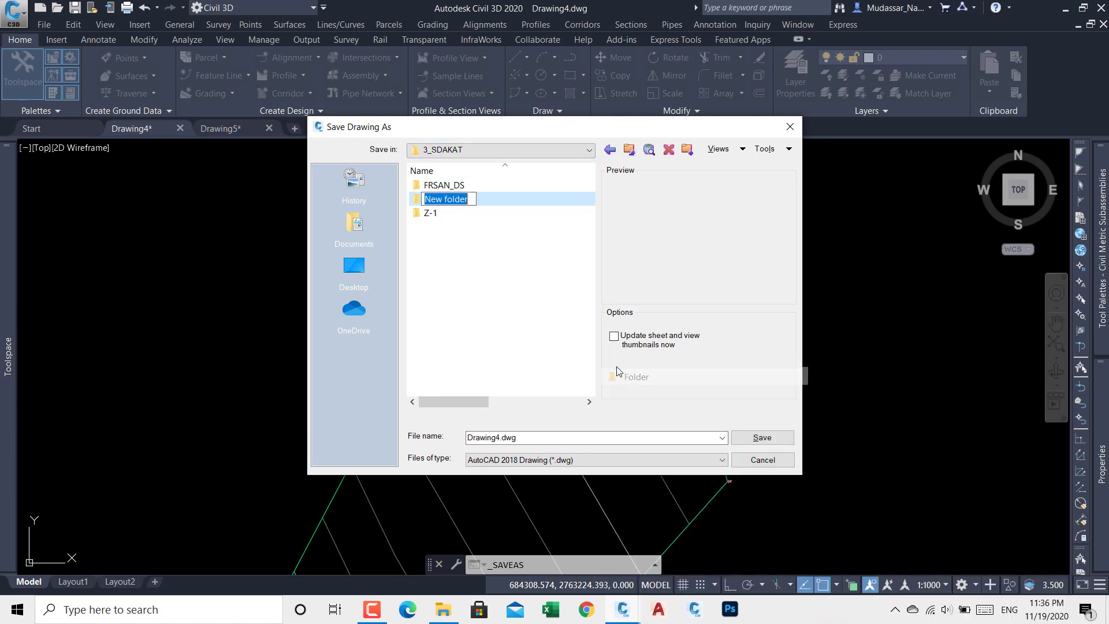
pyautogui.press('BackSpace')
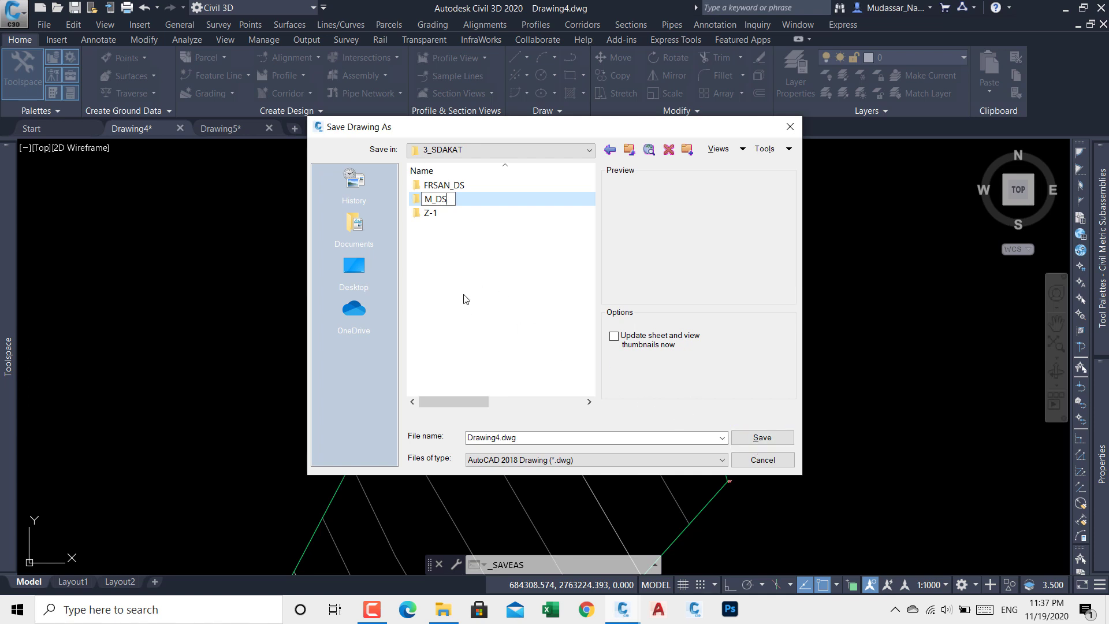
pyautogui.press('Return')
pyautogui.doubleClick(420, 201)
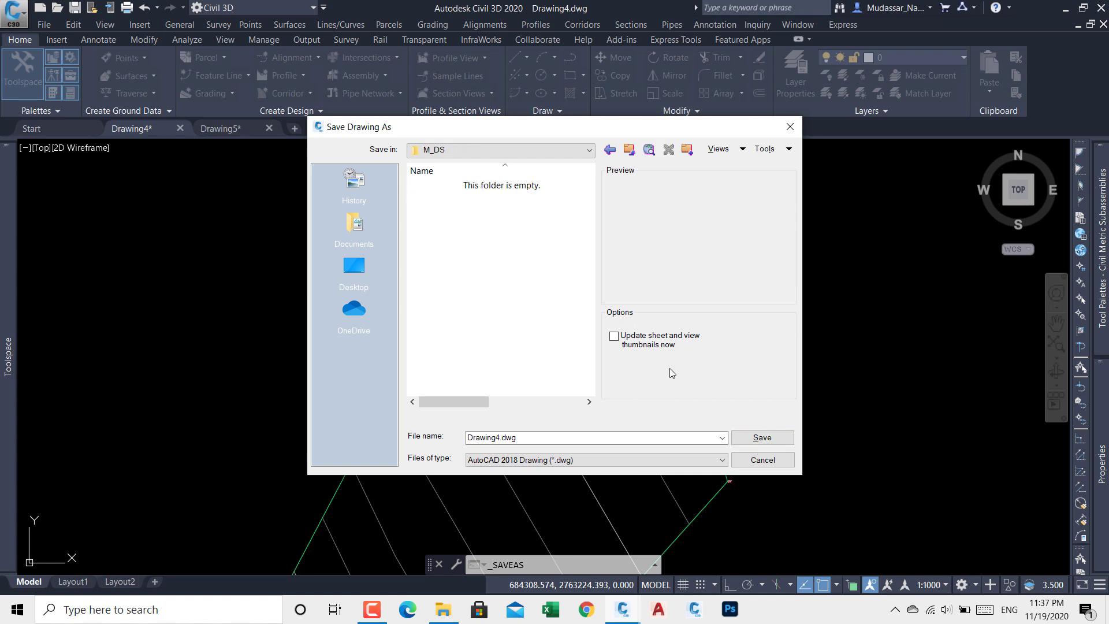
pyautogui.click(754, 438)
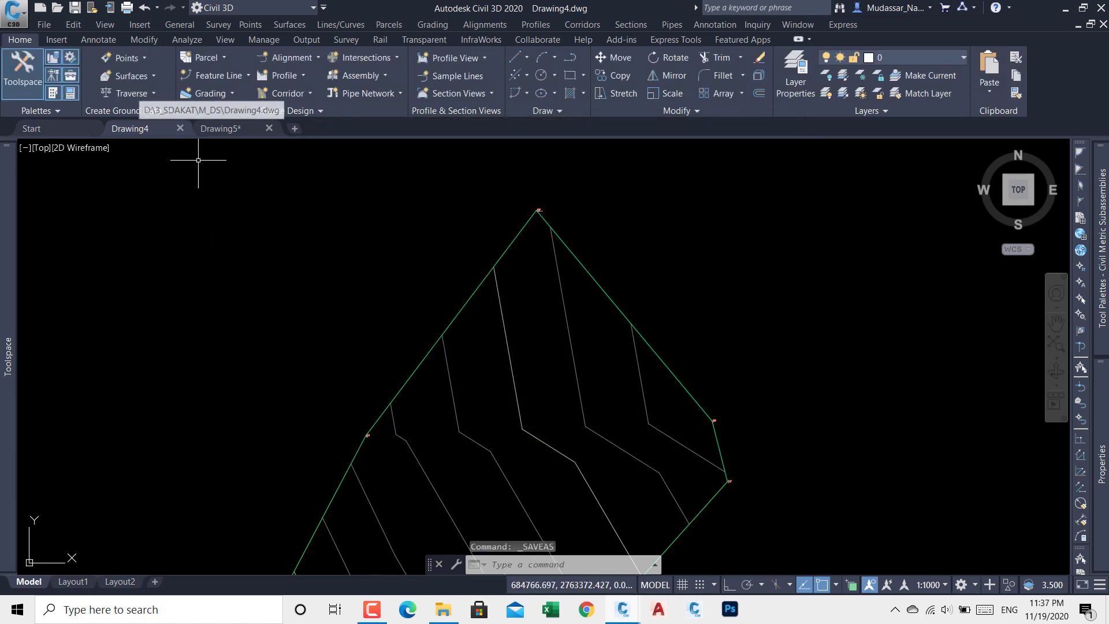
# Save a copy of the surface drawing as BM.dwg in the M_DS folder.
pyautogui.scroll(-3, 191, 174)
pyautogui.scroll(8, 231, 236)
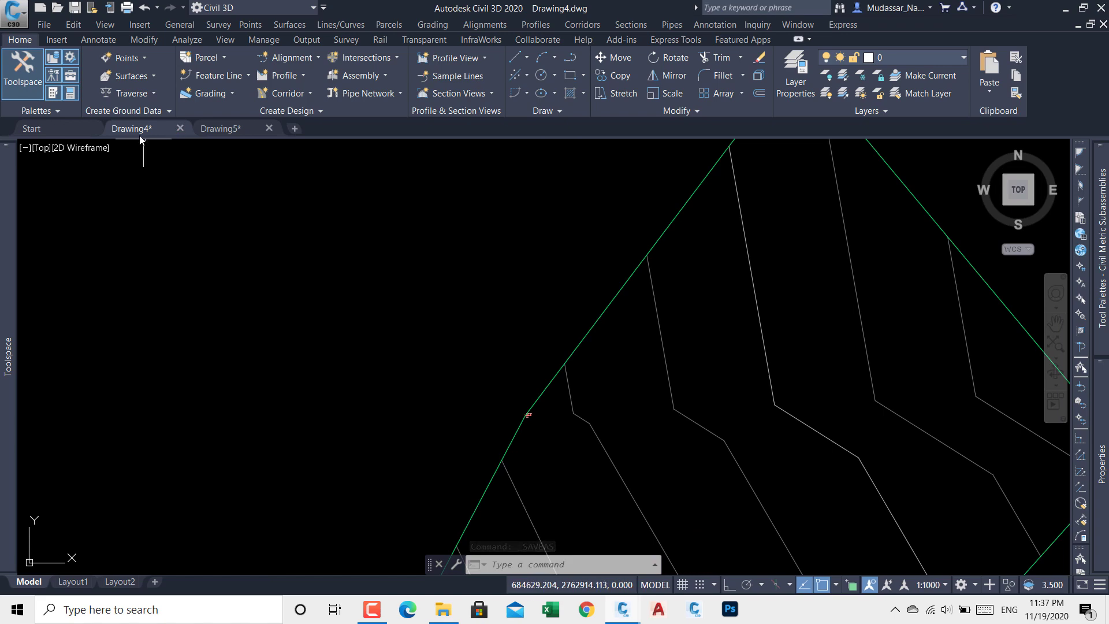
pyautogui.click(24, 18)
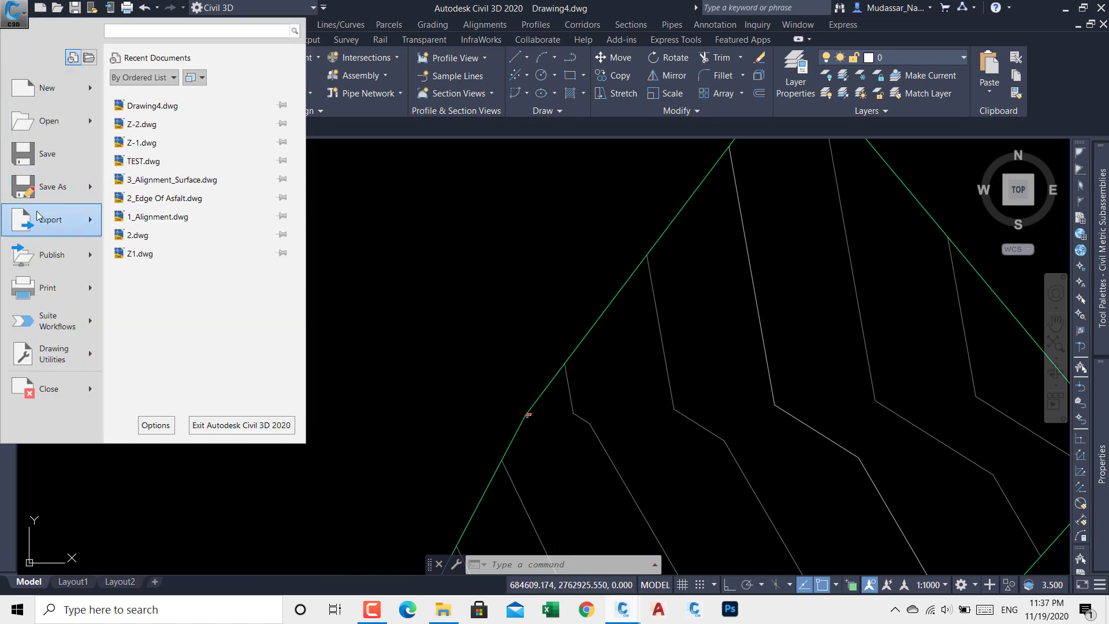
pyautogui.click(56, 187)
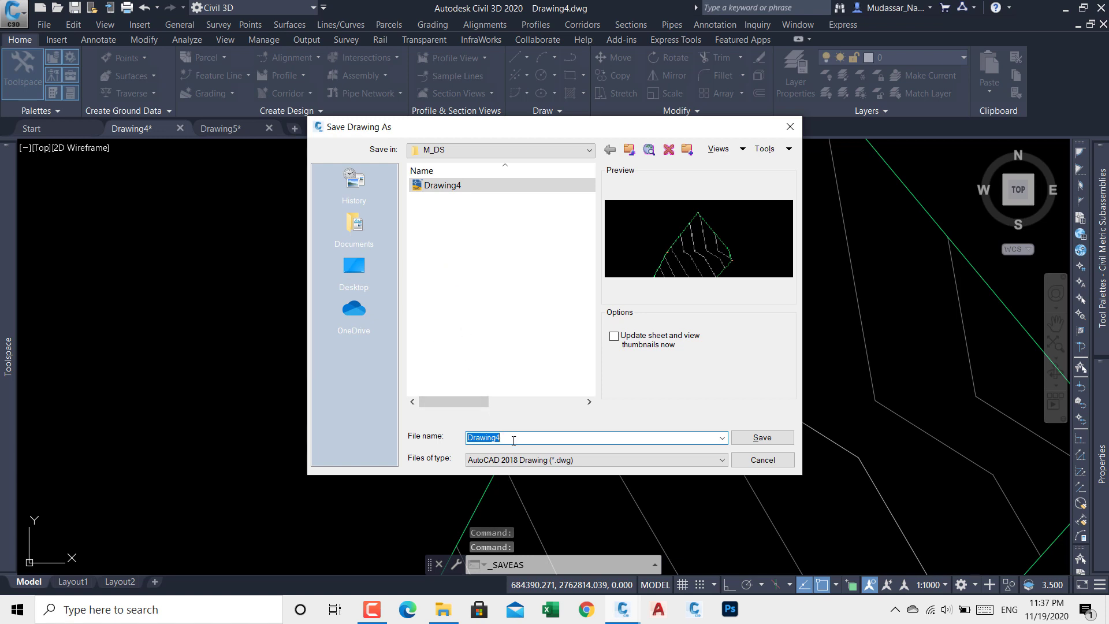
pyautogui.press('BackSpace')
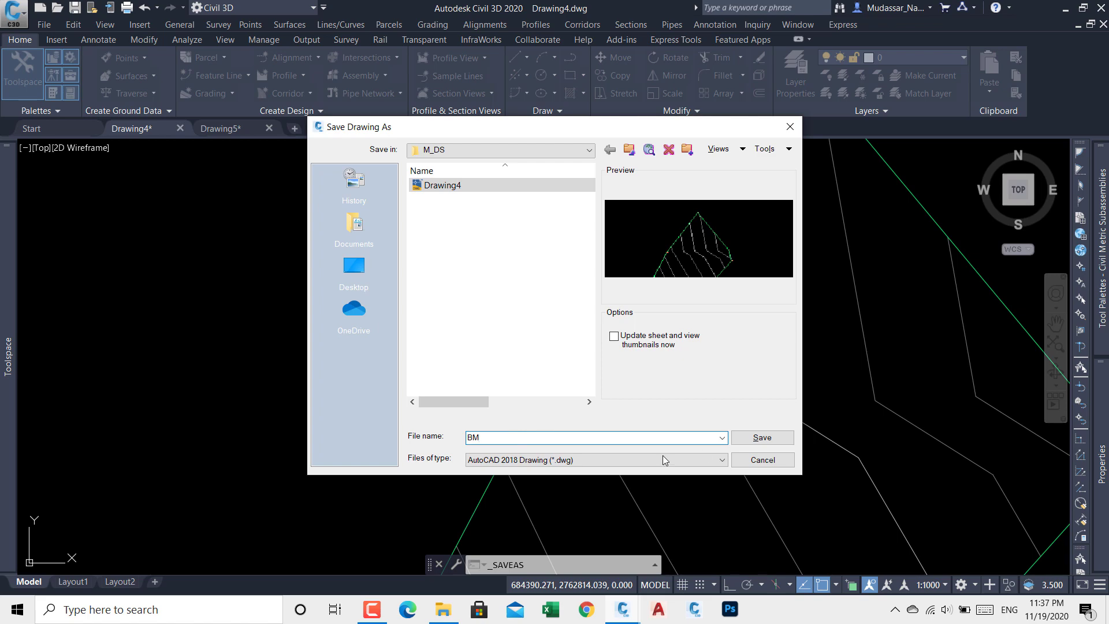
pyautogui.click(757, 437)
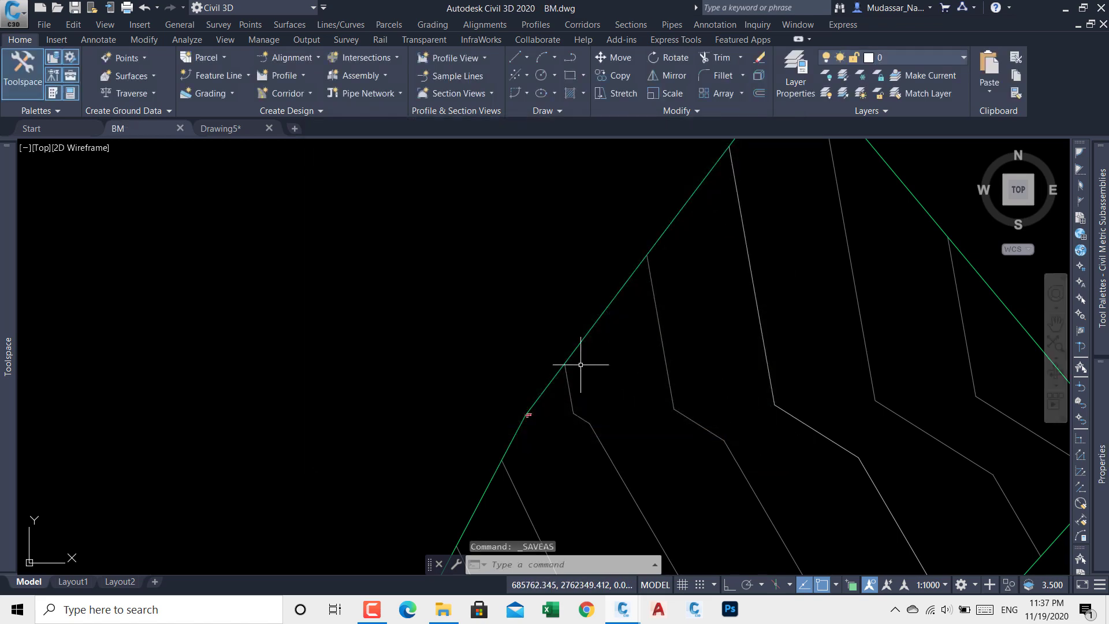
# In Drawing5, create a centerline alignment named A as a single straight tangent without curves, near the boundary's upper left edge.
pyautogui.click(223, 129)
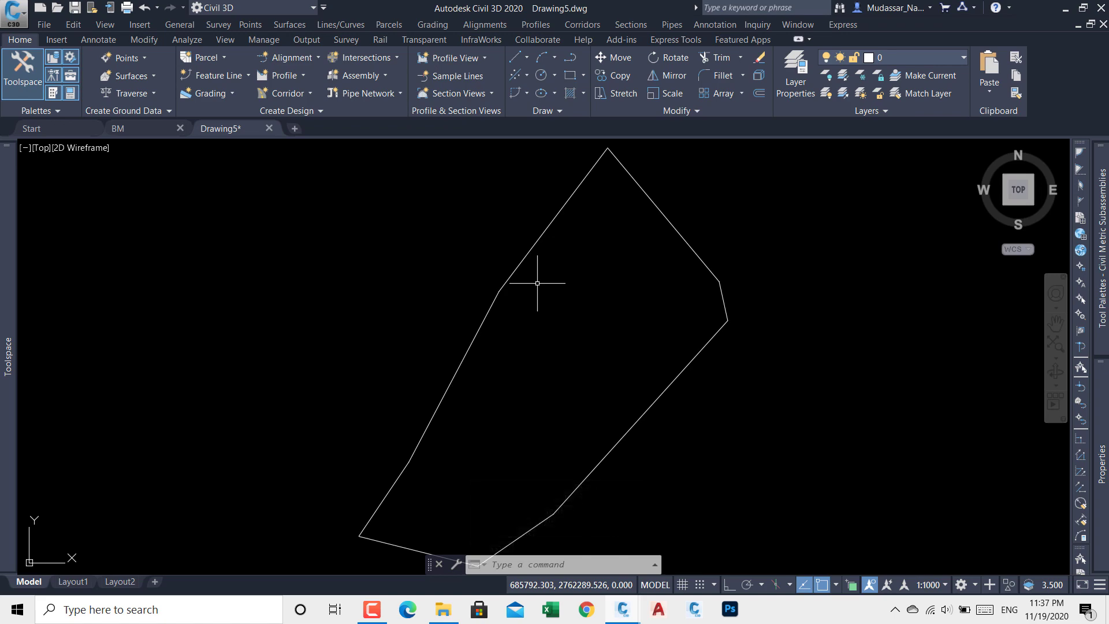
pyautogui.click(276, 64)
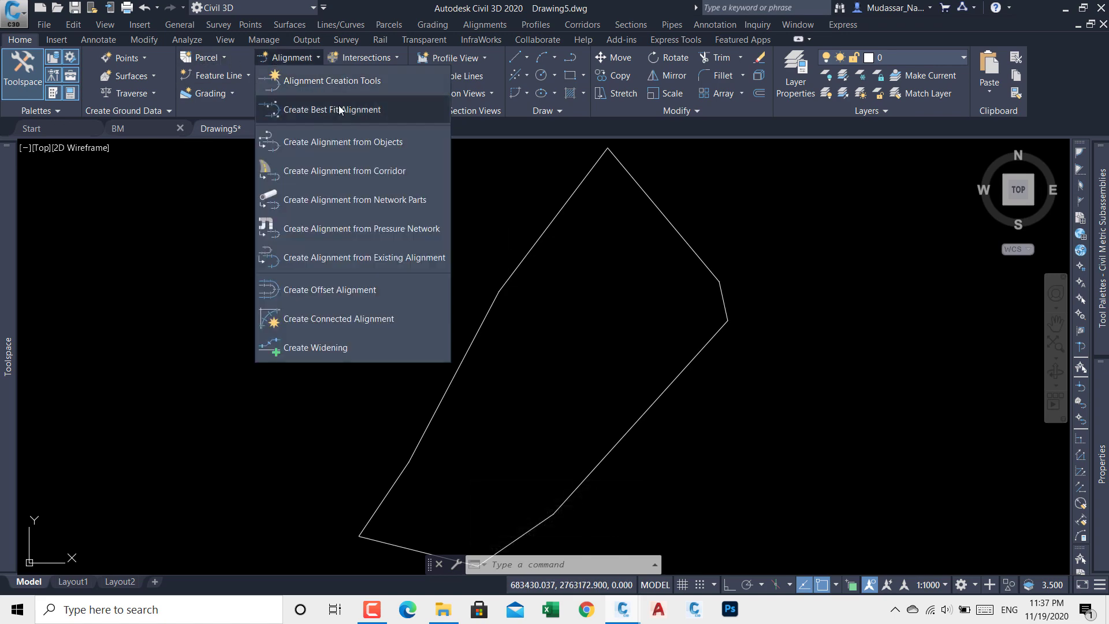
pyautogui.click(334, 83)
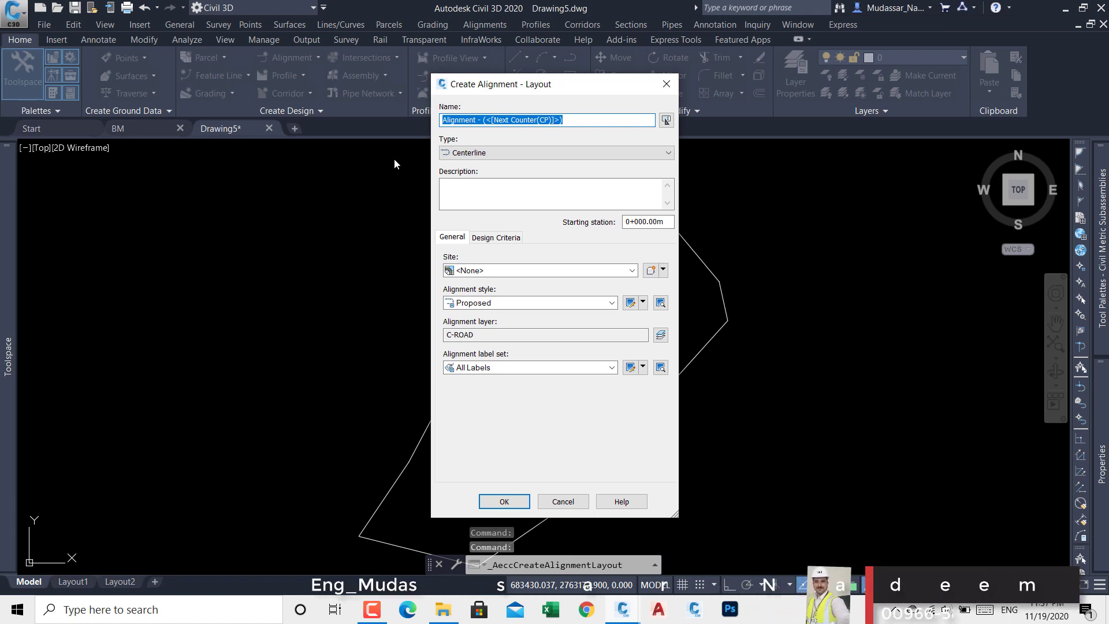
pyautogui.write('A')
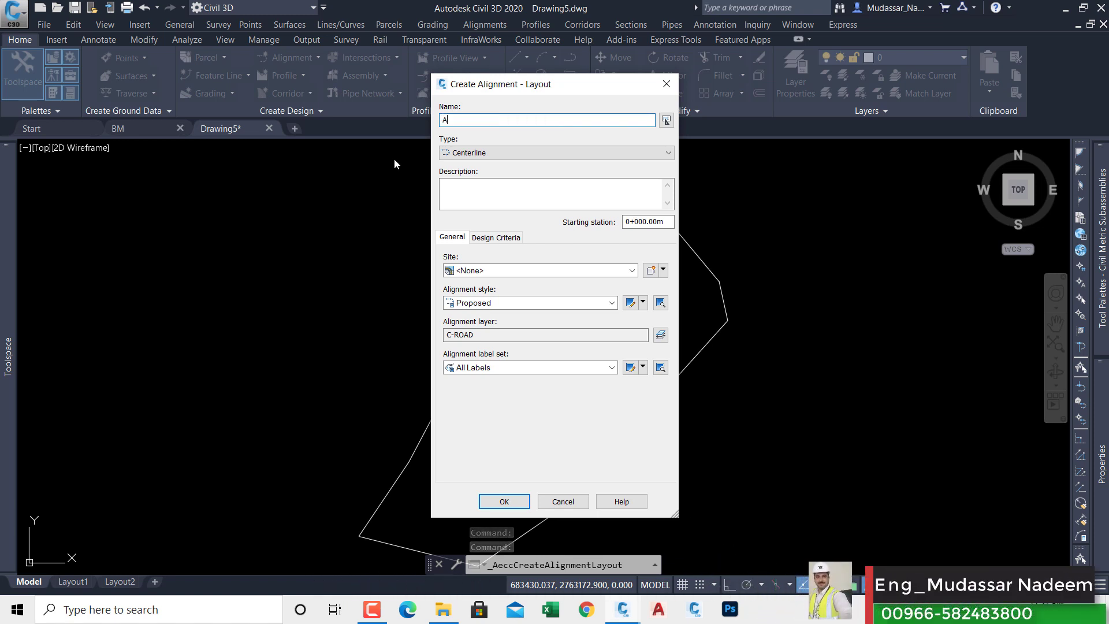
pyautogui.click(511, 499)
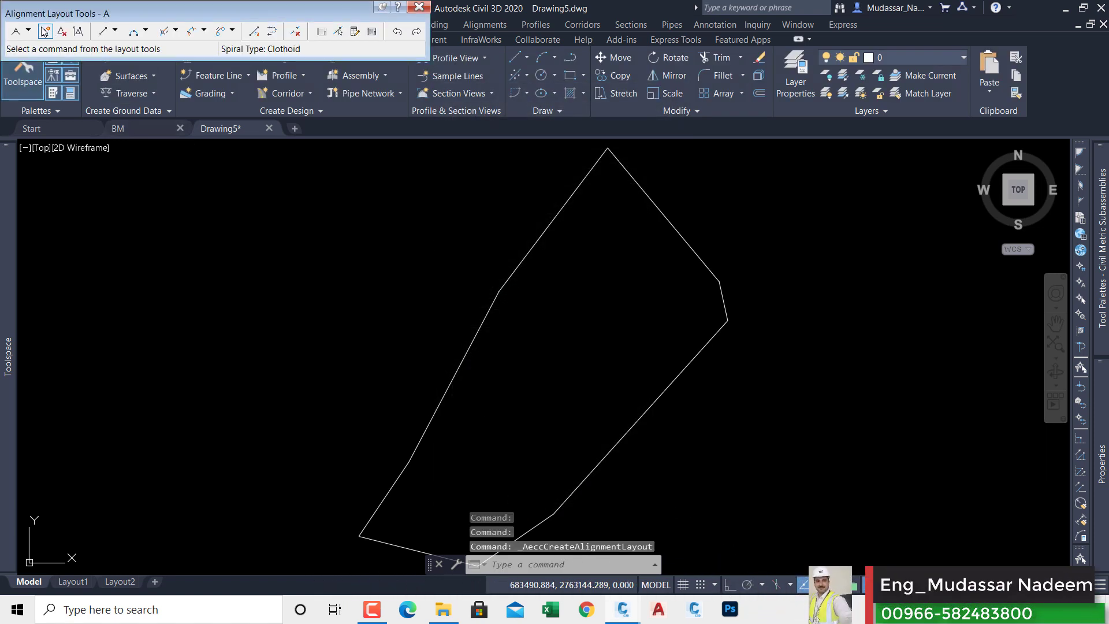
pyautogui.click(28, 31)
pyautogui.click(35, 49)
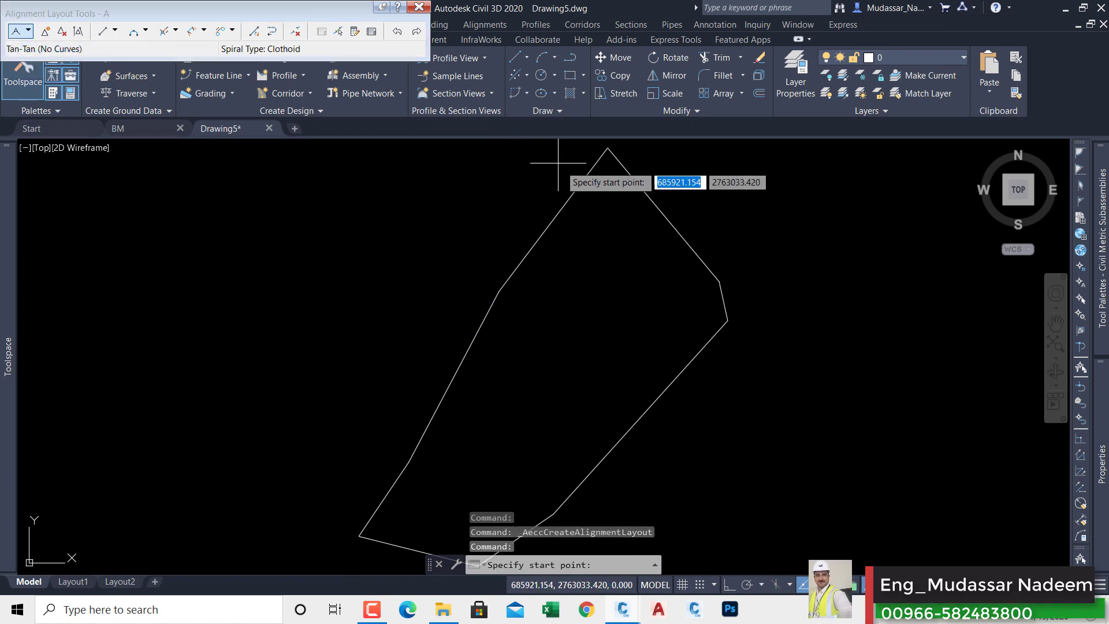
pyautogui.click(605, 184)
pyautogui.click(547, 268)
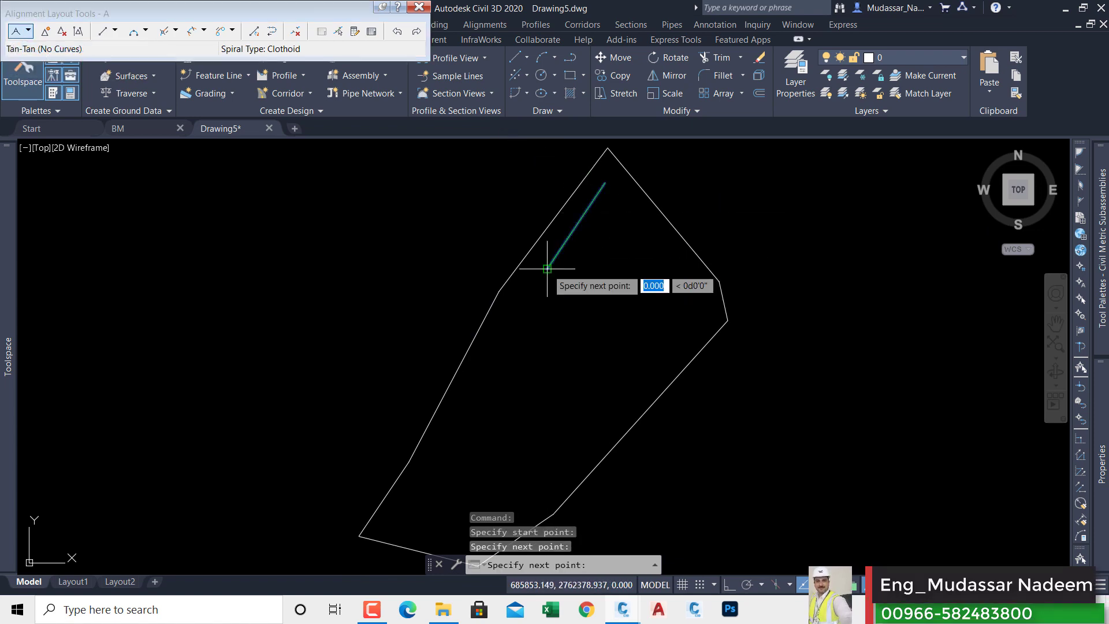
pyautogui.press('Return')
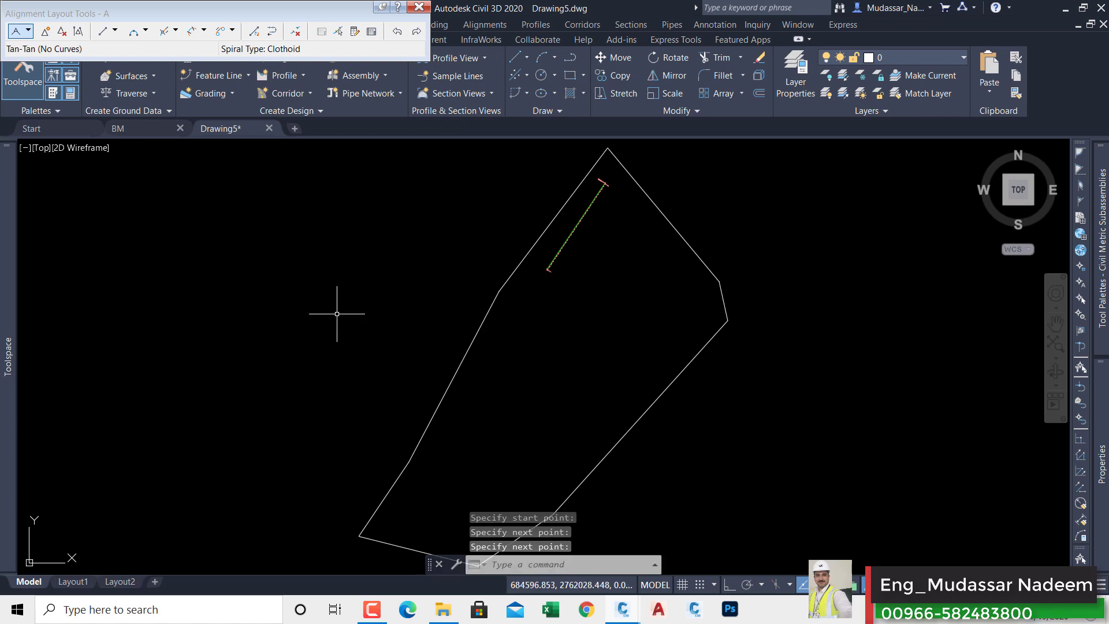
pyautogui.click(420, 6)
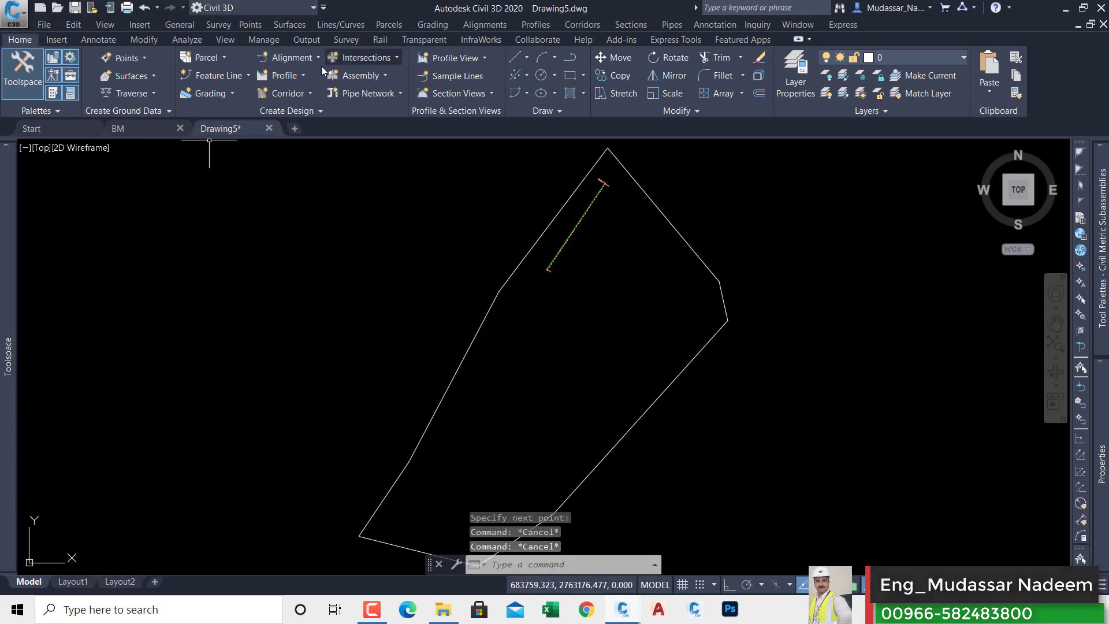
# Create a second centerline alignment named B as one straight tangent without curves, below and roughly parallel to alignment A inside the boundary.
pyautogui.click(286, 60)
pyautogui.click(315, 84)
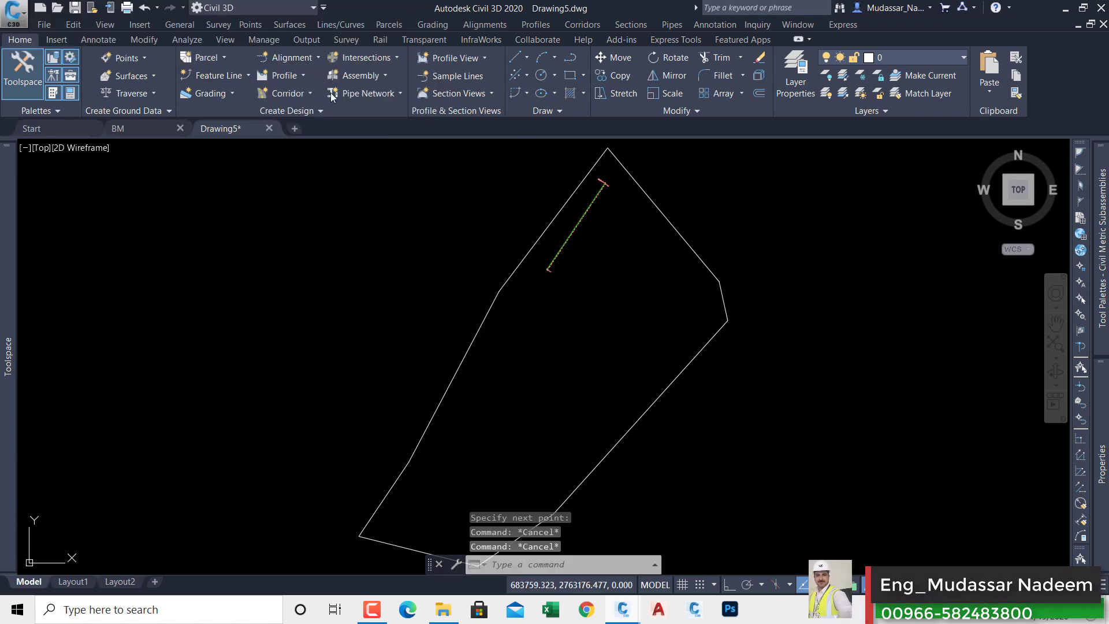
pyautogui.write('A')
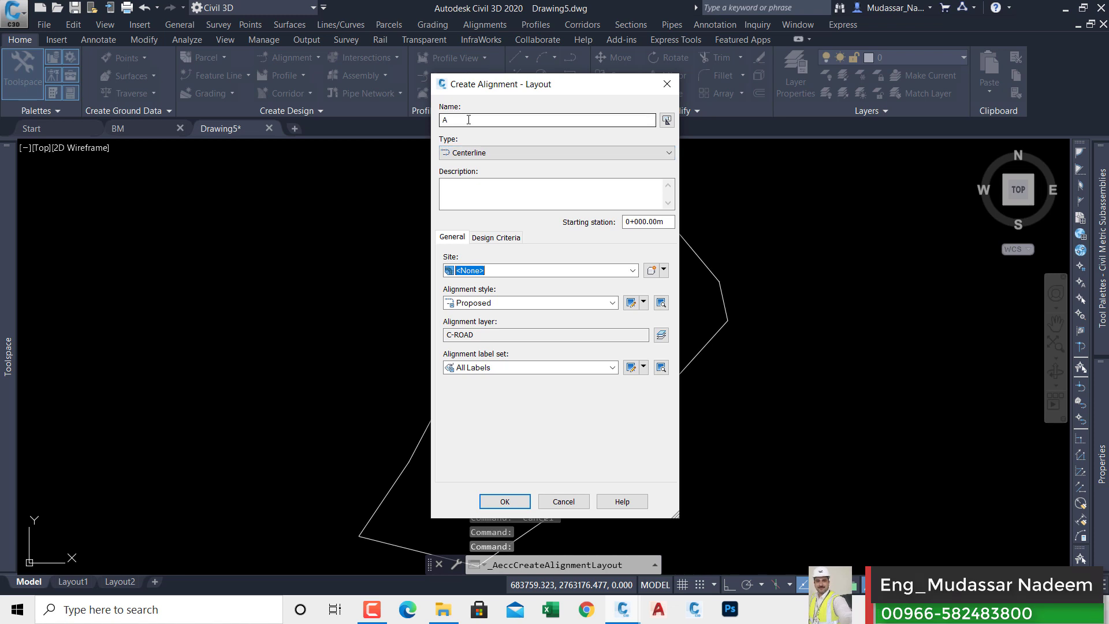
pyautogui.click(468, 120)
pyautogui.write('B')
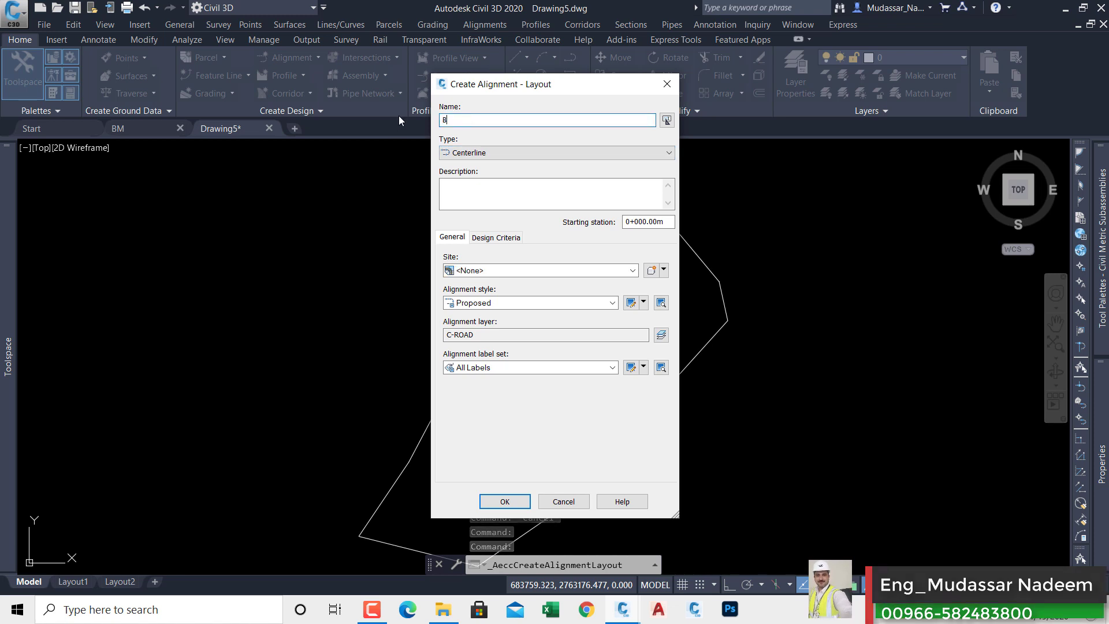
pyautogui.click(508, 502)
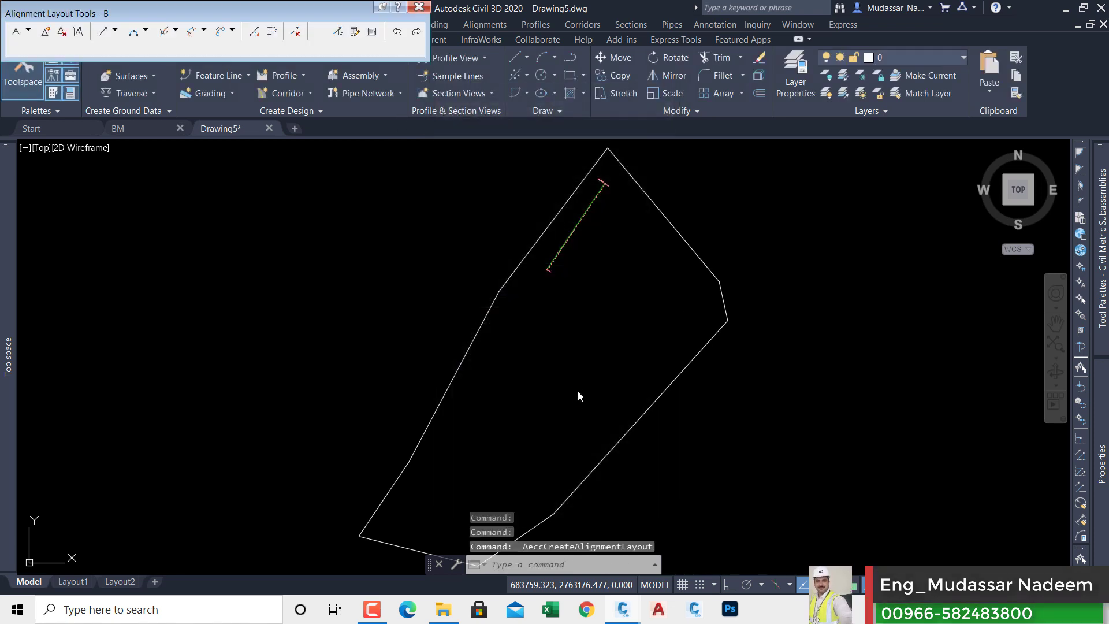
pyautogui.click(28, 30)
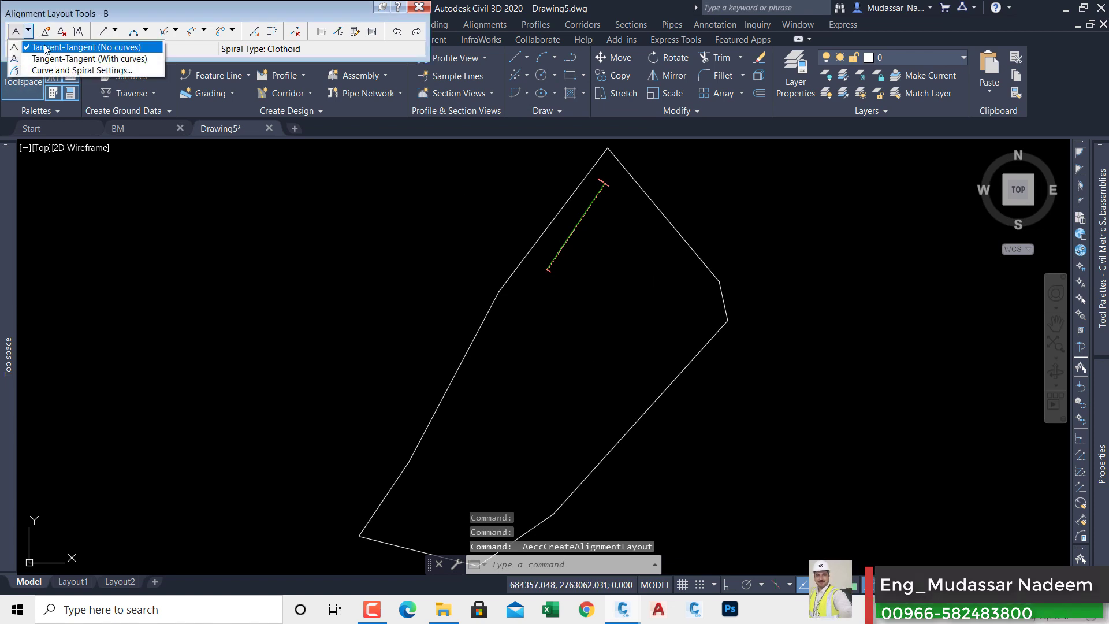
pyautogui.click(34, 45)
pyautogui.click(632, 257)
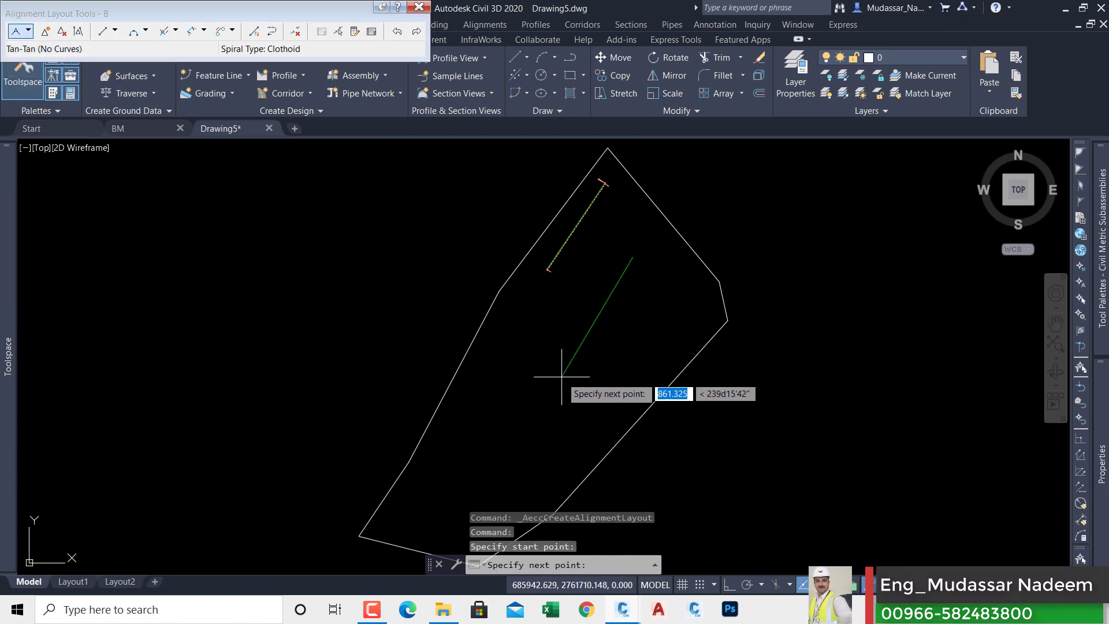
pyautogui.click(556, 378)
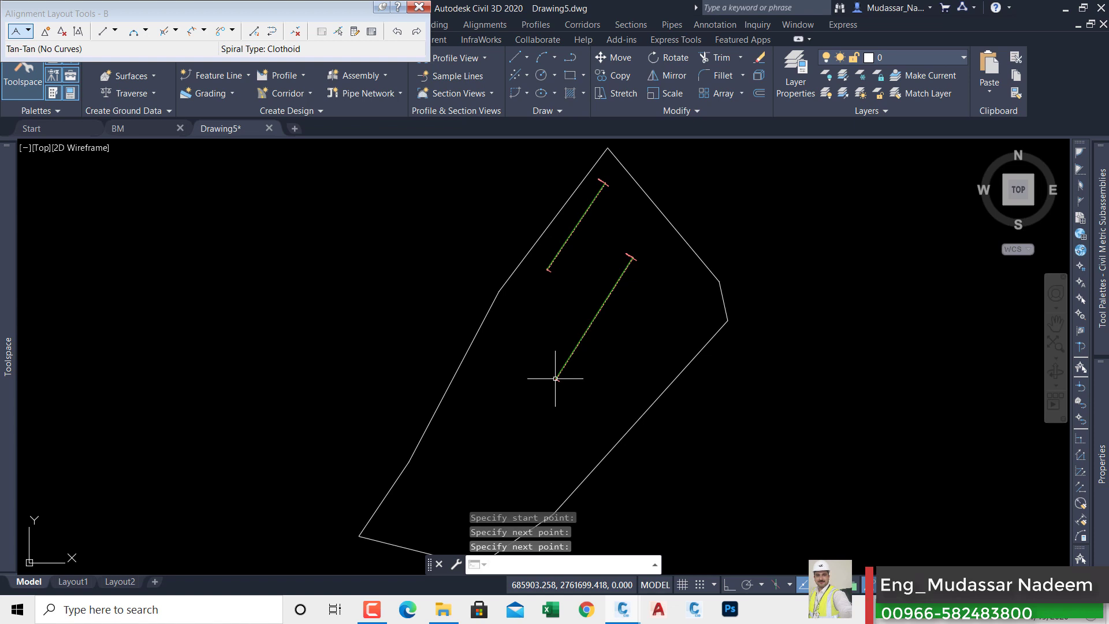
pyautogui.press('Return')
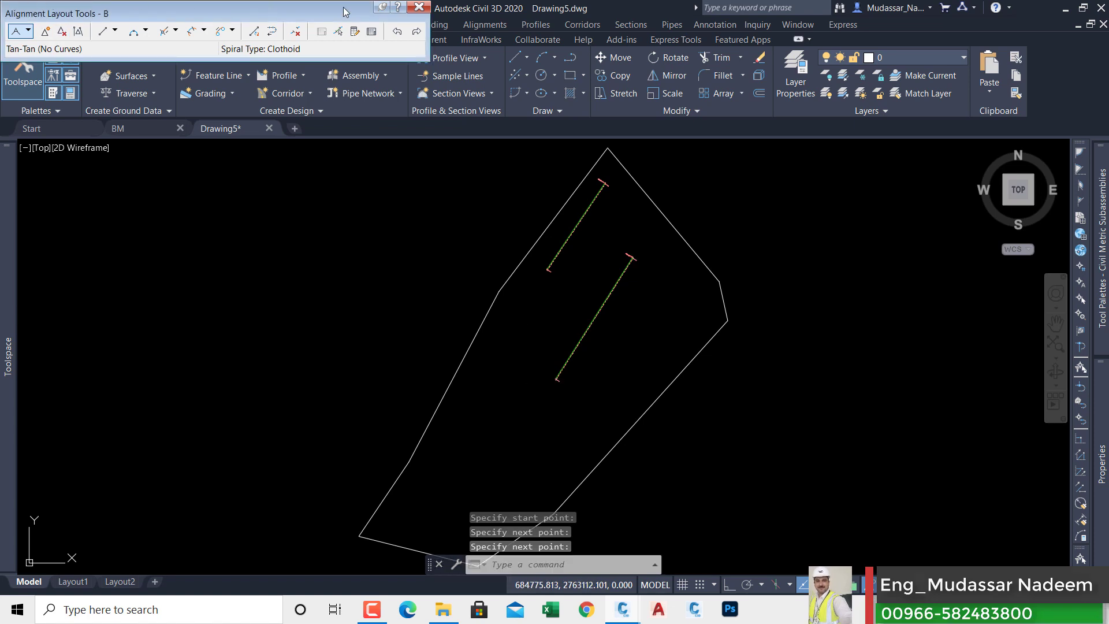
pyautogui.click(419, 8)
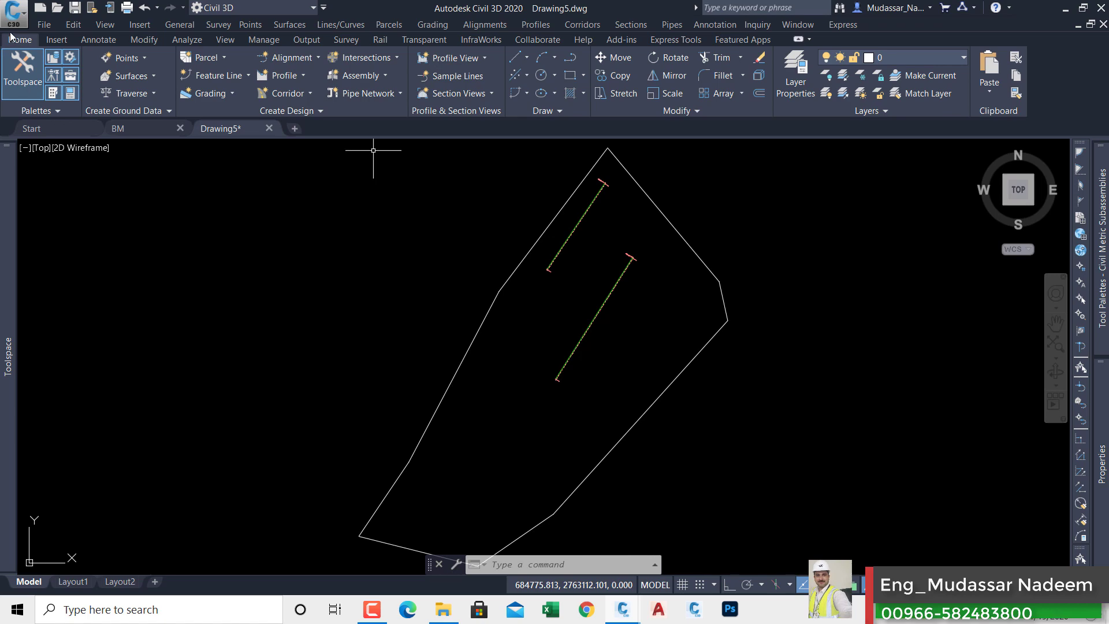
# Save the drawing with the two alignments as ALIGNMENT.dwg in the M_DS folder.
pyautogui.click(13, 11)
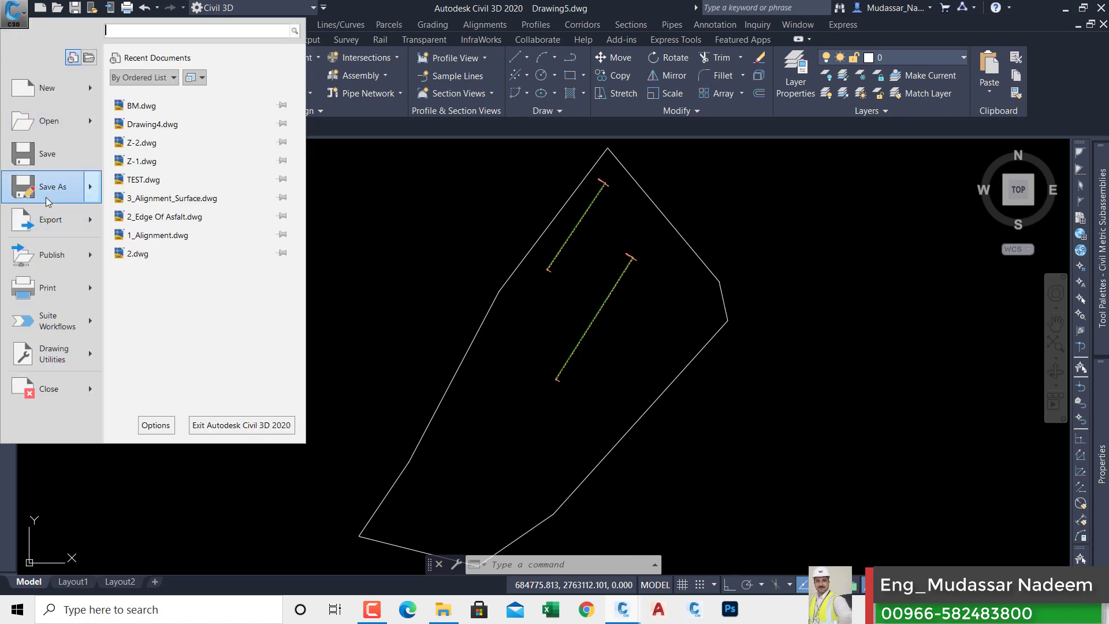
pyautogui.press('Escape')
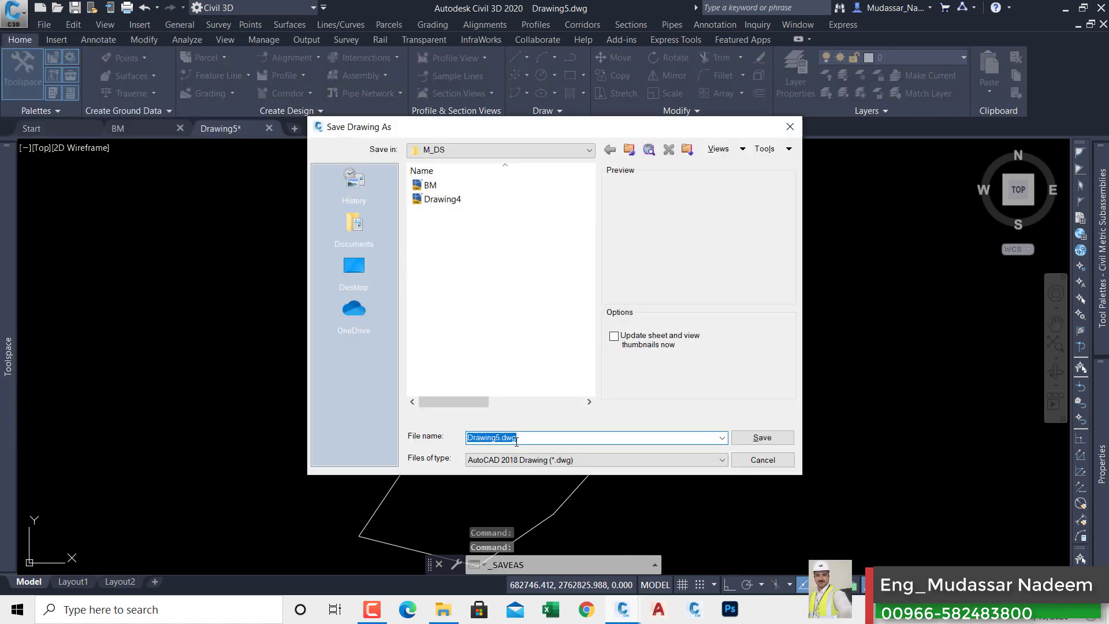
pyautogui.click(533, 439)
pyautogui.doubleClick(532, 439)
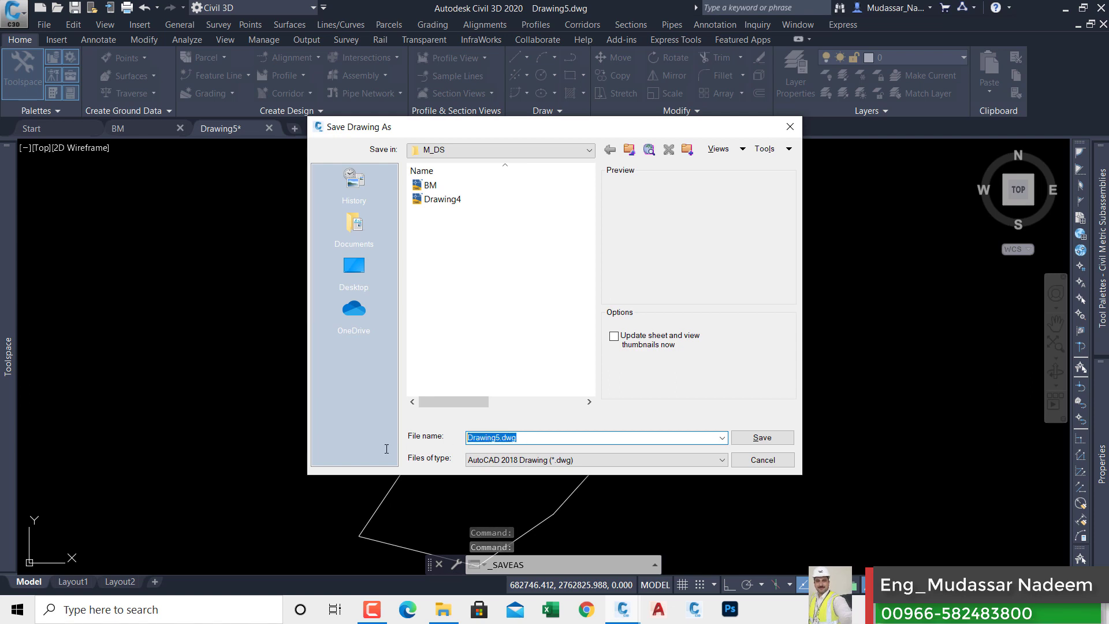
pyautogui.write('AL')
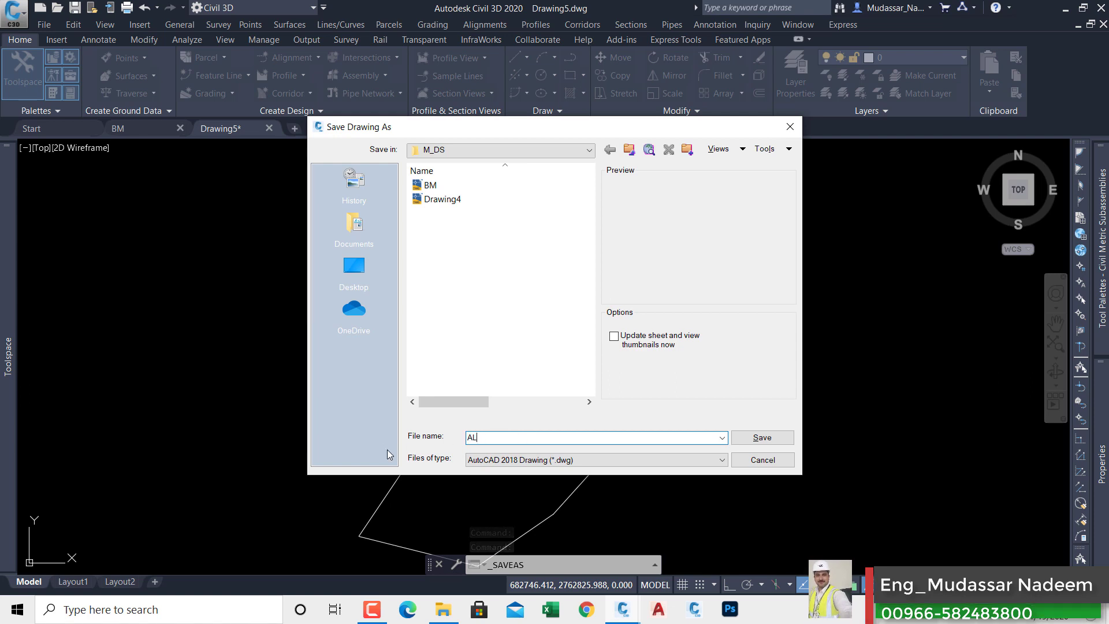
pyautogui.write('IGNM')
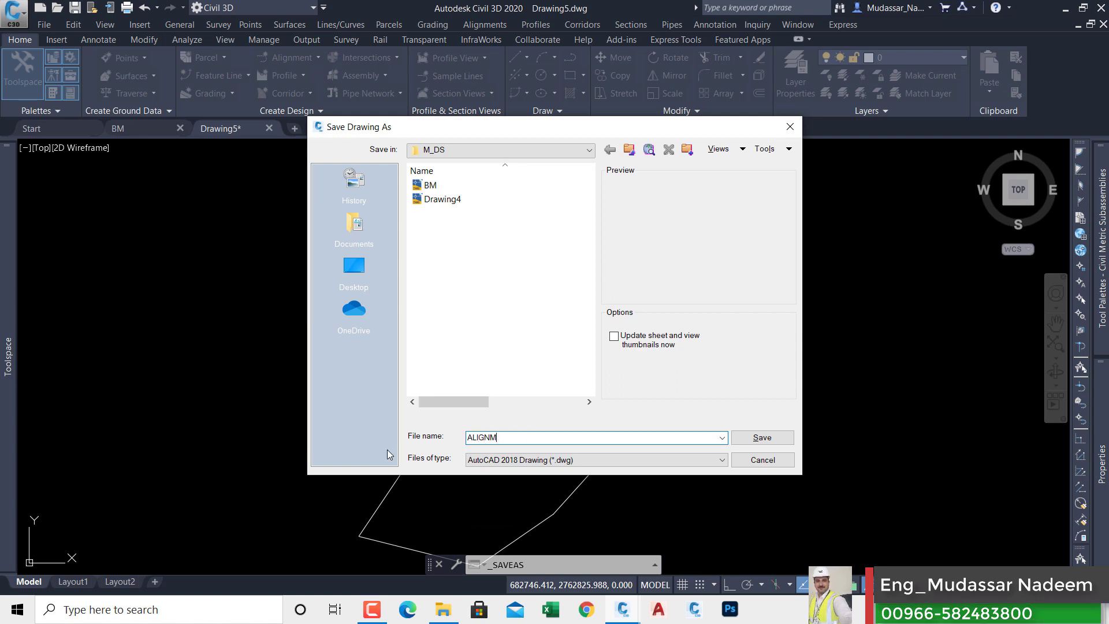
pyautogui.write('ENT')
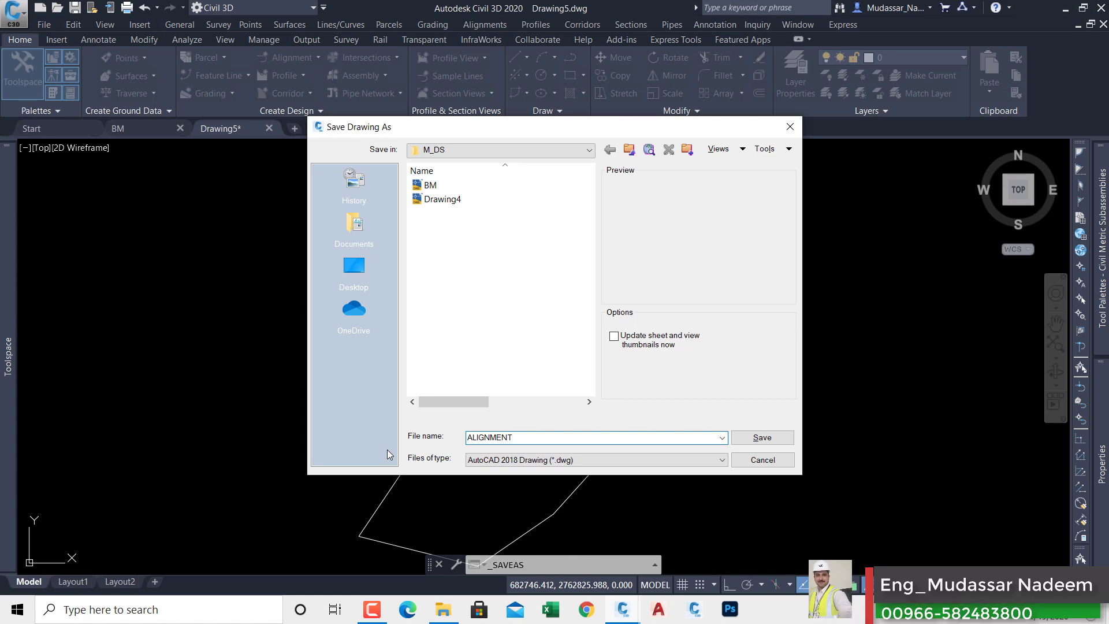
pyautogui.click(785, 437)
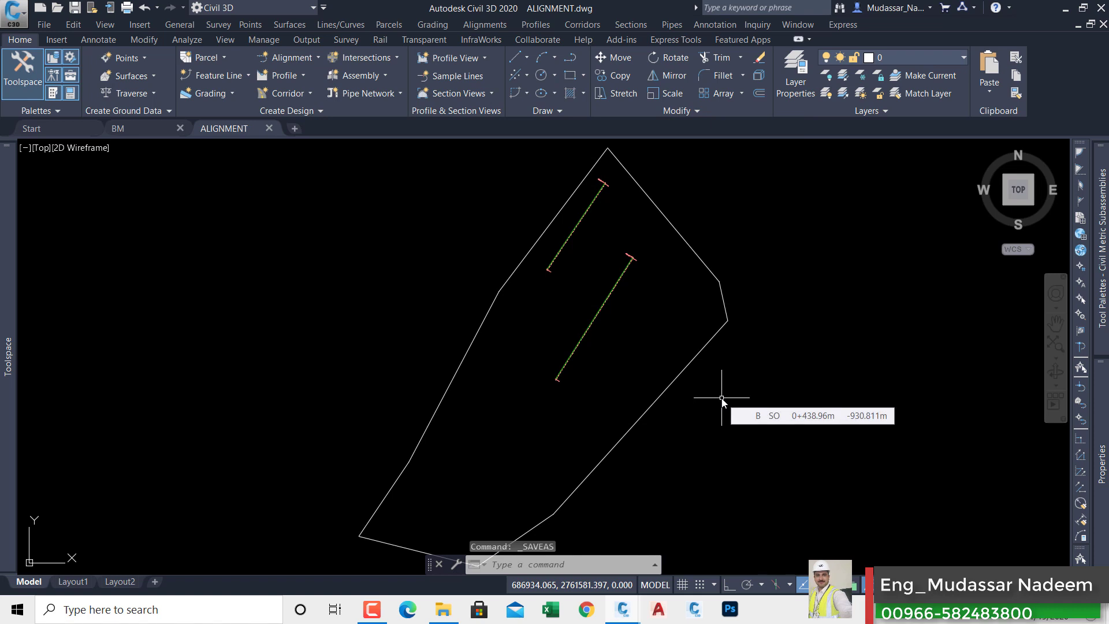
# Delete the boundary polyline around the two alignments in the ALIGNMENT drawing.
pyautogui.click(721, 288)
pyautogui.click(712, 290)
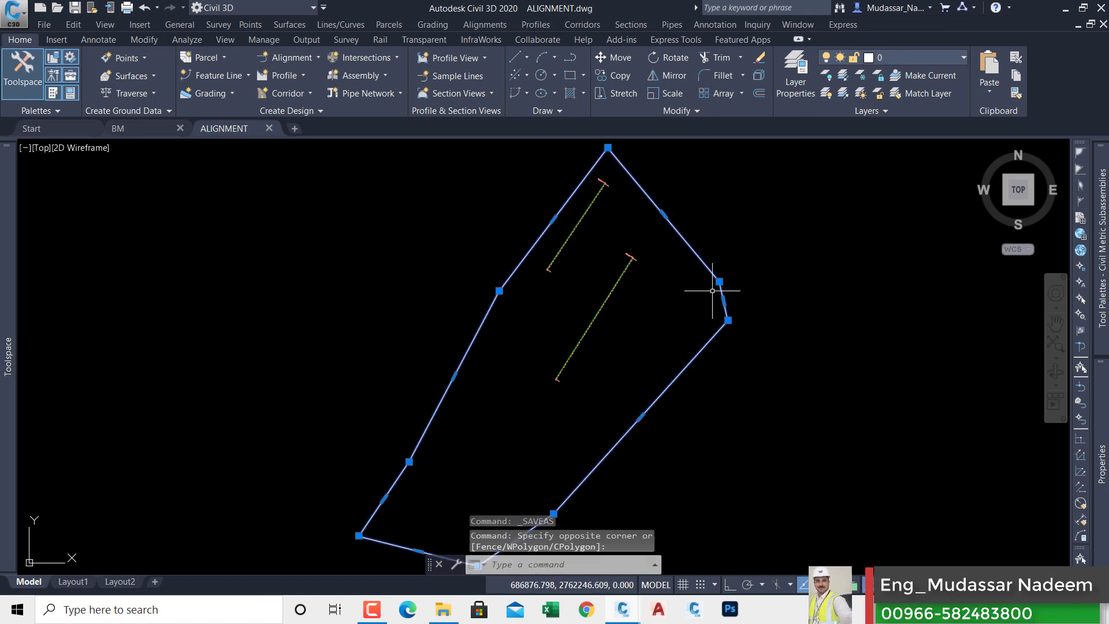
pyautogui.press('Delete')
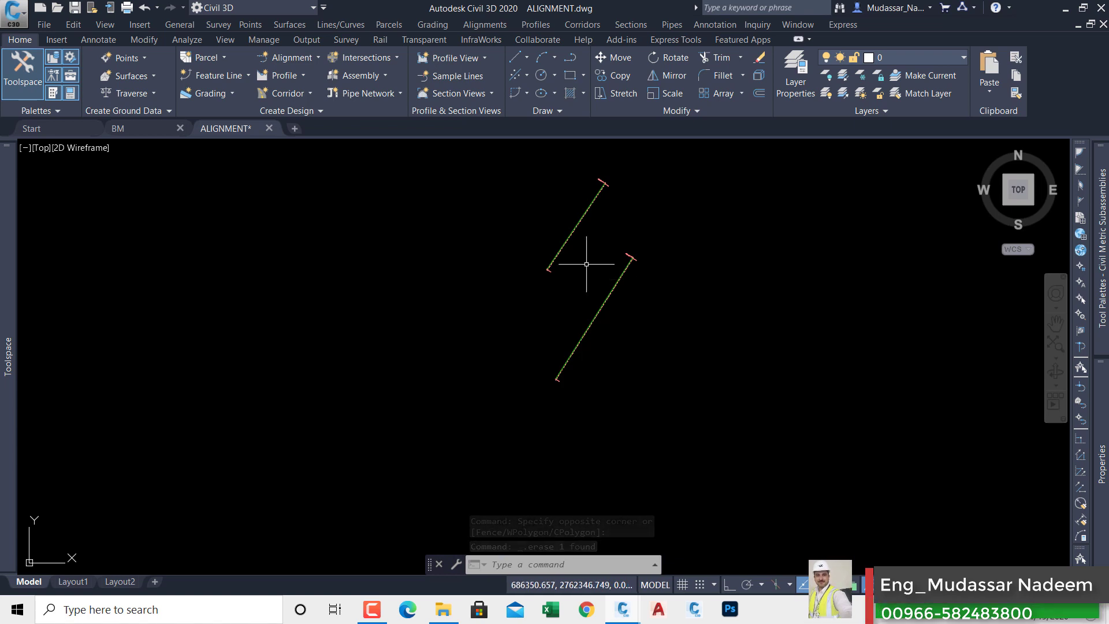
# Switch from the ALIGNMENT drawing to the BM surface drawing.
pyautogui.click(139, 128)
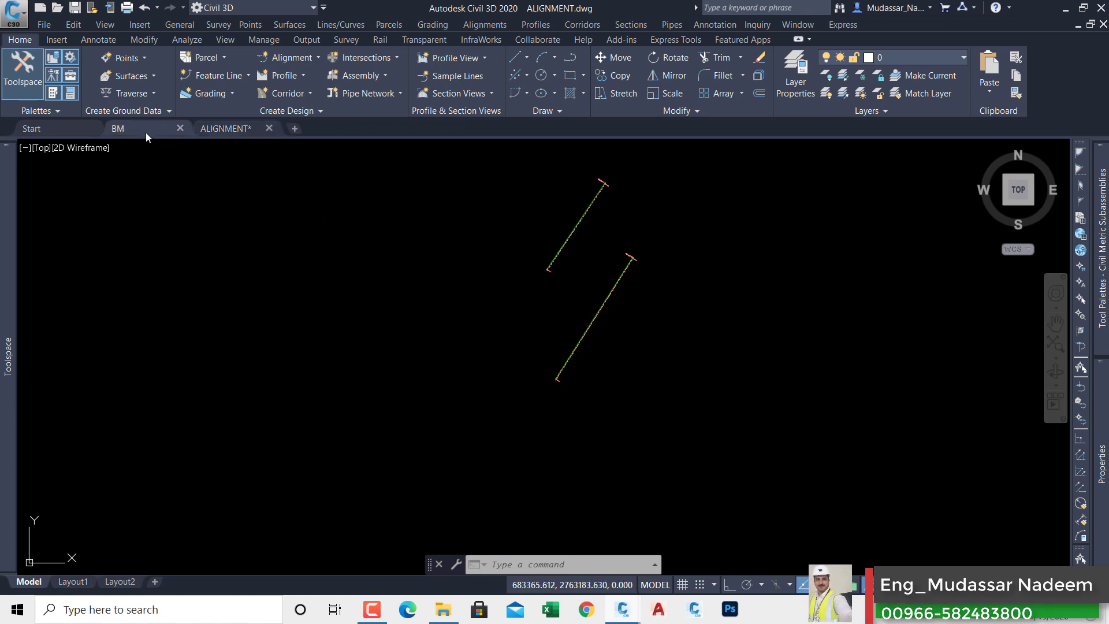
pyautogui.click(222, 130)
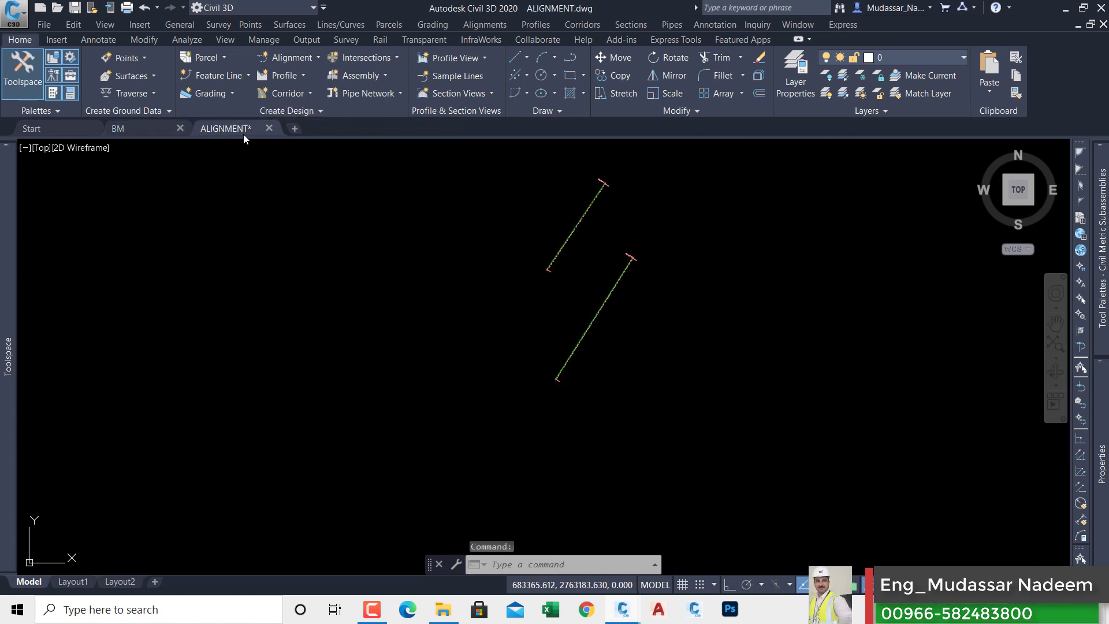
pyautogui.click(144, 131)
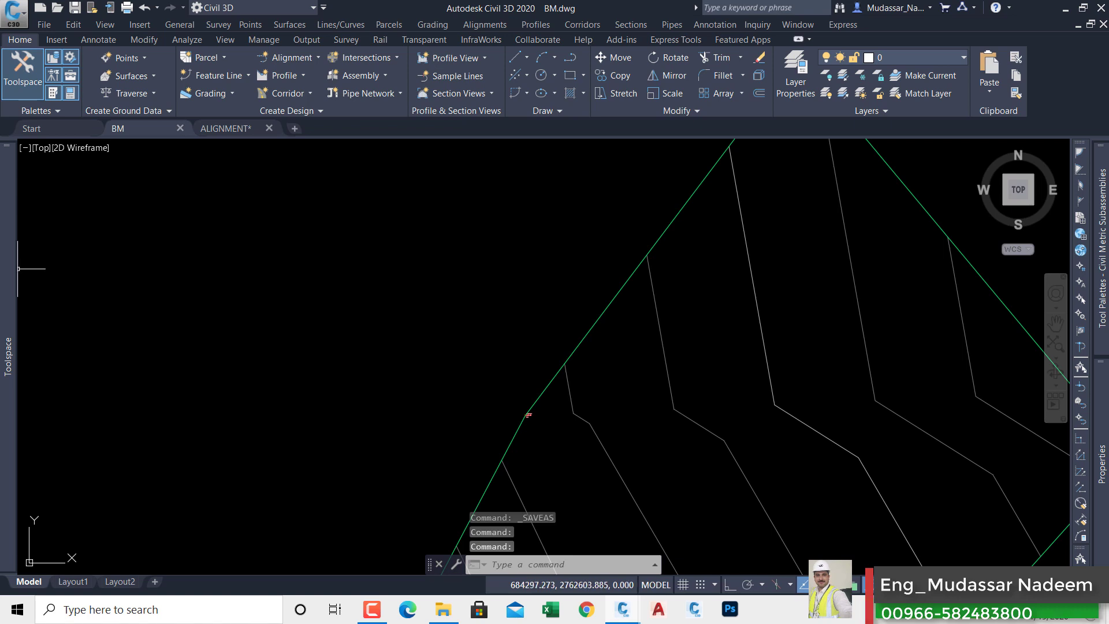
# View the ALIGNMENT drawing and return to the BM drawing.
pyautogui.moveTo(17, 275)
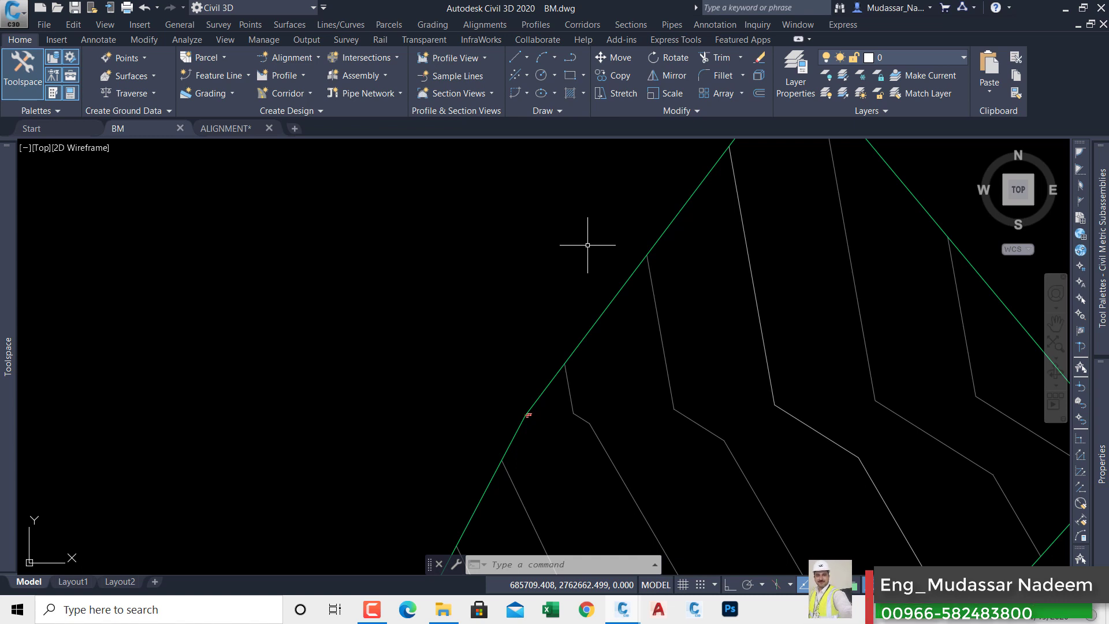
pyautogui.click(237, 133)
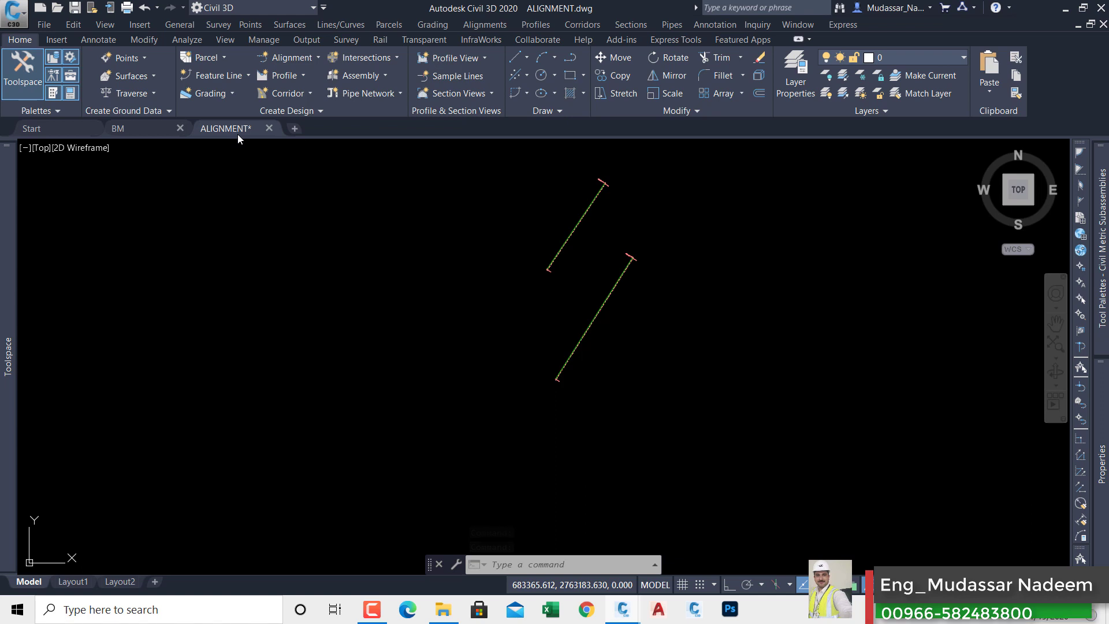
pyautogui.click(142, 130)
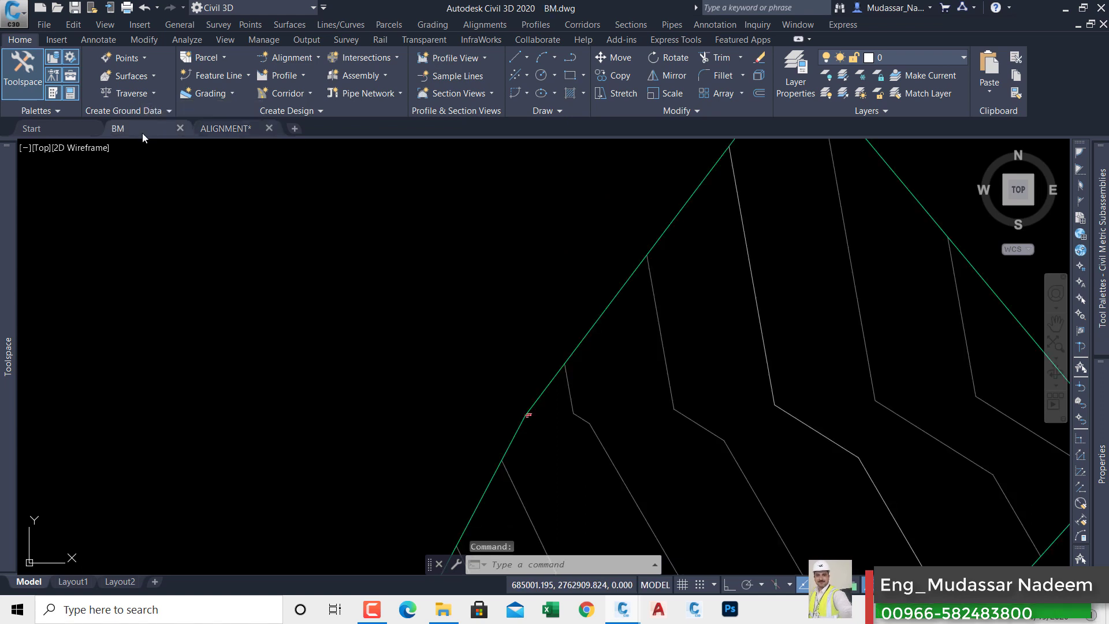
# Set the data shortcuts working folder to M_DS inside the 3_SDAKAT folder on drive D.
pyautogui.moveTo(6, 258)
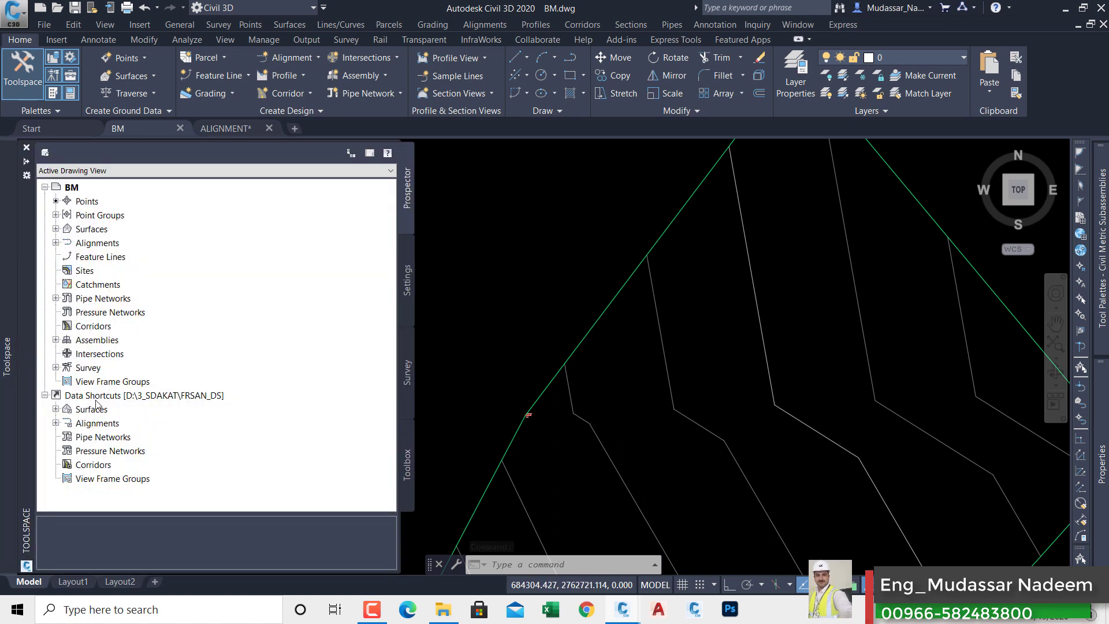
pyautogui.rightClick(139, 395)
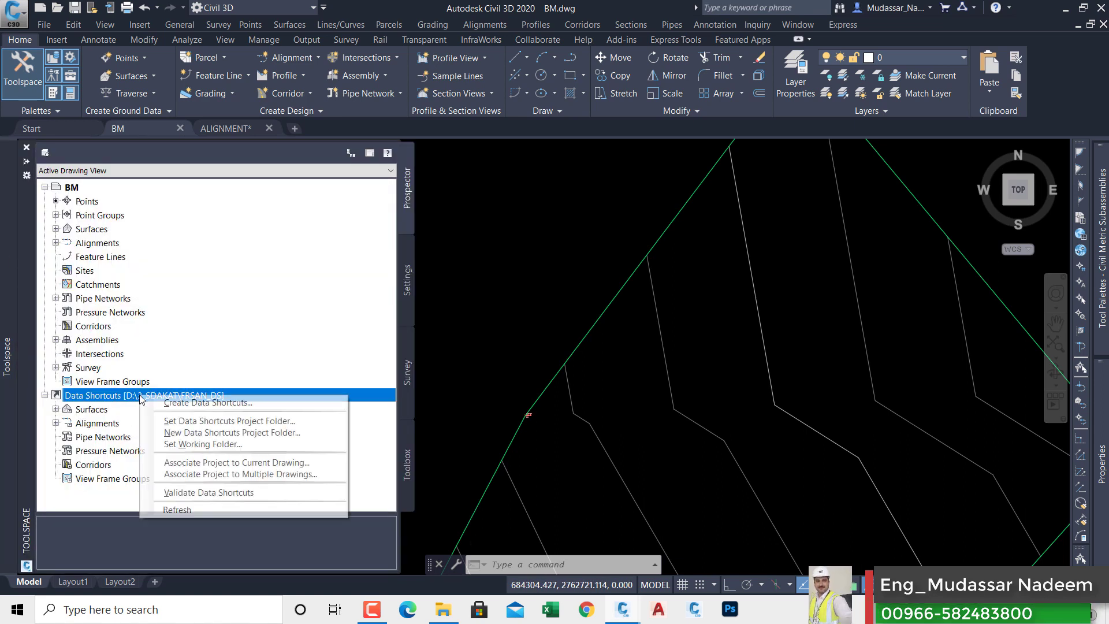
pyautogui.click(191, 444)
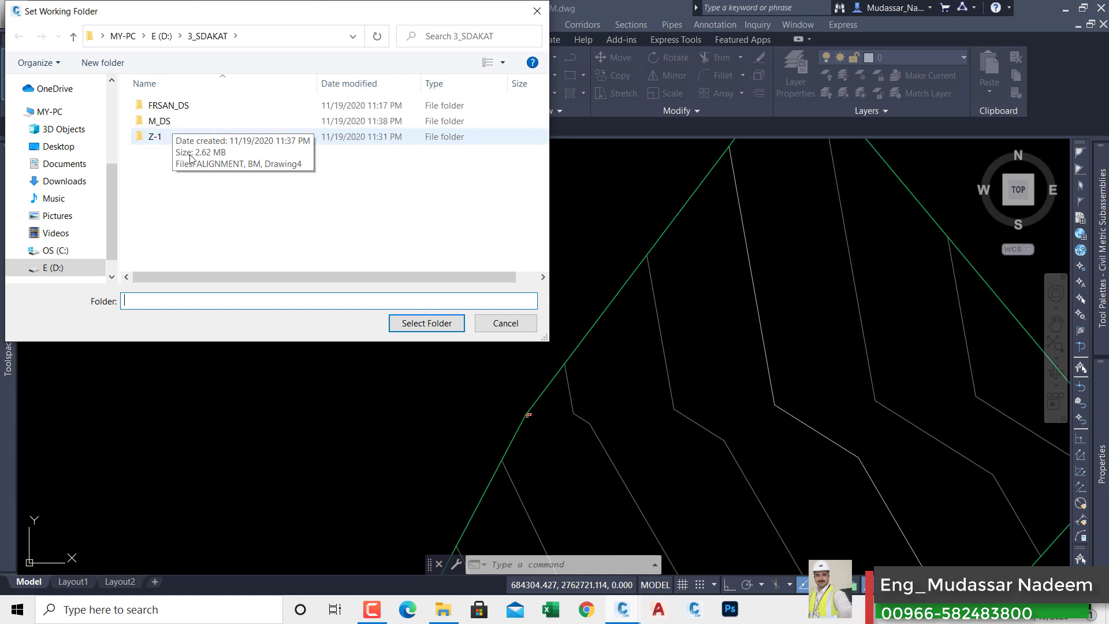
pyautogui.rightClick(193, 190)
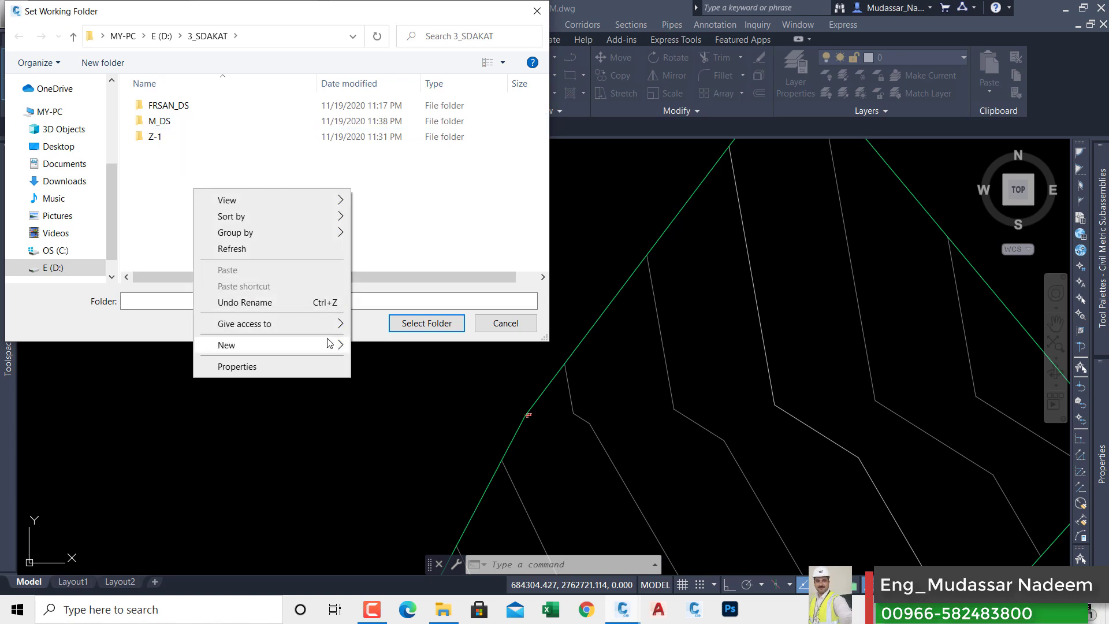
pyautogui.moveTo(334, 345)
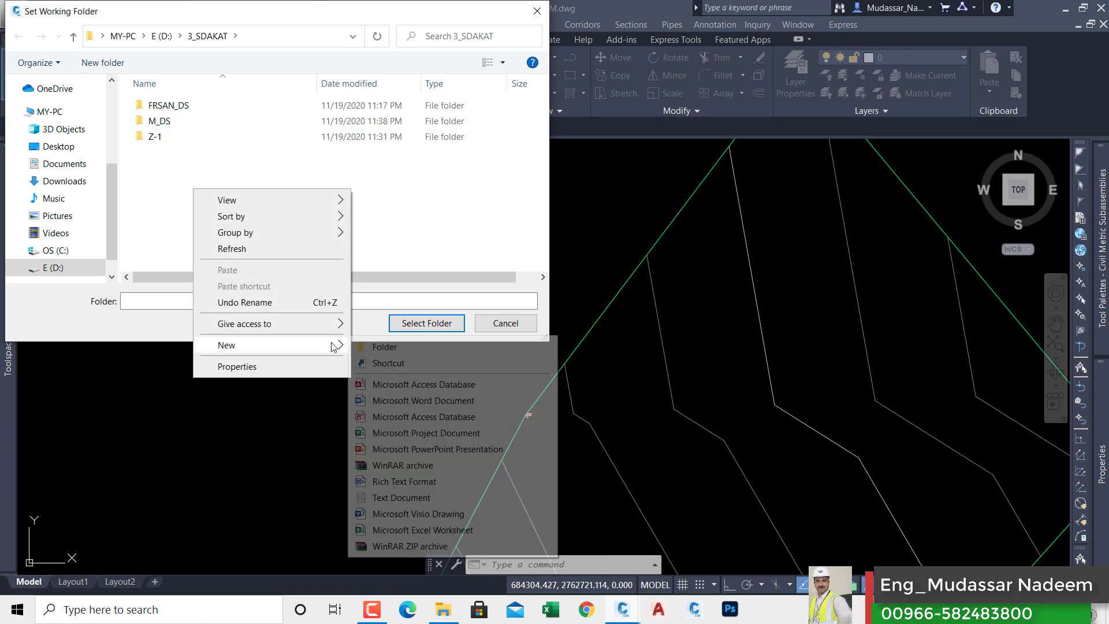
pyautogui.click(221, 161)
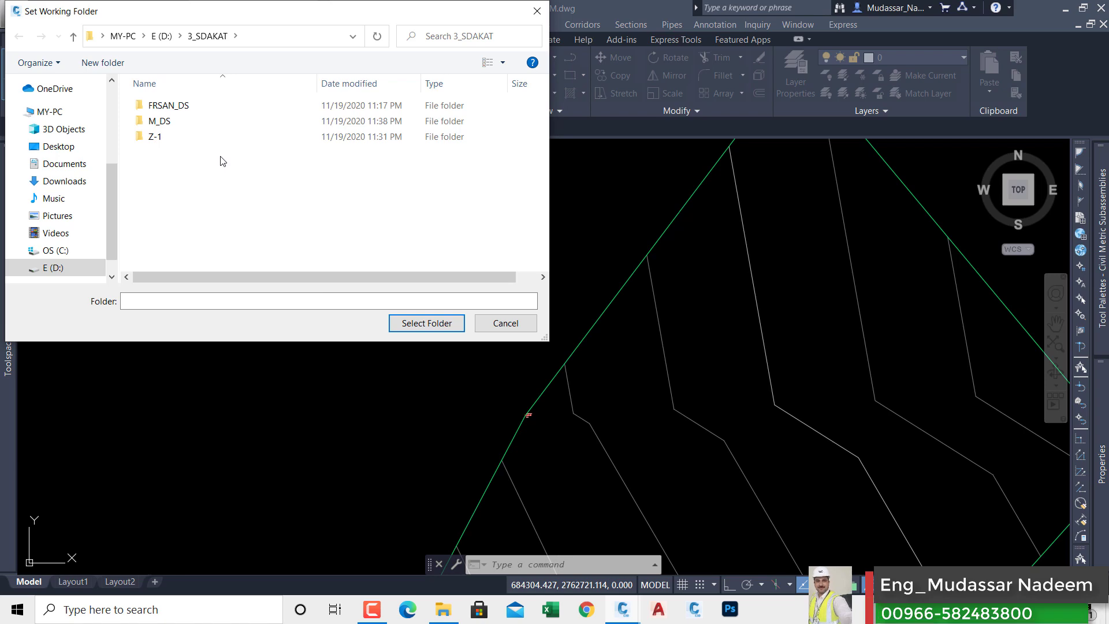
pyautogui.click(159, 122)
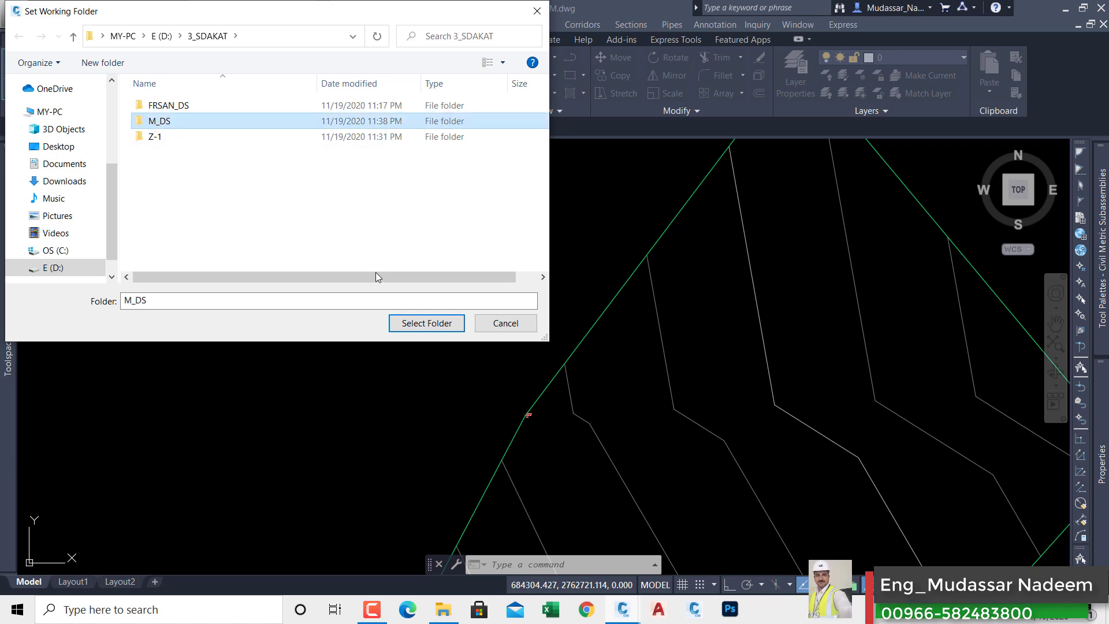
pyautogui.click(411, 326)
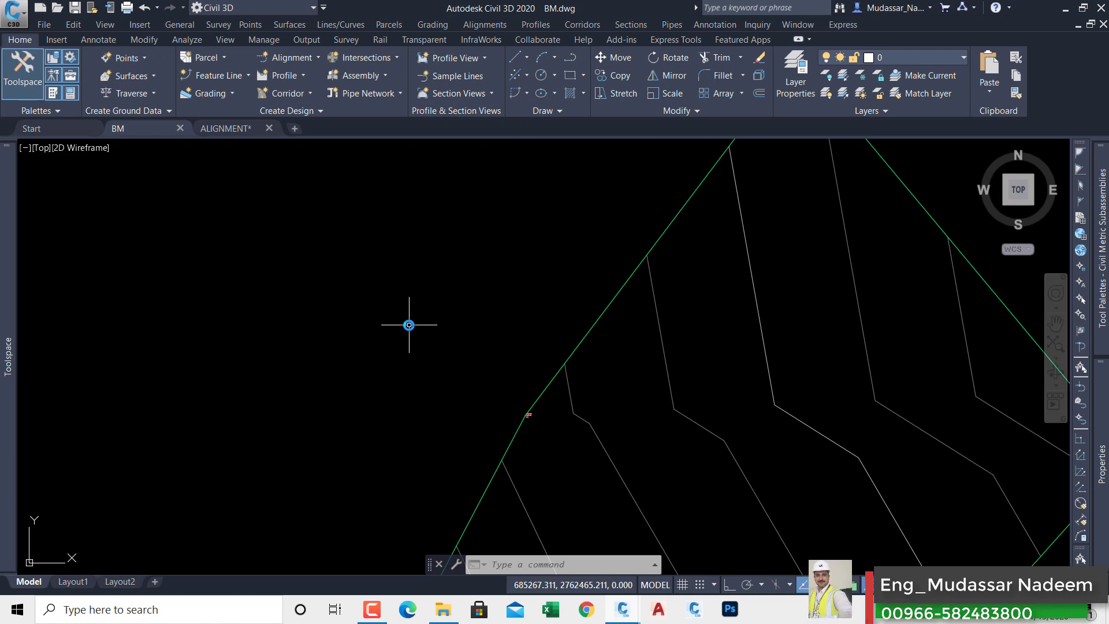
# Create a new data shortcuts project folder named BM-SURFACE in the M_DS working folder.
pyautogui.moveTo(8, 352)
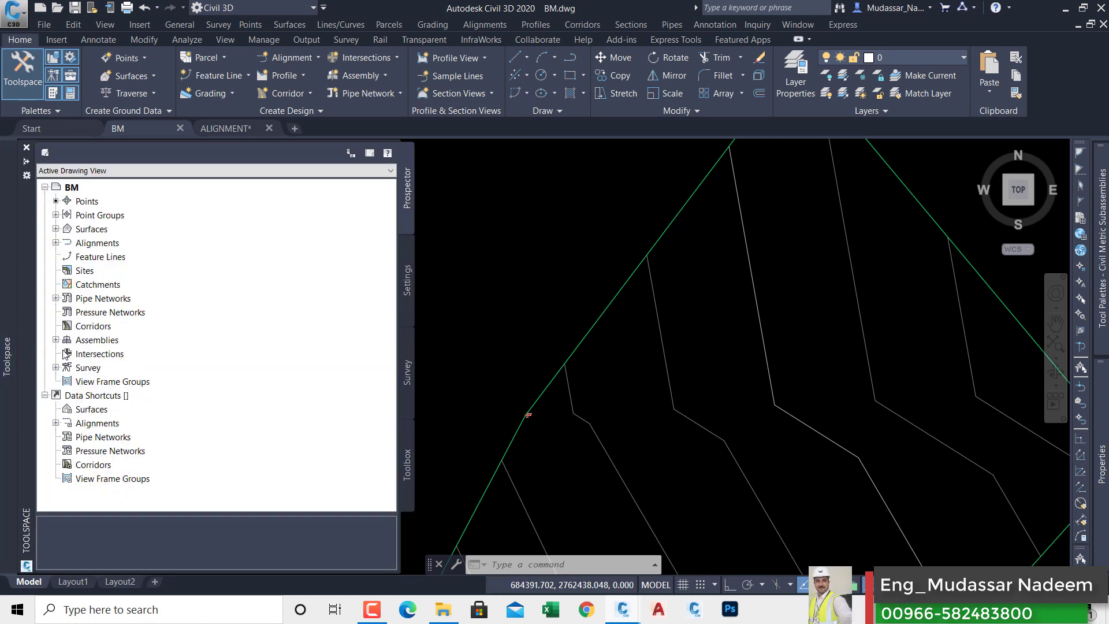
pyautogui.rightClick(115, 399)
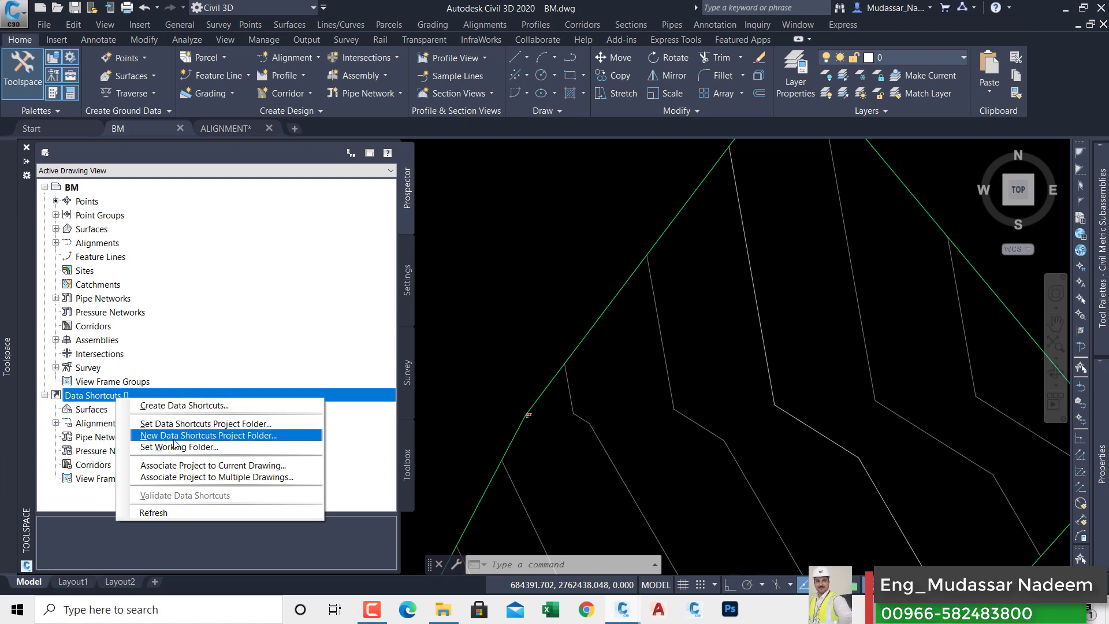
pyautogui.click(174, 437)
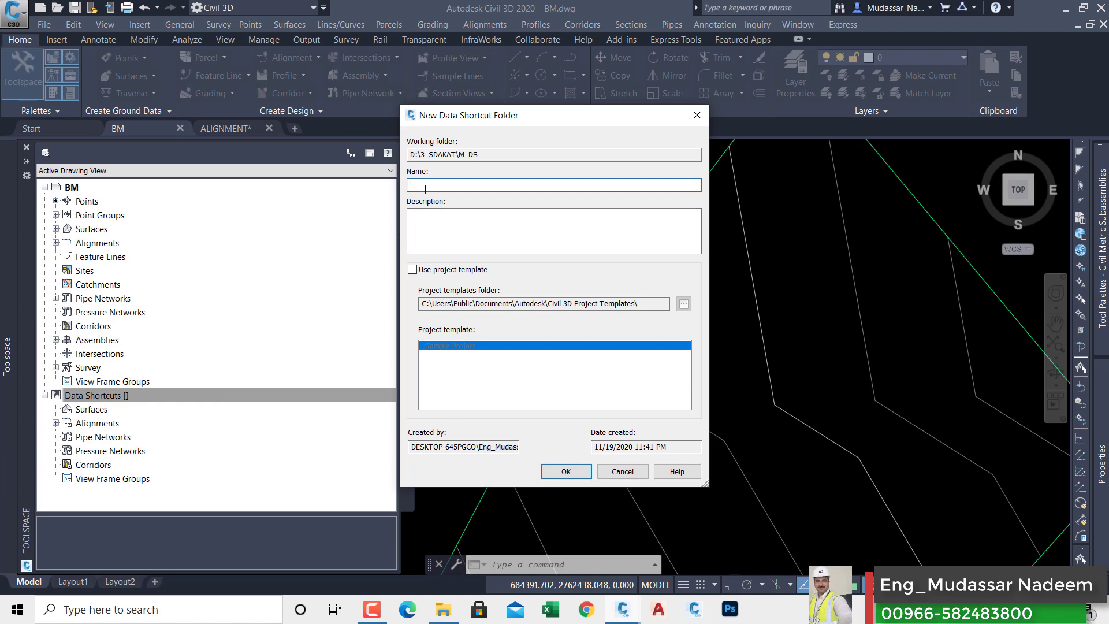
pyautogui.write('B')
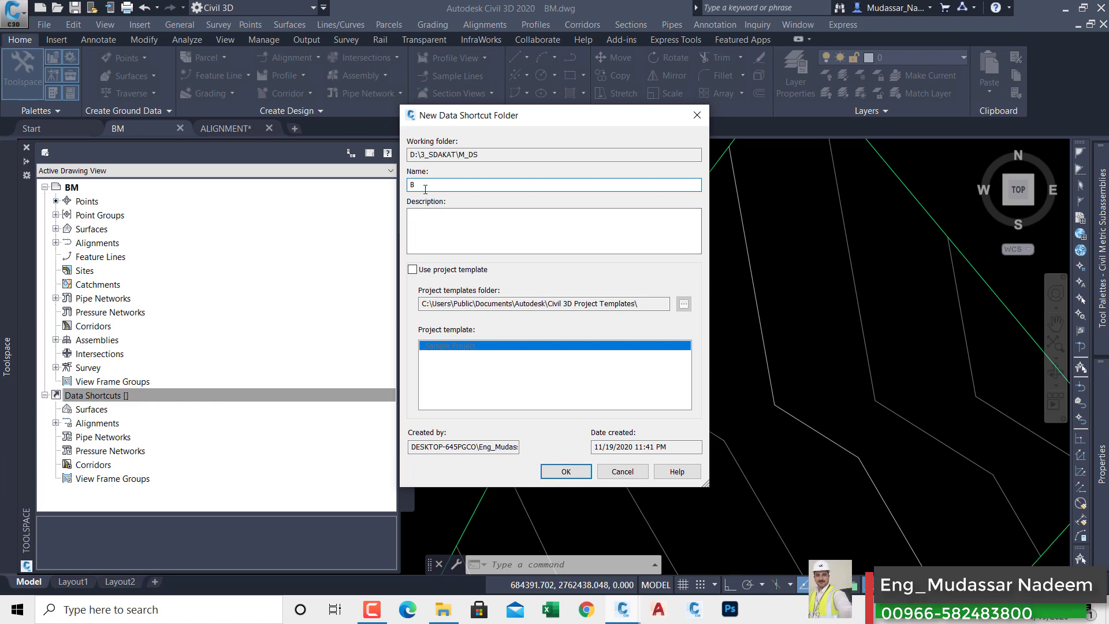
pyautogui.write('M-S')
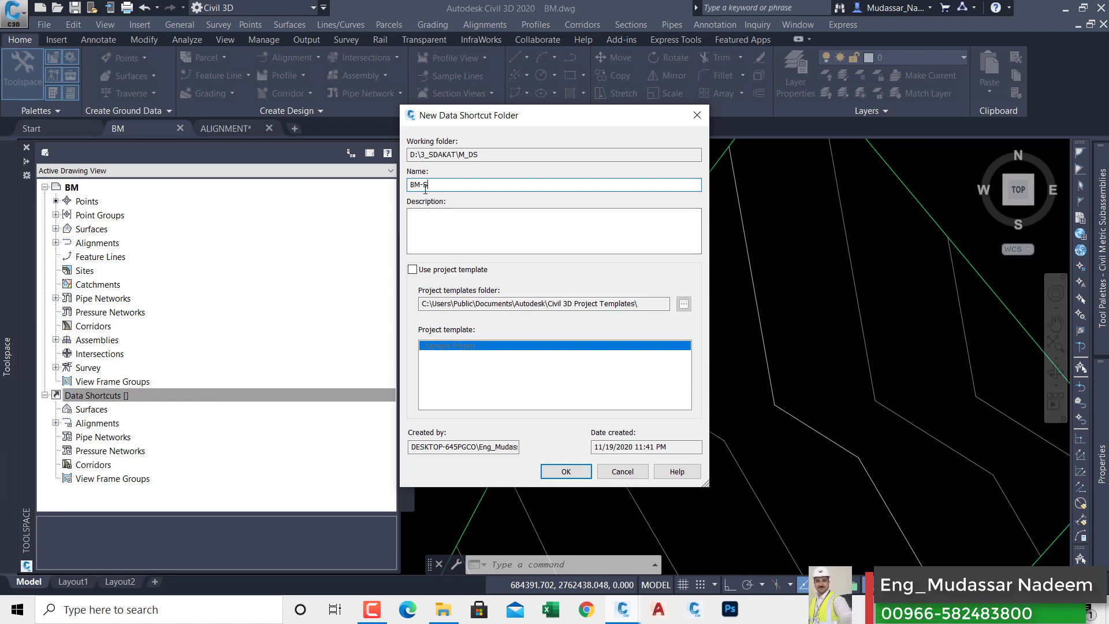
pyautogui.write('URFA')
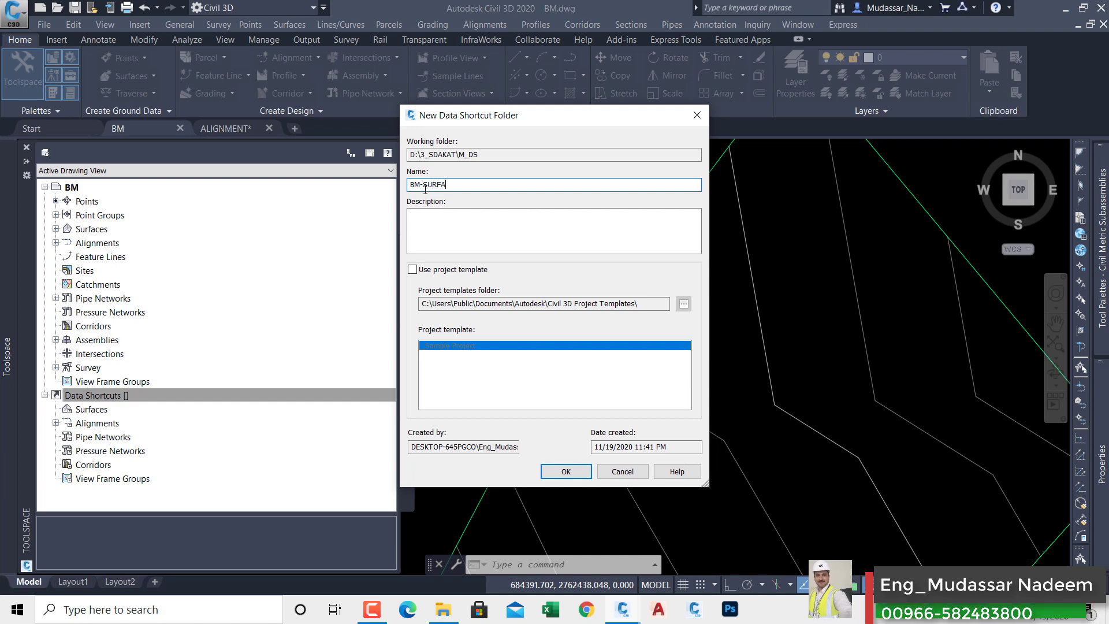
pyautogui.write('CE')
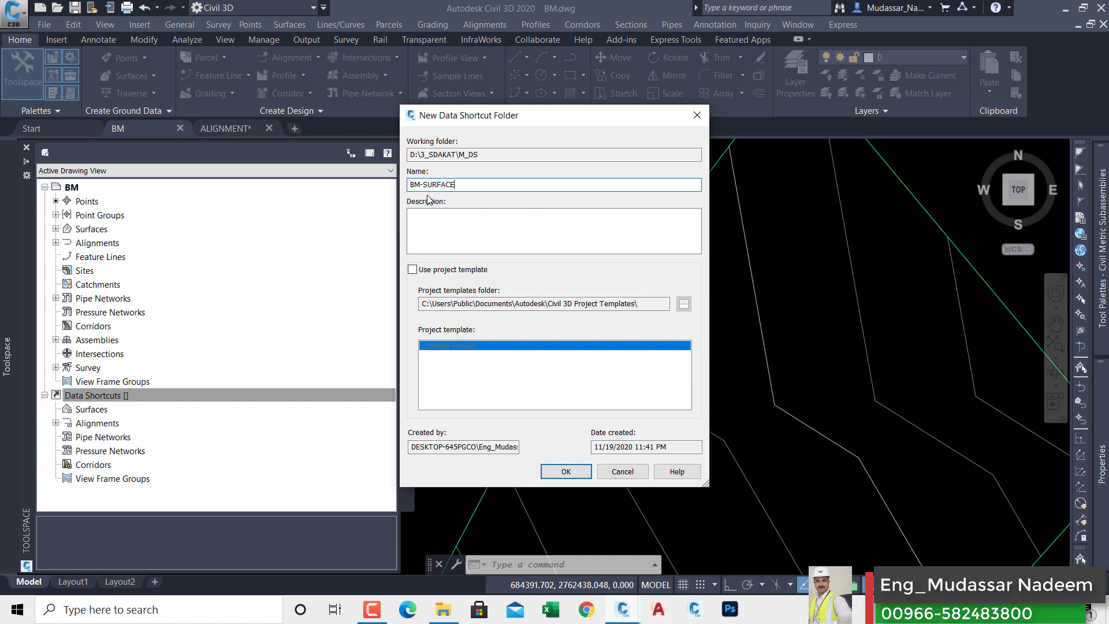
pyautogui.click(557, 468)
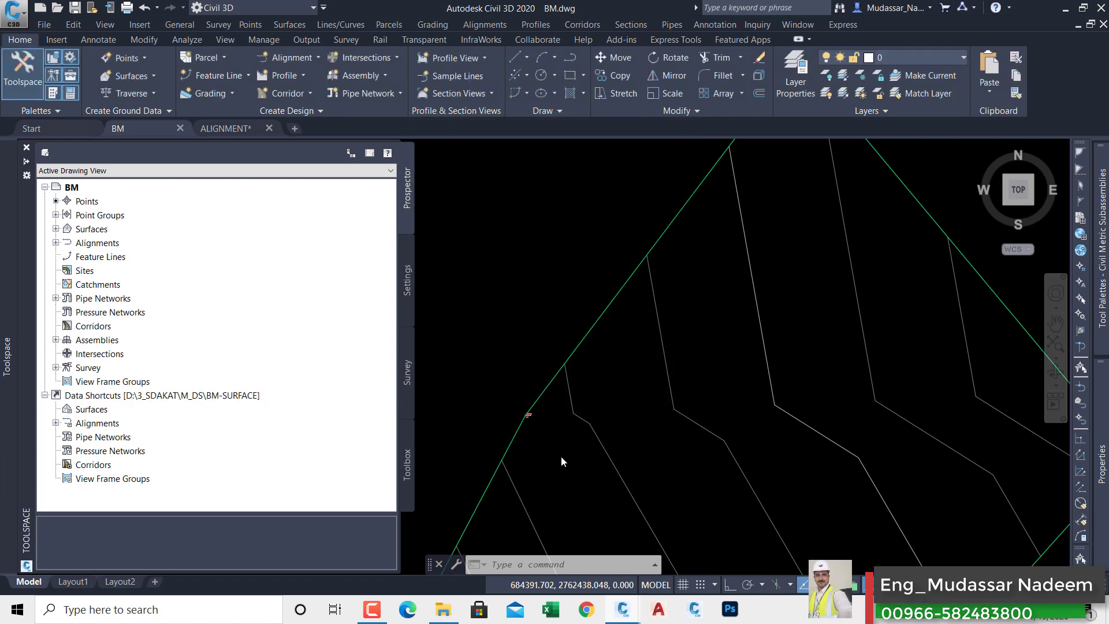
# Check the list of data shortcuts project folders available in the working folder.
pyautogui.click(98, 399)
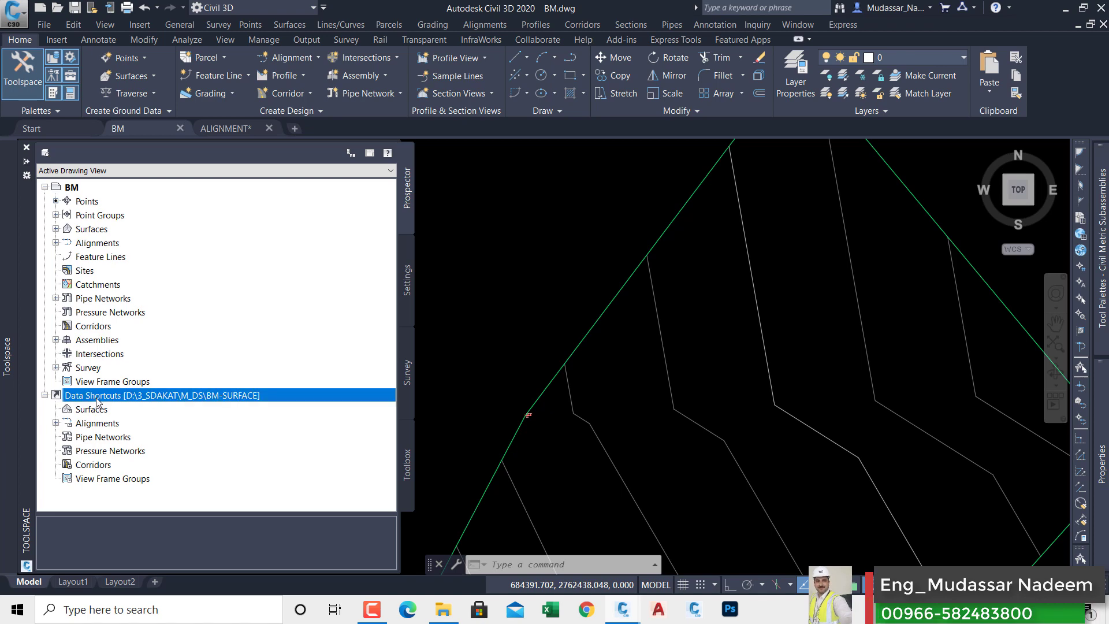
pyautogui.rightClick(96, 399)
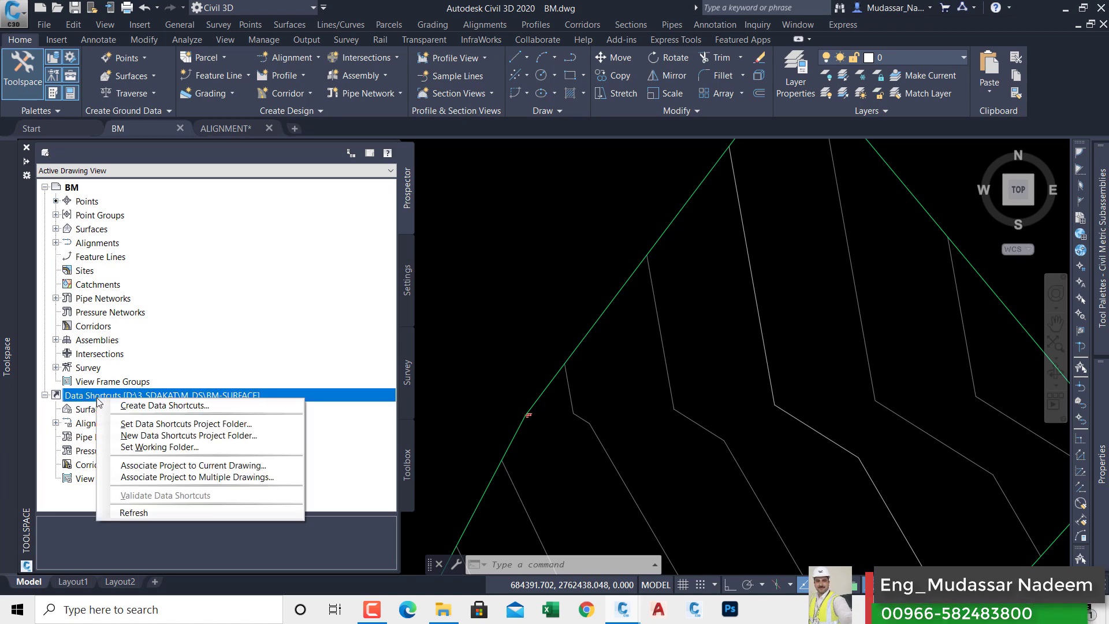
pyautogui.click(155, 426)
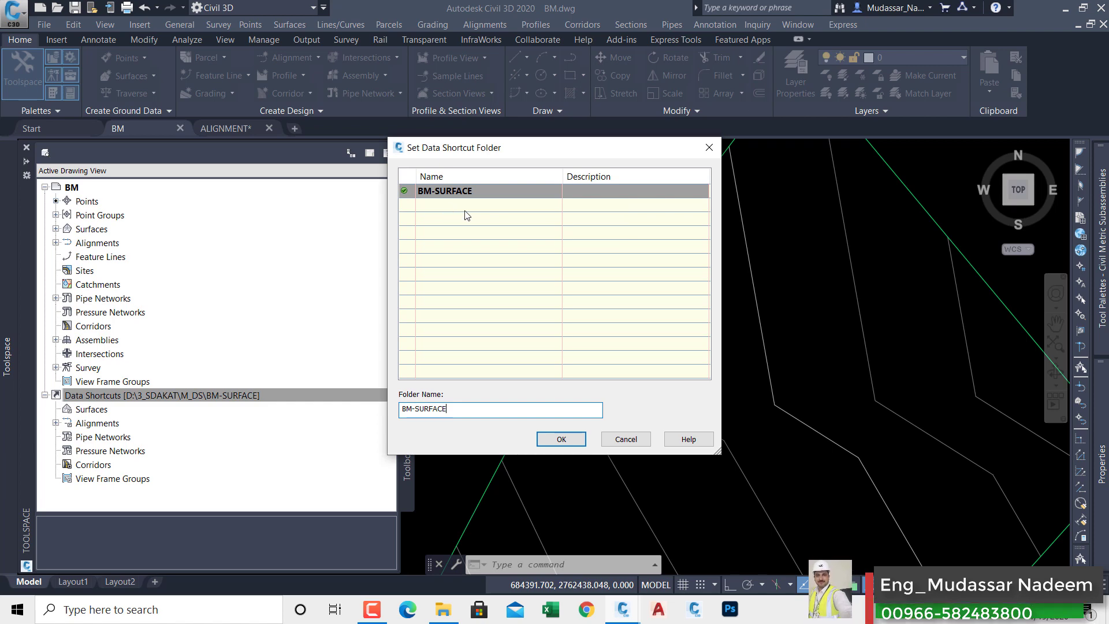
pyautogui.click(710, 148)
# Create a second data shortcuts project folder named ALI in the M_DS working folder.
pyautogui.click(151, 396)
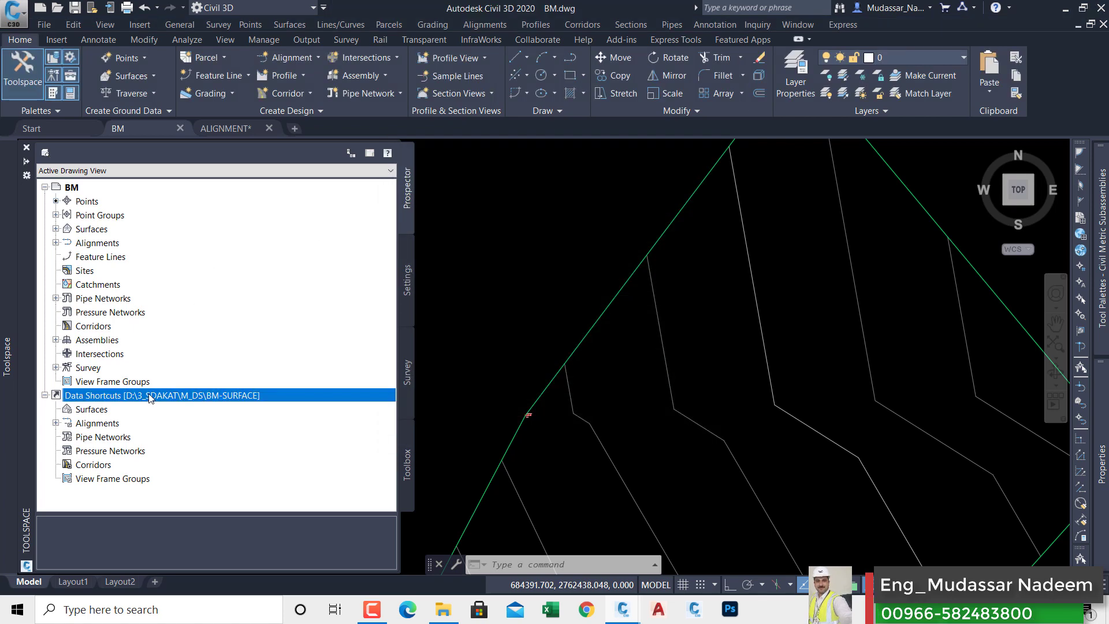
pyautogui.rightClick(151, 398)
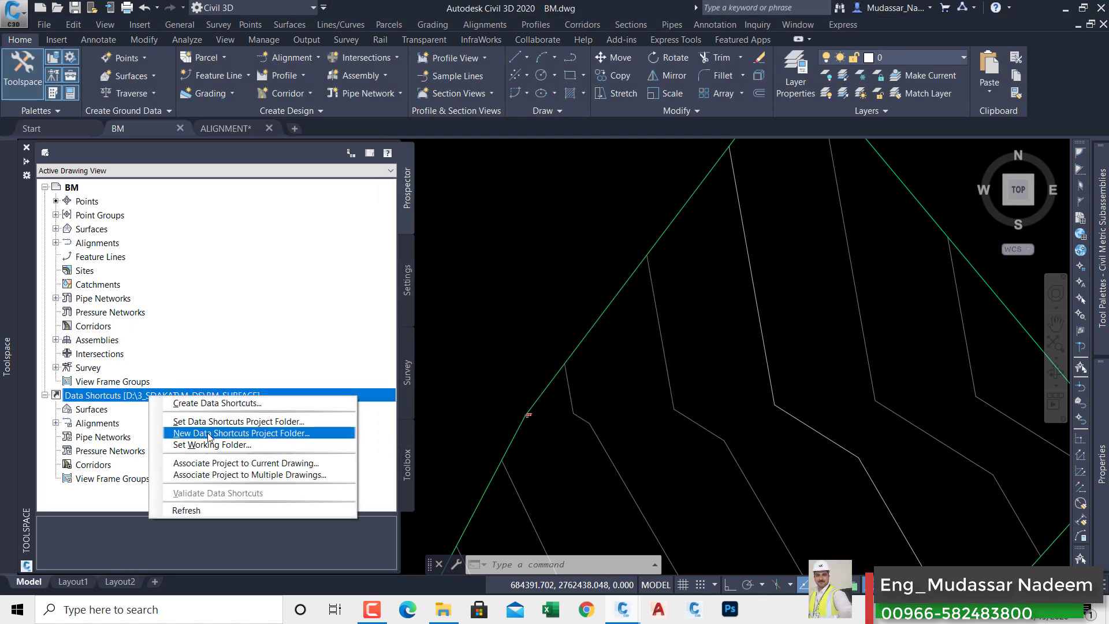
pyautogui.click(209, 433)
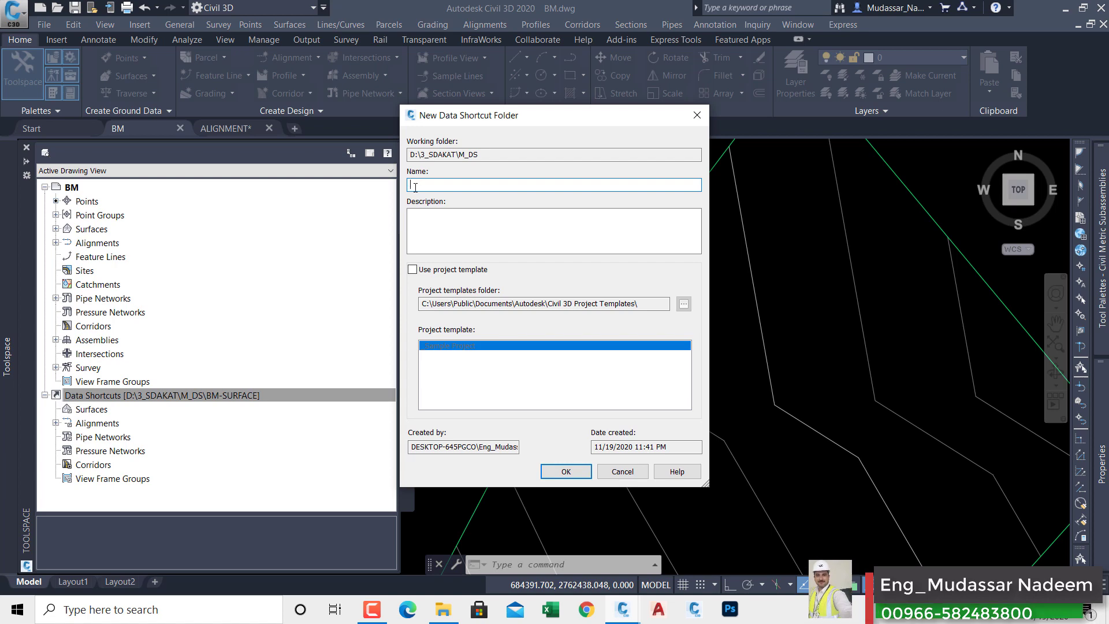
pyautogui.write('ALI')
pyautogui.click(563, 471)
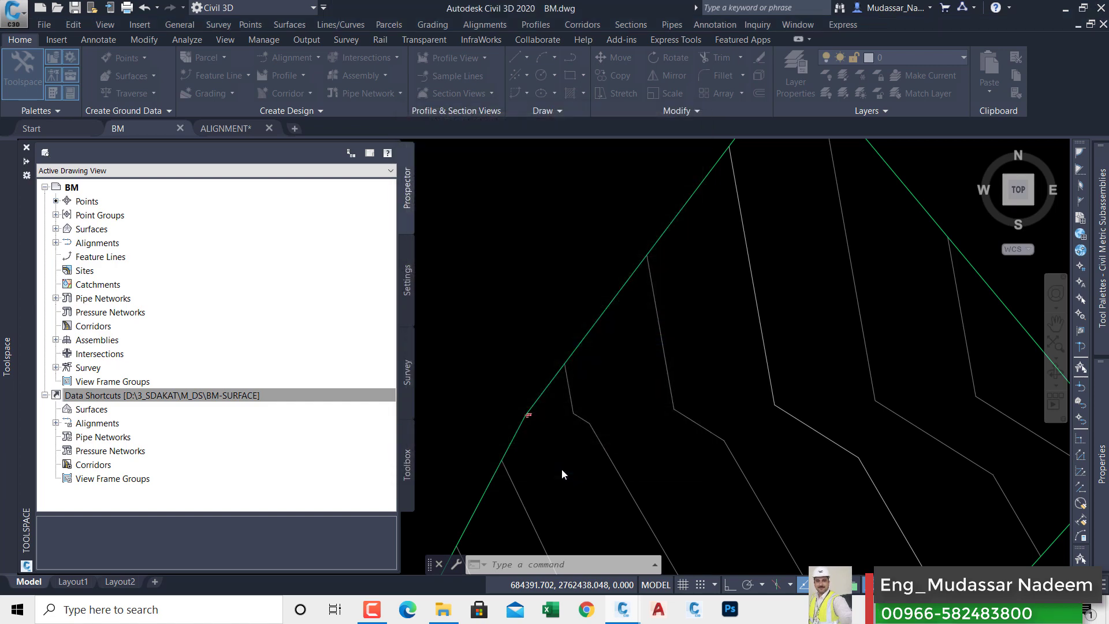
# Set BM-SURFACE as the current data shortcuts project folder.
pyautogui.rightClick(161, 400)
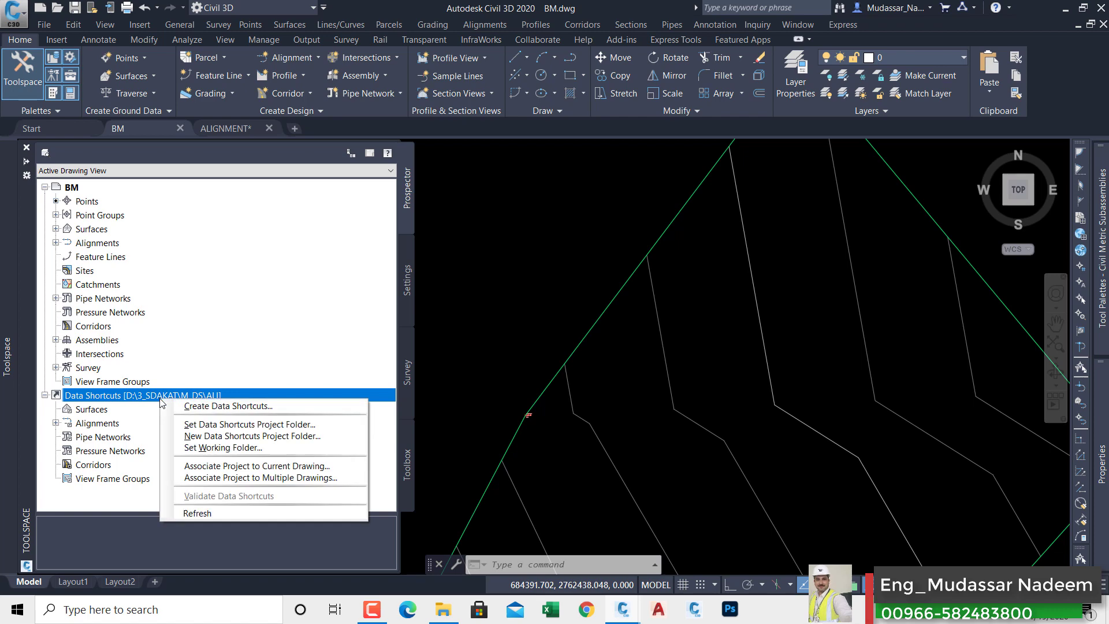
pyautogui.click(213, 427)
pyautogui.click(454, 194)
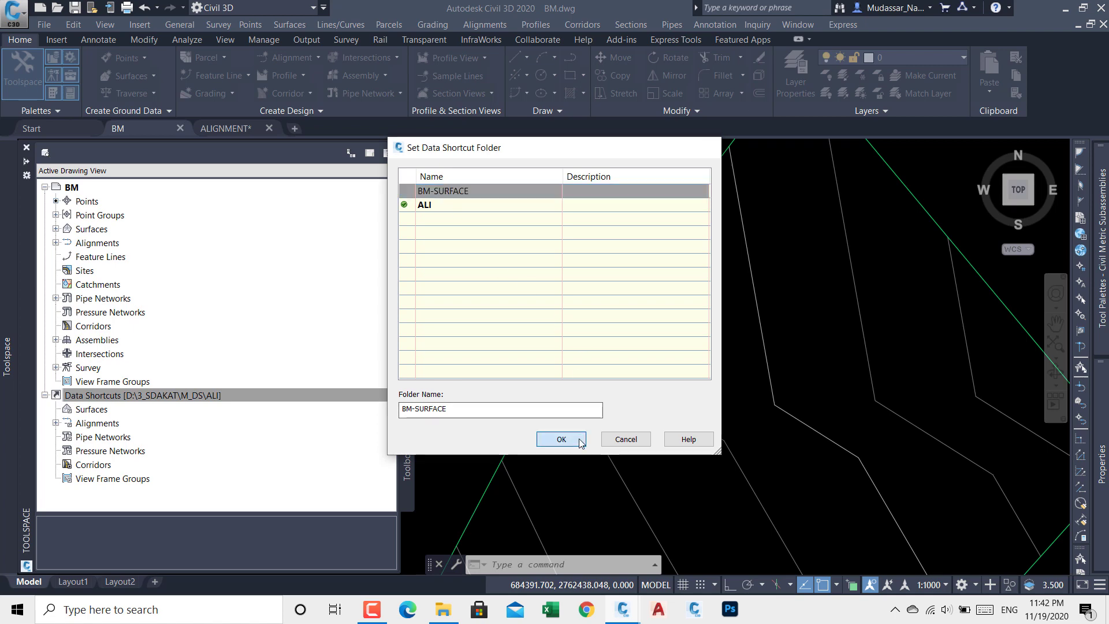
pyautogui.click(561, 439)
# Create a data shortcut for the BM surface in the BM-SURFACE project.
pyautogui.click(123, 399)
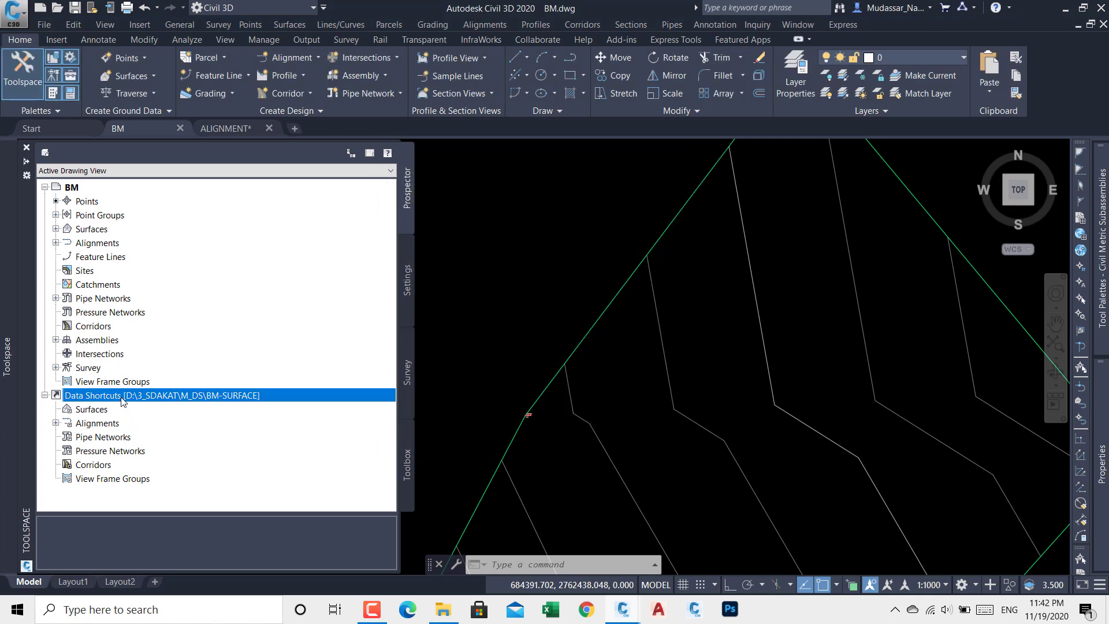
pyautogui.rightClick(122, 398)
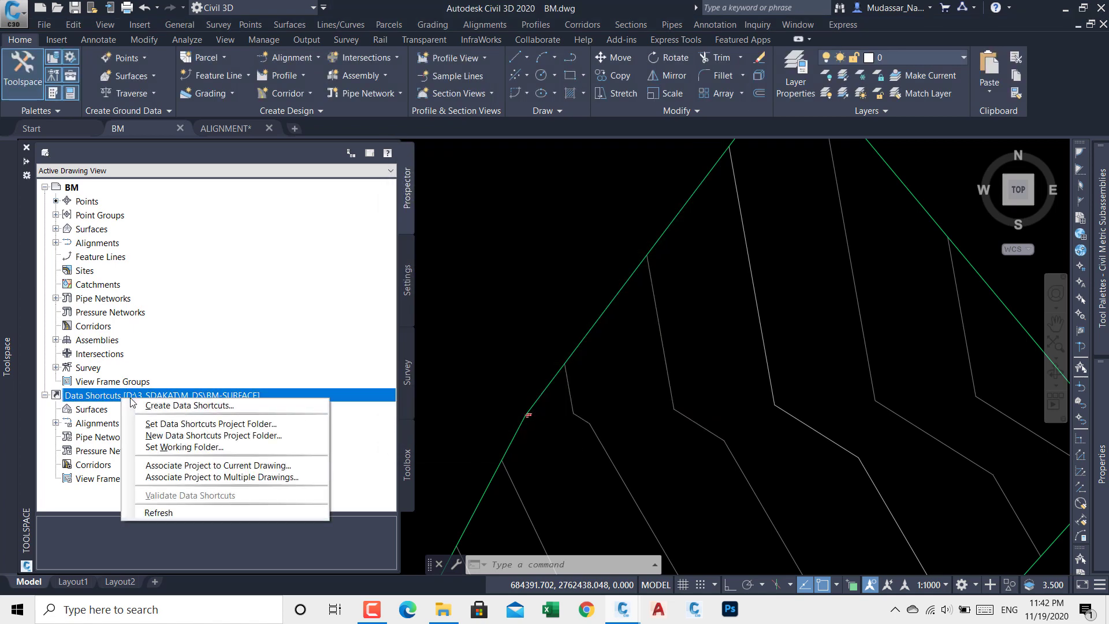
pyautogui.click(179, 405)
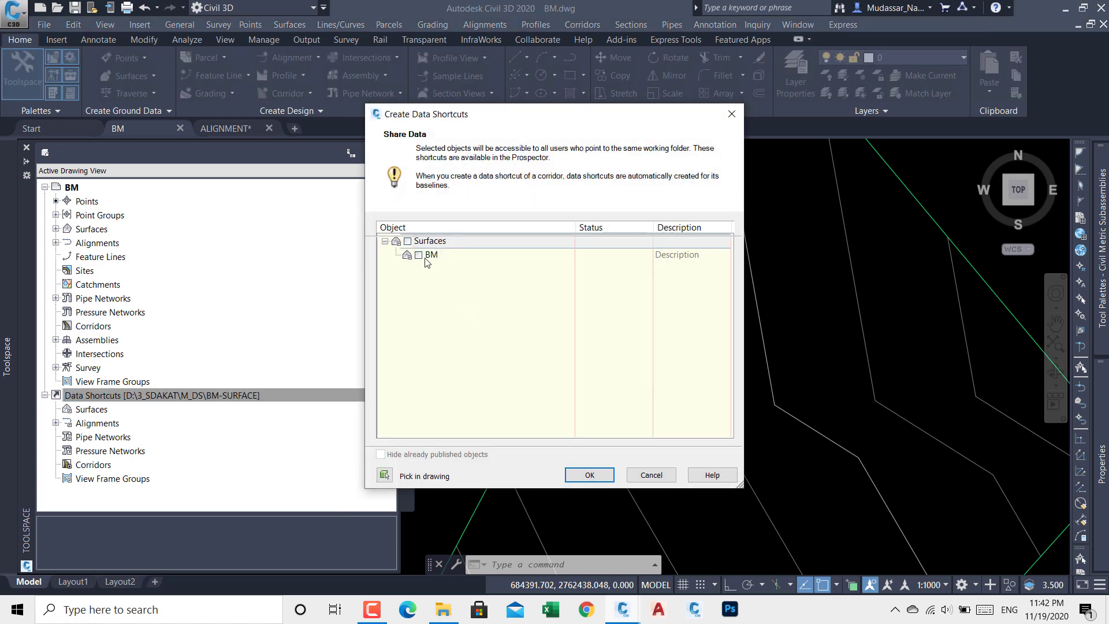
pyautogui.click(405, 241)
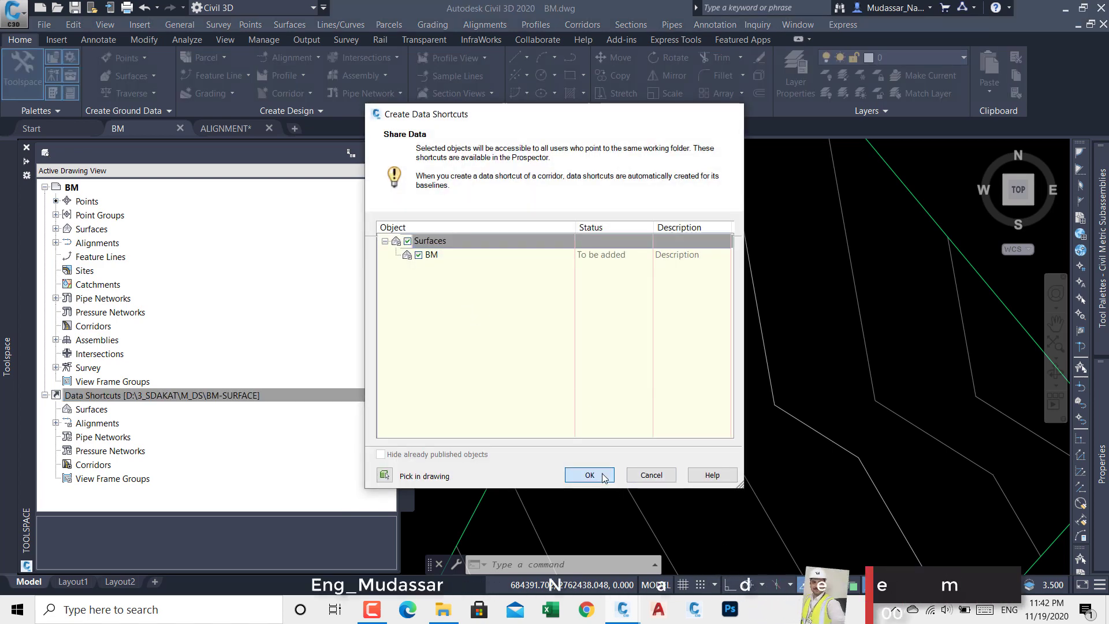
pyautogui.click(589, 475)
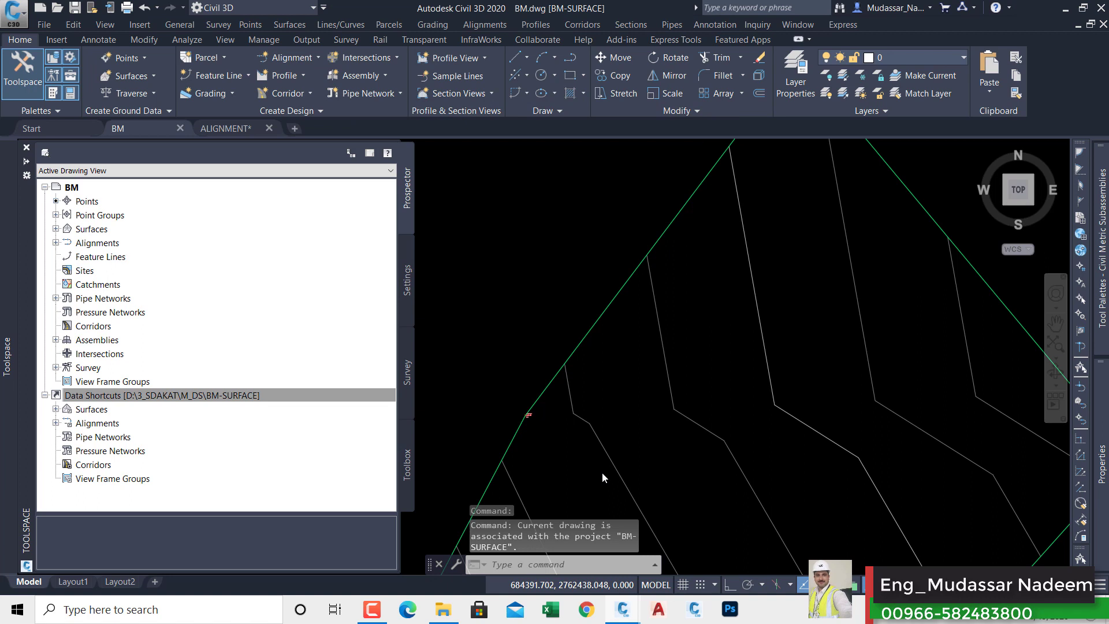
# Set ALI as the current data shortcuts project folder.
pyautogui.click(141, 395)
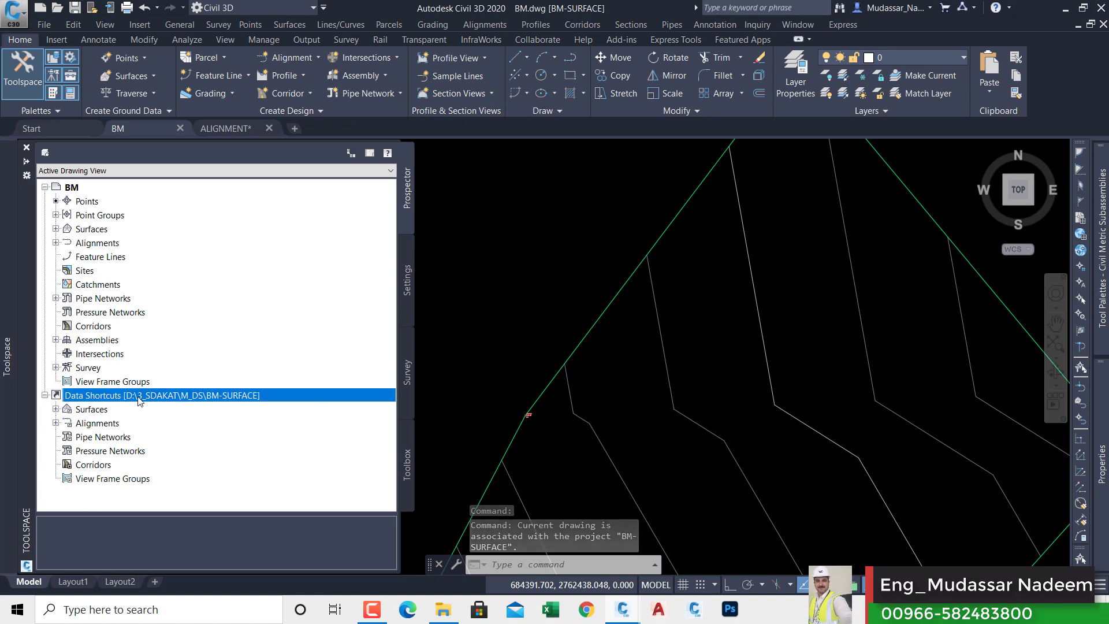
pyautogui.rightClick(138, 397)
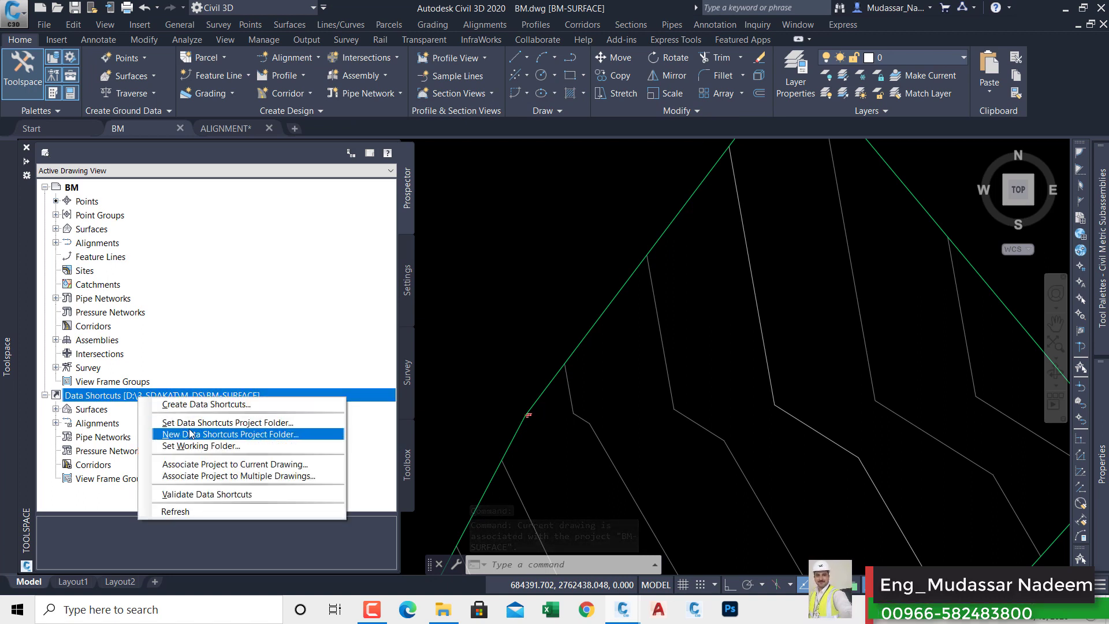
pyautogui.click(191, 426)
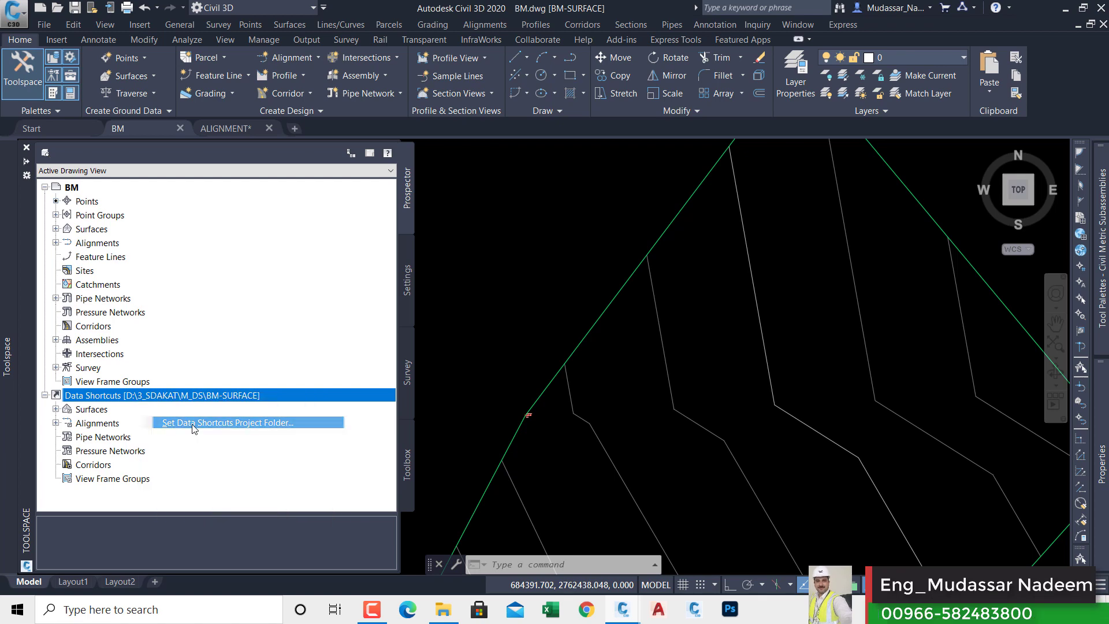
pyautogui.click(427, 206)
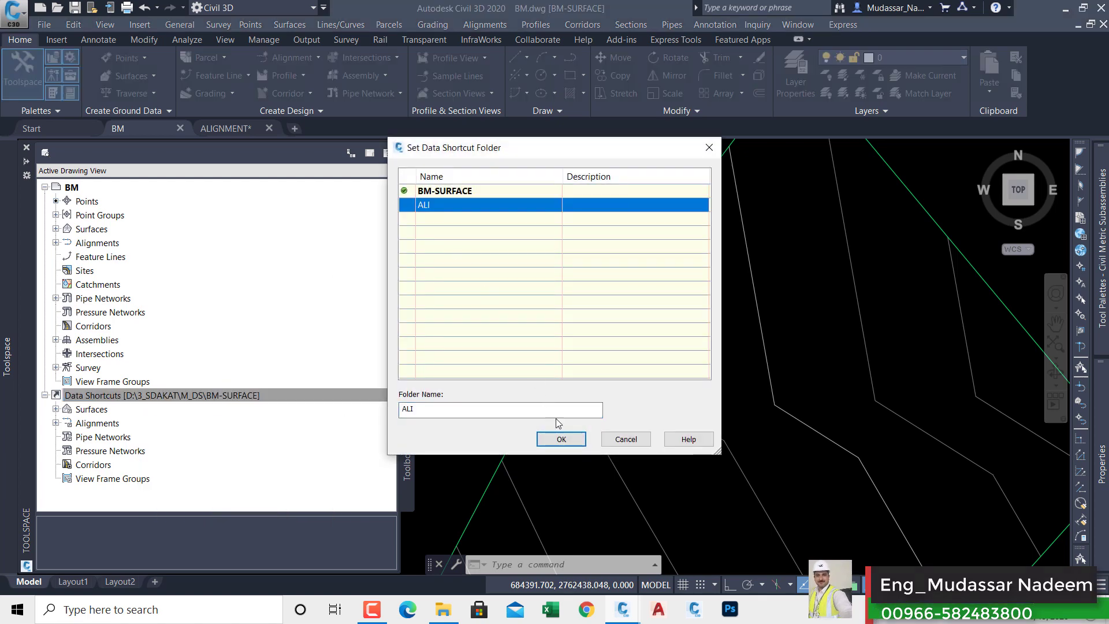
pyautogui.click(560, 439)
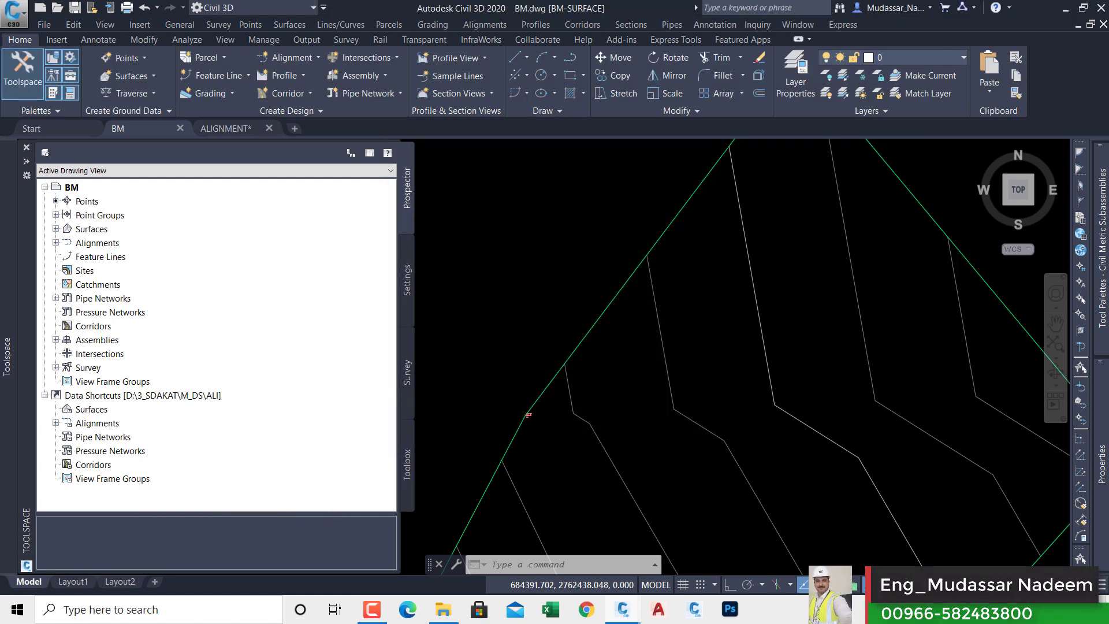
# Create data shortcuts for centerline alignments A and B from the ALIGNMENT drawing in the ALI project.
pyautogui.click(228, 128)
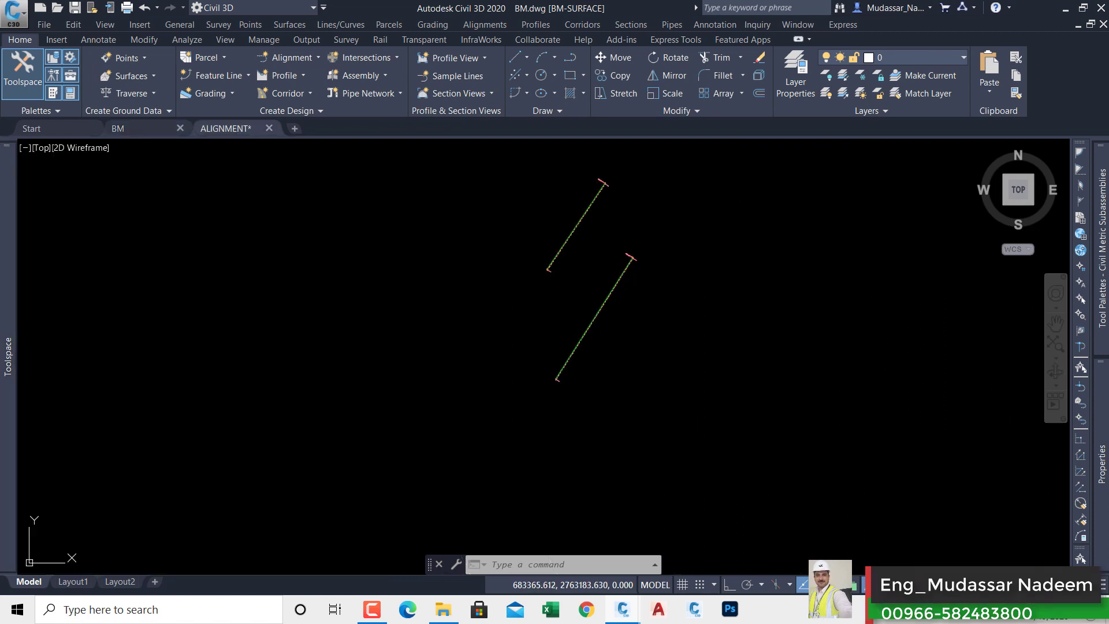
pyautogui.moveTo(8, 356)
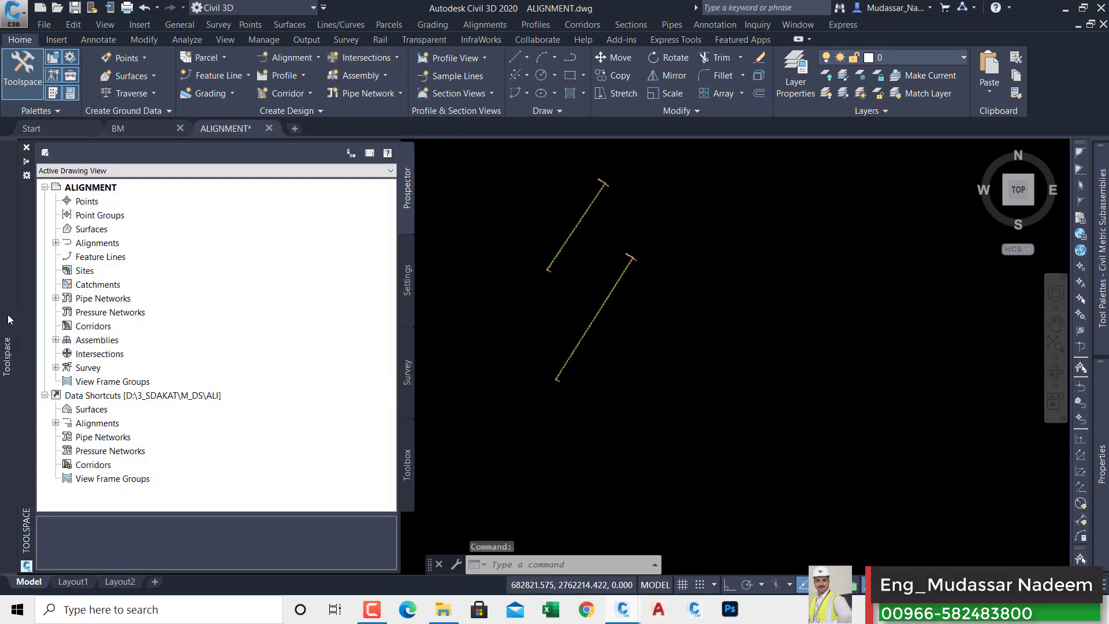
pyautogui.click(156, 398)
pyautogui.rightClick(156, 399)
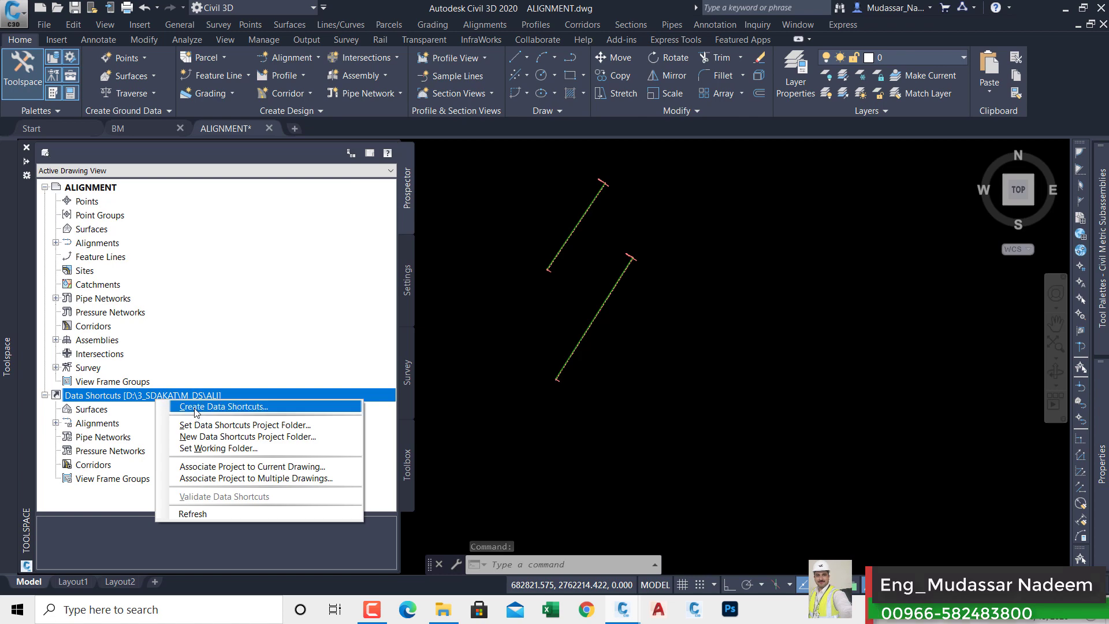
pyautogui.click(197, 411)
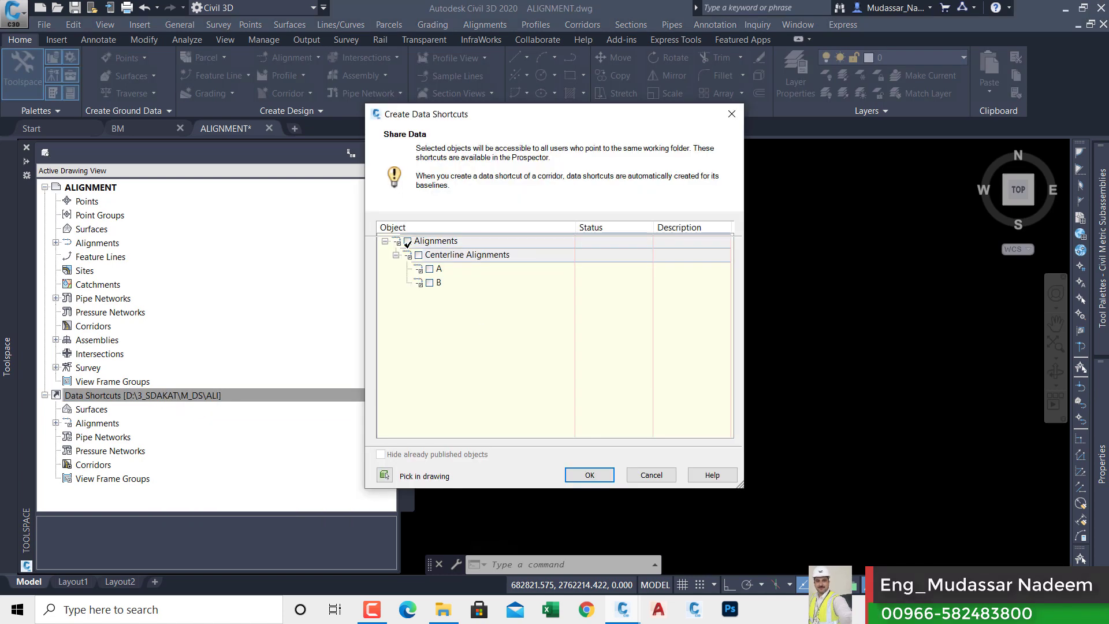
pyautogui.click(408, 241)
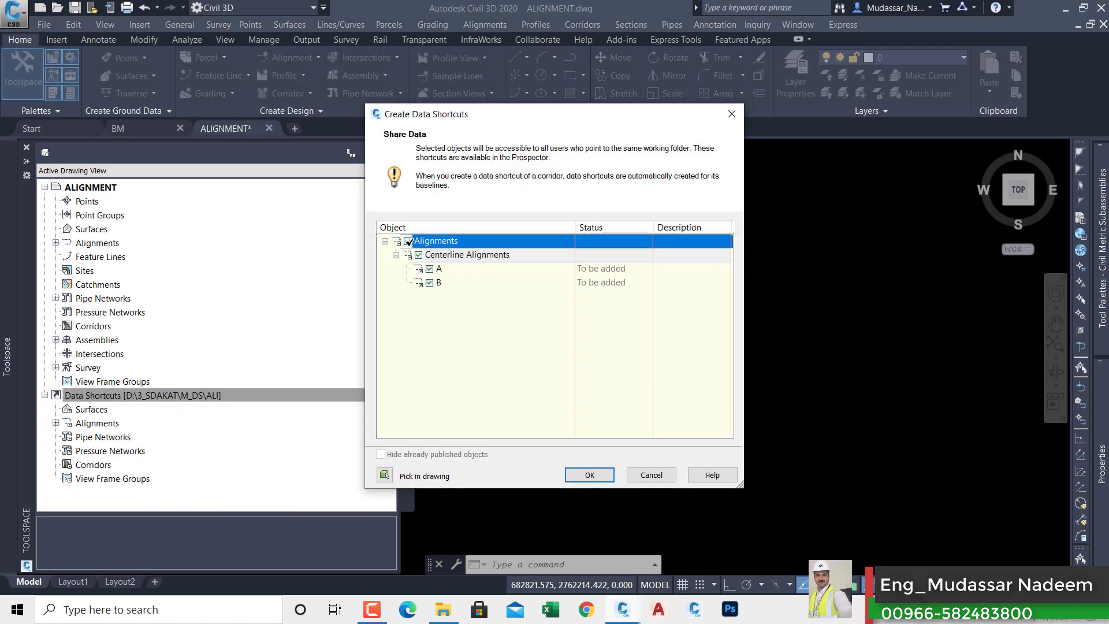
pyautogui.click(596, 464)
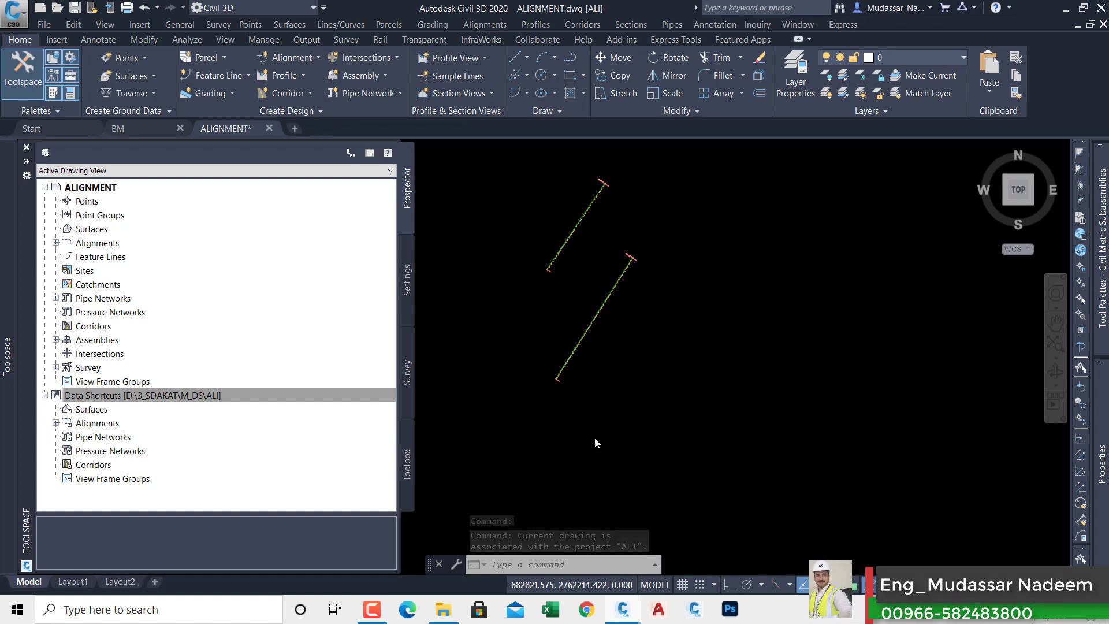
# Close the ALIGNMENT and BM drawings, saving the changes to both.
pyautogui.click(269, 131)
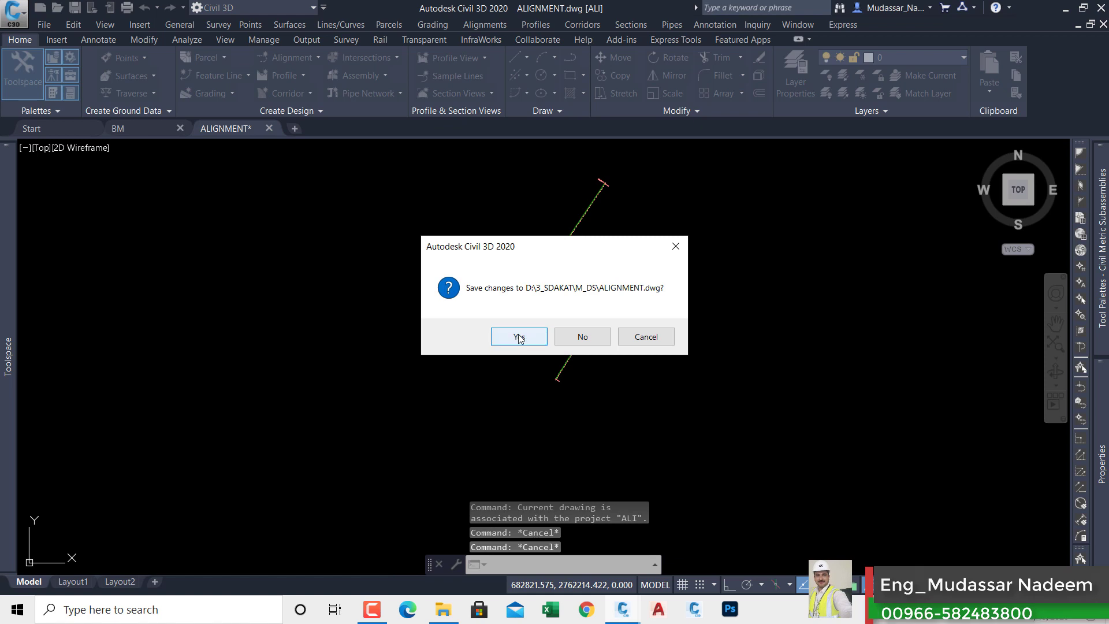
pyautogui.click(519, 335)
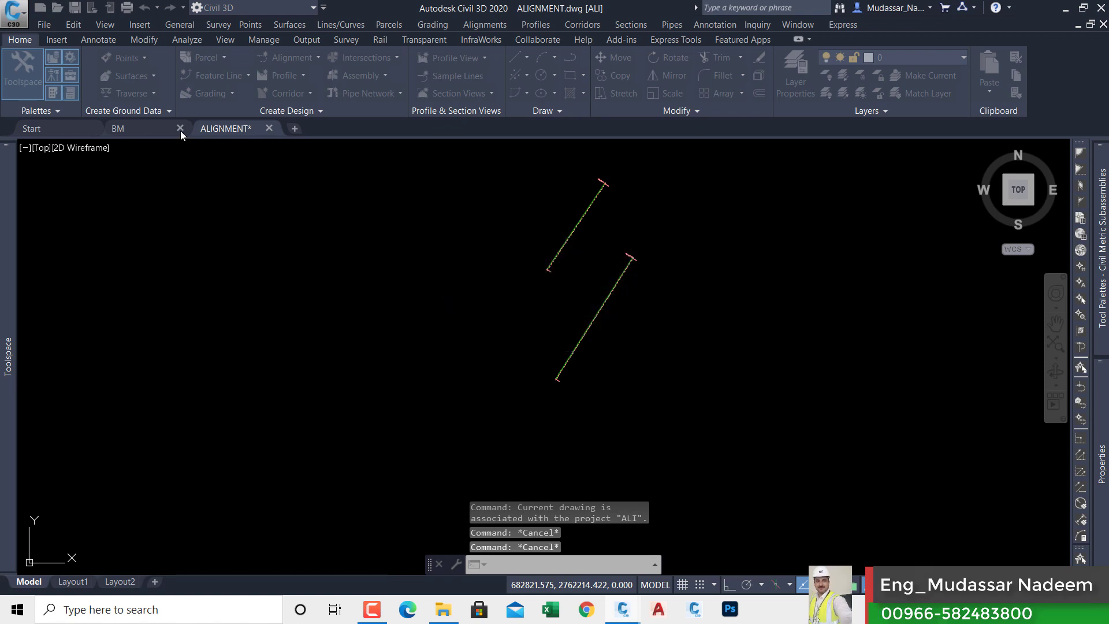
pyautogui.moveTo(180, 131)
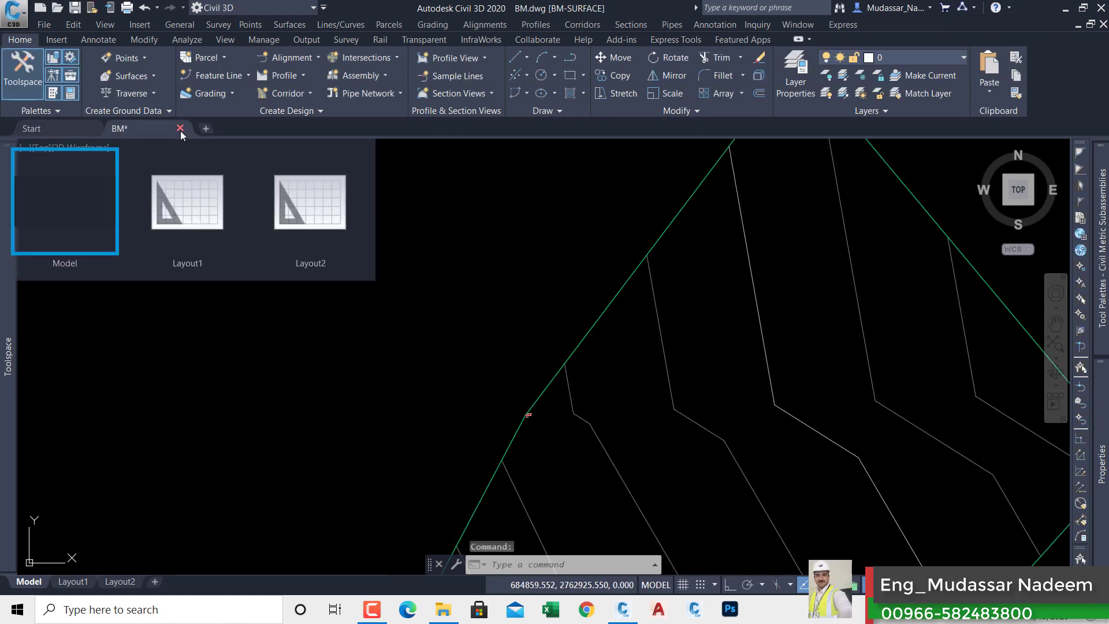
pyautogui.click(181, 129)
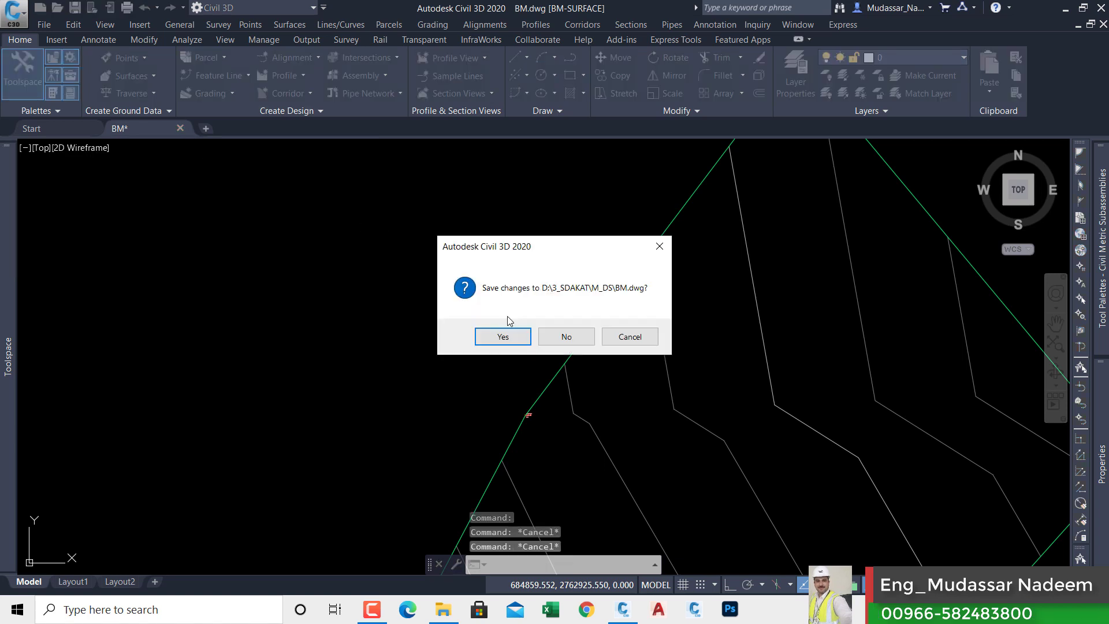
pyautogui.click(514, 338)
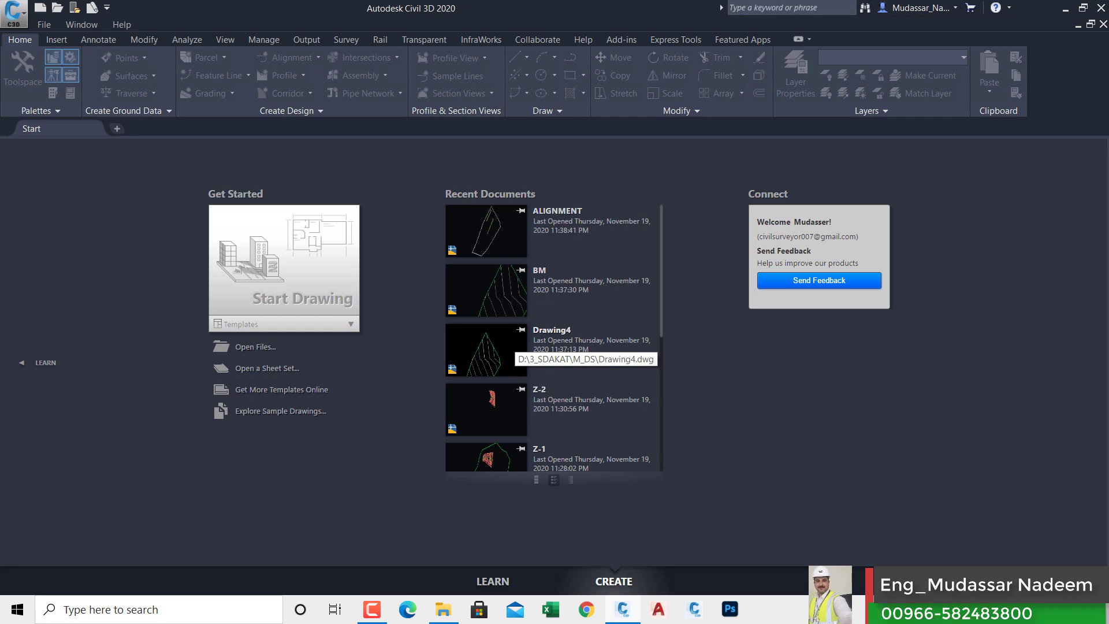
# Switch to File Explorer and browse to D:\3_SDAKAT\M_DS\ALI\_Shortcuts\Alignments to check the published shortcut files.
pyautogui.click(442, 608)
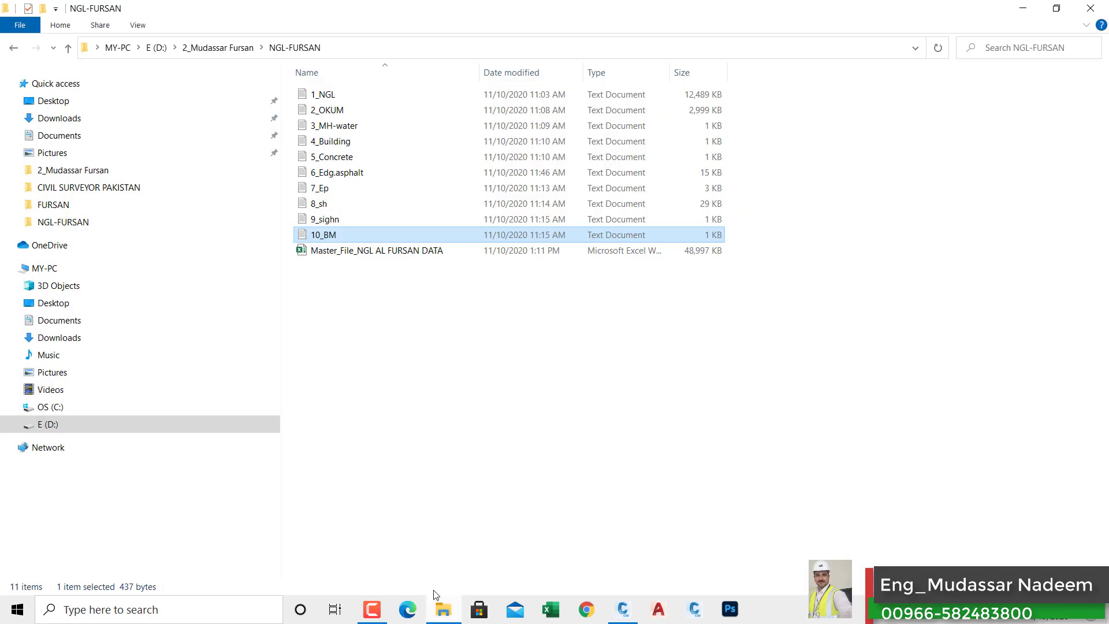
pyautogui.click(49, 424)
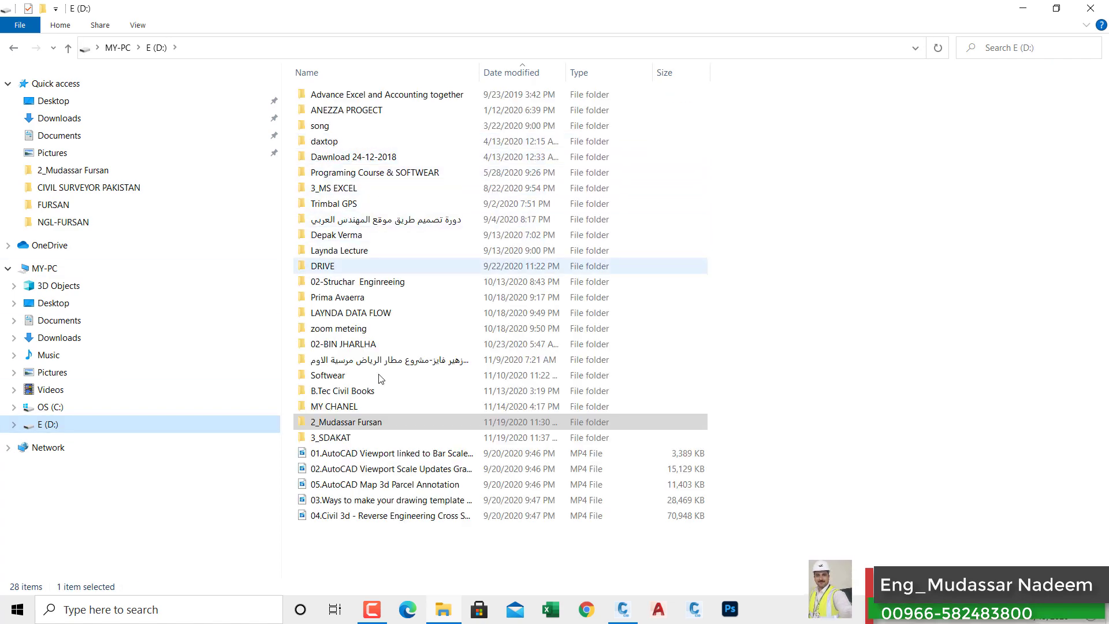
pyautogui.doubleClick(331, 438)
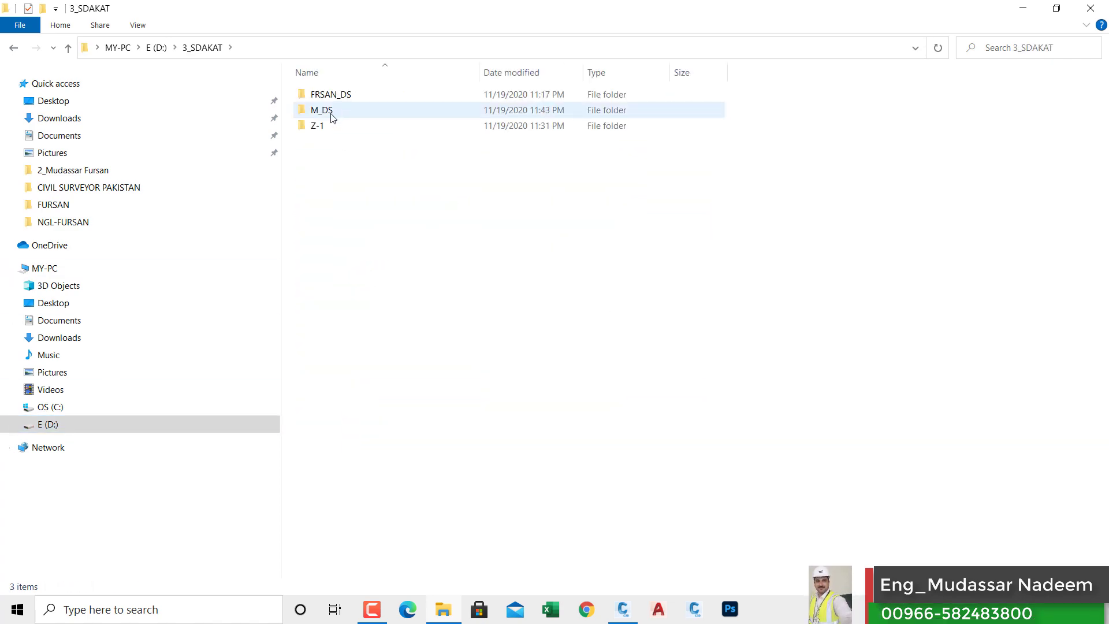
pyautogui.doubleClick(324, 111)
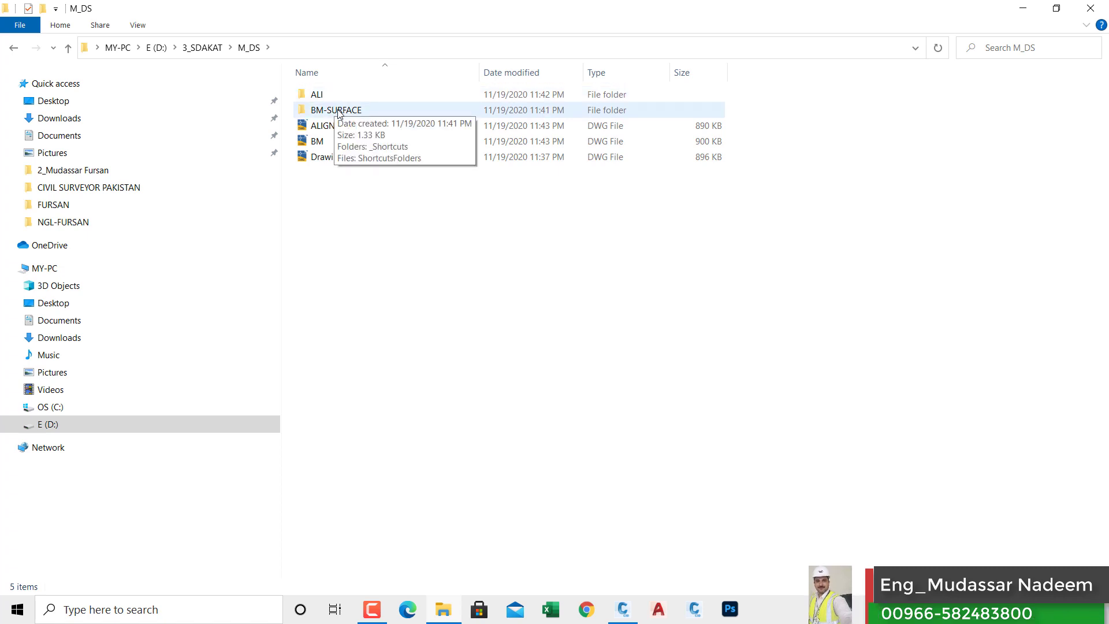
pyautogui.doubleClick(318, 94)
pyautogui.doubleClick(328, 98)
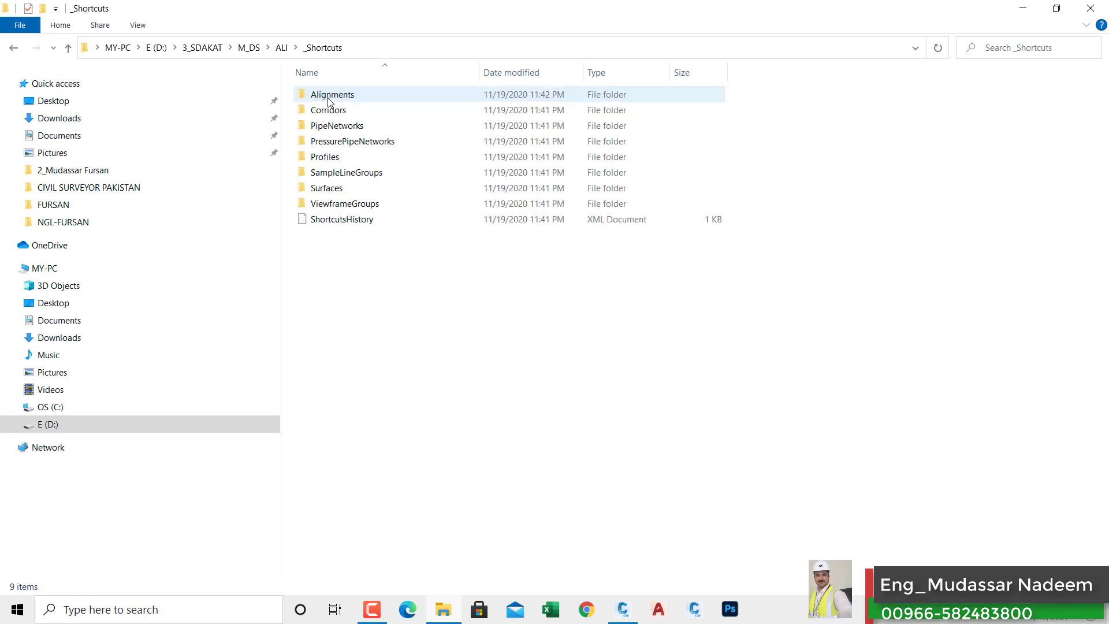
pyautogui.doubleClick(329, 100)
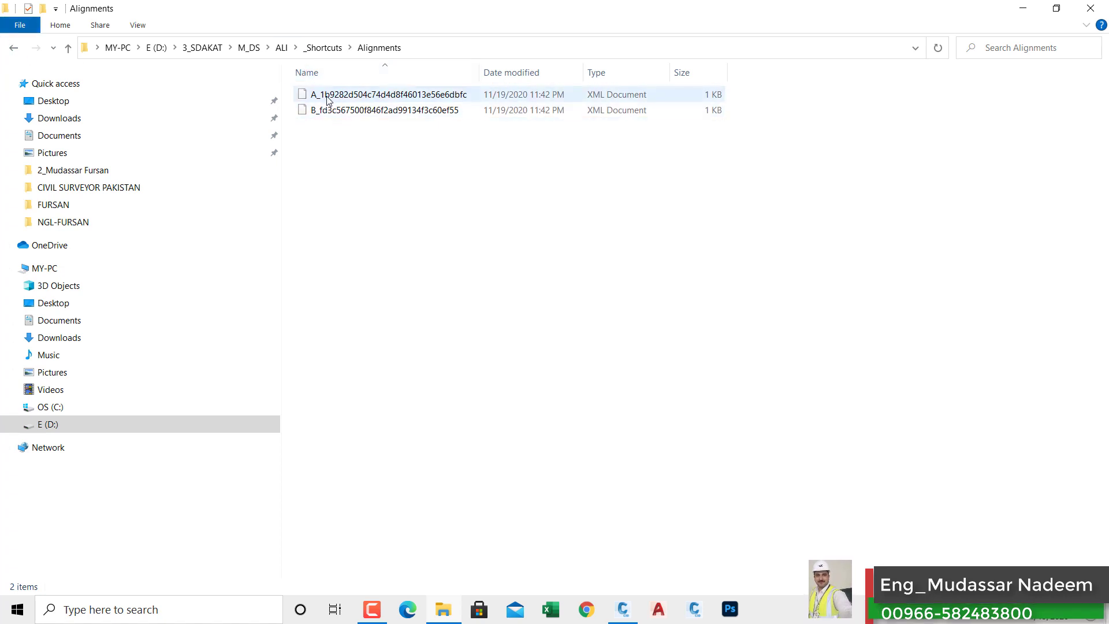
# Open the XML shortcut file of alignment A to examine its contents, and close it again.
pyautogui.click(328, 99)
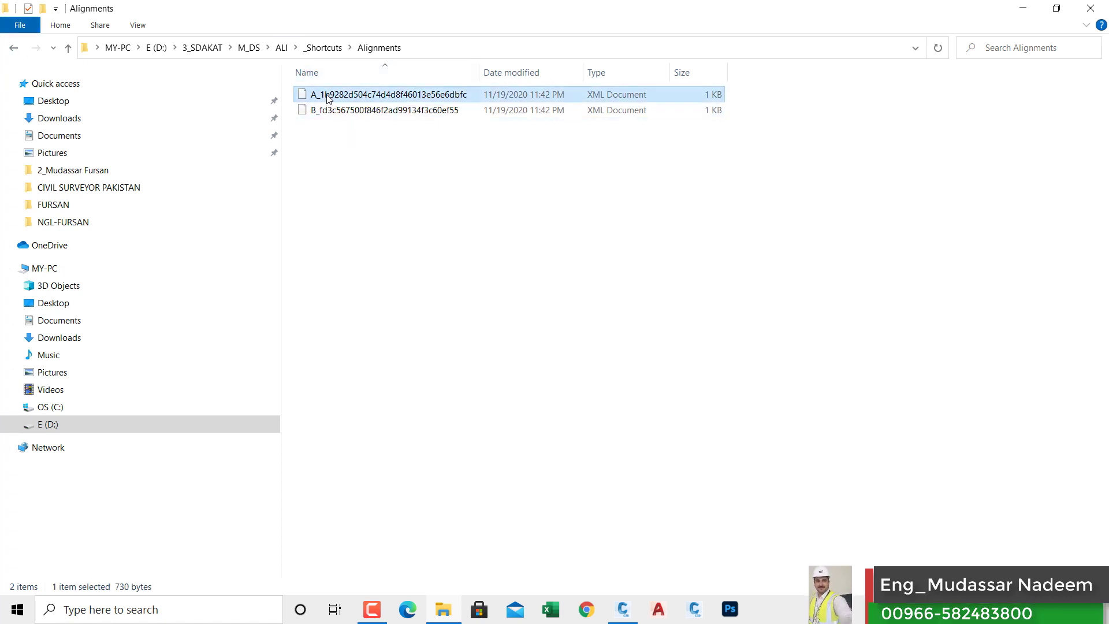
pyautogui.doubleClick(328, 99)
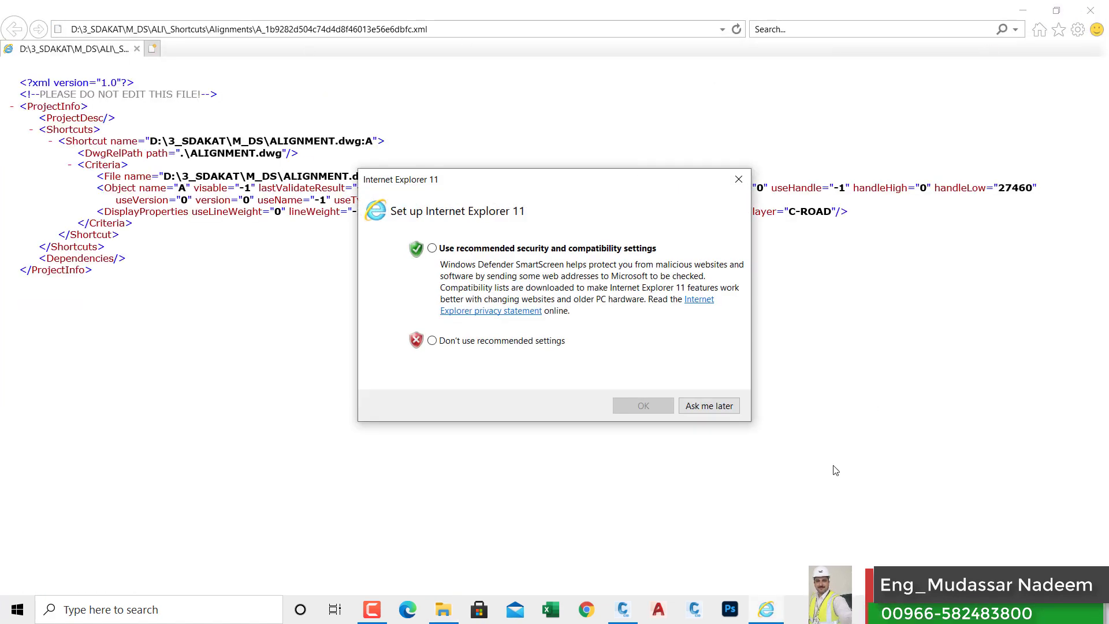
pyautogui.click(709, 406)
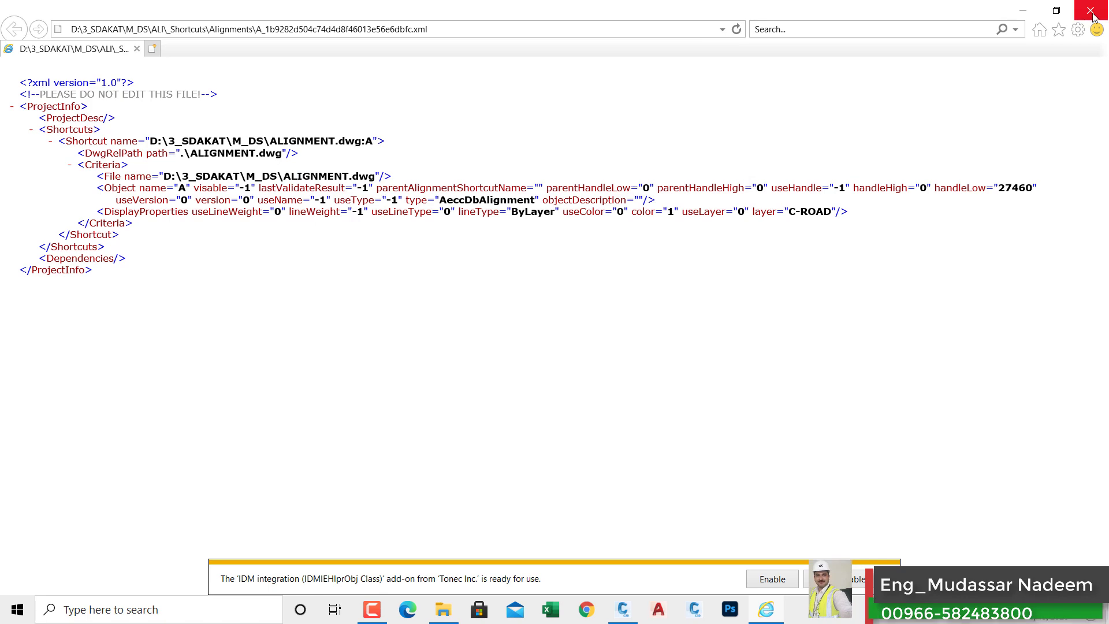
pyautogui.click(1091, 10)
# Leave the shortcut folders, switch back to Civil 3D and start a new drawing.
pyautogui.click(14, 48)
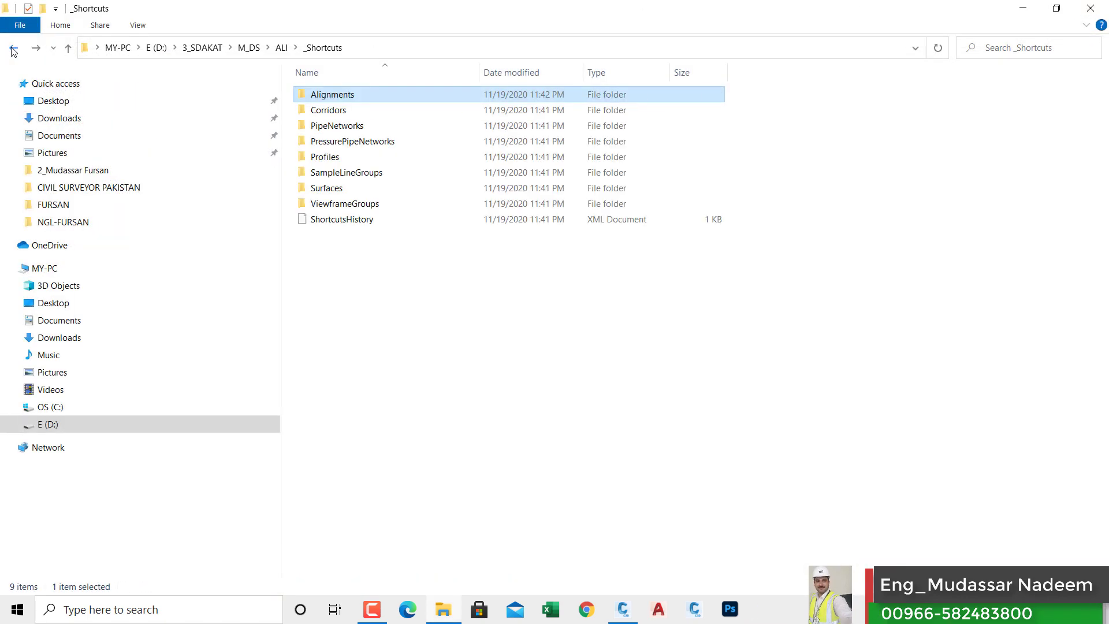
pyautogui.click(13, 48)
pyautogui.click(13, 48)
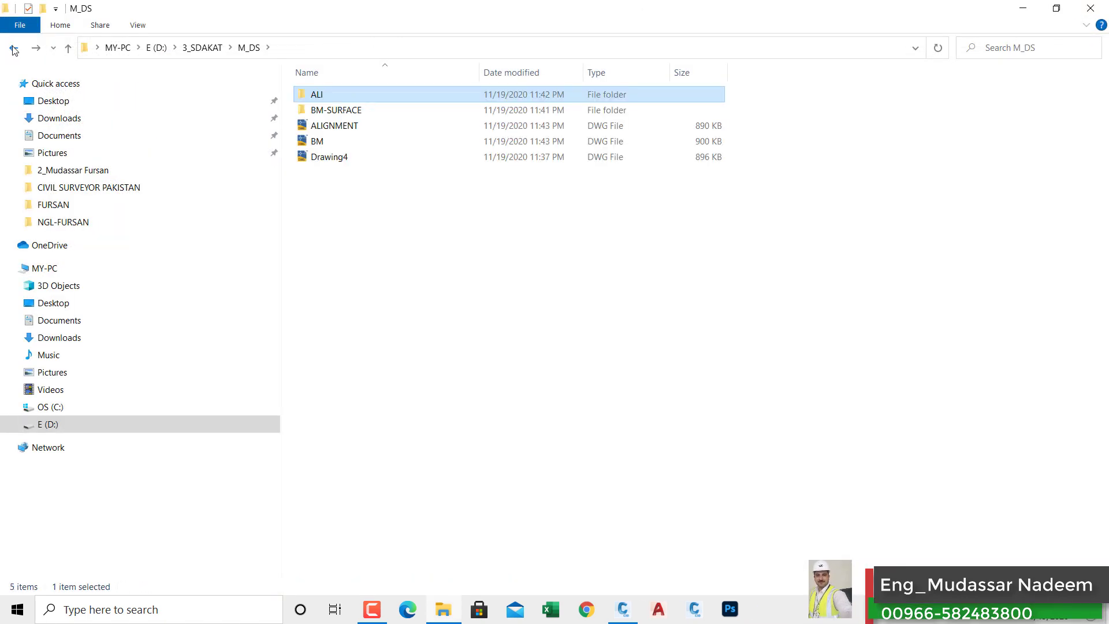
pyautogui.click(13, 49)
pyautogui.click(14, 48)
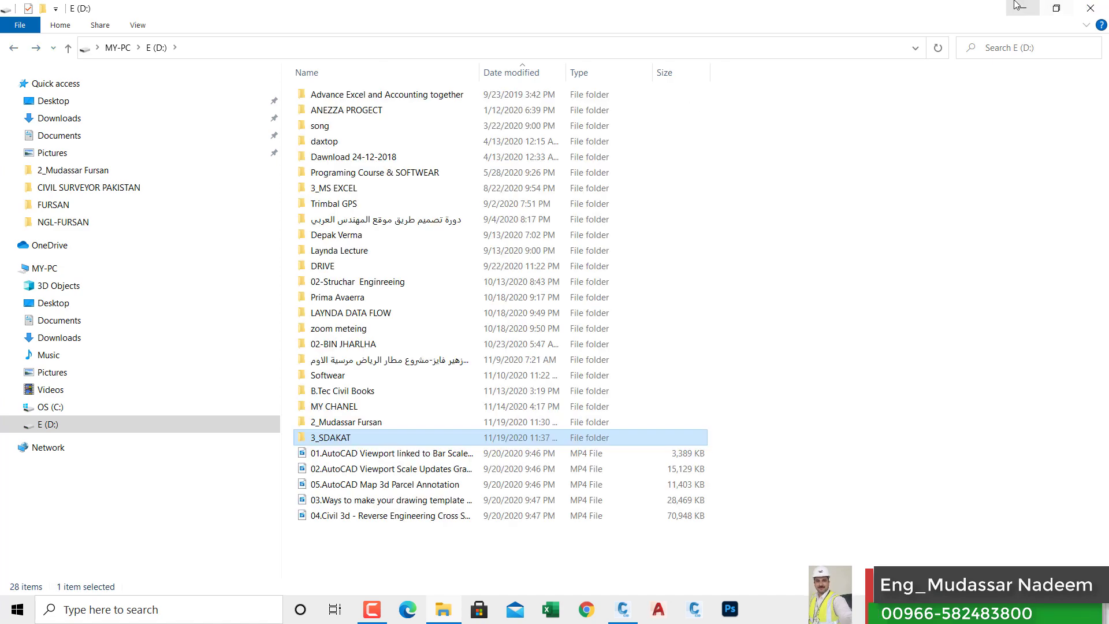
pyautogui.click(1023, 8)
pyautogui.click(339, 263)
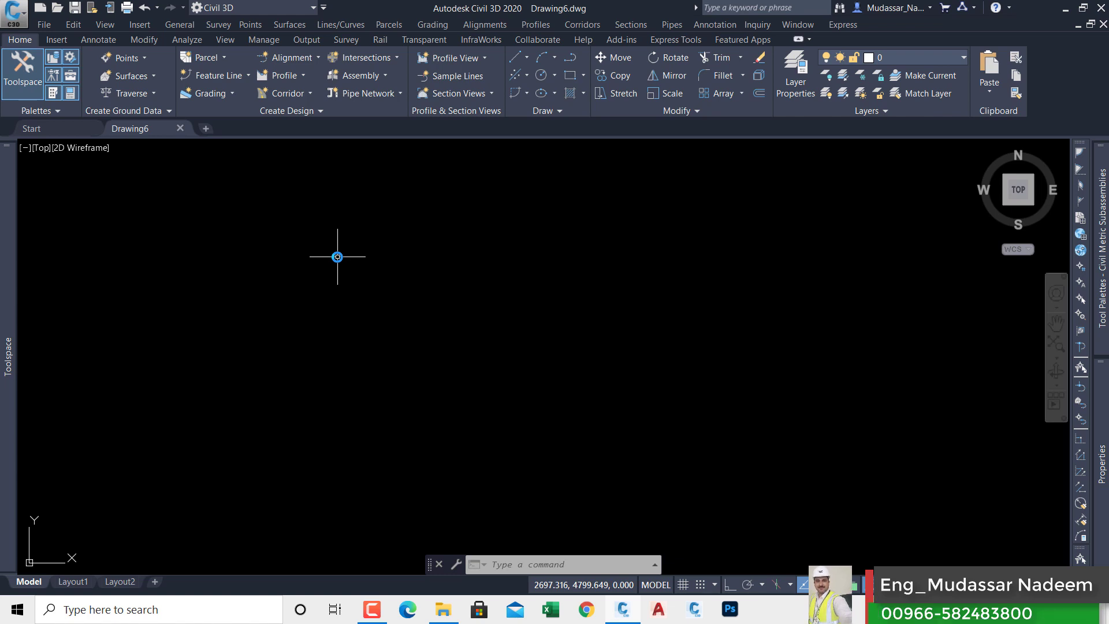
# Examine the alignments and surfaces in the BM-SURFACE data shortcuts and select the BM surface shortcut.
pyautogui.moveTo(6, 373)
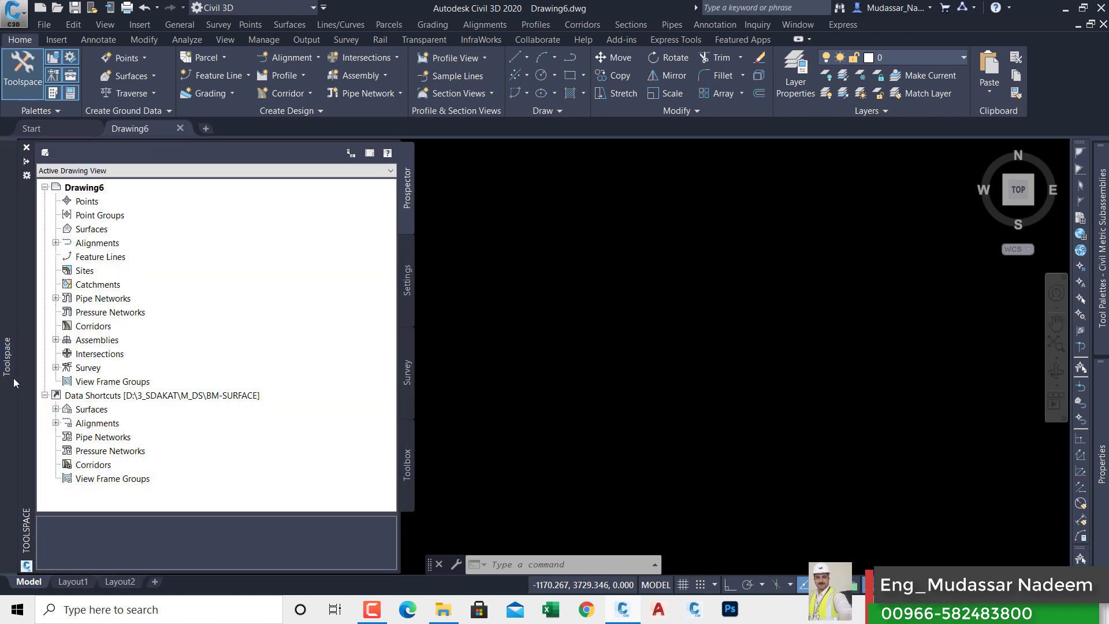
pyautogui.click(56, 423)
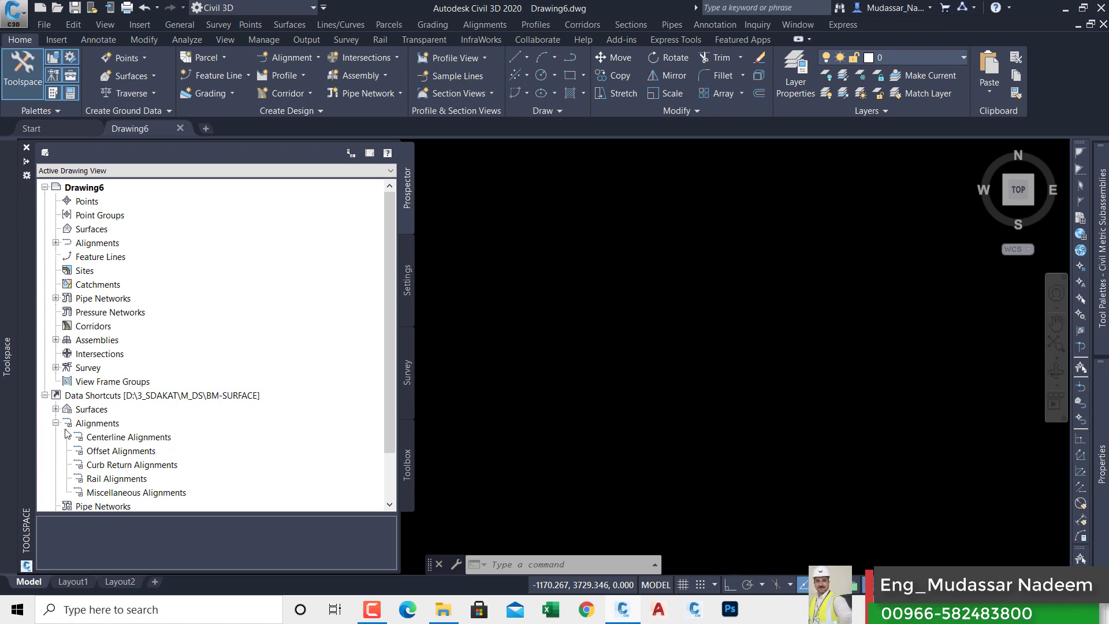
pyautogui.click(56, 424)
pyautogui.click(56, 423)
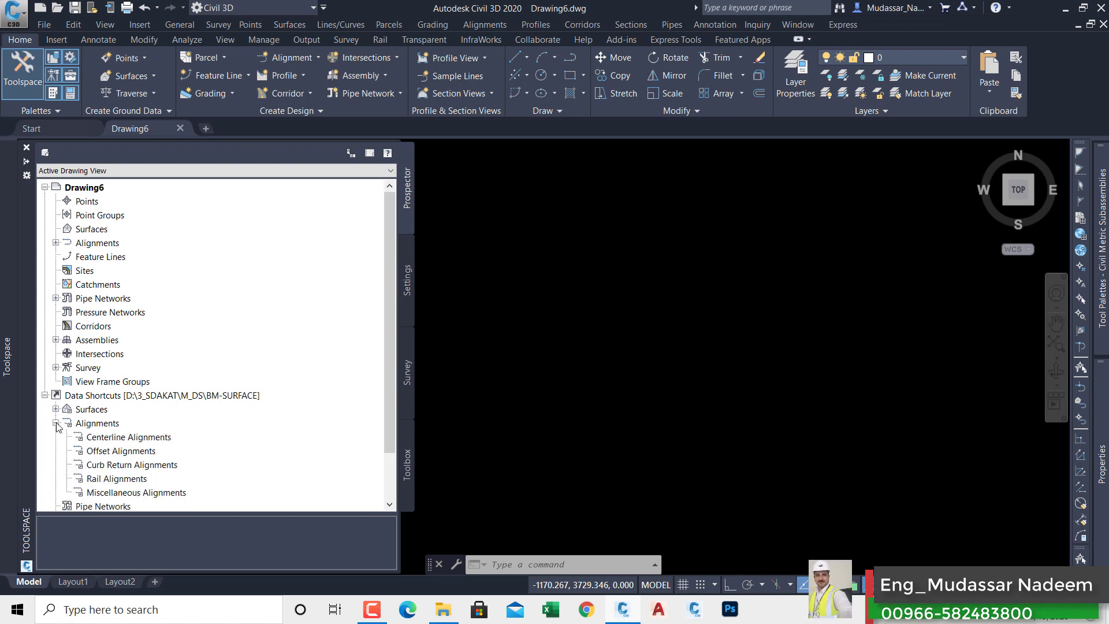
pyautogui.click(89, 427)
pyautogui.scroll(-2, 171, 398)
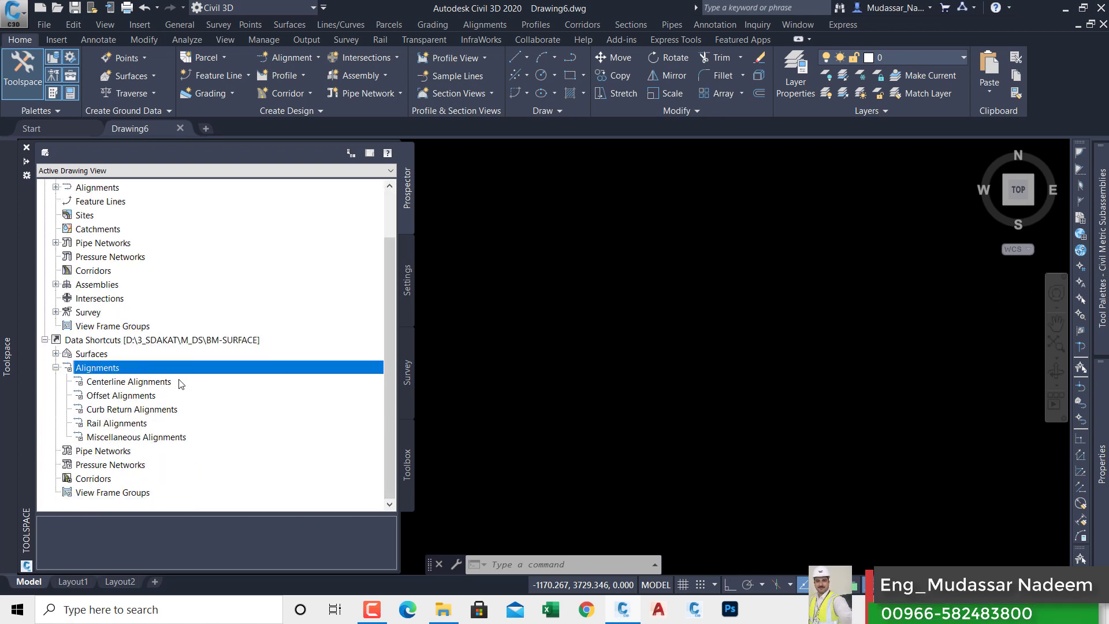
pyautogui.click(56, 354)
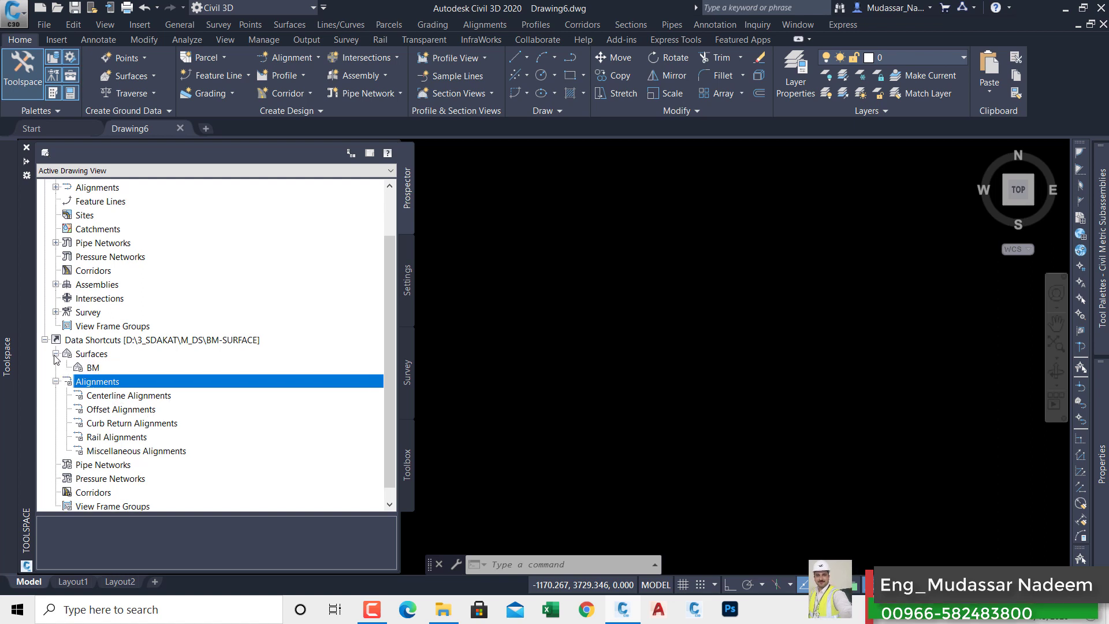
pyautogui.click(91, 369)
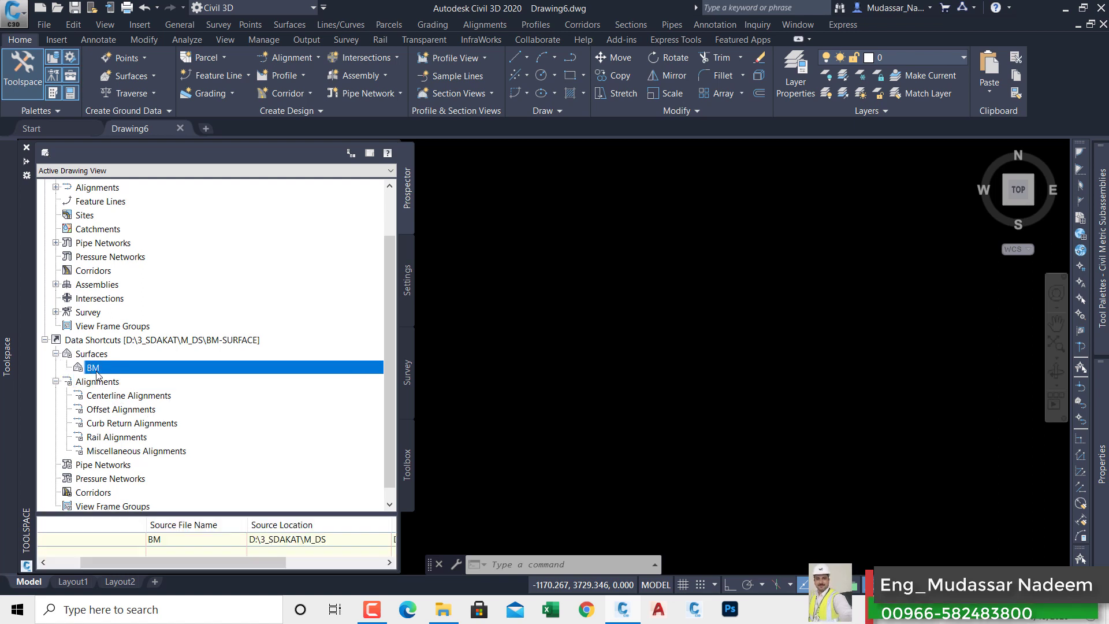
# Examine the alignment categories in the BM-SURFACE data shortcuts and check which shortcuts project folder is currently set.
pyautogui.click(56, 381)
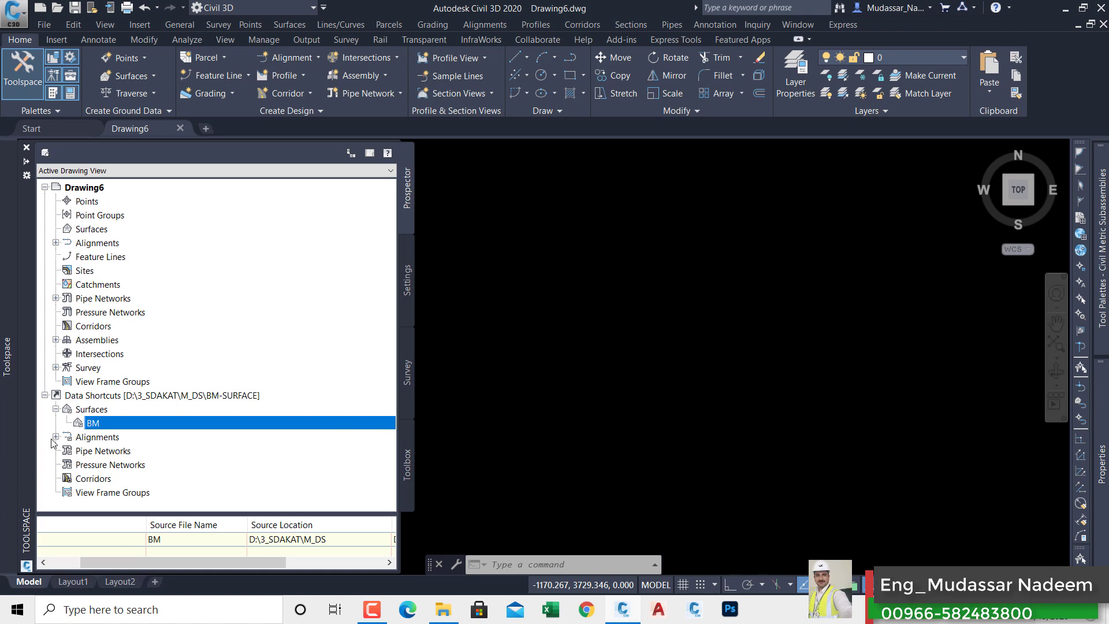
pyautogui.click(55, 437)
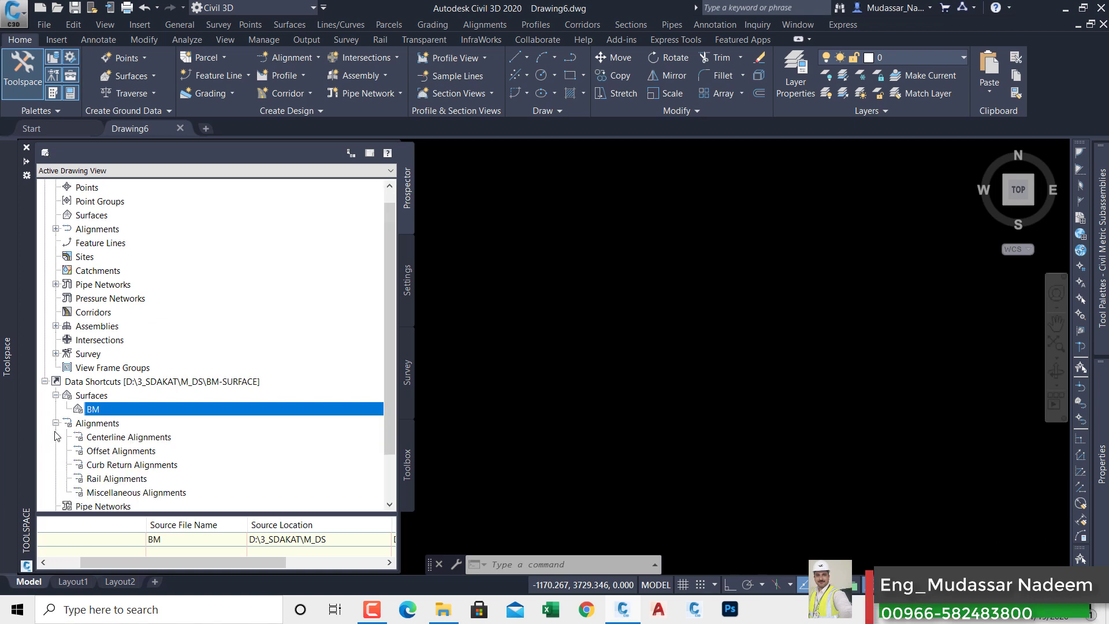
pyautogui.click(102, 441)
pyautogui.scroll(-2, 113, 432)
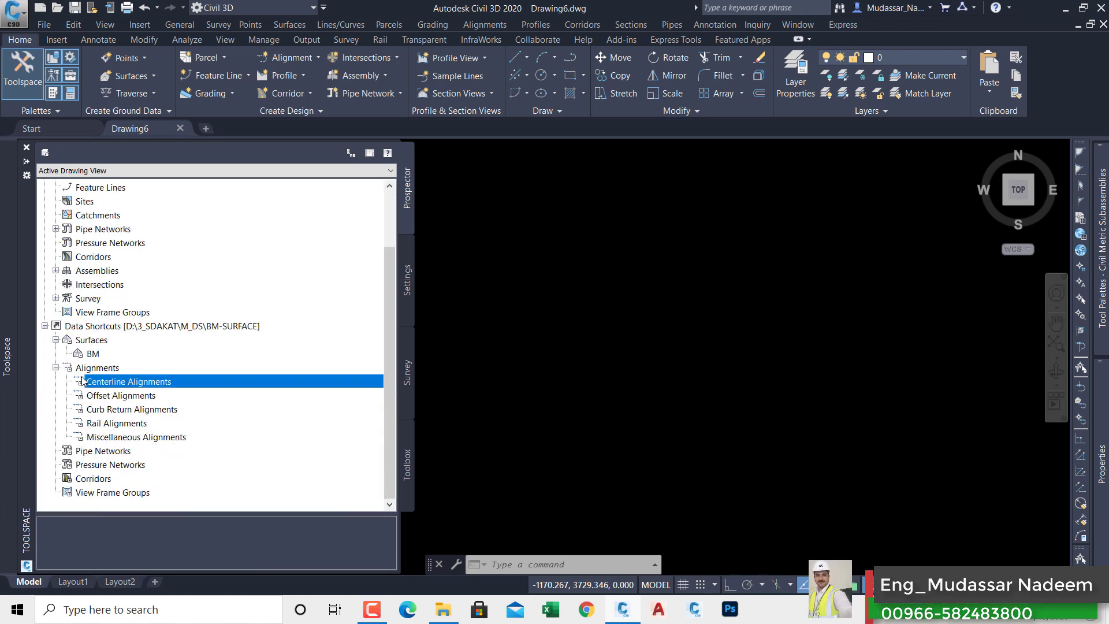
pyautogui.press('Up')
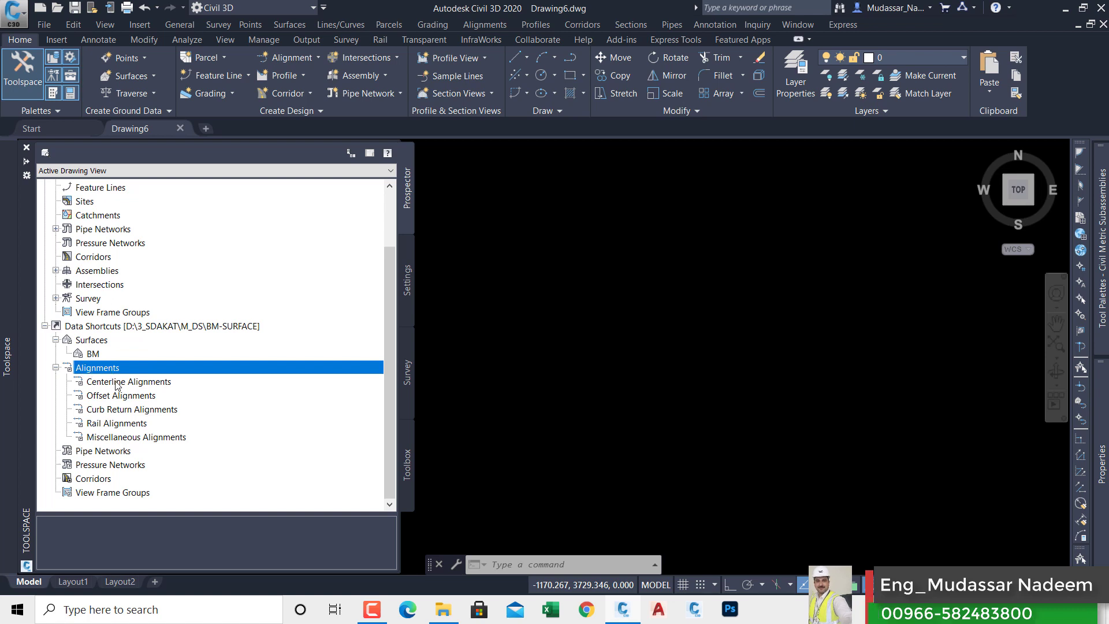
pyautogui.click(56, 368)
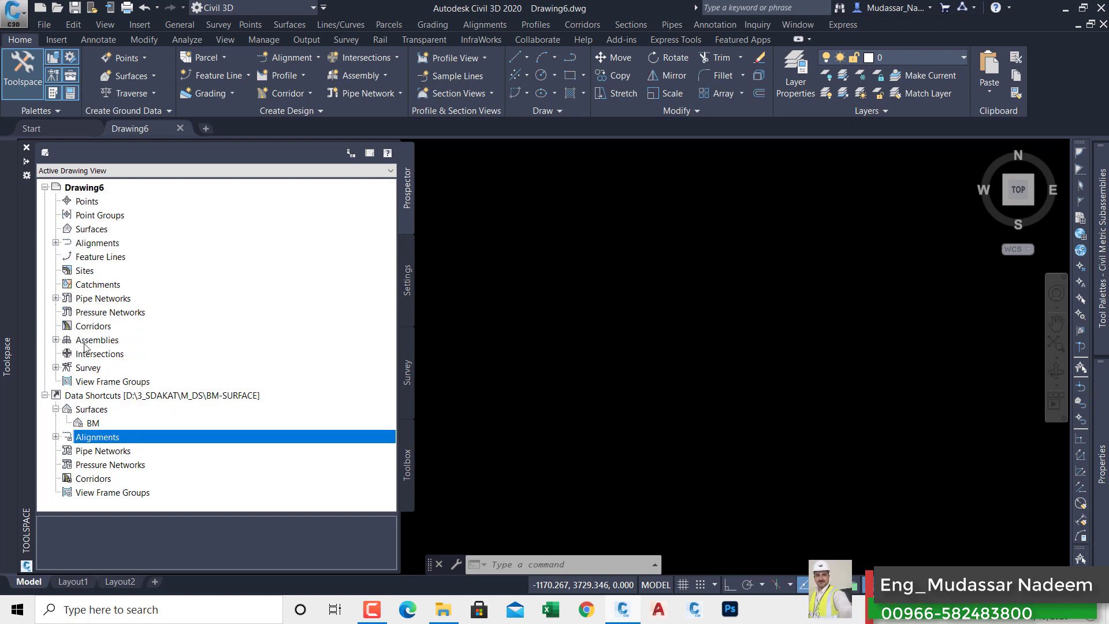
pyautogui.rightClick(113, 395)
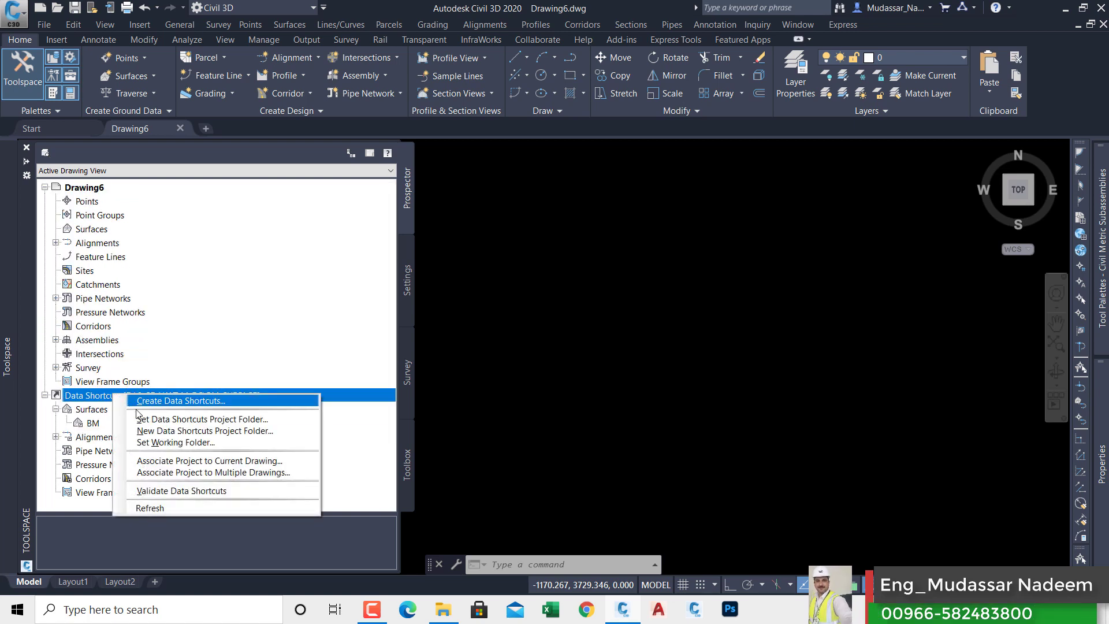
pyautogui.click(174, 423)
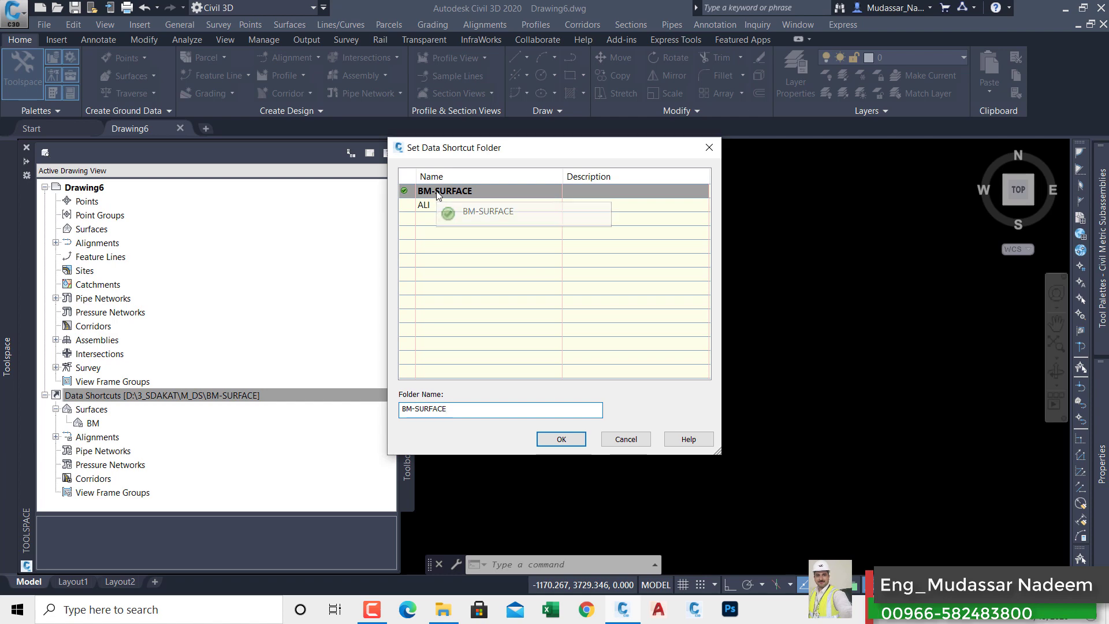
pyautogui.click(646, 439)
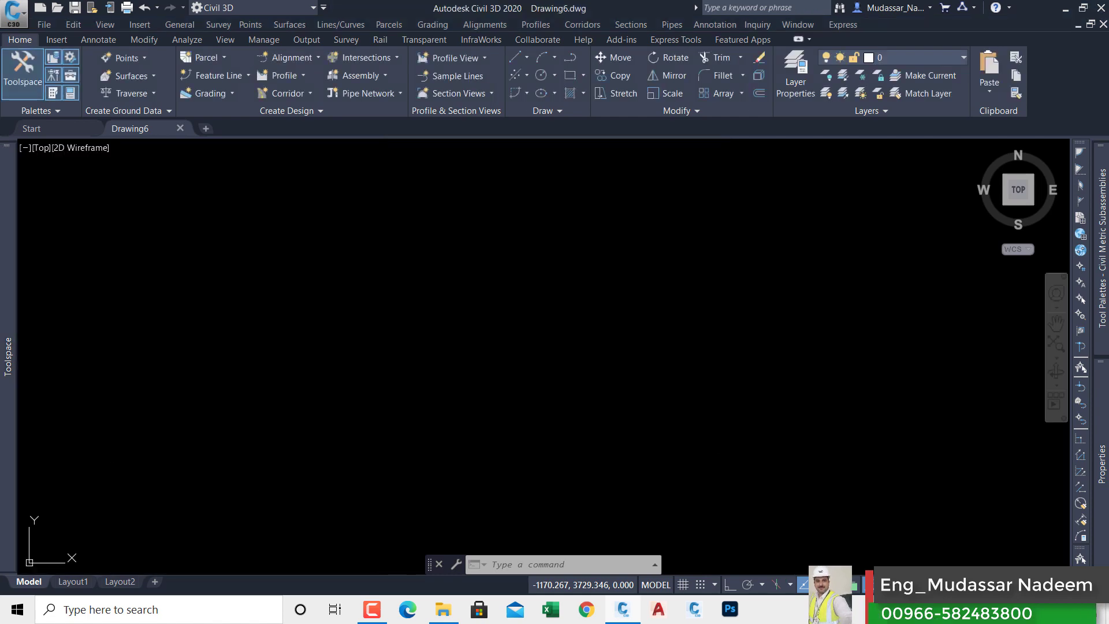
# Create a reference to the BM surface from the BM-SURFACE data shortcuts and fit the surface in the drawing view.
pyautogui.click(81, 410)
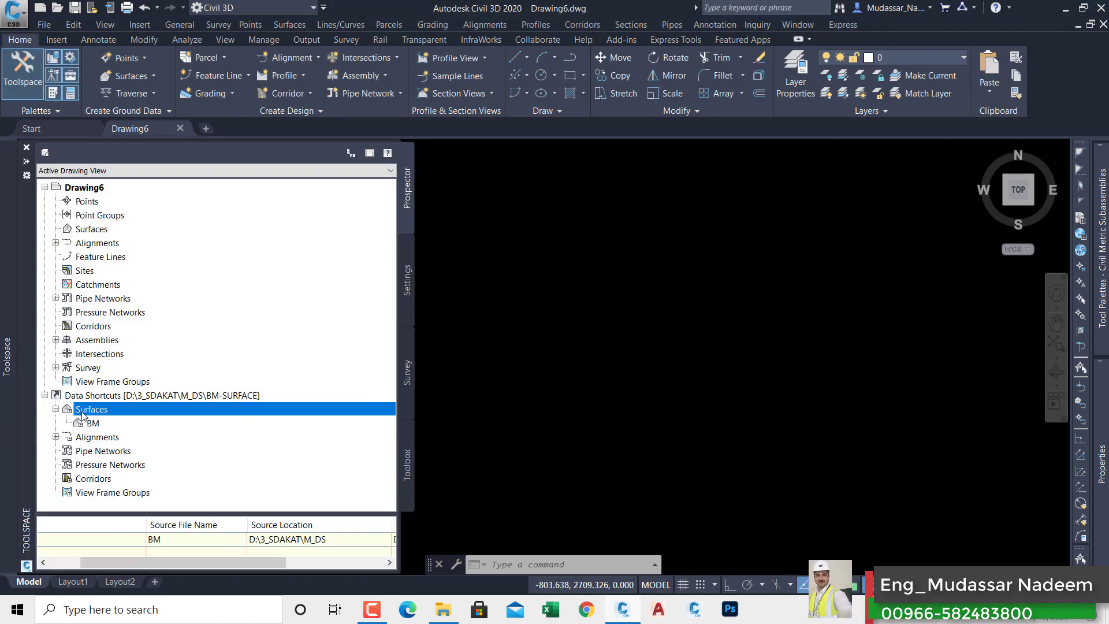
pyautogui.rightClick(82, 412)
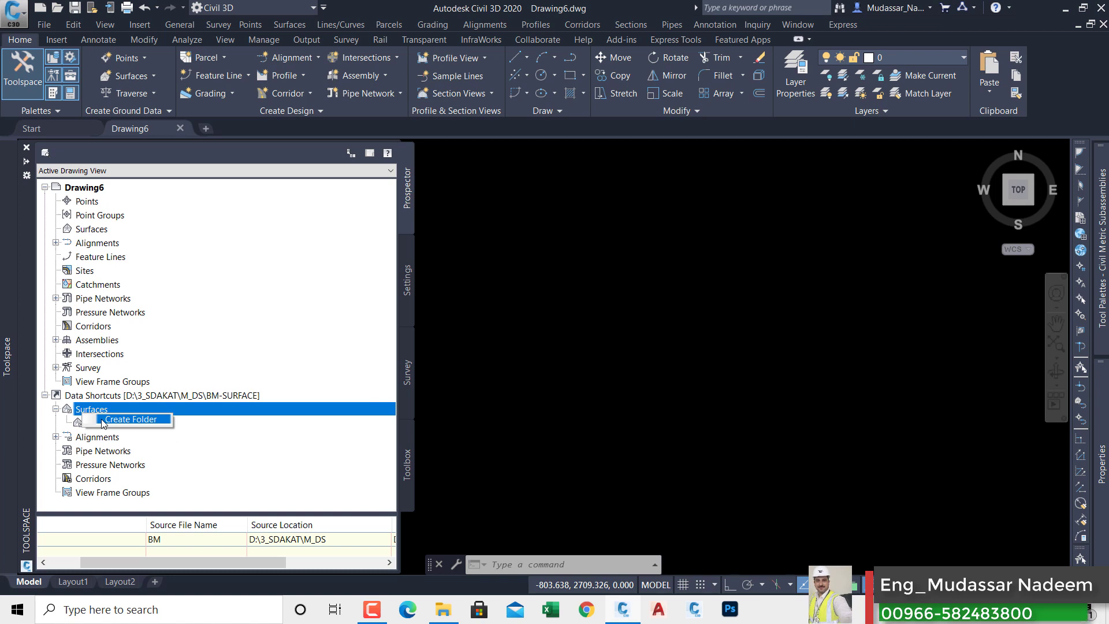
pyautogui.click(55, 409)
pyautogui.click(55, 409)
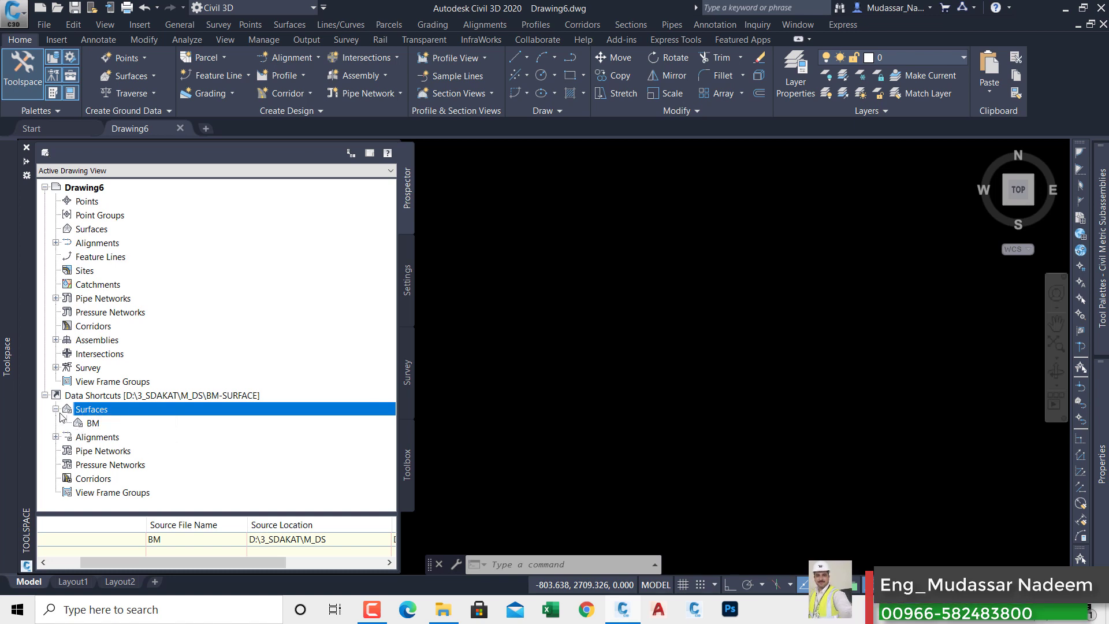
pyautogui.rightClick(91, 424)
pyautogui.click(117, 431)
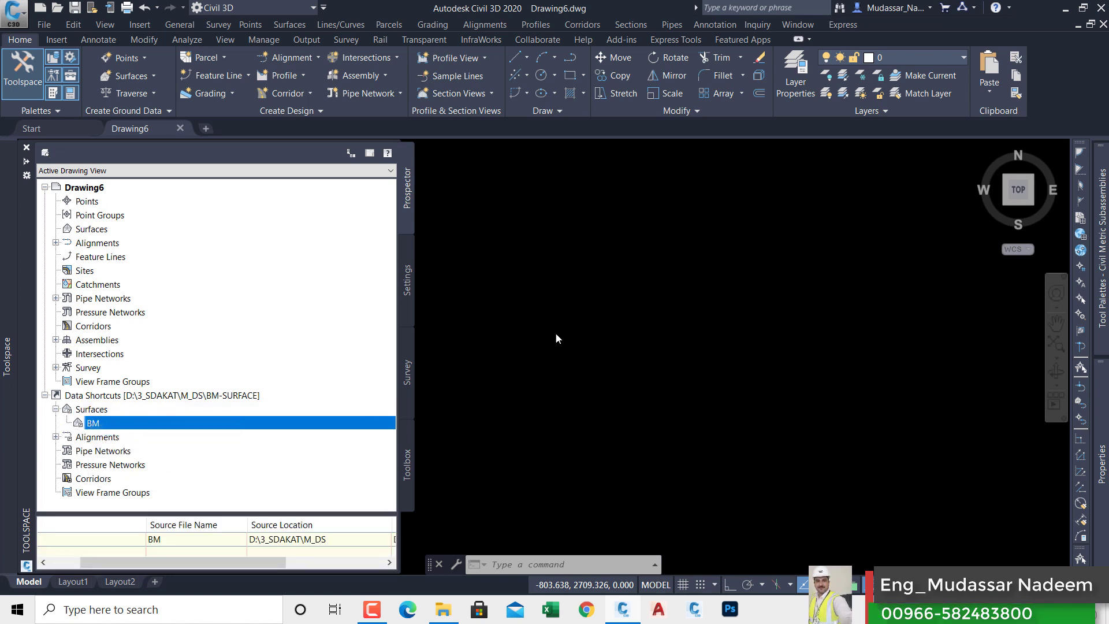
pyautogui.click(582, 410)
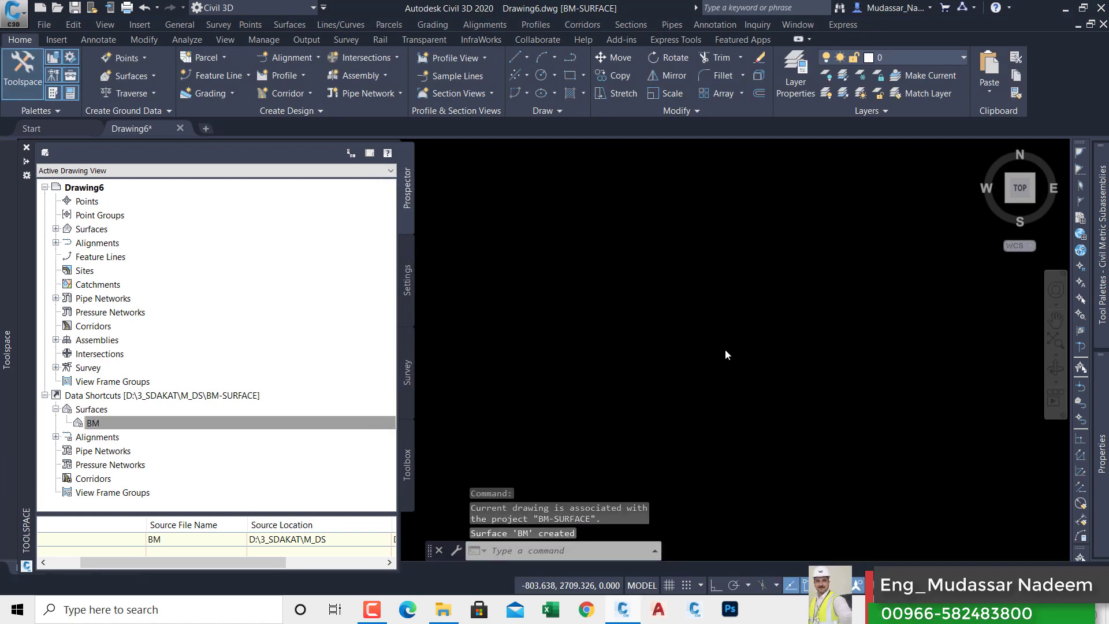
pyautogui.middleClick(730, 301)
pyautogui.middleClick(730, 301)
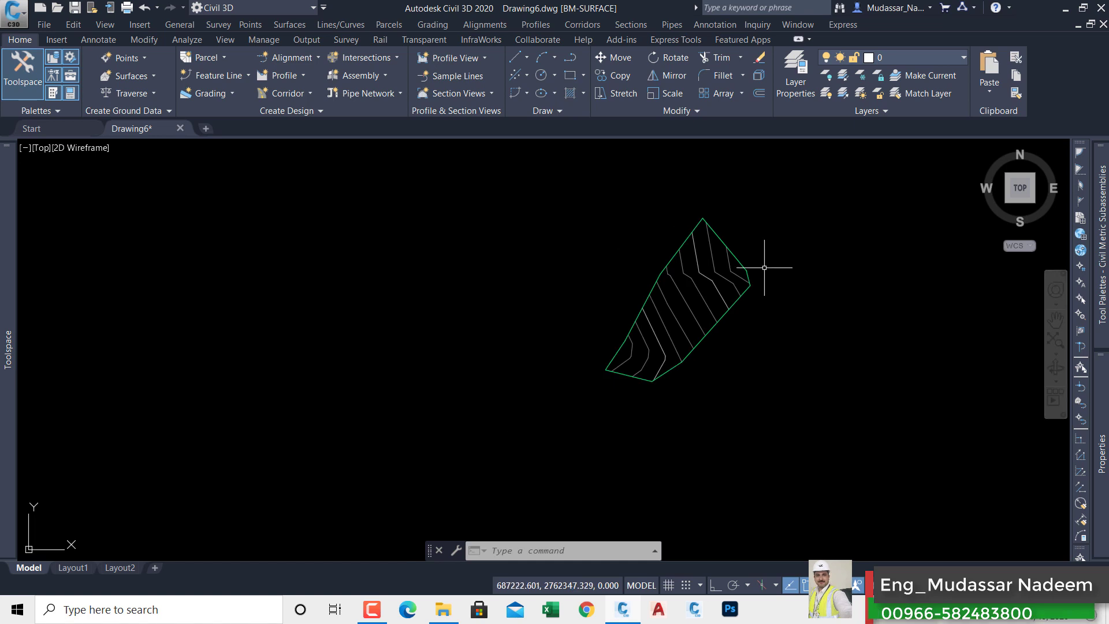
# Set ALI as the data shortcuts project folder.
pyautogui.moveTo(8, 350)
pyautogui.click(90, 424)
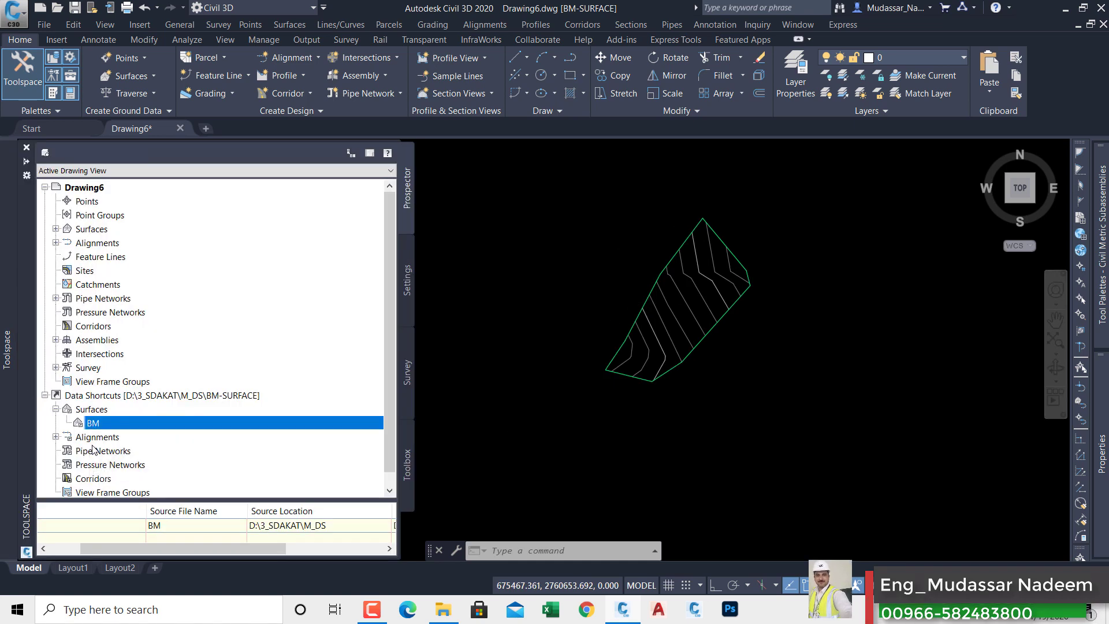
pyautogui.click(92, 397)
pyautogui.rightClick(92, 398)
pyautogui.click(133, 426)
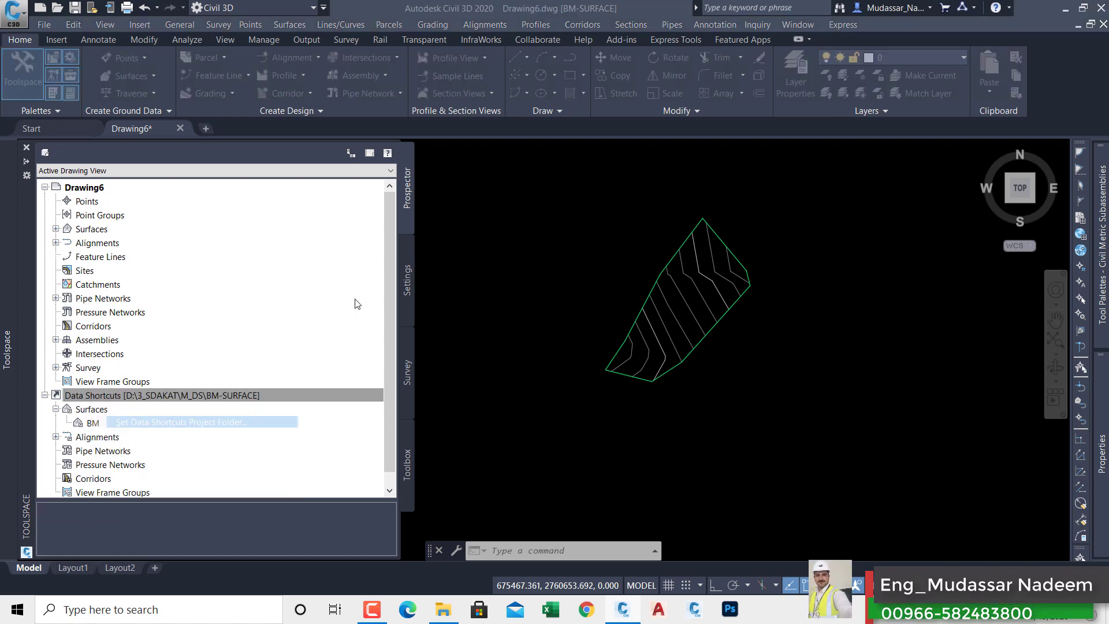
pyautogui.click(448, 204)
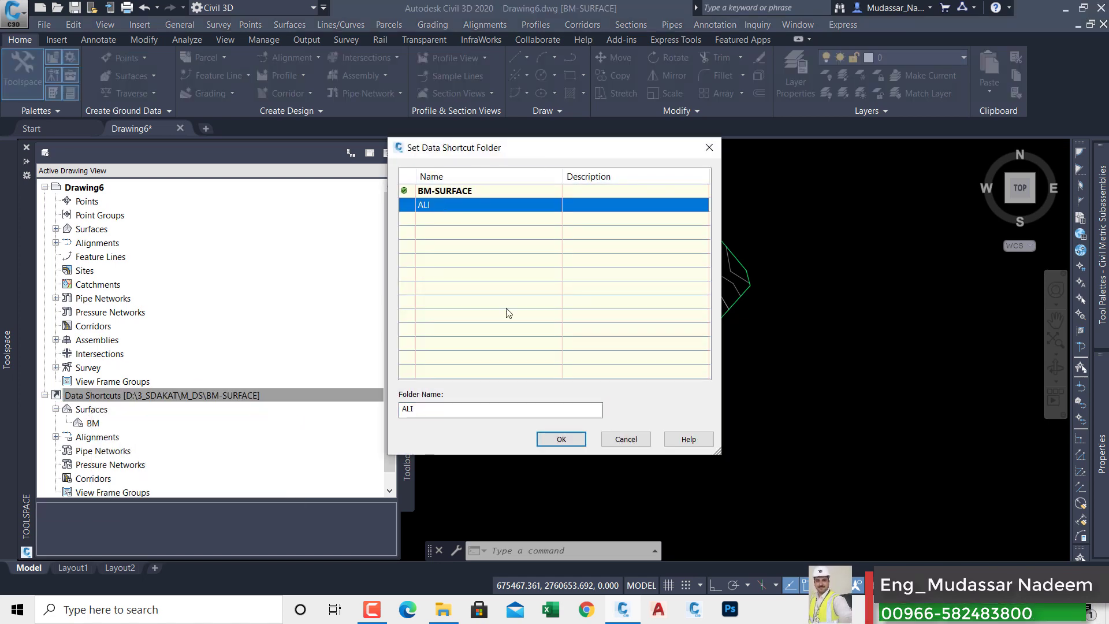
pyautogui.click(558, 439)
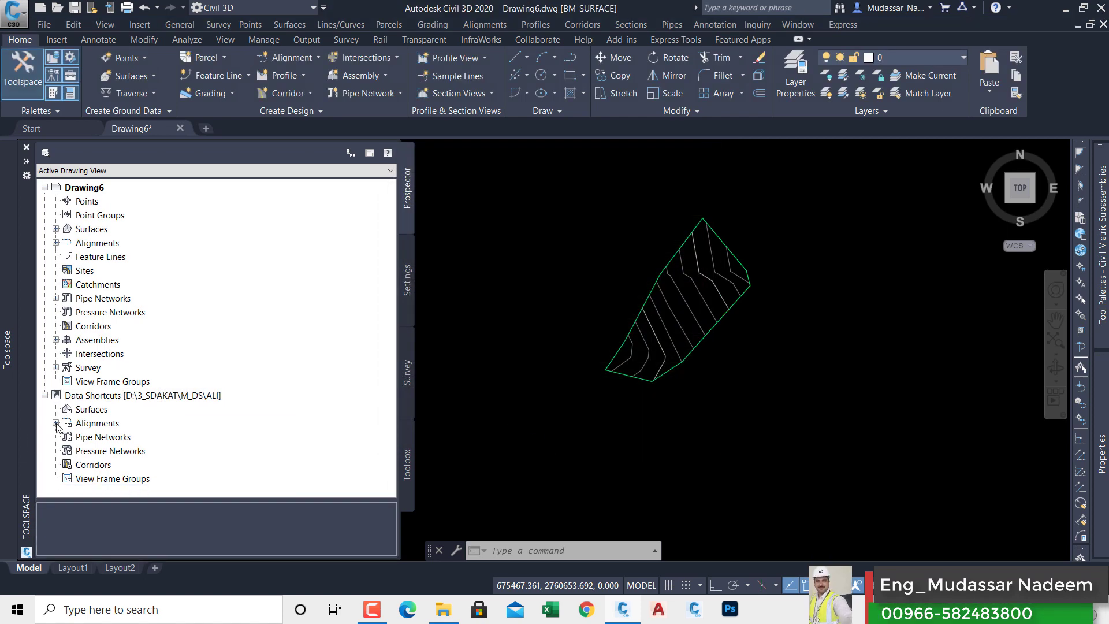
# Create a reference to centerline alignment A from the ALI data shortcuts, with the Proposed style and the All Labels set.
pyautogui.click(56, 424)
pyautogui.click(66, 424)
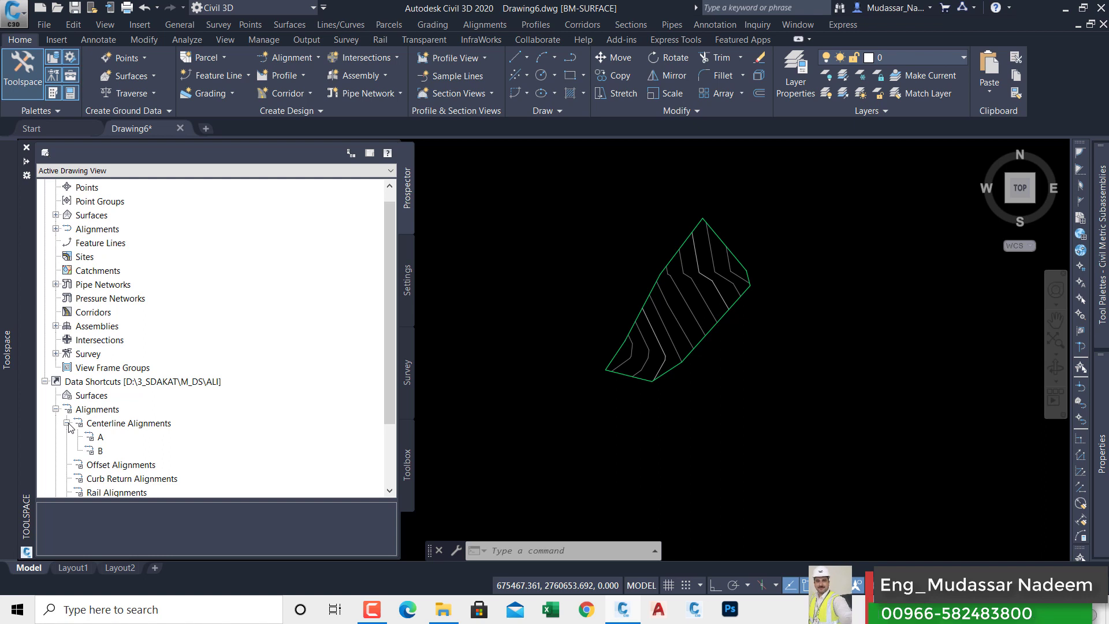
pyautogui.click(100, 438)
pyautogui.rightClick(100, 438)
pyautogui.click(132, 441)
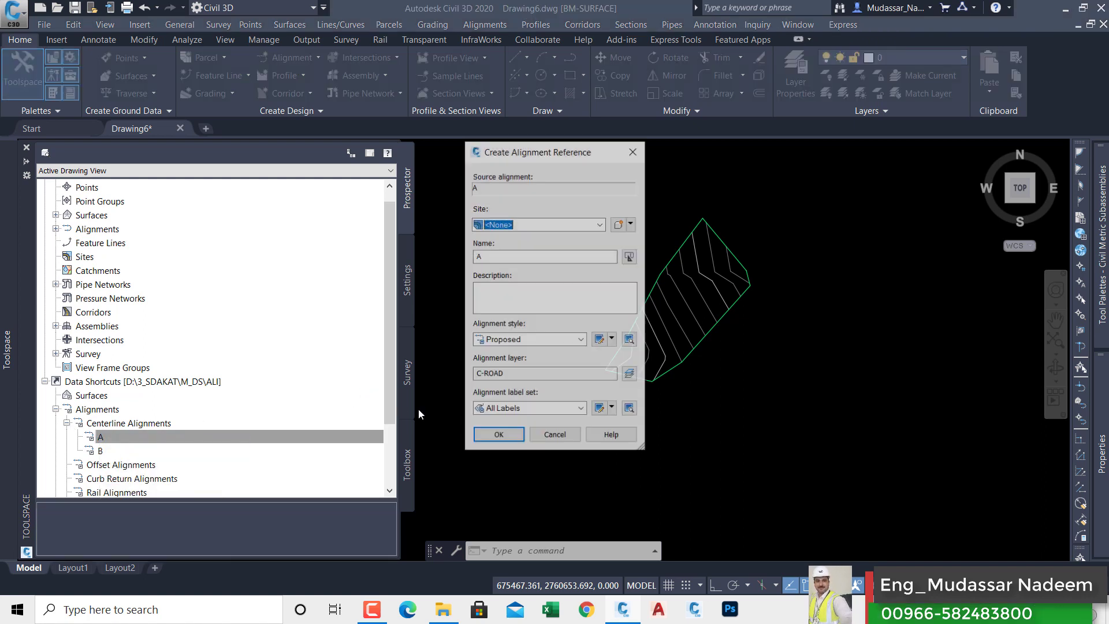
pyautogui.click(499, 436)
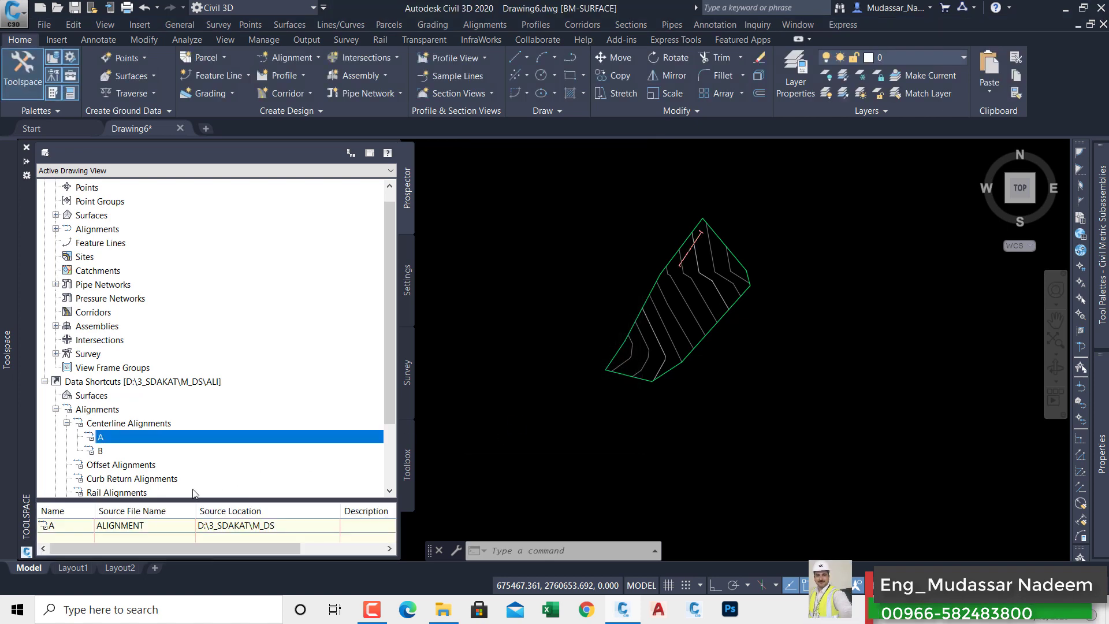
# Create a reference to centerline alignment B from the ALI data shortcuts, with the Proposed style and the All Labels set.
pyautogui.click(99, 451)
pyautogui.rightClick(104, 452)
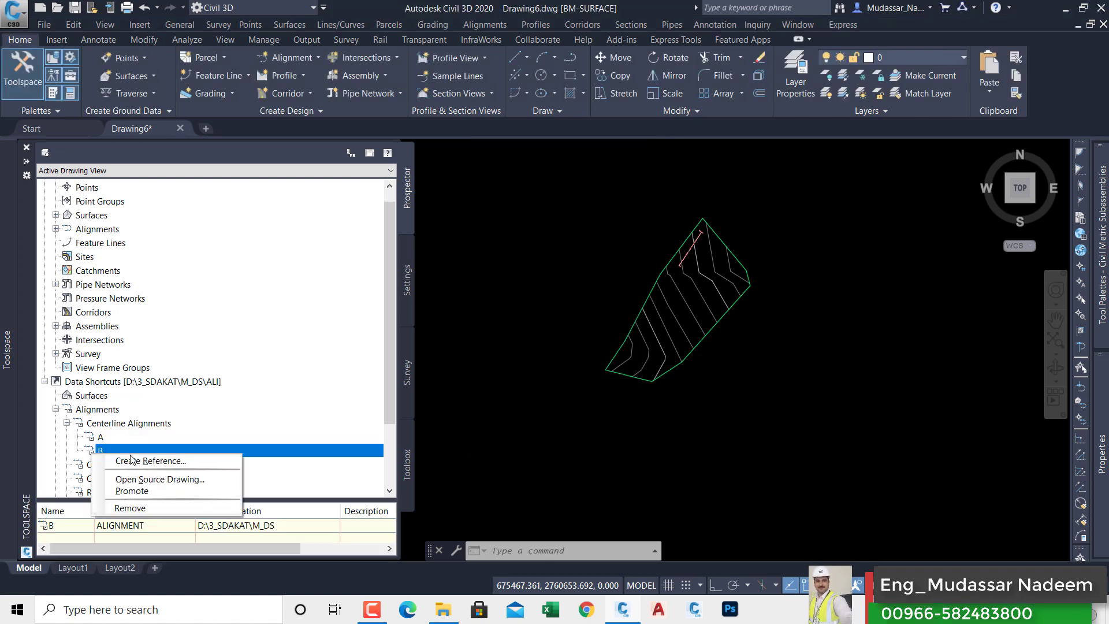
pyautogui.click(138, 462)
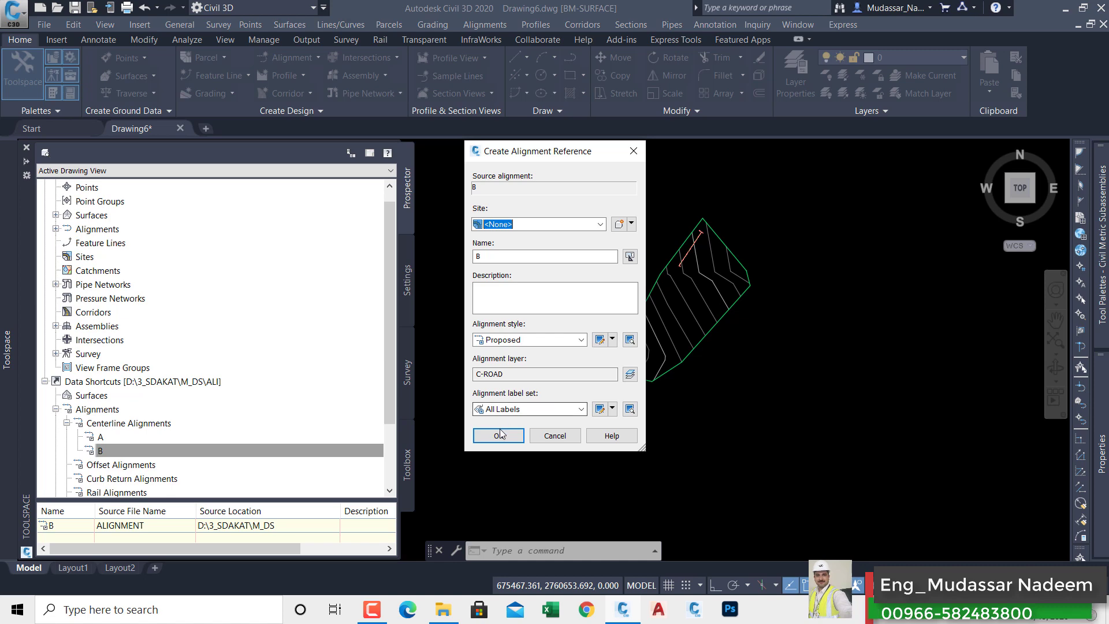
pyautogui.click(499, 433)
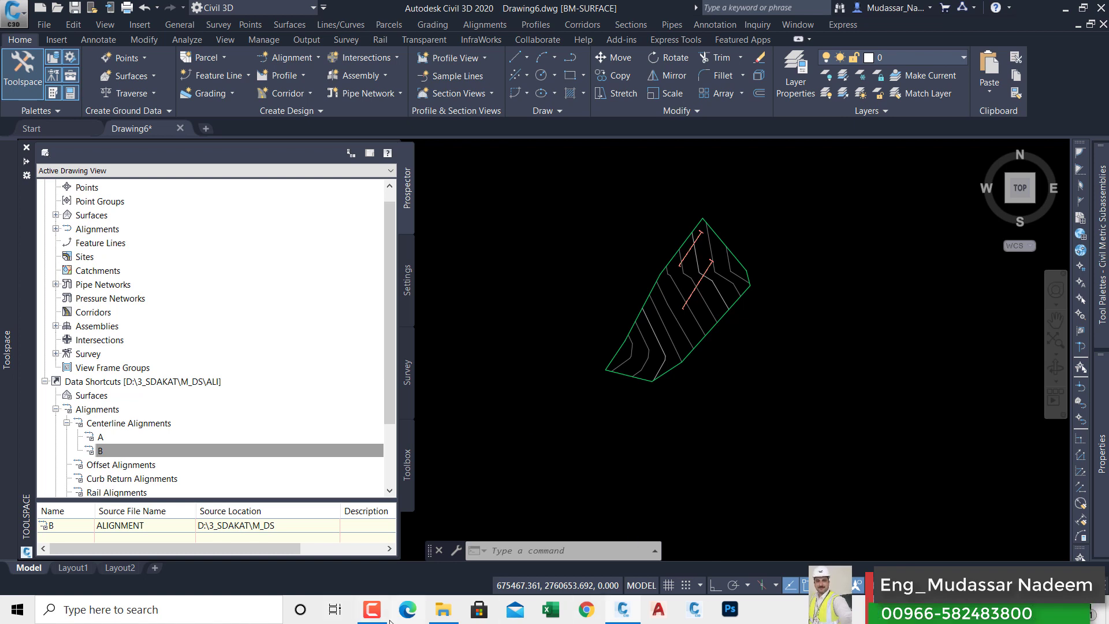
pyautogui.click(371, 610)
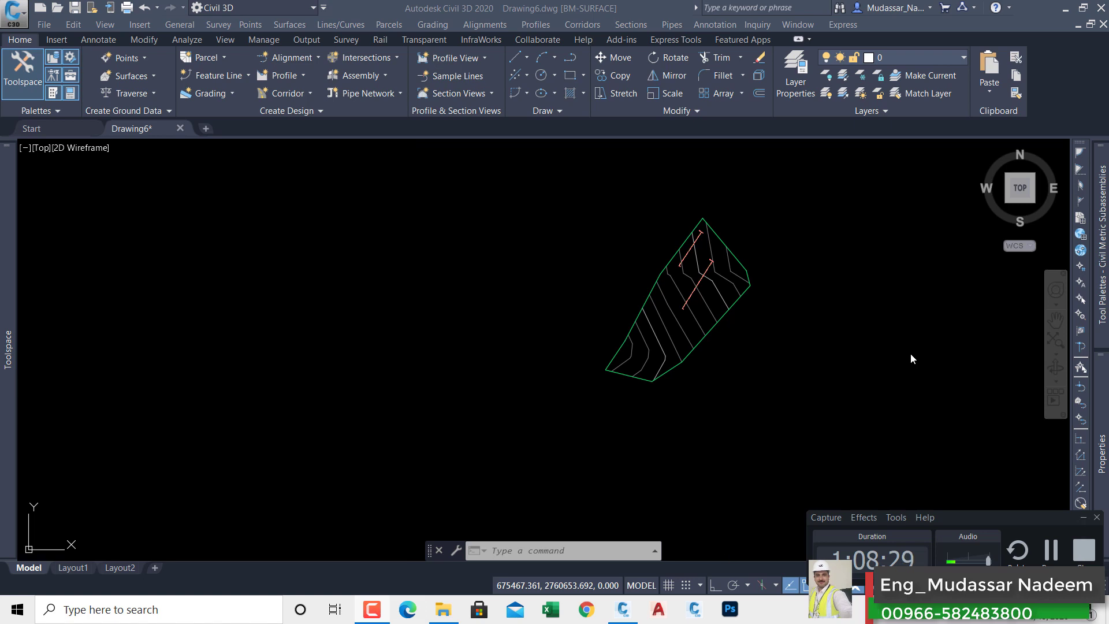